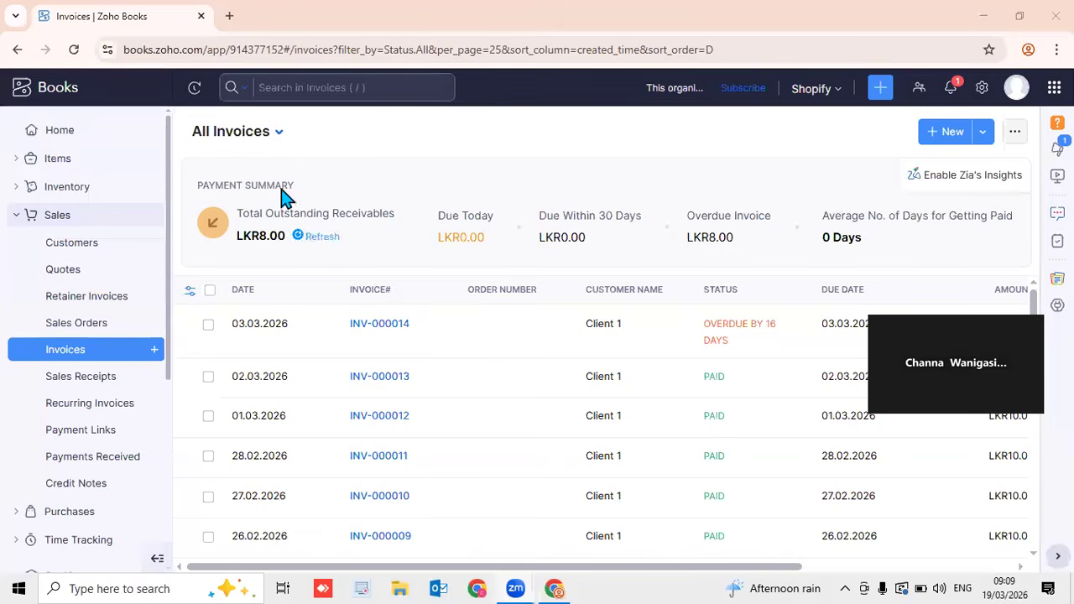
Return to the Home dashboard showing LKR8.00 receivables and LKR316,300.00 payables
{"action": "left_click", "coordinate": [102, 147]}
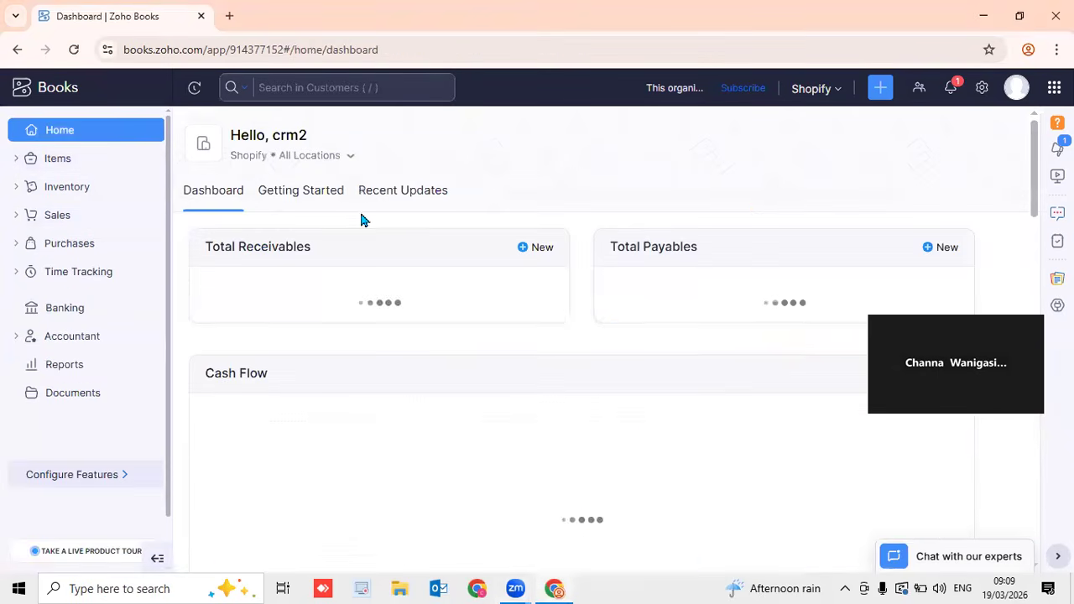
{"action": "left_click", "coordinate": [229, 17]}
Maximize Chrome and load zohobooks.lk in the new tab
{"action": "left_click", "coordinate": [1020, 19]}
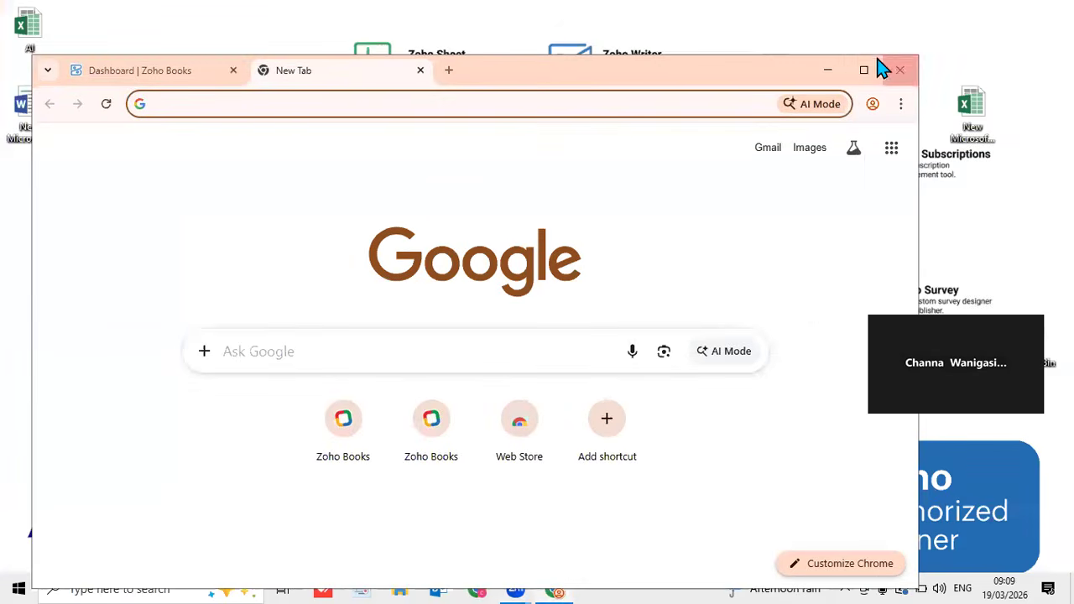
{"action": "left_click", "coordinate": [862, 63]}
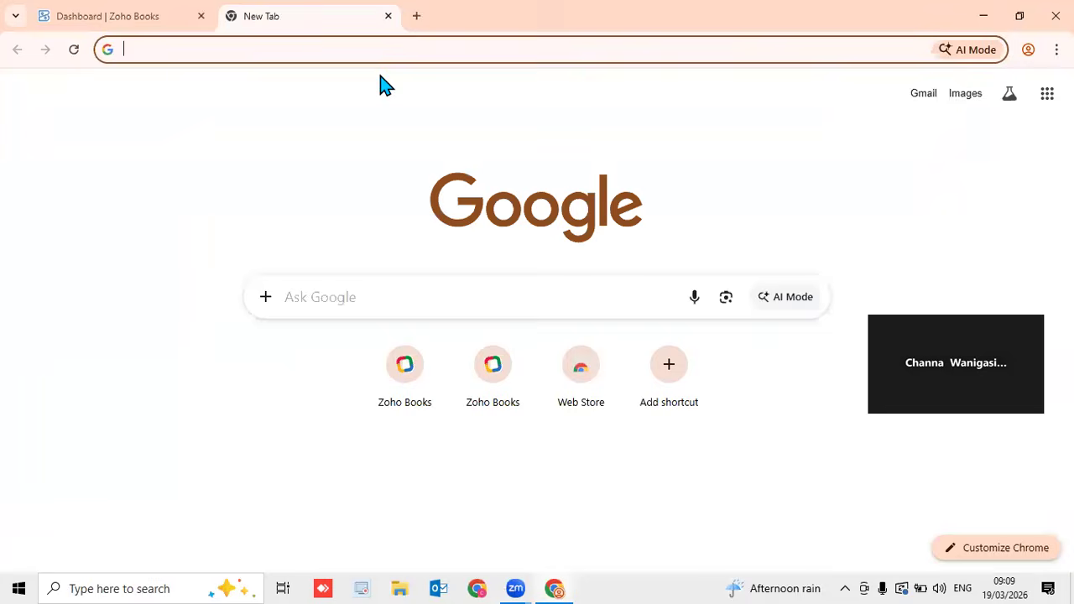
{"action": "type", "text": "zz"}
{"action": "key", "text": "BackSpace"}
{"action": "type", "text": "oho"}
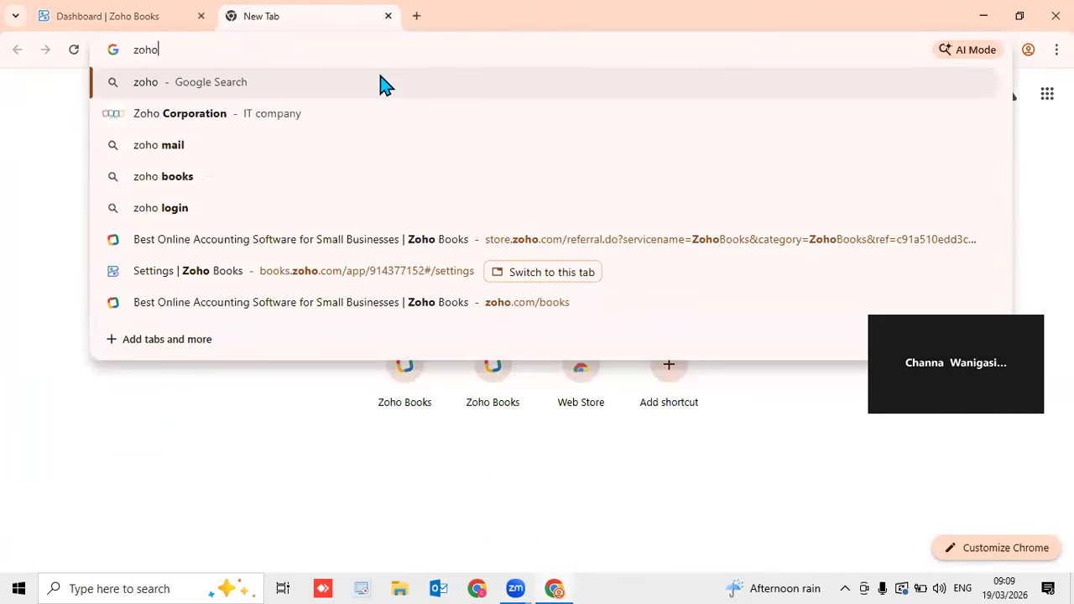
{"action": "type", "text": "books.lk"}
{"action": "key", "text": "Return"}
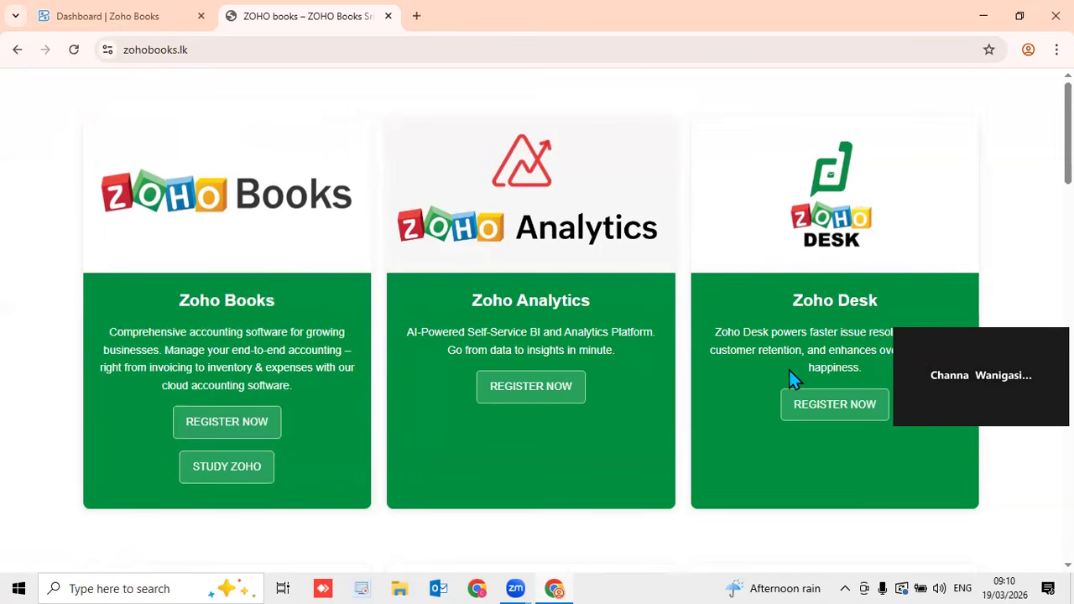
Back in the Zoho Books tab, open the Organization Profile settings
{"action": "left_click", "coordinate": [131, 19]}
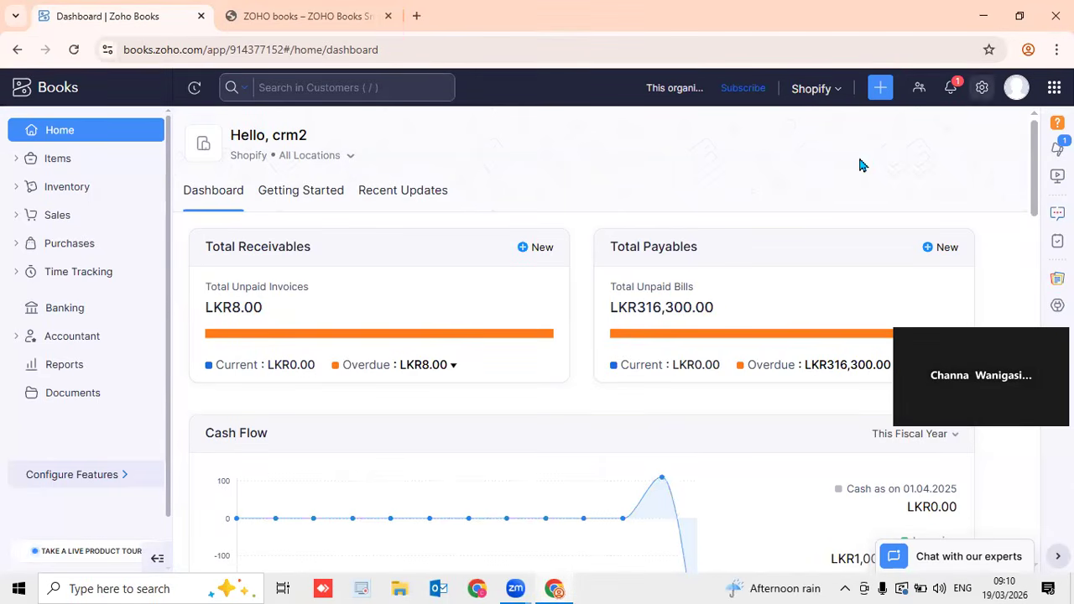
{"action": "left_click", "coordinate": [982, 87]}
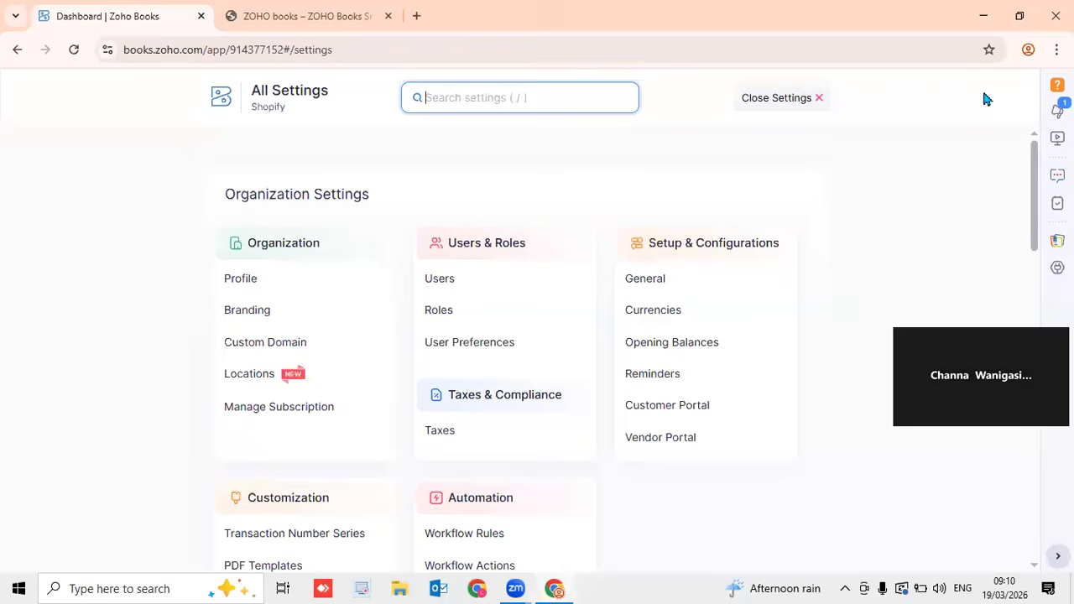
{"action": "left_click", "coordinate": [324, 283]}
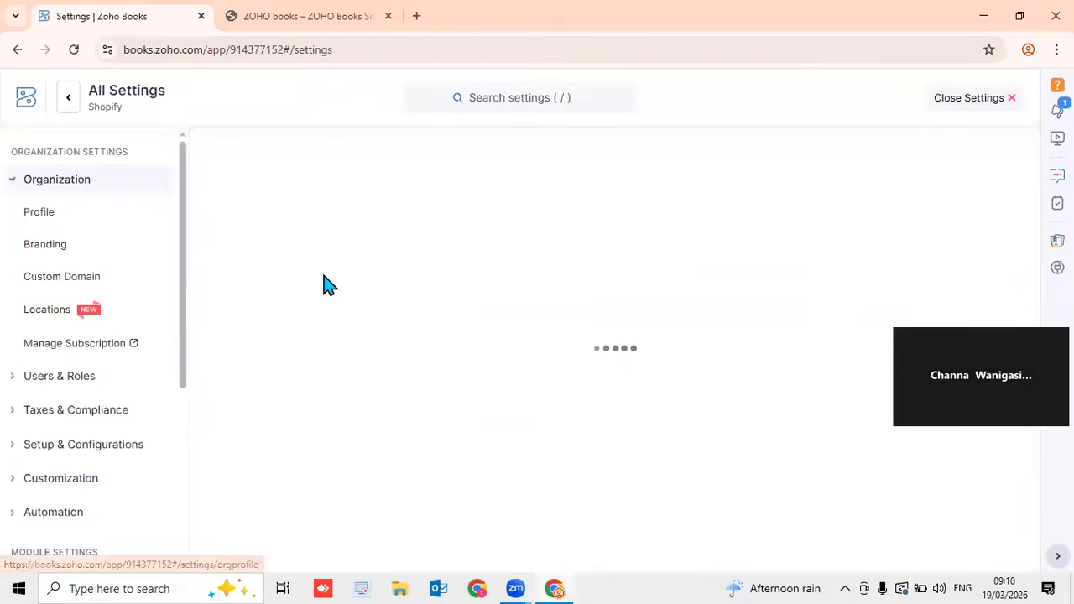
{"action": "left_click", "coordinate": [481, 402]}
{"action": "left_click_drag", "start_coordinate": [1033, 240], "coordinate": [972, 417]}
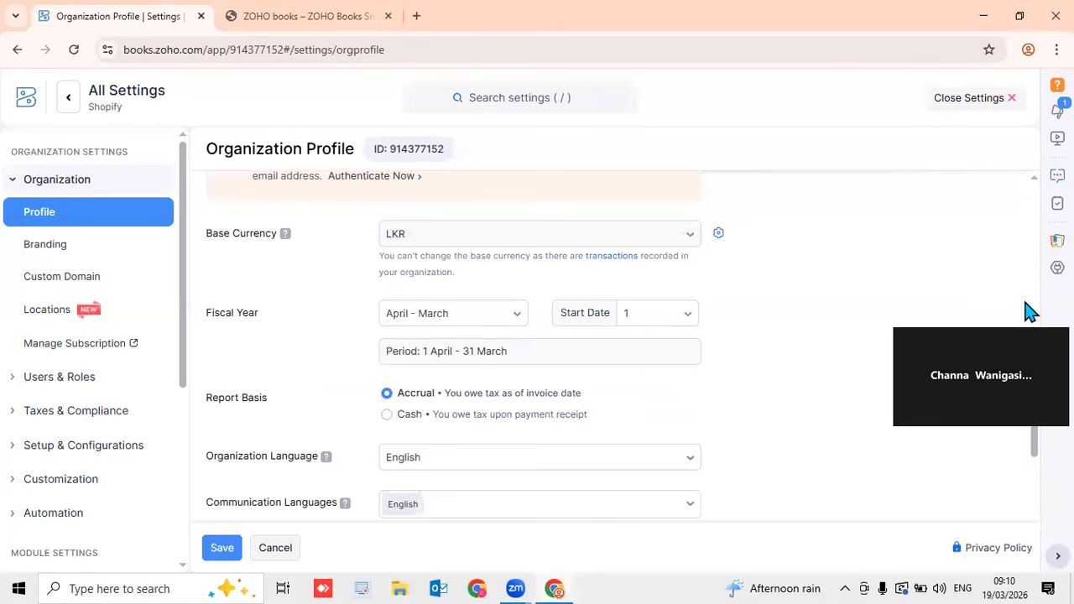
{"action": "scroll", "coordinate": [537, 352], "scroll_direction": "down", "scroll_amount": 3}
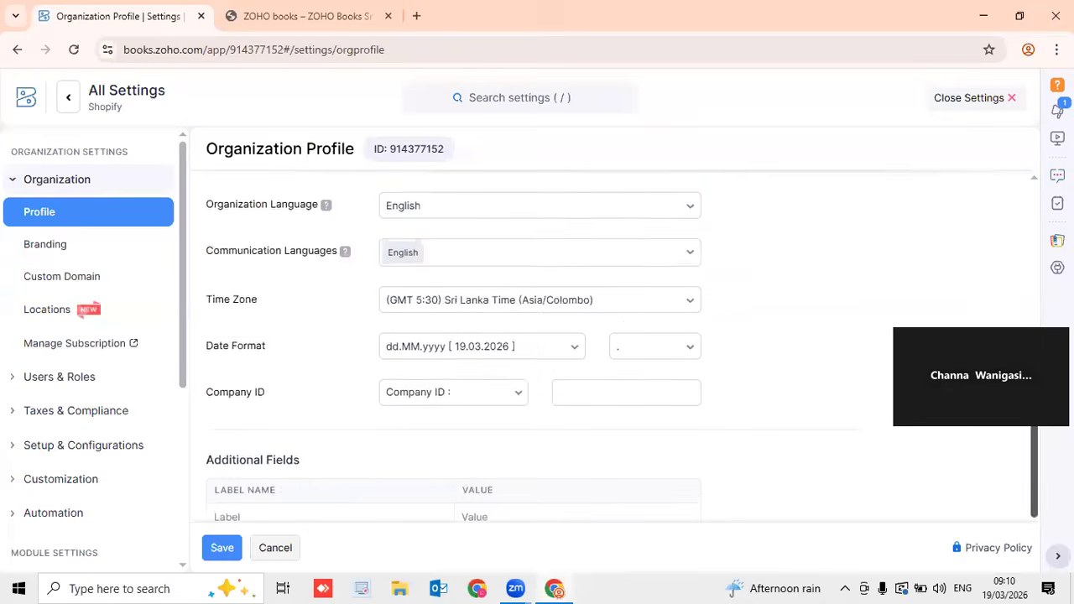
Keep the dd.MM.yyyy date format and Sri Lanka time zone, then save the profile
{"action": "left_click", "coordinate": [561, 350]}
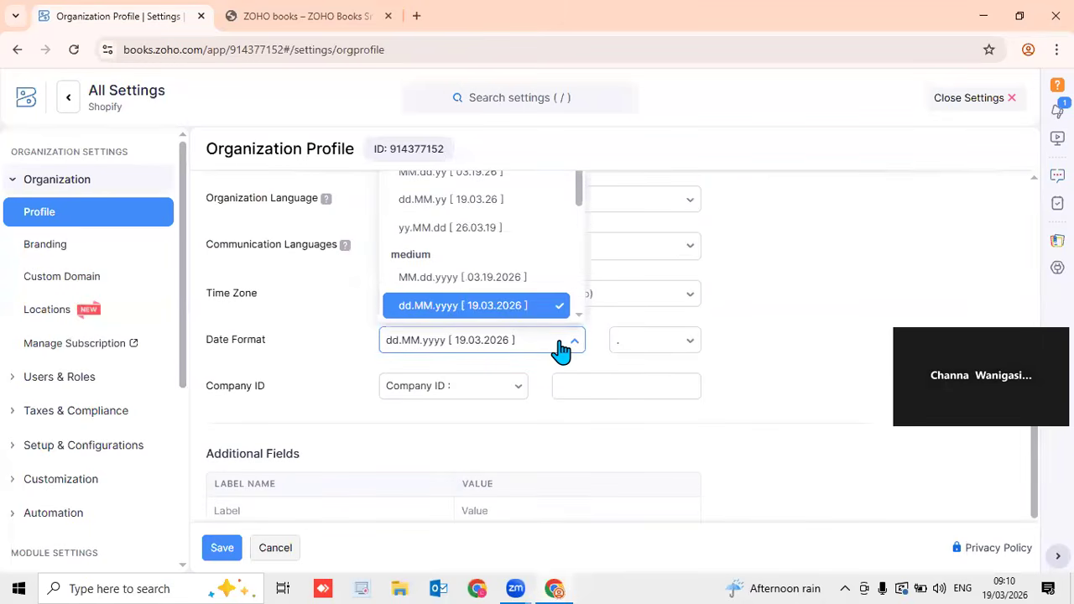
{"action": "left_click", "coordinate": [822, 324]}
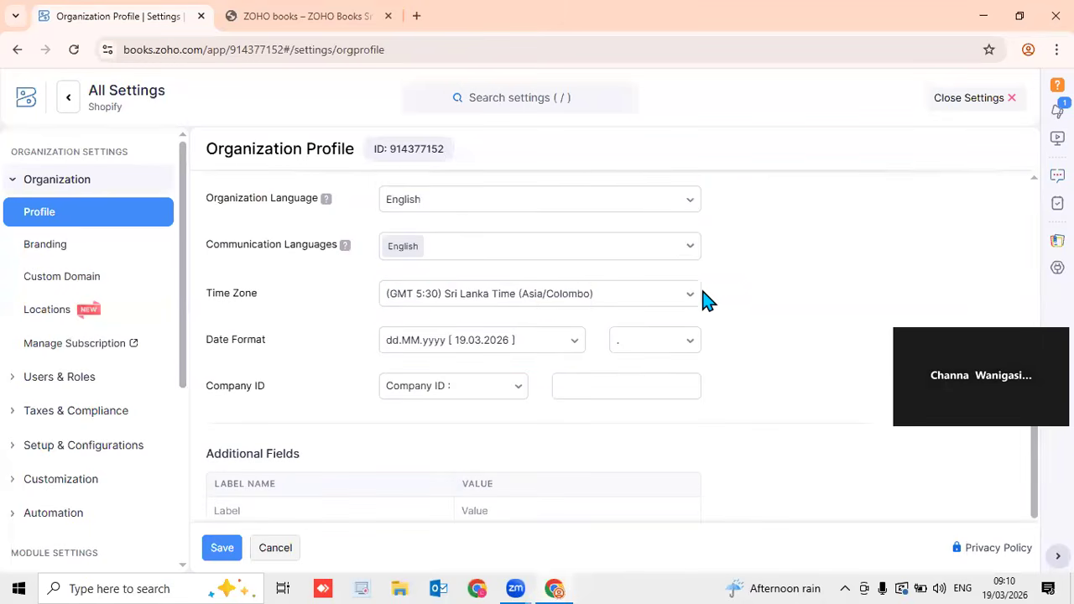
{"action": "left_click", "coordinate": [606, 295]}
{"action": "left_click", "coordinate": [841, 303]}
{"action": "scroll", "coordinate": [904, 305], "scroll_direction": "down", "scroll_amount": 3}
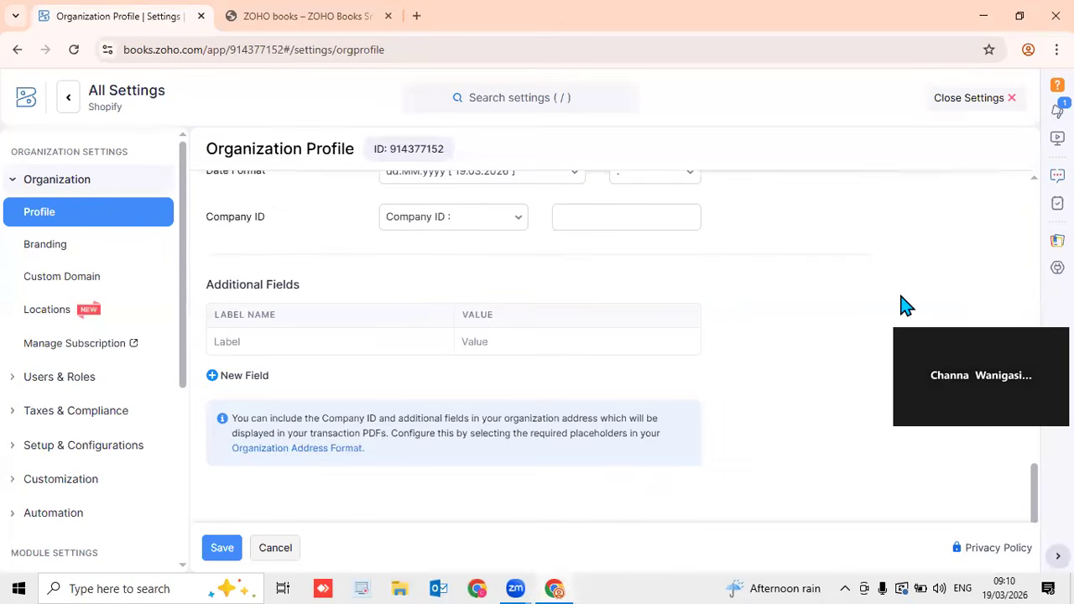
{"action": "left_click", "coordinate": [232, 556]}
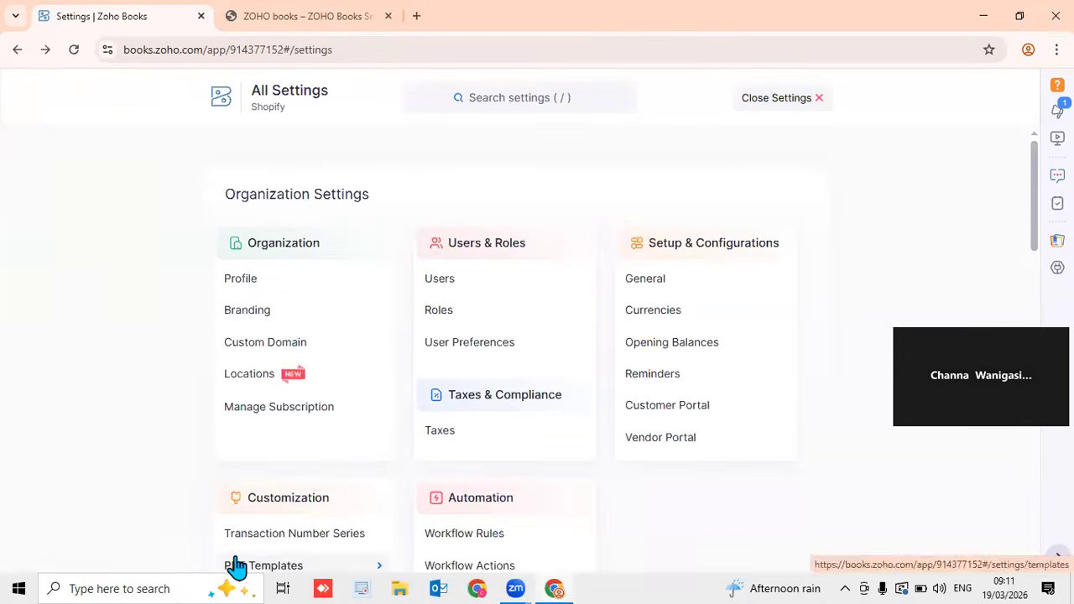
Close Settings and browse from Items to Customers and back to the Active Items list
{"action": "left_click", "coordinate": [772, 99]}
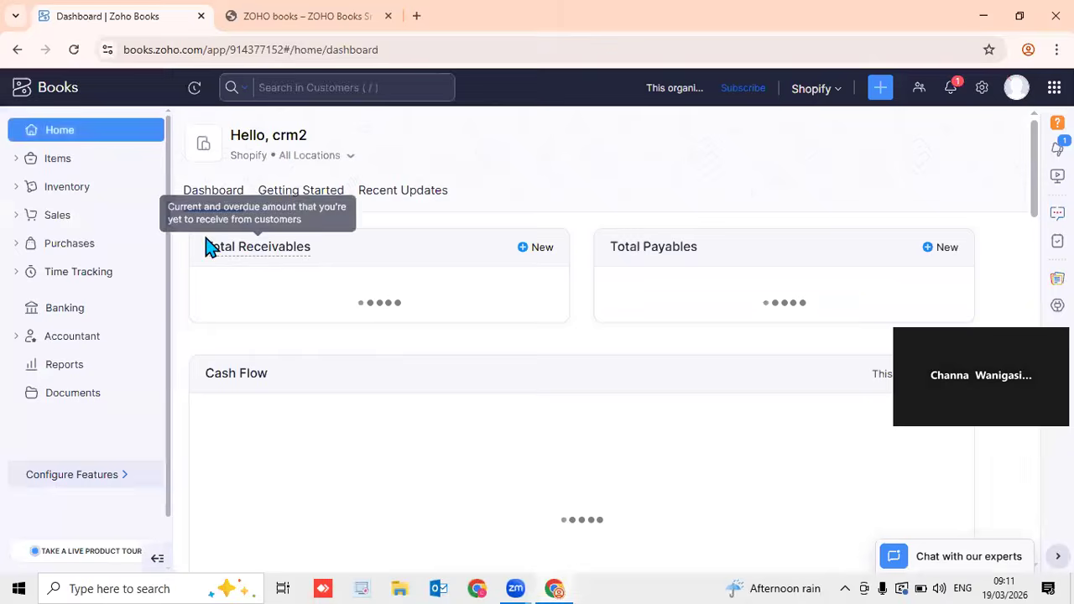
{"action": "left_click", "coordinate": [67, 164]}
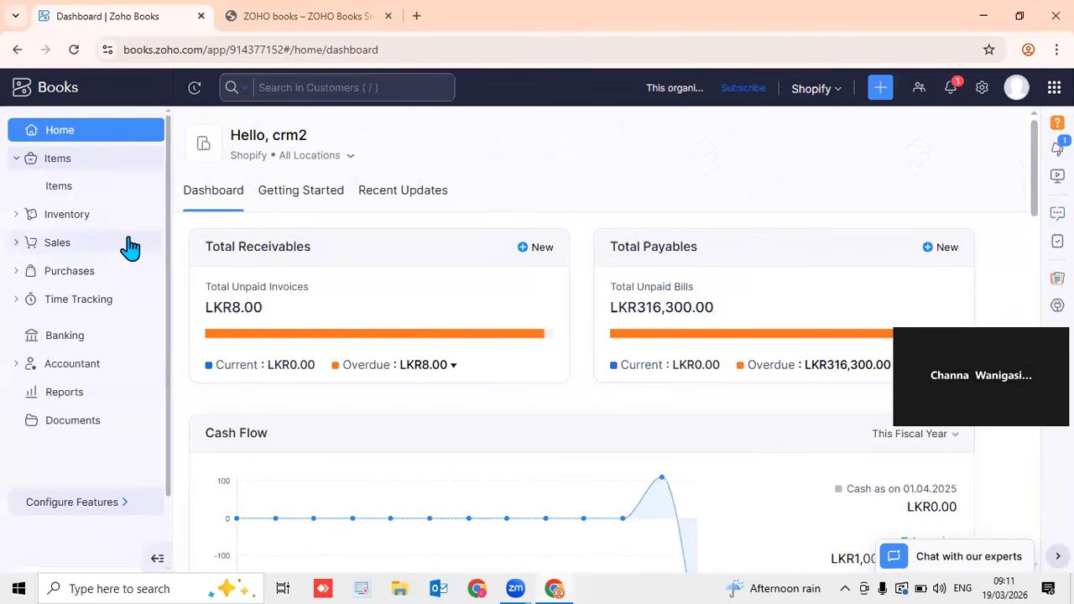
{"action": "left_click", "coordinate": [80, 190]}
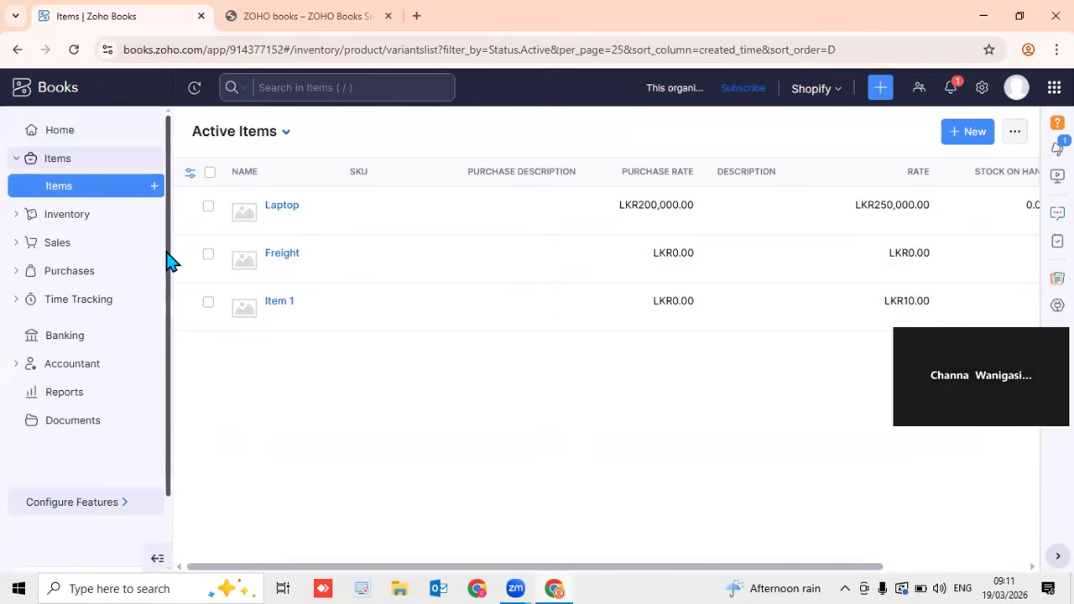
{"action": "left_click", "coordinate": [67, 217]}
{"action": "left_click", "coordinate": [60, 243]}
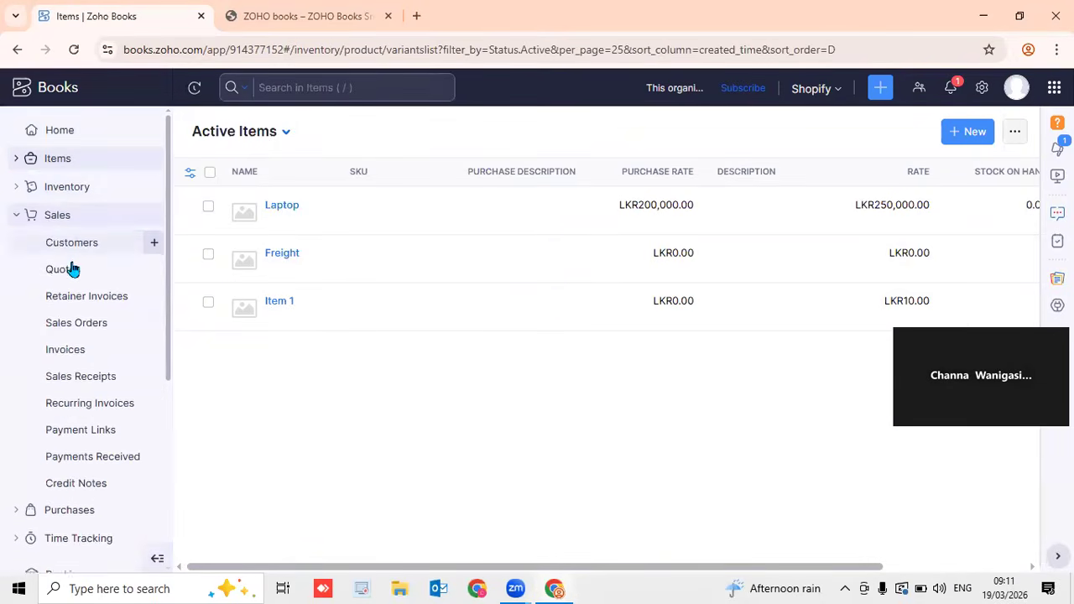
{"action": "left_click", "coordinate": [77, 250]}
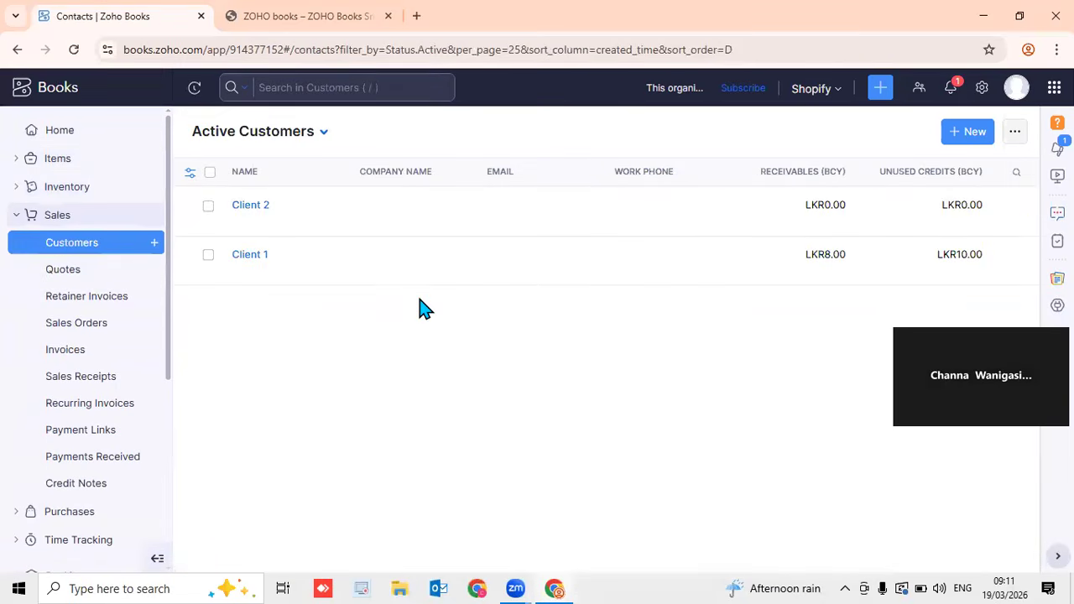
{"action": "left_click", "coordinate": [61, 161]}
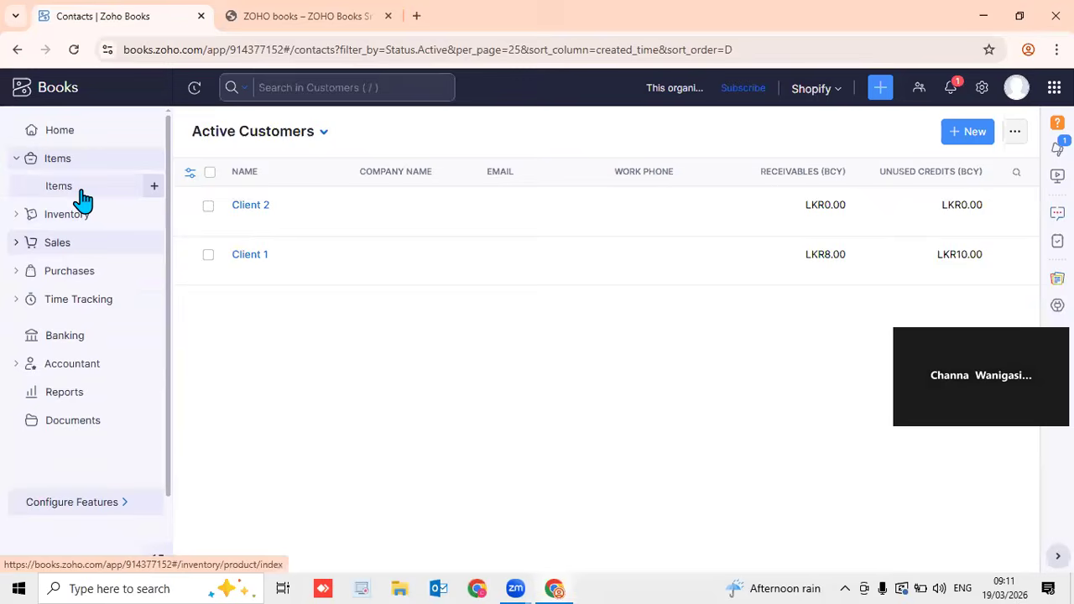
{"action": "left_click", "coordinate": [79, 190]}
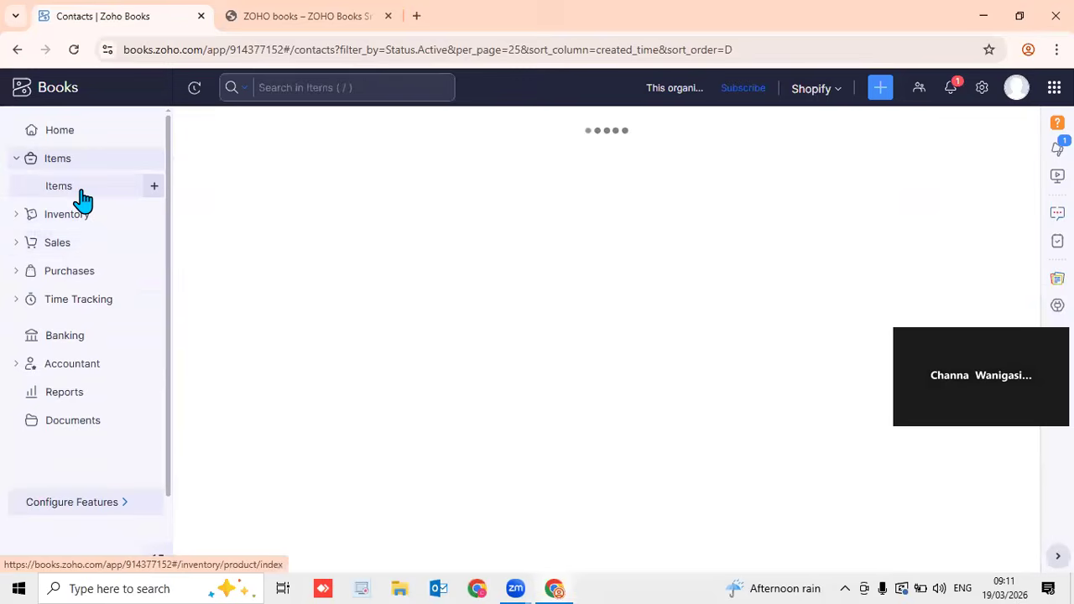
Start a new item named Vegetables, of type Goods, measured in kg
{"action": "left_click", "coordinate": [154, 188]}
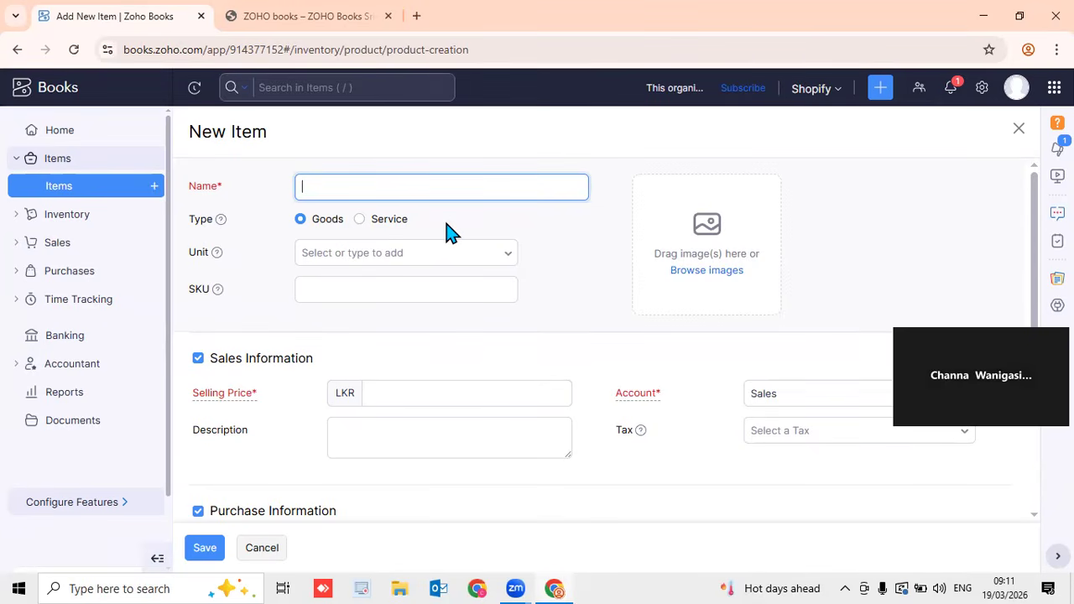
{"action": "left_click", "coordinate": [393, 222]}
{"action": "left_click", "coordinate": [324, 226]}
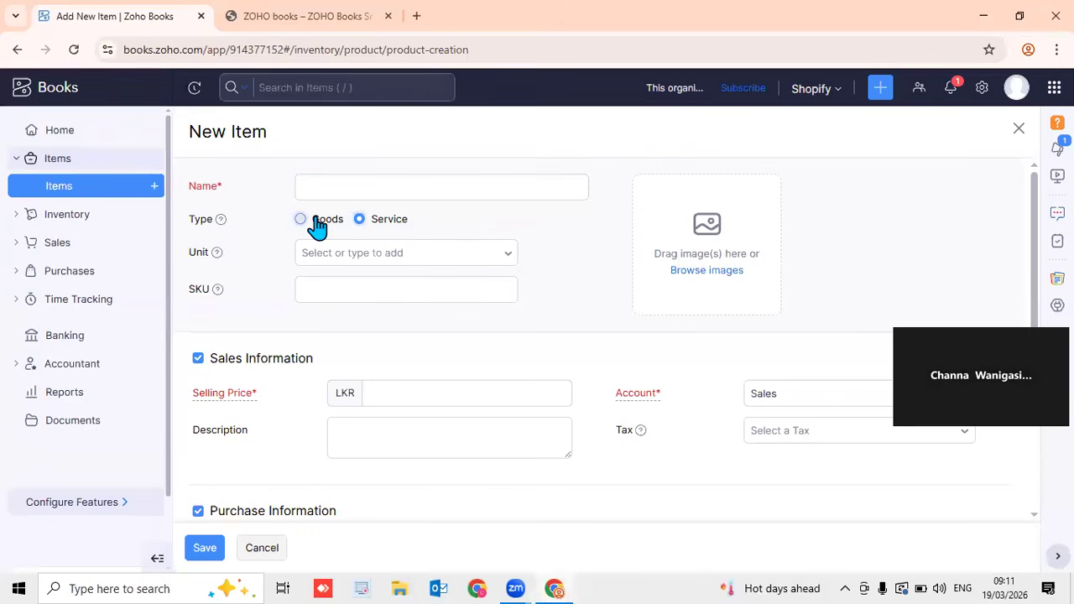
{"action": "left_click", "coordinate": [506, 255]}
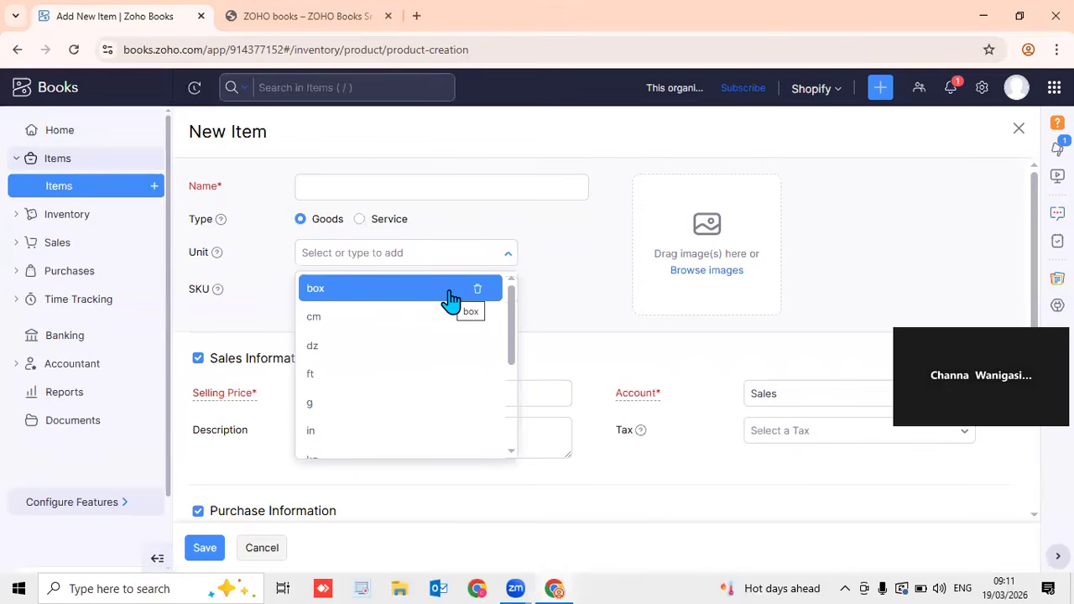
{"action": "left_click", "coordinate": [382, 187]}
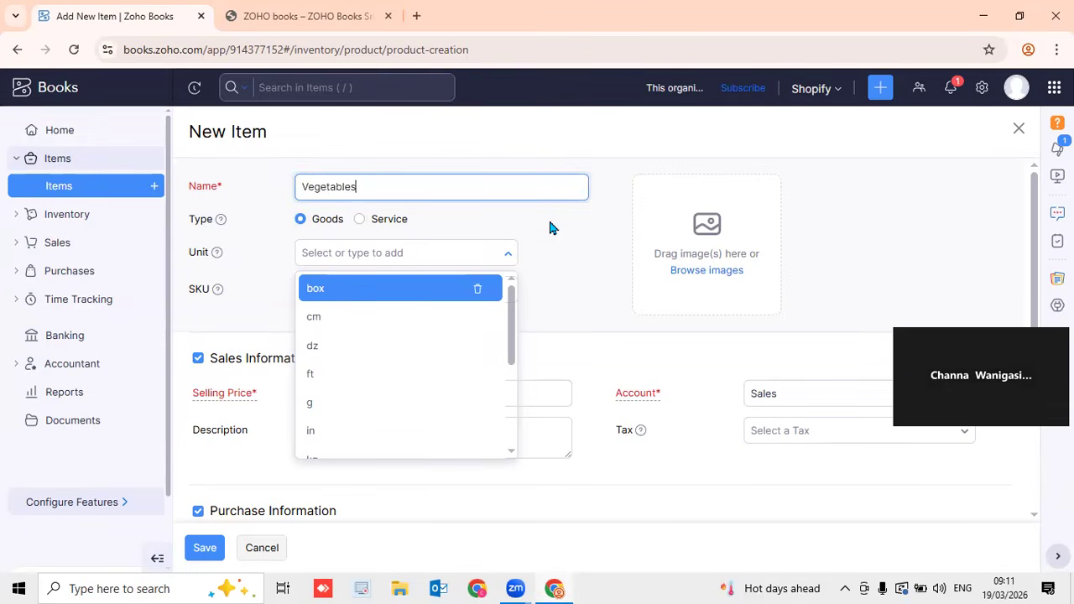
{"action": "left_click", "coordinate": [583, 232]}
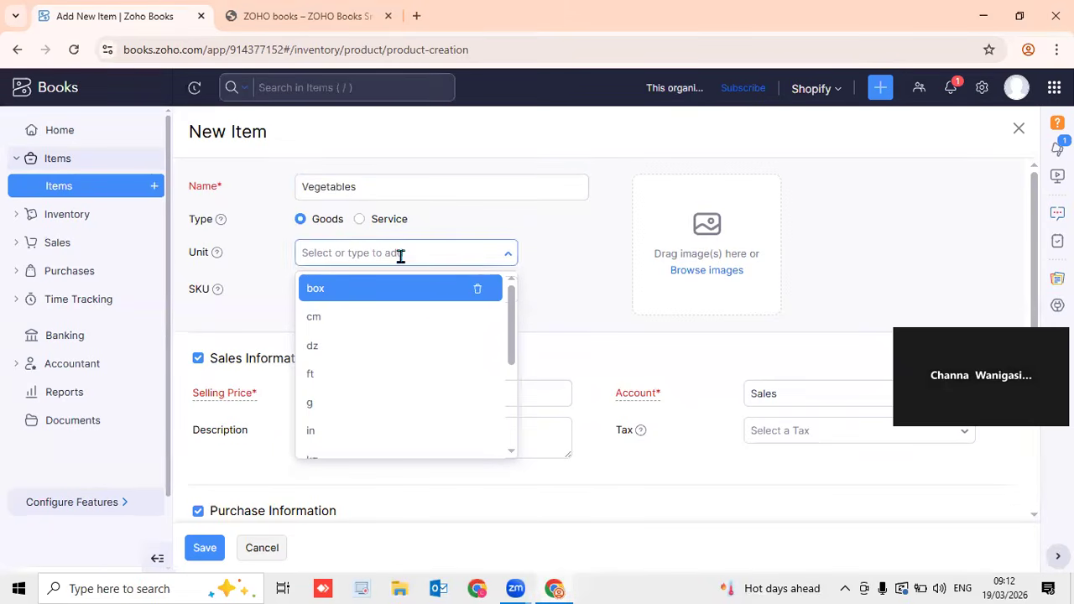
{"action": "scroll", "coordinate": [400, 359], "scroll_direction": "down", "scroll_amount": 2}
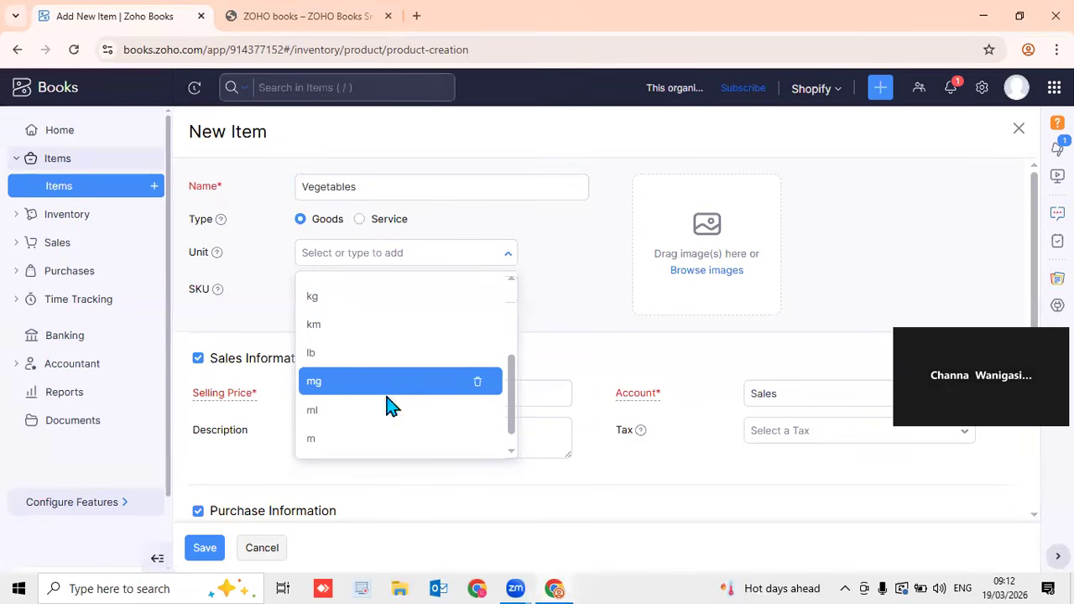
{"action": "left_click", "coordinate": [375, 306]}
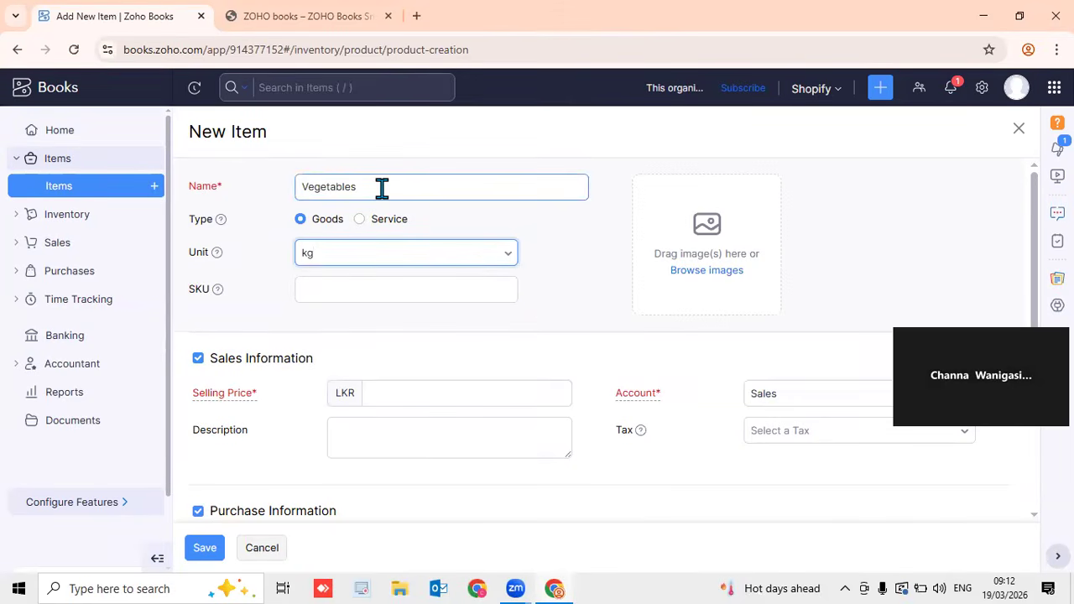
{"action": "left_click", "coordinate": [443, 252]}
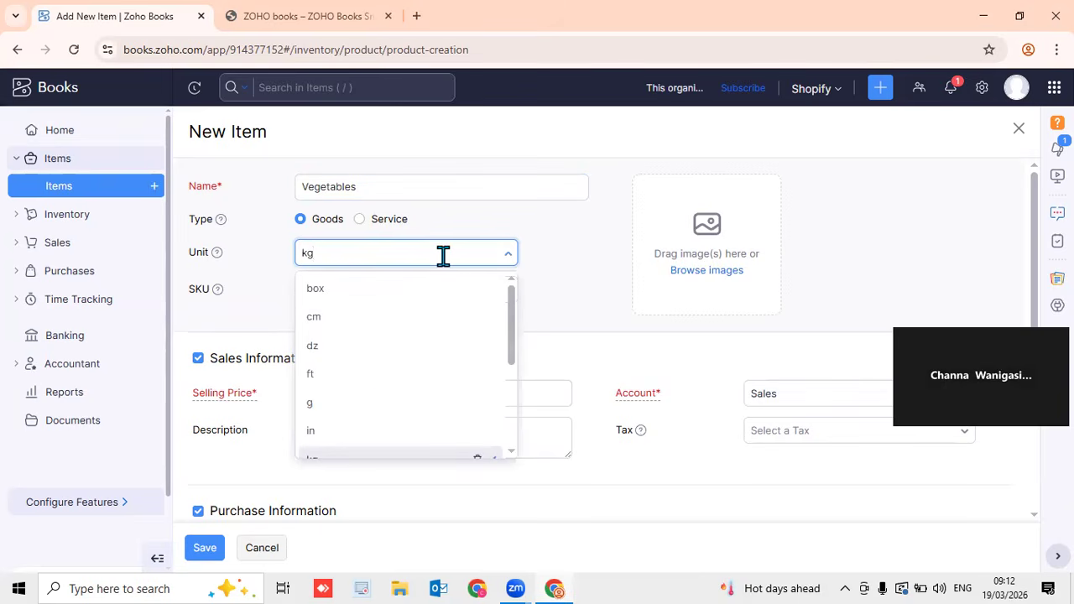
{"action": "scroll", "coordinate": [377, 372], "scroll_direction": "down", "scroll_amount": 2}
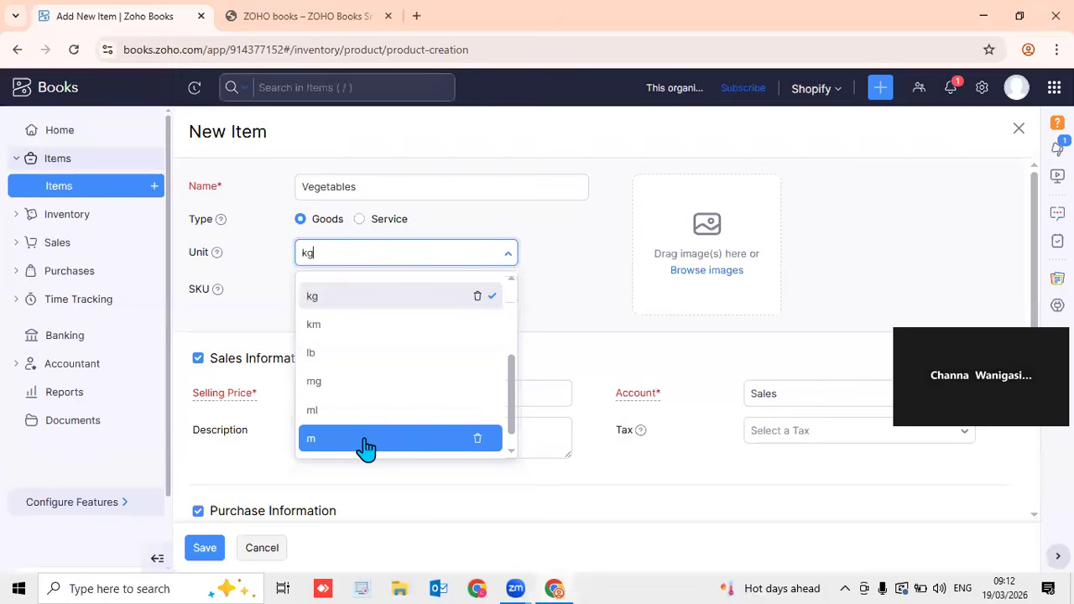
{"action": "left_click", "coordinate": [576, 322]}
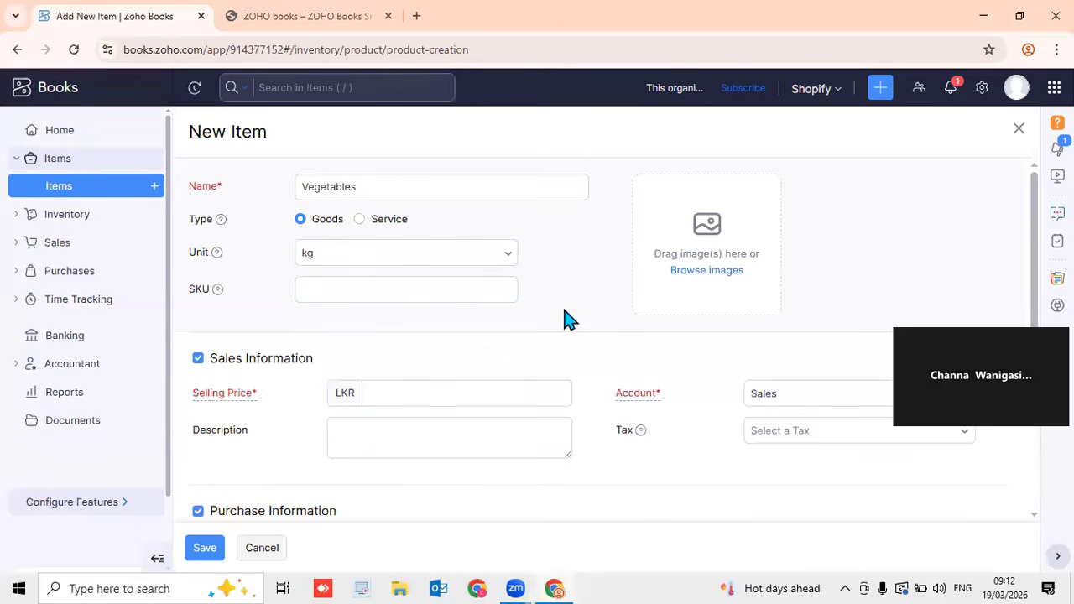
Keep Sales as the sales account and apply VAT [18%] as the sales tax
{"action": "left_click", "coordinate": [412, 292]}
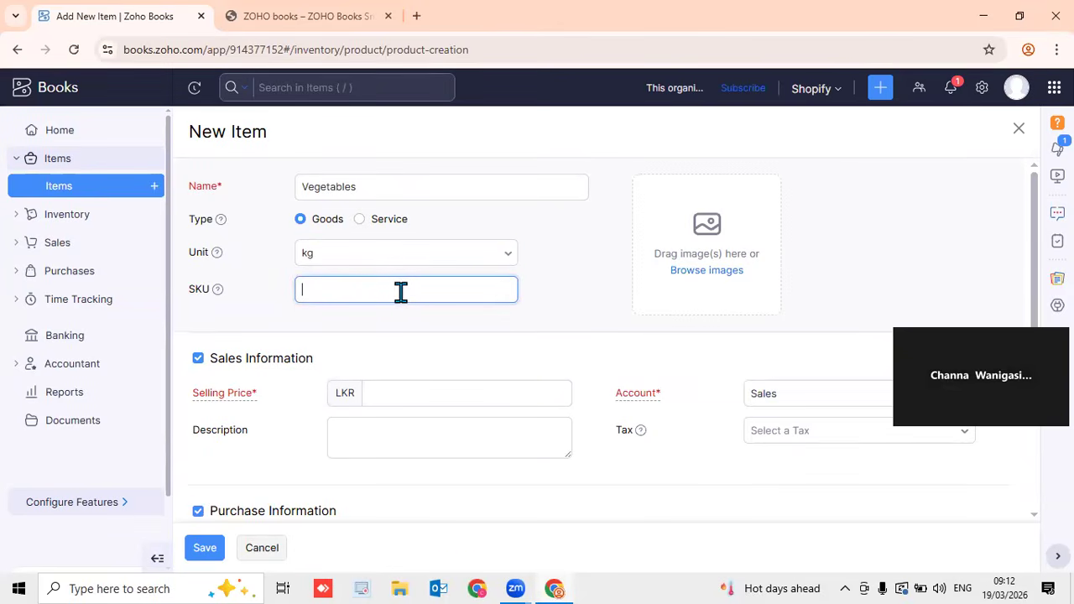
{"action": "mouse_move", "coordinate": [214, 295]}
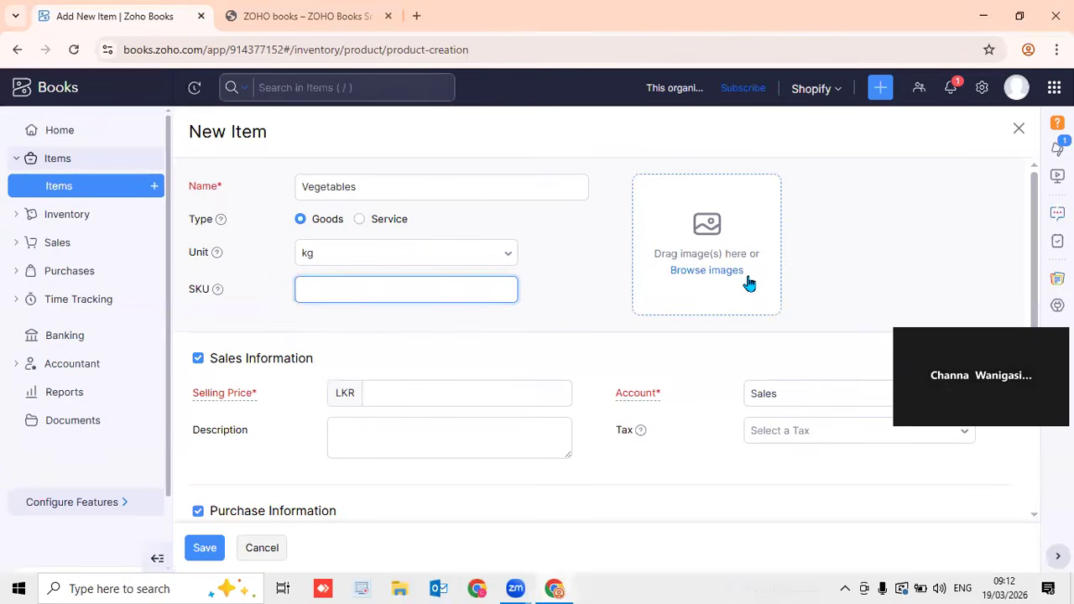
{"action": "scroll", "coordinate": [1031, 227], "scroll_direction": "down", "scroll_amount": 1}
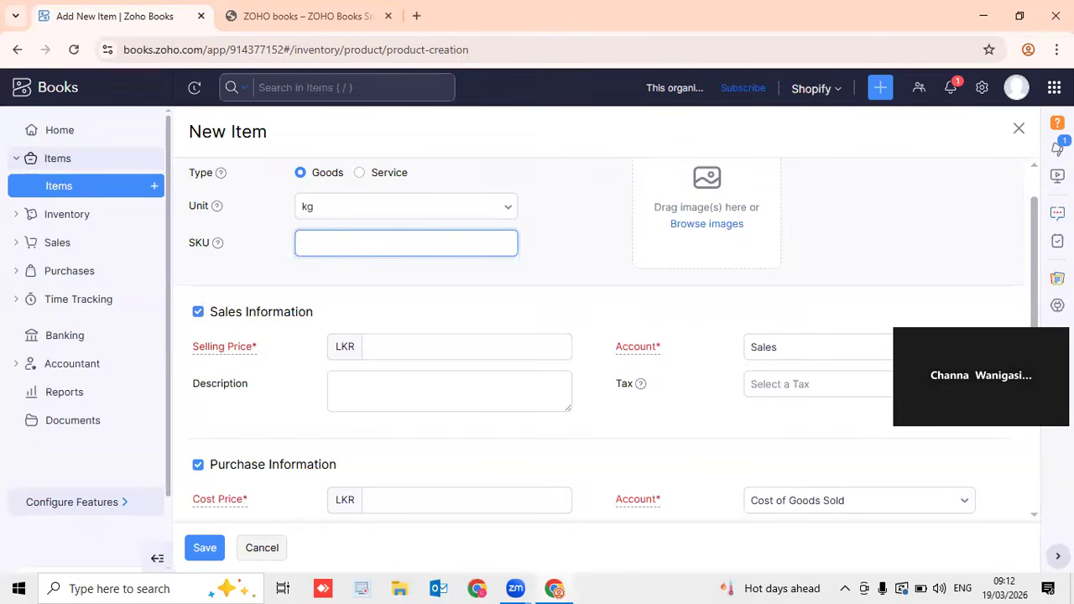
{"action": "scroll", "coordinate": [1031, 263], "scroll_direction": "down", "scroll_amount": 1}
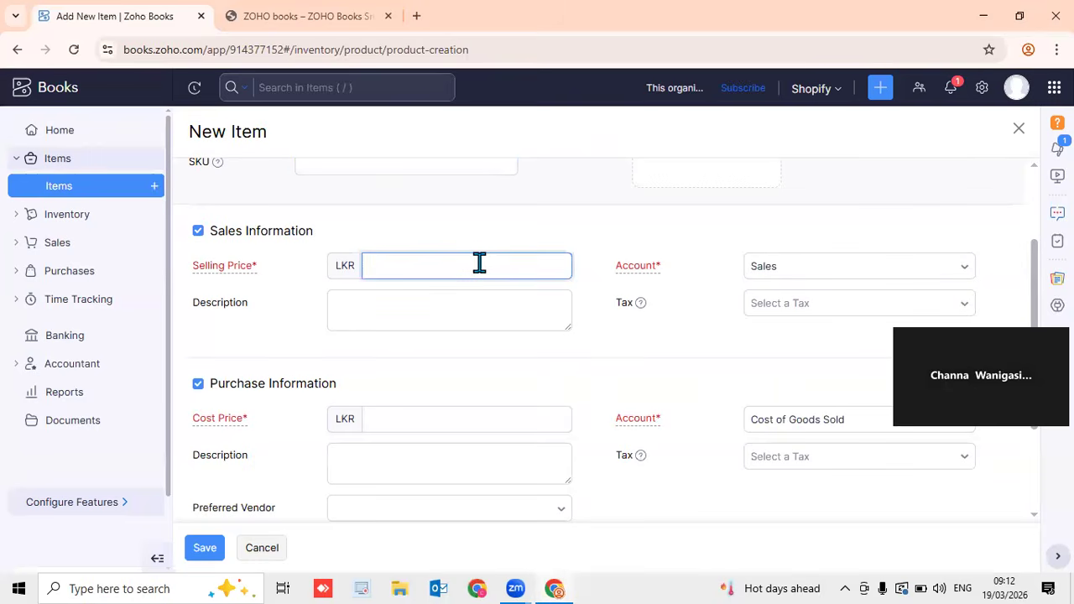
{"action": "left_click", "coordinate": [827, 273]}
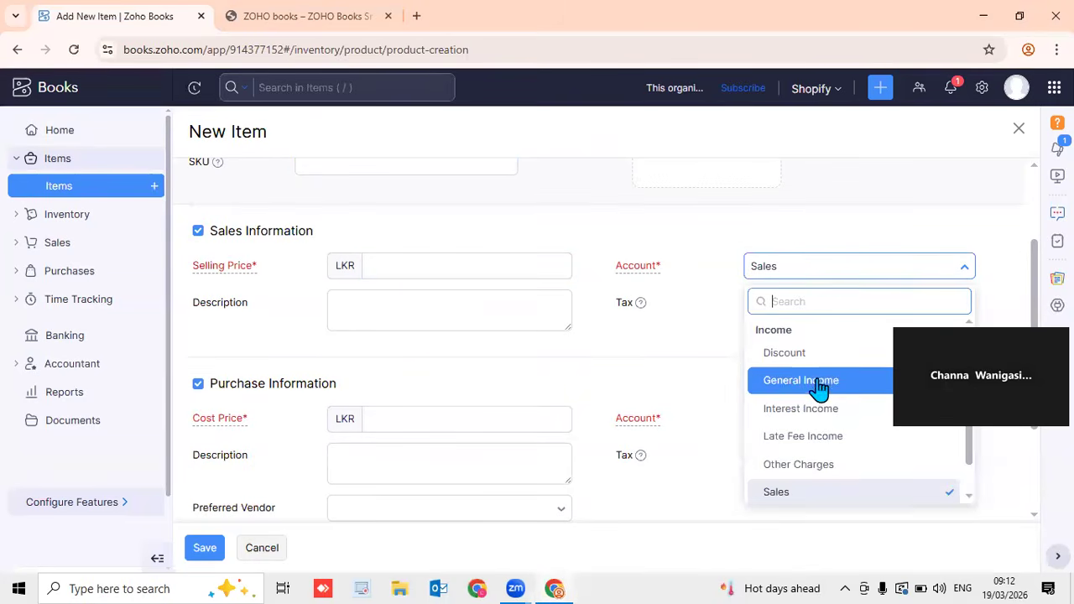
{"action": "left_click", "coordinate": [794, 240]}
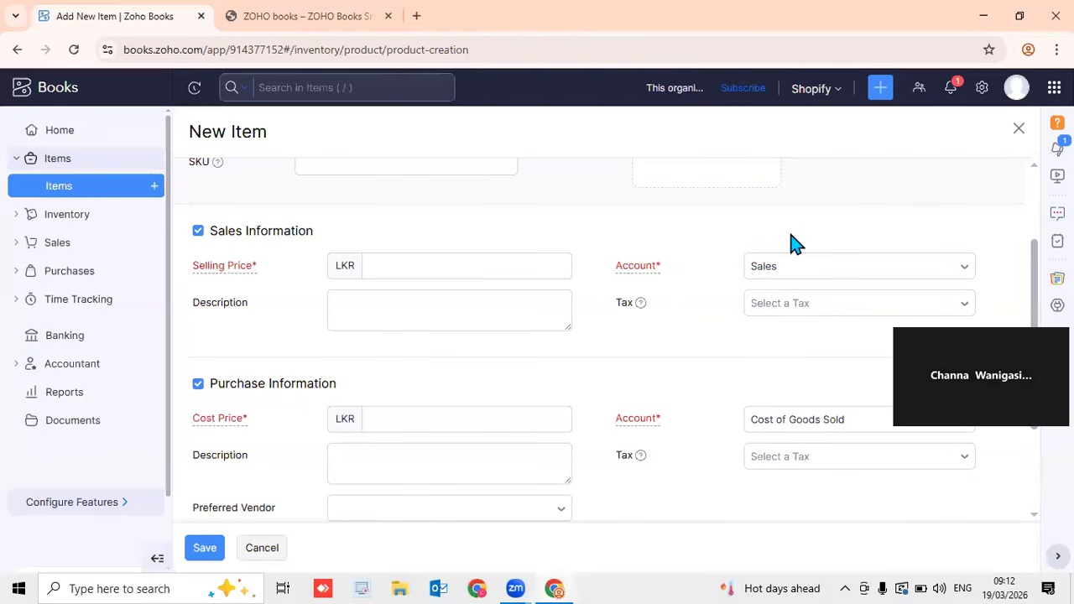
{"action": "left_click", "coordinate": [830, 310]}
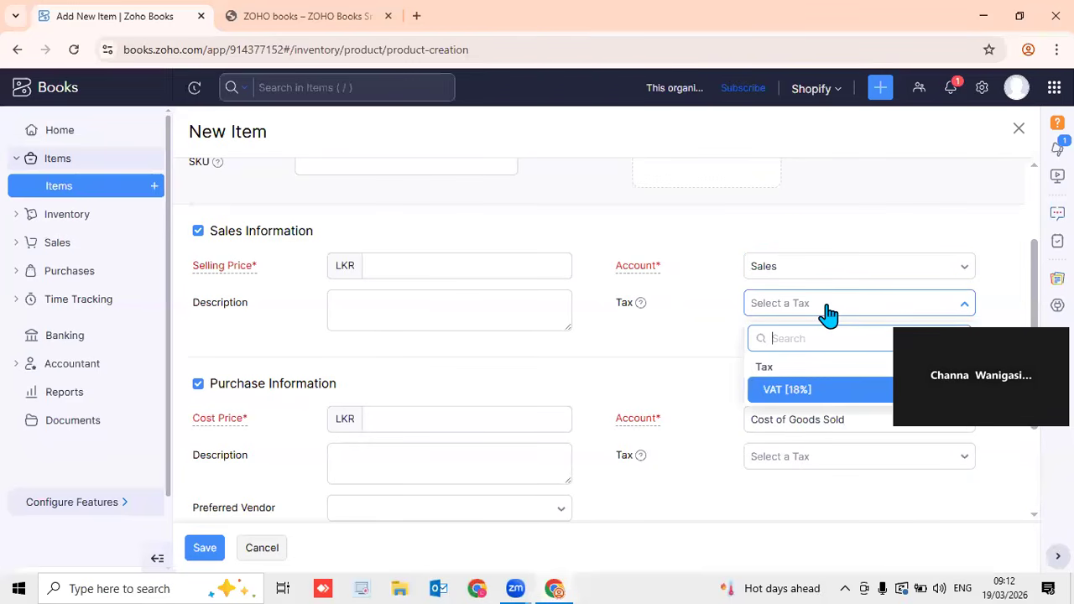
{"action": "left_click", "coordinate": [835, 391]}
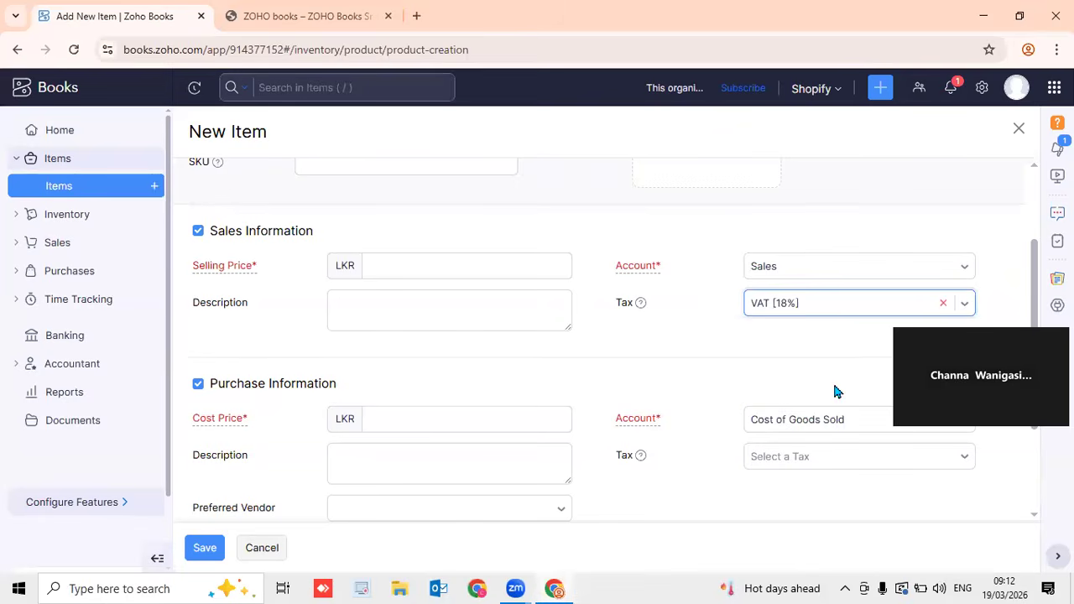
Check the purchase details, keeping Cost of Goods Sold as the purchase account
{"action": "left_click_drag", "start_coordinate": [1033, 270], "coordinate": [1025, 361]}
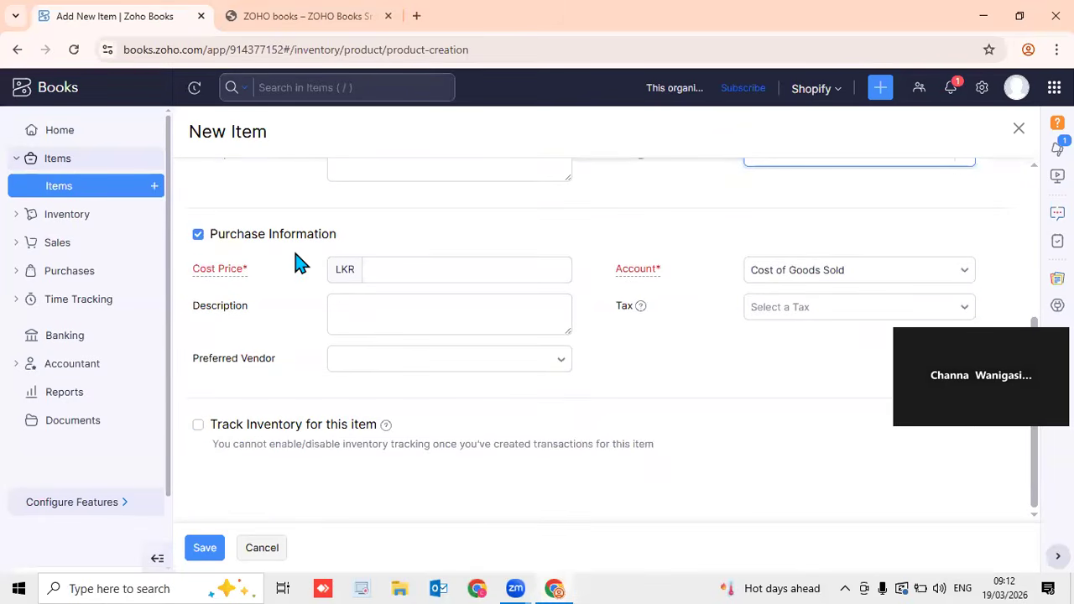
{"action": "left_click", "coordinate": [456, 272]}
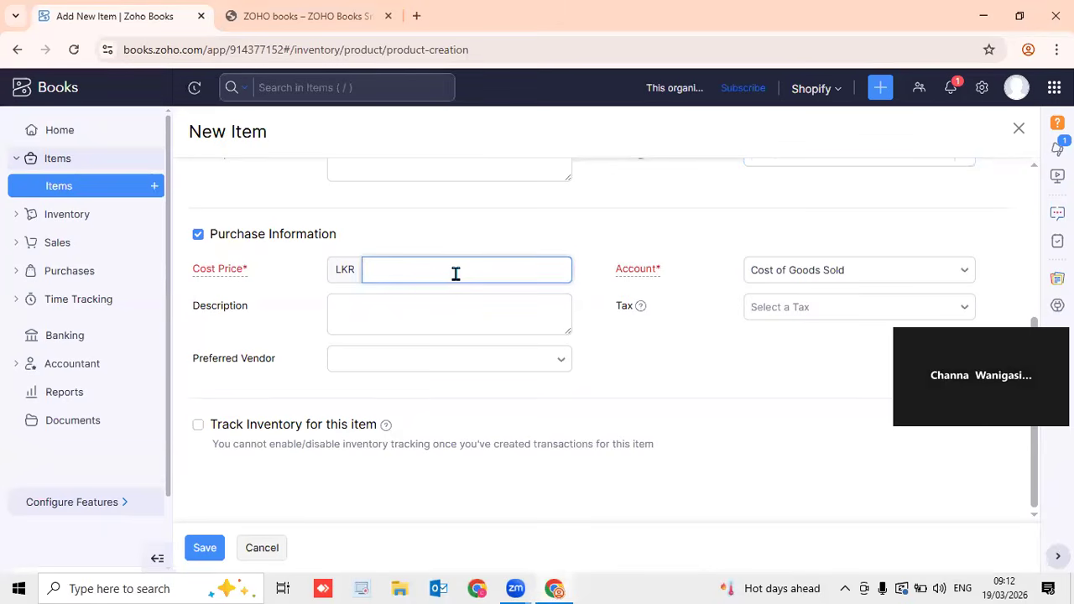
{"action": "scroll", "coordinate": [460, 272], "scroll_direction": "up", "scroll_amount": 3}
{"action": "scroll", "coordinate": [460, 279], "scroll_direction": "down", "scroll_amount": 3}
{"action": "left_click", "coordinate": [941, 281]}
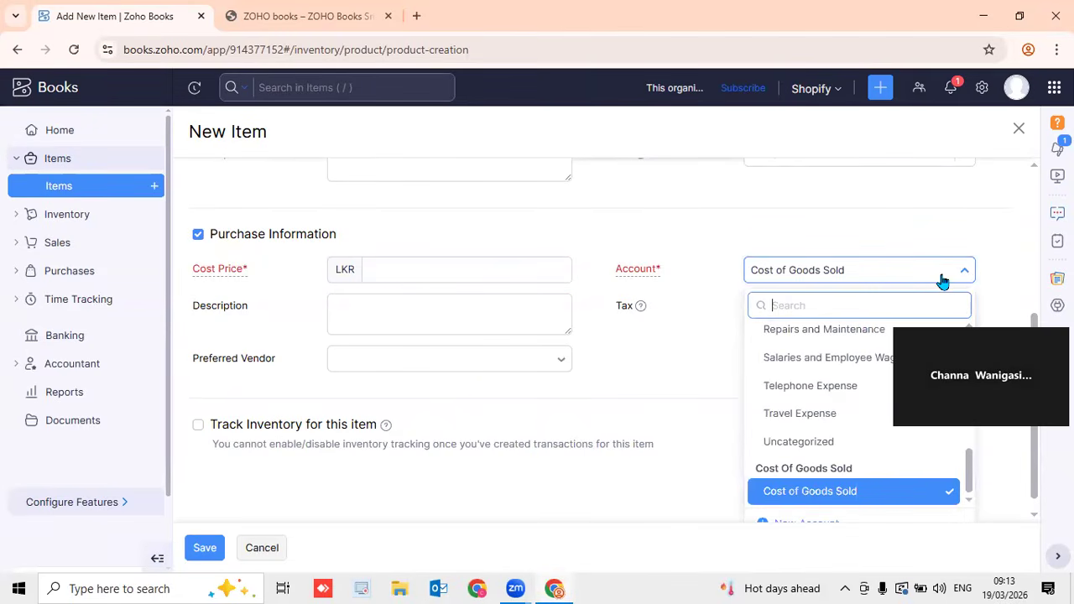
{"action": "left_click", "coordinate": [933, 243]}
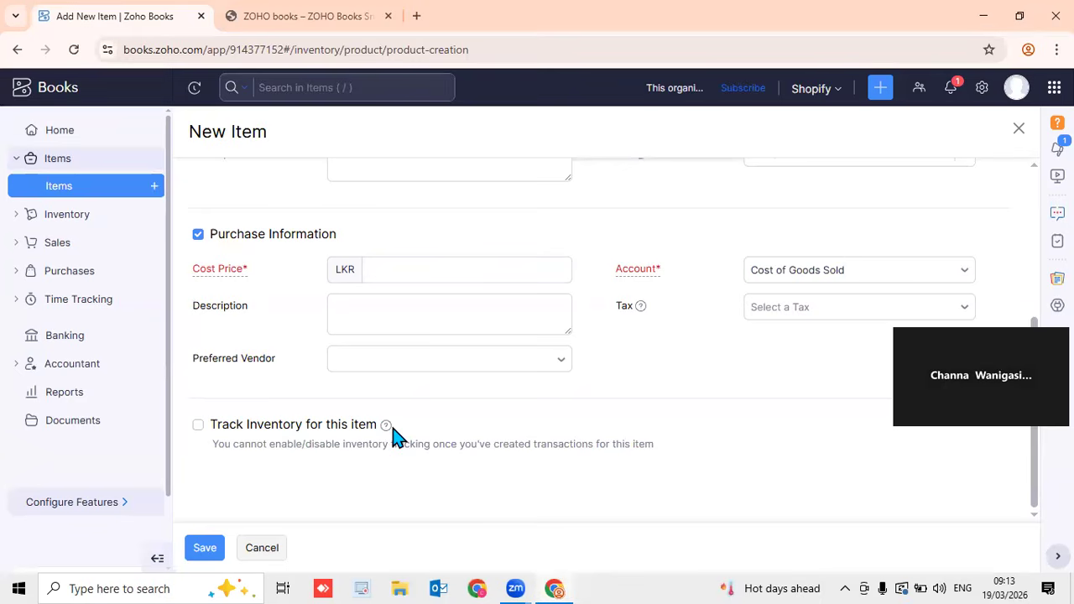
Track inventory in Inventory Asset, valued by WAC, with a reorder point of 10
{"action": "left_click", "coordinate": [197, 427]}
{"action": "scroll", "coordinate": [372, 420], "scroll_direction": "down", "scroll_amount": 1}
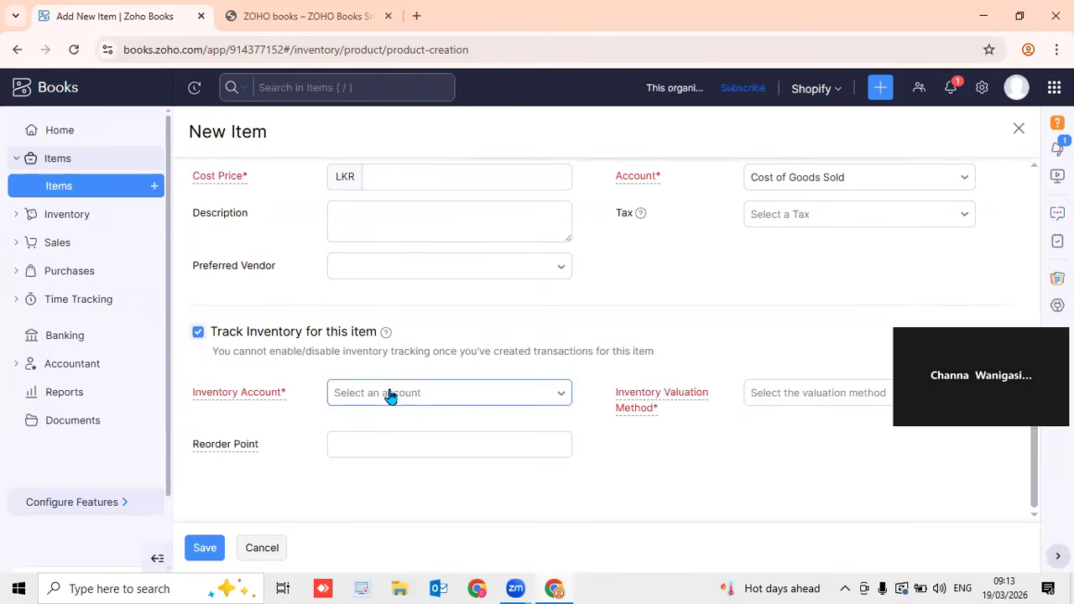
{"action": "left_click", "coordinate": [388, 396]}
{"action": "left_click", "coordinate": [394, 361]}
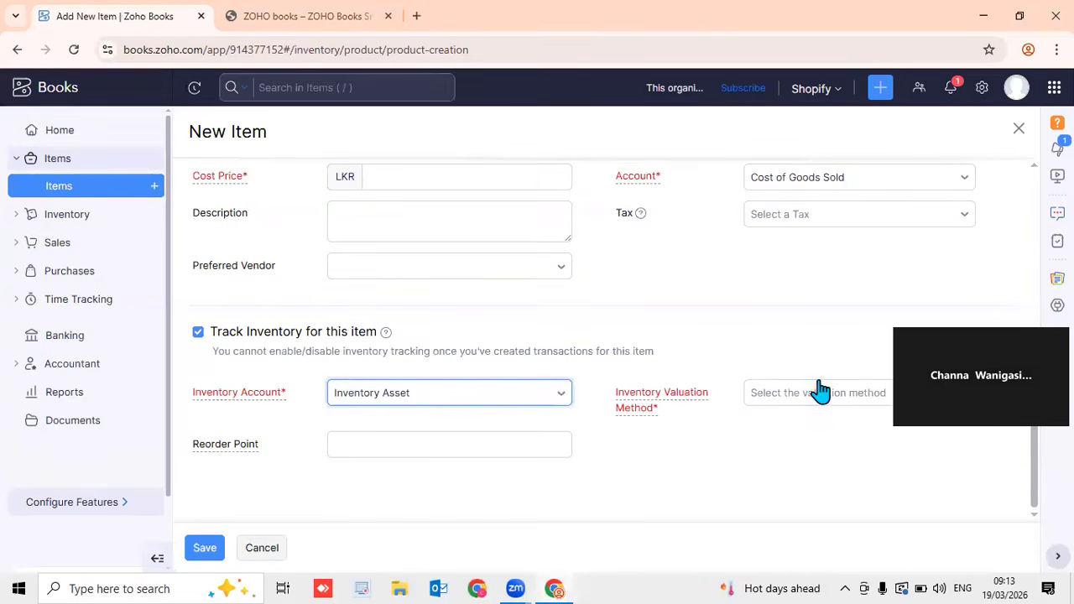
{"action": "left_click", "coordinate": [843, 399]}
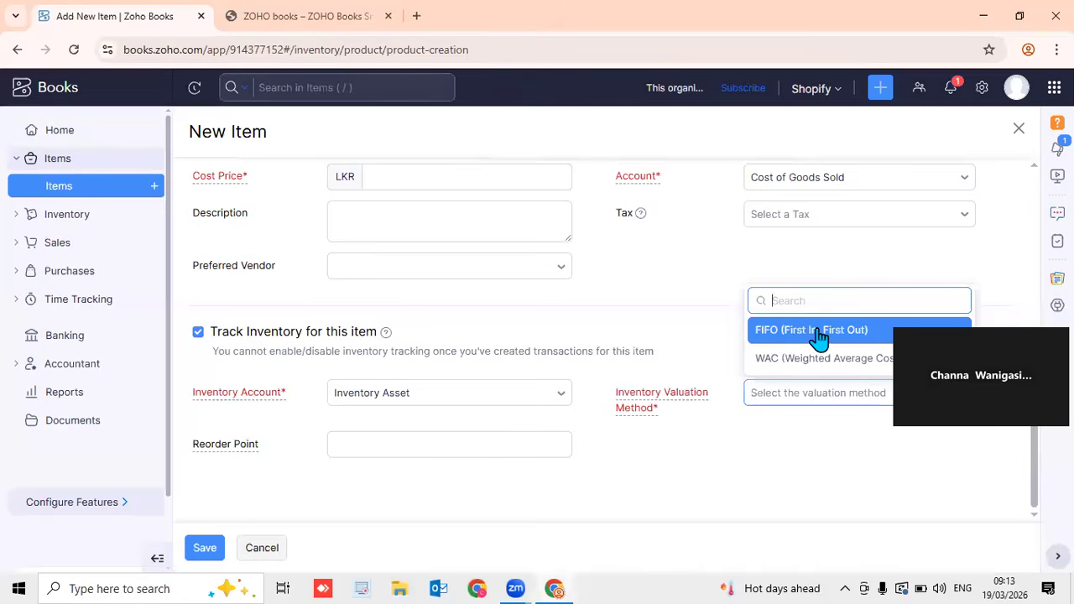
{"action": "left_click", "coordinate": [867, 358]}
{"action": "left_click", "coordinate": [375, 456]}
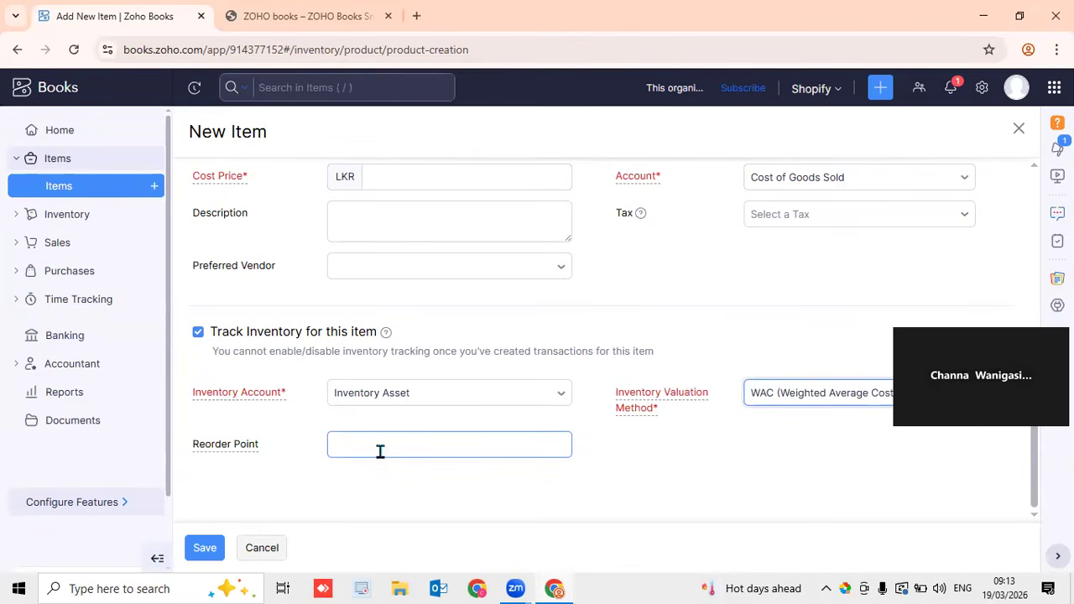
{"action": "left_click", "coordinate": [380, 451]}
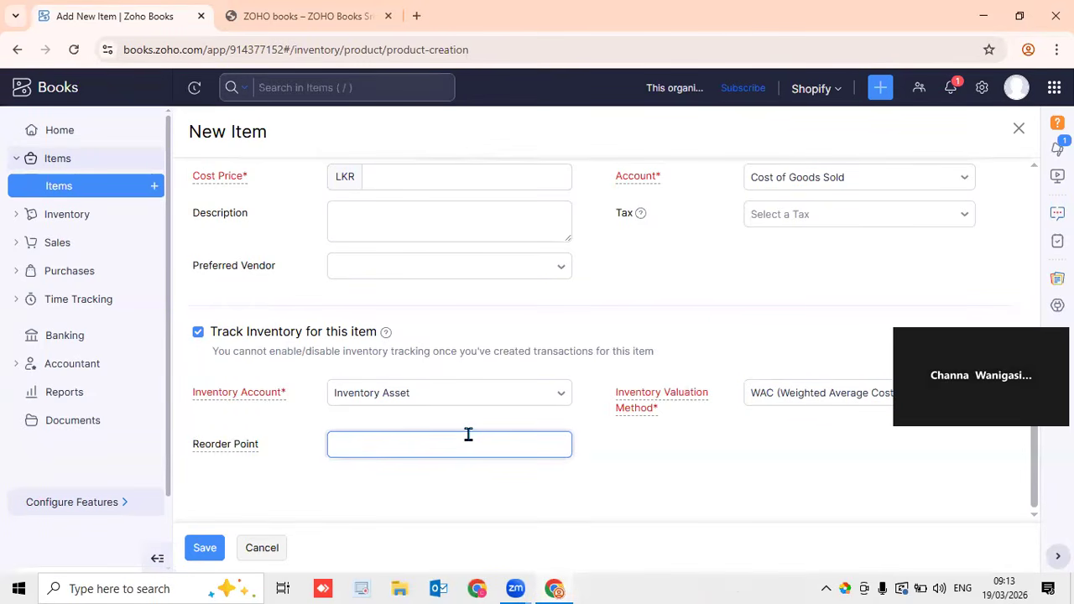
{"action": "left_click", "coordinate": [638, 481]}
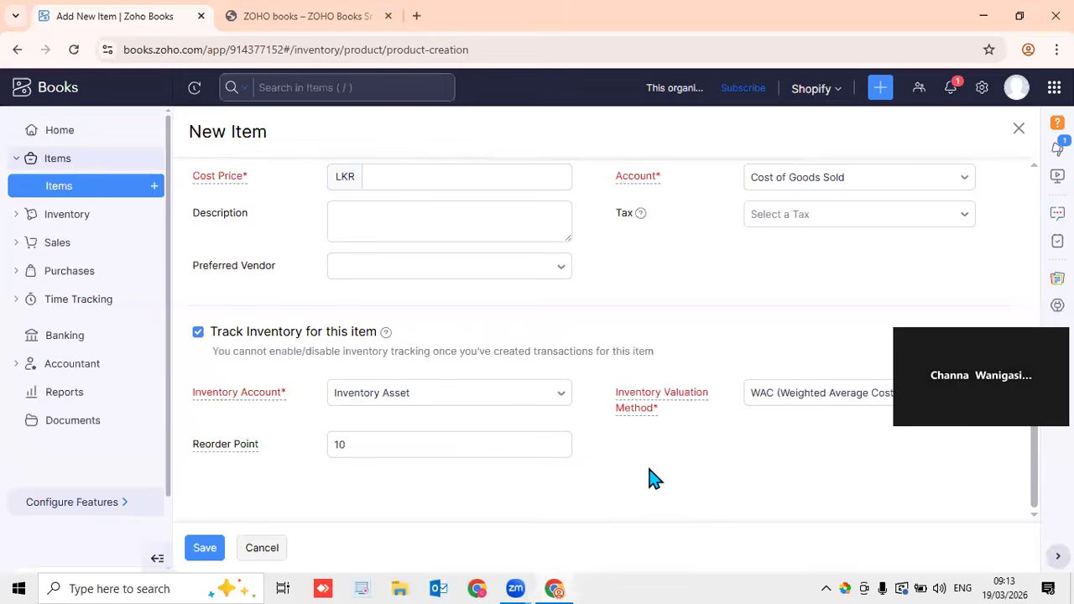
Duplicate the Zoho Books tab and open All Settings down to Module Settings
{"action": "right_click", "coordinate": [139, 30]}
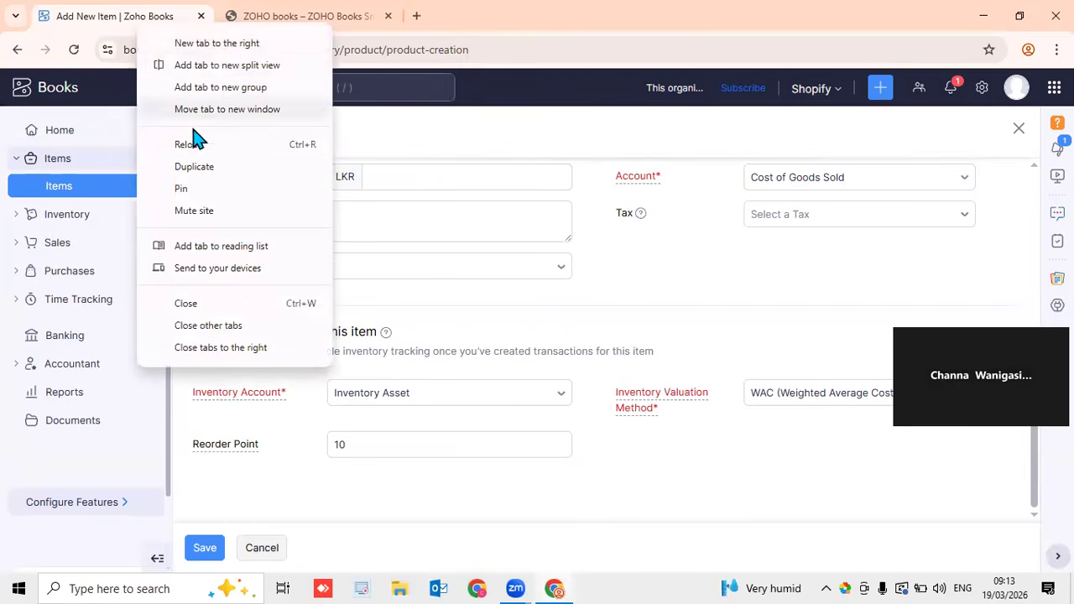
{"action": "left_click", "coordinate": [198, 167]}
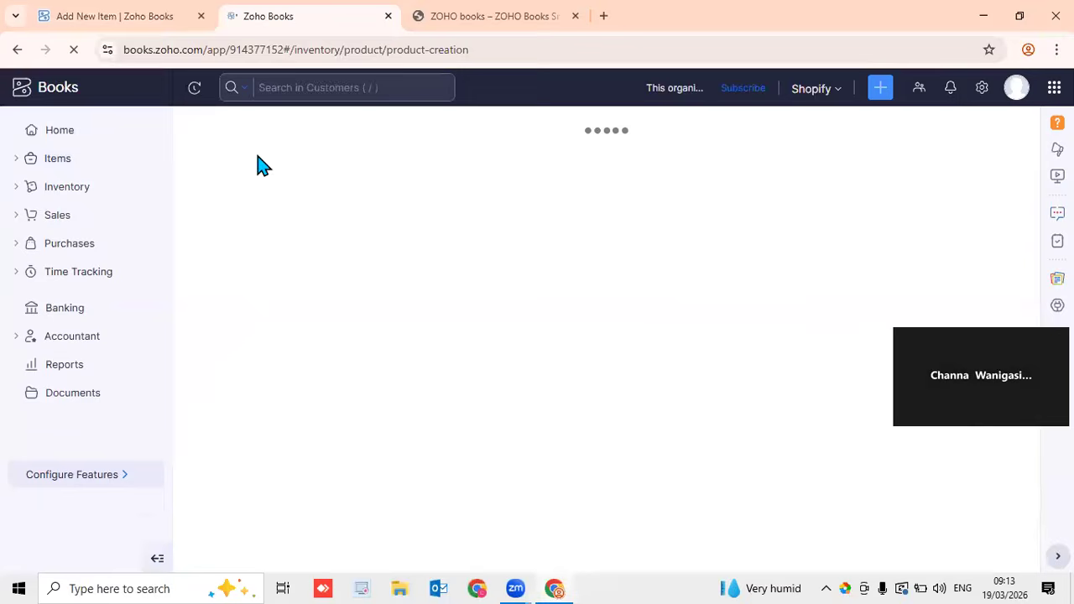
{"action": "left_click", "coordinate": [982, 89]}
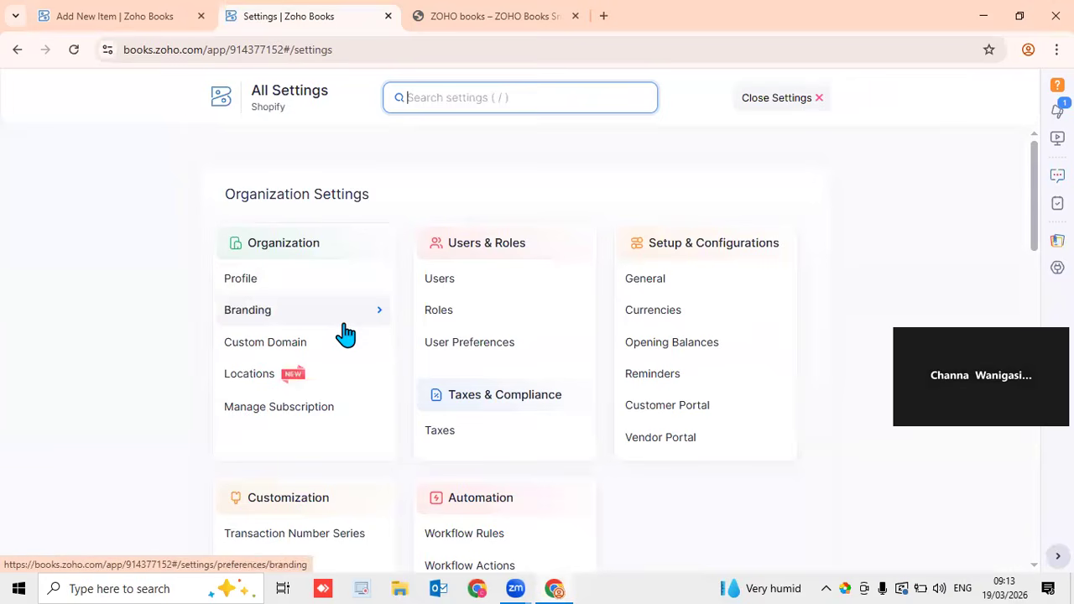
{"action": "left_click", "coordinate": [757, 101]}
{"action": "left_click", "coordinate": [982, 87]}
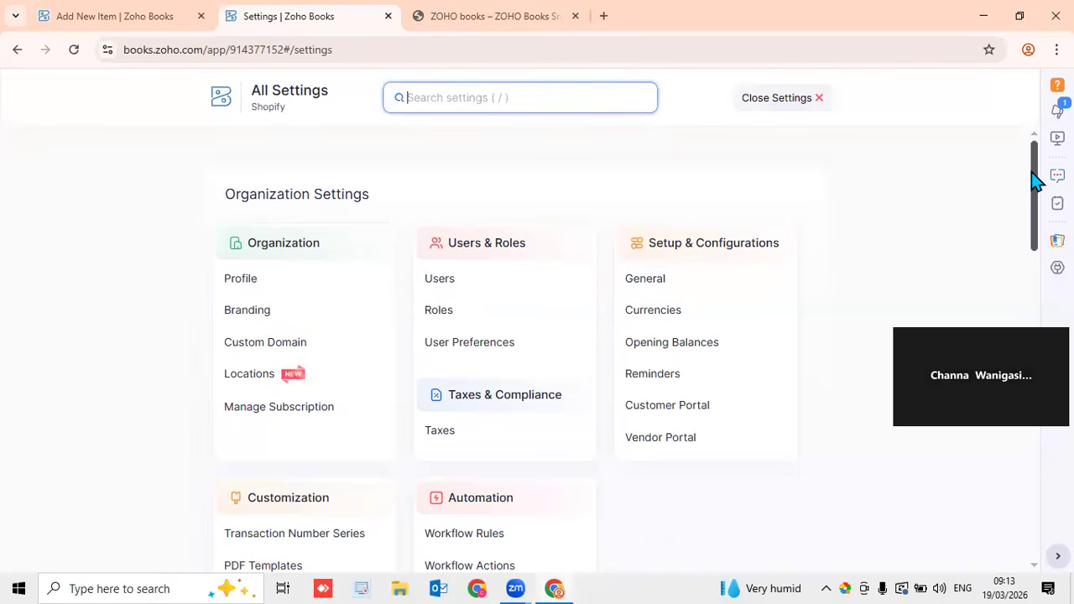
{"action": "scroll", "coordinate": [1034, 201], "scroll_direction": "down", "scroll_amount": 1}
{"action": "left_click_drag", "start_coordinate": [1034, 210], "coordinate": [990, 311]}
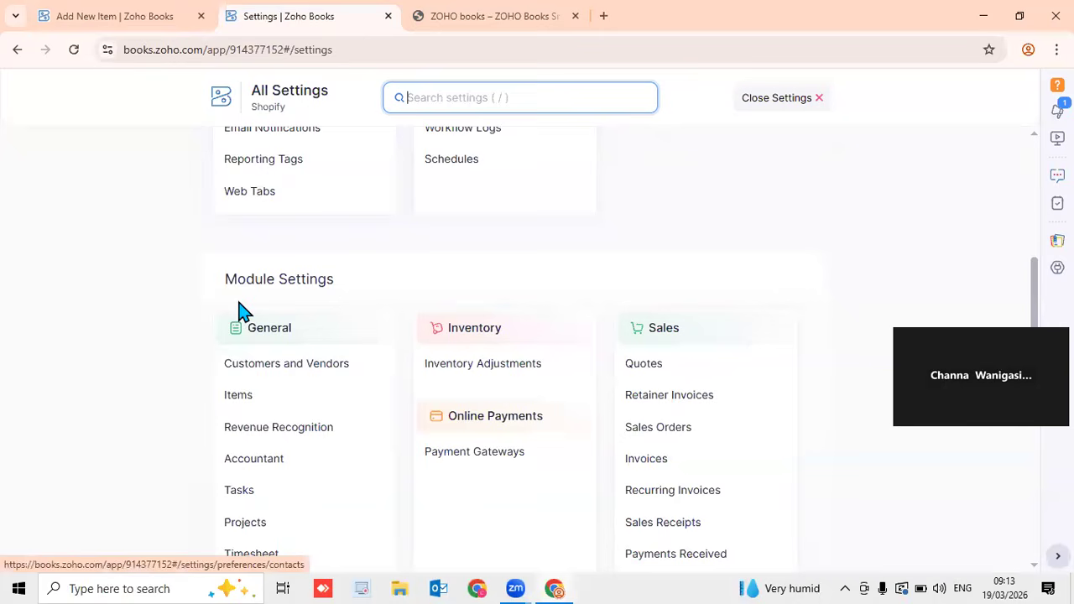
Review the Items preferences in the second tab, then return to the New Item form
{"action": "left_click", "coordinate": [273, 397]}
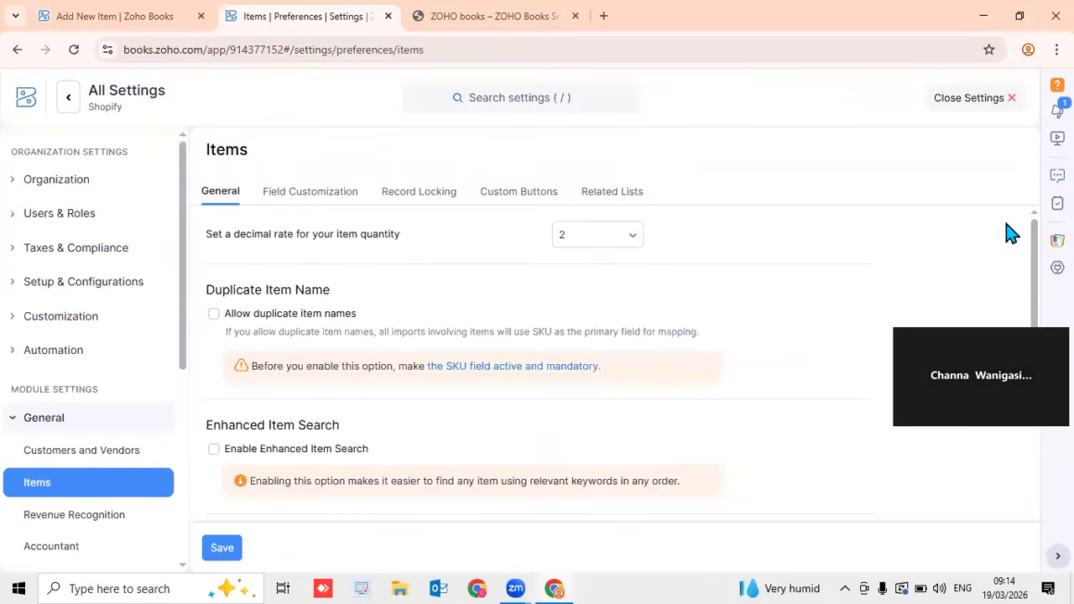
{"action": "left_click_drag", "start_coordinate": [1035, 244], "coordinate": [996, 439]}
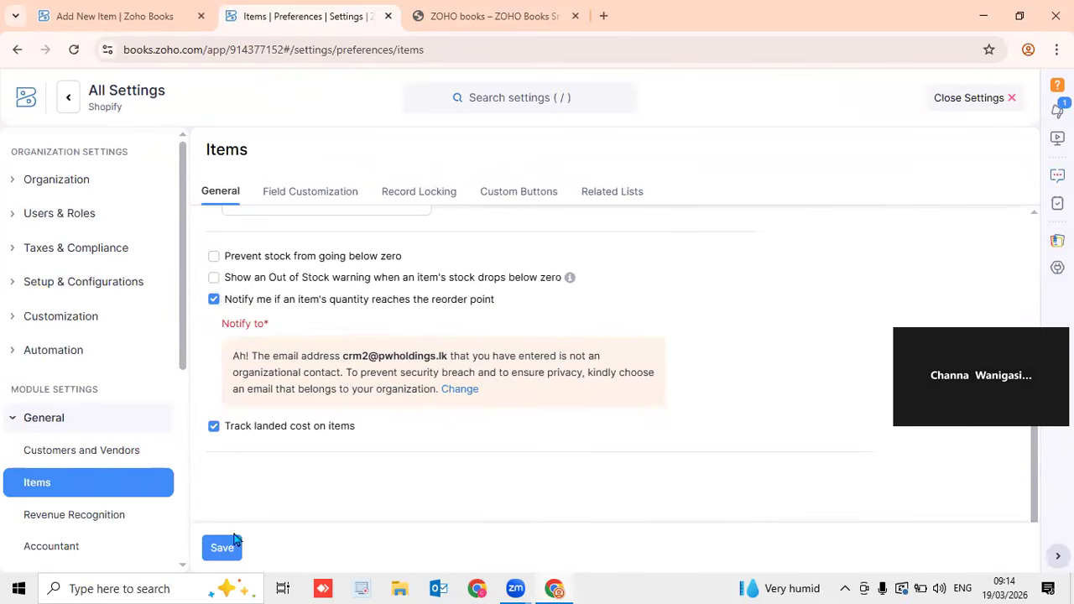
{"action": "left_click", "coordinate": [117, 18]}
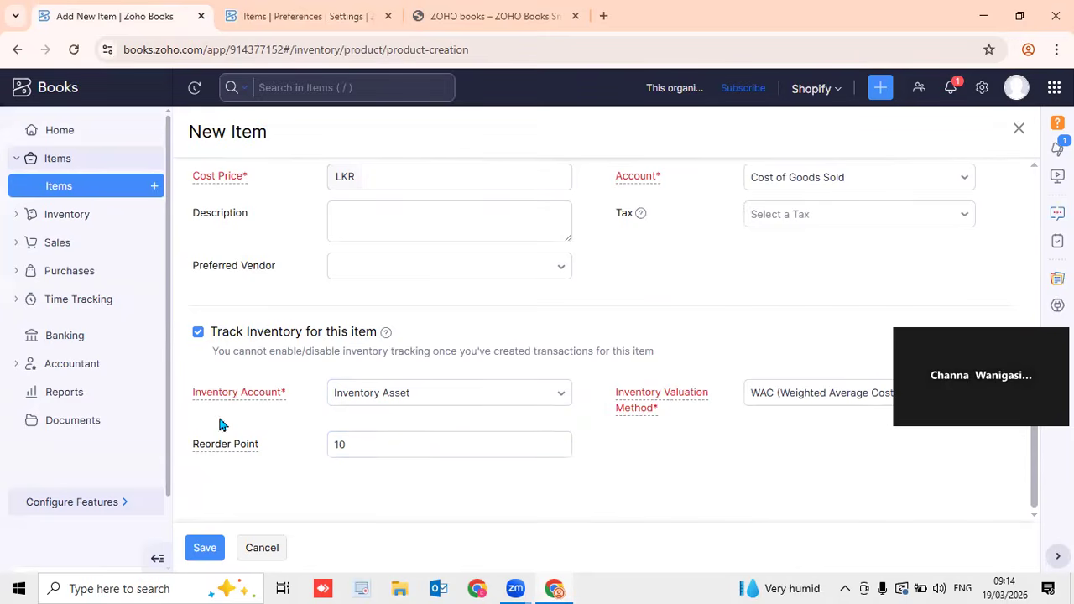
Discard the unsaved item, go to the Items list, and expand the Sales navigation
{"action": "mouse_move", "coordinate": [231, 454]}
{"action": "left_click", "coordinate": [80, 192]}
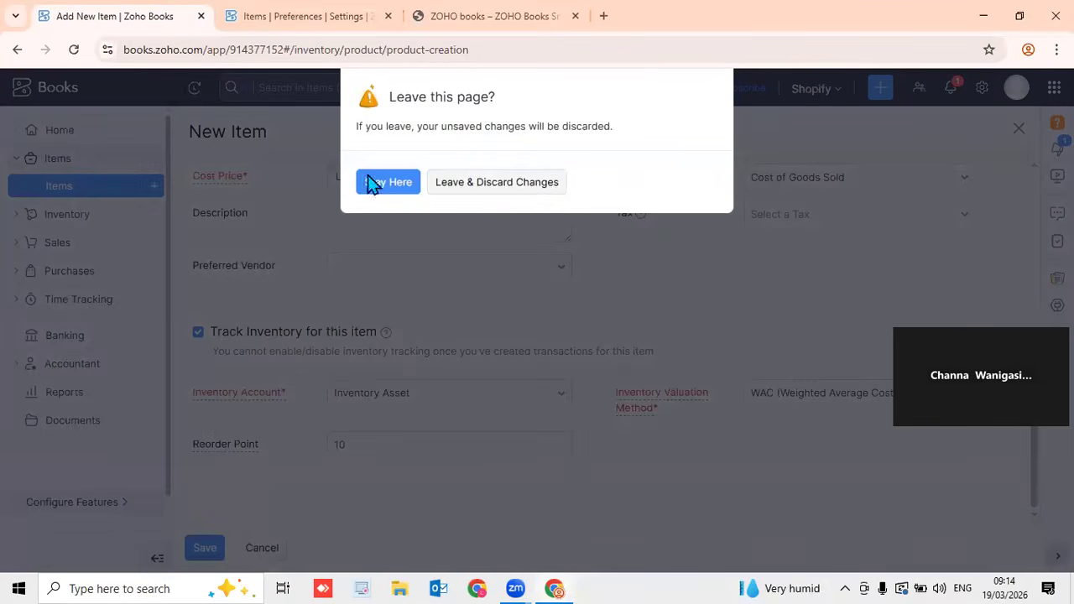
{"action": "left_click", "coordinate": [500, 181]}
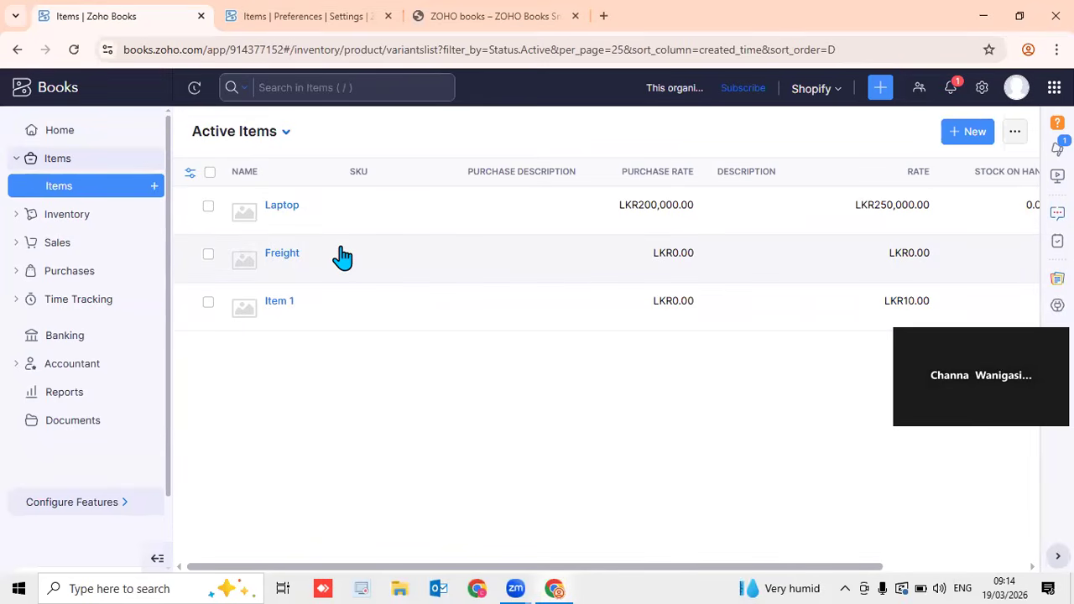
{"action": "left_click", "coordinate": [92, 247]}
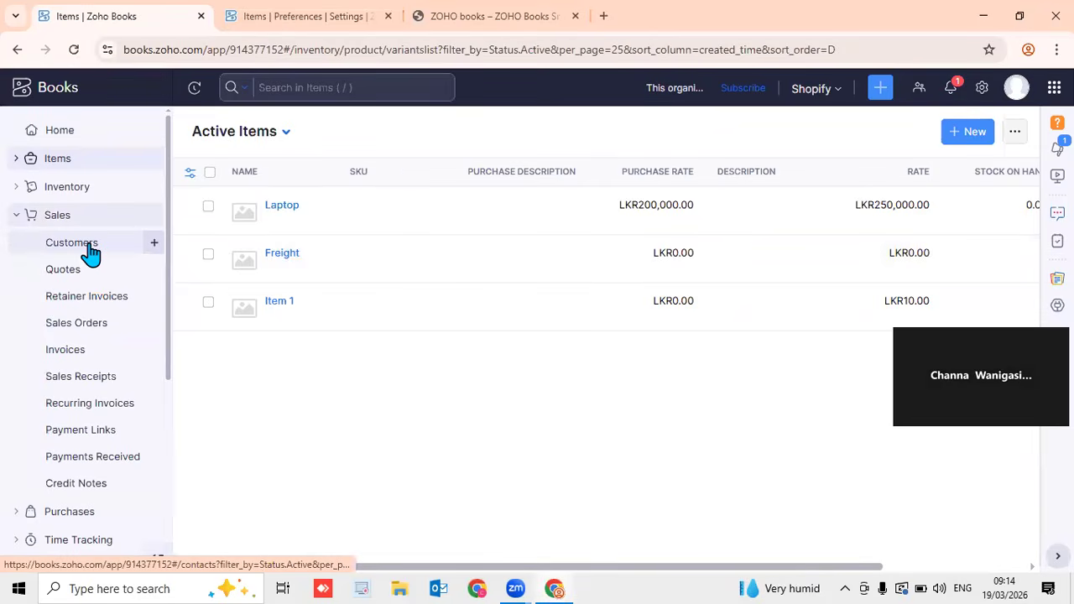
Go to the Customers list and start a new customer record
{"action": "left_click", "coordinate": [88, 245]}
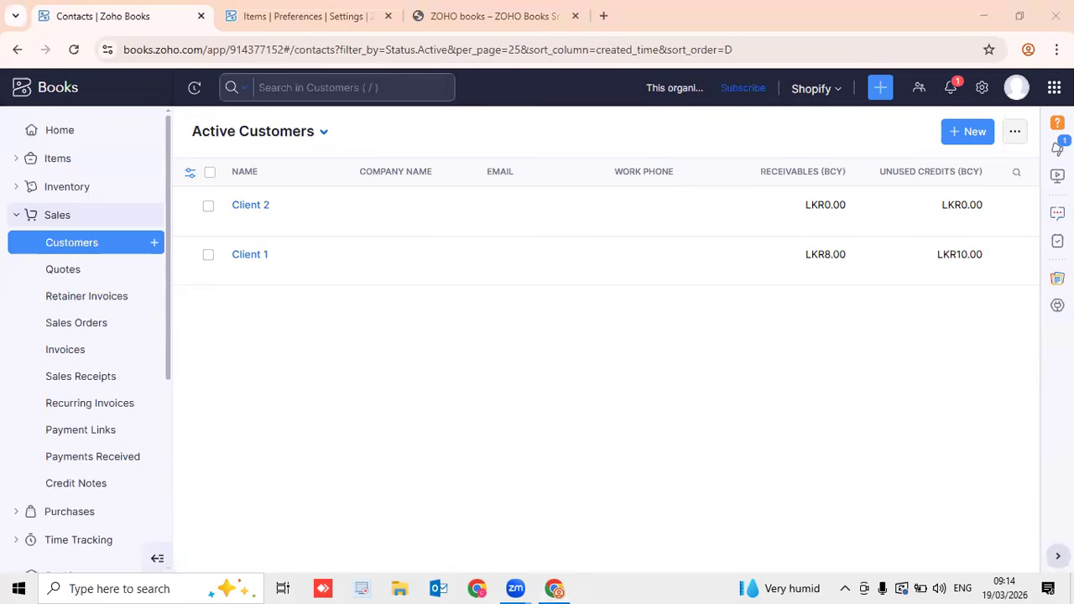
{"action": "left_click", "coordinate": [965, 131]}
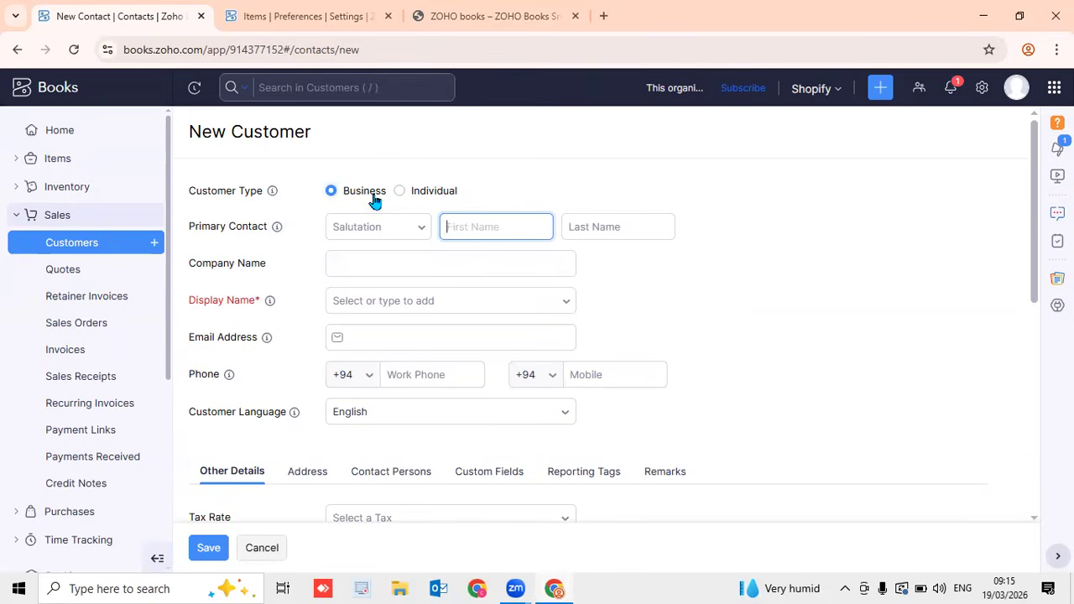
Keep customer type Business, choose salutation Mr., and enter display name ABC Pvt Ltd
{"action": "left_click", "coordinate": [433, 195]}
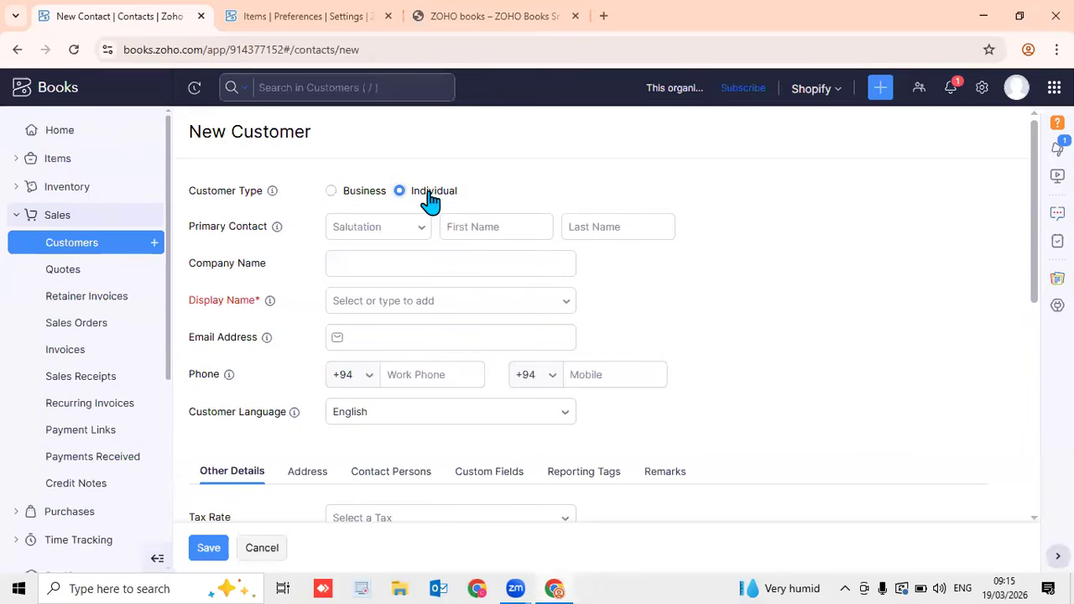
{"action": "left_click", "coordinate": [361, 196]}
{"action": "left_click", "coordinate": [419, 232]}
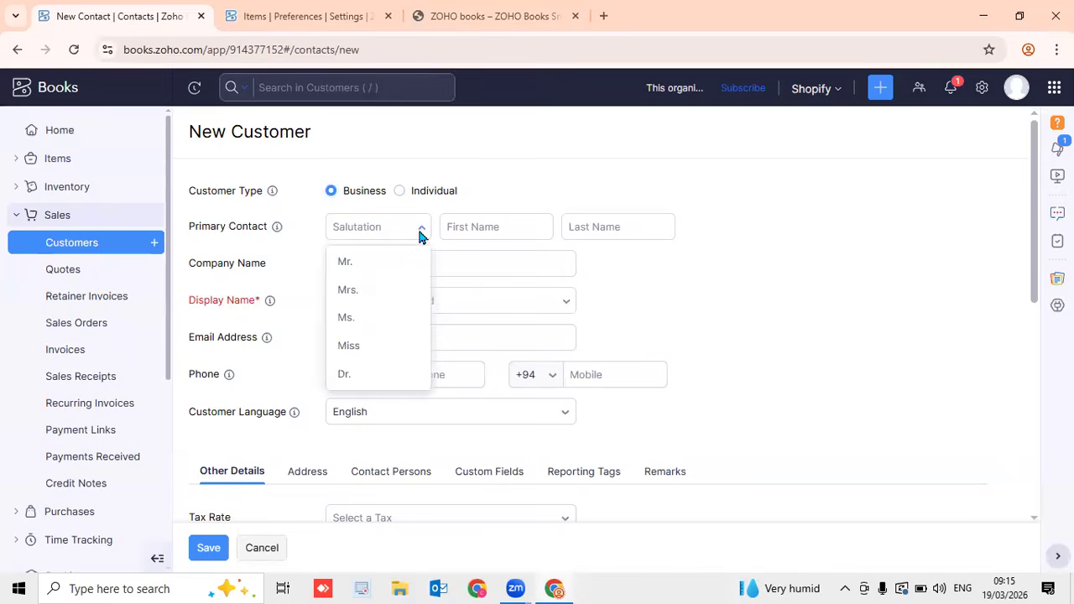
{"action": "left_click", "coordinate": [399, 265]}
{"action": "left_click", "coordinate": [473, 233]}
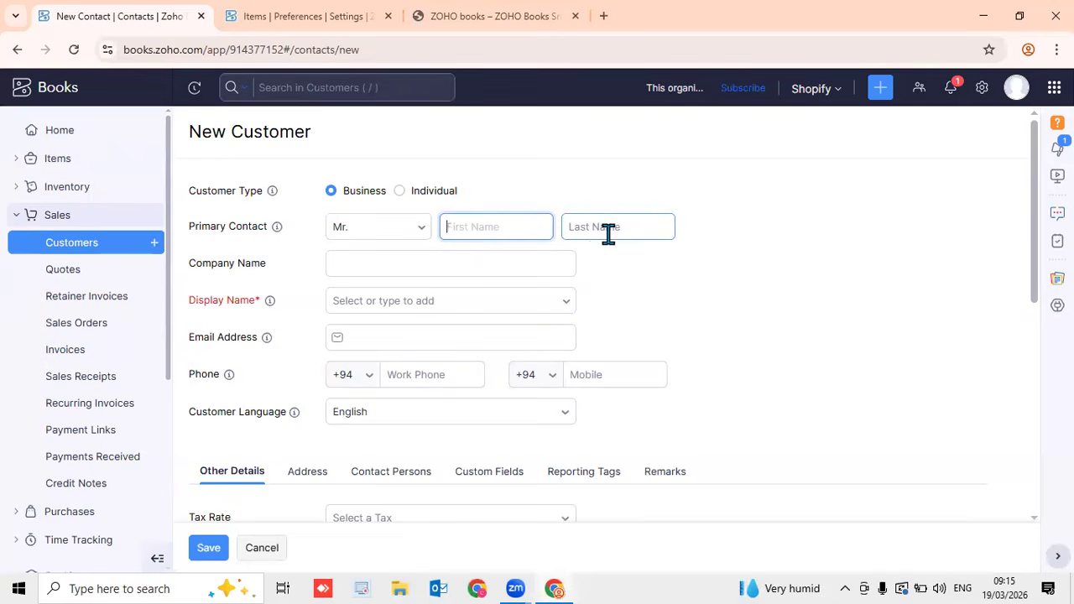
{"action": "left_click", "coordinate": [506, 300]}
{"action": "type", "text": "ABC Pvt Ltd"}
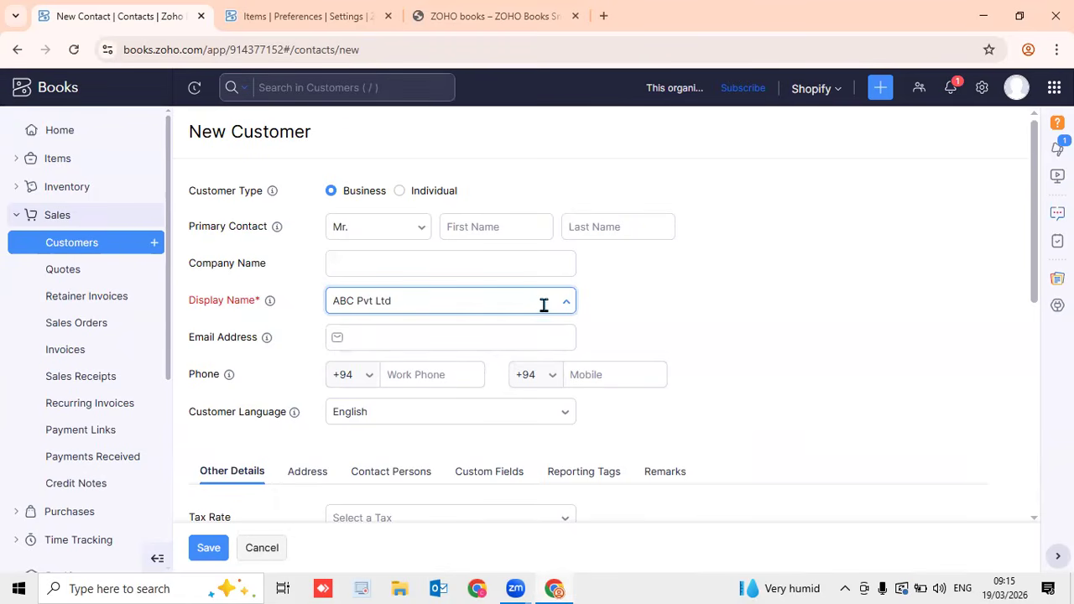
Fill in the customer's e-mail address and mobile number
{"action": "left_click", "coordinate": [497, 344]}
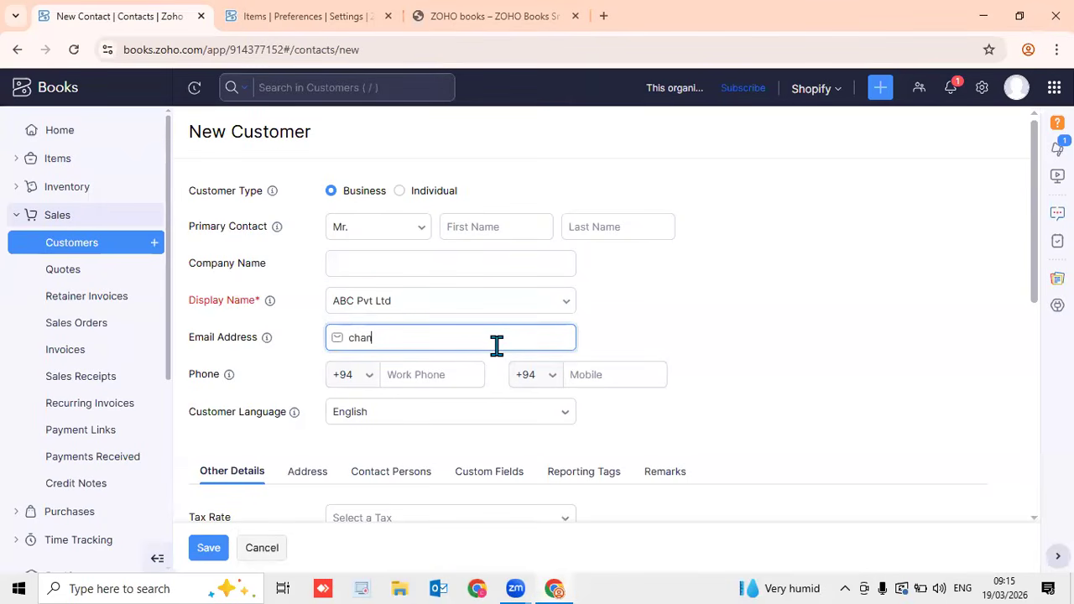
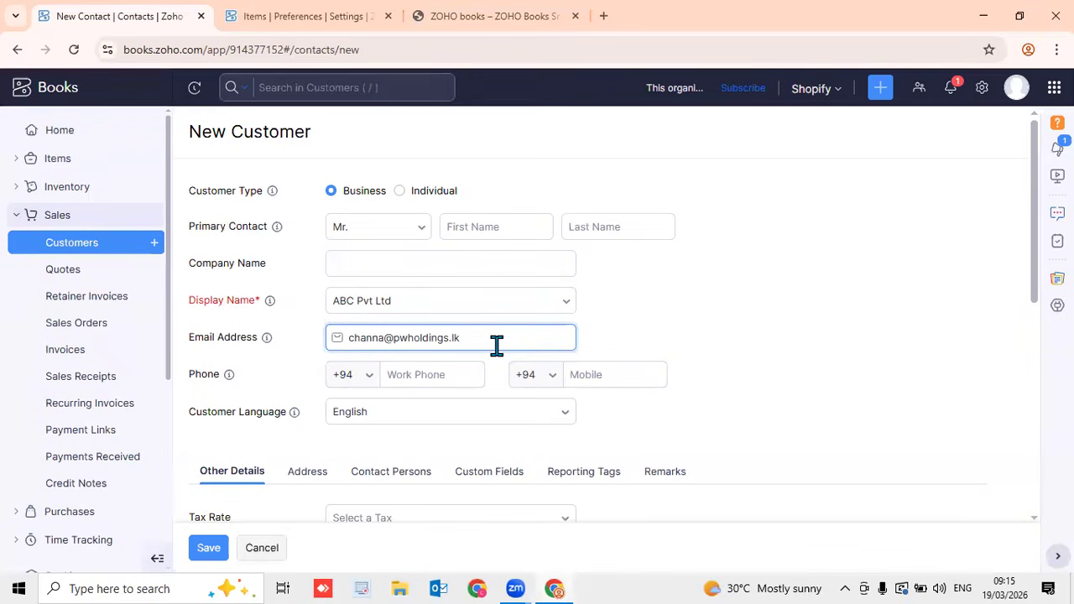
{"action": "left_click", "coordinate": [623, 379]}
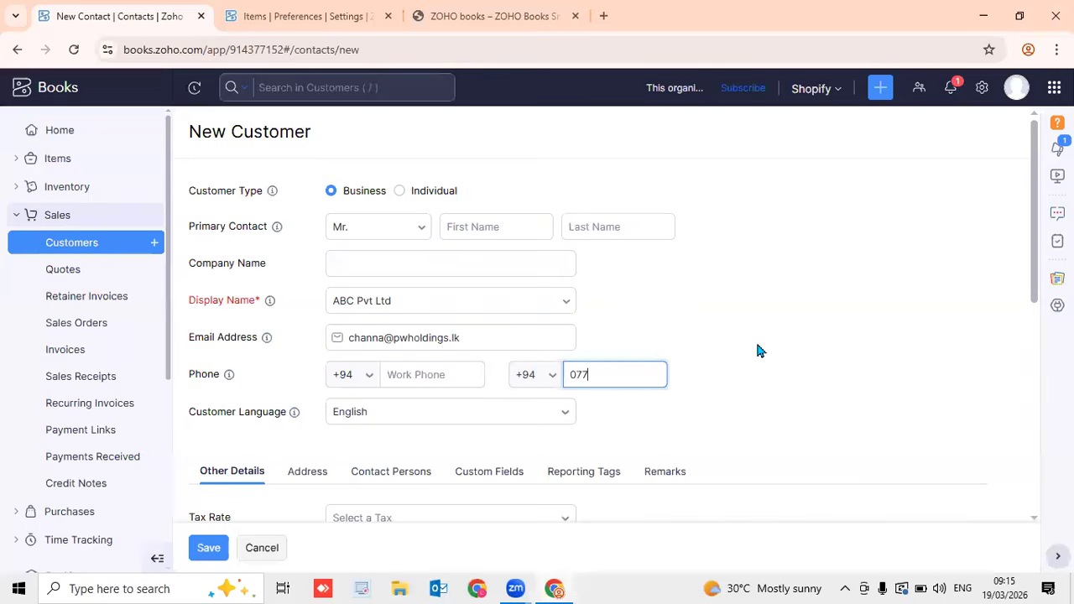
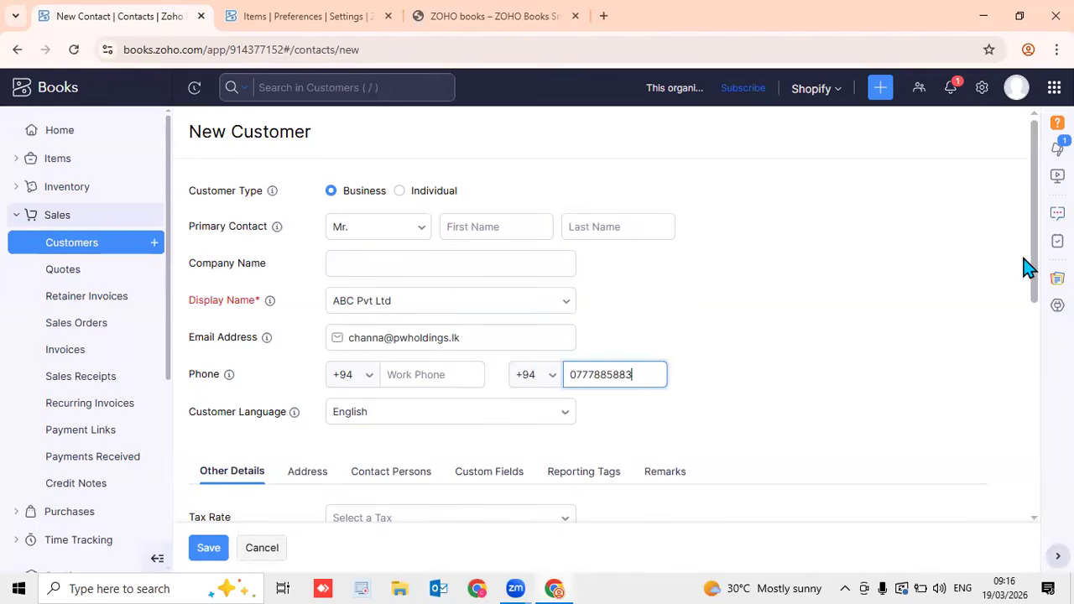
Choose VAT [18%] as the customer's tax rate
{"action": "scroll", "coordinate": [1034, 277], "scroll_direction": "down", "scroll_amount": 3}
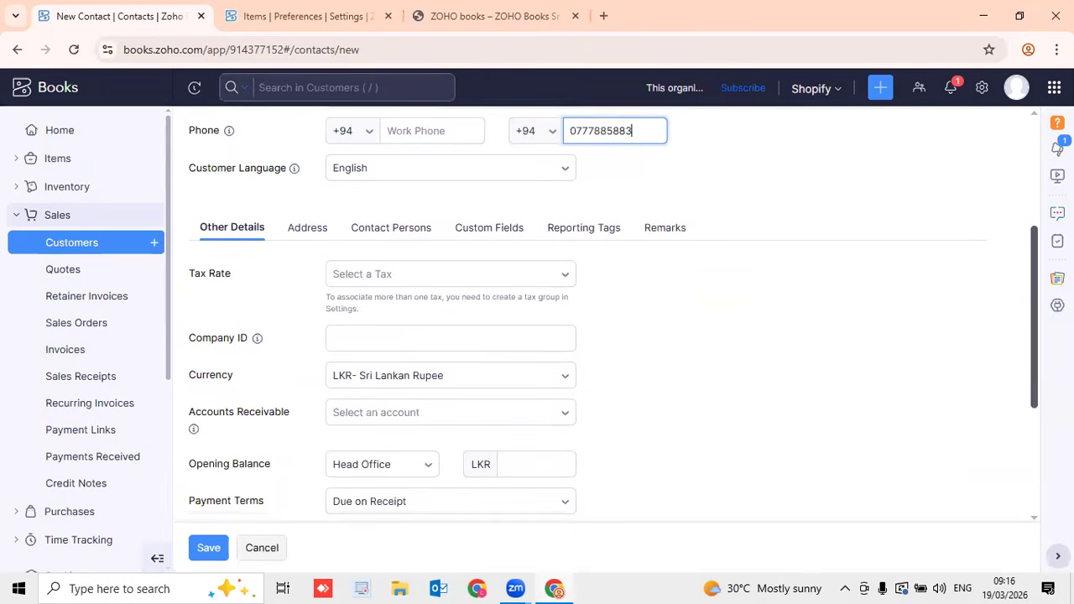
{"action": "left_click", "coordinate": [565, 279]}
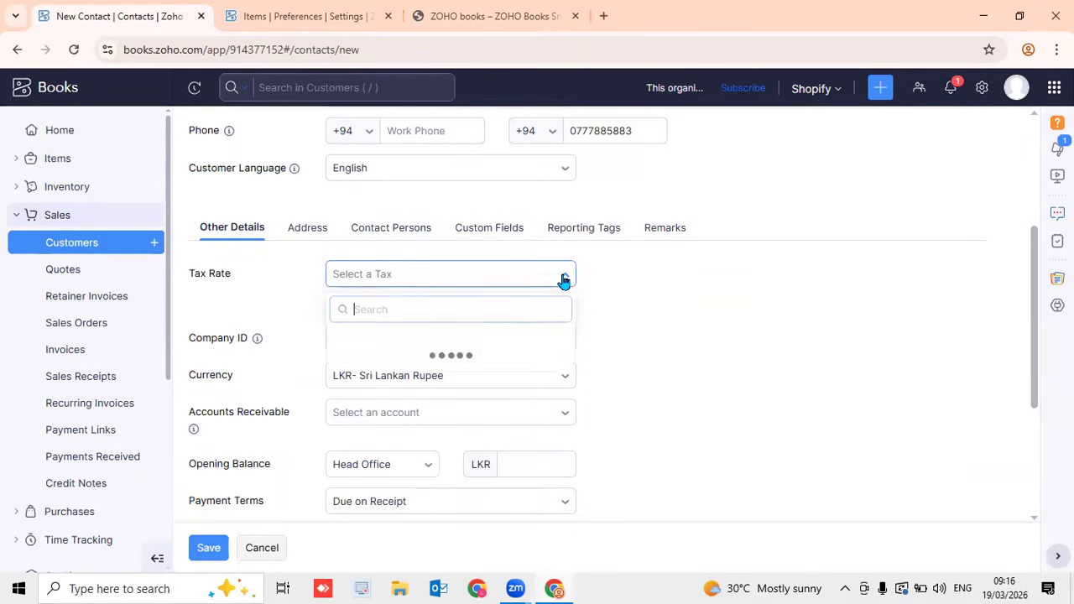
{"action": "left_click", "coordinate": [503, 366]}
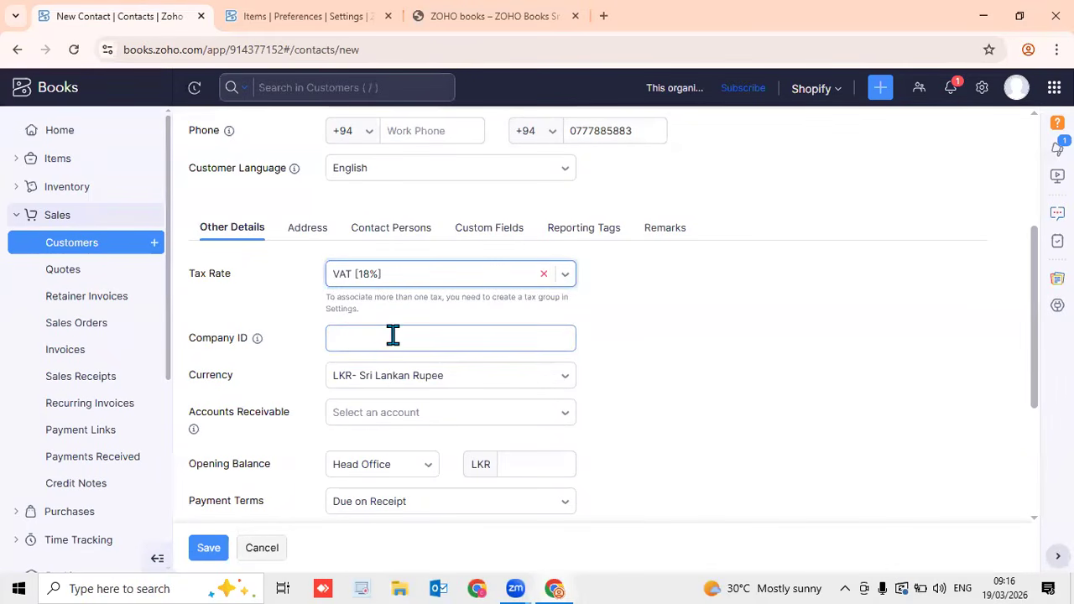
{"action": "mouse_move", "coordinate": [257, 345]}
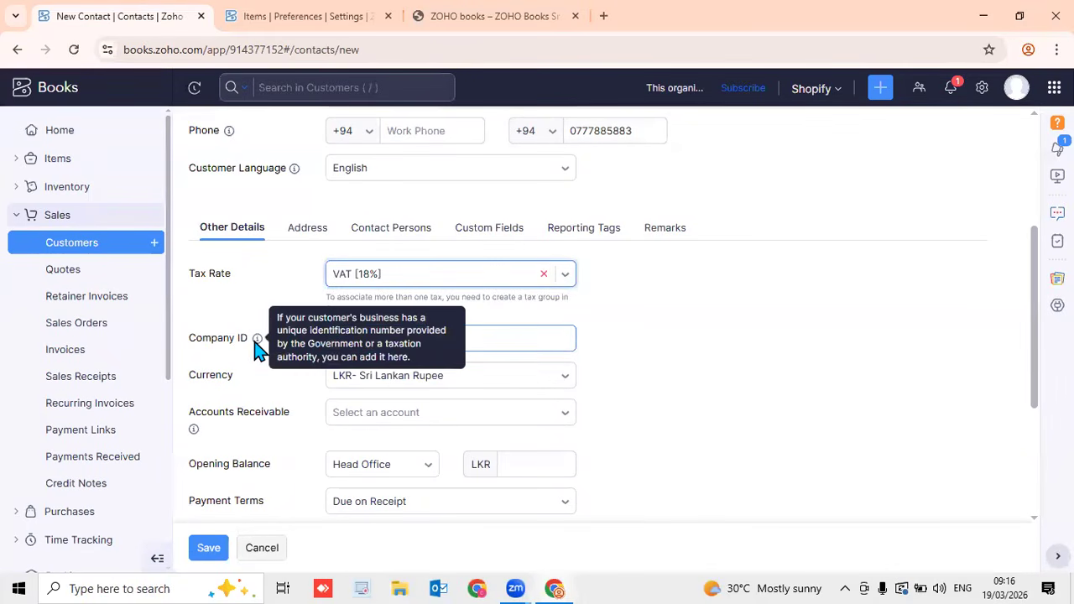
{"action": "left_click", "coordinate": [521, 341]}
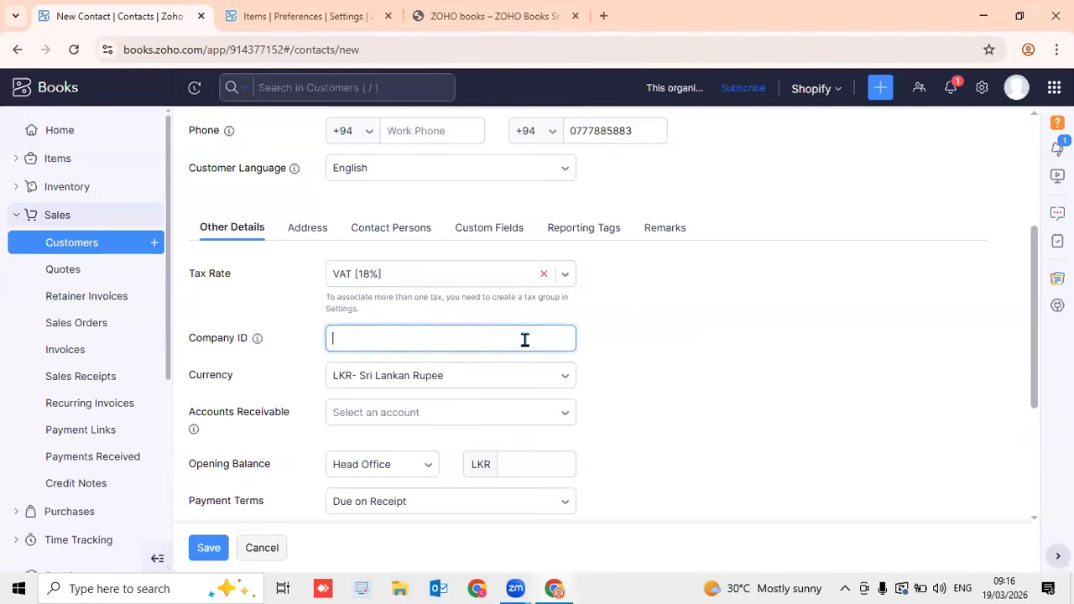
Change the customer's currency from LKR to USD- United States Dollar, showing exchange rate 300
{"action": "left_click", "coordinate": [567, 381]}
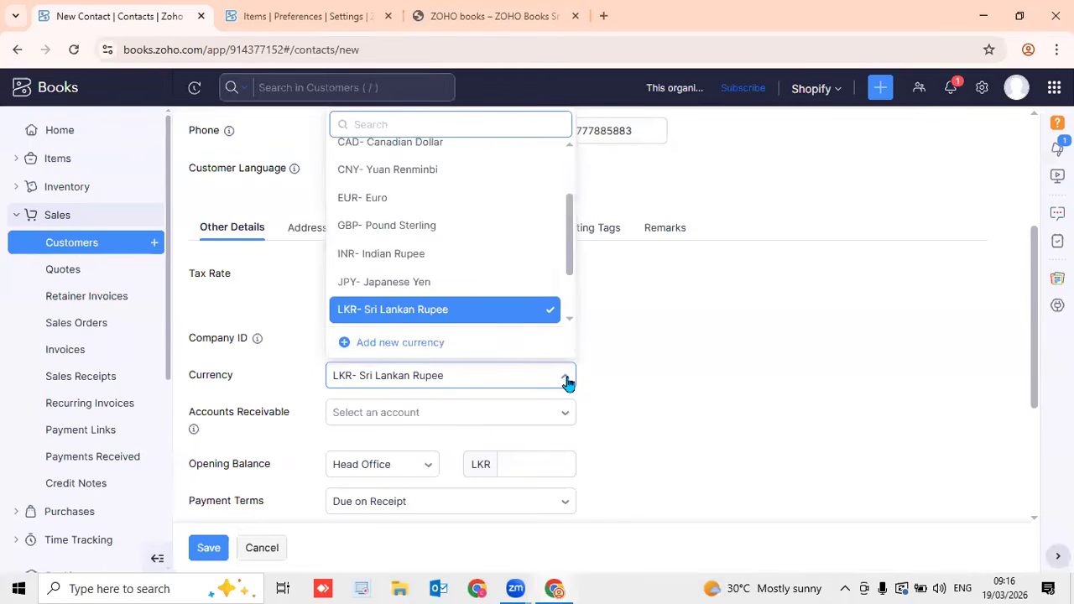
{"action": "left_click", "coordinate": [527, 312]}
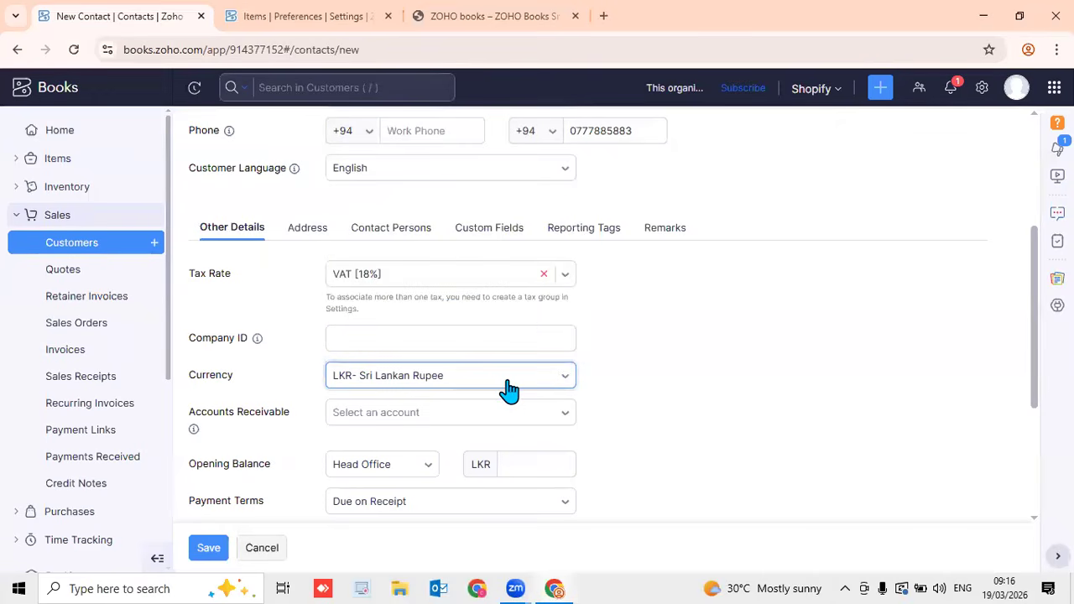
{"action": "left_click", "coordinate": [552, 381]}
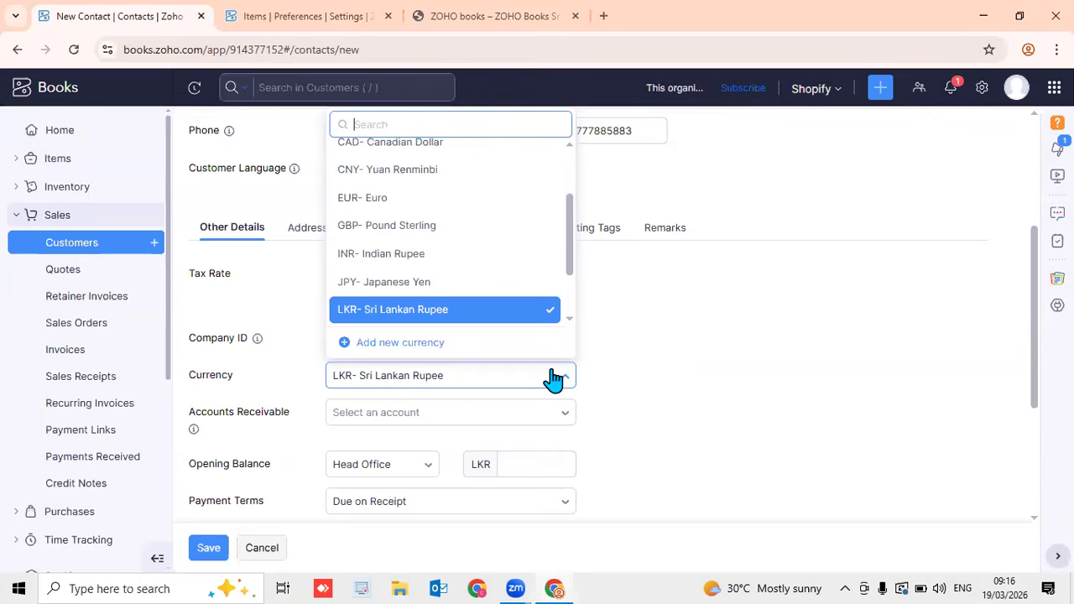
{"action": "scroll", "coordinate": [492, 251], "scroll_direction": "down", "scroll_amount": 1}
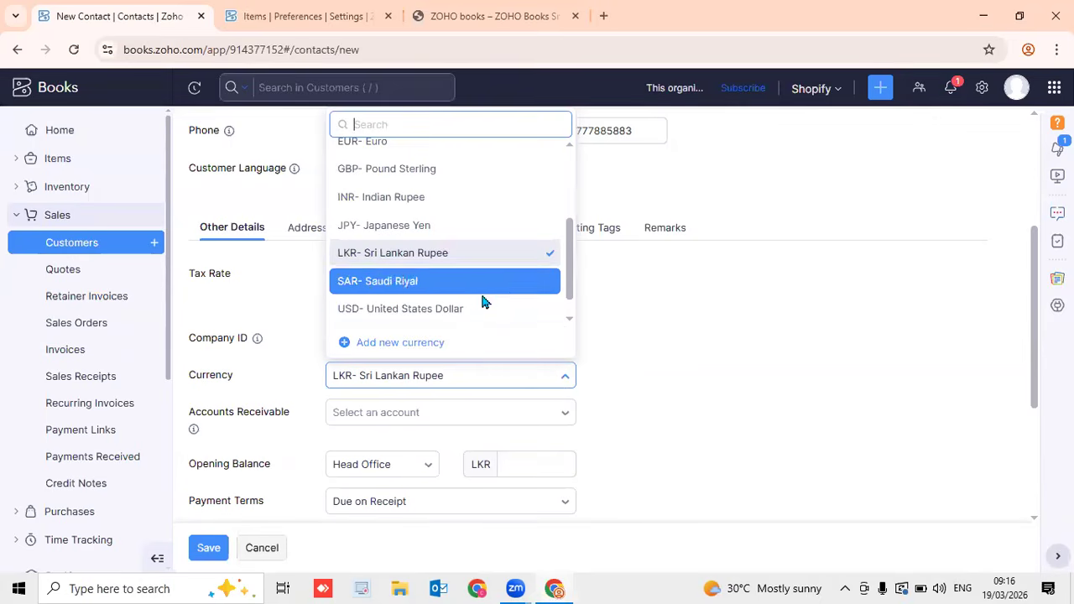
{"action": "left_click", "coordinate": [443, 315]}
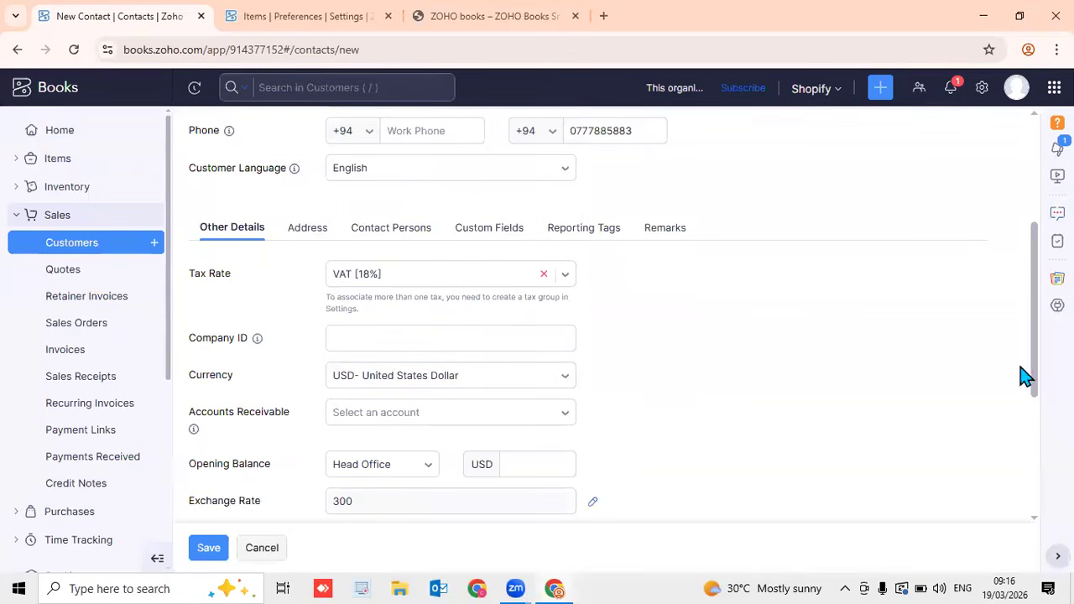
{"action": "scroll", "coordinate": [1032, 386], "scroll_direction": "down", "scroll_amount": 2}
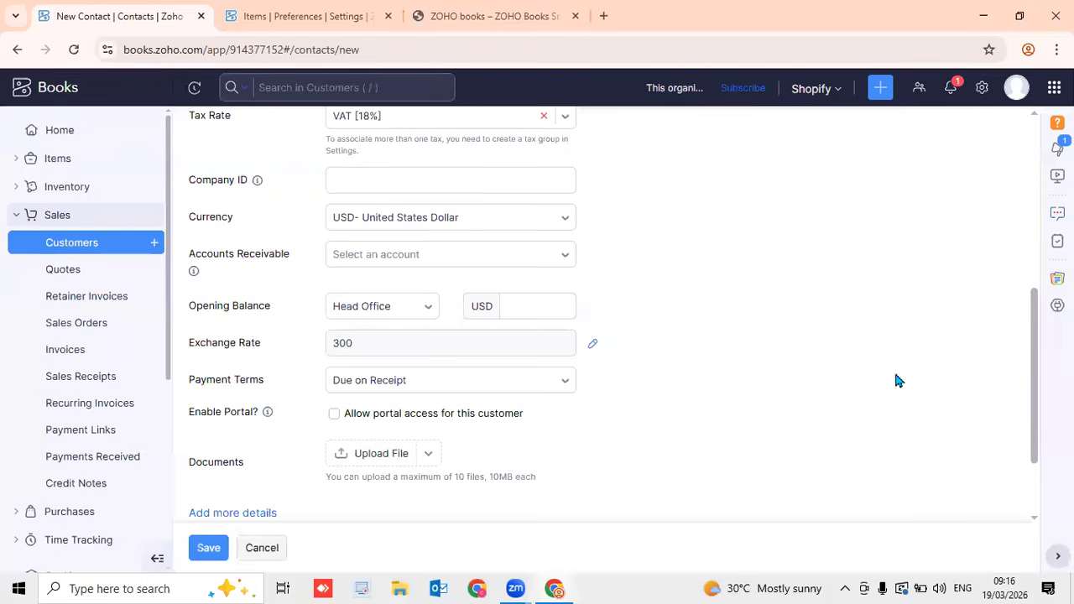
{"action": "scroll", "coordinate": [1029, 388], "scroll_direction": "down", "scroll_amount": 2}
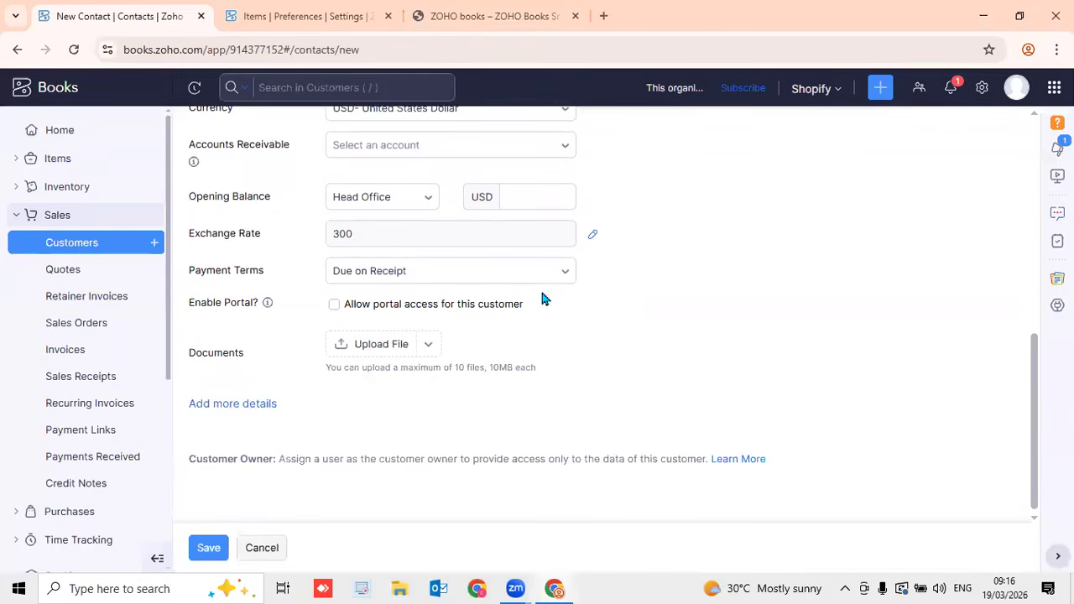
Set payment terms to Net 30, then scroll the terms list down to Configure Terms
{"action": "left_click", "coordinate": [512, 285]}
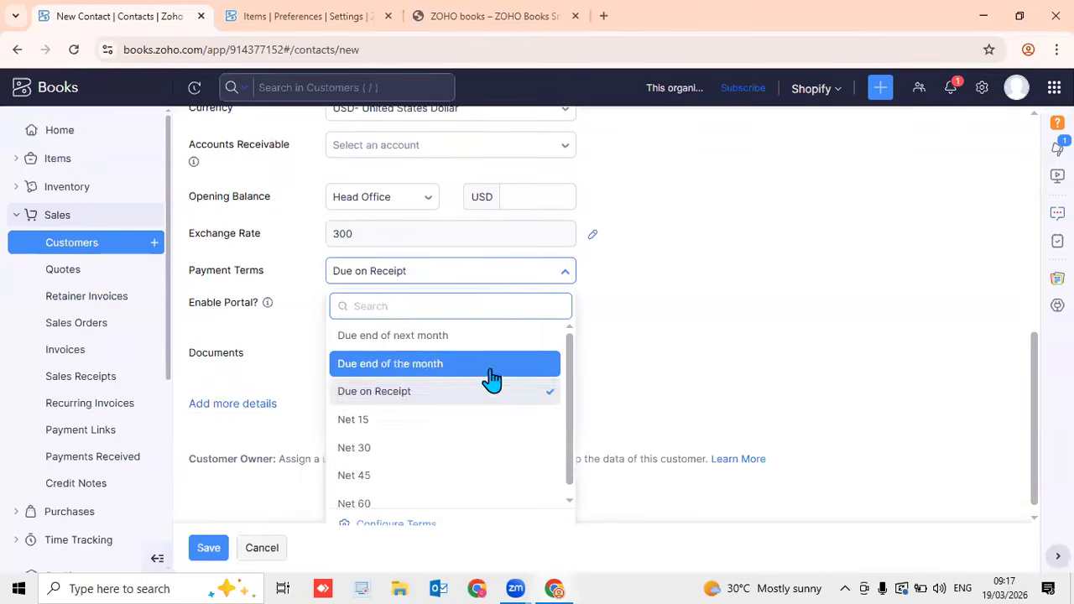
{"action": "left_click", "coordinate": [443, 453]}
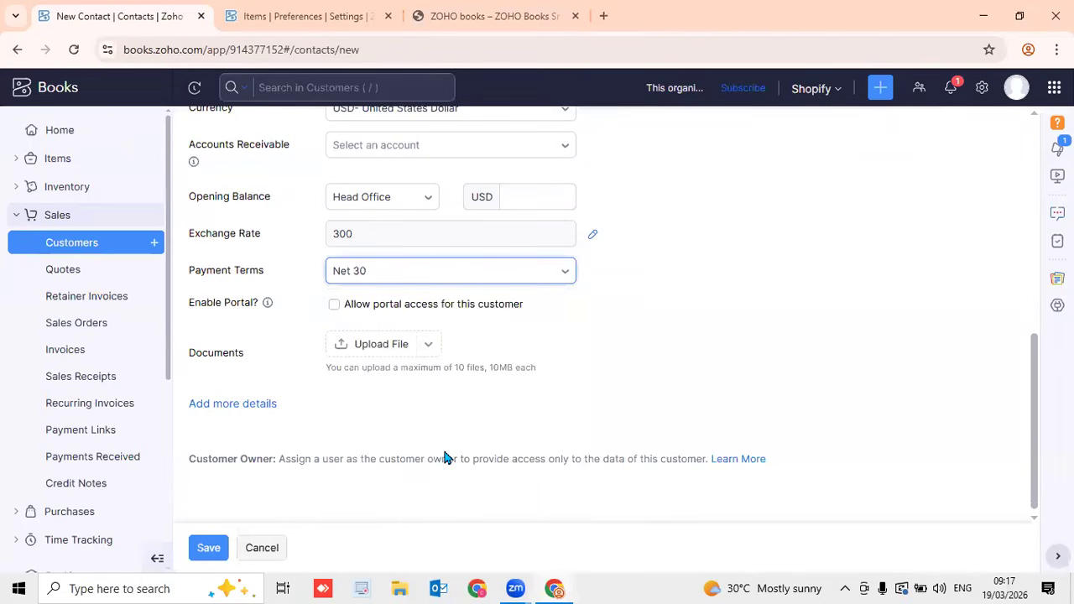
{"action": "left_click", "coordinate": [428, 286]}
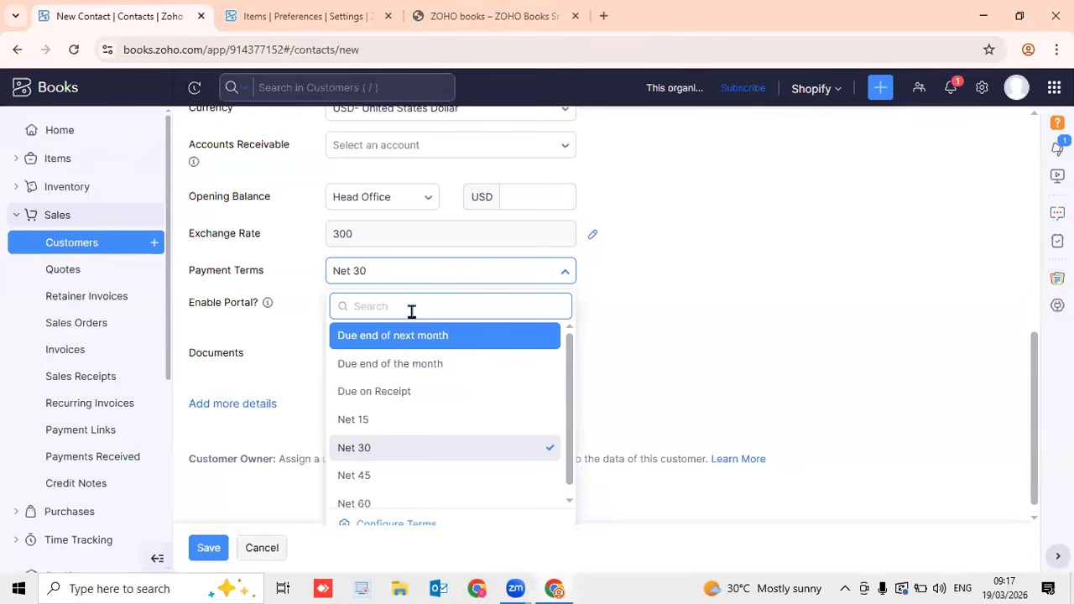
{"action": "scroll", "coordinate": [448, 375], "scroll_direction": "down", "scroll_amount": 1}
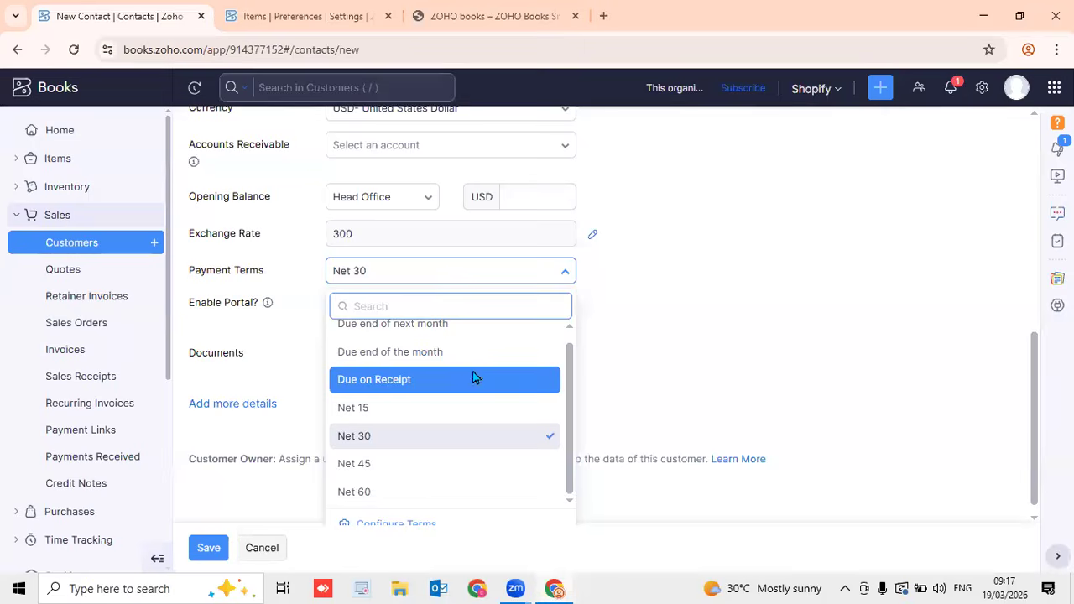
{"action": "scroll", "coordinate": [475, 375], "scroll_direction": "down", "scroll_amount": 1}
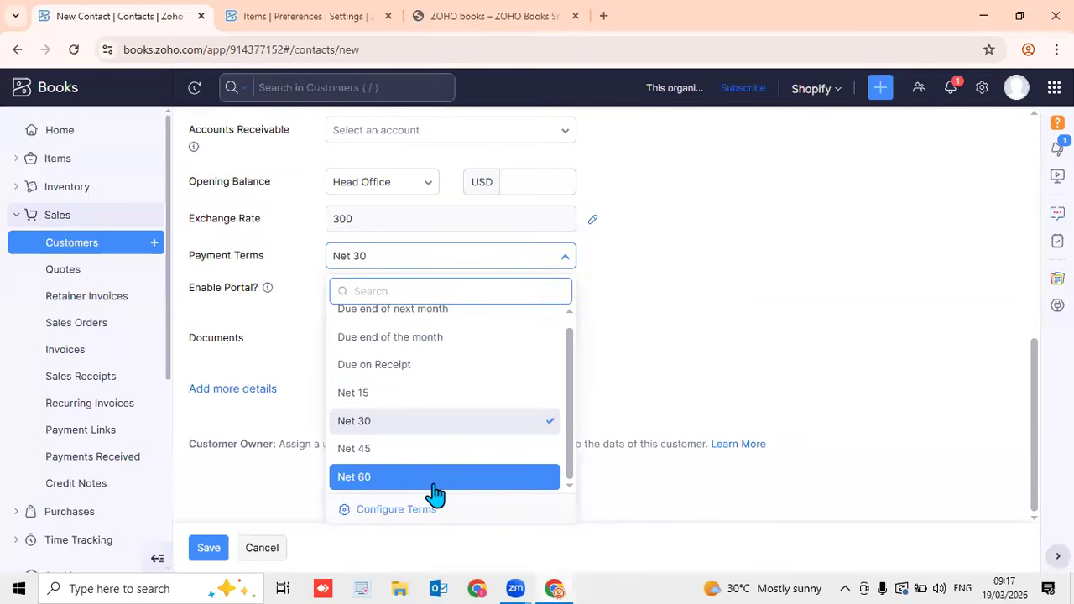
Add a new 7-day payment term, rename it '7 Days', and save the terms
{"action": "left_click", "coordinate": [430, 509]}
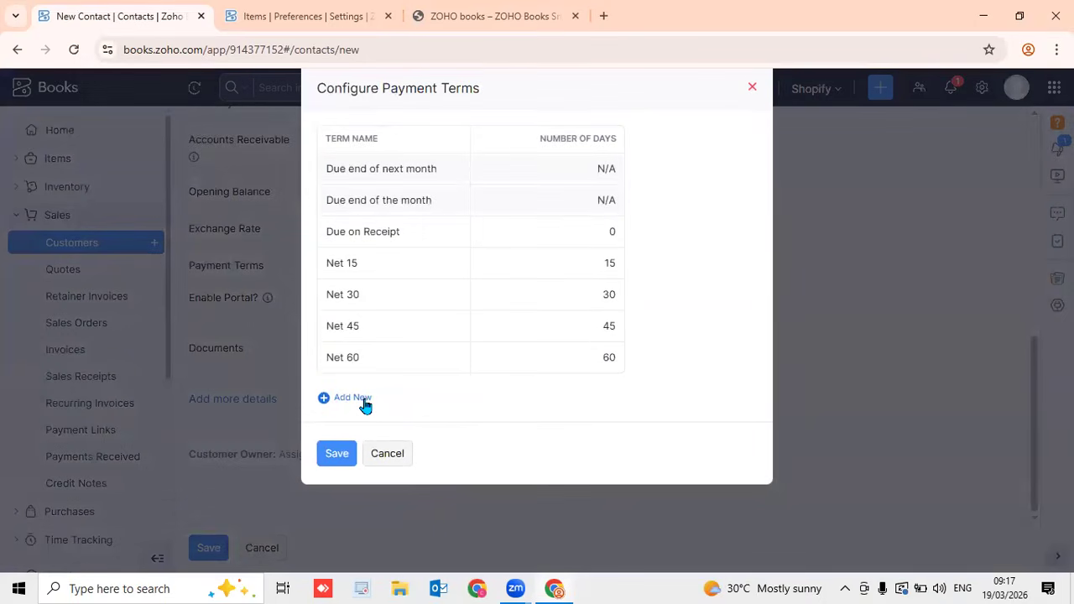
{"action": "left_click", "coordinate": [365, 401]}
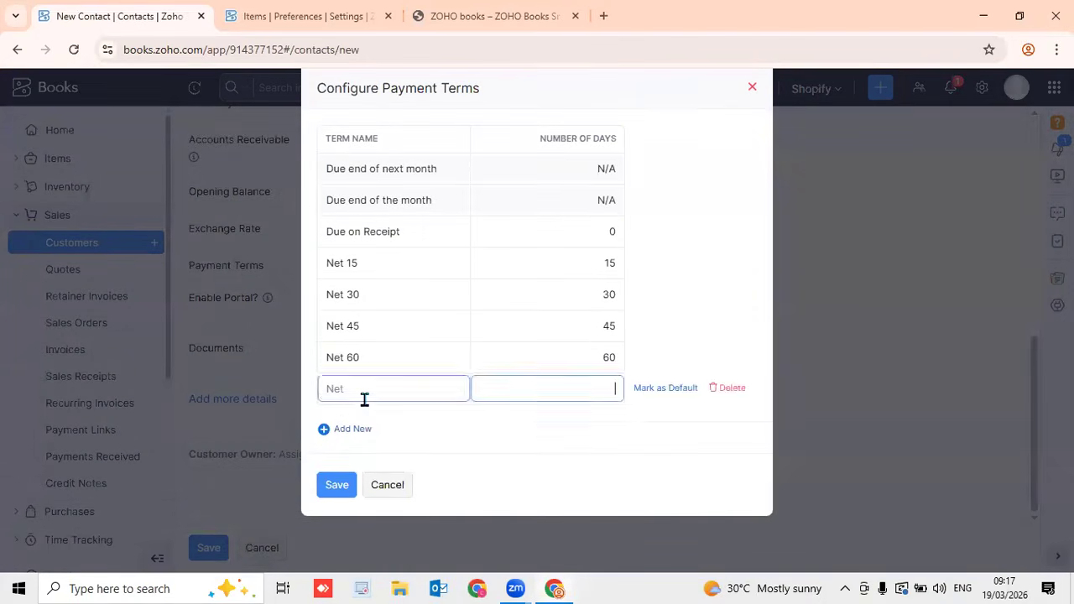
{"action": "left_click", "coordinate": [363, 386]}
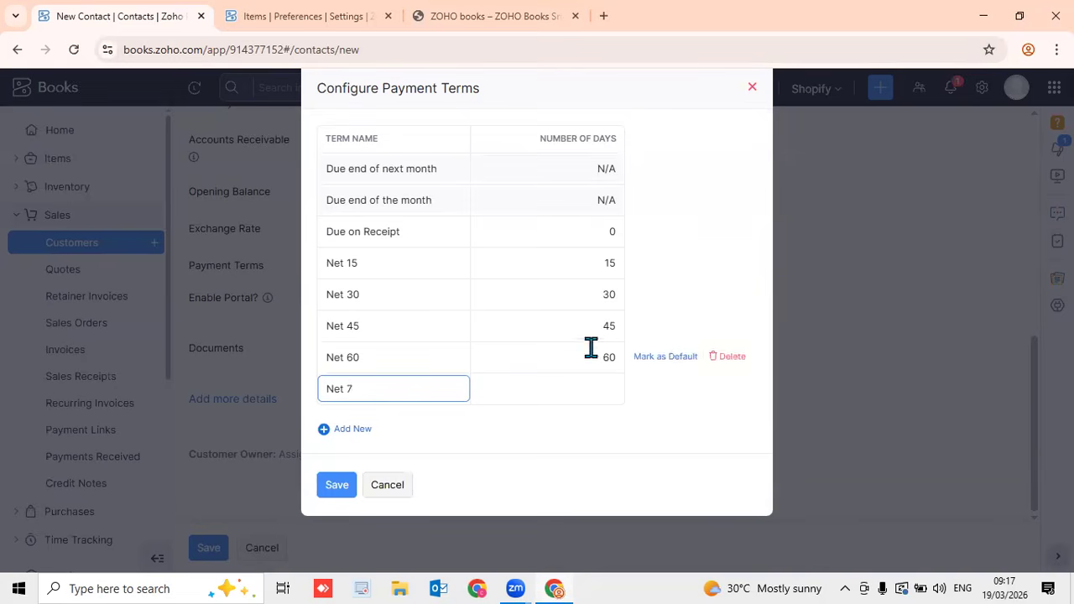
{"action": "left_click", "coordinate": [586, 390]}
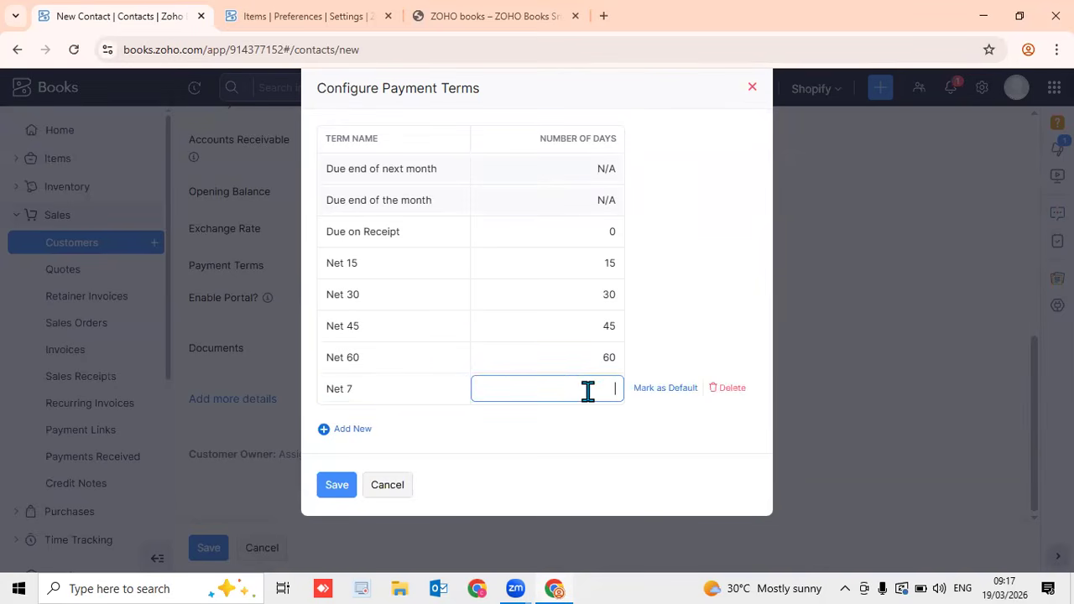
{"action": "left_click", "coordinate": [560, 439]}
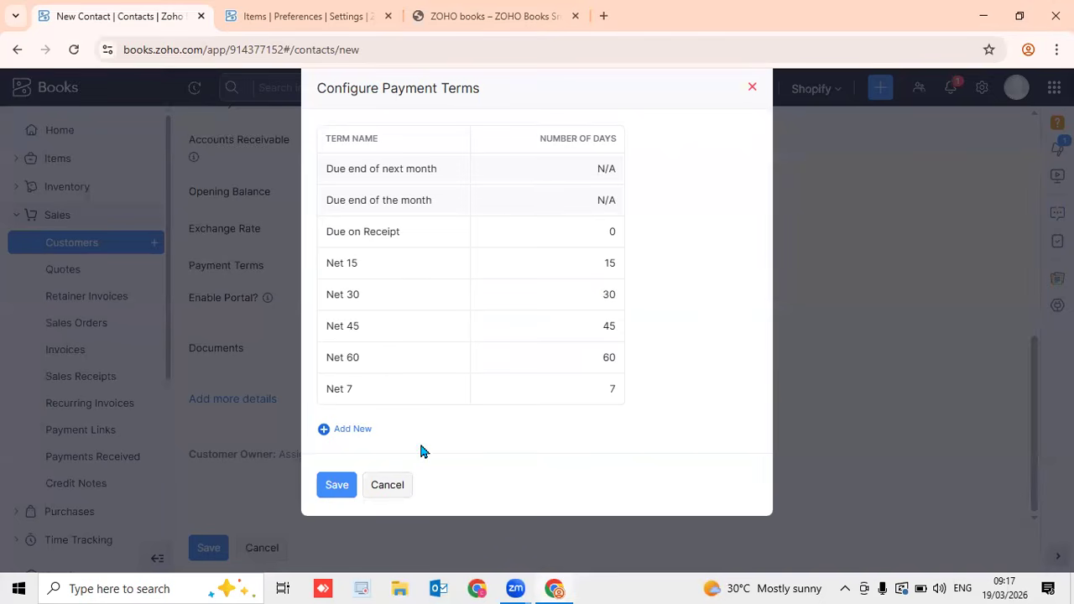
{"action": "left_click", "coordinate": [343, 393]}
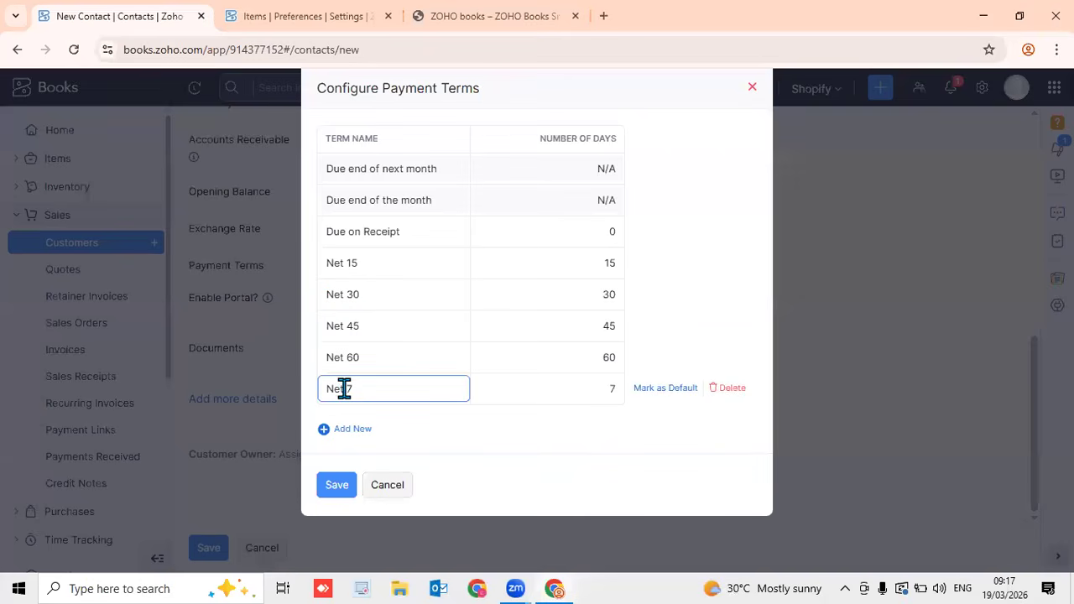
{"action": "left_click_drag", "start_coordinate": [360, 389], "coordinate": [306, 400]}
{"action": "type", "text": "7 Days"}
{"action": "left_click", "coordinate": [338, 489]}
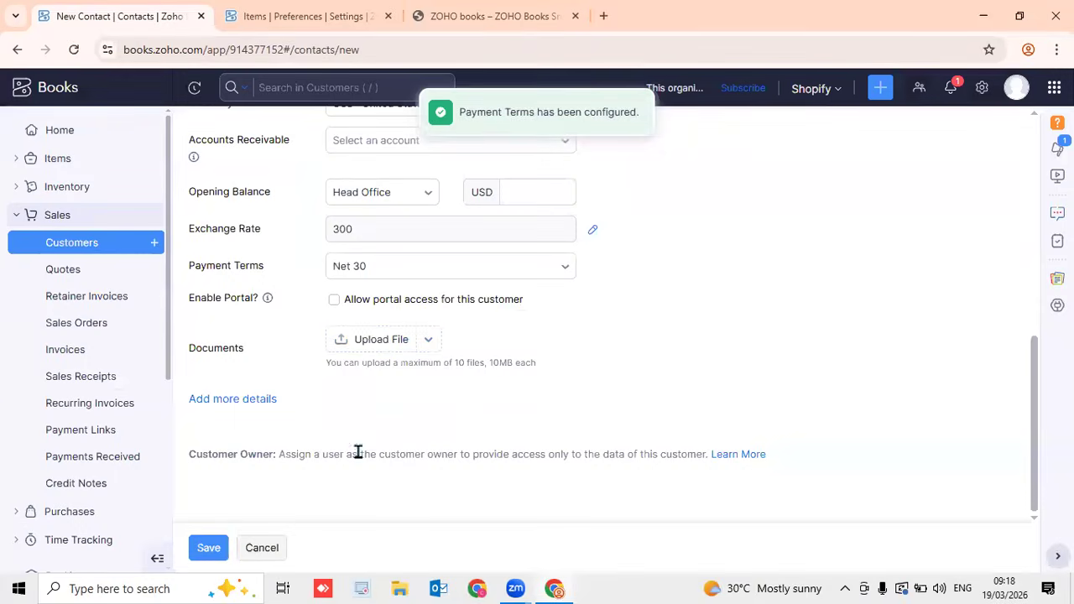
Select 7 Days payment terms and enable portal access for this customer
{"action": "left_click", "coordinate": [417, 276]}
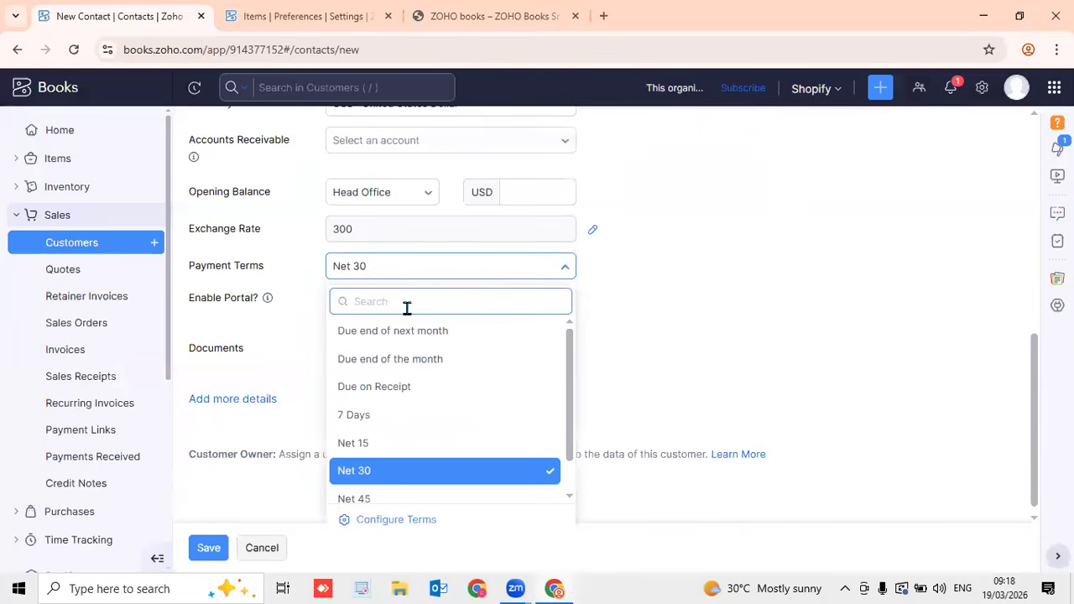
{"action": "left_click", "coordinate": [395, 415]}
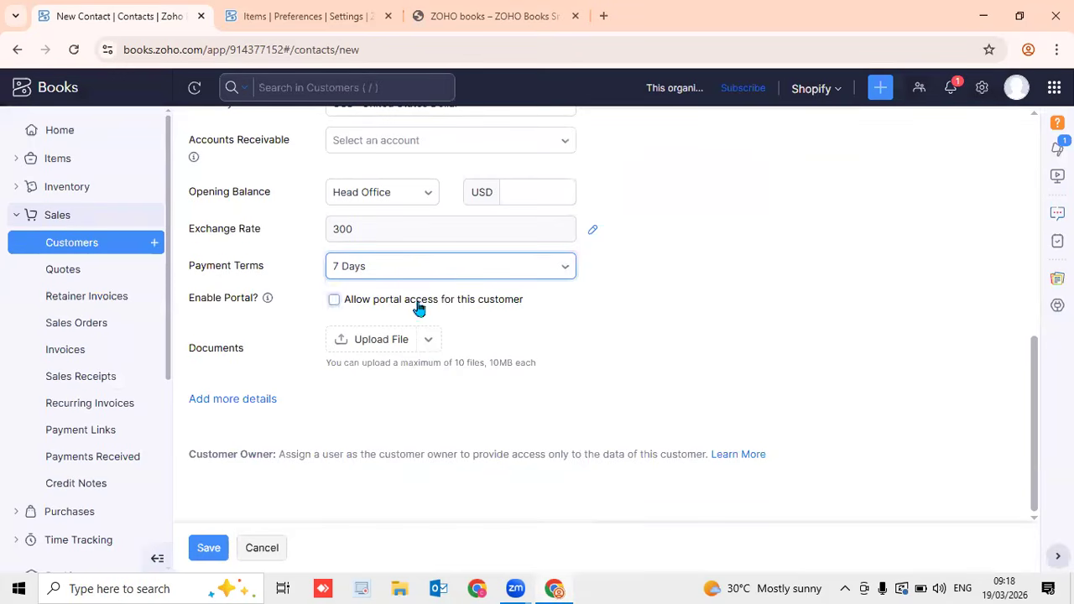
{"action": "left_click", "coordinate": [333, 304]}
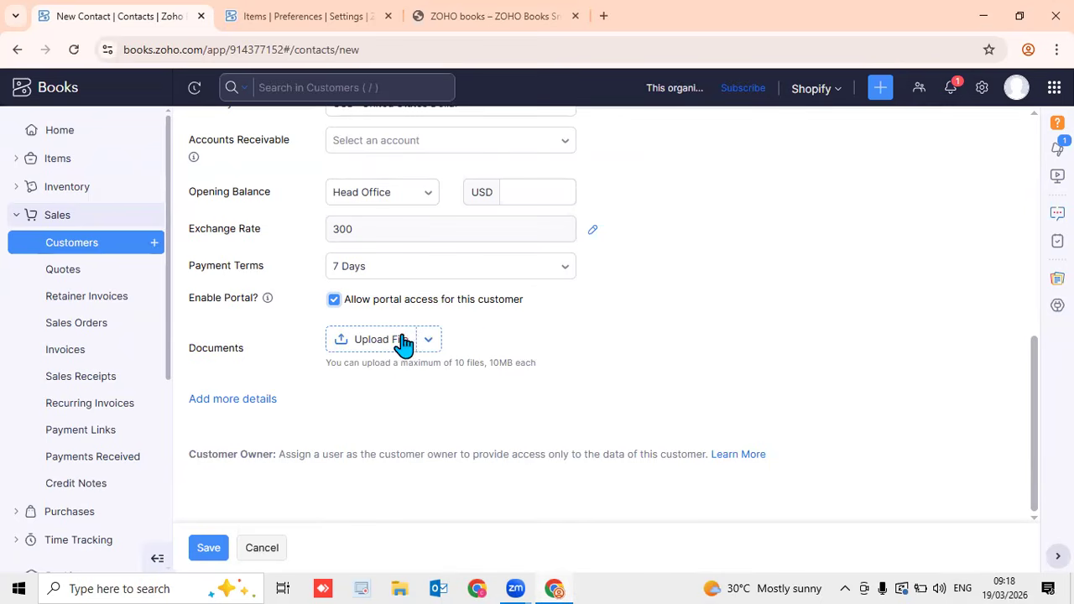
{"action": "scroll", "coordinate": [399, 349], "scroll_direction": "up", "scroll_amount": 4}
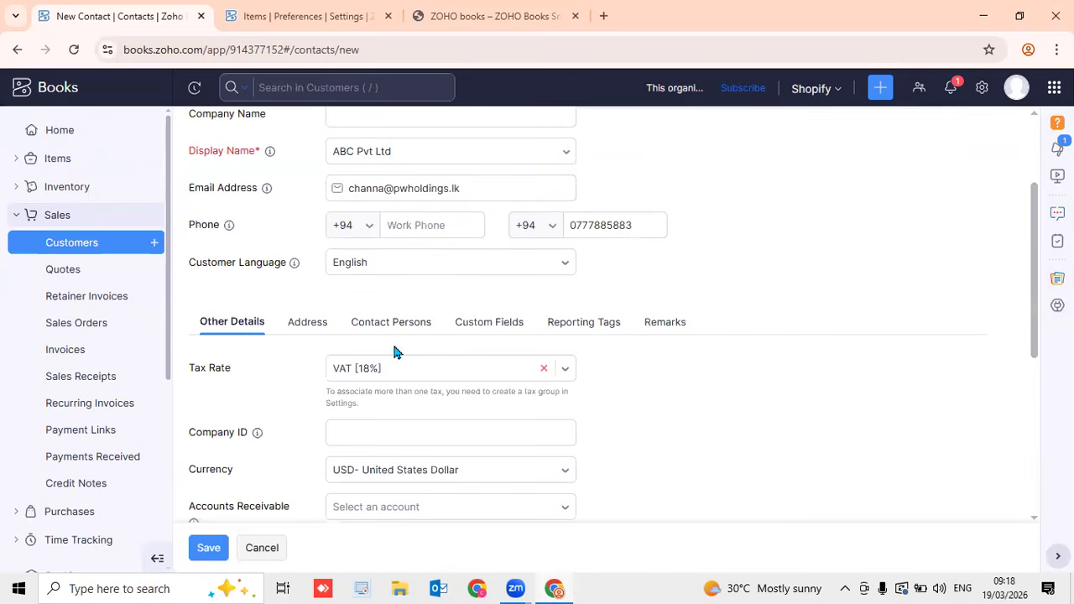
Look over the Address section, starting at the billing attention field
{"action": "left_click", "coordinate": [297, 327]}
{"action": "left_click", "coordinate": [445, 393]}
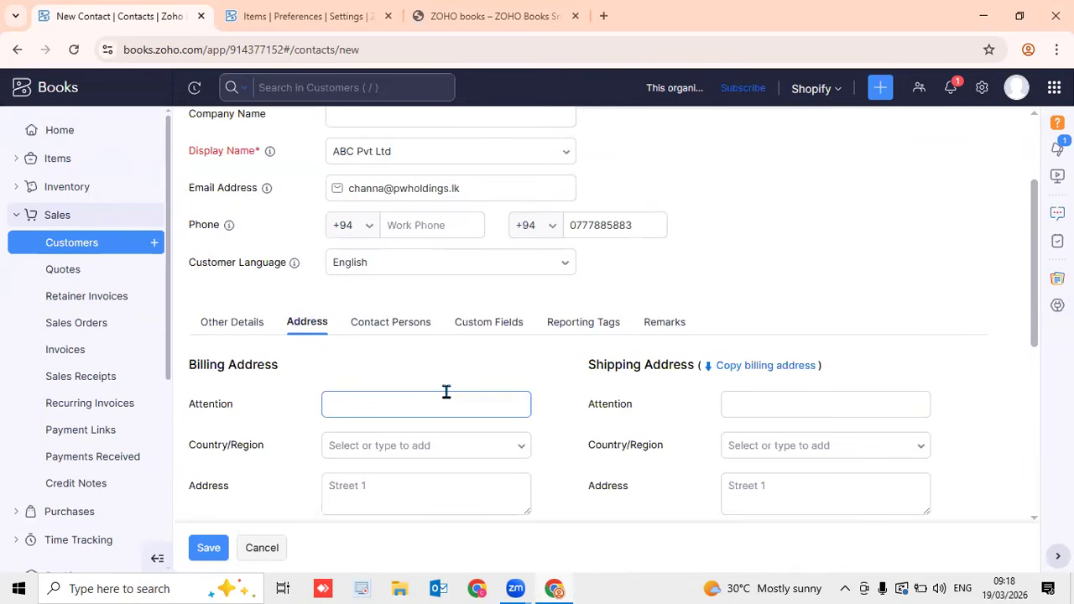
{"action": "left_click_drag", "start_coordinate": [1031, 328], "coordinate": [1031, 365]}
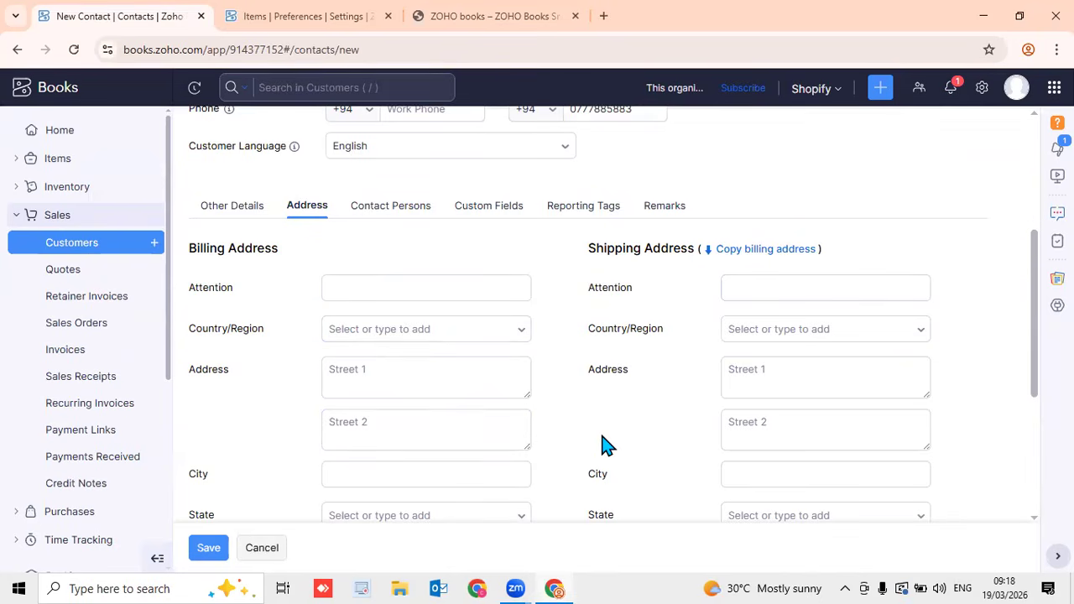
{"action": "scroll", "coordinate": [604, 444], "scroll_direction": "down", "scroll_amount": 3}
{"action": "scroll", "coordinate": [604, 444], "scroll_direction": "up", "scroll_amount": 4}
In Contact Persons, add two more blank contact-person rows for three in total
{"action": "left_click", "coordinate": [370, 280]}
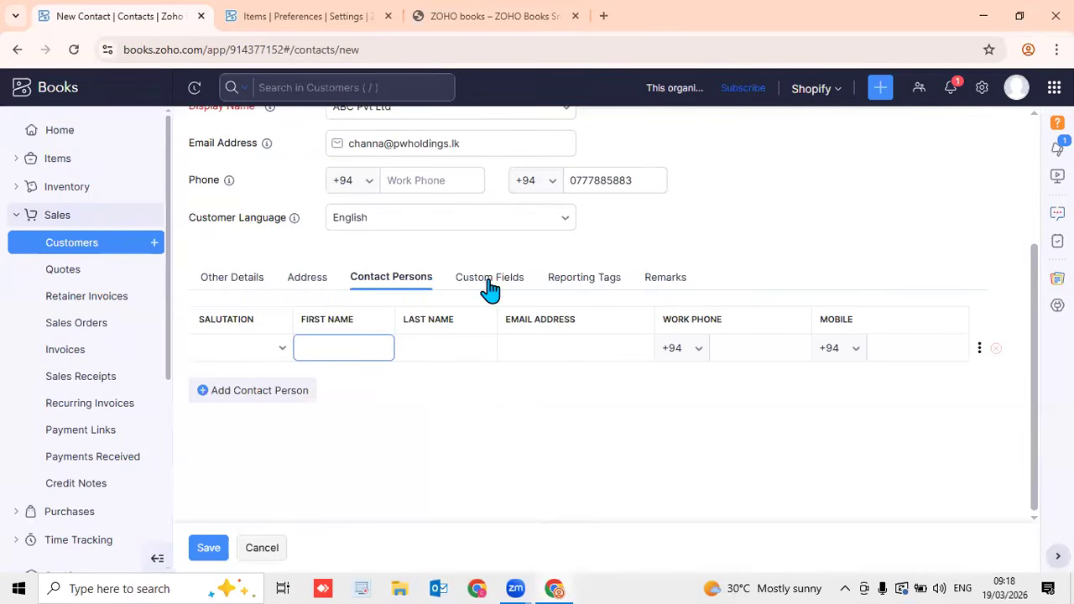
{"action": "left_click", "coordinate": [253, 348]}
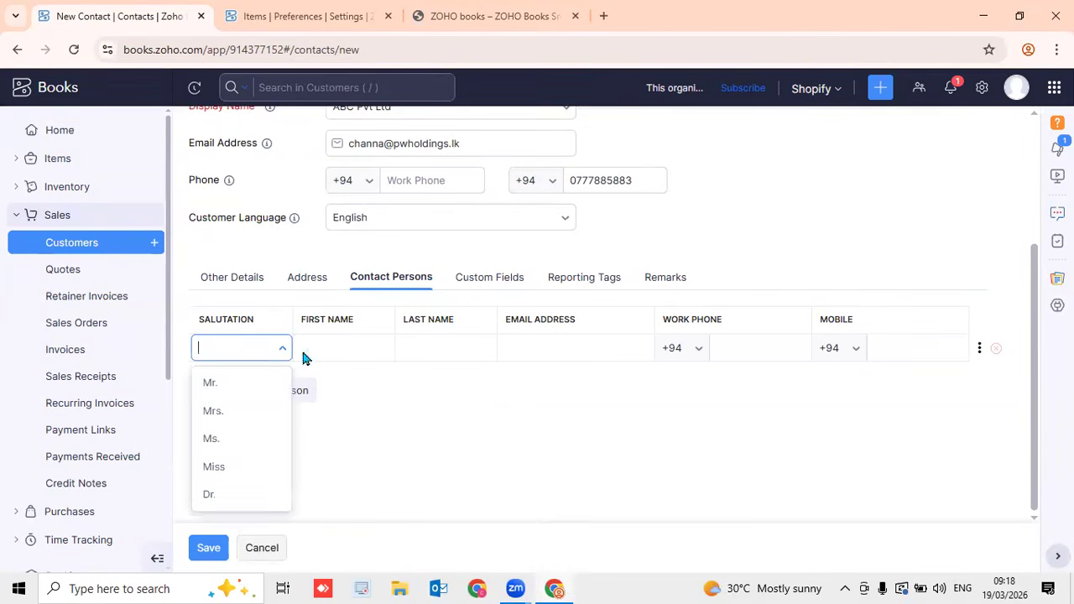
{"action": "left_click", "coordinate": [342, 350]}
{"action": "left_click", "coordinate": [538, 346]}
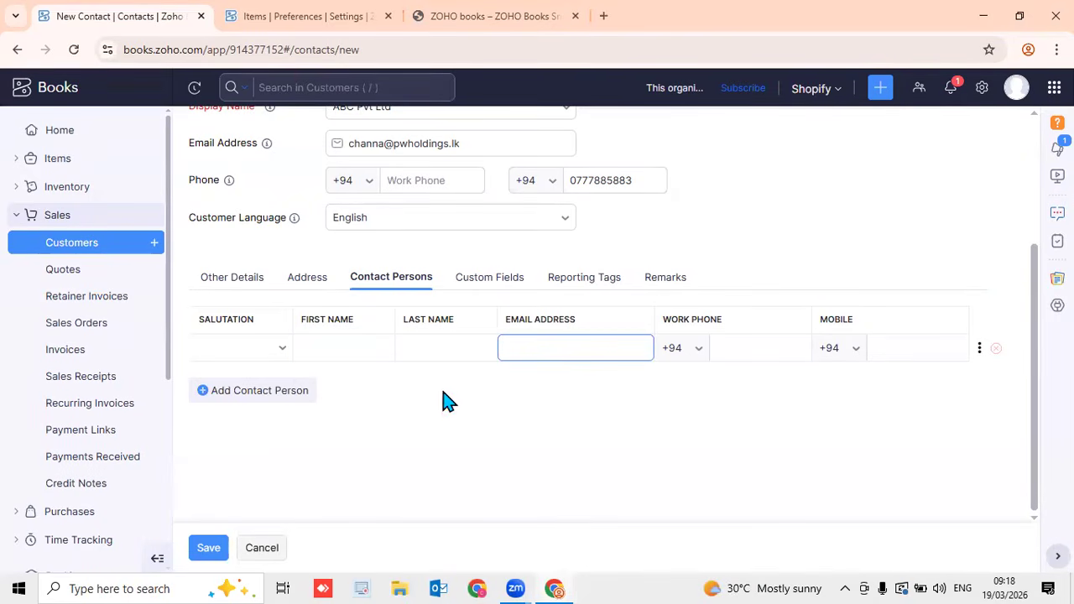
{"action": "left_click", "coordinate": [300, 391]}
{"action": "left_click", "coordinate": [289, 424]}
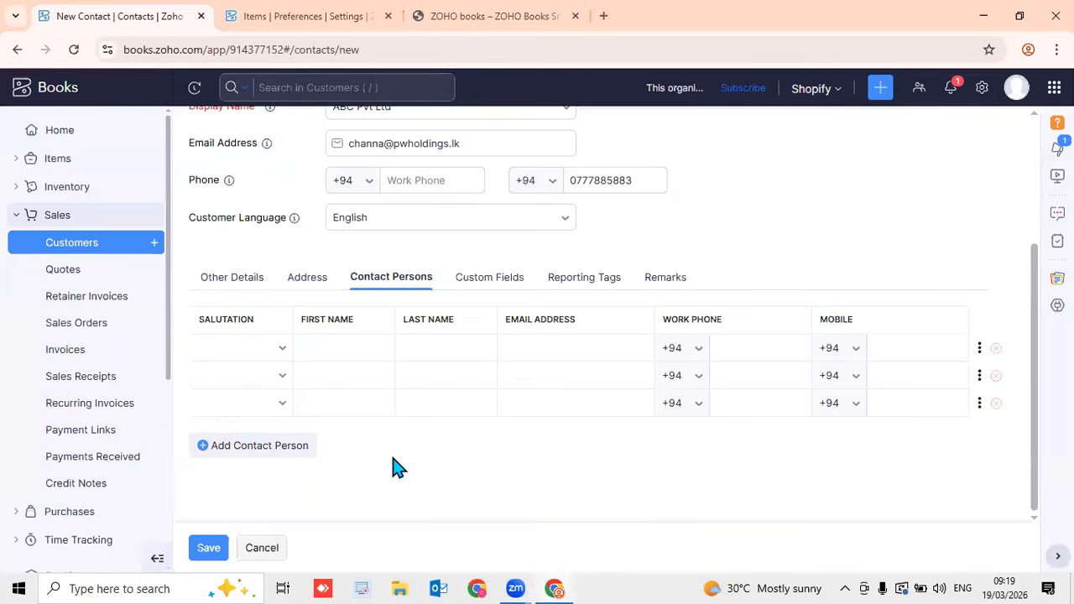
Check the empty Custom Fields section, then return to Other Details
{"action": "left_click", "coordinate": [493, 279]}
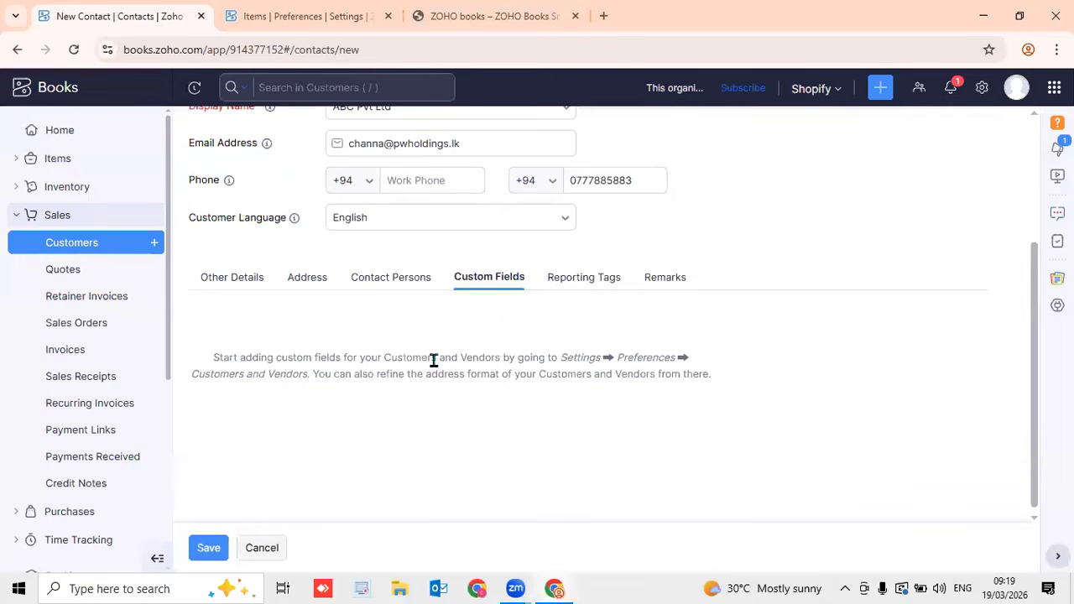
{"action": "left_click", "coordinate": [238, 287]}
{"action": "scroll", "coordinate": [712, 355], "scroll_direction": "up", "scroll_amount": 3}
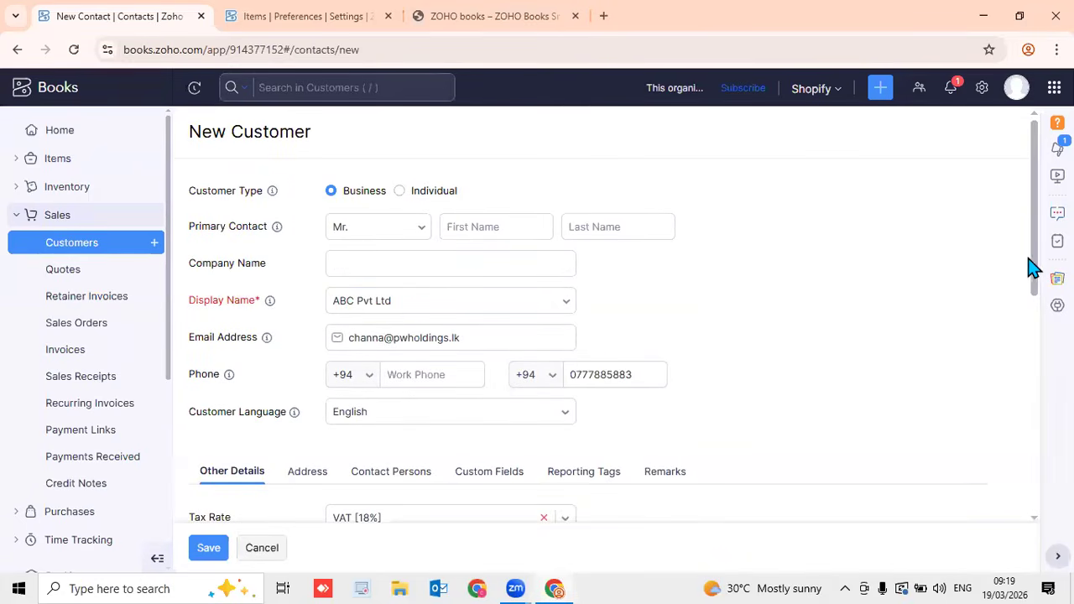
Recheck the empty Custom Fields section, then switch to the Items preferences browser tab
{"action": "left_click_drag", "start_coordinate": [1034, 267], "coordinate": [1033, 300]}
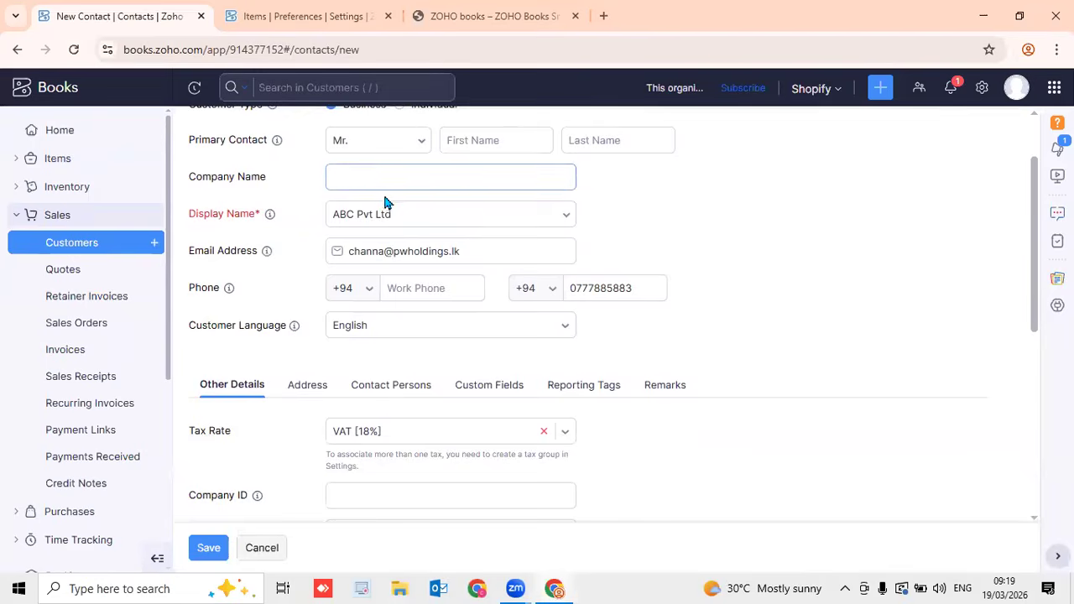
{"action": "left_click", "coordinate": [403, 251]}
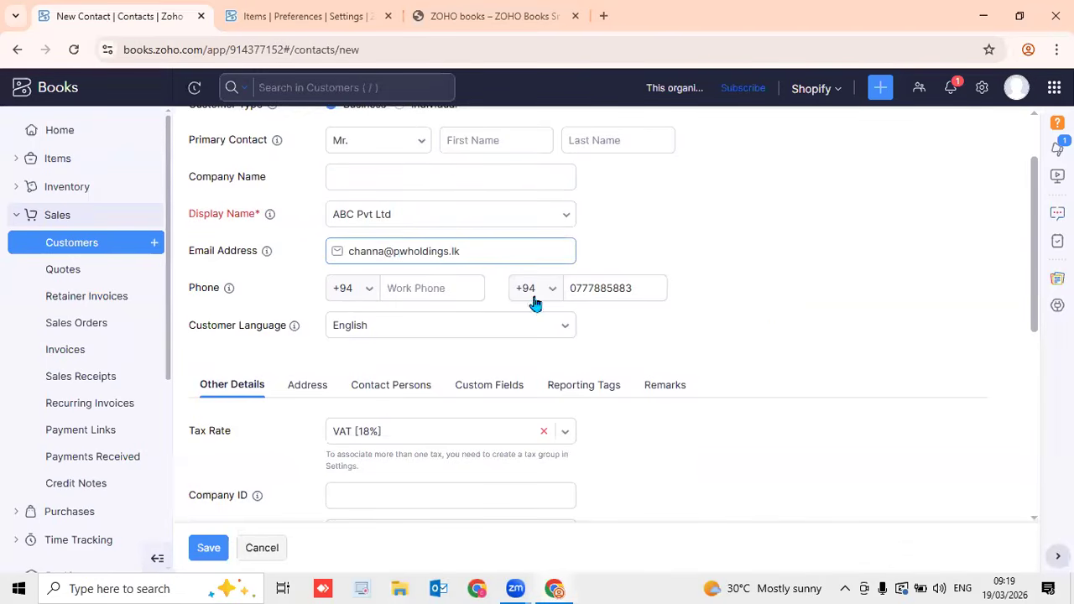
{"action": "scroll", "coordinate": [772, 331], "scroll_direction": "down", "scroll_amount": 4}
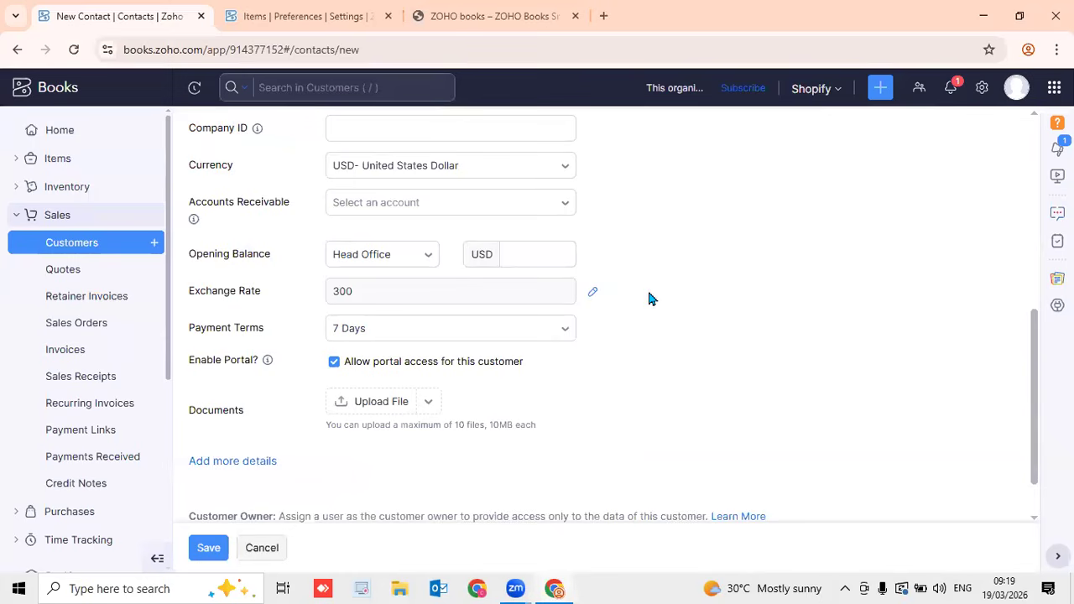
{"action": "scroll", "coordinate": [648, 298], "scroll_direction": "up", "scroll_amount": 4}
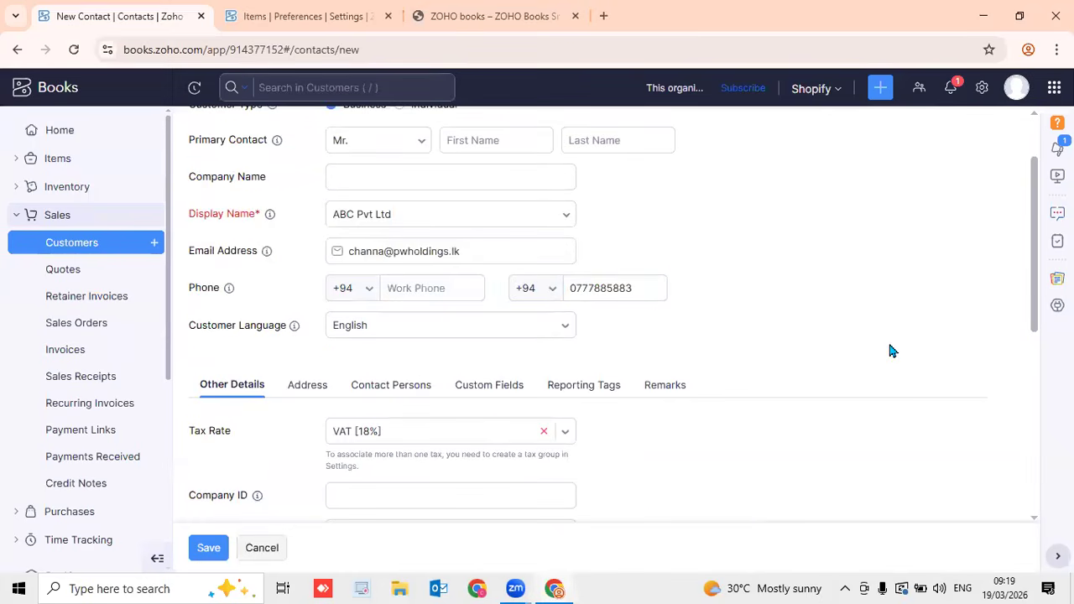
{"action": "left_click", "coordinate": [501, 385]}
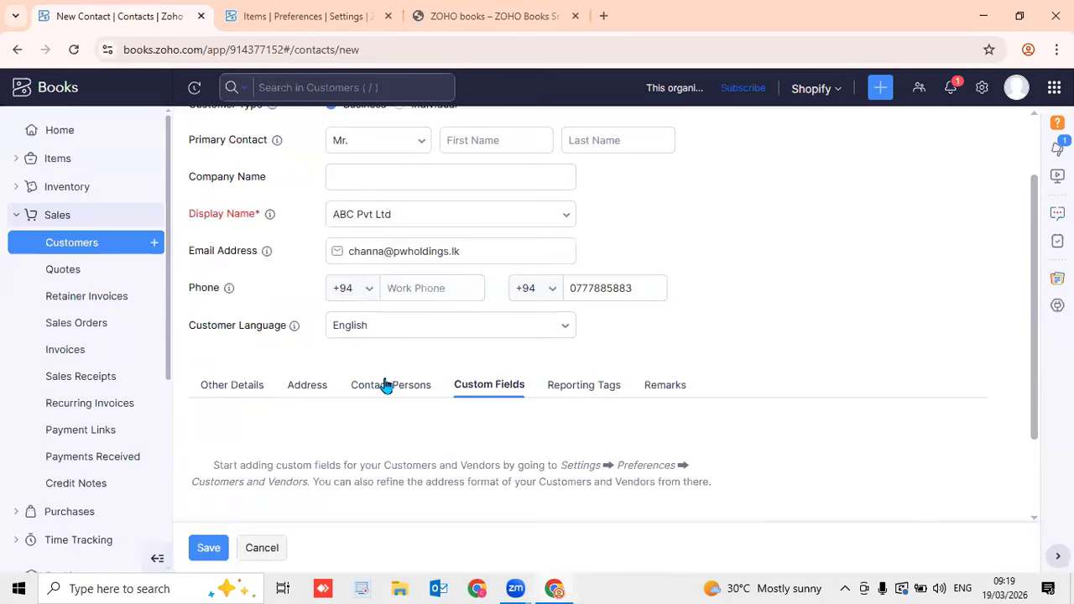
{"action": "scroll", "coordinate": [602, 423], "scroll_direction": "down", "scroll_amount": 2}
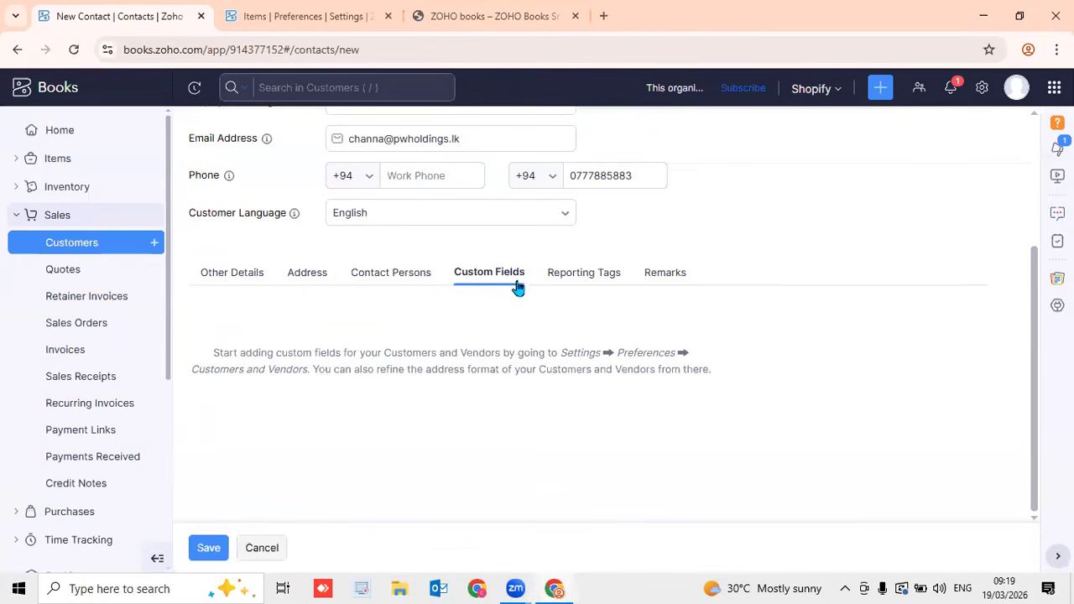
{"action": "left_click", "coordinate": [294, 23]}
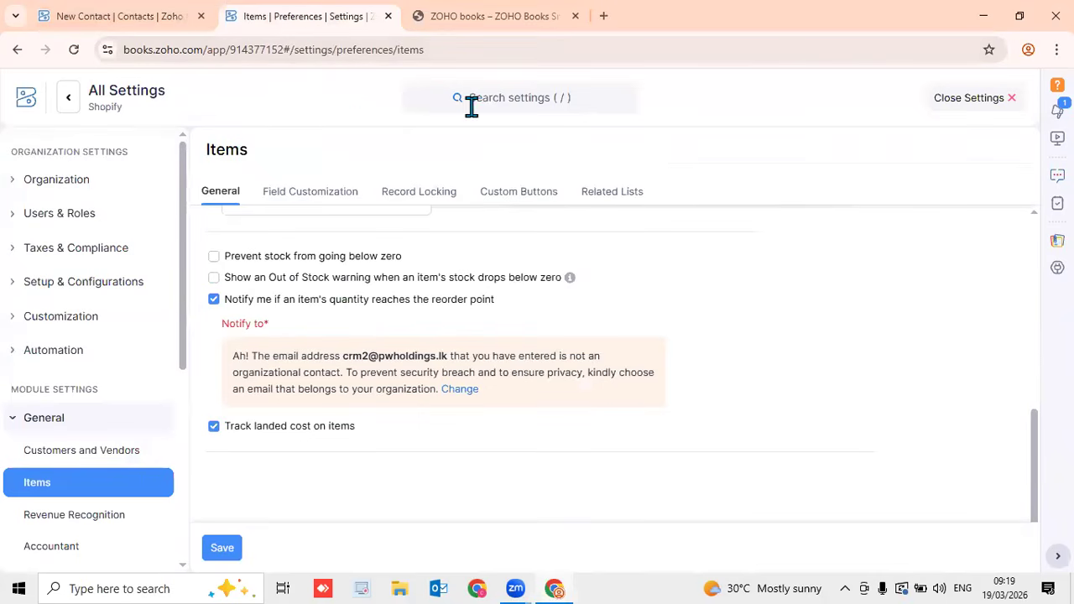
Go to Settings > Customers and Vendors and open its Field Customization page
{"action": "left_click", "coordinate": [957, 99]}
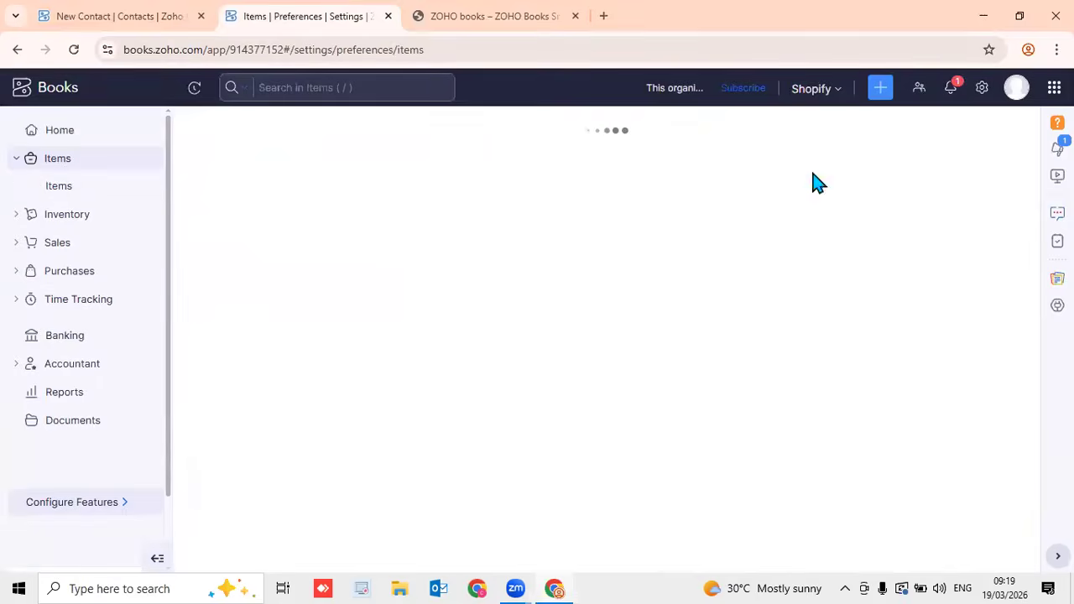
{"action": "left_click", "coordinate": [983, 97]}
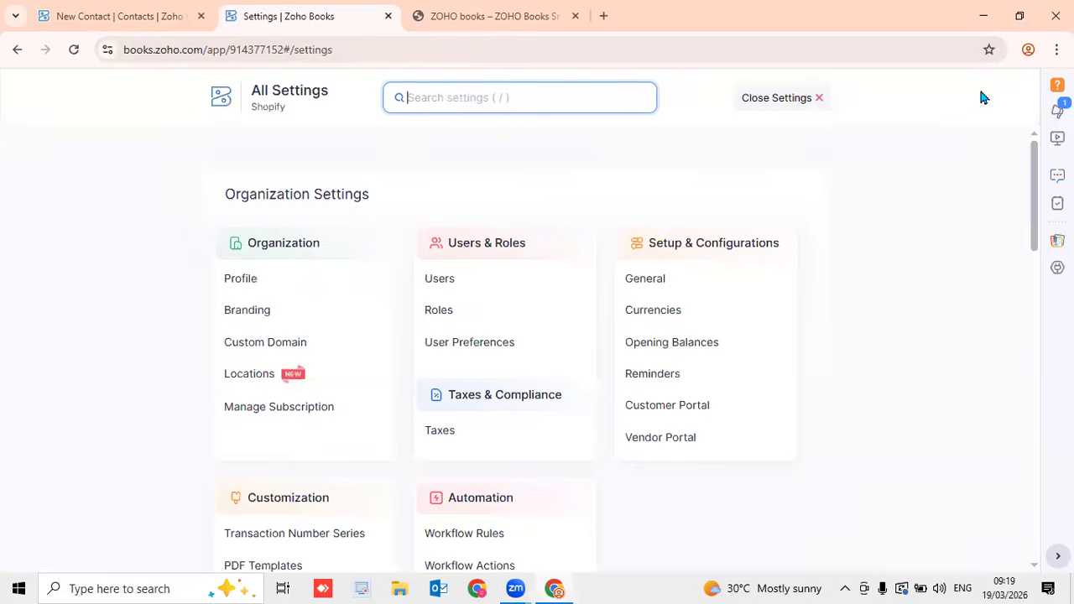
{"action": "left_click_drag", "start_coordinate": [1037, 160], "coordinate": [1038, 274]}
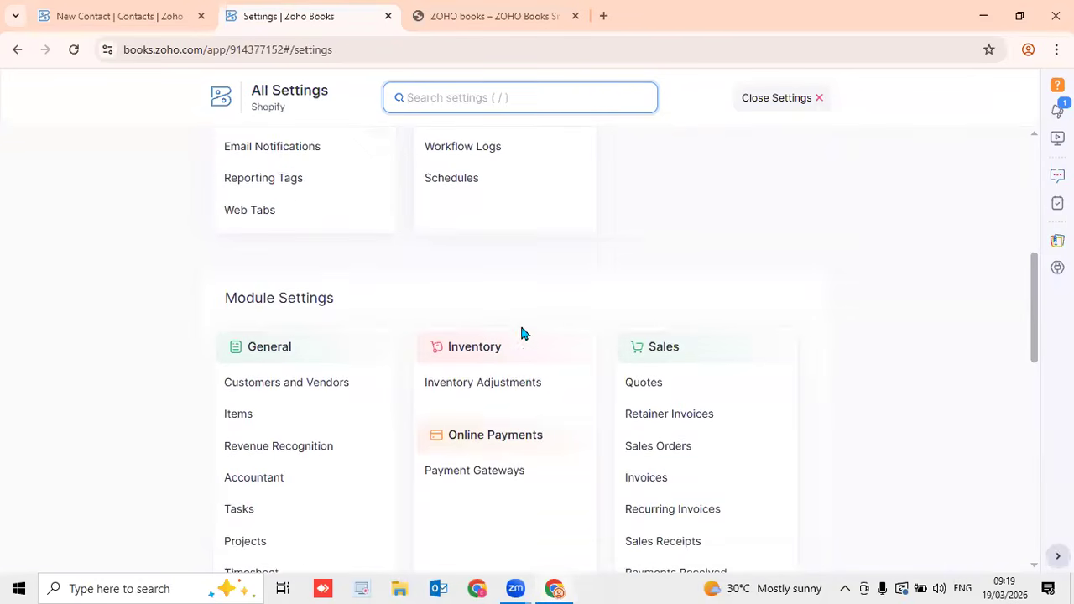
{"action": "left_click", "coordinate": [317, 388]}
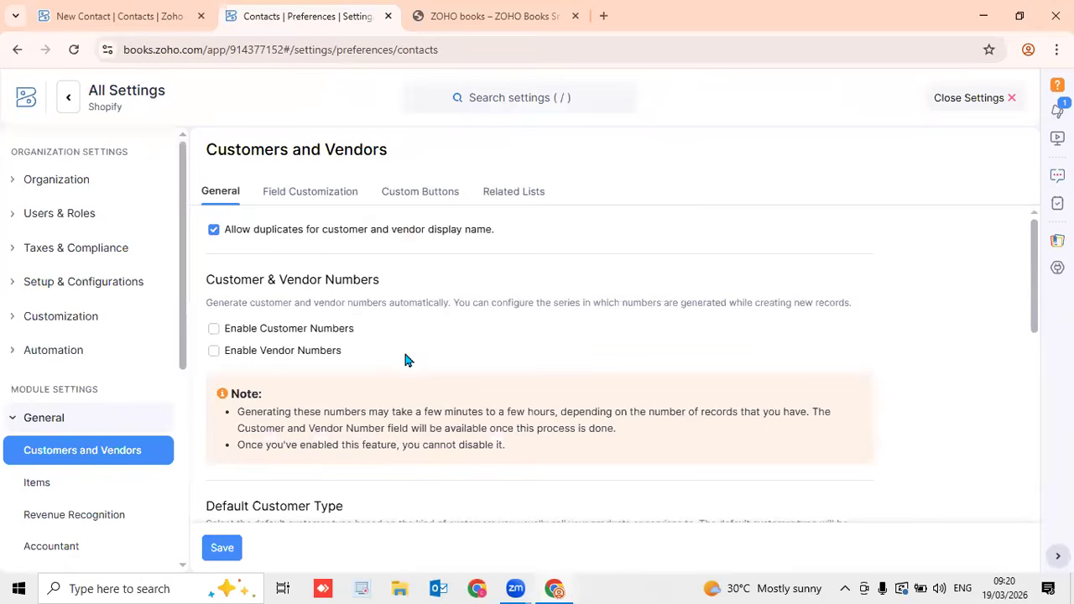
{"action": "left_click", "coordinate": [324, 204]}
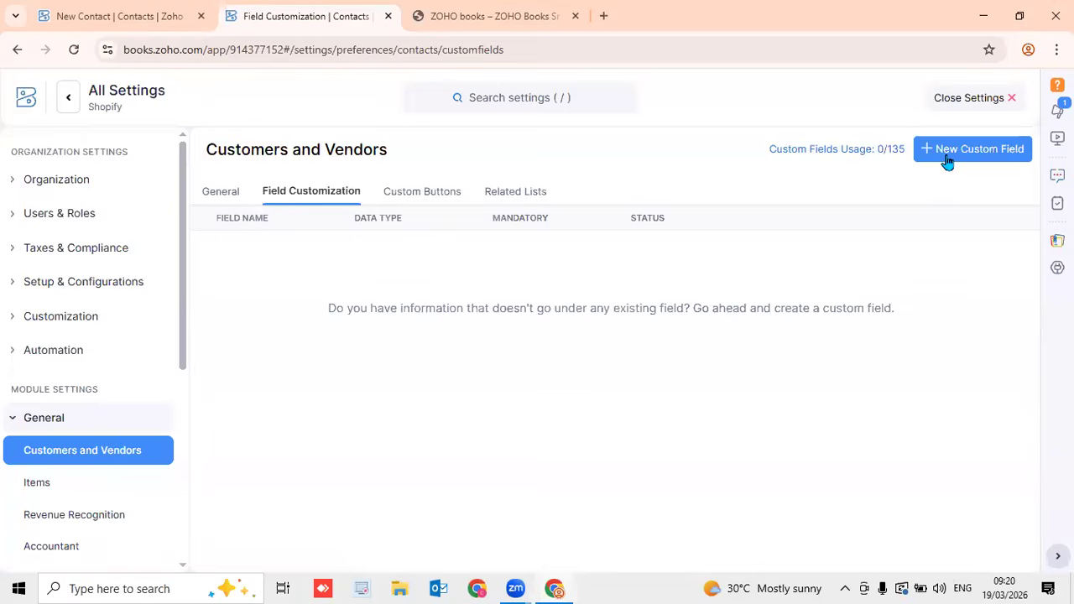
Go back through Settings to the Customers and Vendors Field Customization tab
{"action": "left_click", "coordinate": [943, 99]}
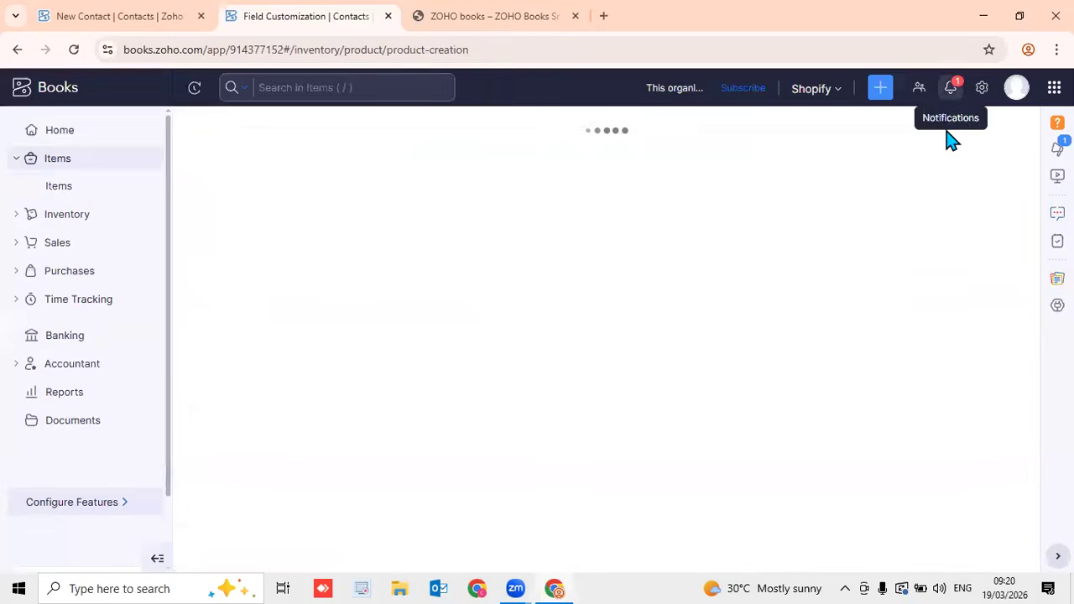
{"action": "left_click", "coordinate": [982, 89]}
{"action": "left_click_drag", "start_coordinate": [1037, 164], "coordinate": [996, 293]}
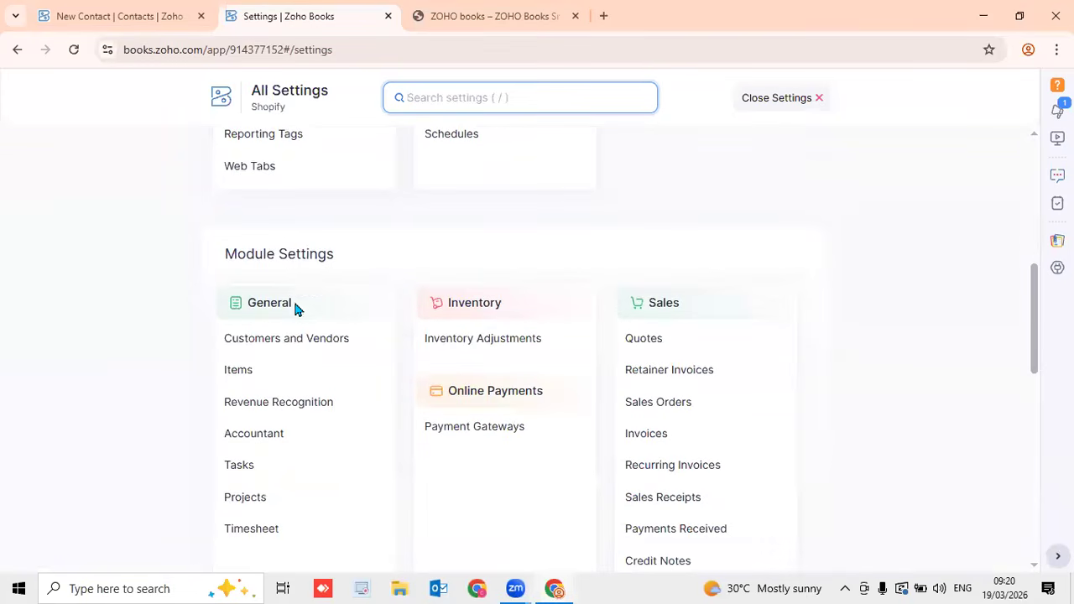
{"action": "left_click", "coordinate": [302, 346]}
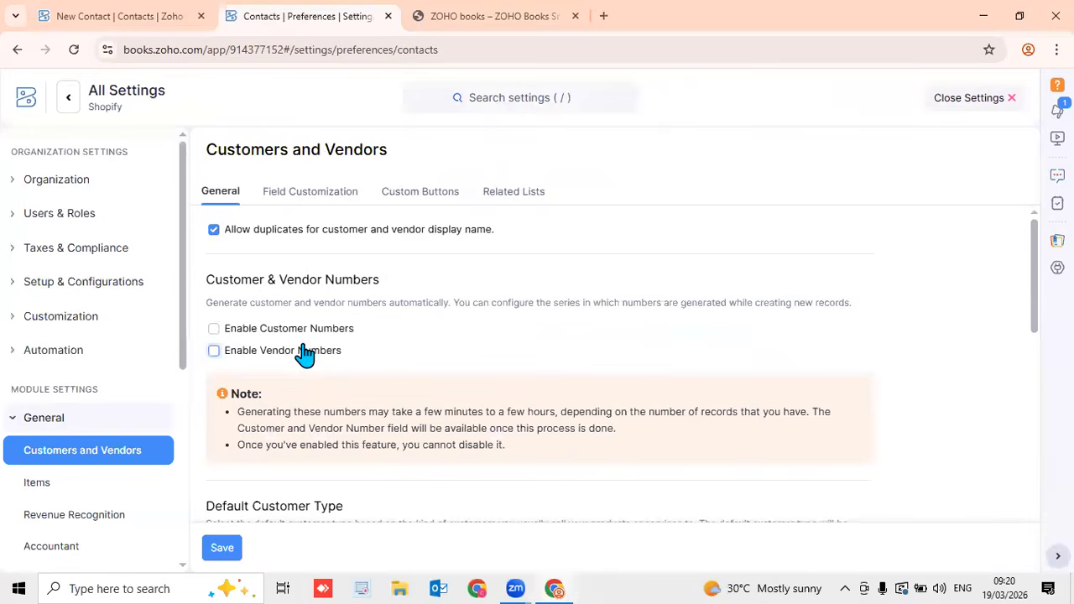
{"action": "left_click", "coordinate": [311, 195]}
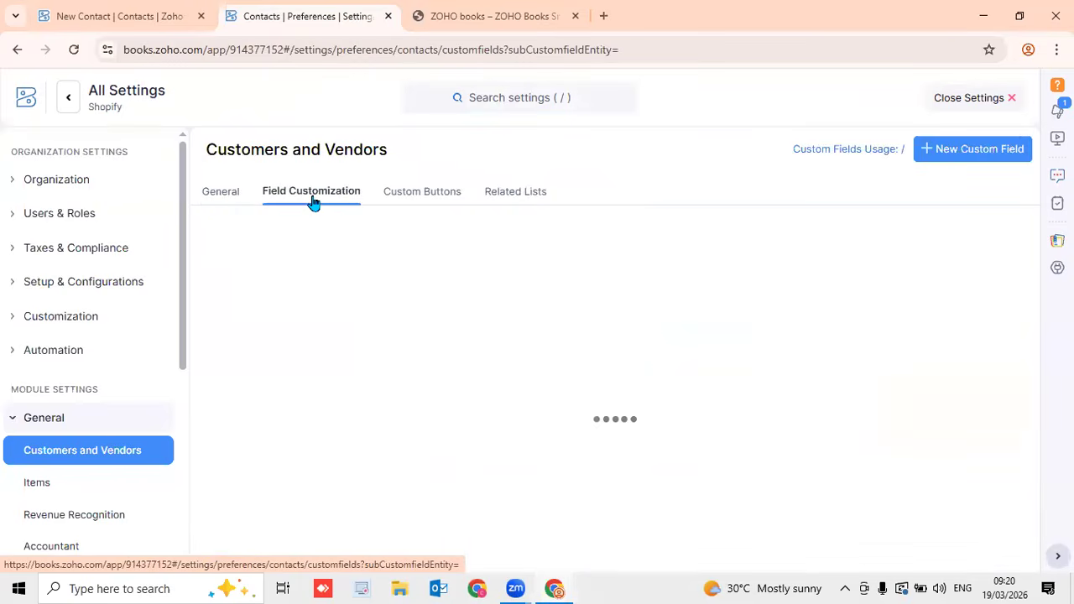
Create a new custom field labelled 'VAT No' with data type Text Box (Single Line)
{"action": "left_click", "coordinate": [954, 161]}
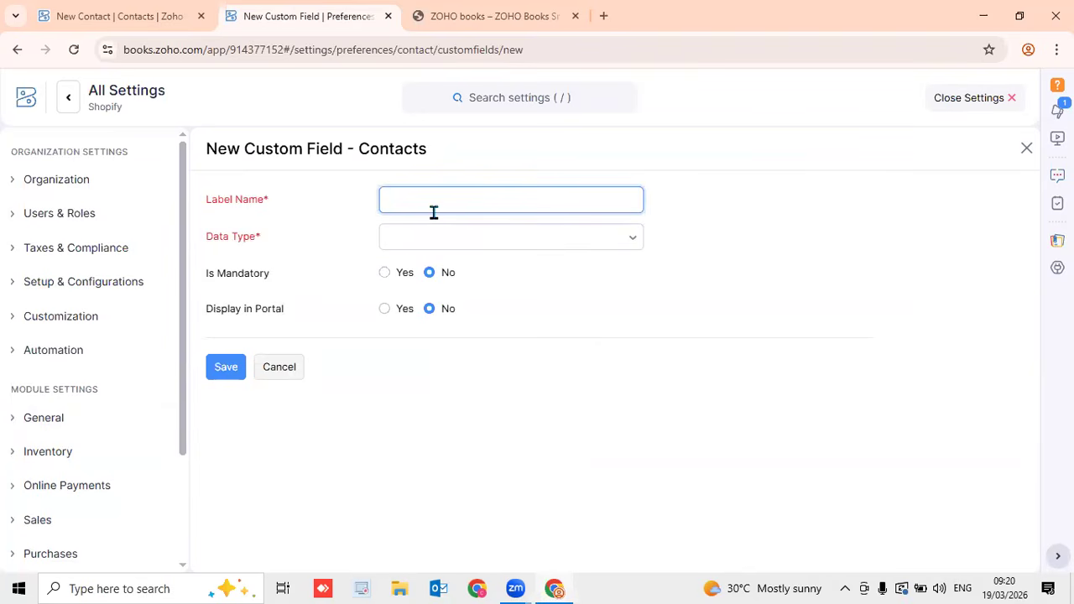
{"action": "type", "text": "VAT No"}
{"action": "left_click", "coordinate": [633, 240]}
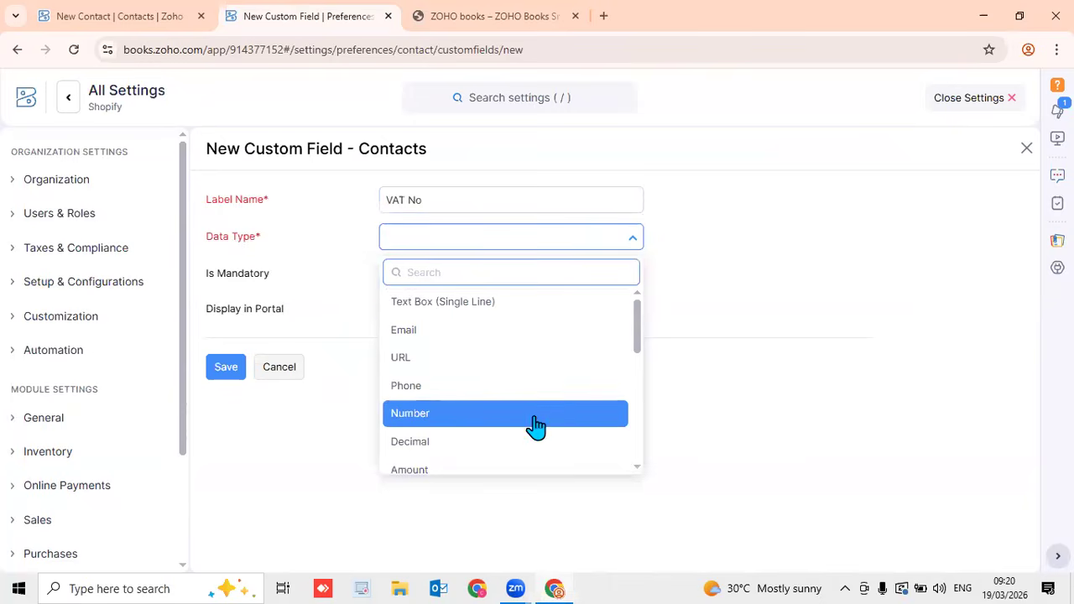
{"action": "scroll", "coordinate": [531, 428], "scroll_direction": "down", "scroll_amount": 2}
{"action": "scroll", "coordinate": [531, 433], "scroll_direction": "down", "scroll_amount": 4}
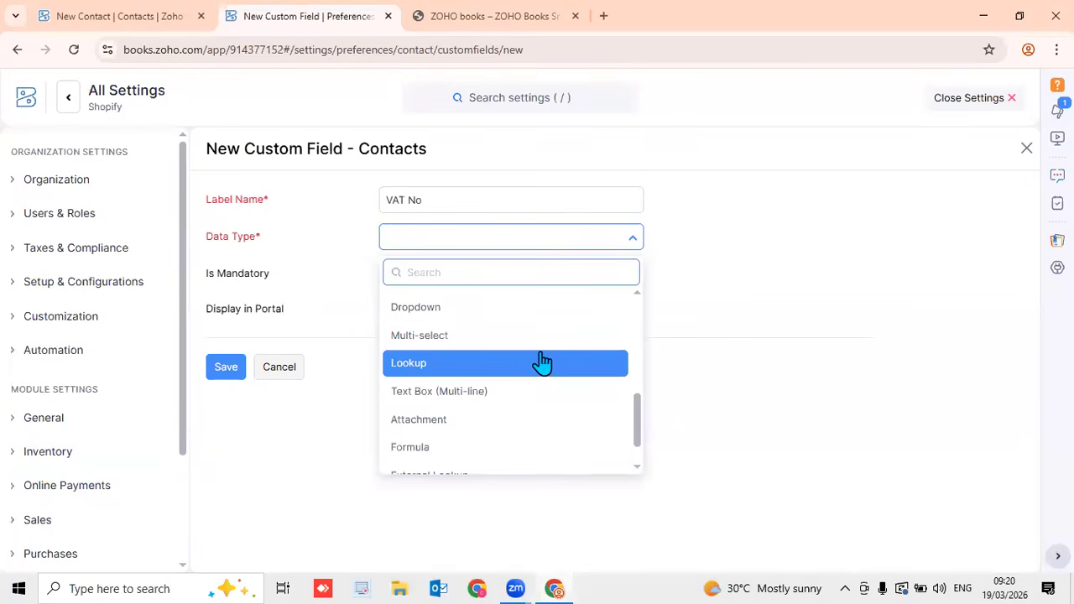
{"action": "scroll", "coordinate": [541, 360], "scroll_direction": "up", "scroll_amount": 5}
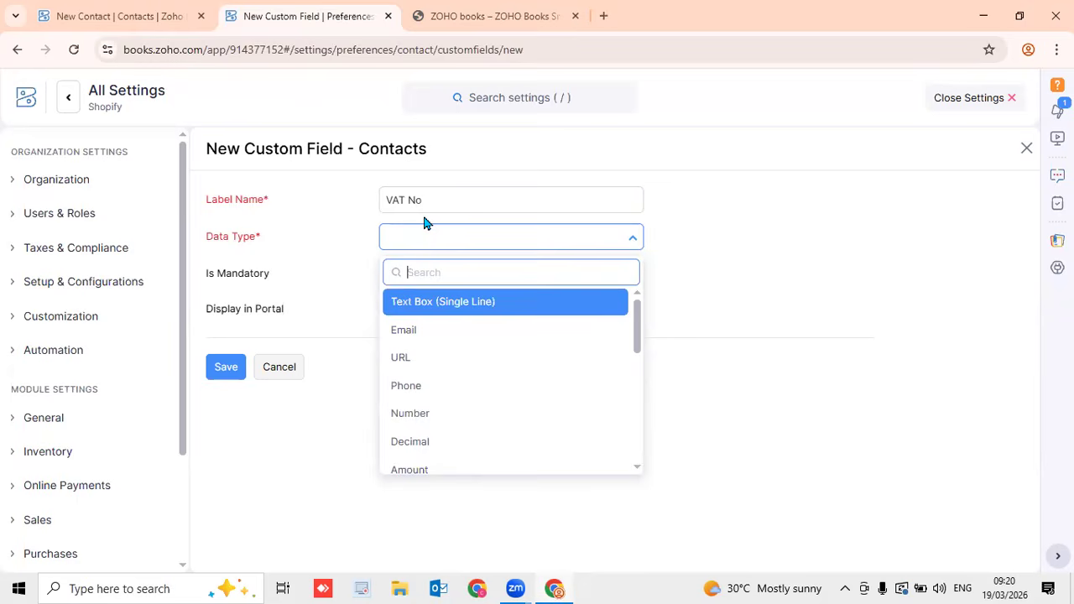
{"action": "left_click", "coordinate": [483, 306]}
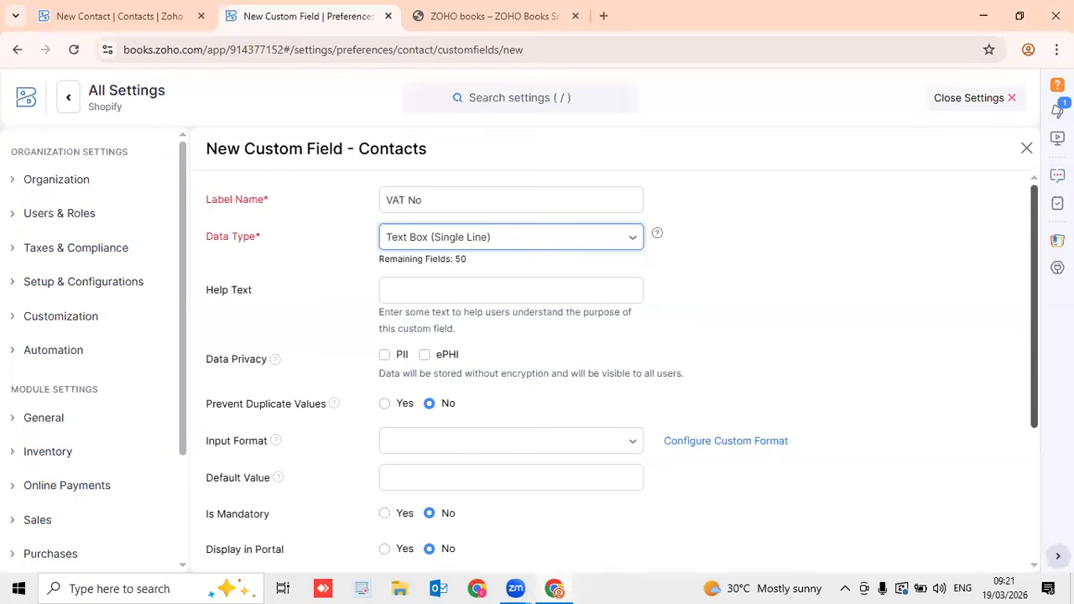
Browse the VAT No input formats and close the list without choosing one
{"action": "scroll", "coordinate": [1034, 315], "scroll_direction": "down", "scroll_amount": 1}
{"action": "scroll", "coordinate": [1027, 394], "scroll_direction": "down", "scroll_amount": 2}
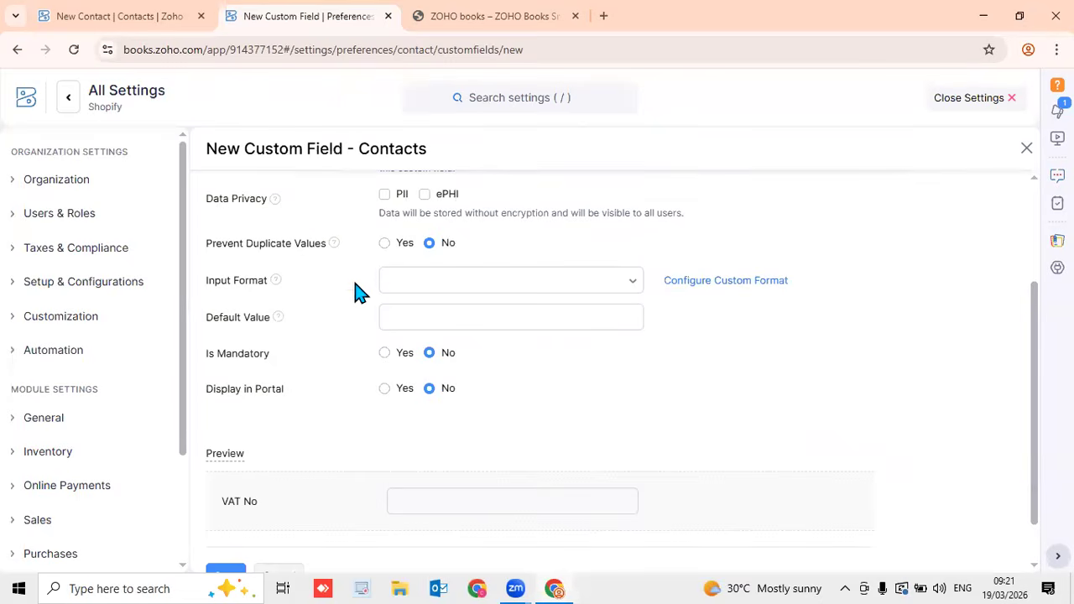
{"action": "left_click", "coordinate": [433, 286]}
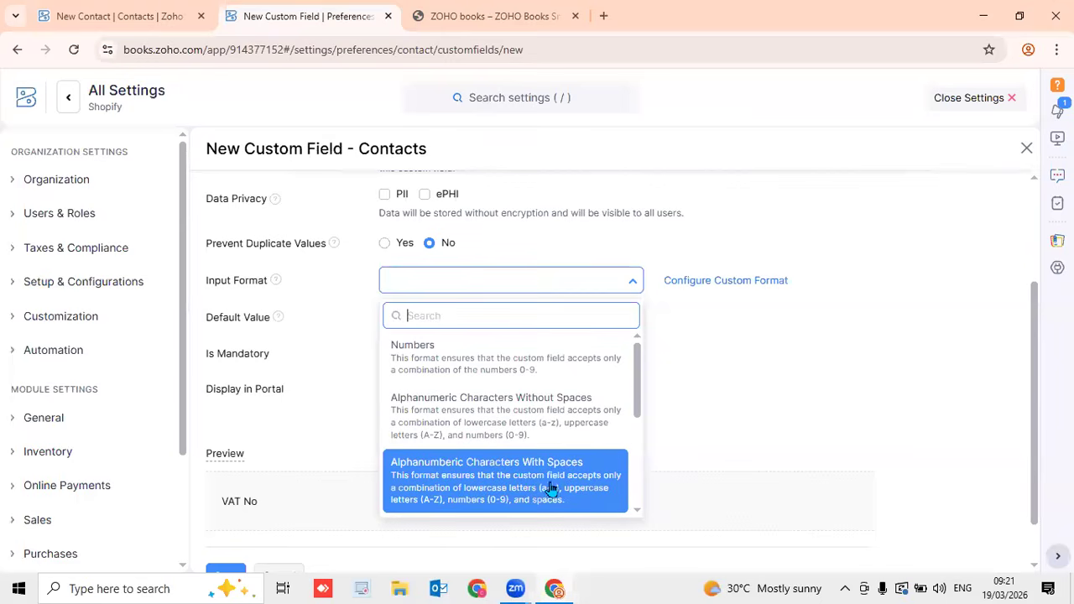
{"action": "scroll", "coordinate": [550, 489], "scroll_direction": "down", "scroll_amount": 2}
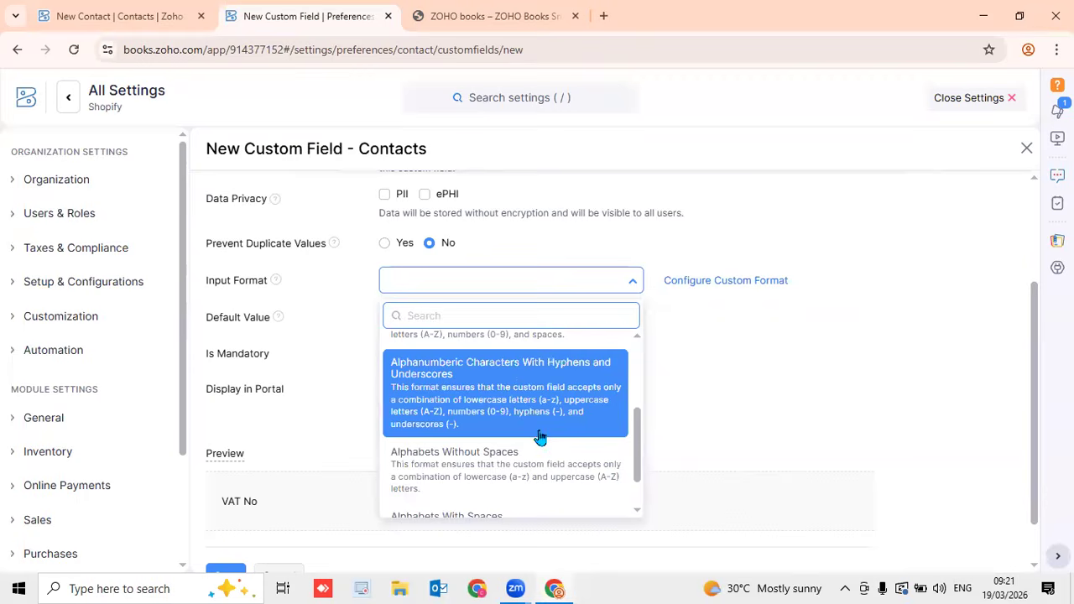
{"action": "scroll", "coordinate": [540, 443], "scroll_direction": "down", "scroll_amount": 1}
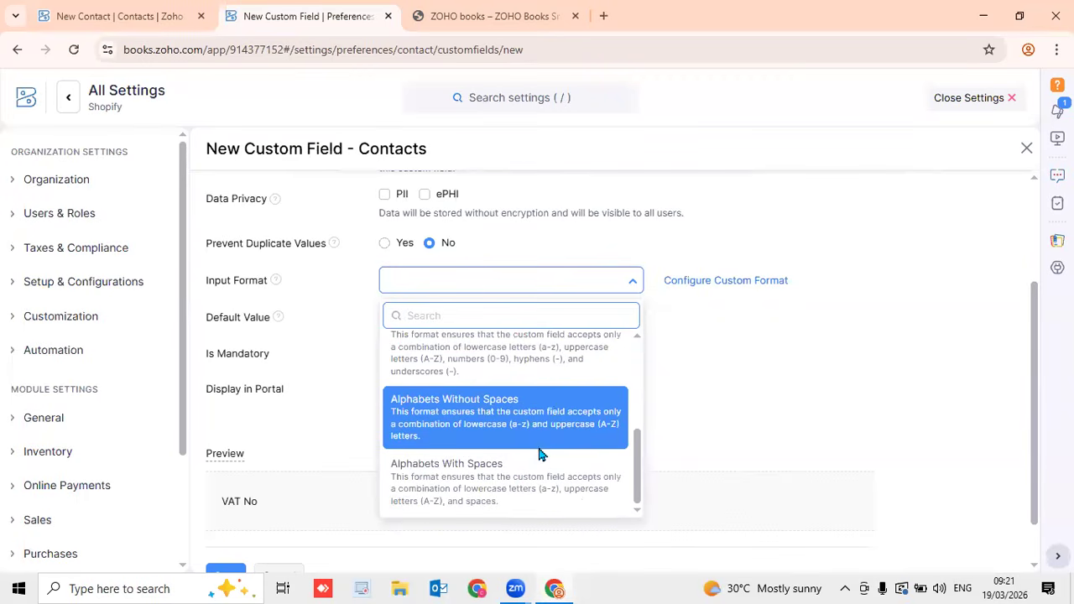
{"action": "scroll", "coordinate": [537, 432], "scroll_direction": "up", "scroll_amount": 4}
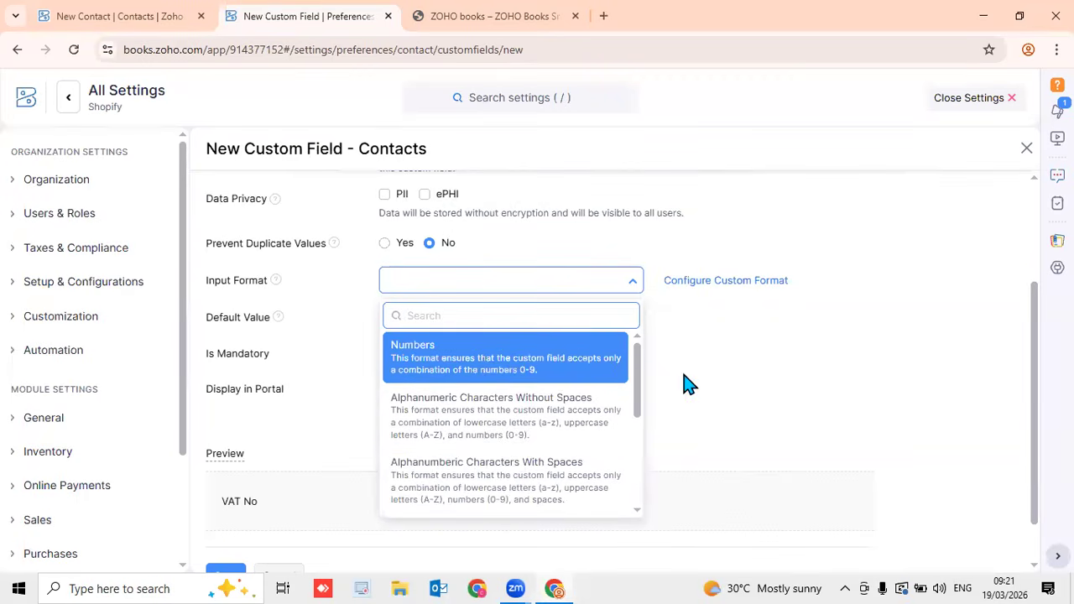
{"action": "left_click", "coordinate": [819, 350]}
{"action": "mouse_move", "coordinate": [1039, 371]}
{"action": "left_mouse_down"}
{"action": "mouse_move", "coordinate": [1039, 305]}
{"action": "mouse_move", "coordinate": [1037, 360]}
{"action": "left_mouse_up"}
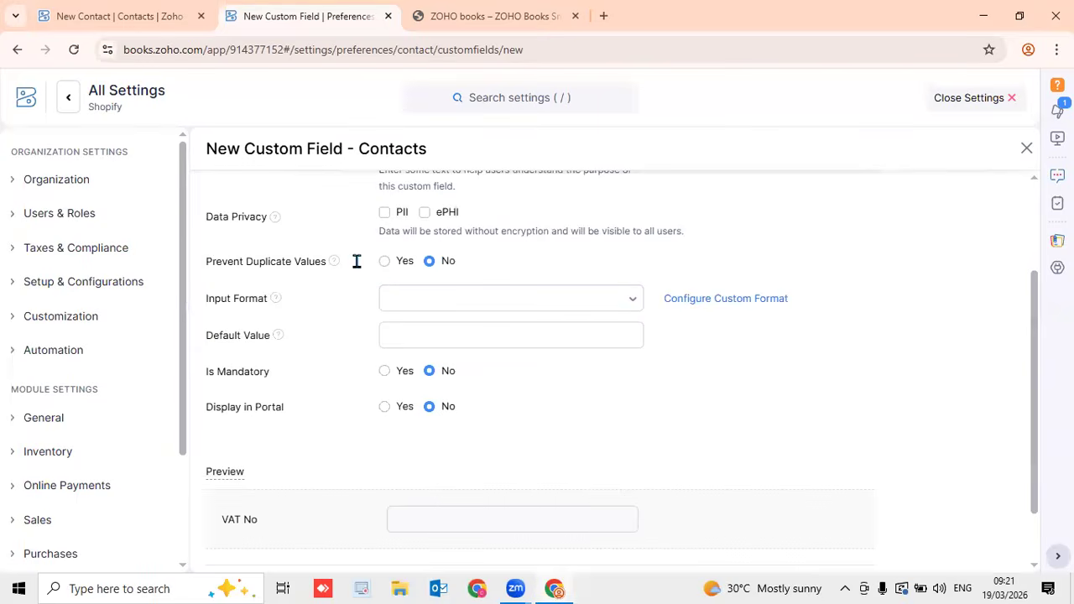
Prevent duplicate values, show VAT No in the portal, keep it optional, and save
{"action": "left_click", "coordinate": [404, 264]}
{"action": "left_click", "coordinate": [431, 262]}
{"action": "left_click", "coordinate": [384, 263]}
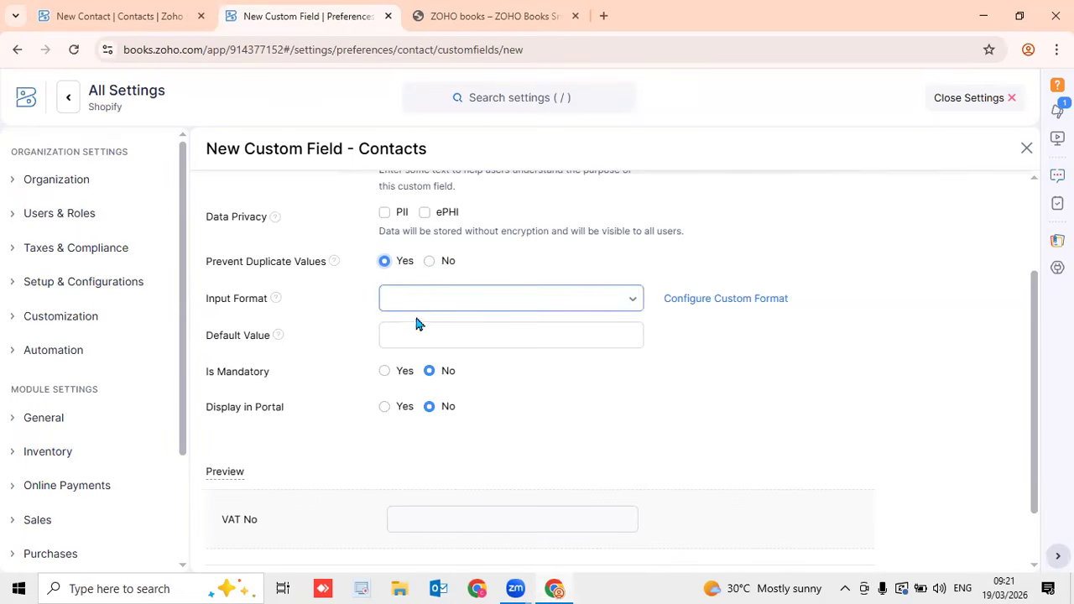
{"action": "scroll", "coordinate": [1028, 319], "scroll_direction": "down", "scroll_amount": 2}
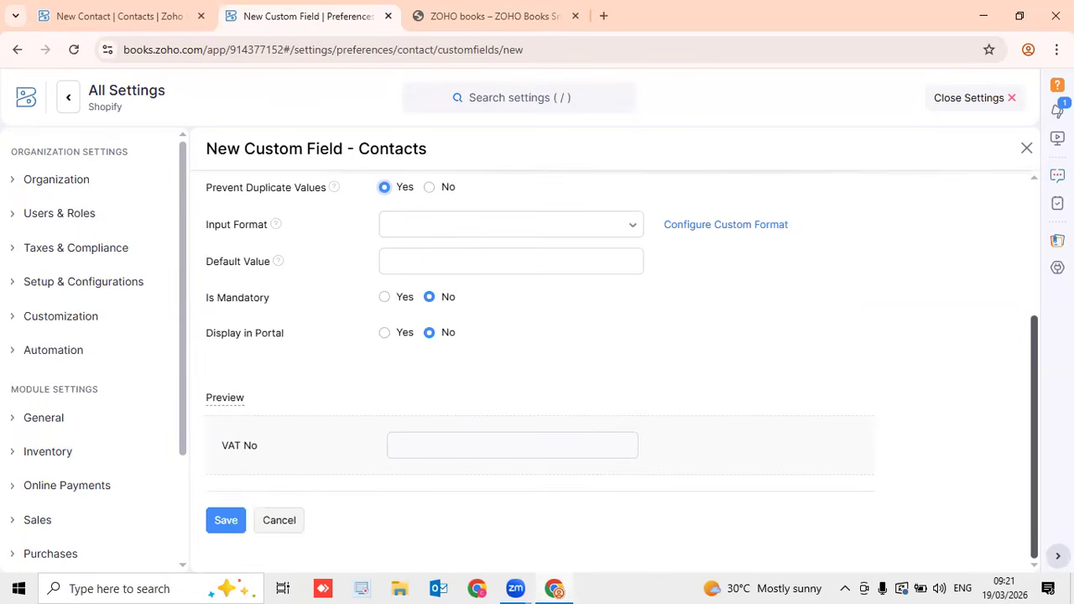
{"action": "left_click", "coordinate": [383, 334]}
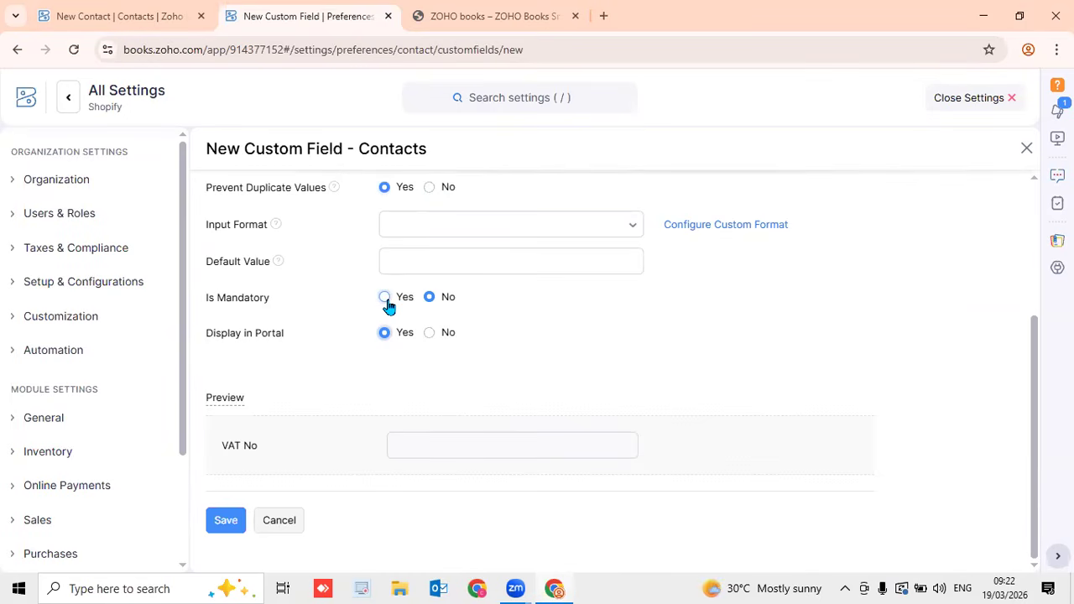
{"action": "left_click", "coordinate": [386, 300]}
{"action": "left_click", "coordinate": [429, 299]}
{"action": "left_click", "coordinate": [216, 520]}
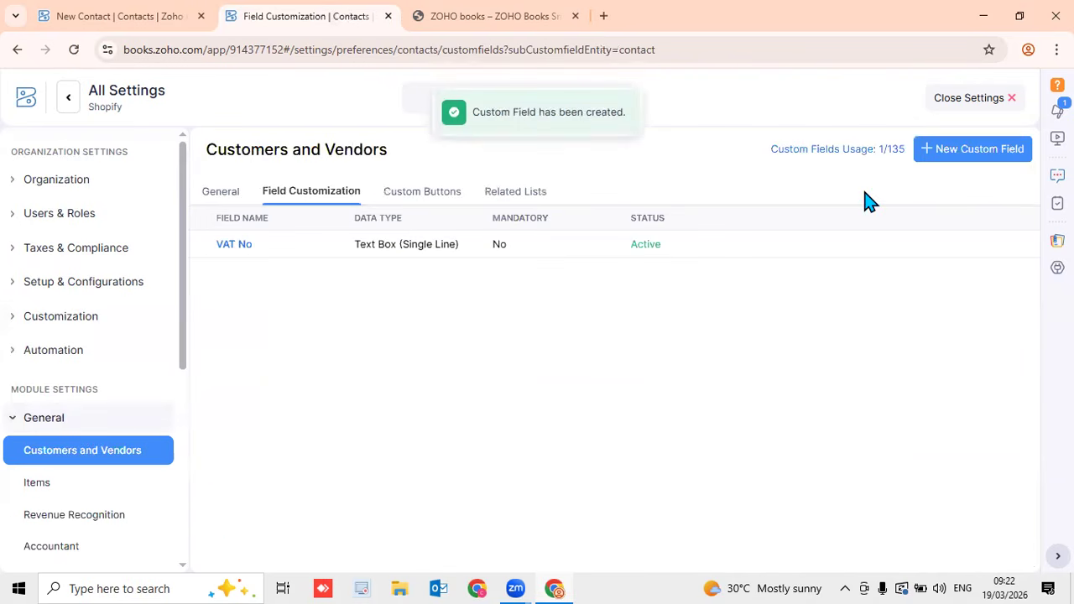
Start a new customer from Sales and open its Custom Fields tab
{"action": "left_click", "coordinate": [944, 103]}
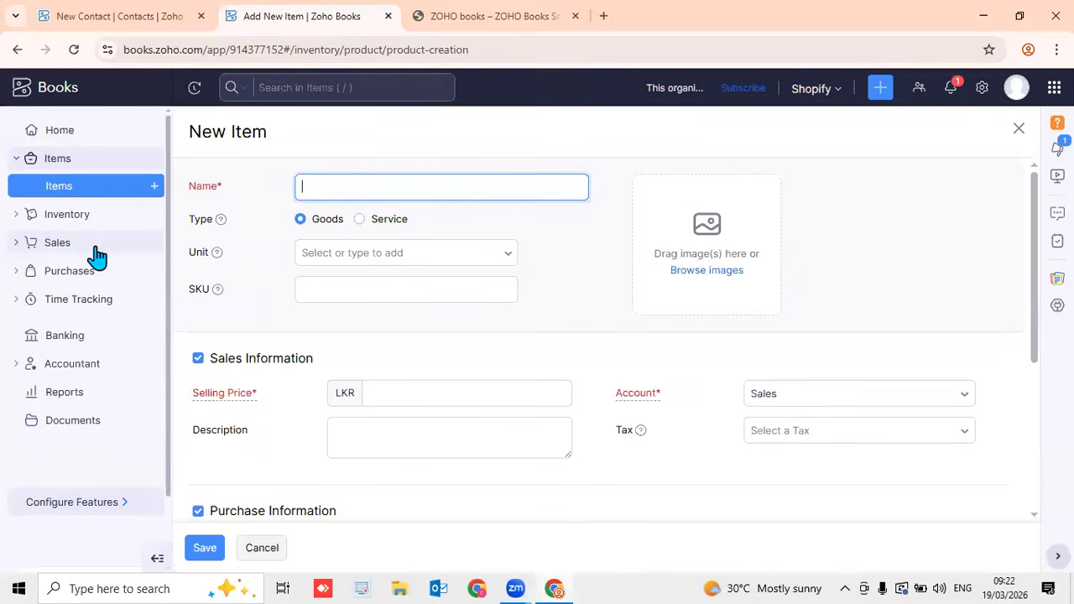
{"action": "left_click", "coordinate": [96, 246]}
{"action": "left_click", "coordinate": [153, 244]}
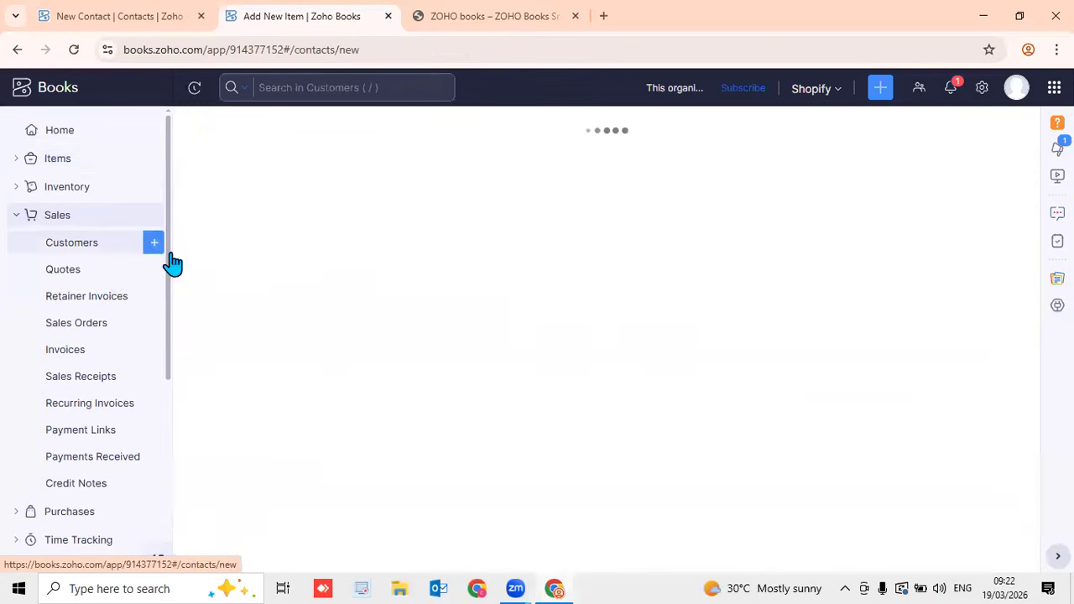
{"action": "scroll", "coordinate": [411, 323], "scroll_direction": "down", "scroll_amount": 5}
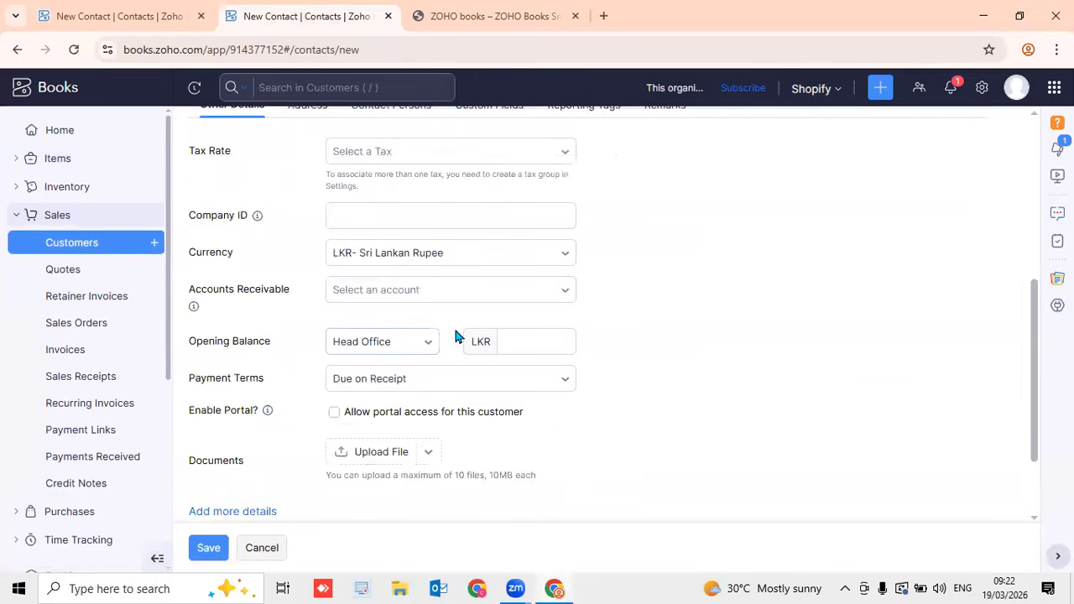
{"action": "scroll", "coordinate": [453, 328], "scroll_direction": "up", "scroll_amount": 5}
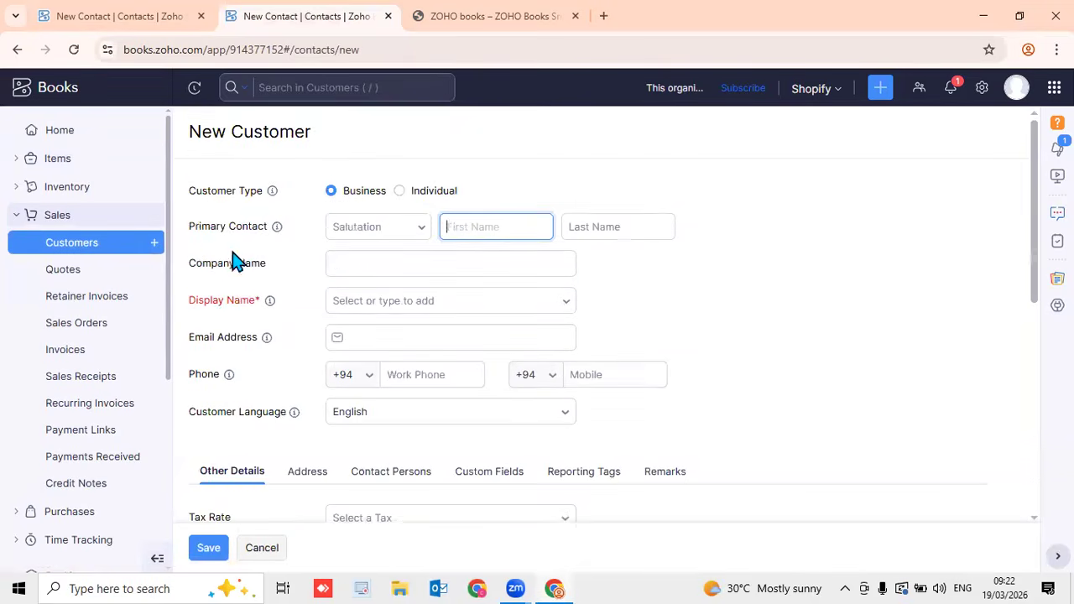
{"action": "left_click", "coordinate": [489, 471]}
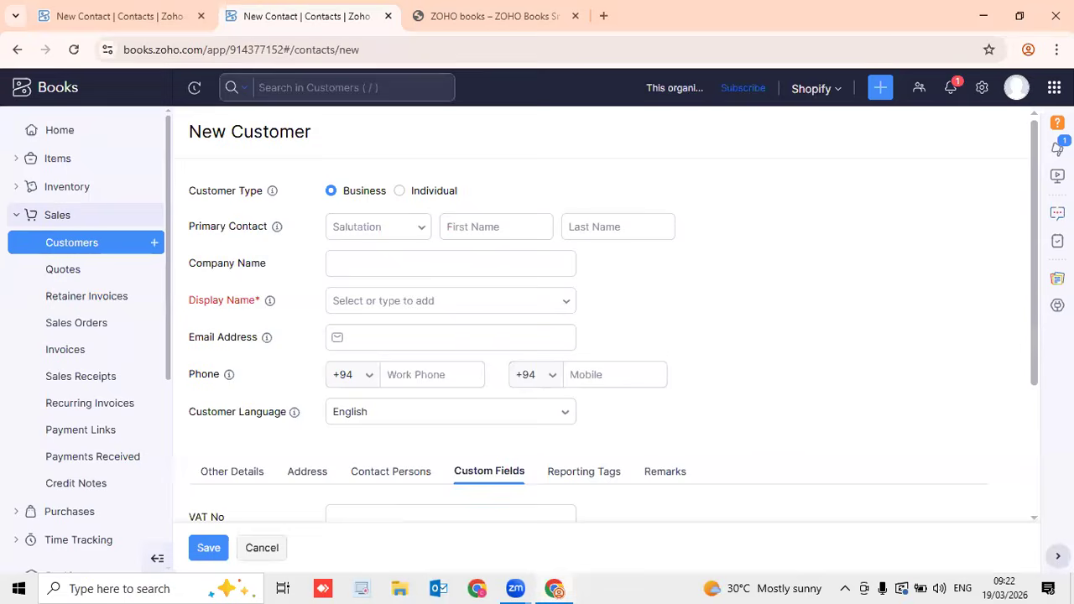
{"action": "scroll", "coordinate": [498, 479], "scroll_direction": "down", "scroll_amount": 1}
{"action": "scroll", "coordinate": [504, 336], "scroll_direction": "down", "scroll_amount": 2}
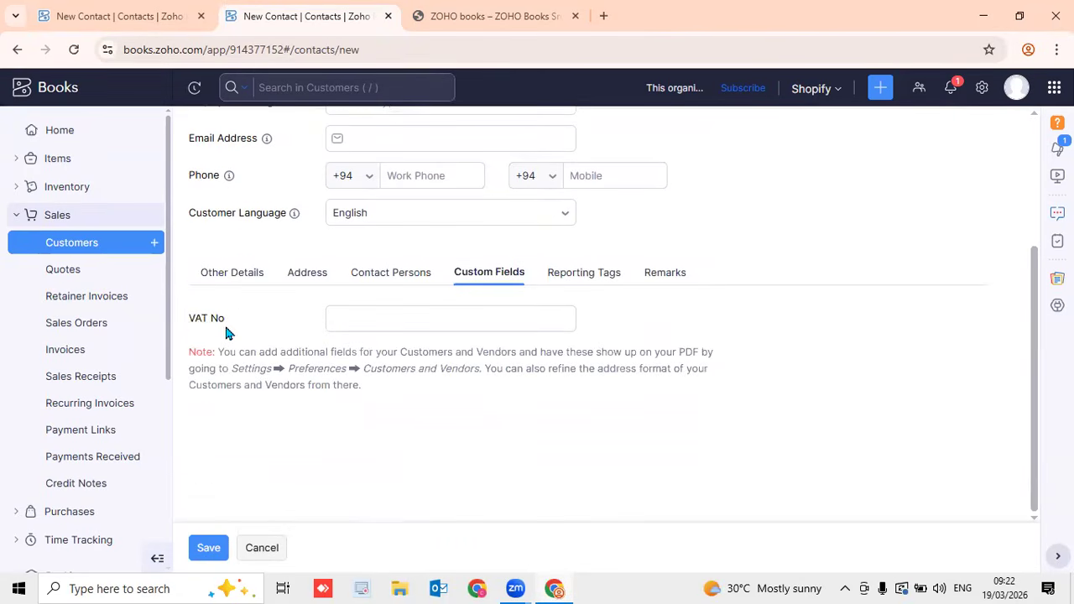
Fill the VAT No field with a sample VAT number
{"action": "left_click", "coordinate": [394, 320]}
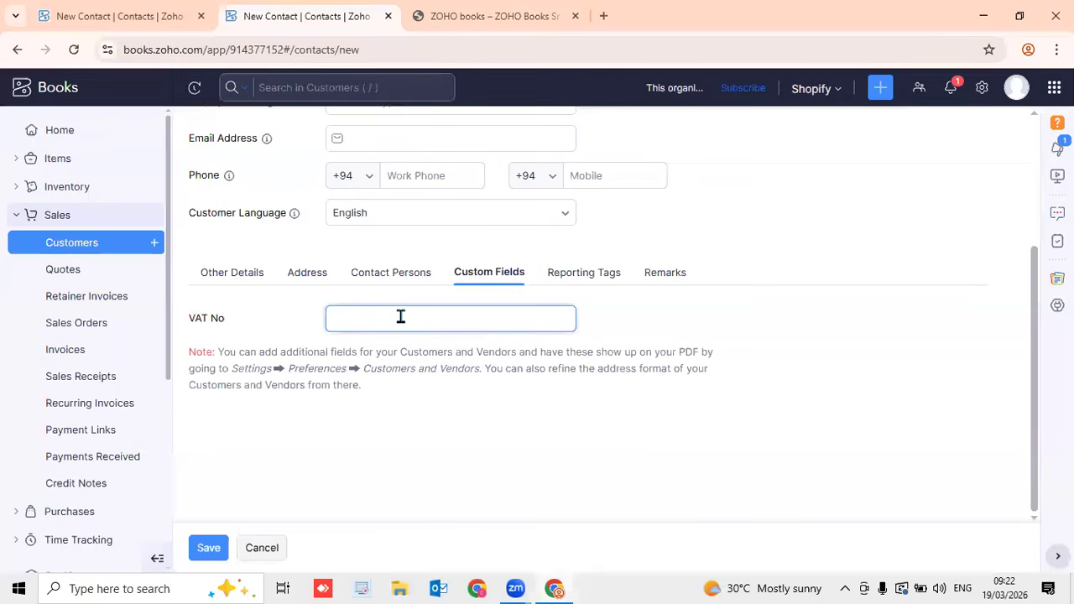
{"action": "type", "text": "77"}
{"action": "key", "text": "BackSpace"}
{"action": "type", "text": "34567890-00"}
{"action": "scroll", "coordinate": [873, 294], "scroll_direction": "up", "scroll_amount": 3}
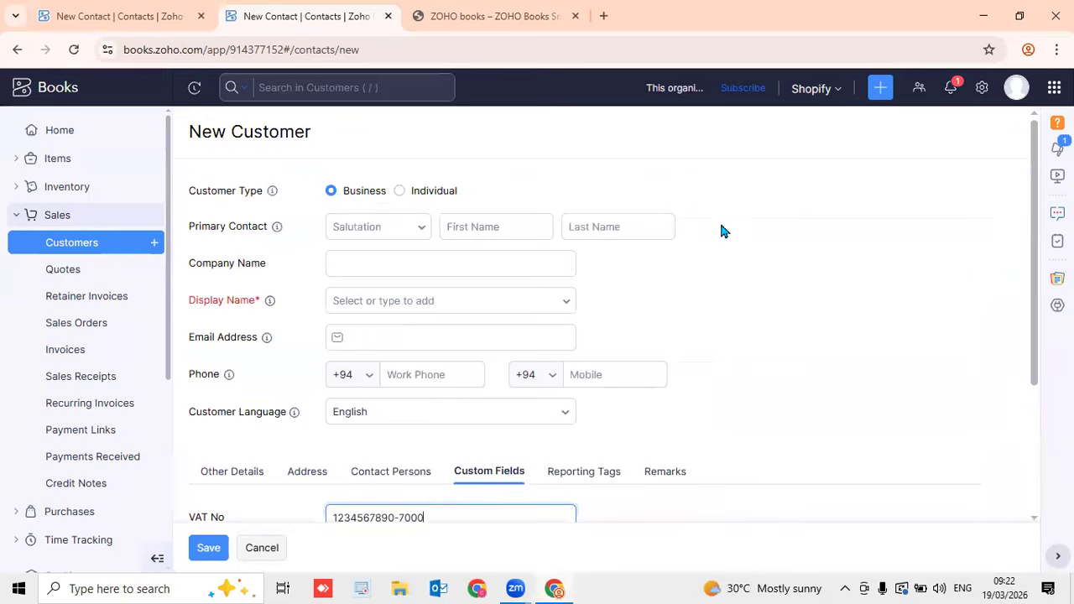
Return to Customers and Vendors Field Customization in Settings and start a new custom field
{"action": "left_click", "coordinate": [981, 87]}
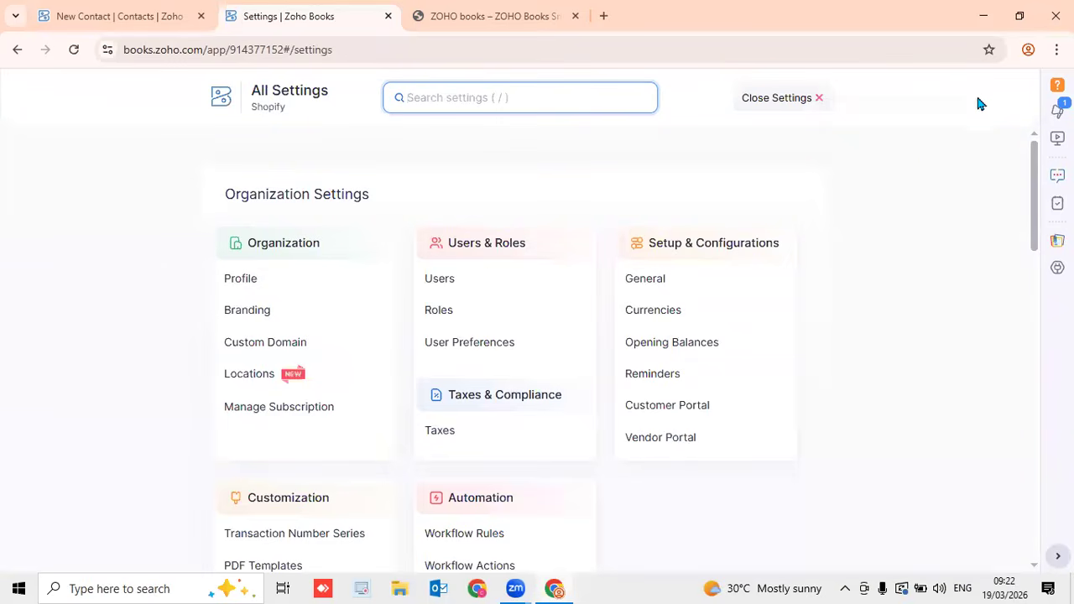
{"action": "left_click_drag", "start_coordinate": [1041, 179], "coordinate": [1042, 141]}
{"action": "left_click", "coordinate": [792, 101]}
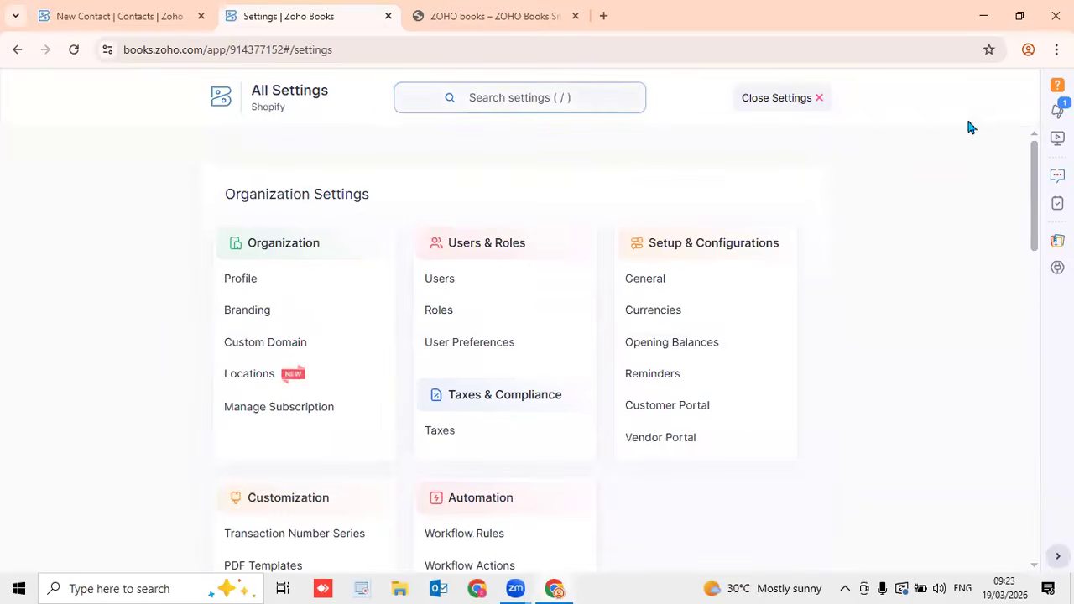
{"action": "left_click", "coordinate": [981, 89]}
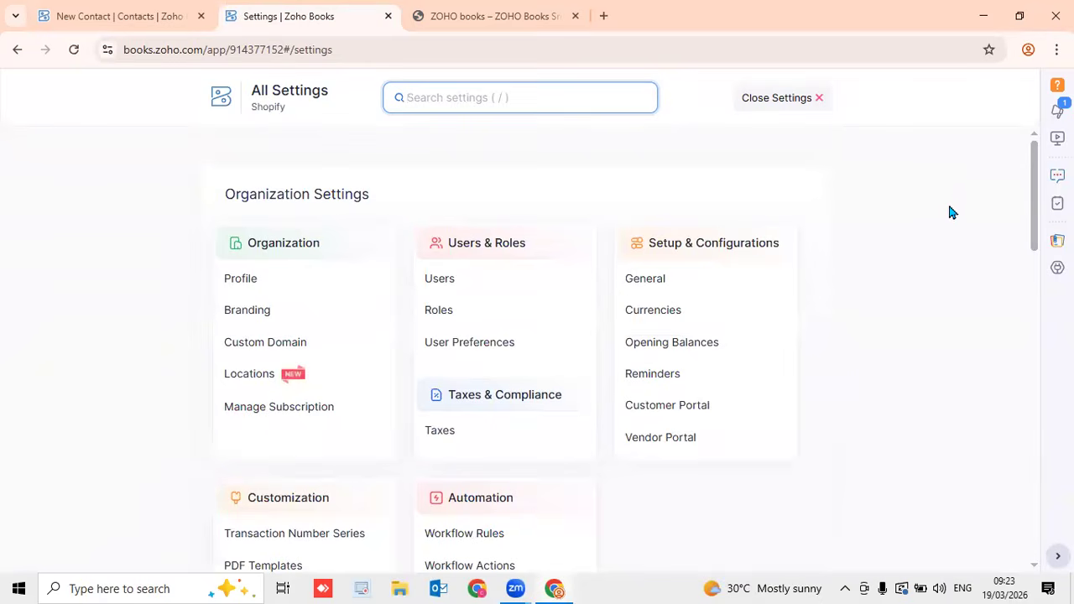
{"action": "scroll", "coordinate": [951, 217], "scroll_direction": "down", "scroll_amount": 8}
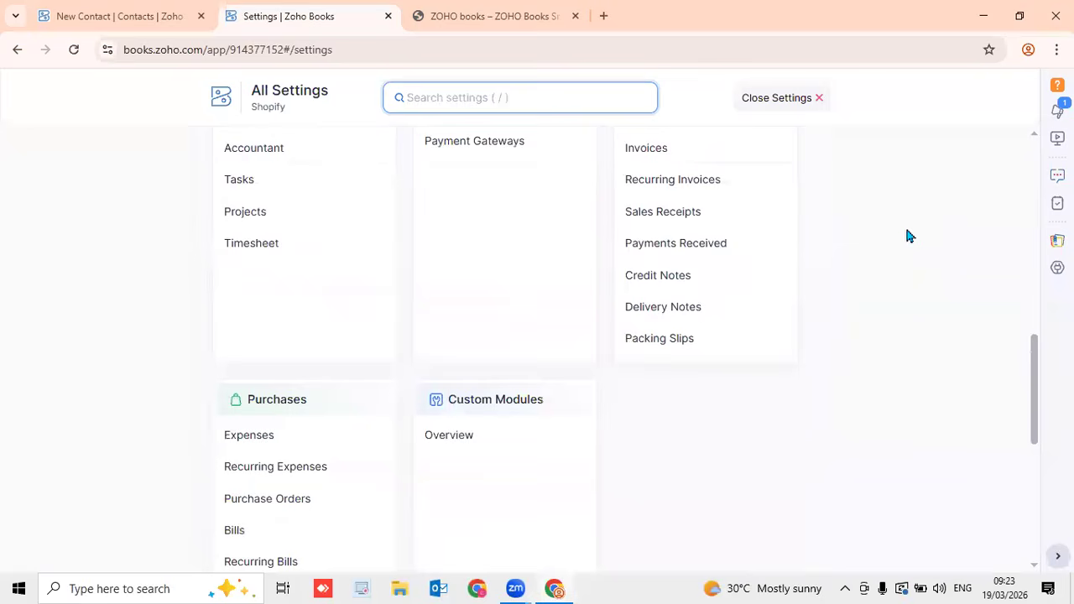
{"action": "left_click_drag", "start_coordinate": [1039, 344], "coordinate": [1036, 320]}
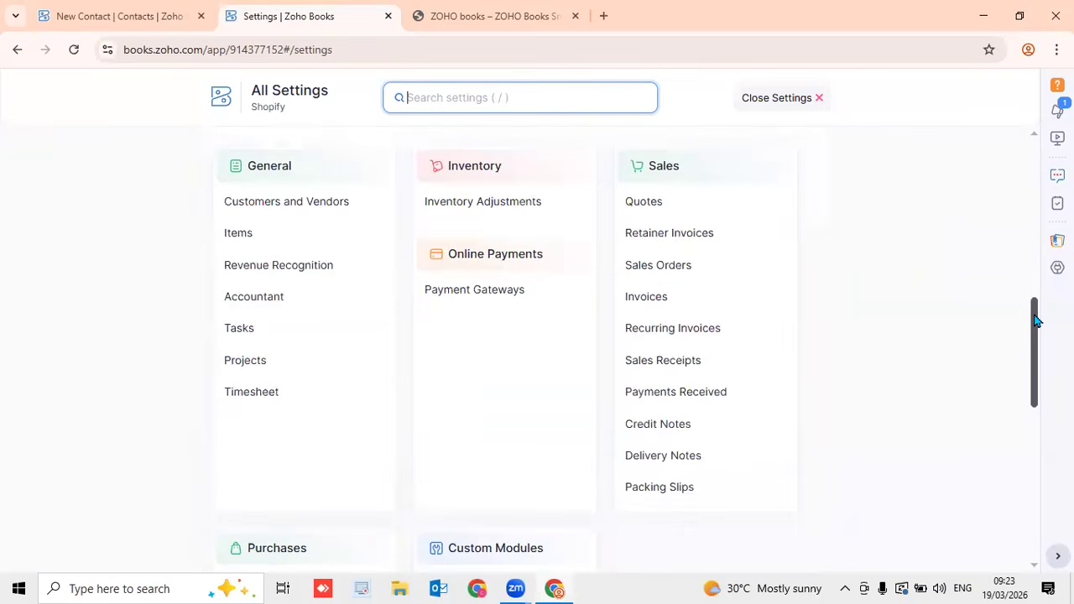
{"action": "left_click", "coordinate": [309, 209]}
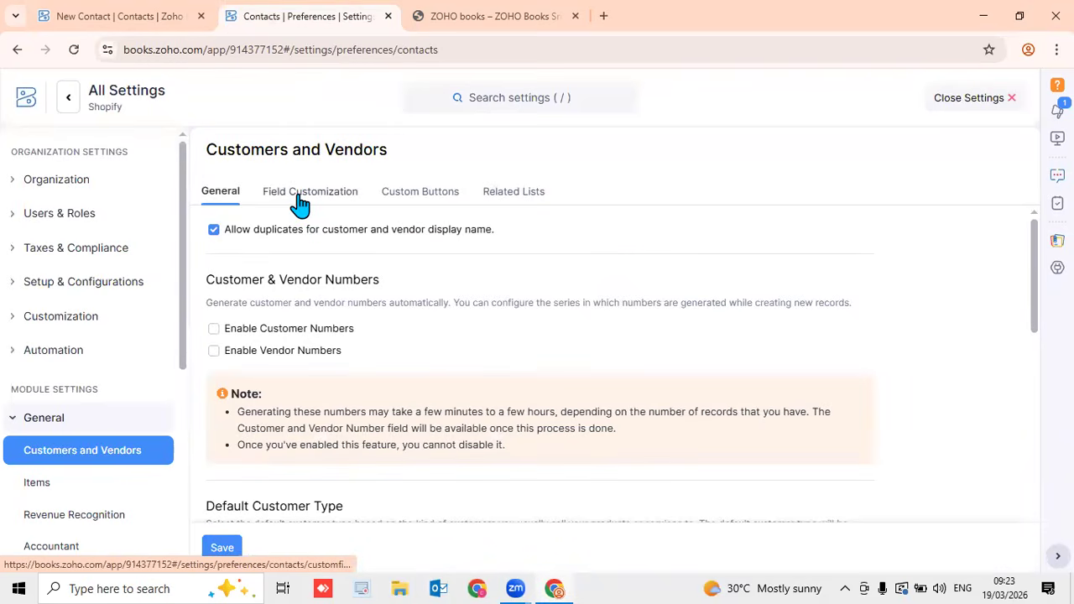
{"action": "left_click", "coordinate": [299, 202]}
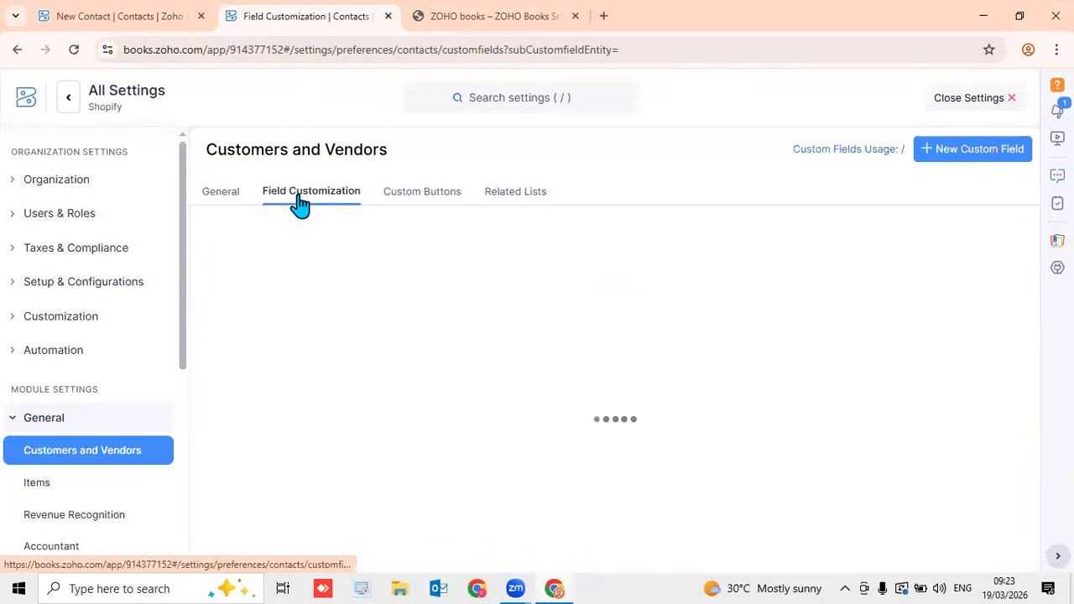
{"action": "left_click", "coordinate": [946, 158]}
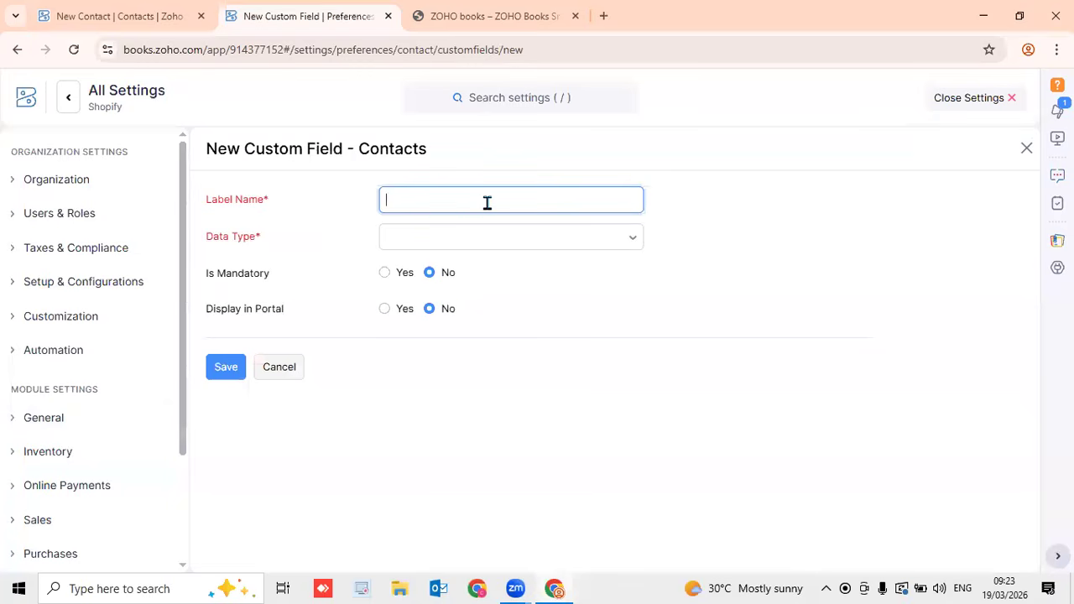
Label the new field 'Birthday' and set its data type to Date
{"action": "type", "text": "Birthday"}
{"action": "left_click", "coordinate": [542, 239]}
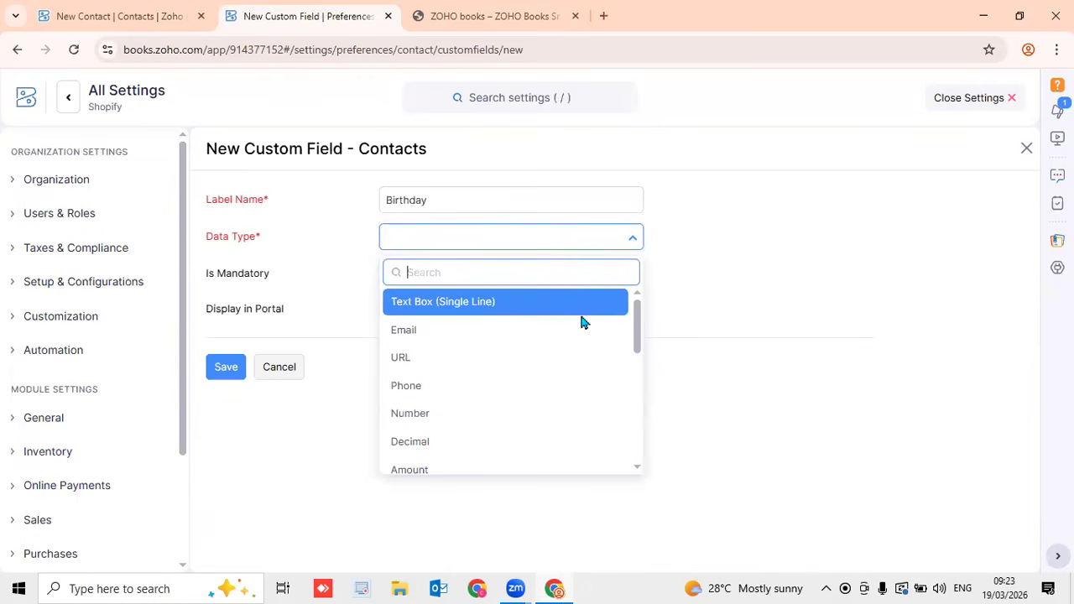
{"action": "left_click_drag", "start_coordinate": [638, 319], "coordinate": [628, 355]}
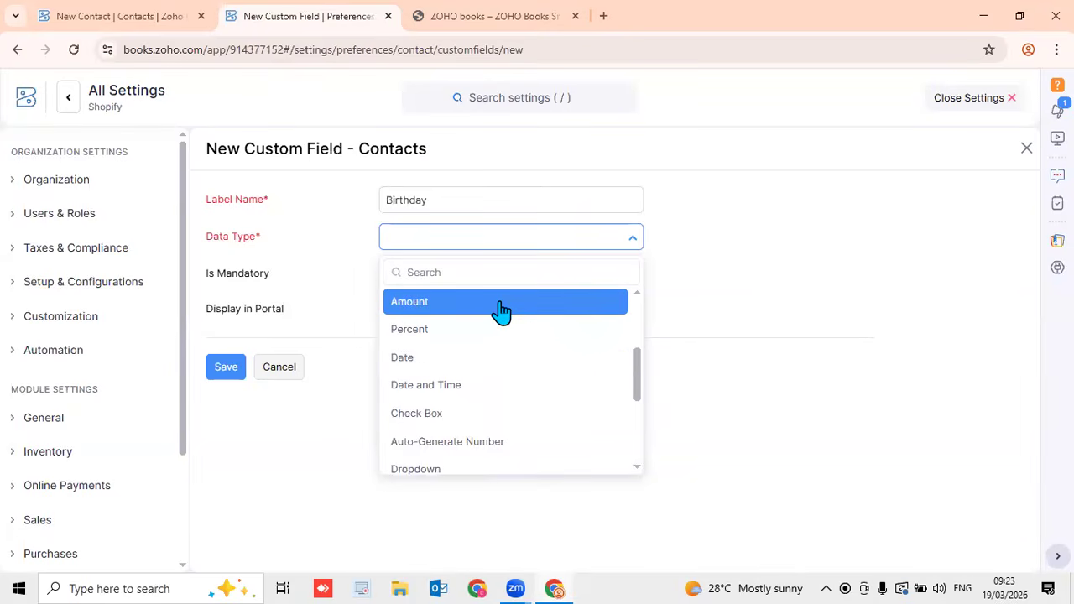
{"action": "left_click", "coordinate": [481, 361]}
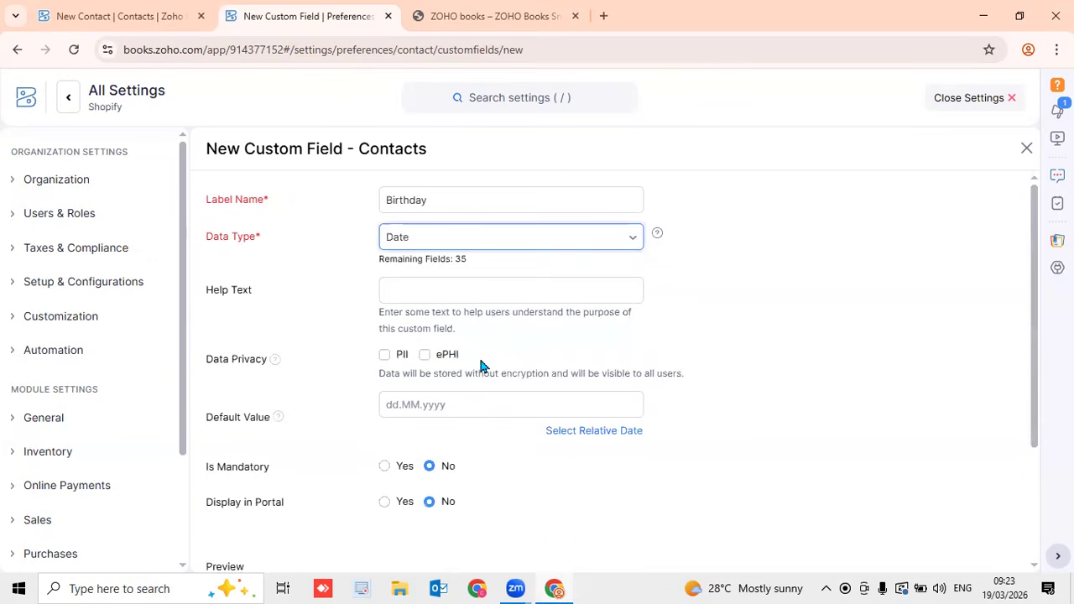
Leave the default date empty, show Birthday in the portal, and save the field
{"action": "left_click", "coordinate": [454, 409]}
{"action": "left_click", "coordinate": [836, 360]}
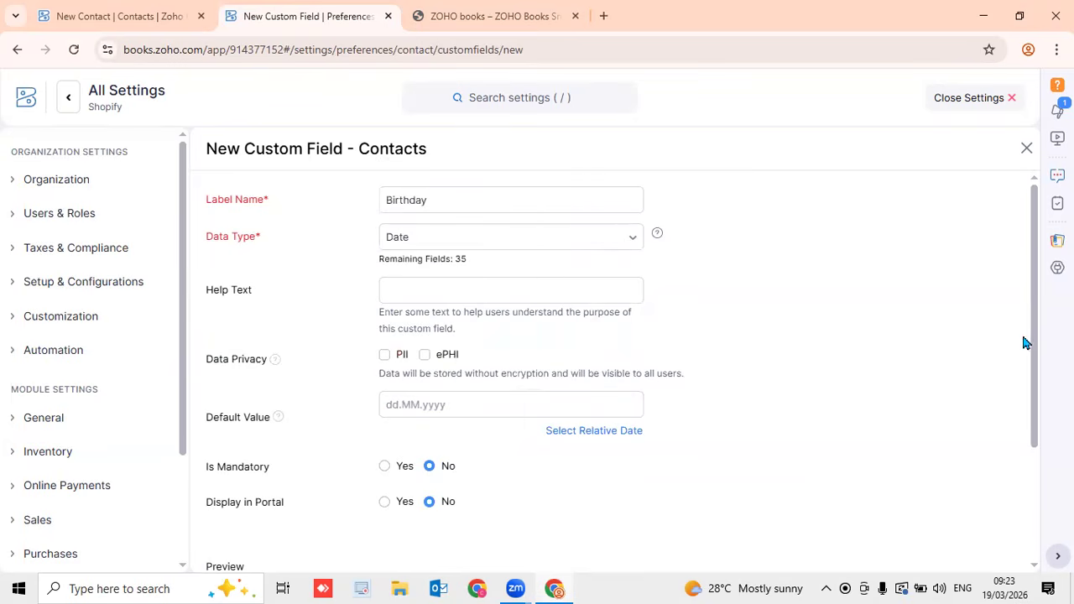
{"action": "left_click_drag", "start_coordinate": [1036, 348], "coordinate": [1035, 446]}
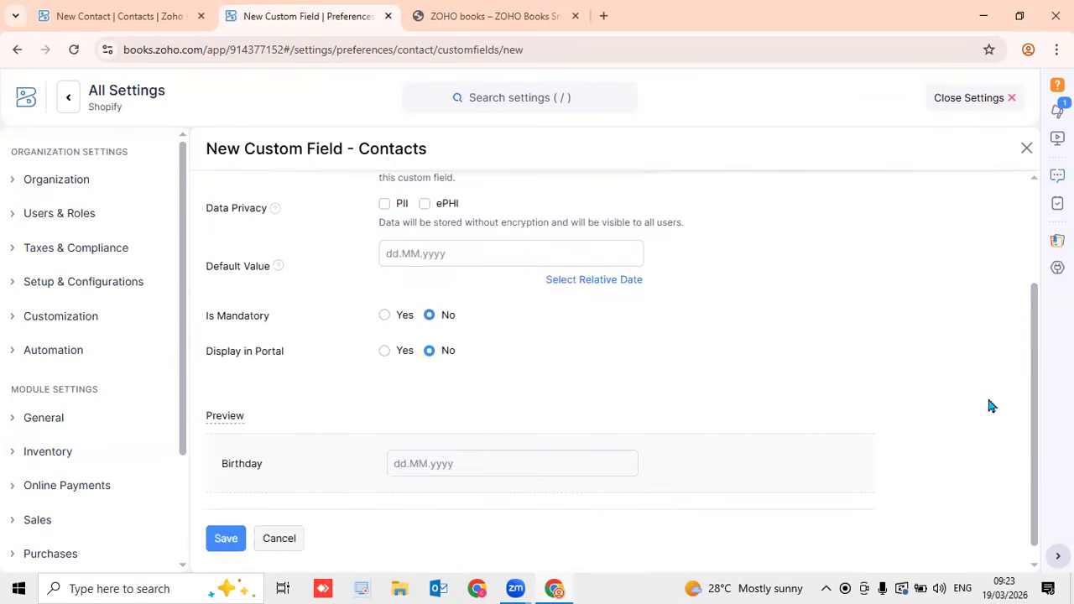
{"action": "left_click", "coordinate": [382, 353]}
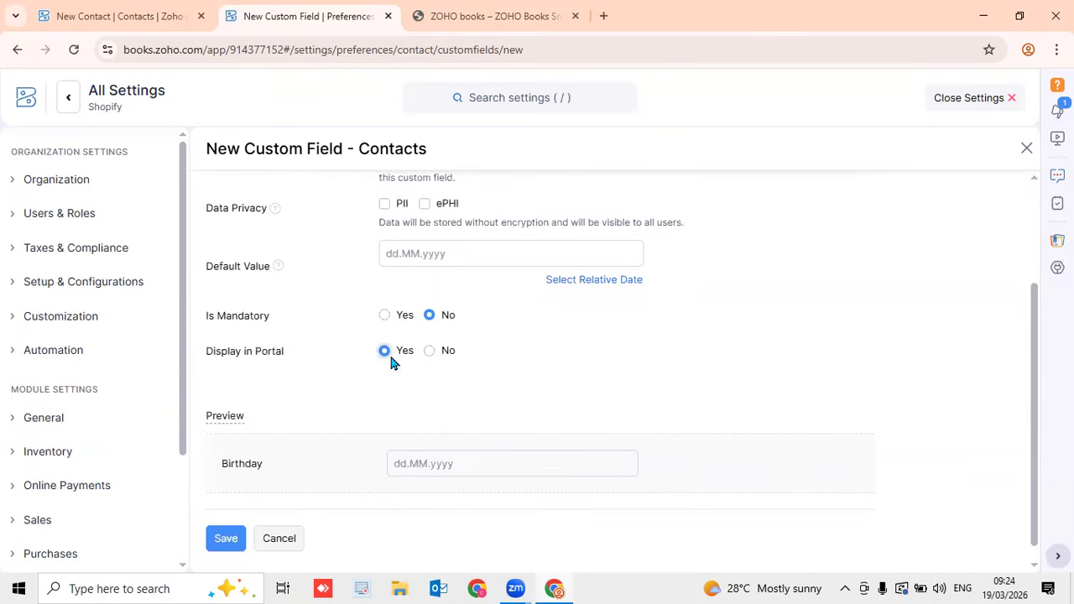
{"action": "left_click", "coordinate": [225, 541]}
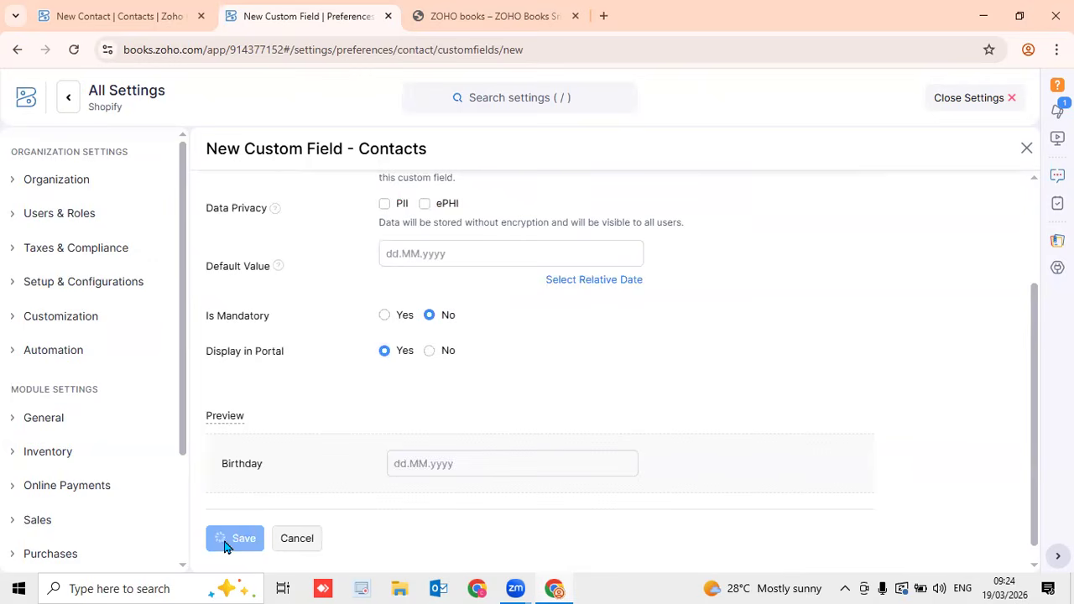
{"action": "left_click", "coordinate": [969, 99]}
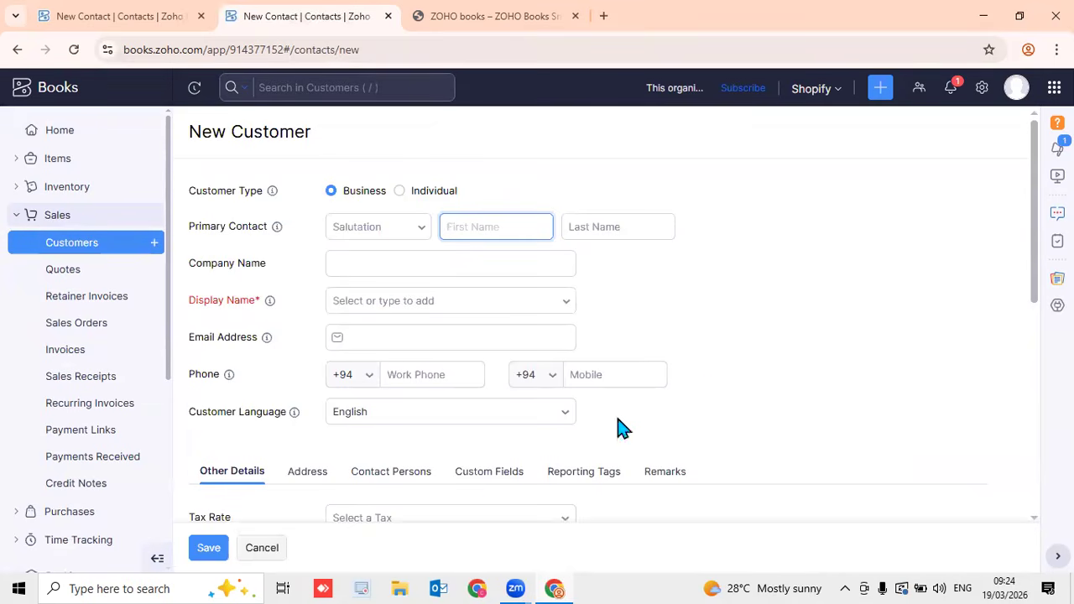
Check the New Customer custom fields, trying the Birthday date picker and the VAT No box
{"action": "left_click", "coordinate": [510, 481]}
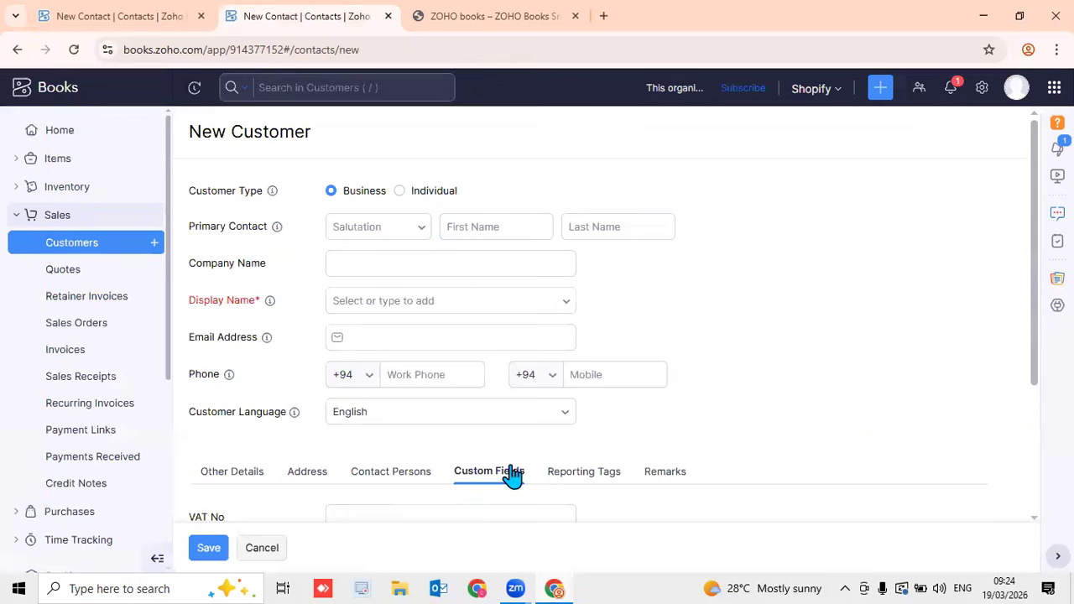
{"action": "scroll", "coordinate": [1036, 319], "scroll_direction": "down", "scroll_amount": 3}
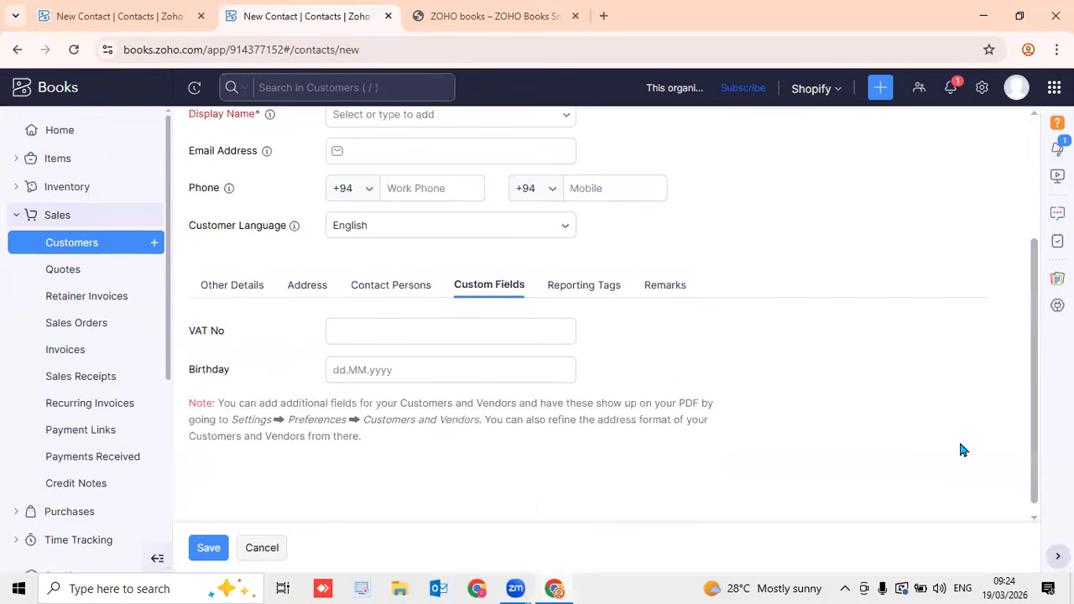
{"action": "left_click", "coordinate": [417, 371]}
{"action": "left_click", "coordinate": [701, 343]}
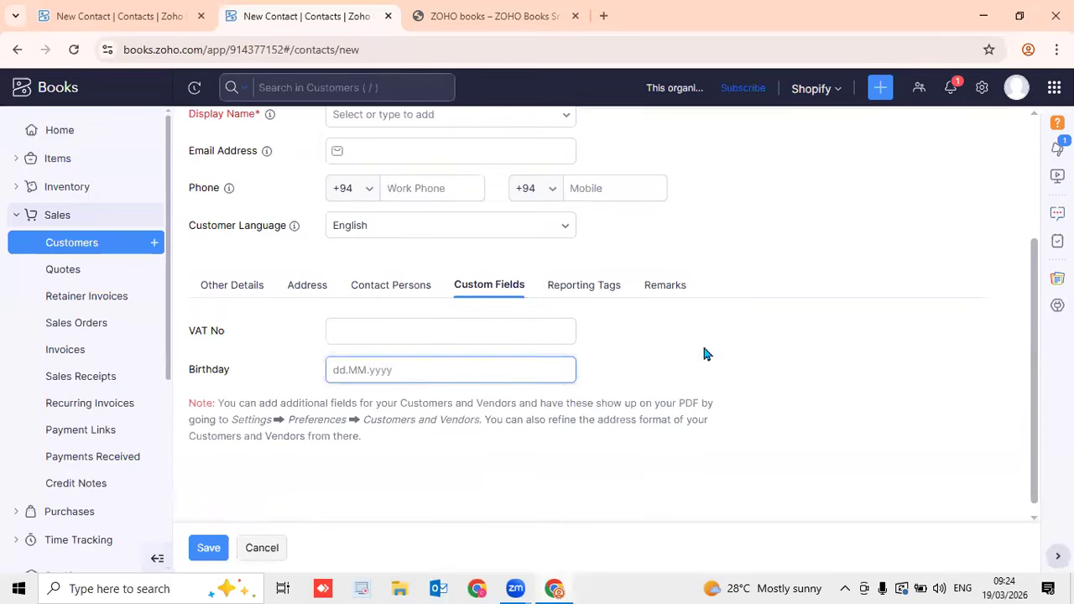
{"action": "left_click", "coordinate": [383, 369]}
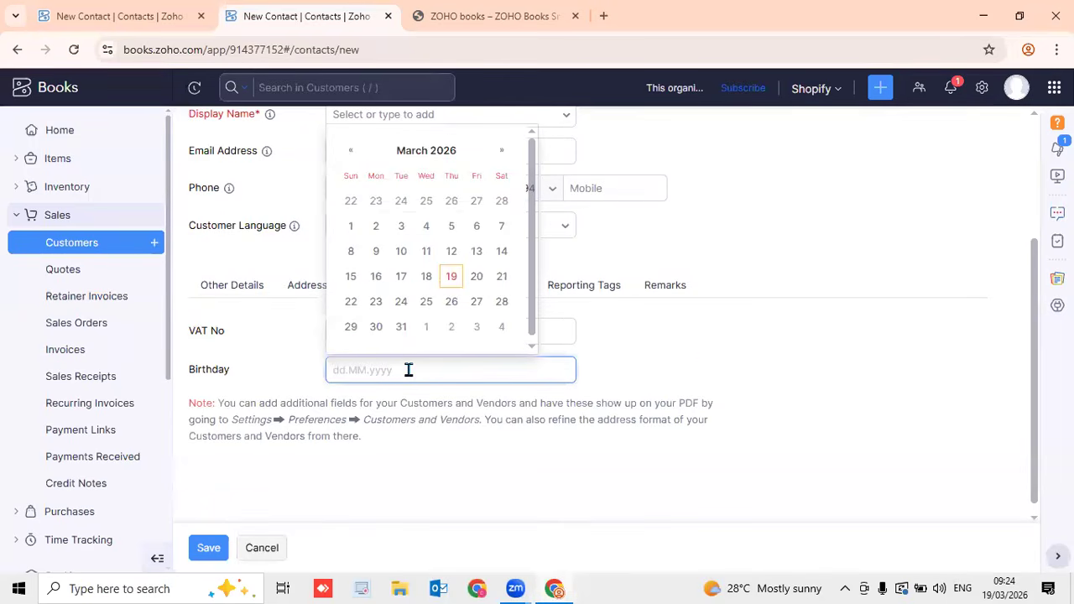
{"action": "left_click", "coordinate": [625, 360]}
{"action": "left_click", "coordinate": [417, 332]}
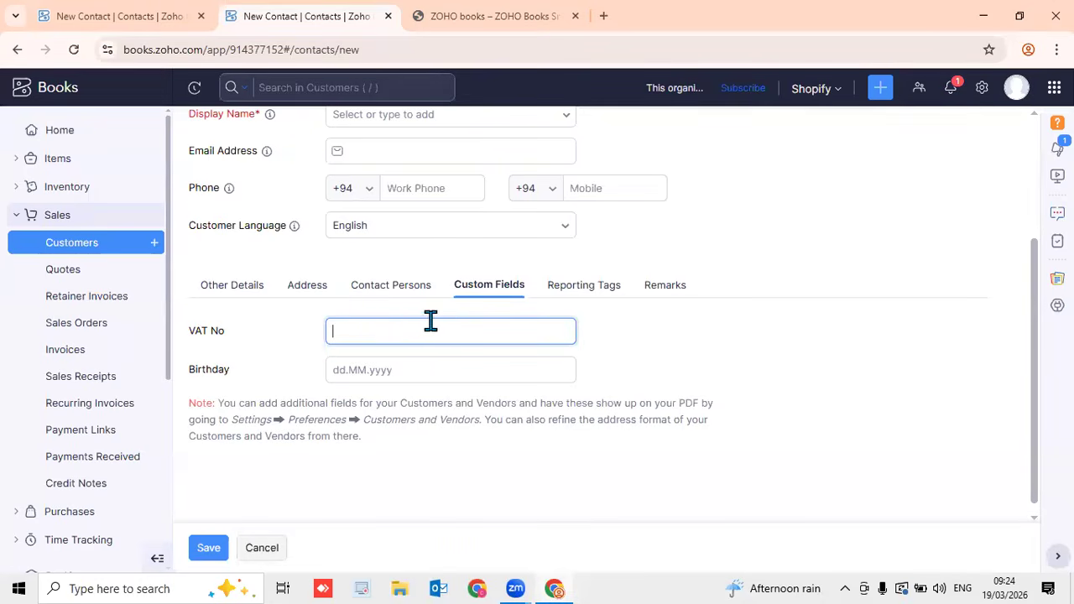
Switch to the older New Contact tab
{"action": "left_click", "coordinate": [740, 329]}
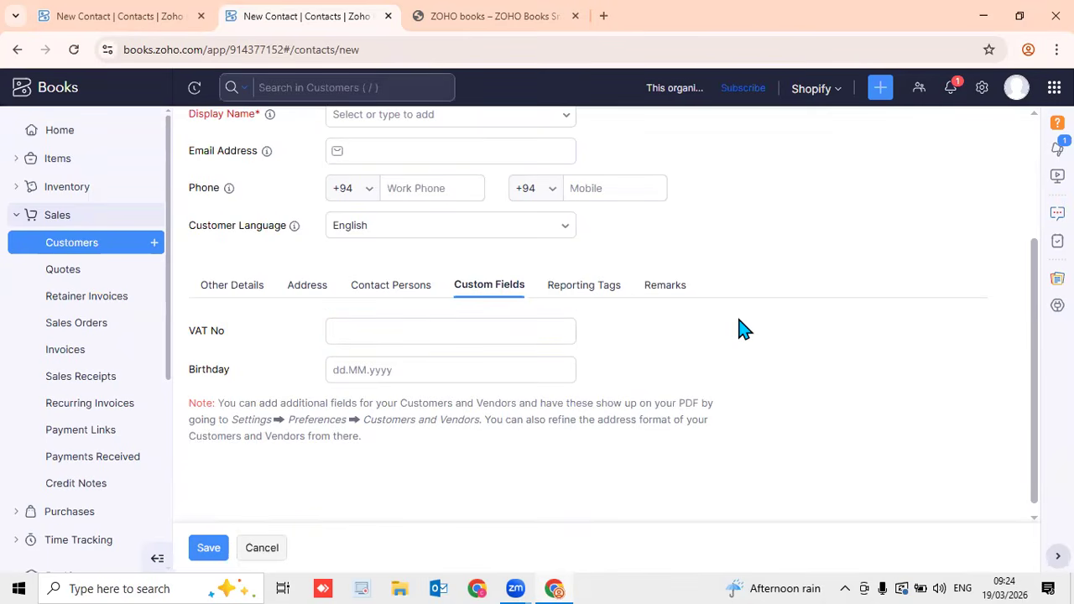
{"action": "left_click", "coordinate": [980, 92]}
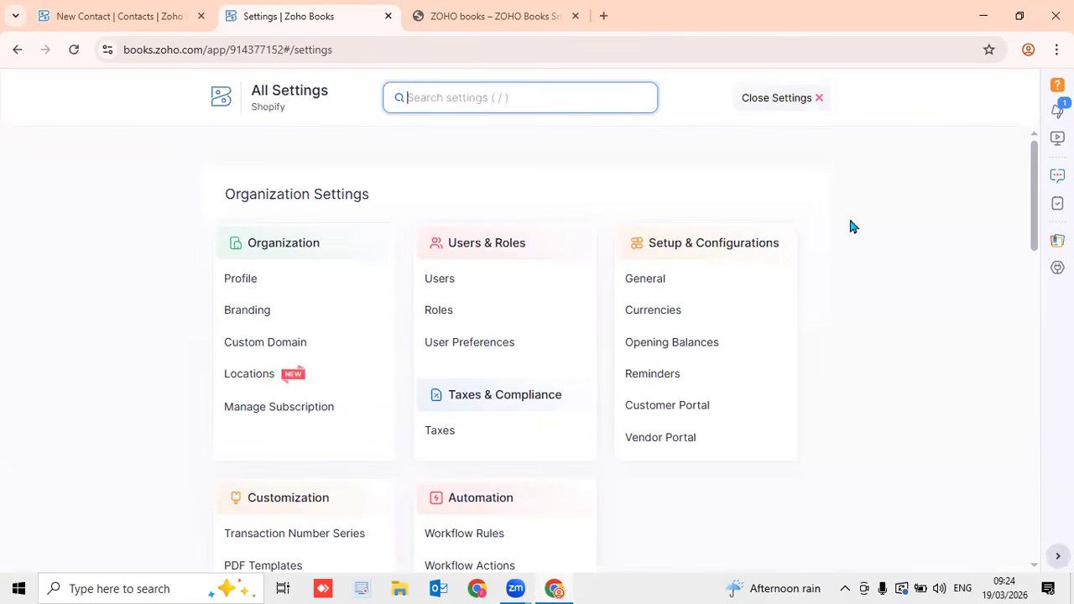
{"action": "left_click", "coordinate": [151, 29]}
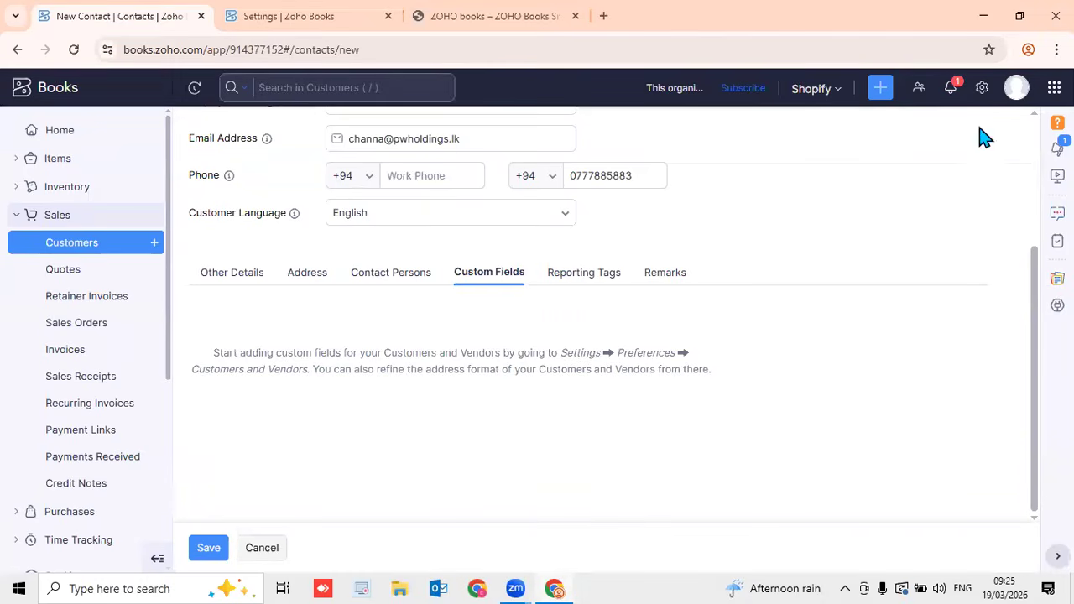
Discard that unsaved contact draft and open the Customers and Vendors preferences
{"action": "left_click", "coordinate": [982, 88]}
{"action": "left_click", "coordinate": [498, 185]}
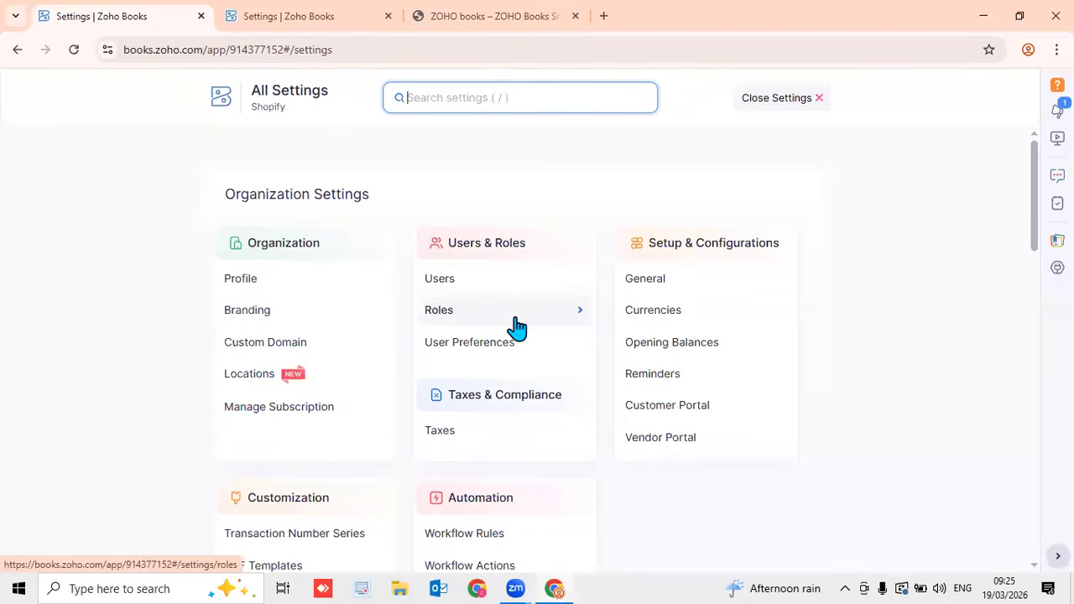
{"action": "scroll", "coordinate": [515, 328], "scroll_direction": "down", "scroll_amount": 5}
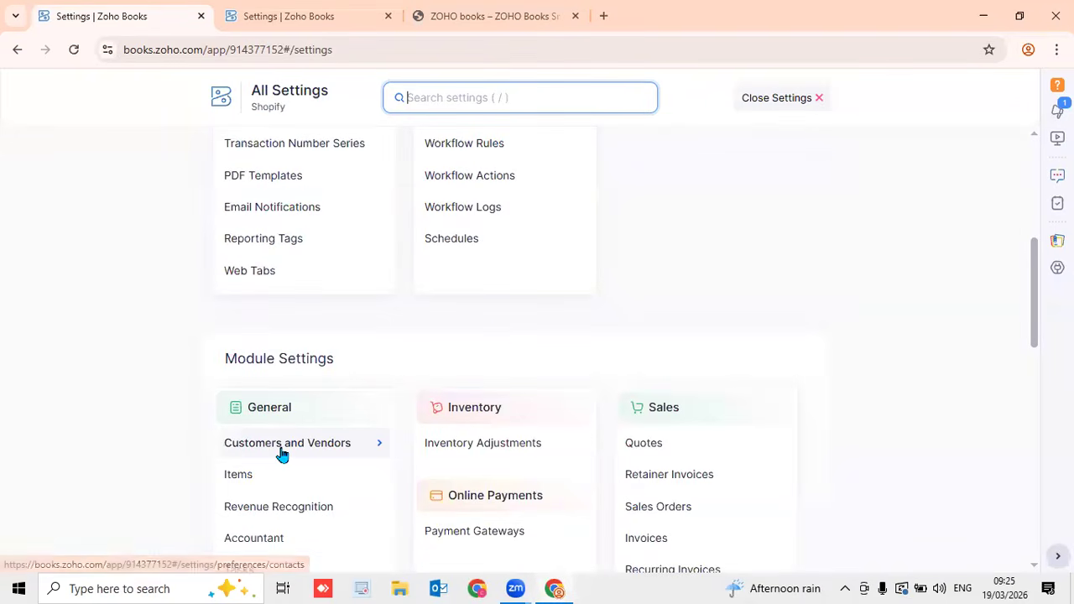
{"action": "scroll", "coordinate": [915, 181], "scroll_direction": "up", "scroll_amount": 5}
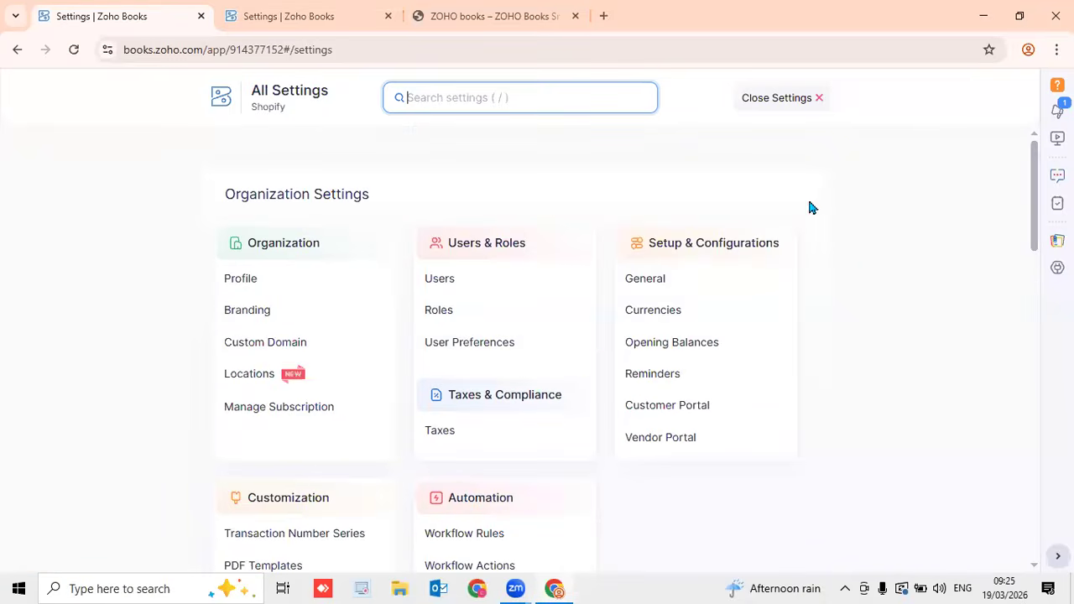
{"action": "scroll", "coordinate": [578, 358], "scroll_direction": "down", "scroll_amount": 5}
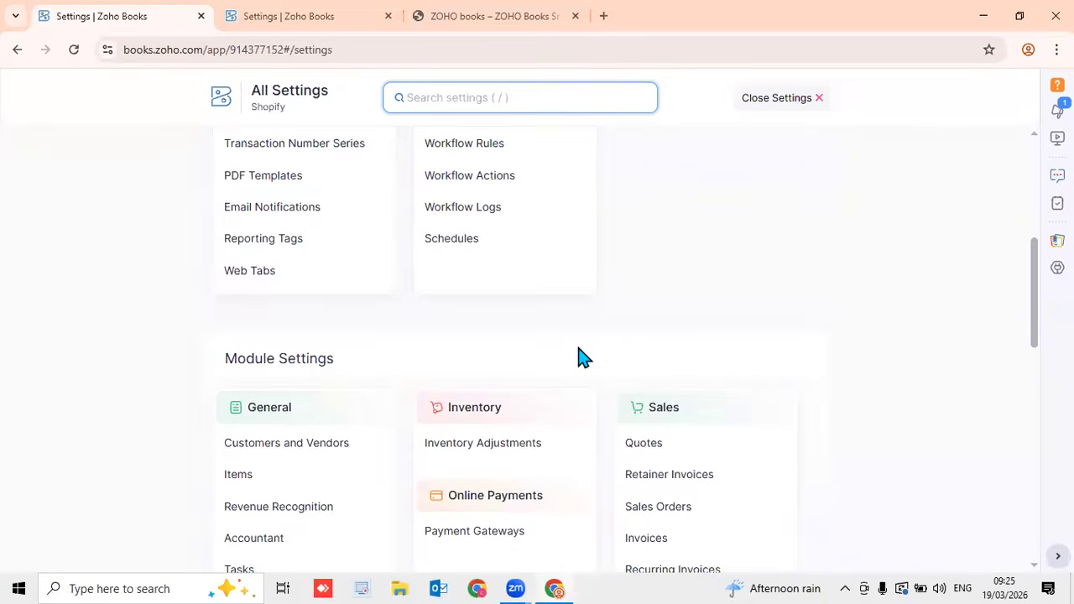
{"action": "left_click", "coordinate": [296, 449]}
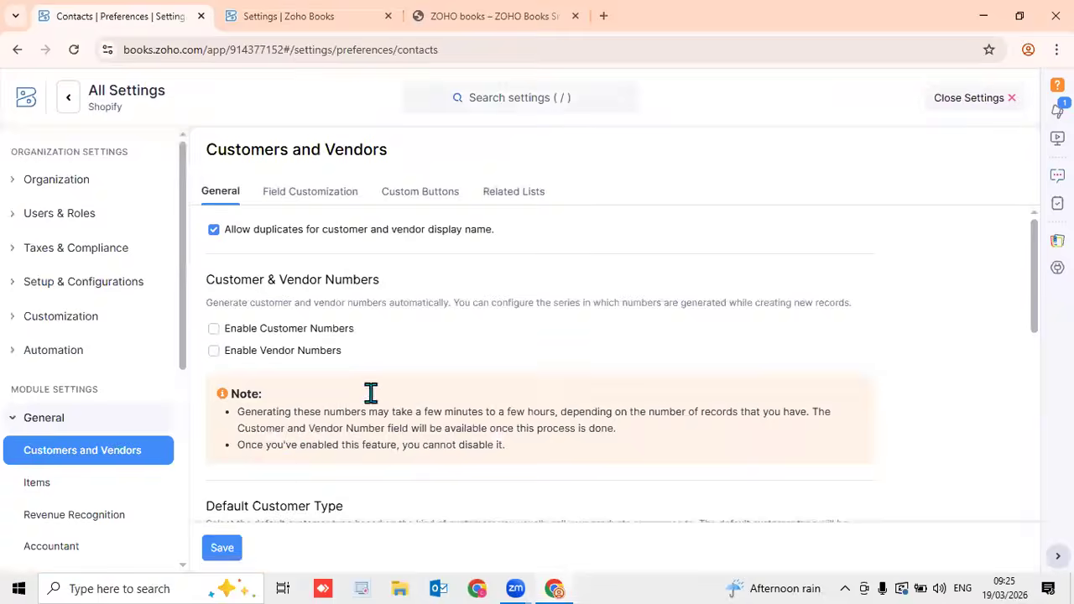
Start another contact custom field labelled 'Province', initially picking single-line text
{"action": "left_click", "coordinate": [312, 195]}
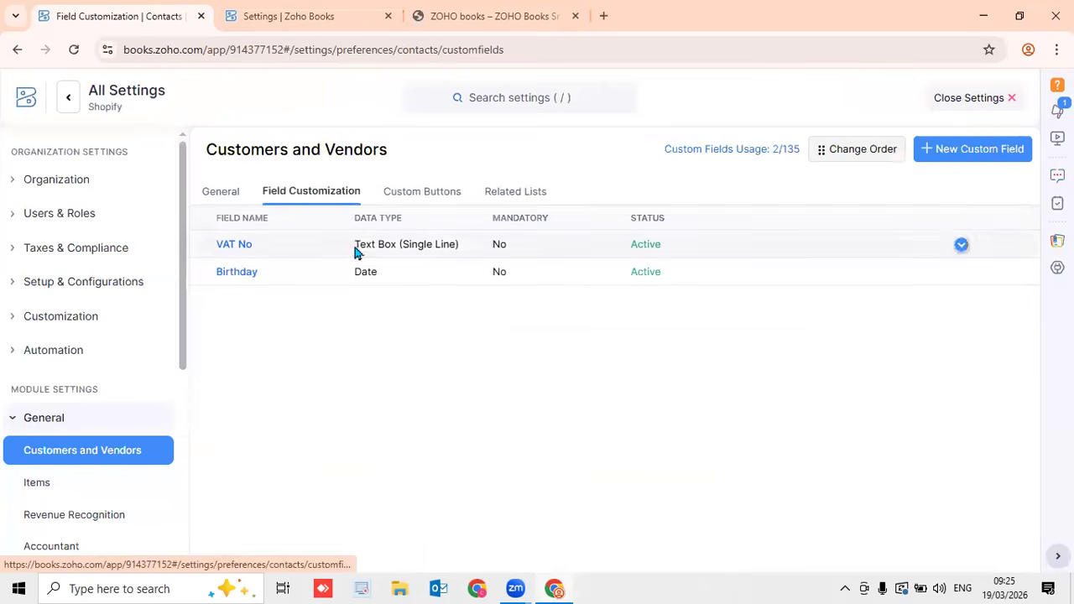
{"action": "left_click", "coordinate": [962, 151]}
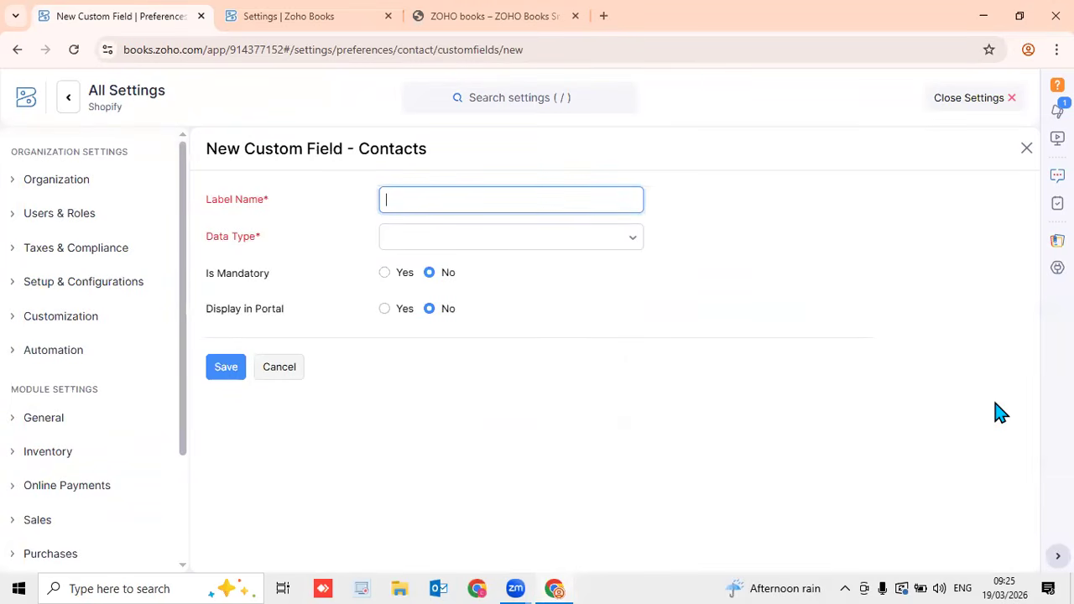
{"action": "type", "text": "Province"}
{"action": "left_click", "coordinate": [567, 238]}
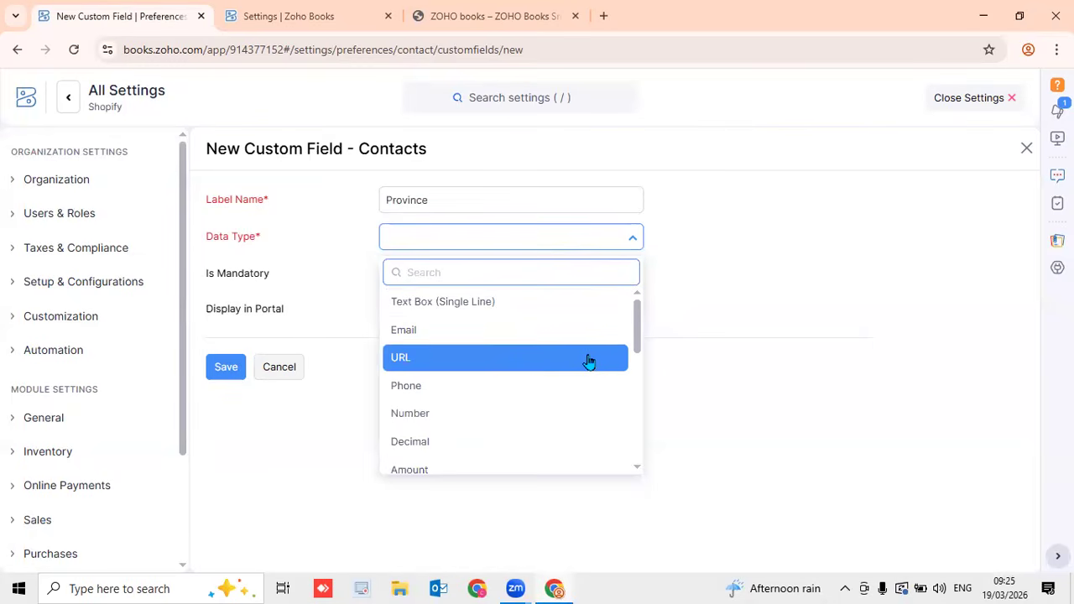
{"action": "mouse_move", "coordinate": [637, 332]}
{"action": "left_mouse_down"}
{"action": "mouse_move", "coordinate": [636, 407]}
{"action": "mouse_move", "coordinate": [637, 312]}
{"action": "left_mouse_up"}
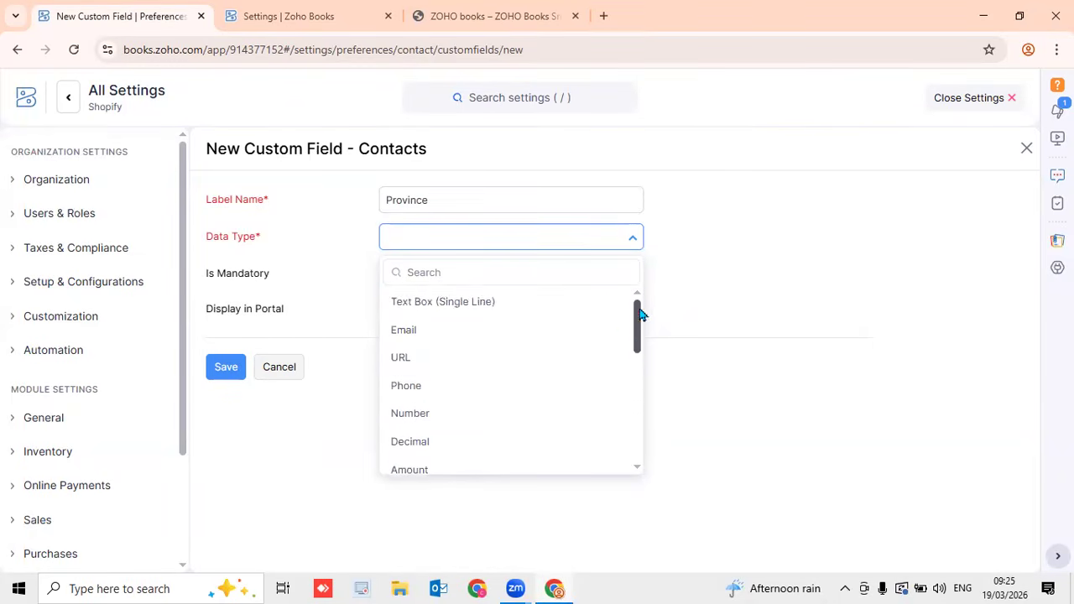
{"action": "left_click", "coordinate": [528, 311]}
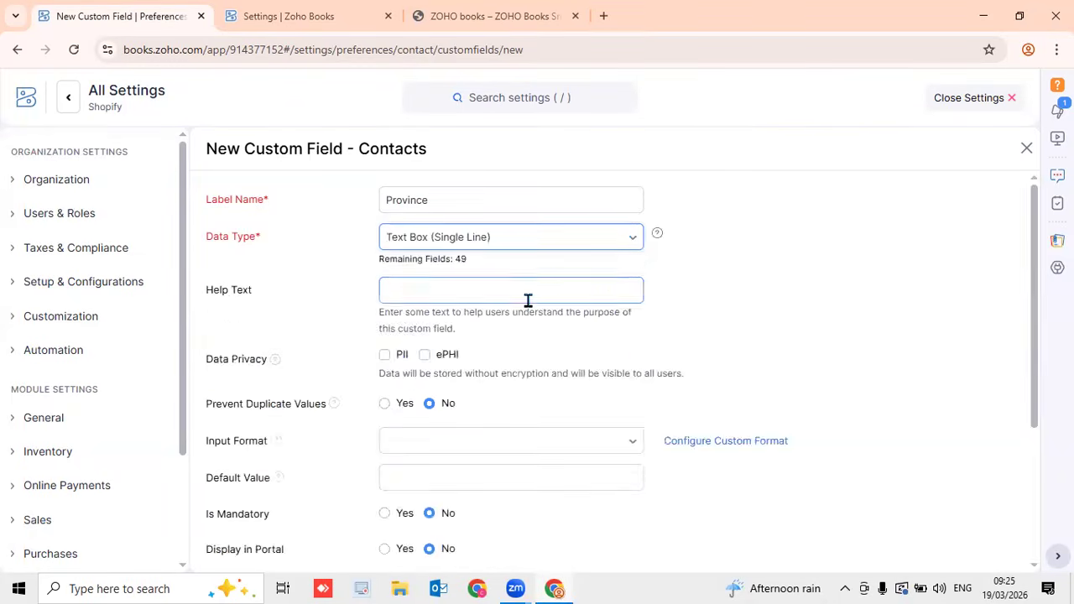
Change the Province data type to Dropdown
{"action": "left_click", "coordinate": [547, 243]}
{"action": "scroll", "coordinate": [515, 402], "scroll_direction": "down", "scroll_amount": 2}
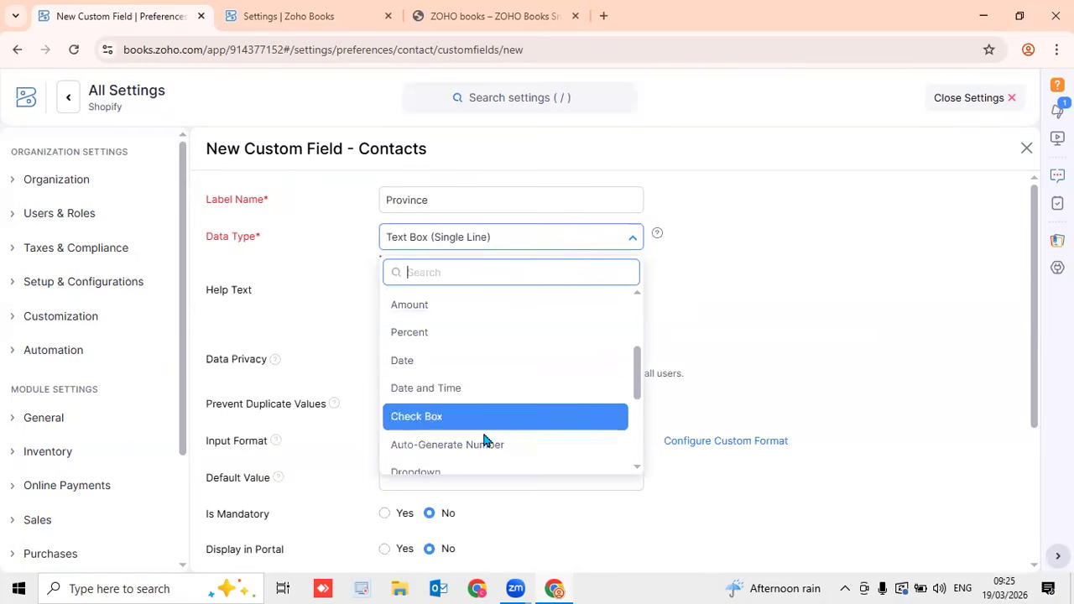
{"action": "left_click_drag", "start_coordinate": [637, 389], "coordinate": [637, 403]}
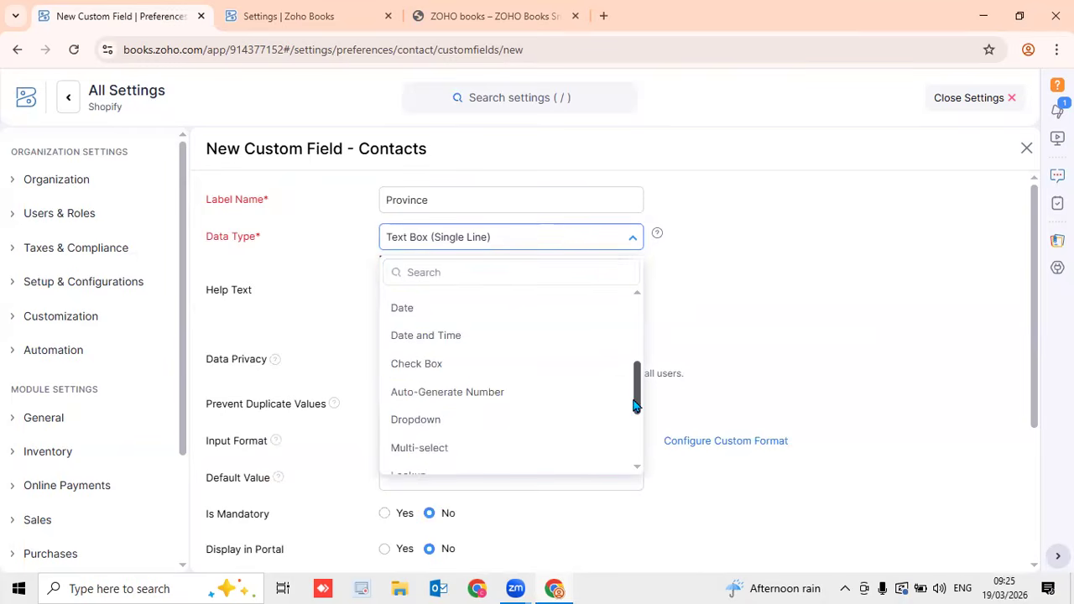
{"action": "left_click", "coordinate": [507, 431]}
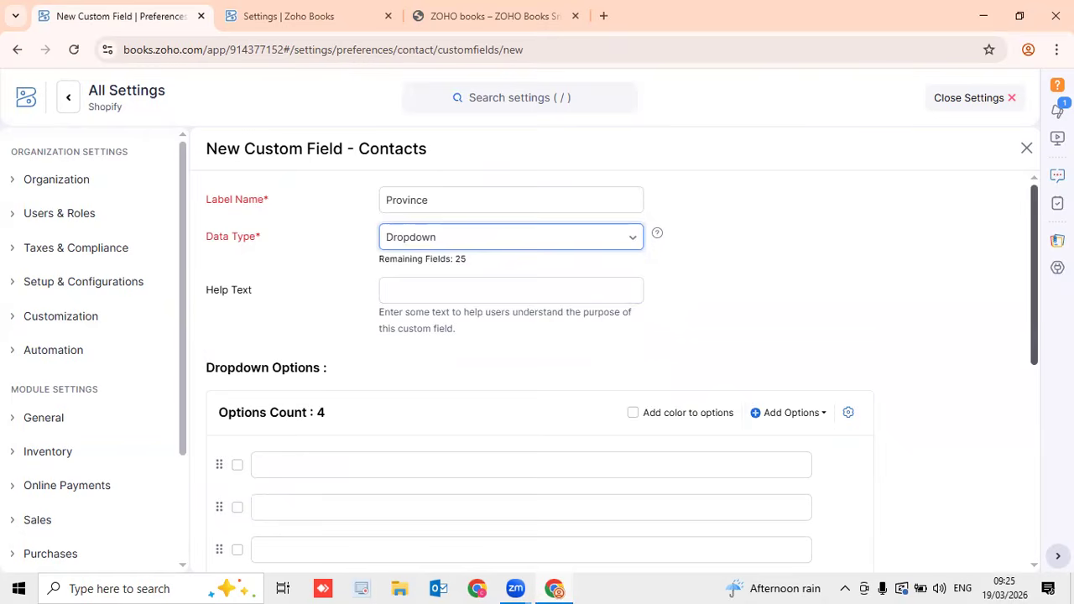
{"action": "scroll", "coordinate": [1030, 361], "scroll_direction": "down", "scroll_amount": 1}
{"action": "scroll", "coordinate": [622, 372], "scroll_direction": "down", "scroll_amount": 1}
Enter the dropdown options Western, Central, Southern and North
{"action": "left_click", "coordinate": [375, 410]}
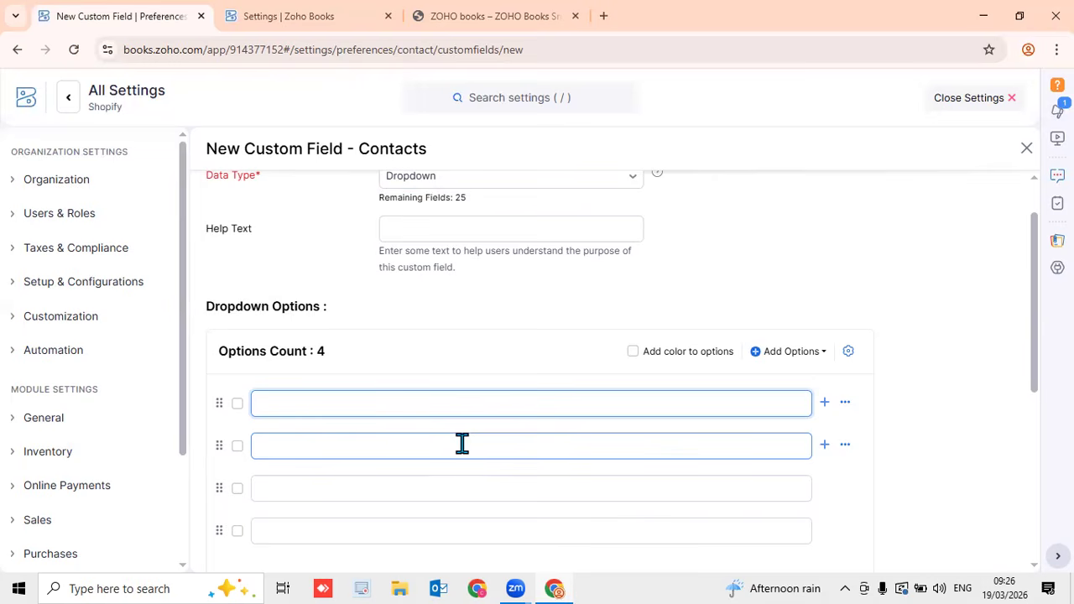
{"action": "type", "text": "Western"}
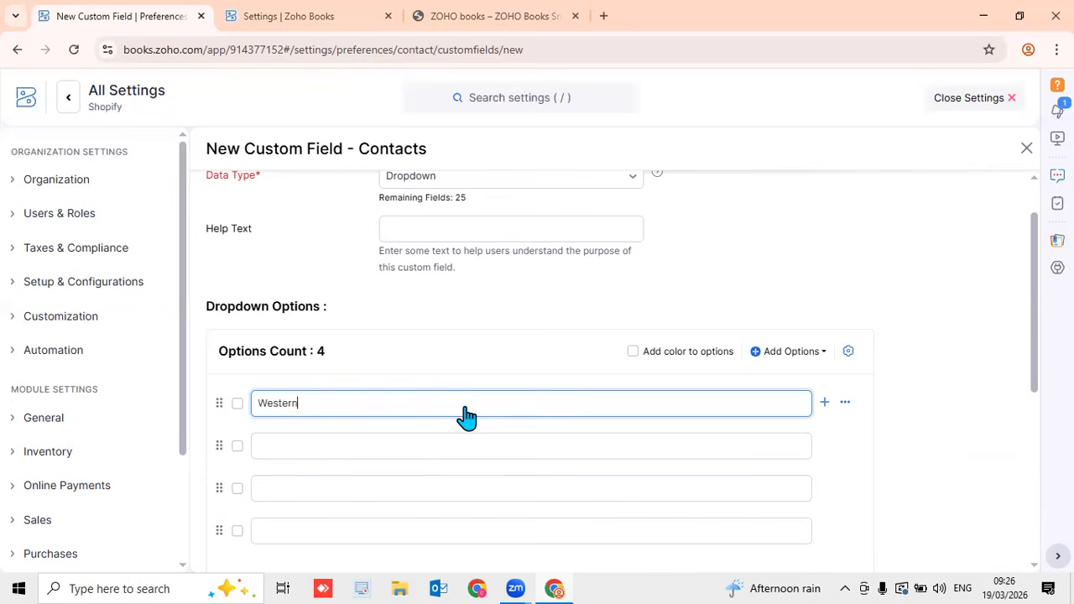
{"action": "key", "text": "Tab"}
{"action": "key", "text": "Tab"}
{"action": "key", "text": "Tab"}
{"action": "type", "text": "Ce"}
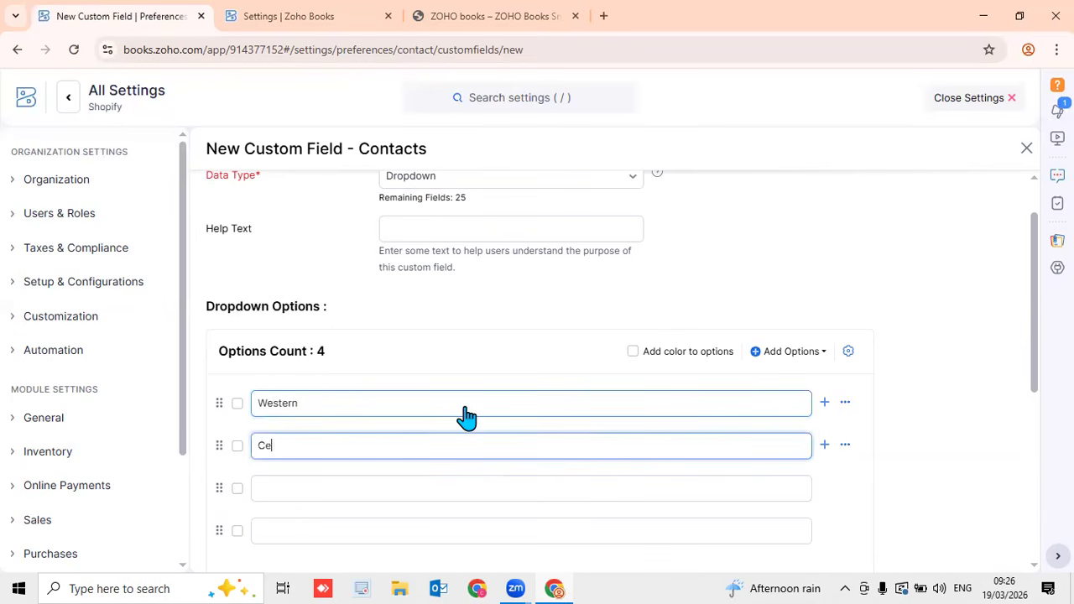
{"action": "type", "text": "ntral"}
{"action": "left_click", "coordinate": [484, 486]}
{"action": "type", "text": "Southern"}
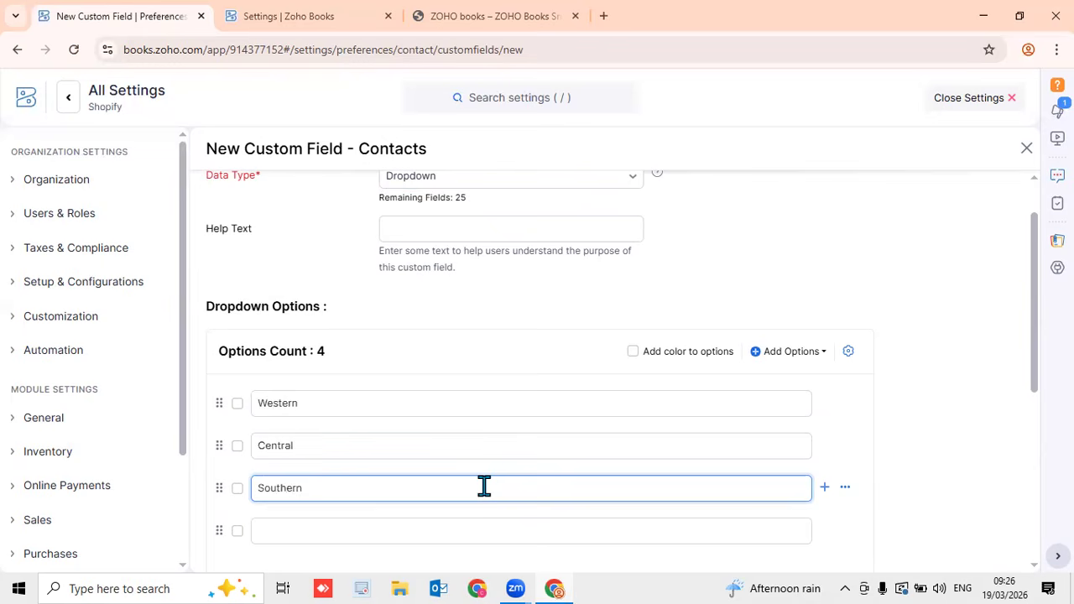
{"action": "key", "text": "Tab"}
{"action": "type", "text": "No"}
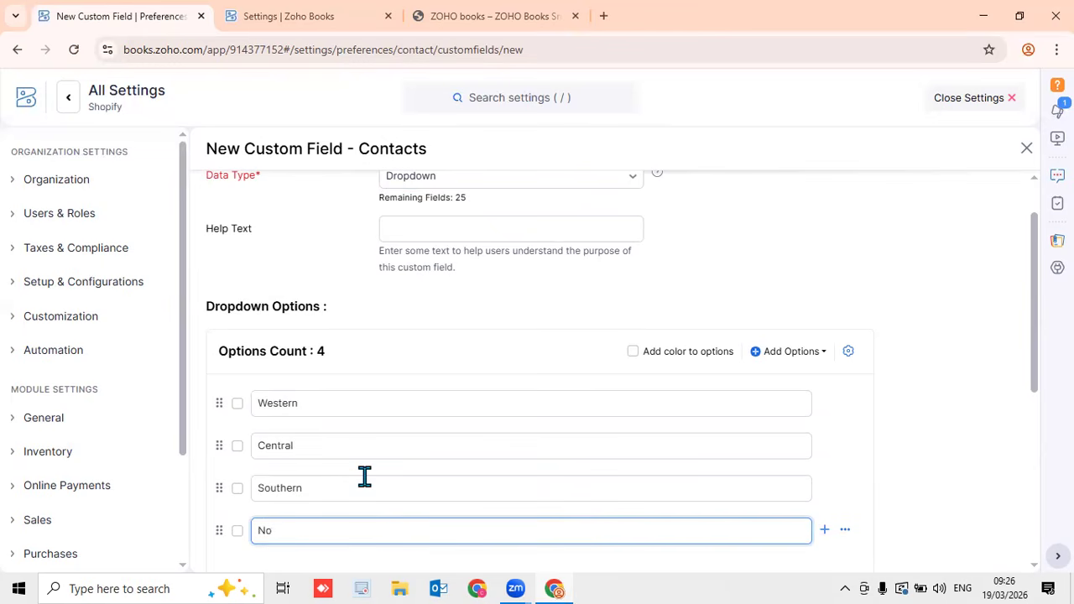
{"action": "type", "text": "rth"}
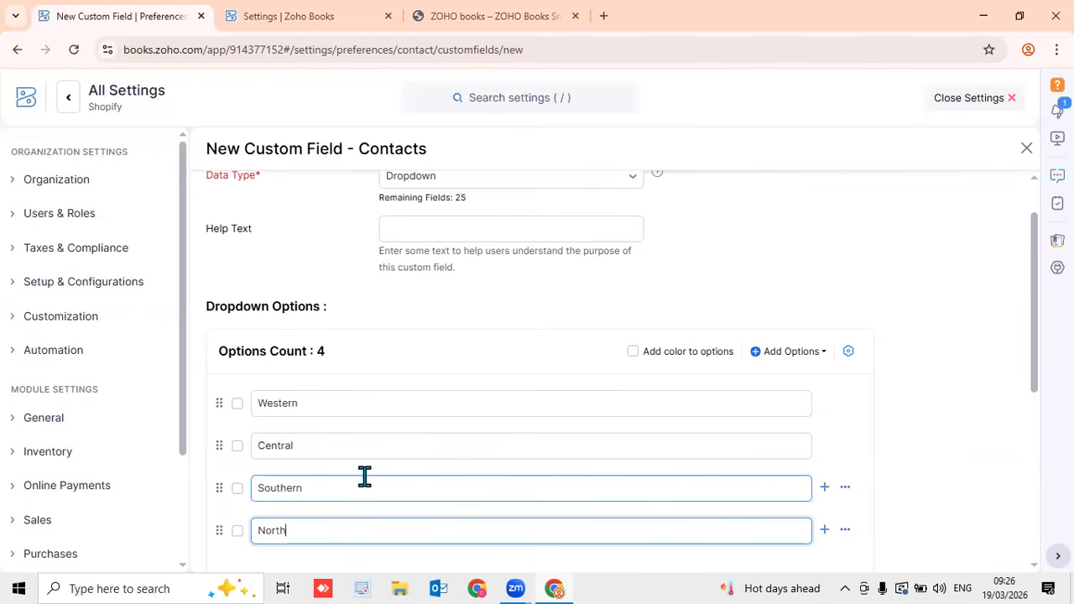
Add three more empty option rows and set Province to display in the portal
{"action": "scroll", "coordinate": [401, 420], "scroll_direction": "down", "scroll_amount": 4}
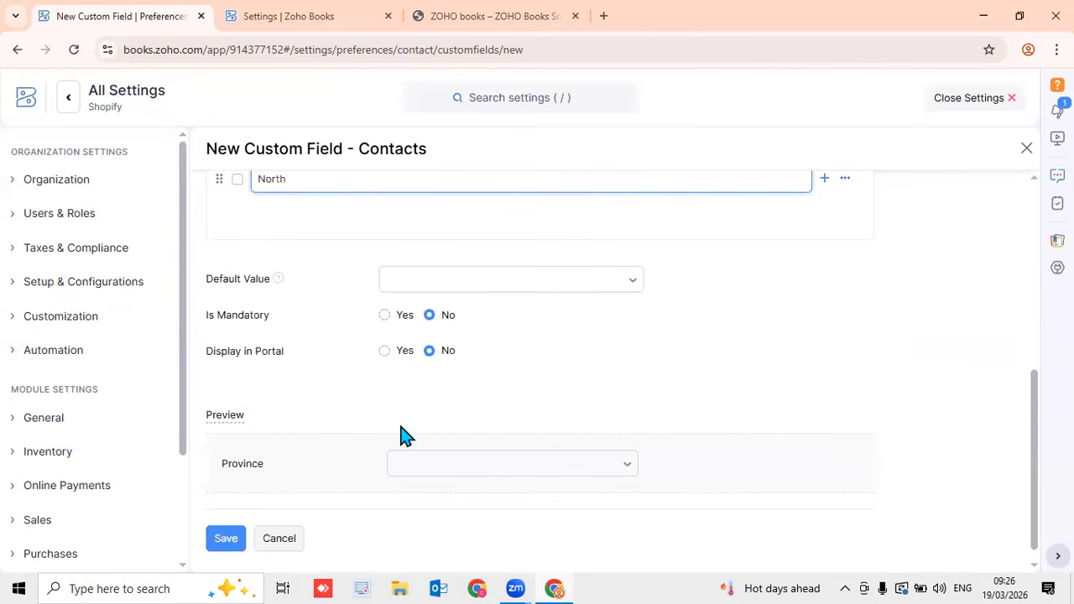
{"action": "left_click_drag", "start_coordinate": [1036, 409], "coordinate": [1036, 353]}
{"action": "left_click", "coordinate": [826, 351]}
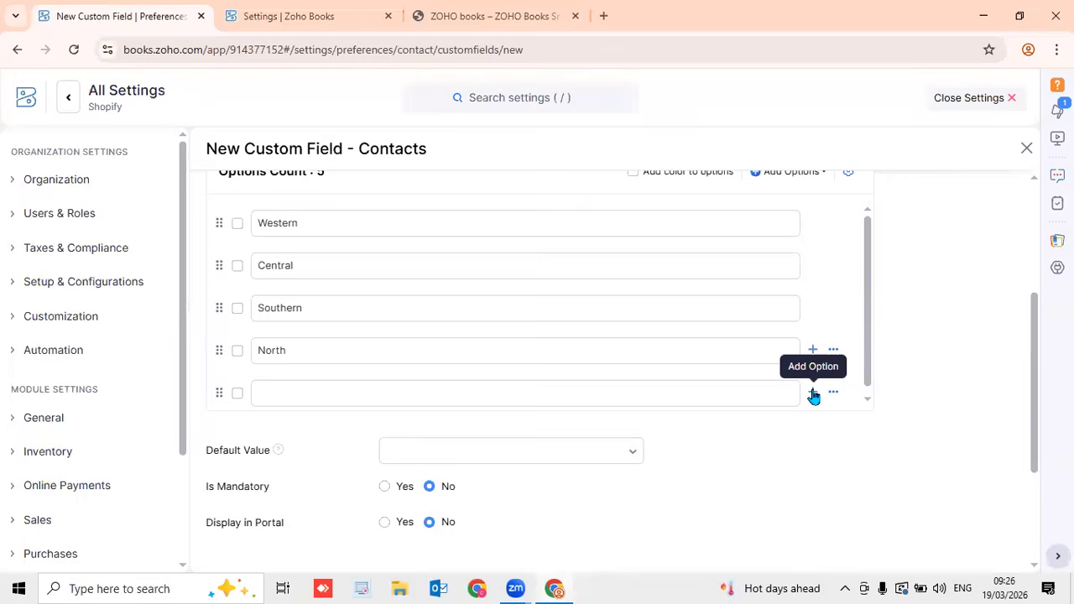
{"action": "left_click", "coordinate": [813, 396]}
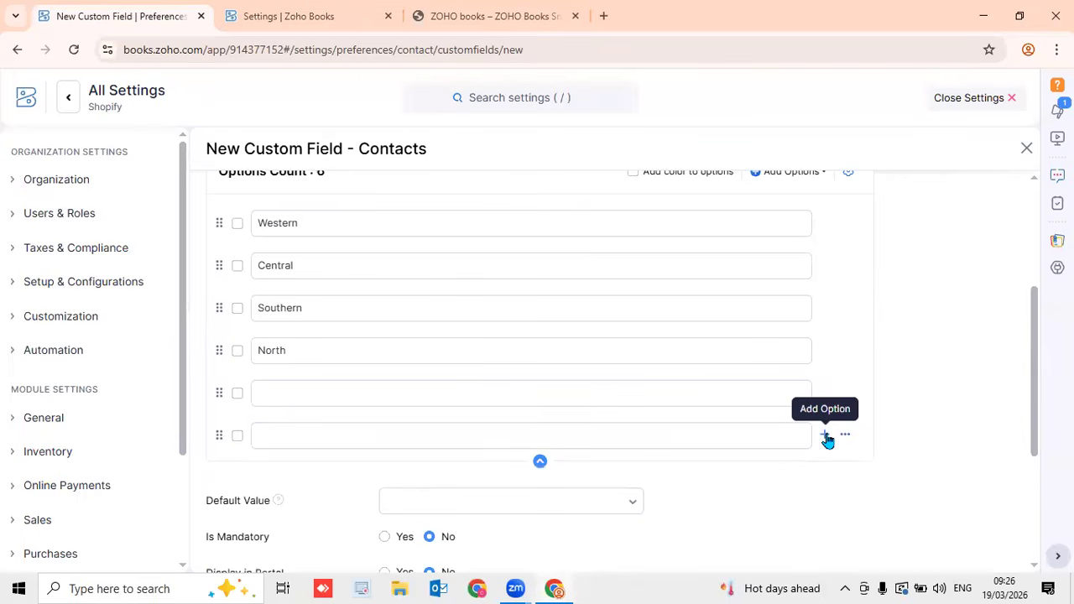
{"action": "left_click", "coordinate": [828, 438]}
{"action": "left_click", "coordinate": [679, 446]}
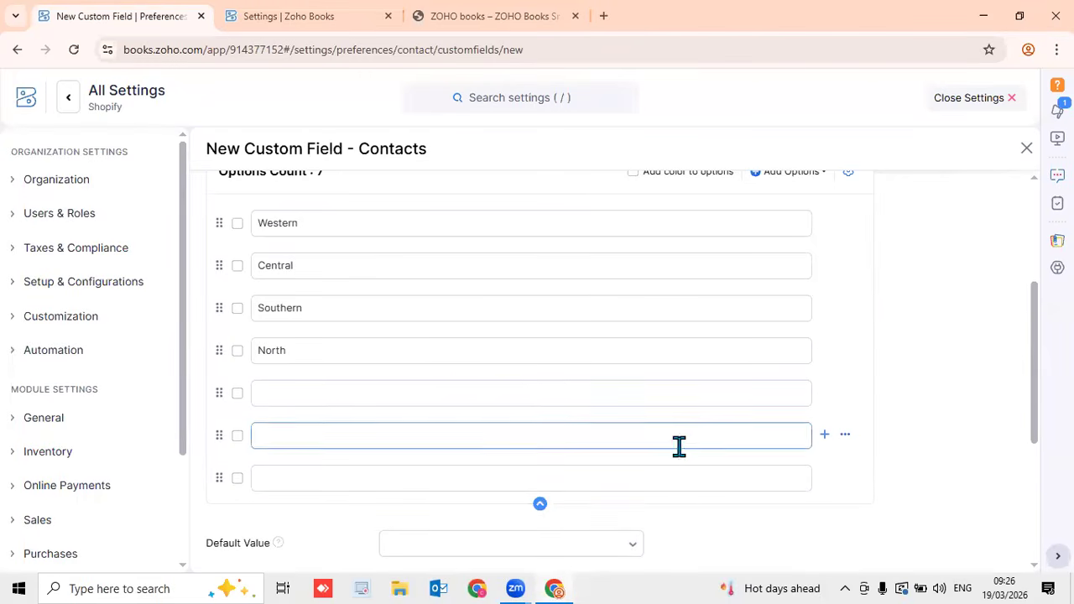
{"action": "scroll", "coordinate": [680, 450], "scroll_direction": "down", "scroll_amount": 3}
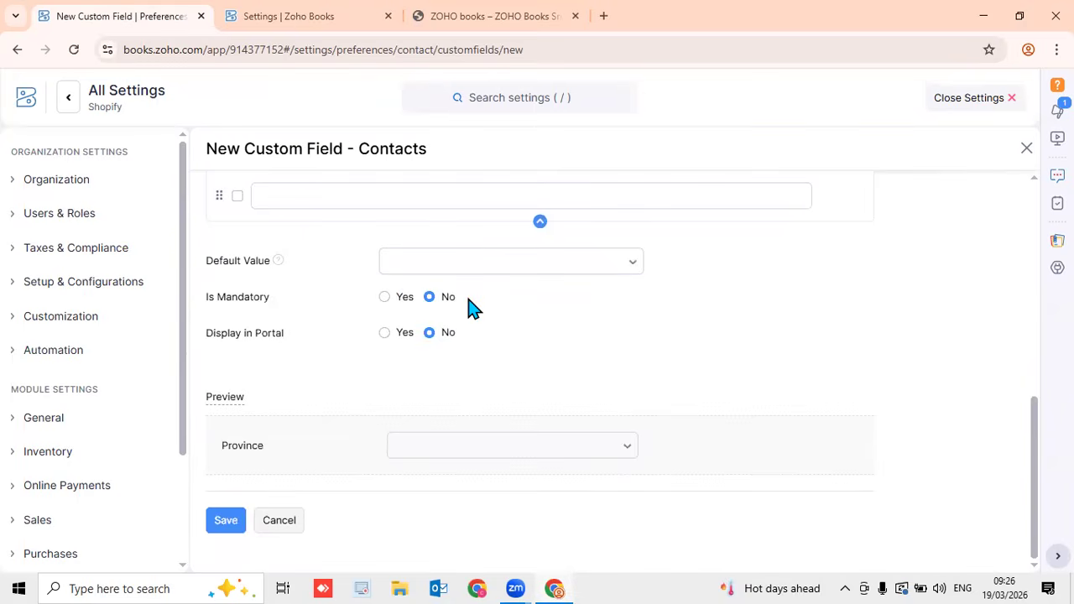
{"action": "left_click", "coordinate": [385, 332]}
Save the Province field and view the custom fields on the New Customer form
{"action": "left_click", "coordinate": [227, 522]}
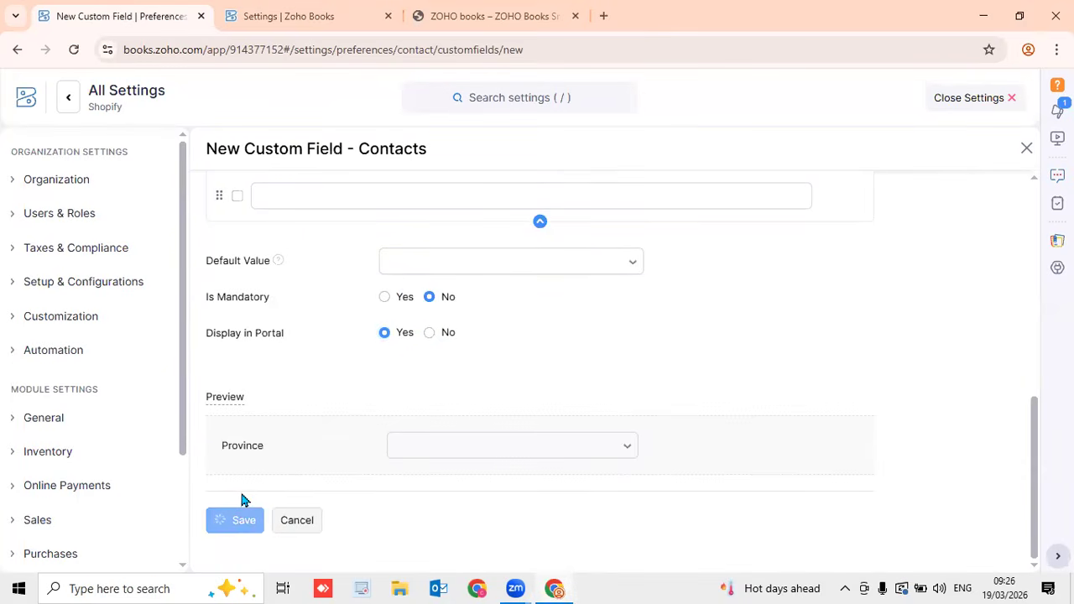
{"action": "left_click", "coordinate": [969, 98]}
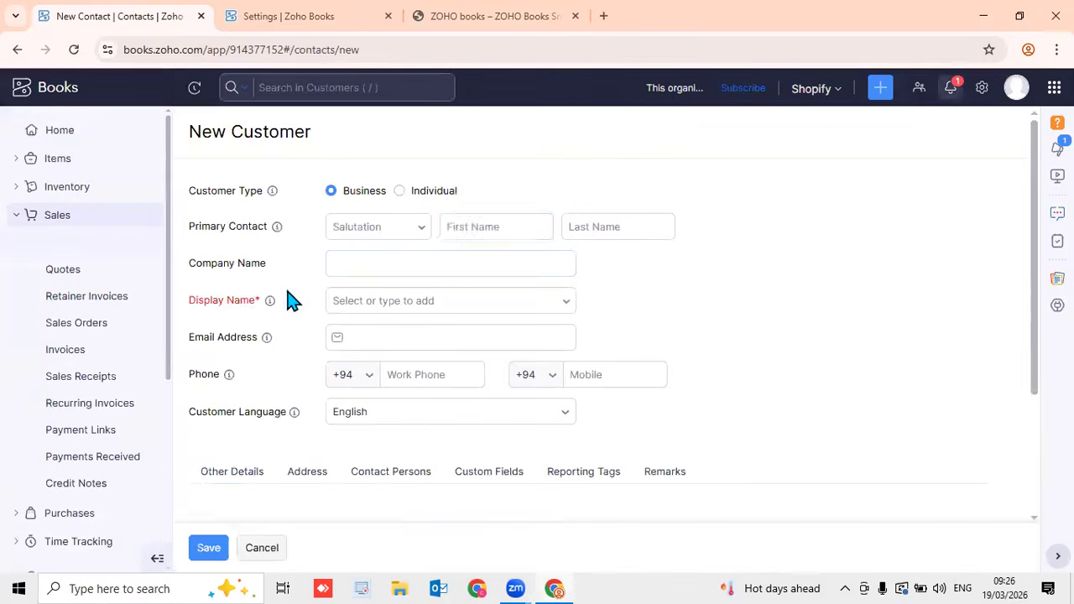
{"action": "scroll", "coordinate": [873, 299], "scroll_direction": "down", "scroll_amount": 5}
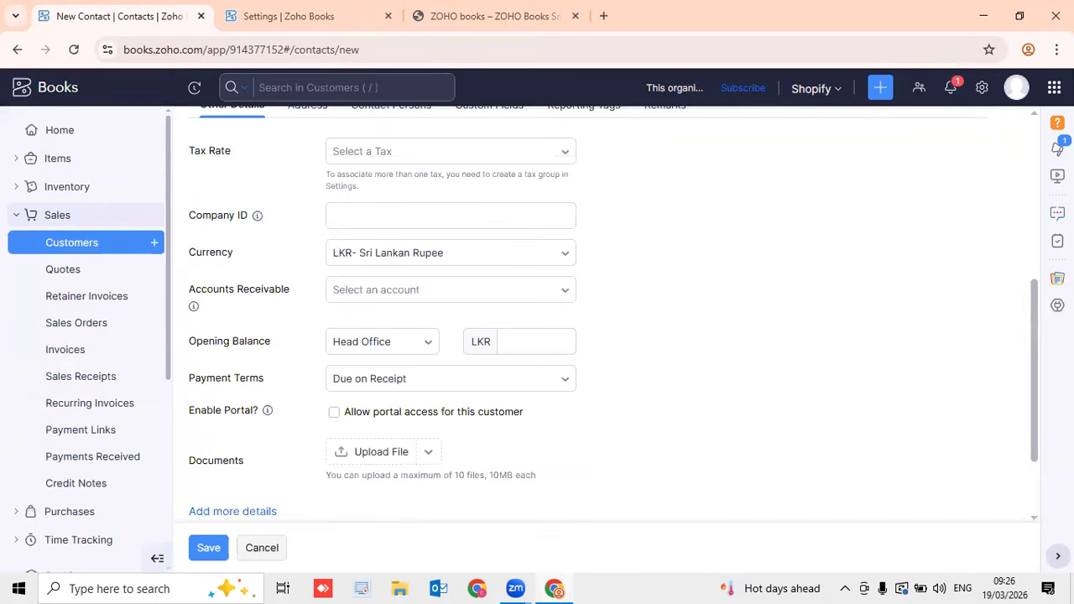
{"action": "scroll", "coordinate": [878, 297], "scroll_direction": "up", "scroll_amount": 3}
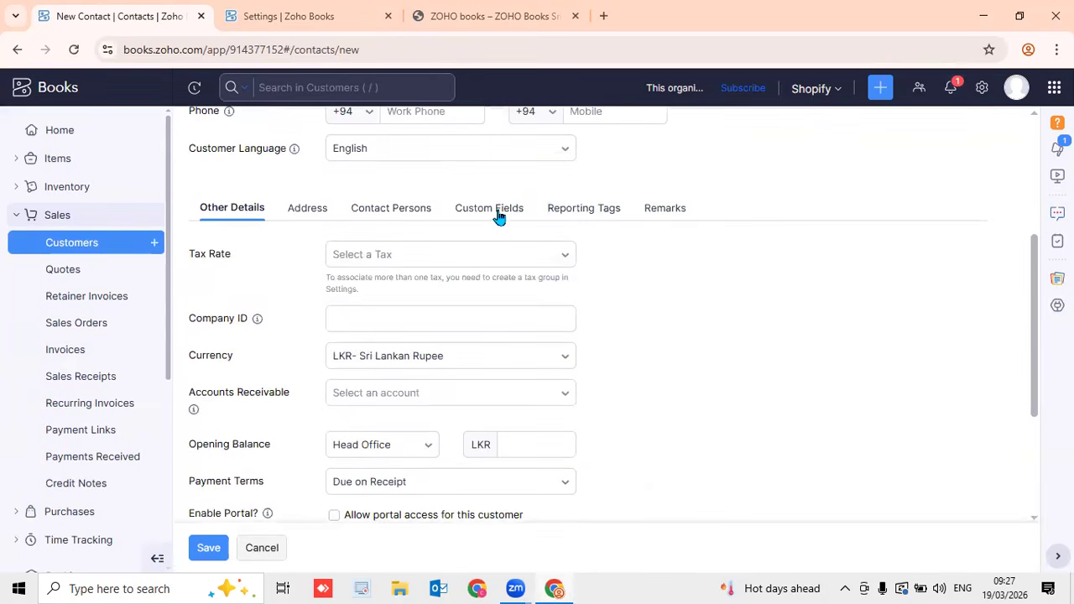
{"action": "left_click", "coordinate": [499, 214]}
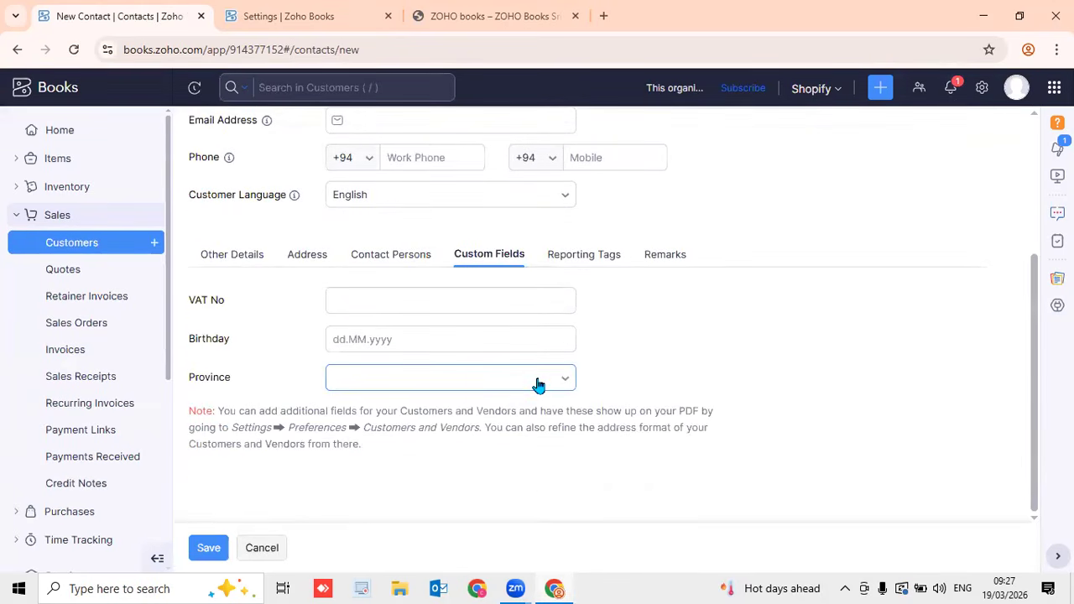
Try the custom fields with Birthday 19.03.2026 and Province Central, then return to field customization
{"action": "left_click", "coordinate": [420, 310]}
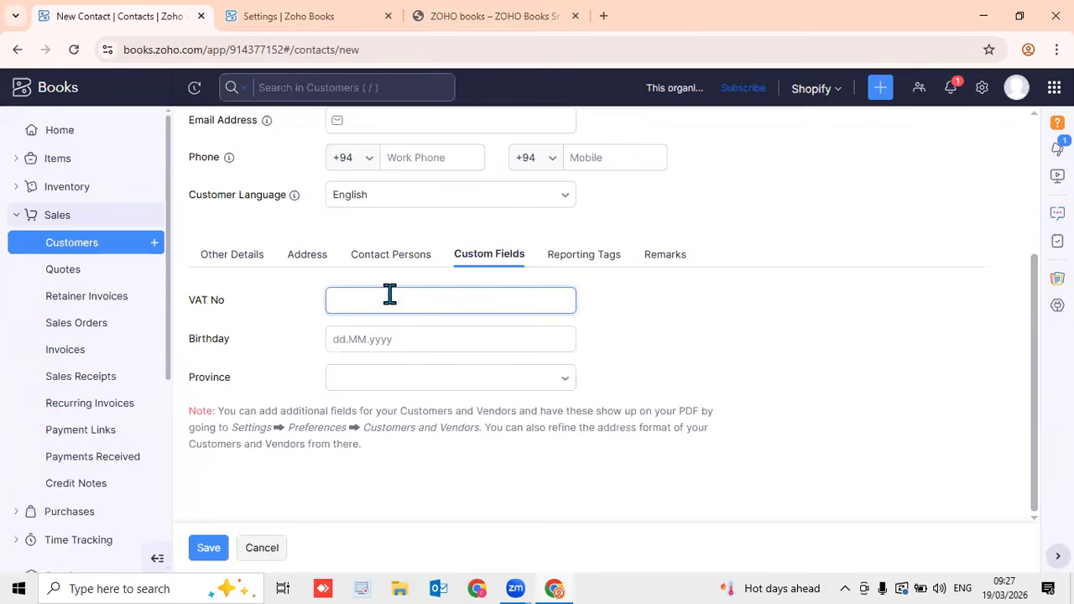
{"action": "left_click", "coordinate": [415, 338]}
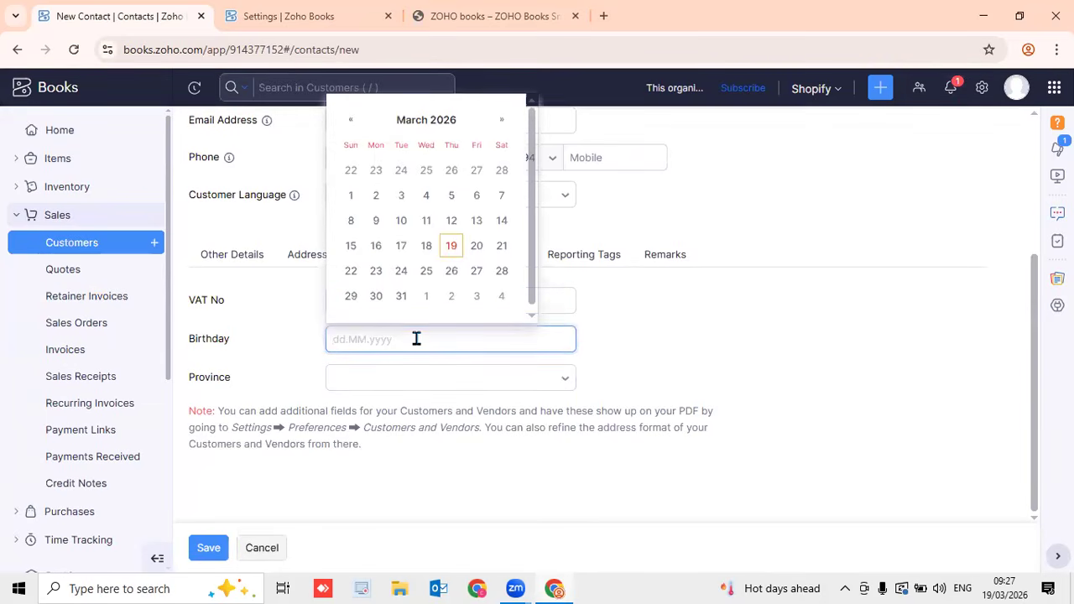
{"action": "left_click", "coordinate": [450, 246]}
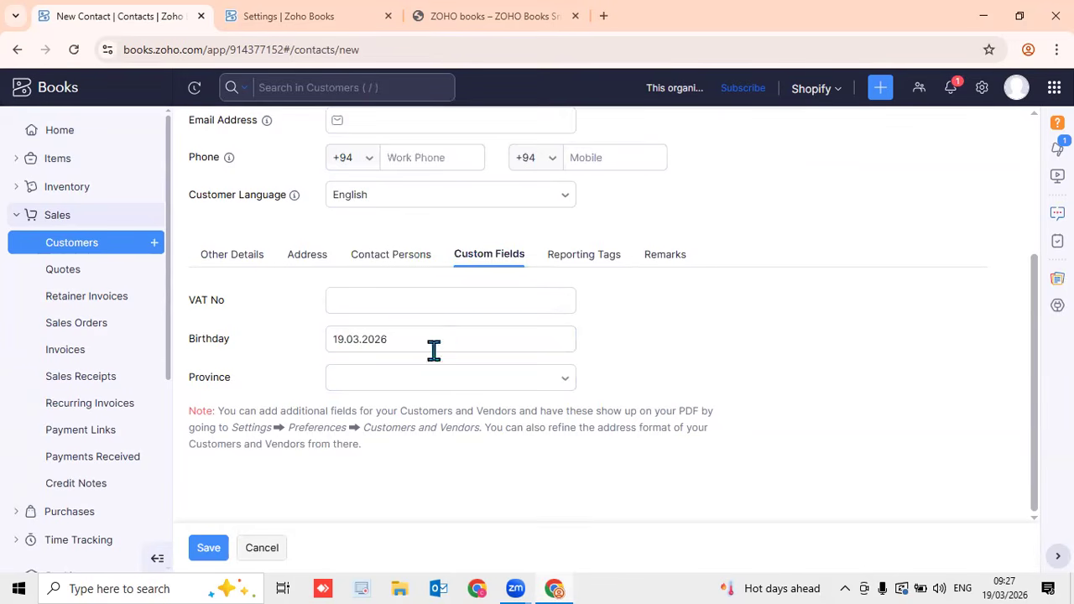
{"action": "left_click", "coordinate": [422, 383]}
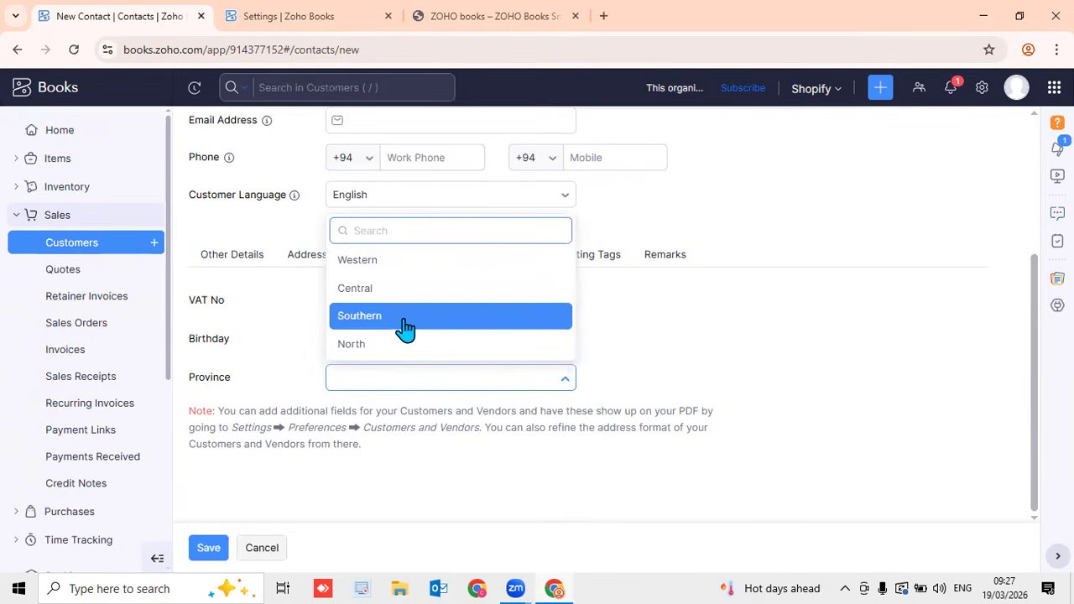
{"action": "left_click", "coordinate": [395, 290]}
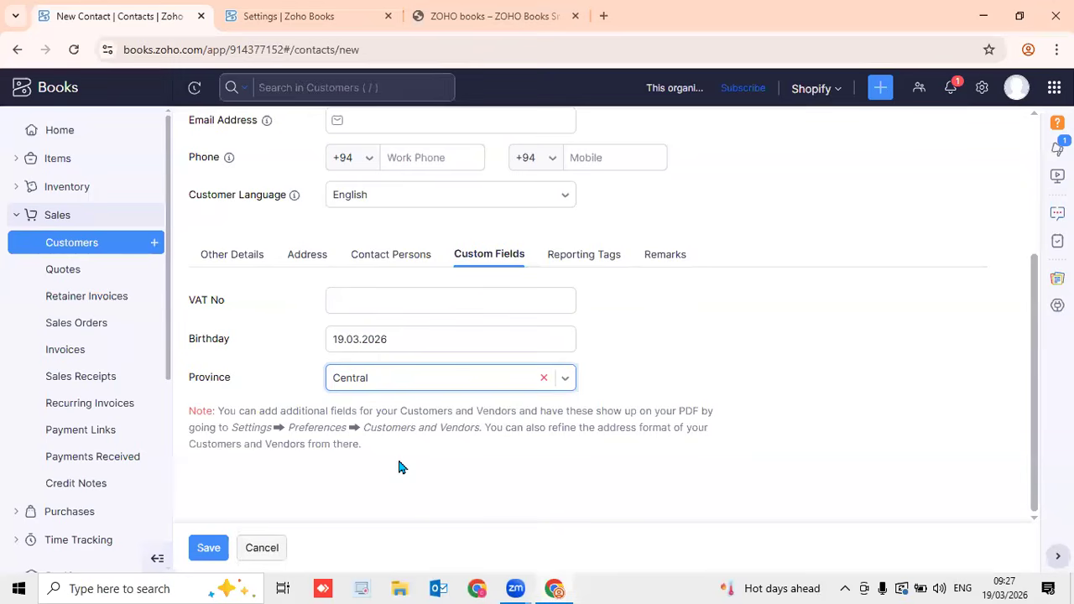
{"action": "key", "text": "alt+Left"}
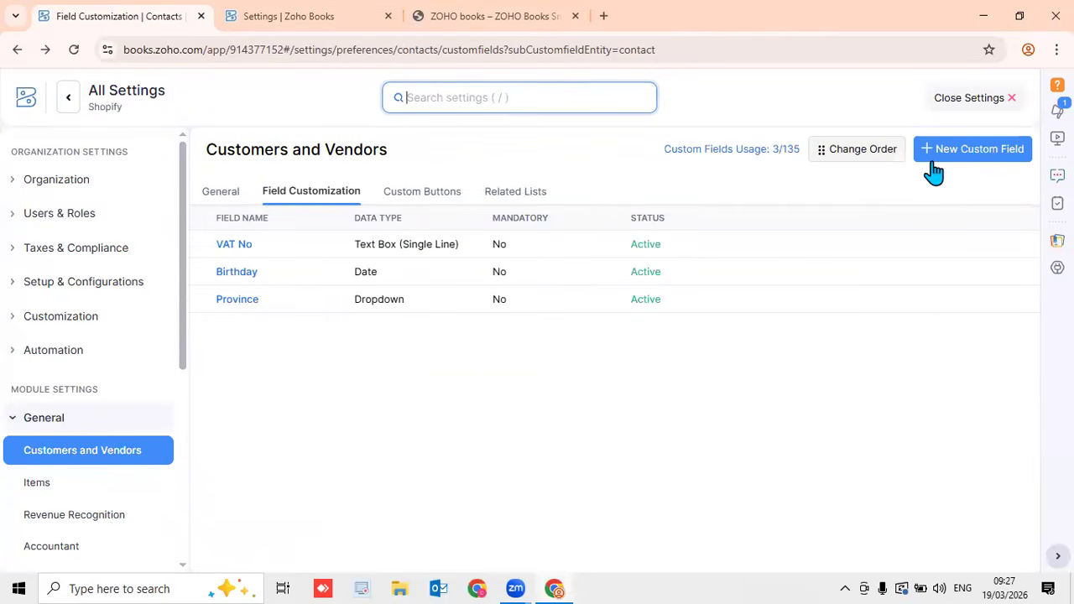
Close the settings to reach the All Invoices list, then switch over to Zoom
{"action": "left_click", "coordinate": [956, 97]}
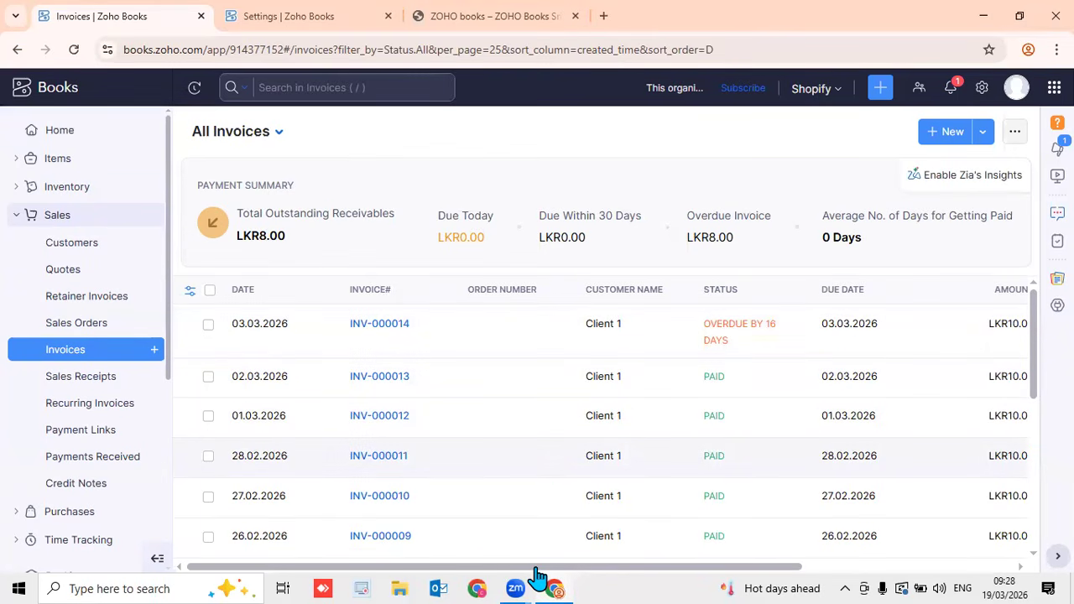
{"action": "left_click", "coordinate": [515, 587]}
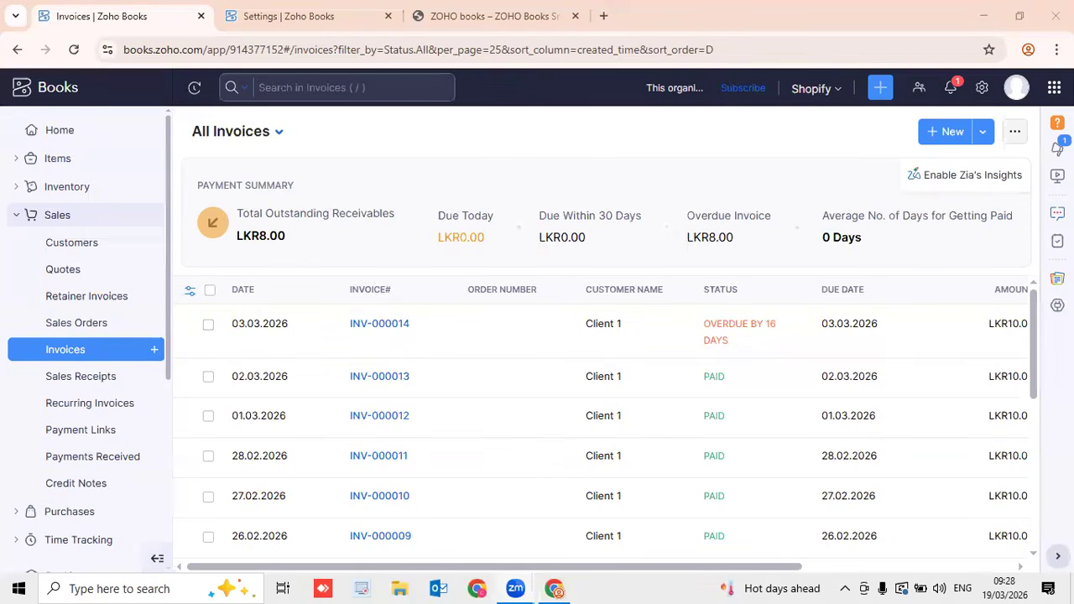
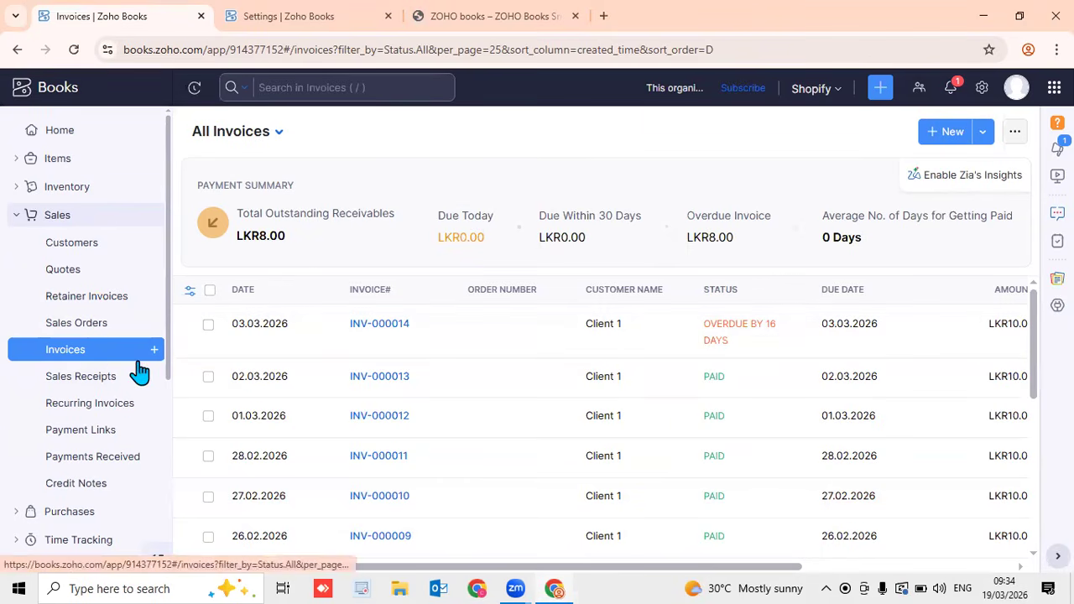
Expand Purchases in the sidebar and start a new vendor from Vendors
{"action": "scroll", "coordinate": [138, 372], "scroll_direction": "down", "scroll_amount": 4}
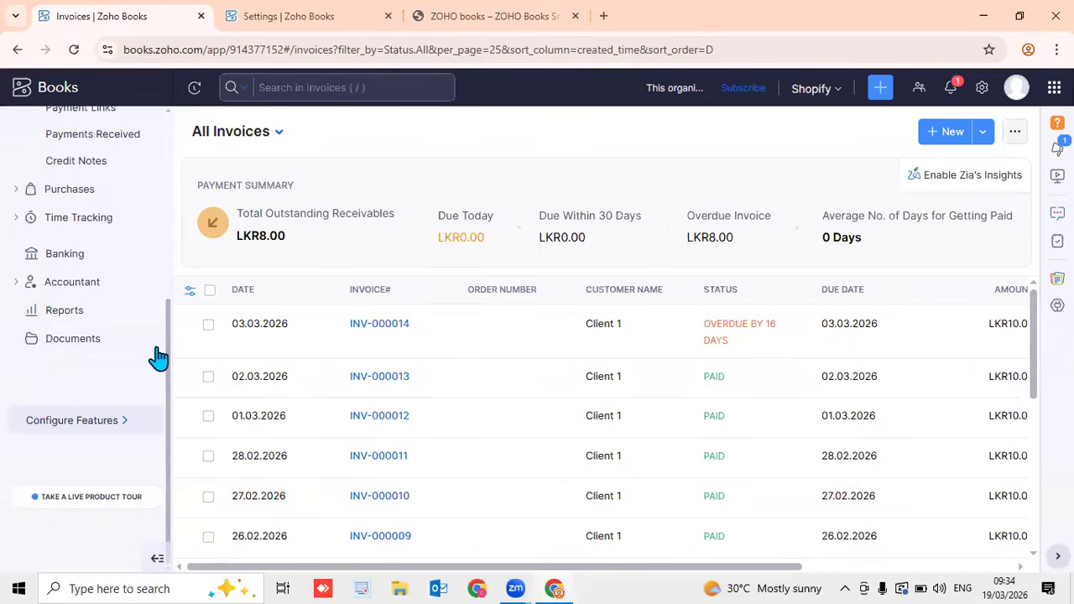
{"action": "left_click_drag", "start_coordinate": [168, 359], "coordinate": [176, 201]}
{"action": "left_click", "coordinate": [92, 229]}
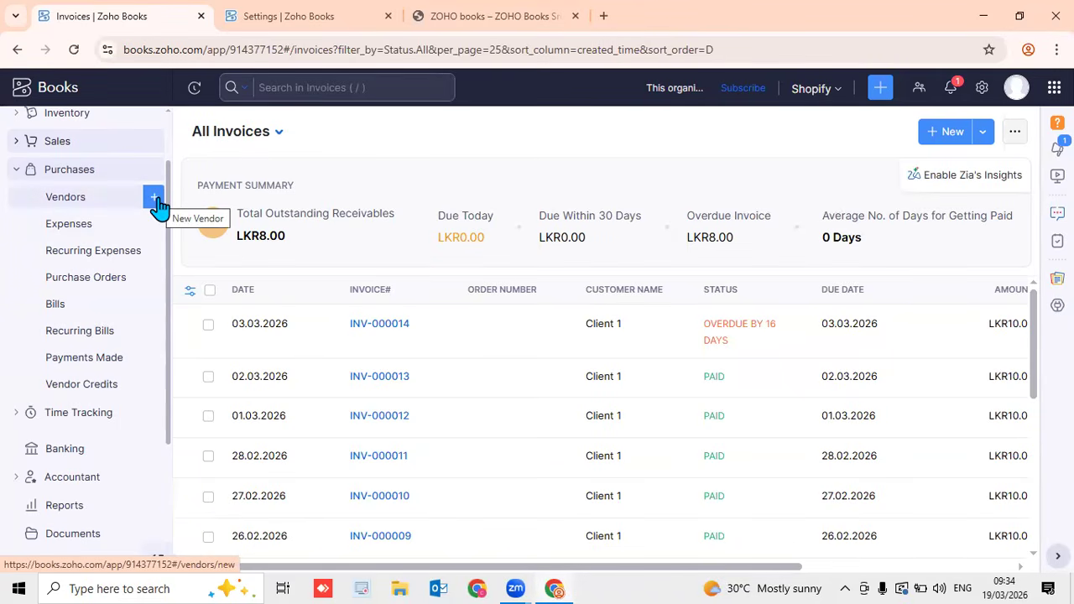
{"action": "left_click", "coordinate": [156, 202]}
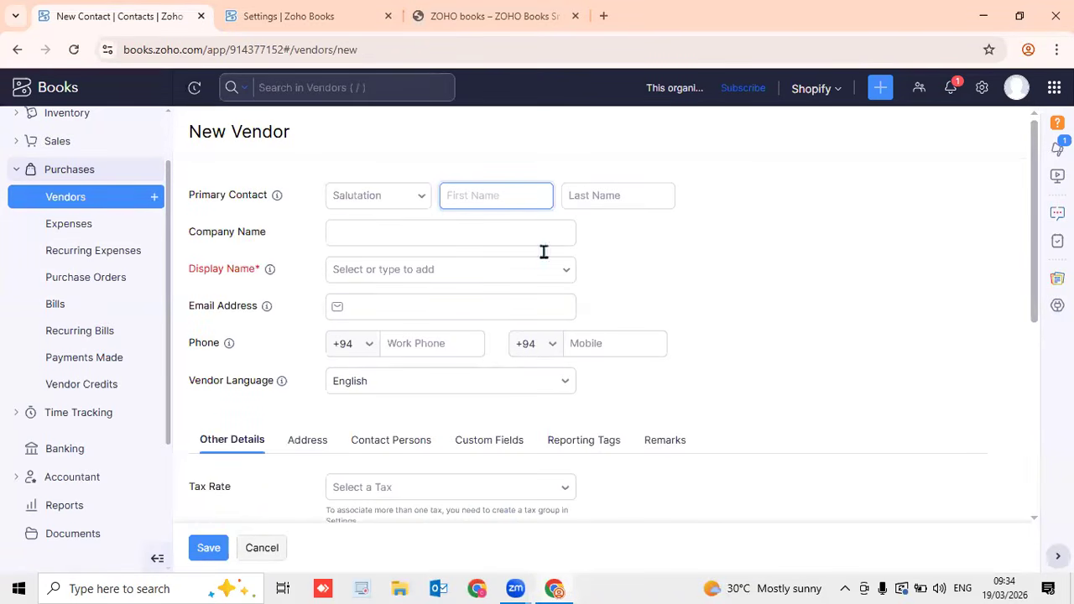
Set salutation Mr. and enter the contact's first and last name
{"action": "left_click", "coordinate": [412, 199]}
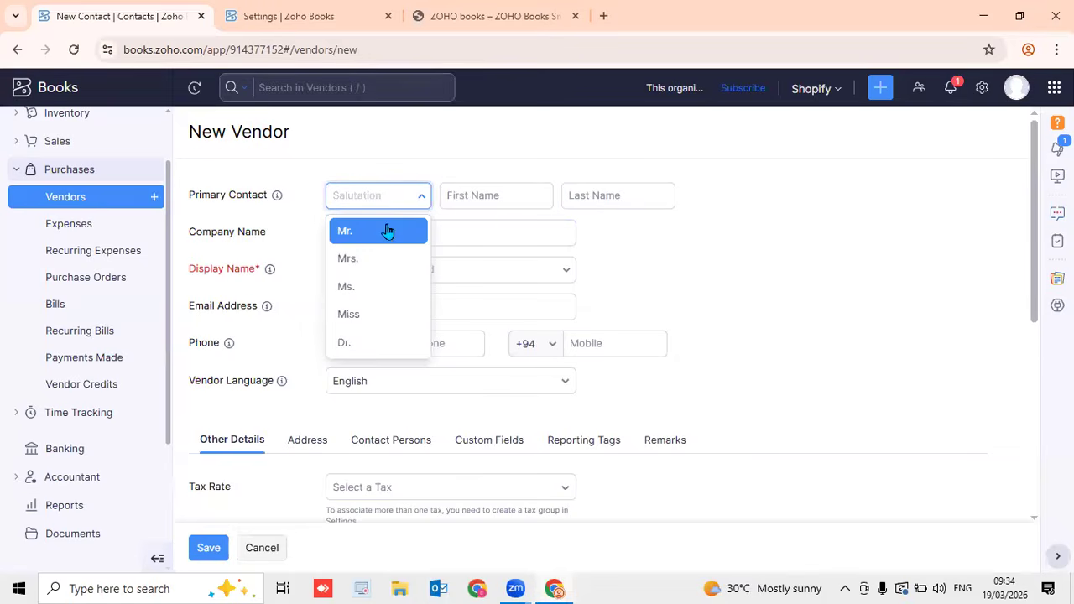
{"action": "left_click", "coordinate": [383, 231]}
{"action": "left_click", "coordinate": [487, 193]}
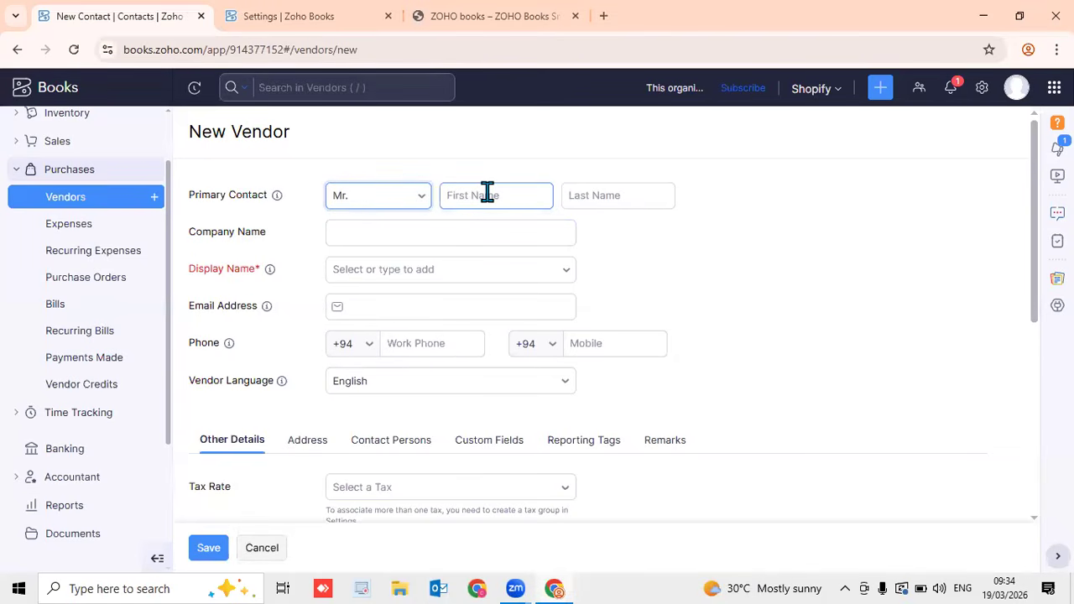
{"action": "left_click", "coordinate": [487, 193]}
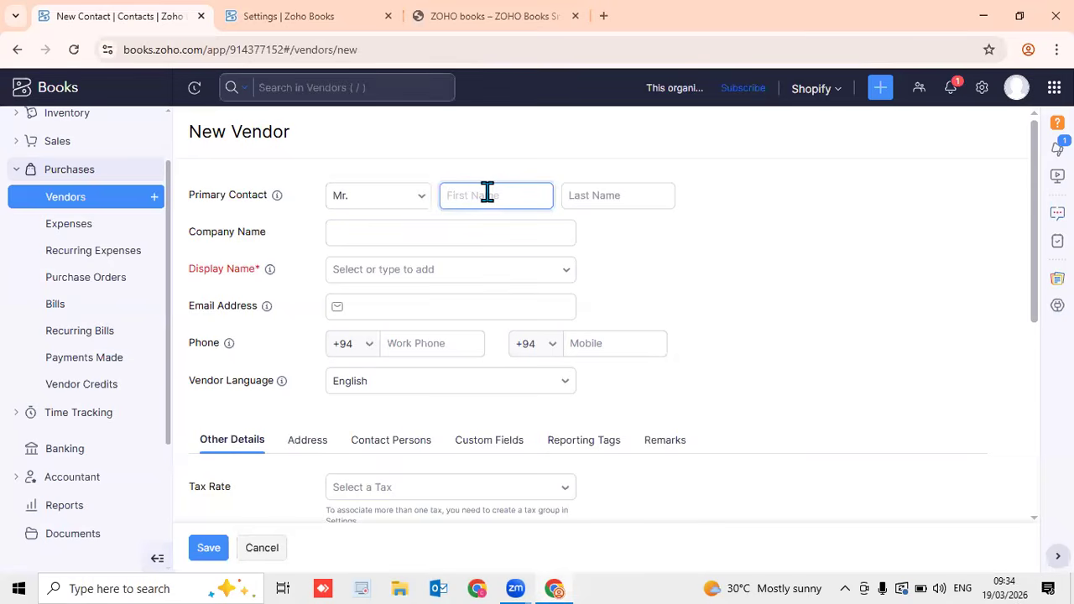
{"action": "left_click", "coordinate": [641, 195]}
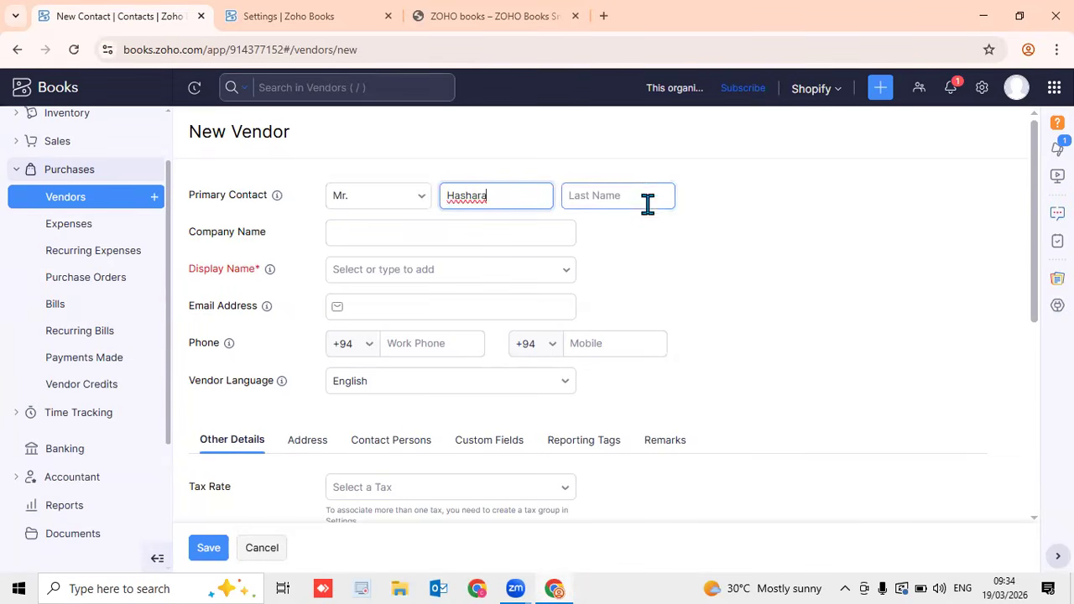
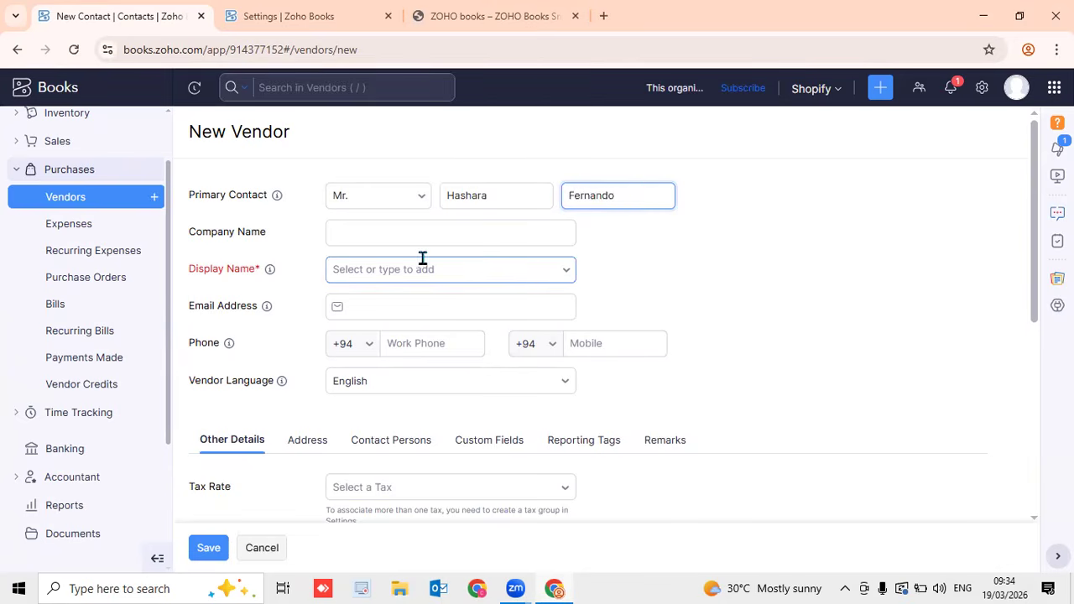
Set display name 'Litro Pvt Ltd' and enter the vendor's e-mail and mobile number
{"action": "left_click", "coordinate": [367, 268]}
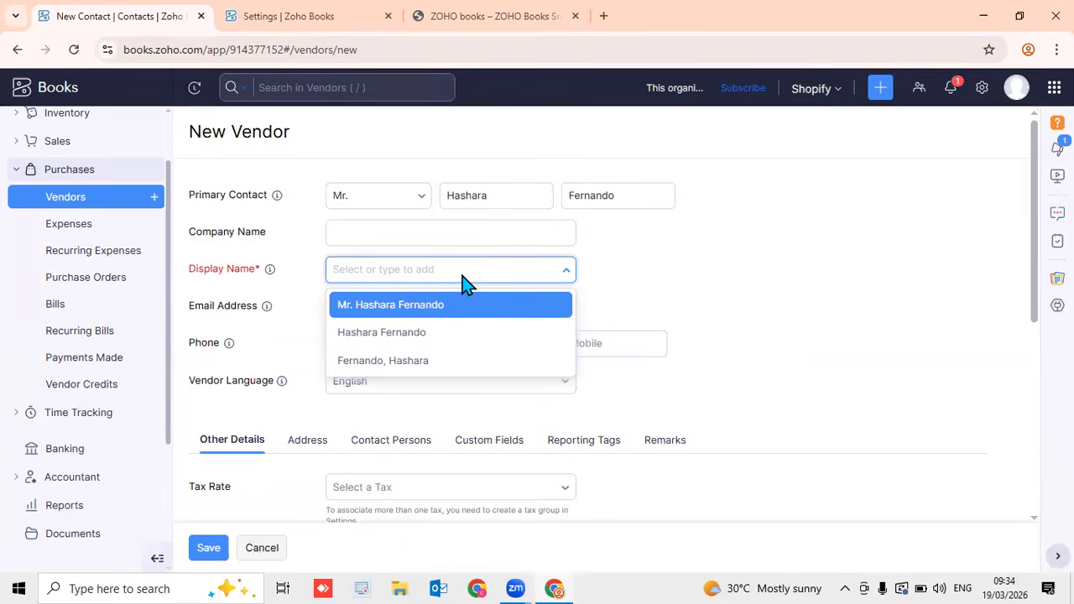
{"action": "left_click", "coordinate": [435, 269]}
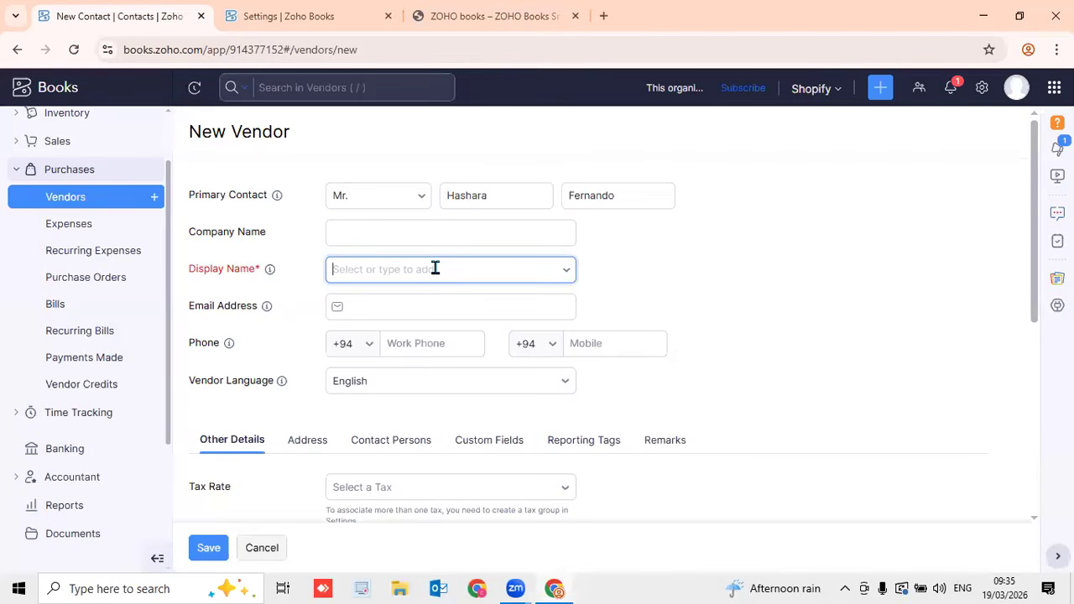
{"action": "type", "text": "Litro Pvt Ltd"}
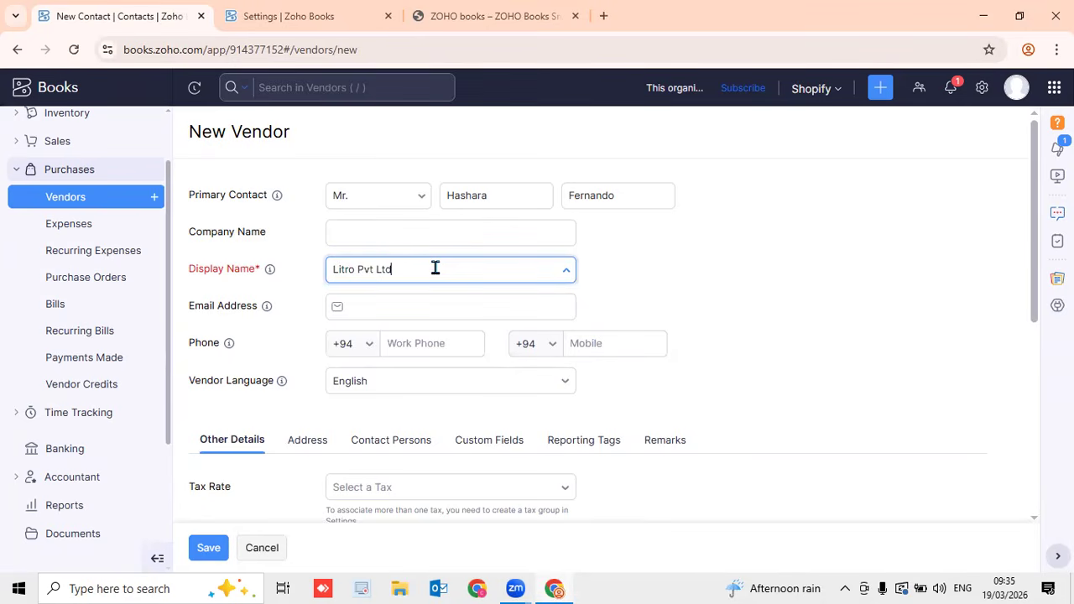
{"action": "left_click", "coordinate": [407, 311]}
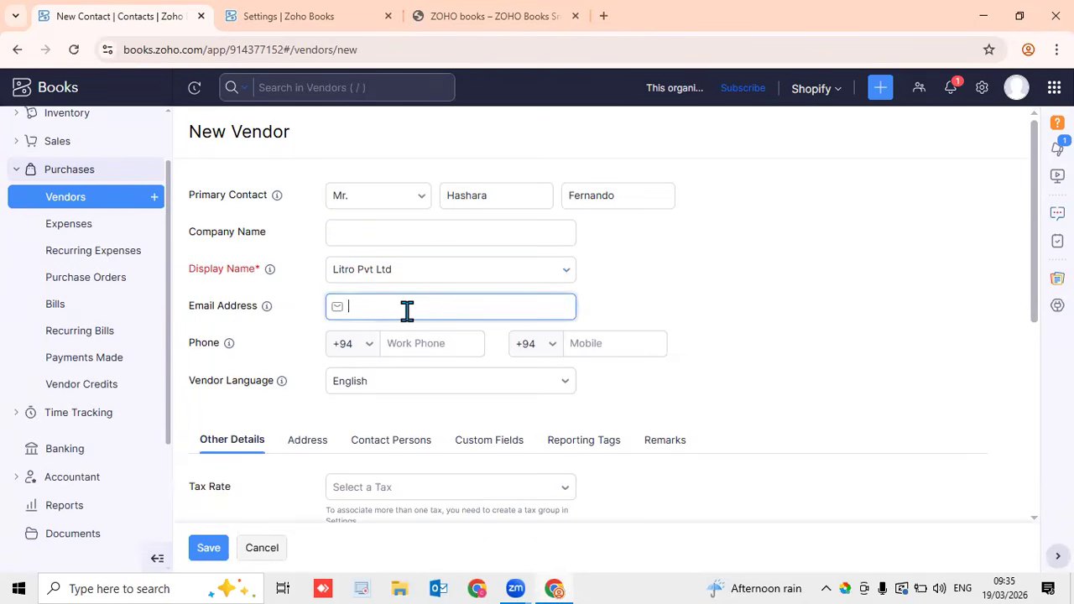
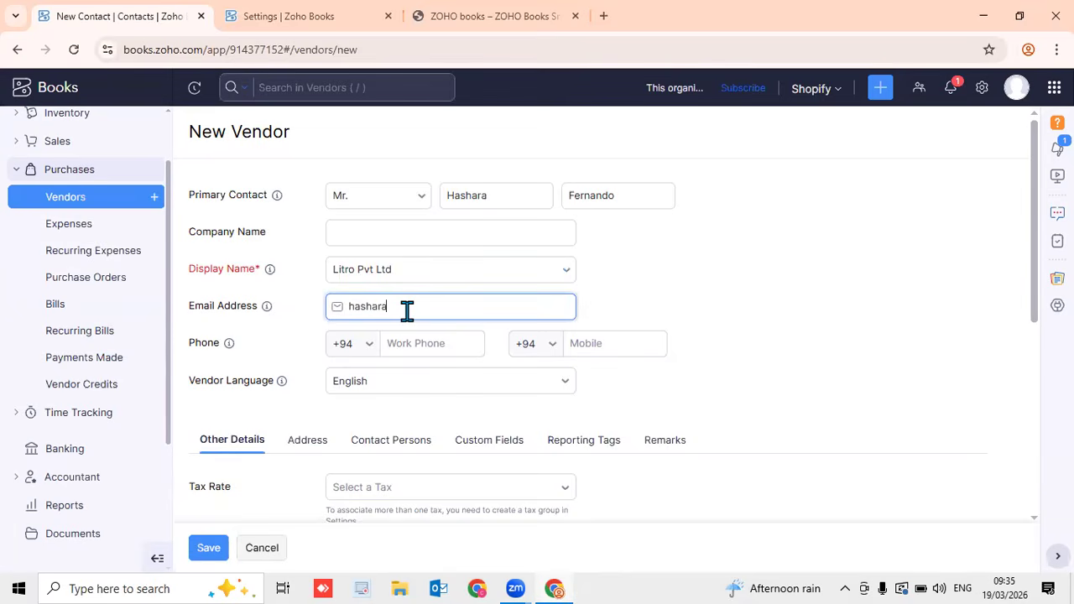
{"action": "left_click", "coordinate": [640, 343]}
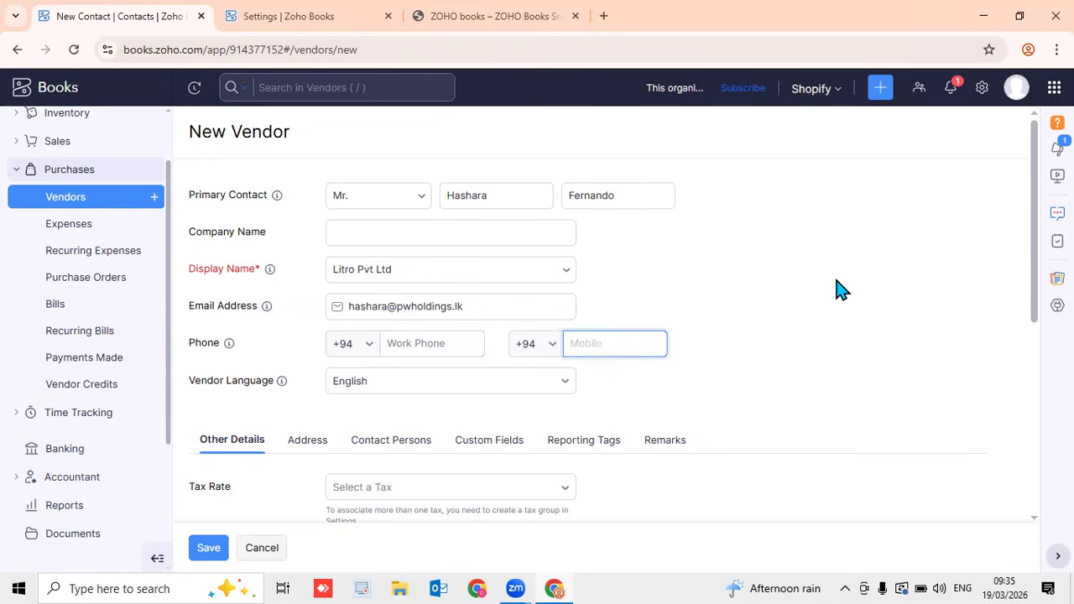
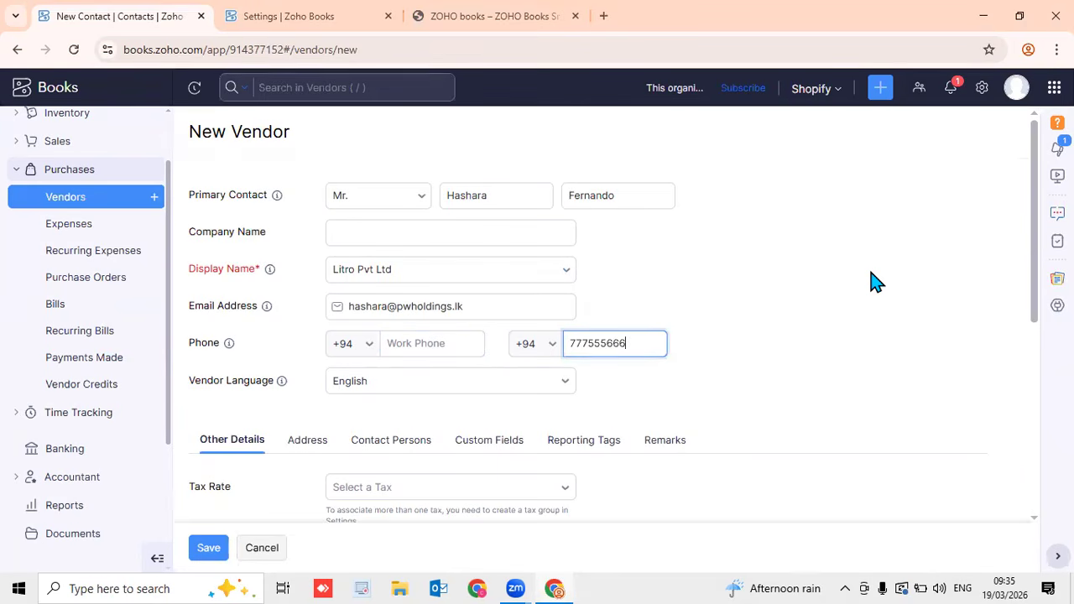
{"action": "left_click", "coordinate": [814, 324]}
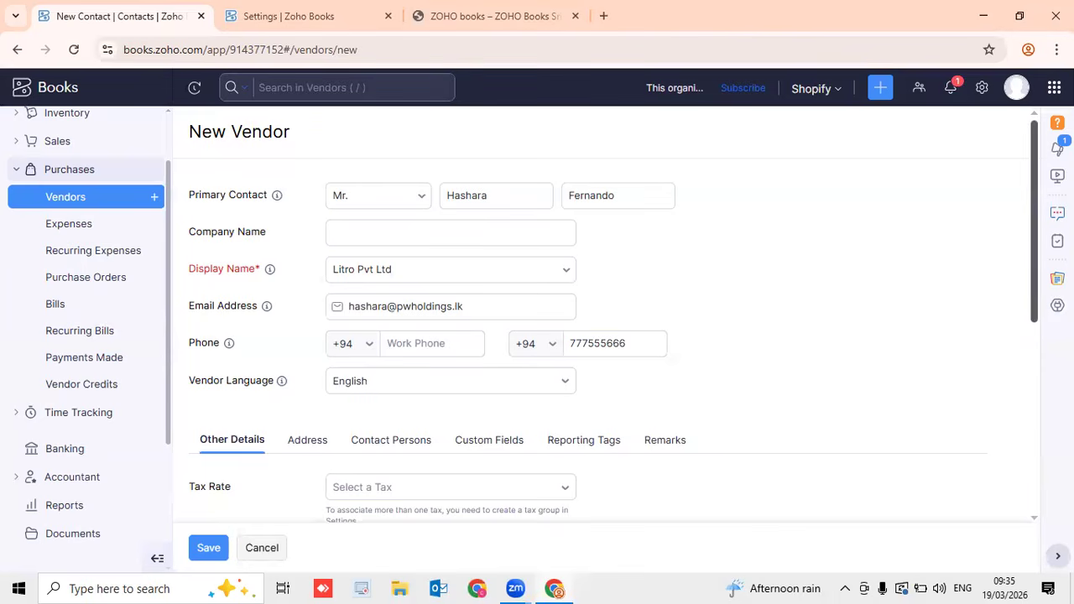
Set tax rate VAT [18%], keeping LKR currency and Due on Receipt terms
{"action": "scroll", "coordinate": [1030, 271], "scroll_direction": "down", "scroll_amount": 1}
{"action": "scroll", "coordinate": [613, 315], "scroll_direction": "down", "scroll_amount": 3}
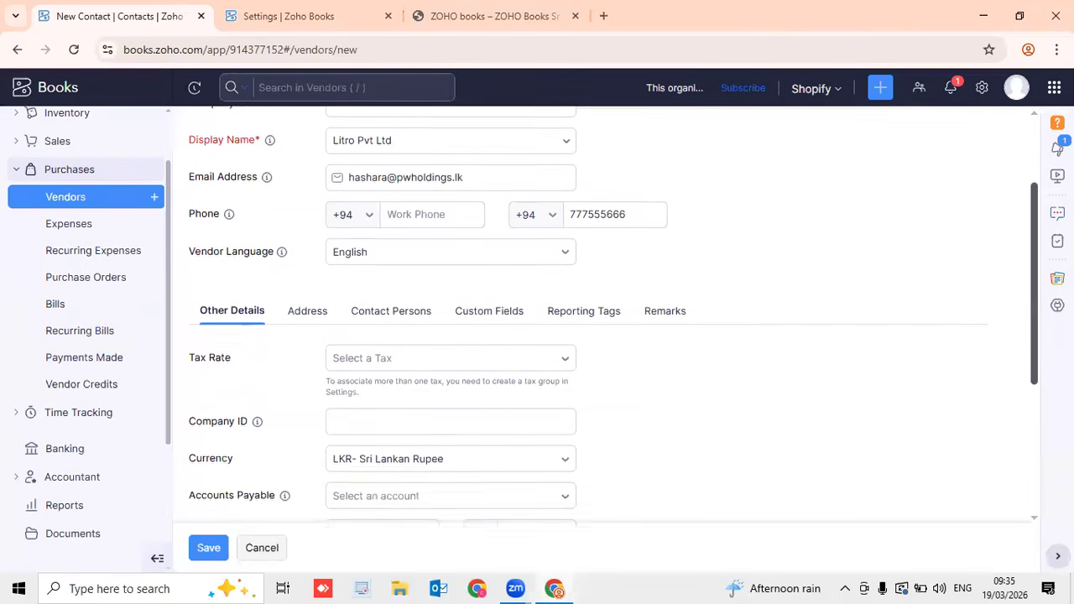
{"action": "left_click", "coordinate": [547, 307]}
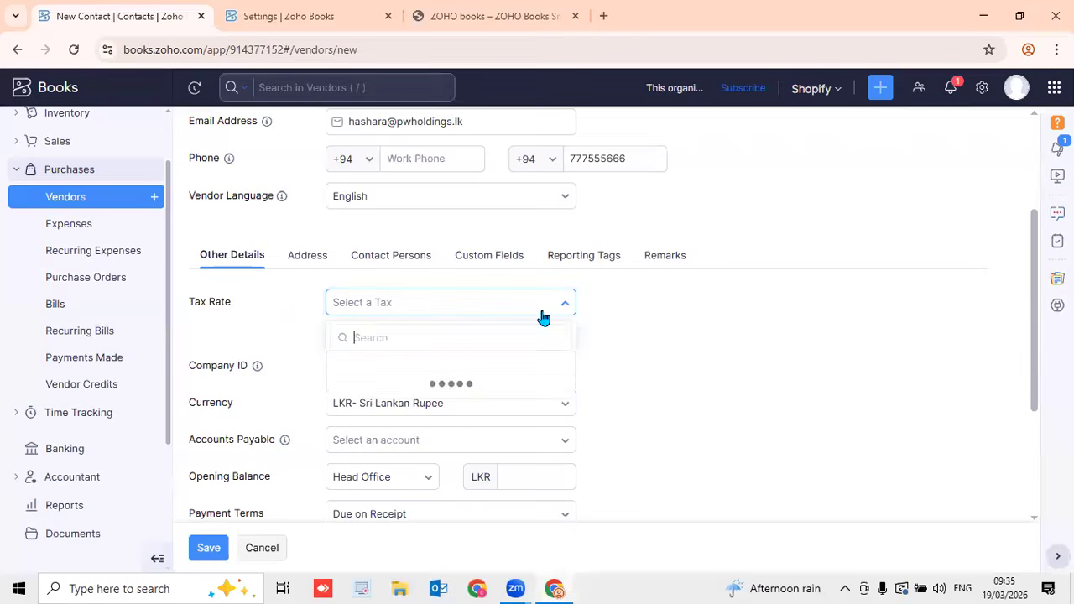
{"action": "left_click", "coordinate": [479, 389]}
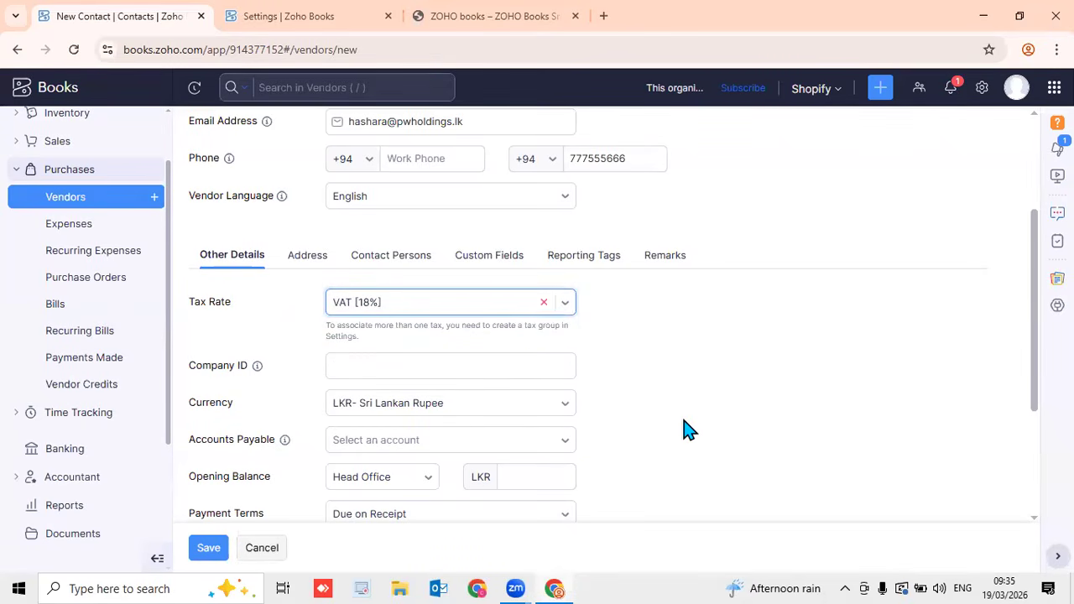
{"action": "scroll", "coordinate": [574, 432], "scroll_direction": "down", "scroll_amount": 5}
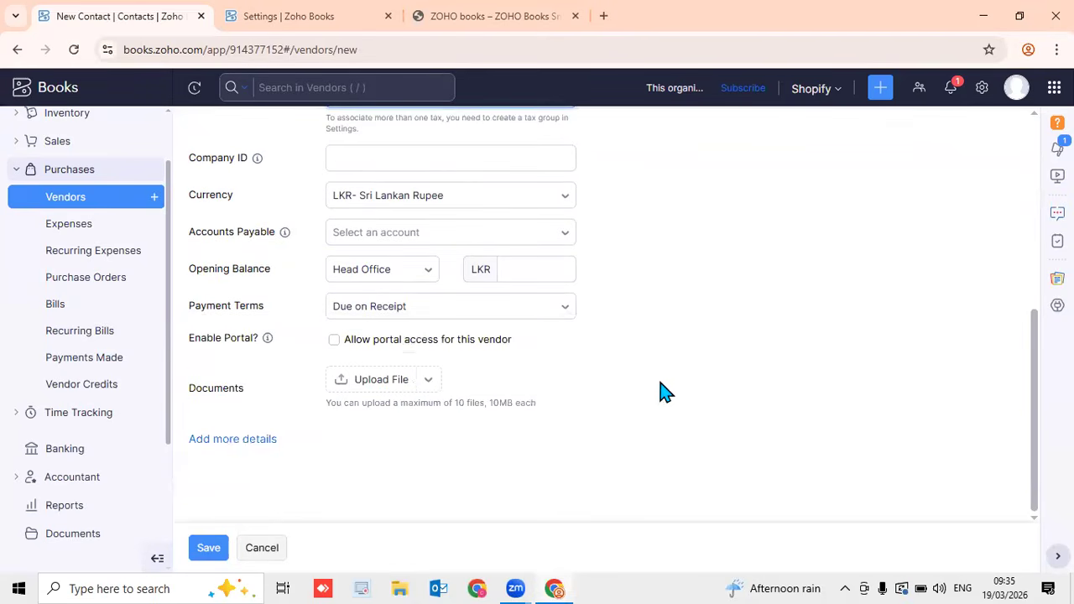
{"action": "scroll", "coordinate": [677, 400], "scroll_direction": "up", "scroll_amount": 10}
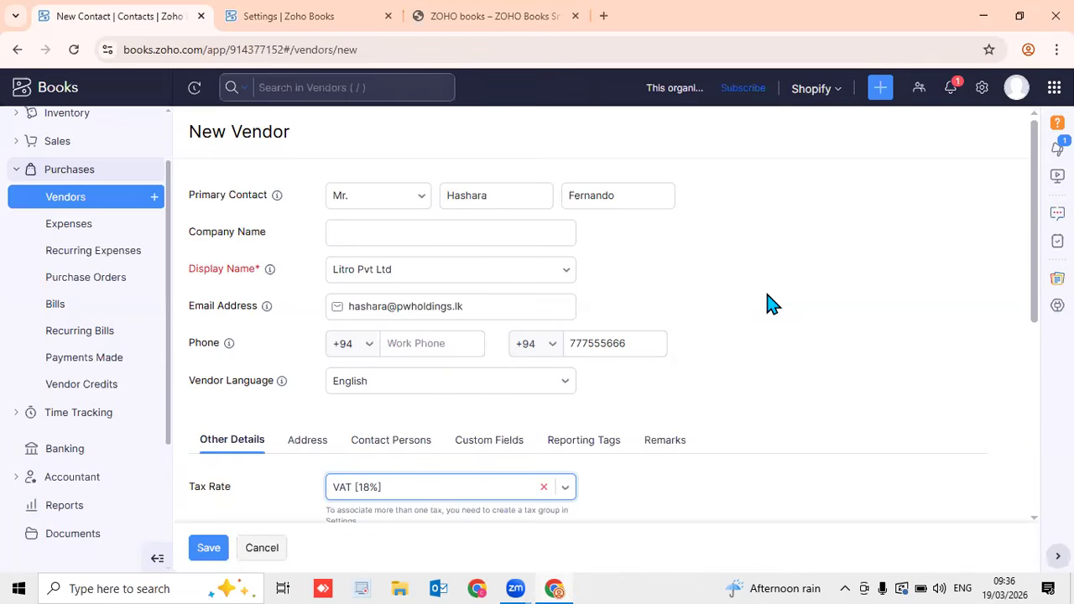
{"action": "scroll", "coordinate": [1034, 303], "scroll_direction": "down", "scroll_amount": 1}
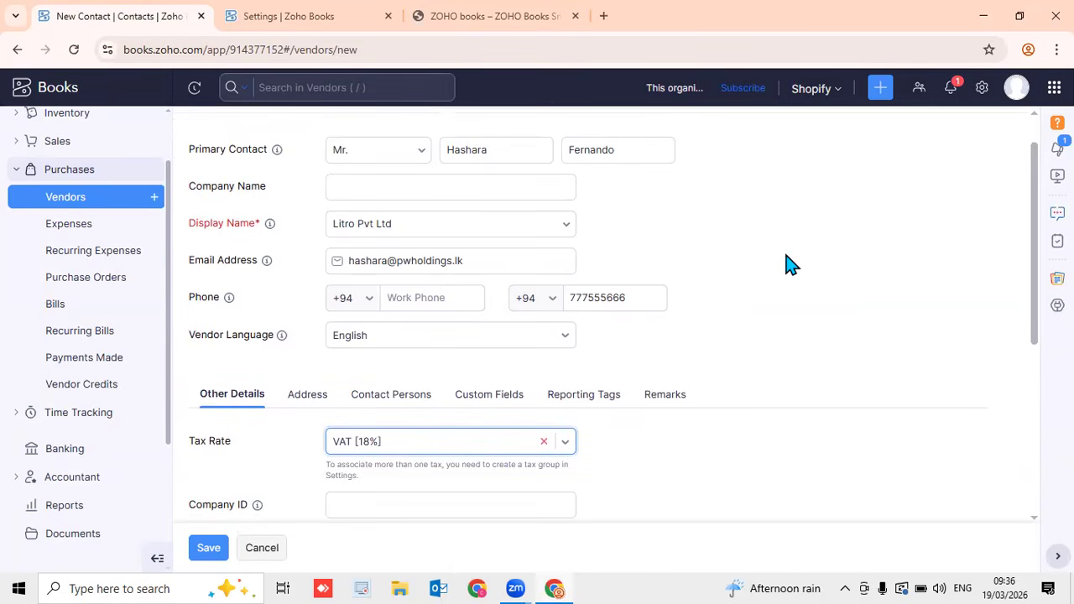
{"action": "scroll", "coordinate": [770, 304], "scroll_direction": "up", "scroll_amount": 1}
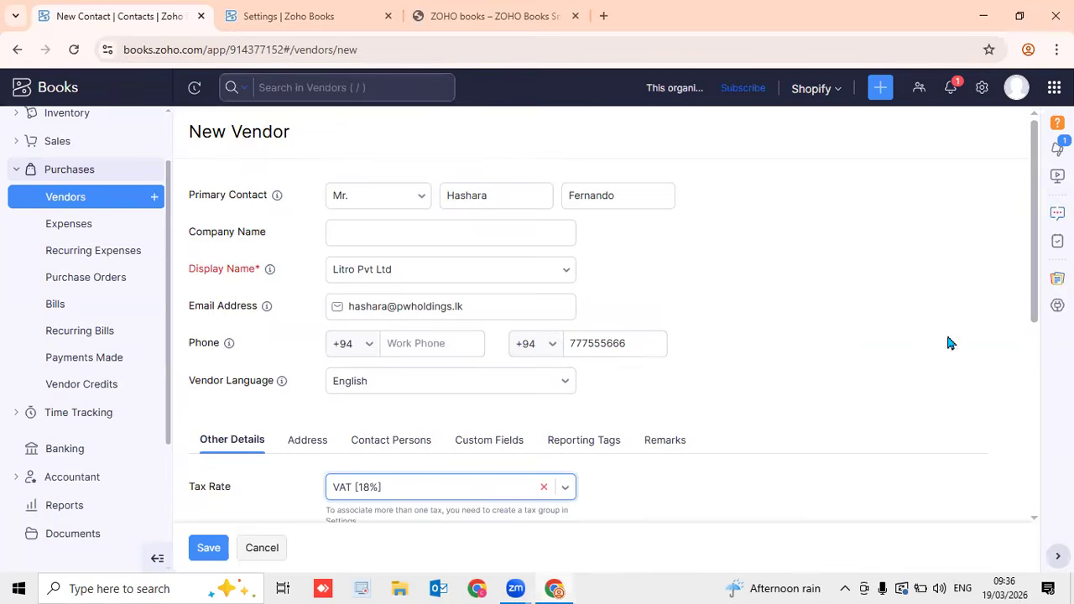
{"action": "scroll", "coordinate": [1034, 317], "scroll_direction": "down", "scroll_amount": 1}
{"action": "left_click_drag", "start_coordinate": [1034, 319], "coordinate": [1034, 382]}
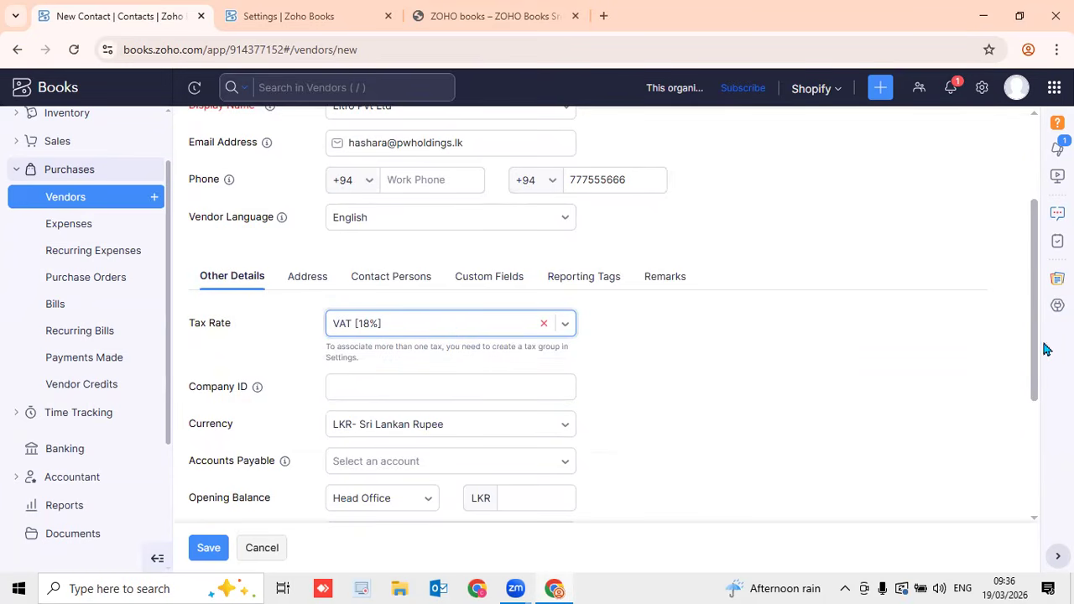
{"action": "left_click_drag", "start_coordinate": [1035, 360], "coordinate": [1035, 417]}
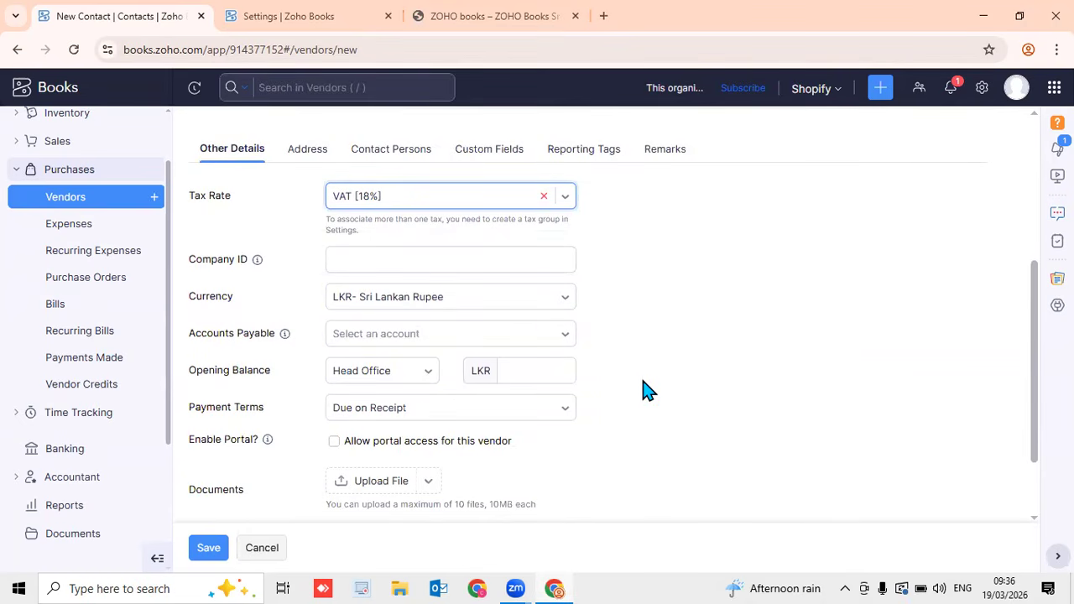
Change the vendor's payment terms to Net 30 and allow portal access
{"action": "left_click", "coordinate": [529, 415]}
{"action": "scroll", "coordinate": [482, 352], "scroll_direction": "down", "scroll_amount": 1}
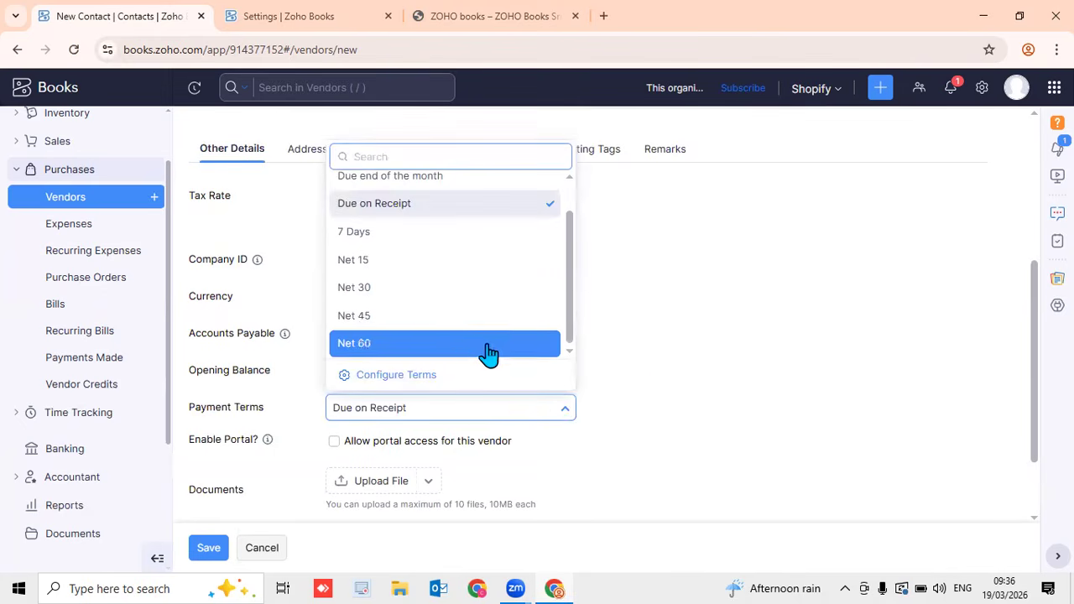
{"action": "left_click", "coordinate": [447, 302]}
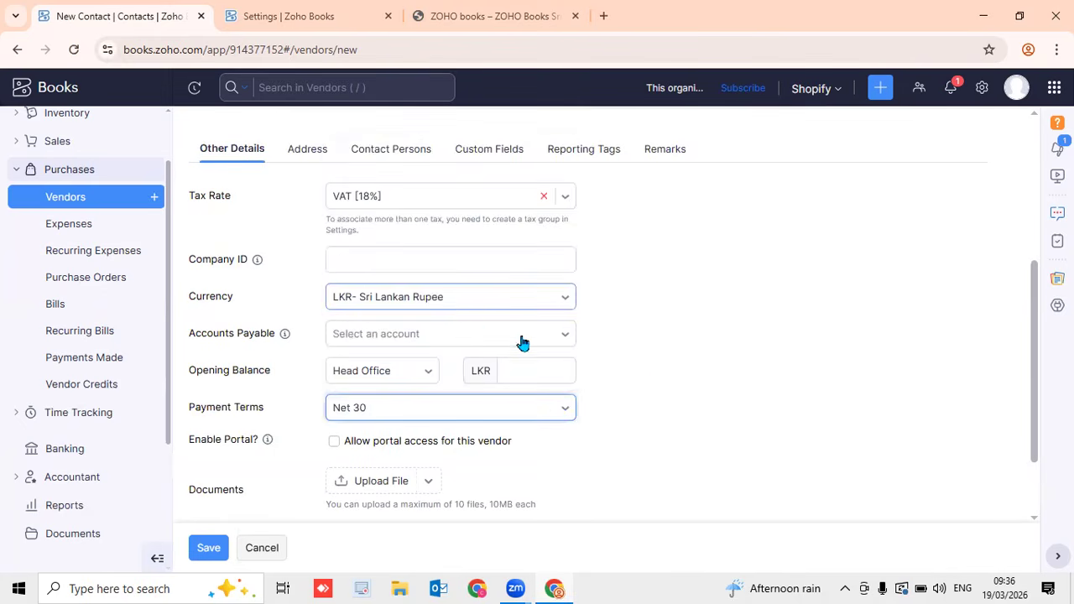
{"action": "left_click_drag", "start_coordinate": [1035, 437], "coordinate": [1026, 479]}
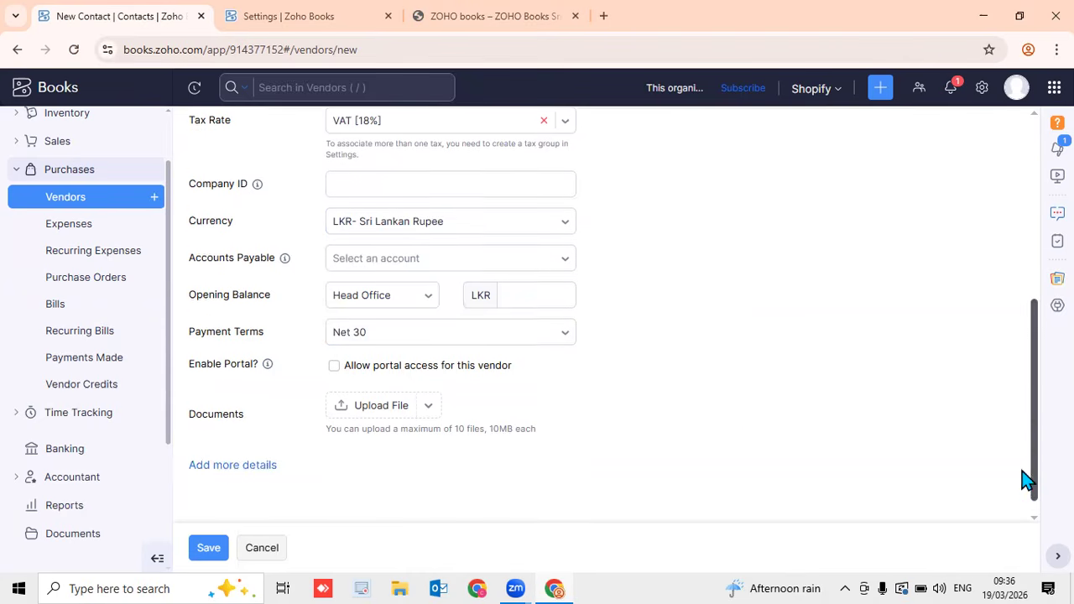
{"action": "left_click", "coordinate": [334, 347]}
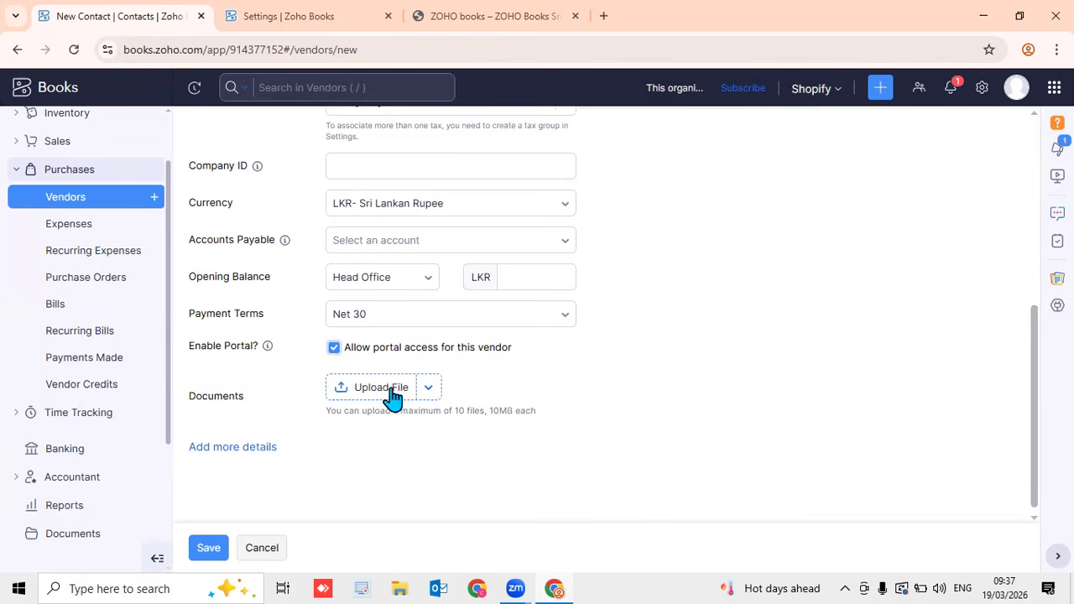
{"action": "scroll", "coordinate": [388, 396], "scroll_direction": "up", "scroll_amount": 5}
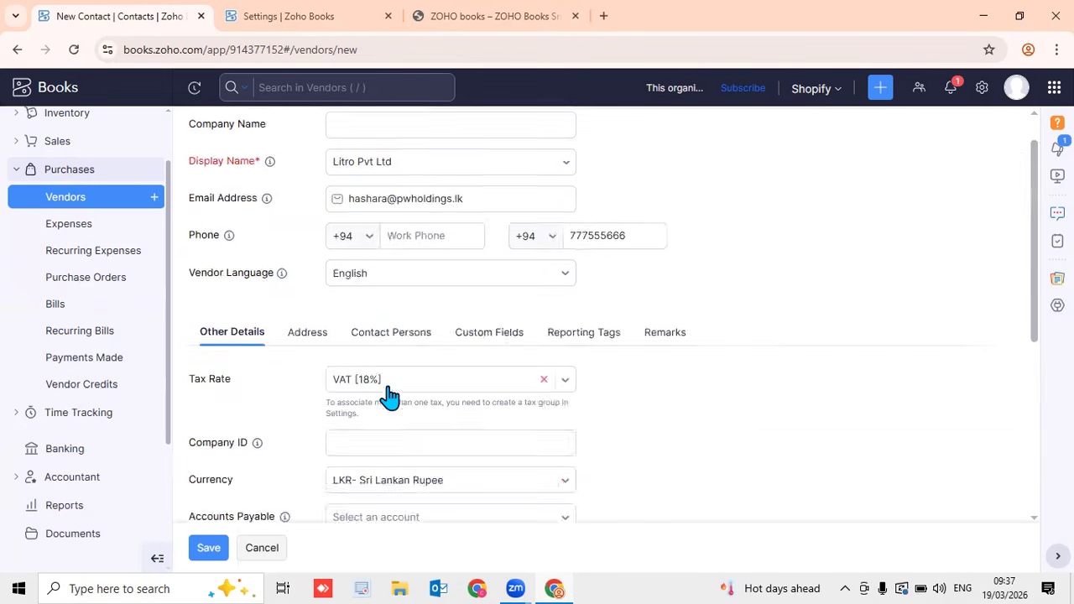
{"action": "scroll", "coordinate": [227, 436], "scroll_direction": "down", "scroll_amount": 5}
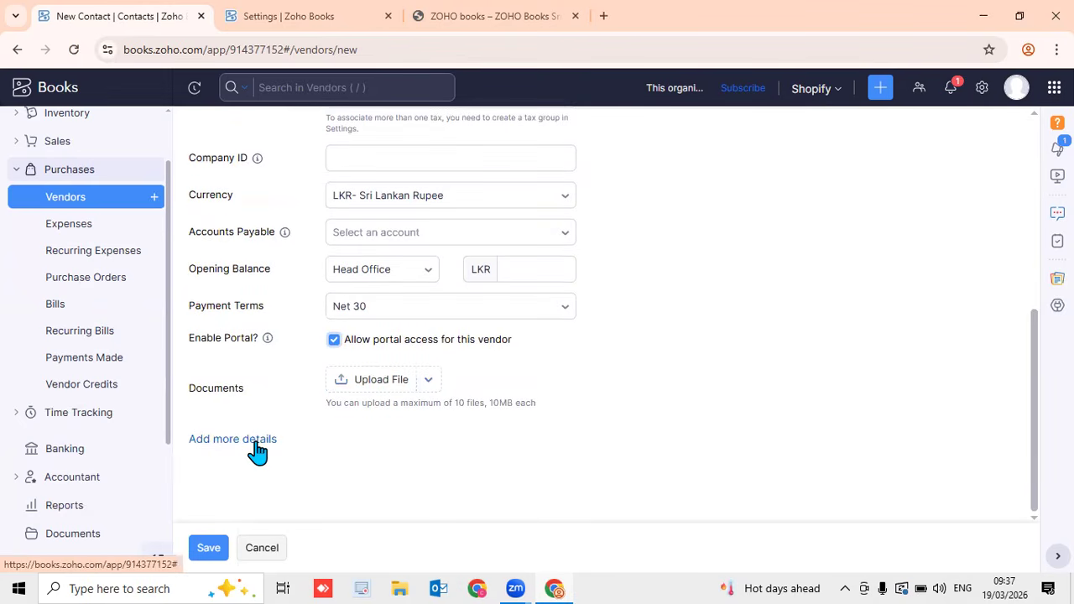
Reveal the extra Website URL, Department, Designation, X, Skype and Facebook fields
{"action": "left_click", "coordinate": [255, 442]}
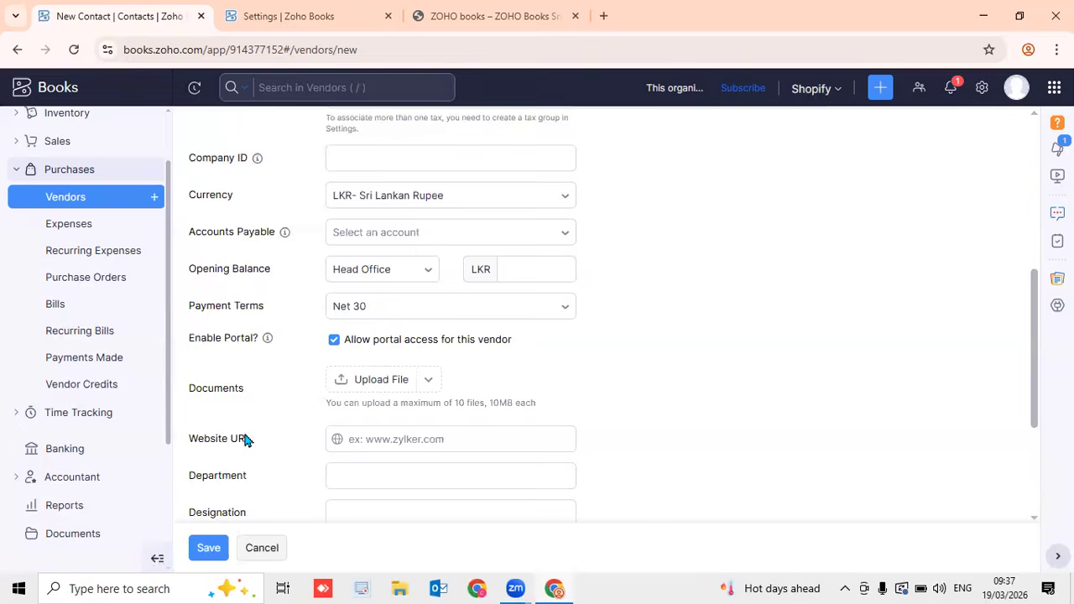
{"action": "scroll", "coordinate": [284, 425], "scroll_direction": "down", "scroll_amount": 1}
{"action": "scroll", "coordinate": [286, 430], "scroll_direction": "down", "scroll_amount": 2}
{"action": "left_click_drag", "start_coordinate": [1035, 441], "coordinate": [1035, 412]}
{"action": "left_click", "coordinate": [369, 281]}
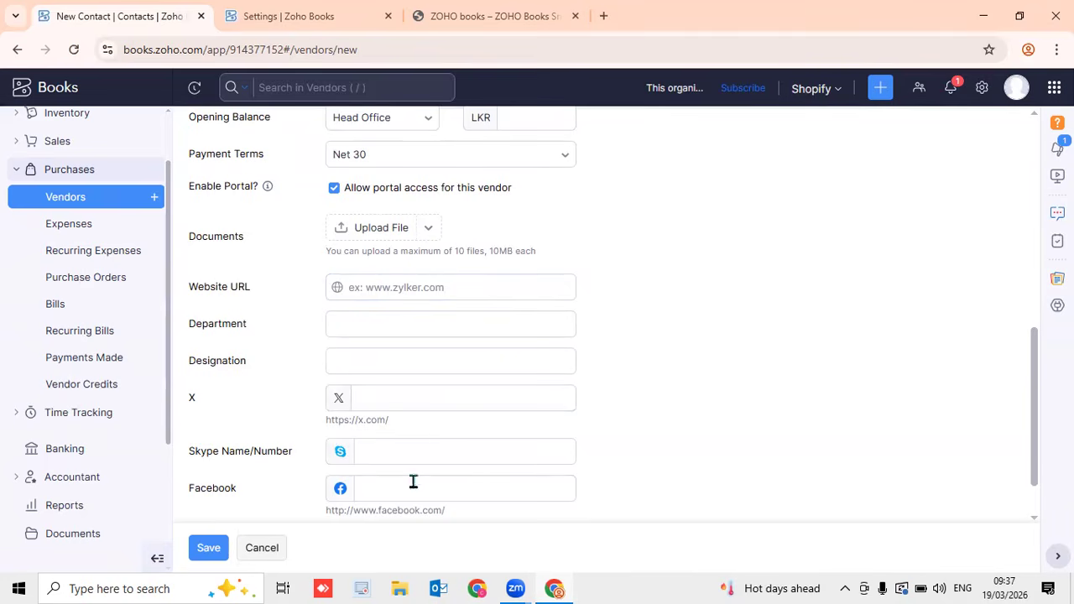
{"action": "scroll", "coordinate": [431, 446], "scroll_direction": "down", "scroll_amount": 1}
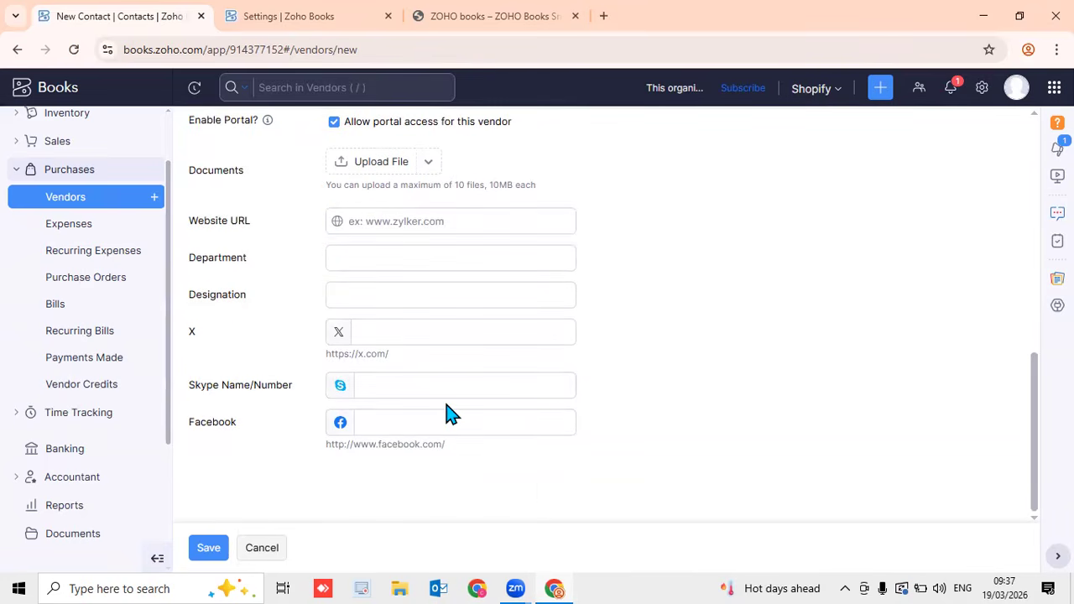
View addresses, add a second contact-person row, then show the Custom Fields
{"action": "scroll", "coordinate": [451, 414], "scroll_direction": "up", "scroll_amount": 5}
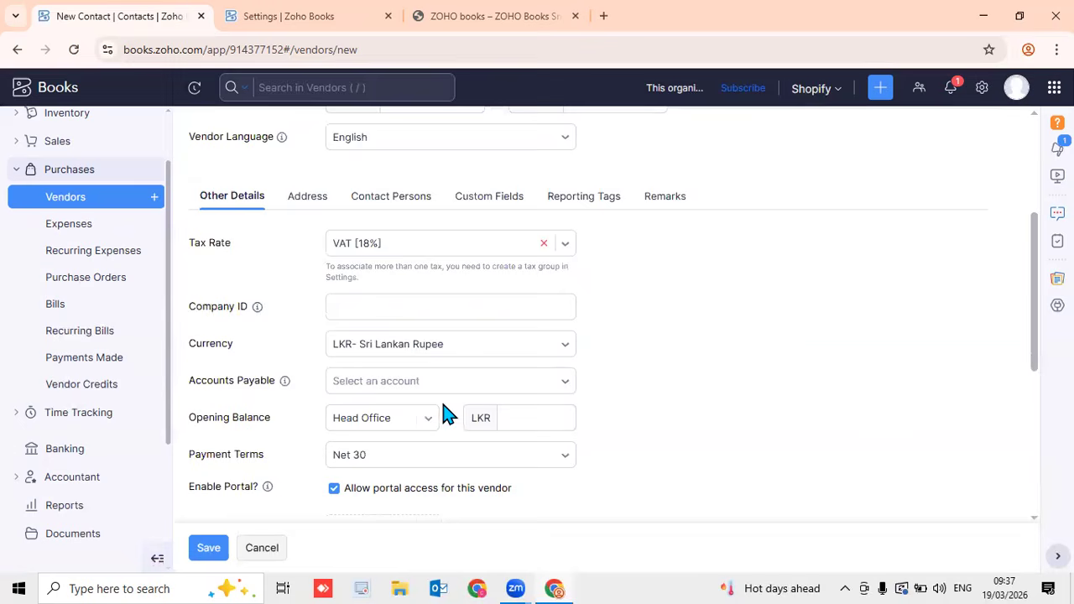
{"action": "left_click", "coordinate": [299, 203]}
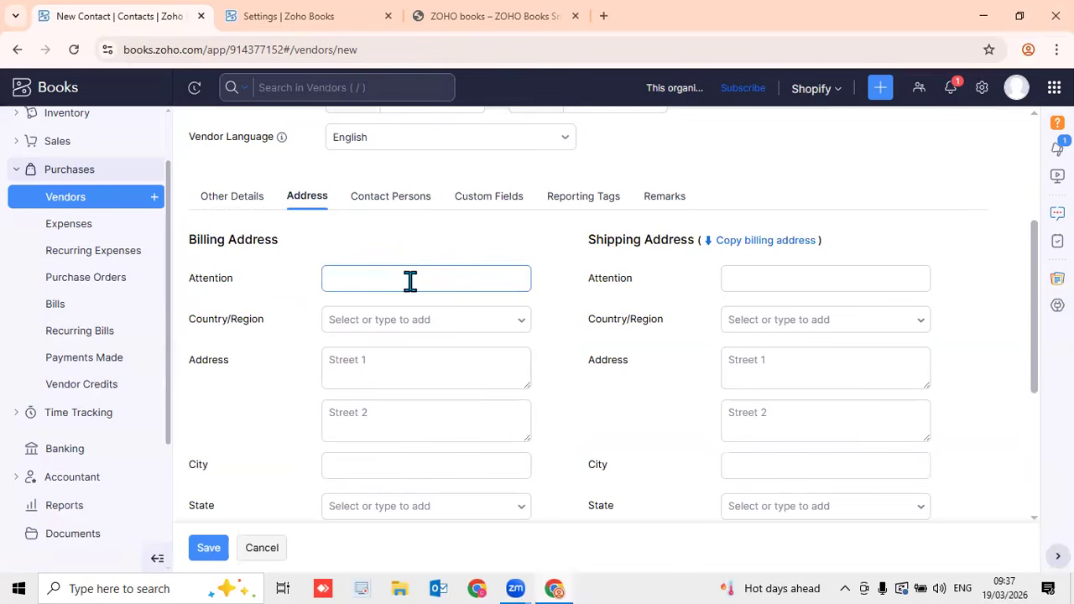
{"action": "scroll", "coordinate": [676, 348], "scroll_direction": "down", "scroll_amount": 1}
{"action": "scroll", "coordinate": [672, 347], "scroll_direction": "down", "scroll_amount": 3}
{"action": "scroll", "coordinate": [671, 347], "scroll_direction": "up", "scroll_amount": 5}
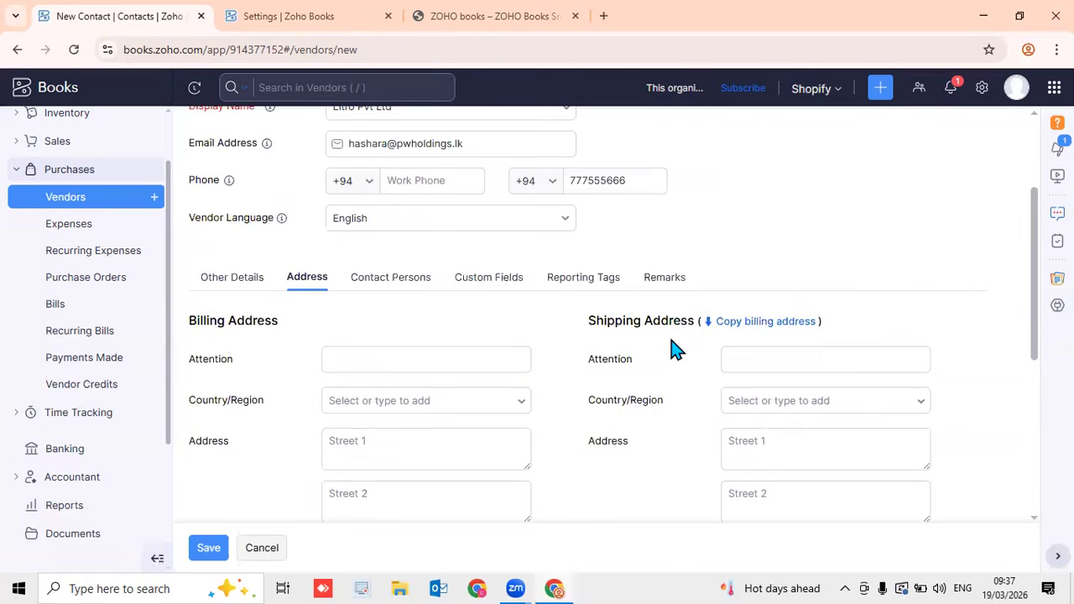
{"action": "left_click", "coordinate": [417, 290]}
{"action": "left_click", "coordinate": [297, 393]}
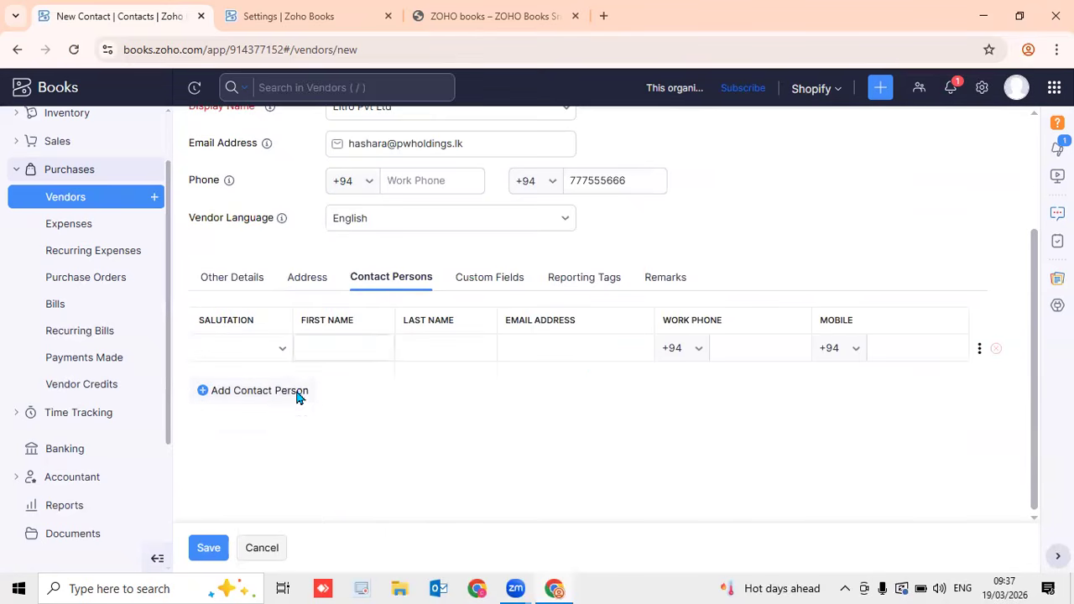
{"action": "left_click", "coordinate": [498, 284]}
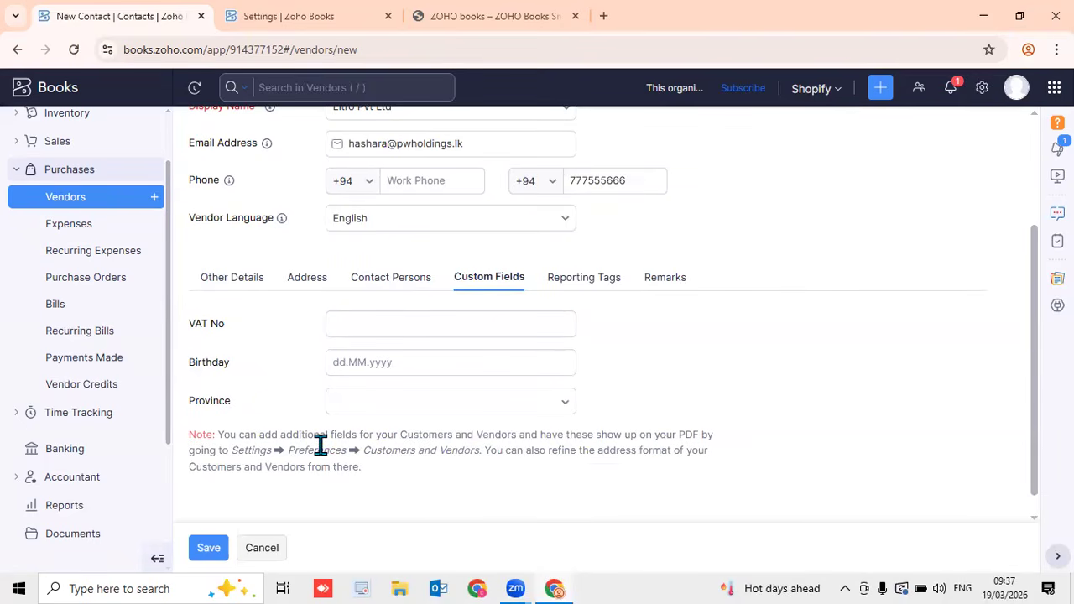
Save vendor Litro Pvt Ltd and return to the Active Vendors list
{"action": "left_click", "coordinate": [210, 550]}
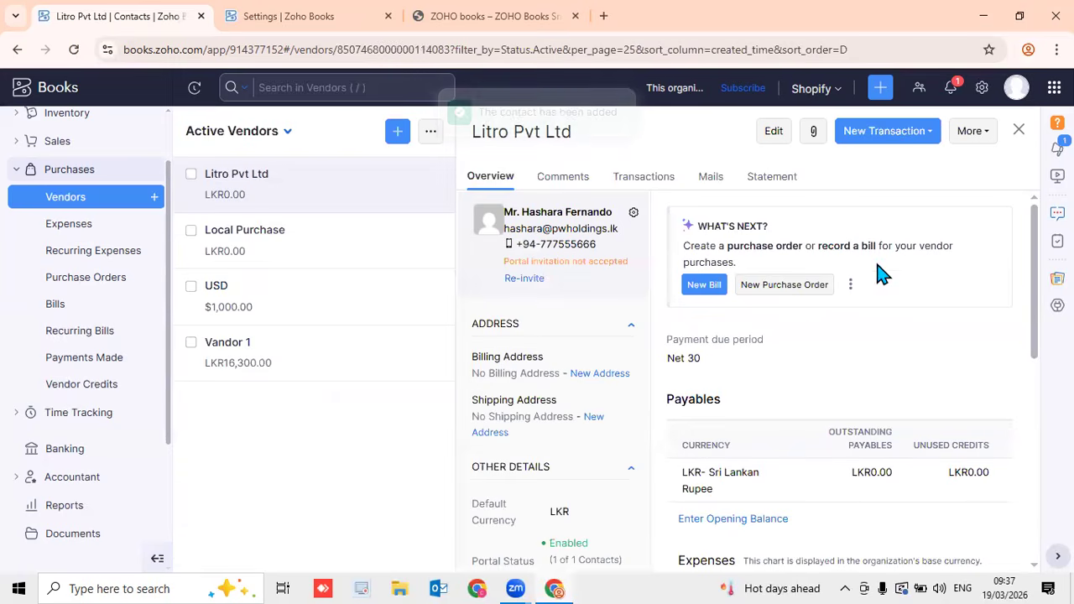
{"action": "left_click", "coordinate": [1019, 131]}
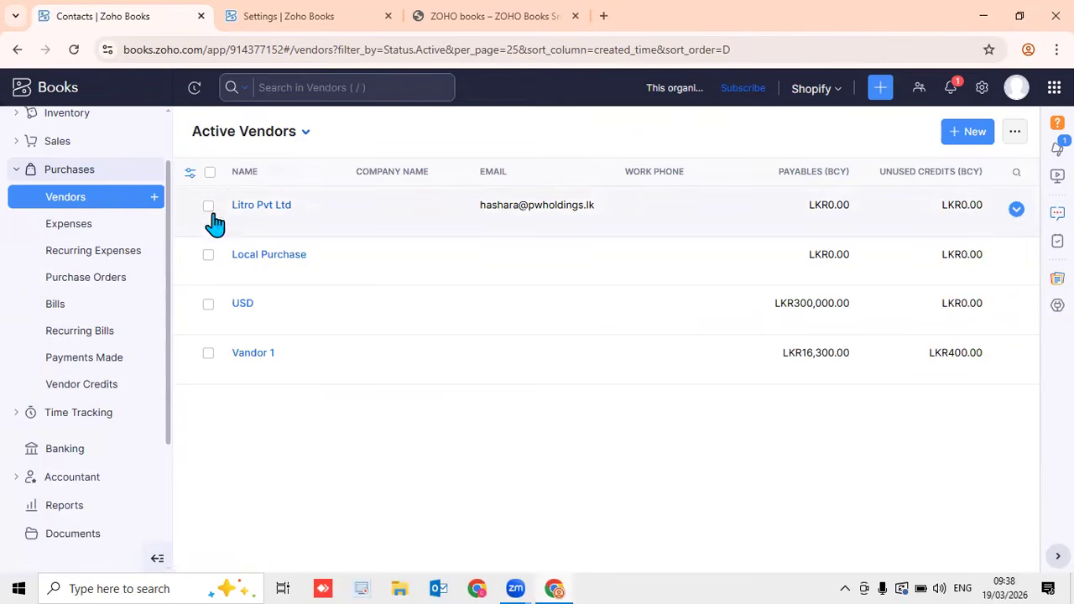
Start another new vendor and scroll through its blank form
{"action": "left_click", "coordinate": [156, 199]}
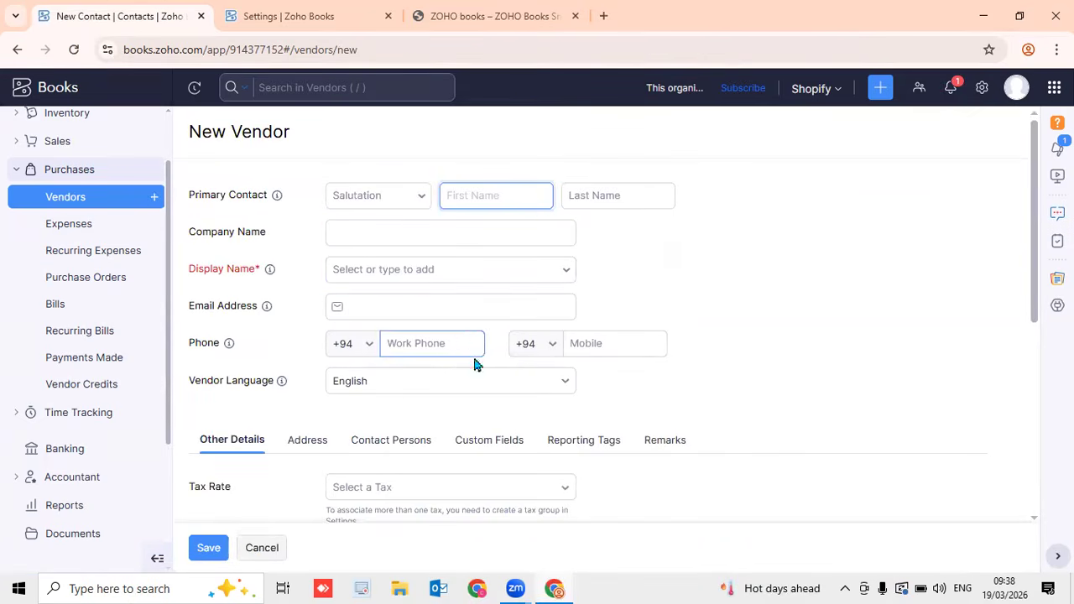
{"action": "scroll", "coordinate": [570, 396], "scroll_direction": "down", "scroll_amount": 5}
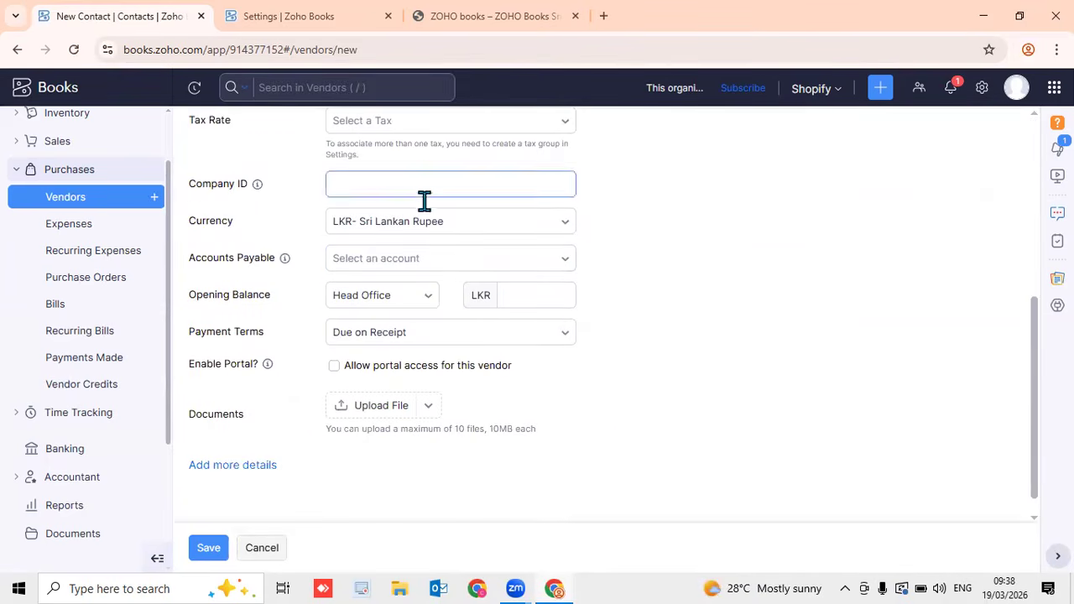
{"action": "scroll", "coordinate": [417, 305], "scroll_direction": "up", "scroll_amount": 5}
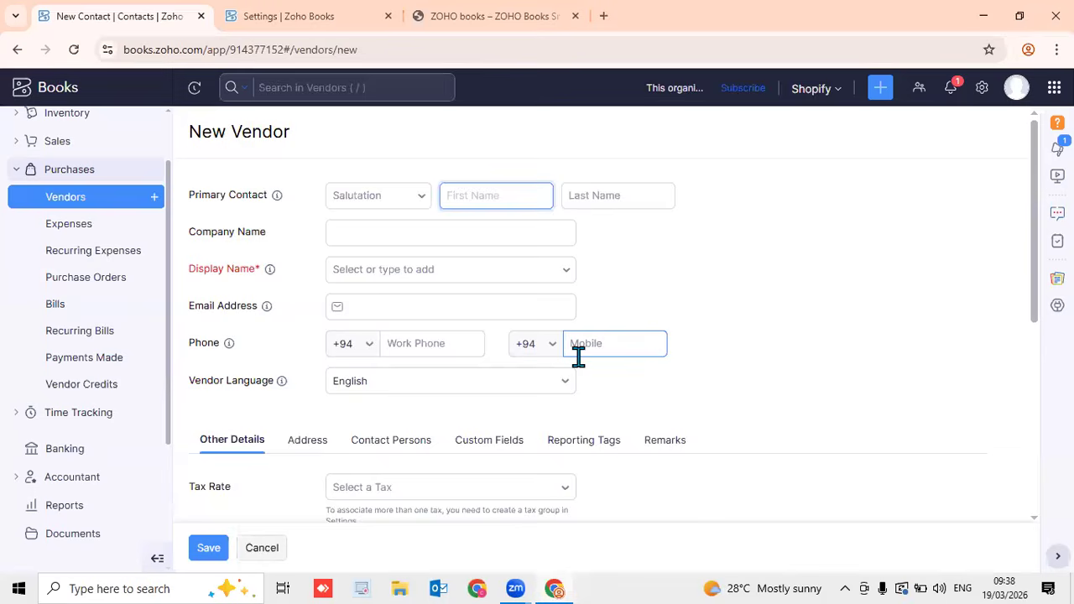
{"action": "scroll", "coordinate": [579, 357], "scroll_direction": "down", "scroll_amount": 5}
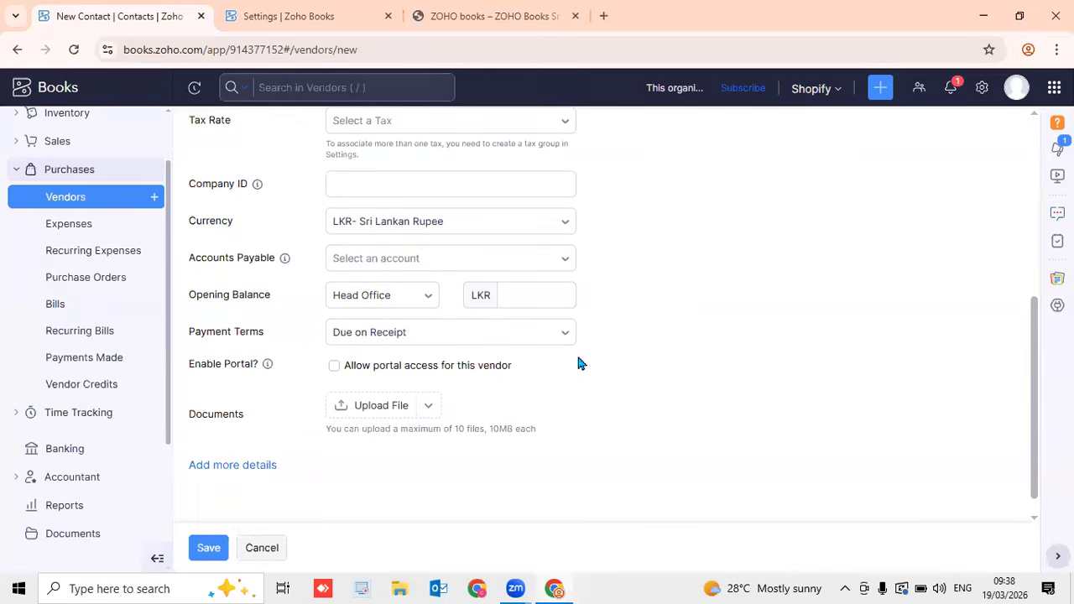
{"action": "scroll", "coordinate": [578, 362], "scroll_direction": "up", "scroll_amount": 5}
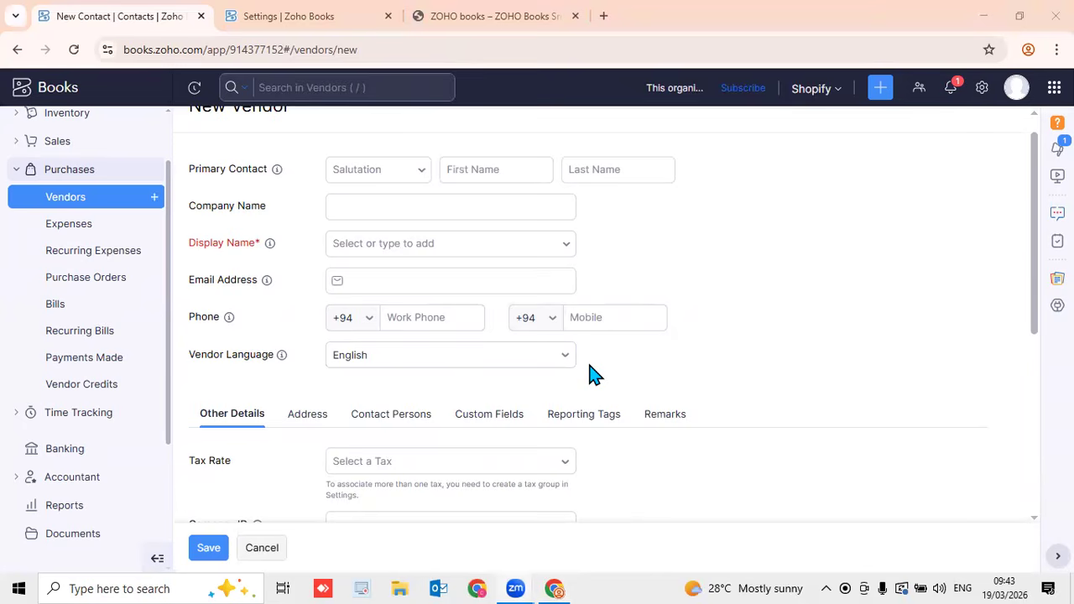
Scroll the blank form to review its LKR currency and Due on Receipt defaults
{"action": "scroll", "coordinate": [593, 374], "scroll_direction": "down", "scroll_amount": 5}
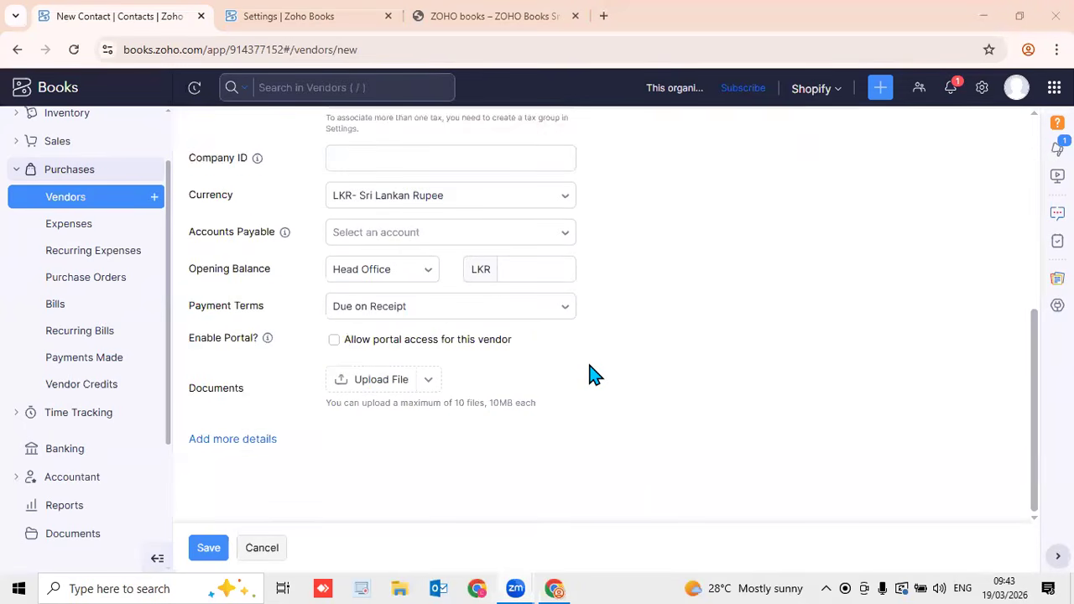
{"action": "scroll", "coordinate": [593, 374], "scroll_direction": "up", "scroll_amount": 5}
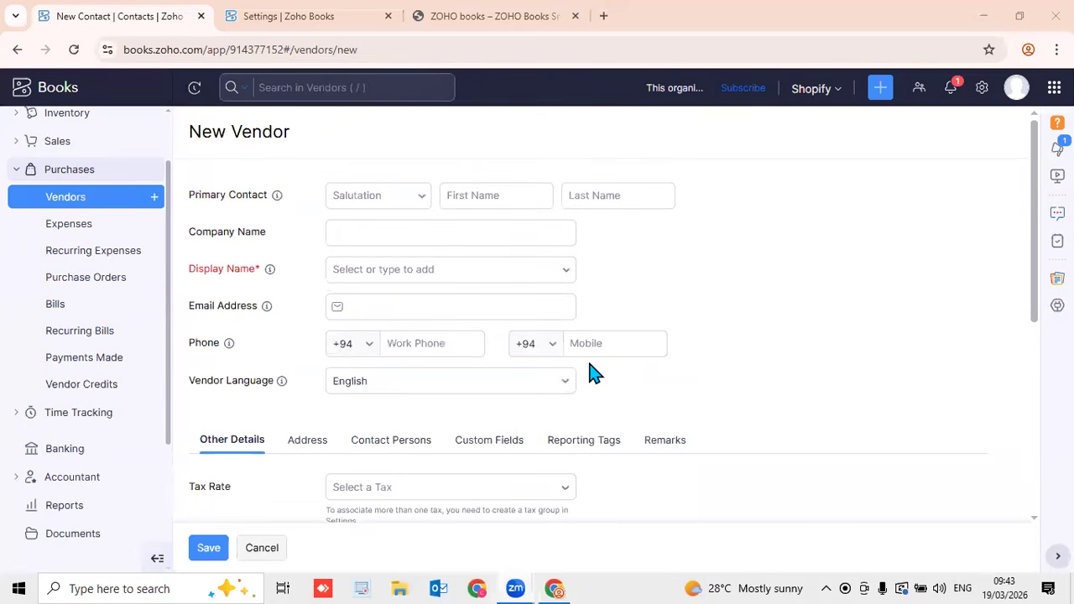
Leave the blank form via Banking, then reopen Vendors under Purchases
{"action": "left_click", "coordinate": [66, 454]}
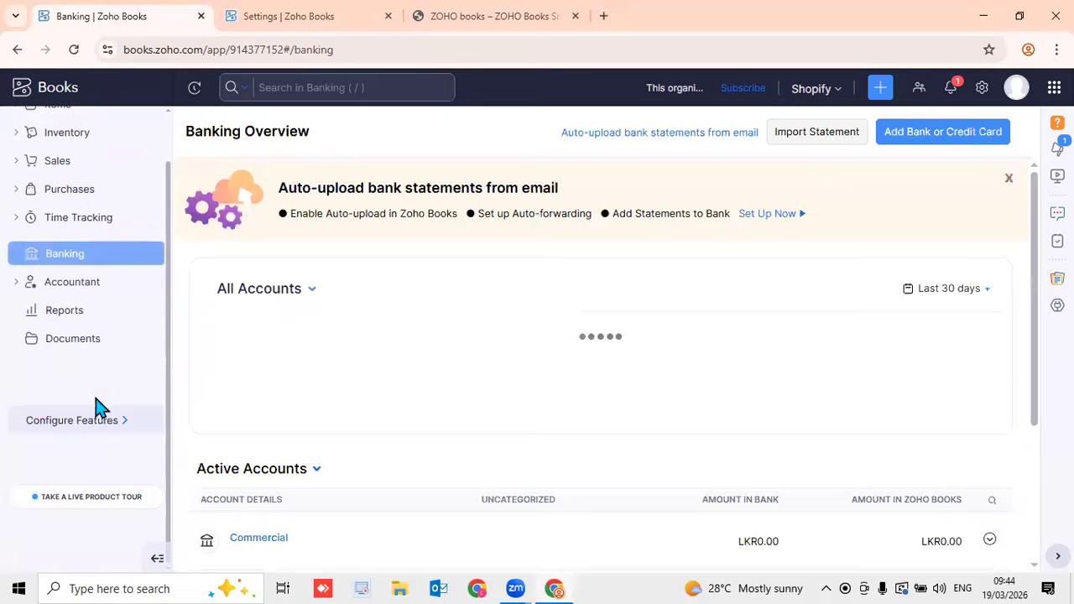
{"action": "left_click", "coordinate": [63, 189]}
{"action": "left_click", "coordinate": [77, 223]}
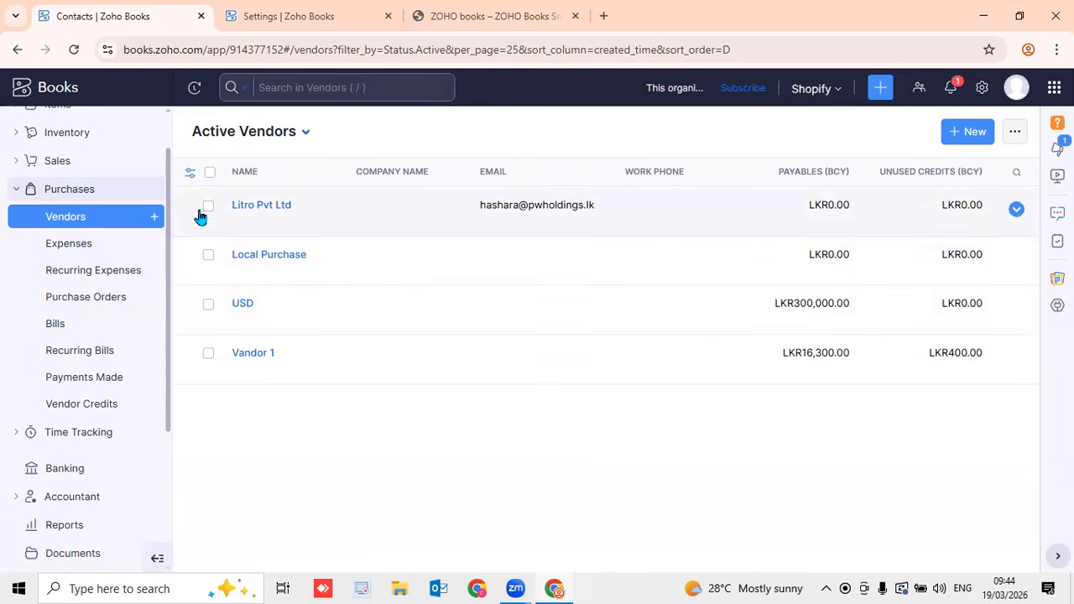
Add the VAT No column to the vendor list through Customize Columns
{"action": "left_click", "coordinate": [190, 175]}
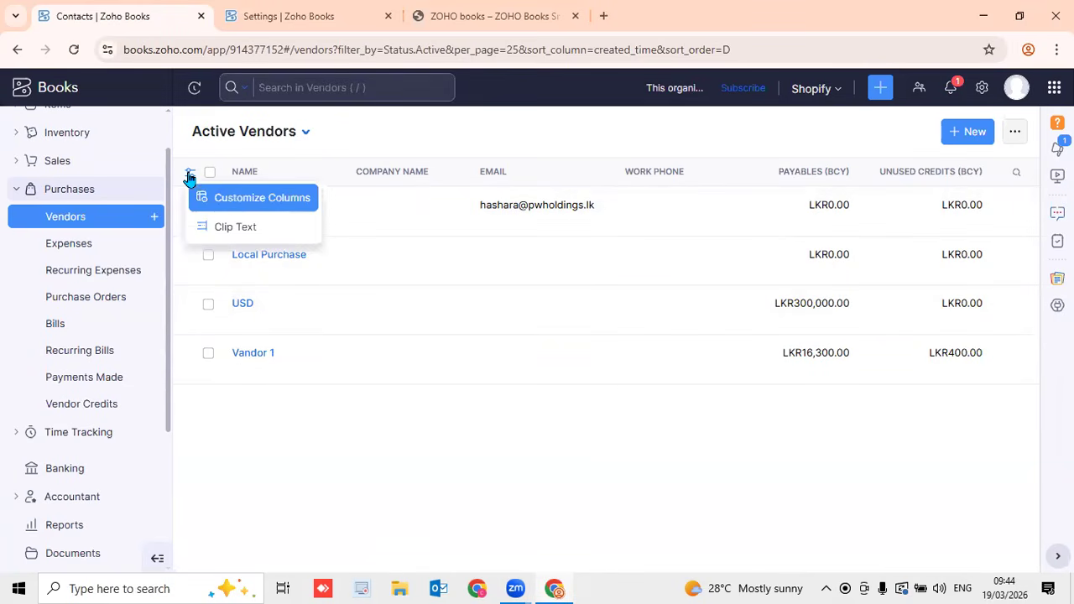
{"action": "left_click", "coordinate": [302, 198]}
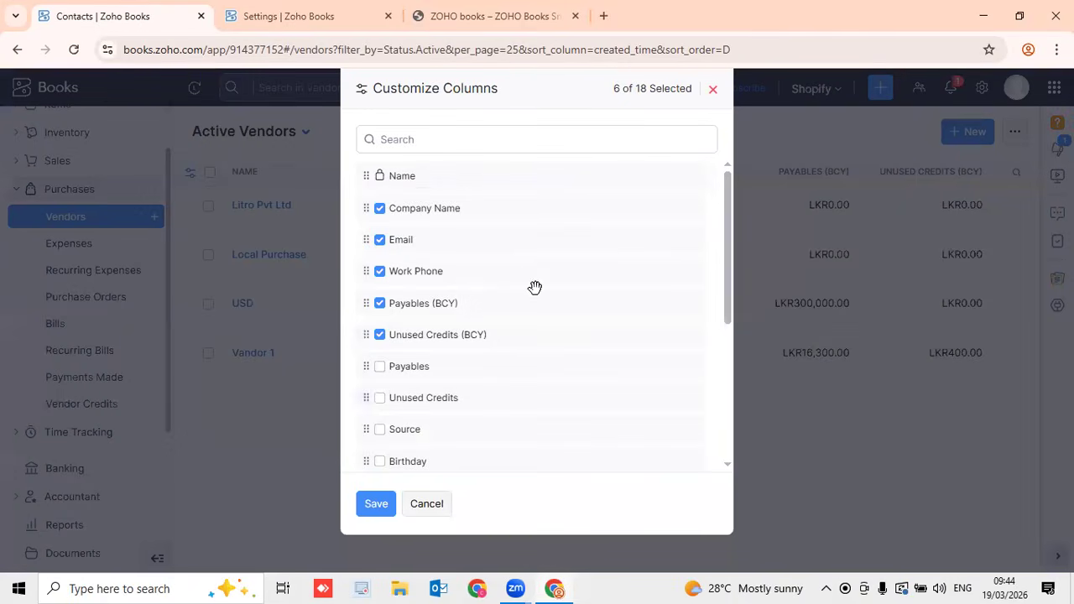
{"action": "scroll", "coordinate": [540, 319], "scroll_direction": "down", "scroll_amount": 4}
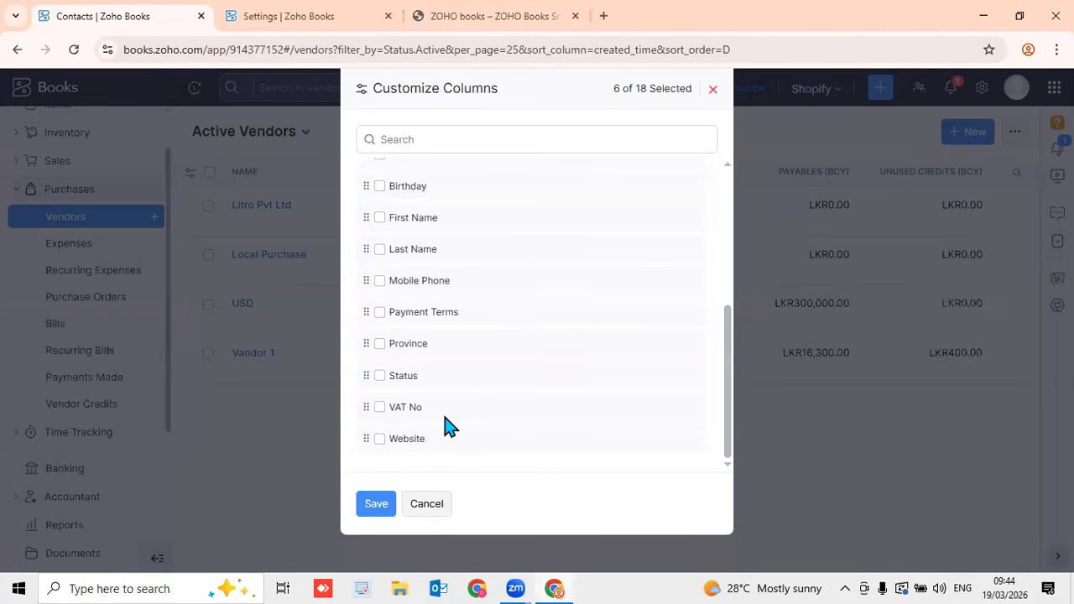
{"action": "left_click", "coordinate": [379, 407]}
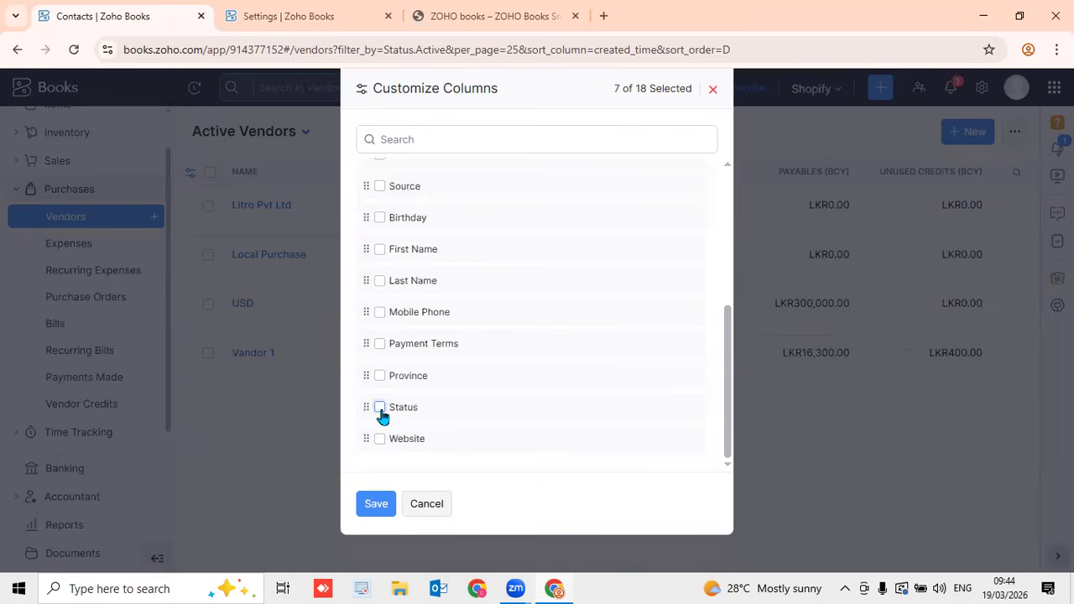
{"action": "left_click", "coordinate": [378, 496]}
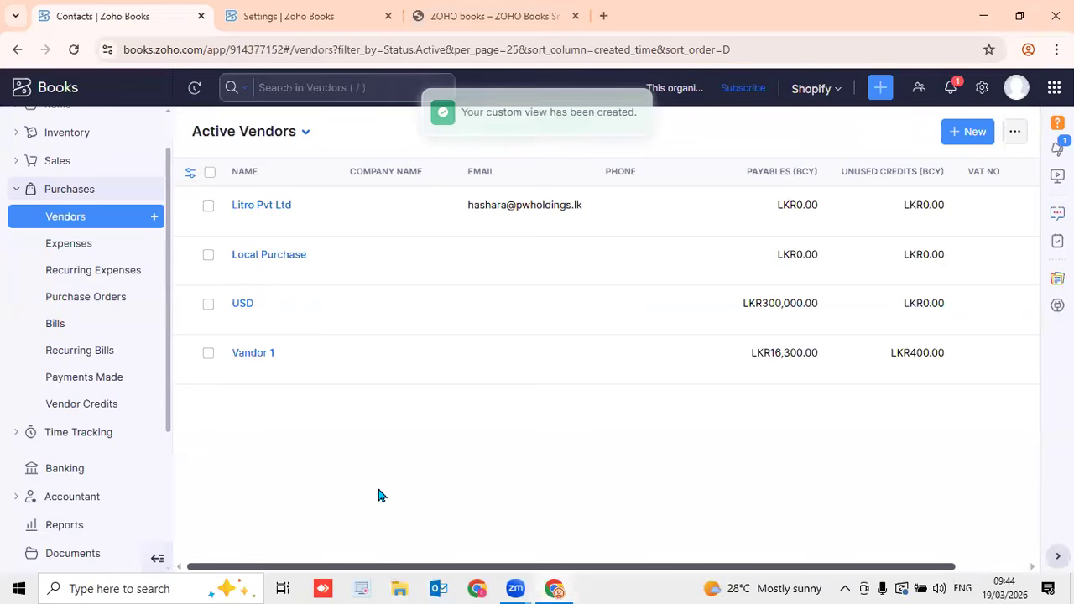
{"action": "scroll", "coordinate": [379, 496], "scroll_direction": "right", "scroll_amount": 1}
{"action": "scroll", "coordinate": [378, 496], "scroll_direction": "right", "scroll_amount": 1}
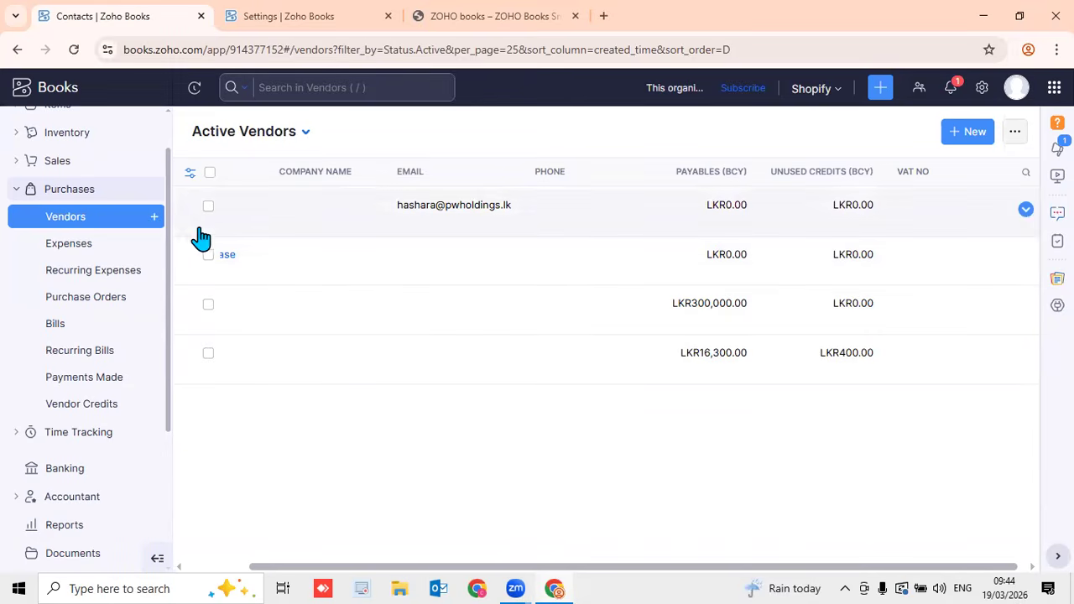
Reorder the vendor columns so Payables (BCY) sits directly after Name
{"action": "left_click", "coordinate": [189, 177]}
{"action": "left_click", "coordinate": [245, 201]}
{"action": "scroll", "coordinate": [568, 395], "scroll_direction": "down", "scroll_amount": 5}
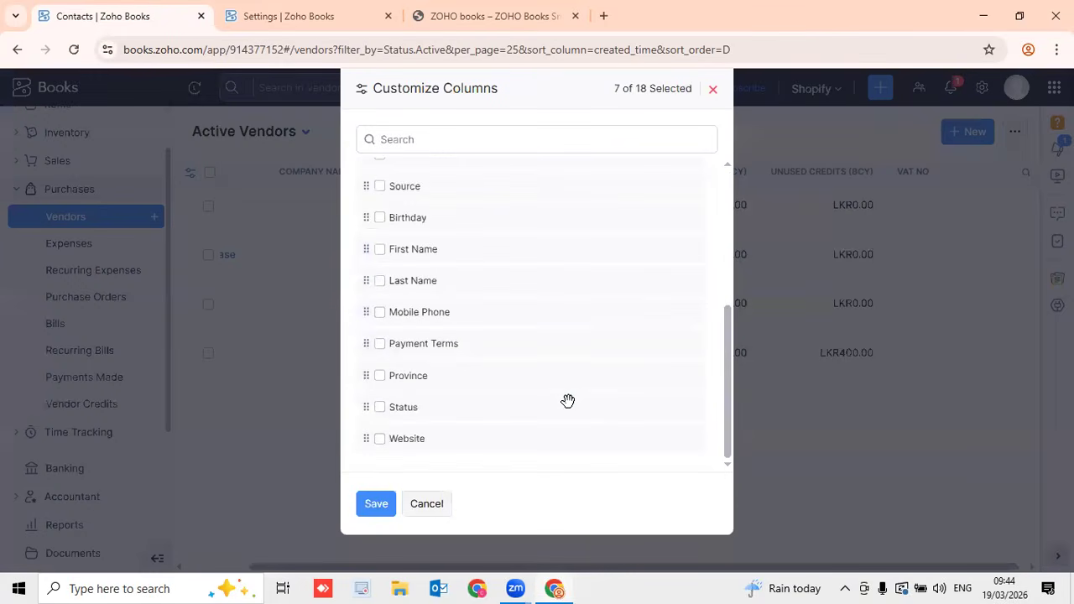
{"action": "left_click_drag", "start_coordinate": [726, 408], "coordinate": [727, 250]}
{"action": "left_click_drag", "start_coordinate": [444, 302], "coordinate": [433, 196]}
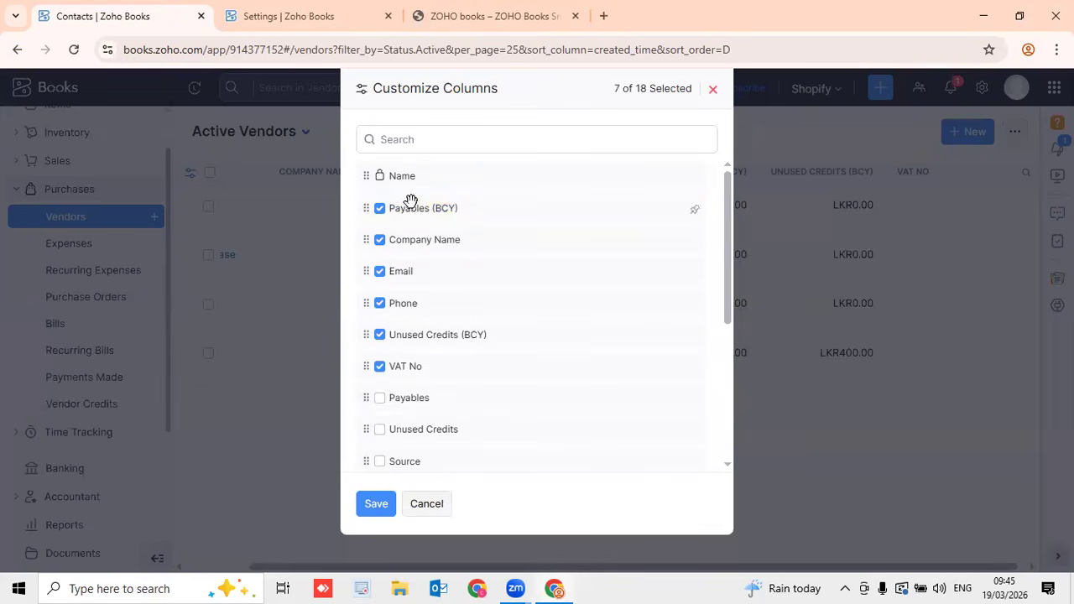
{"action": "left_click", "coordinate": [388, 493]}
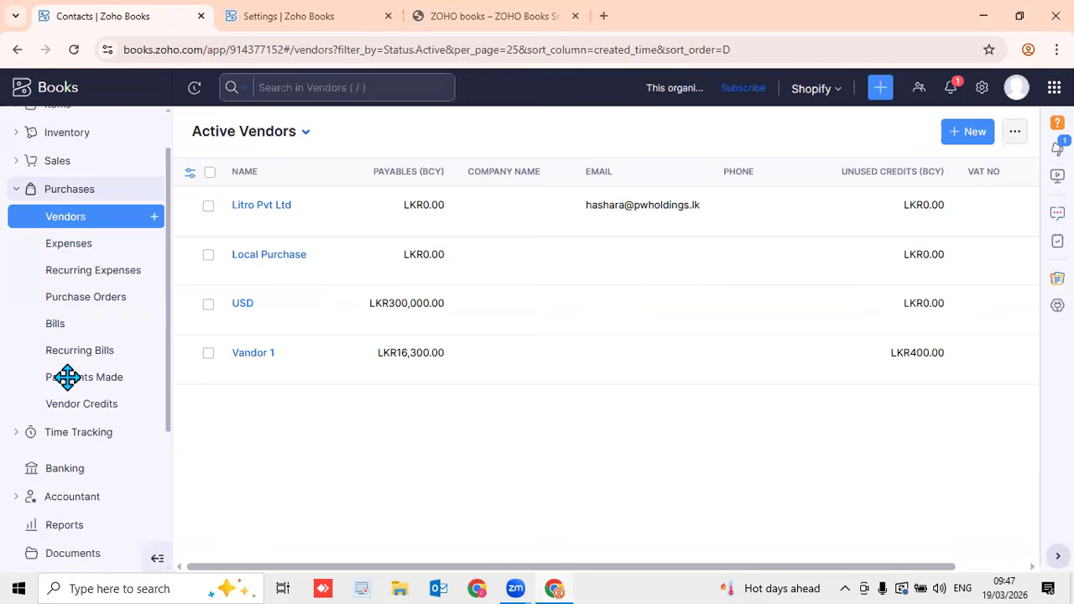
From the Banking overview, open the Add Bank or Credit Card page
{"action": "scroll", "coordinate": [167, 432], "scroll_direction": "down", "scroll_amount": 2}
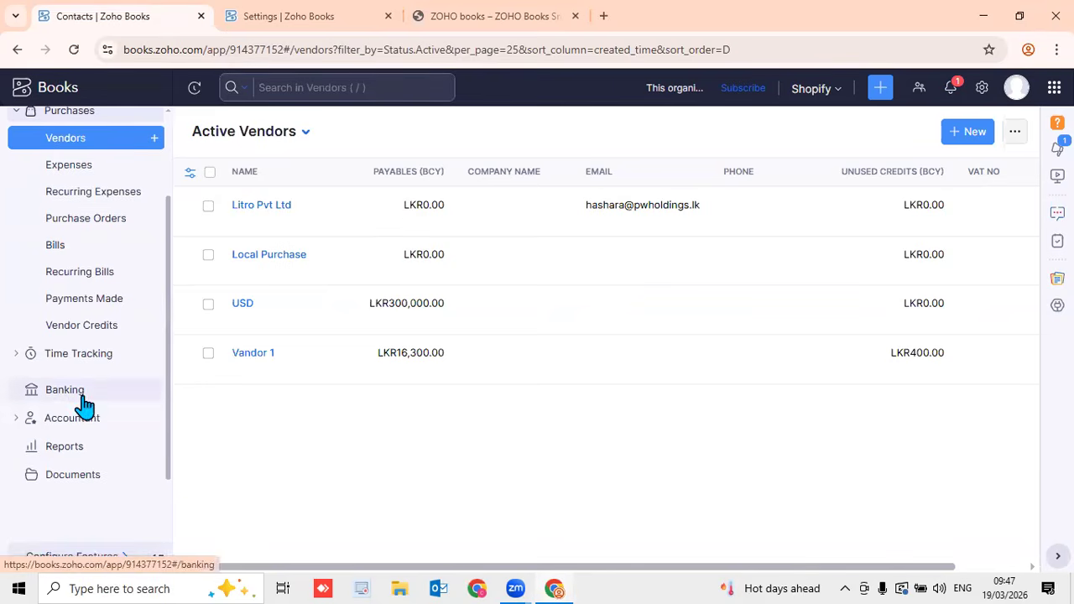
{"action": "left_click", "coordinate": [69, 389]}
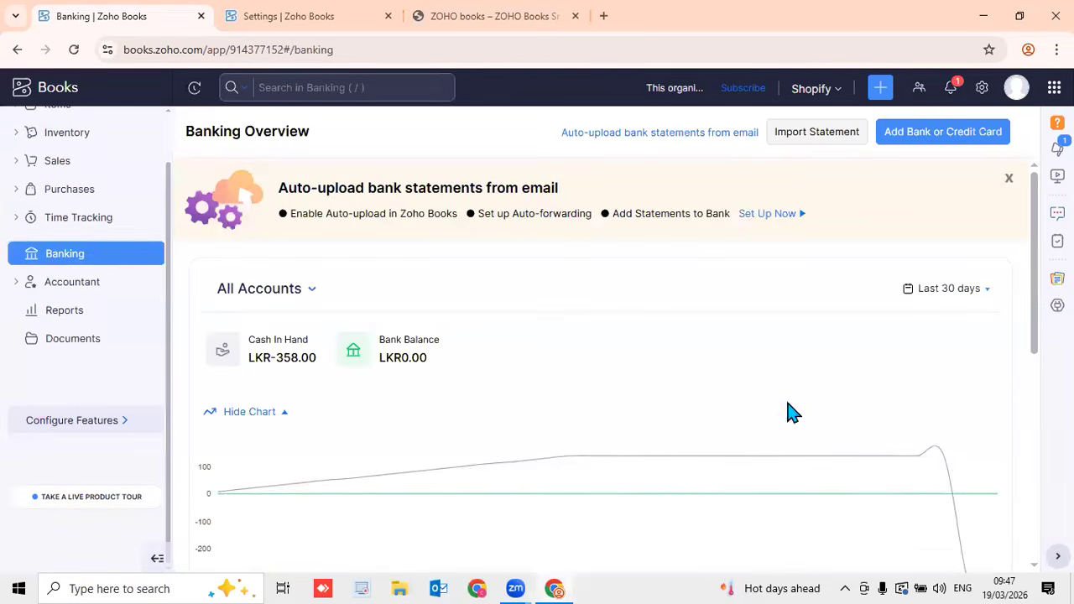
{"action": "scroll", "coordinate": [1026, 463], "scroll_direction": "down", "scroll_amount": 5}
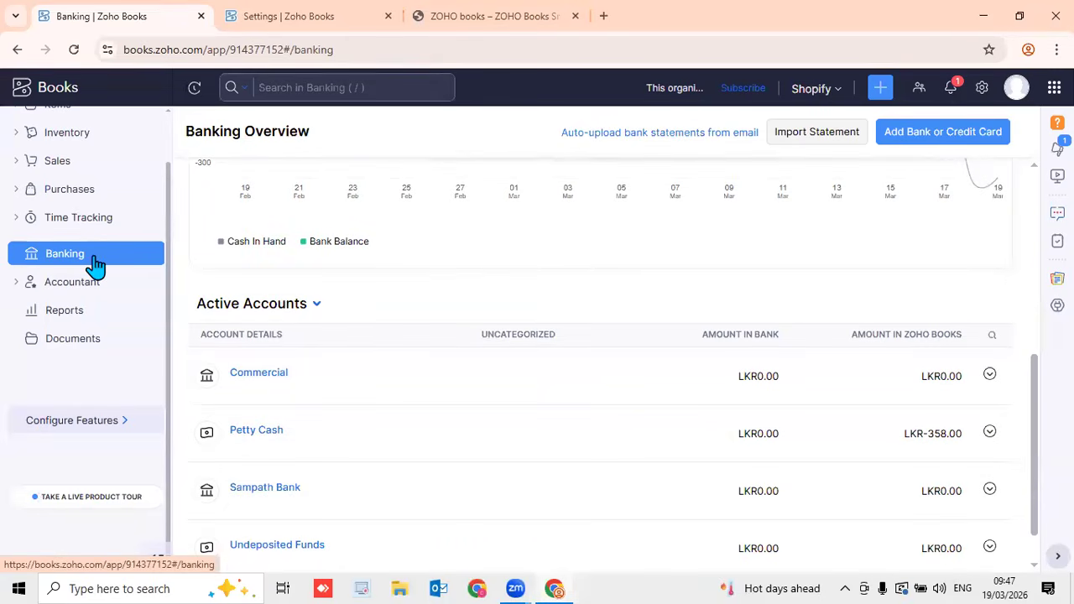
{"action": "left_click", "coordinate": [921, 147]}
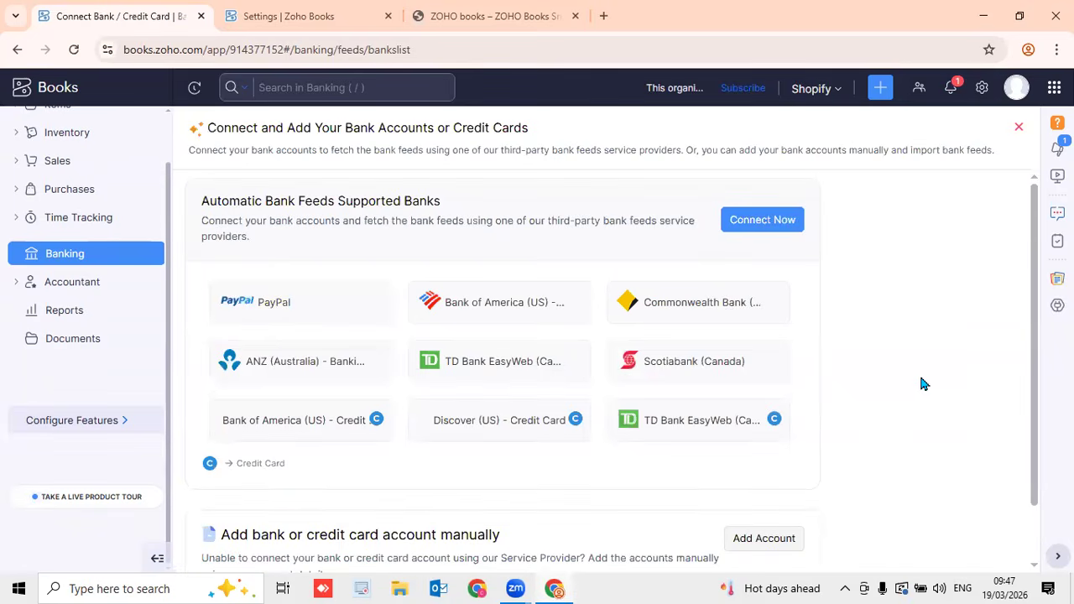
{"action": "scroll", "coordinate": [953, 388], "scroll_direction": "down", "scroll_amount": 2}
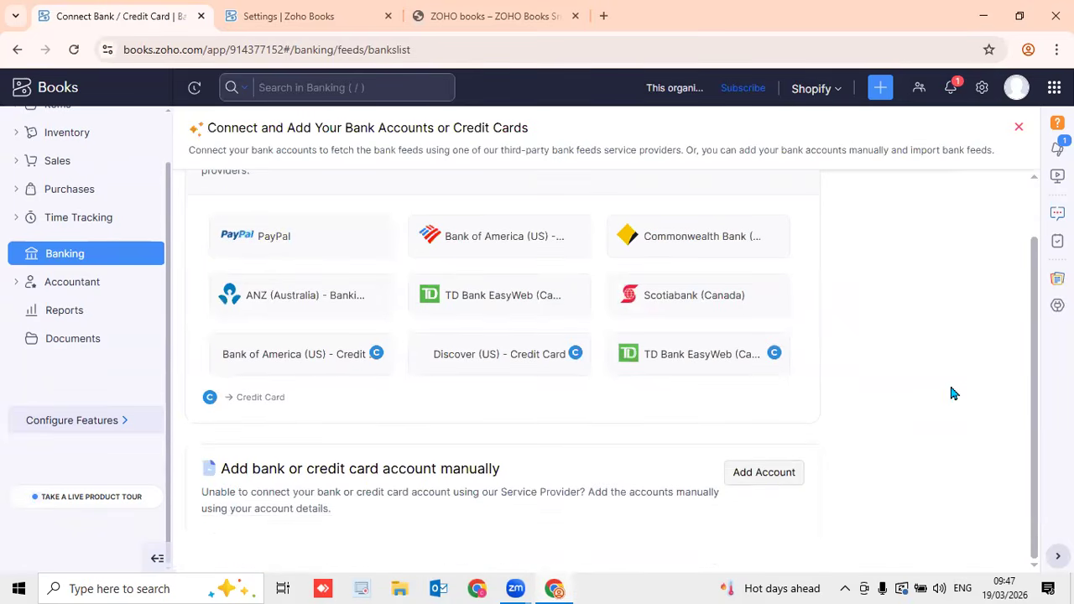
Start a manual bank account named 'Sampath Bank' with LKR currency
{"action": "left_click", "coordinate": [763, 473]}
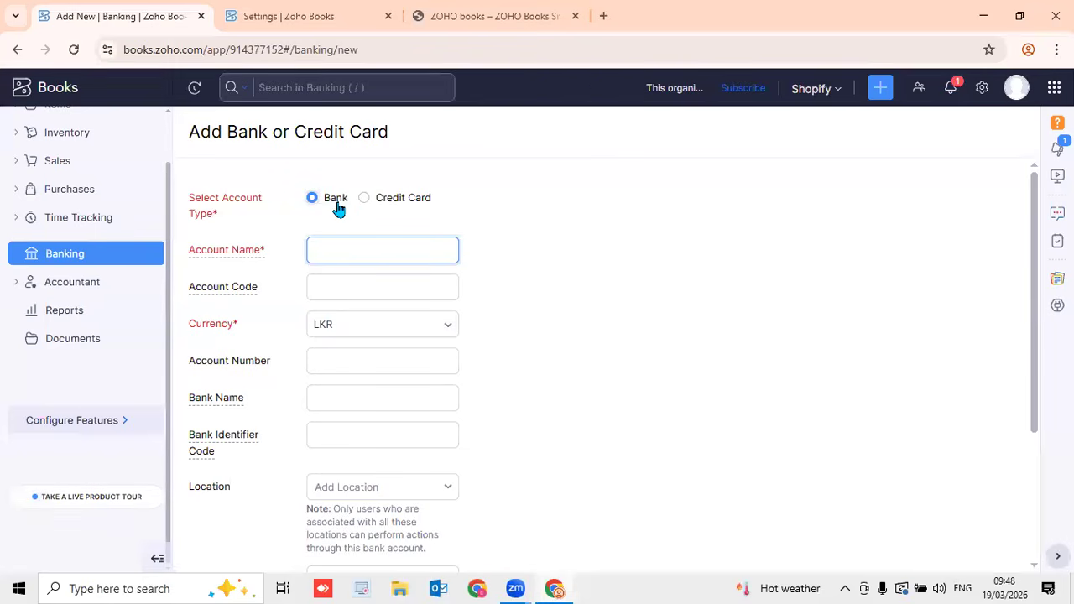
{"action": "mouse_move", "coordinate": [259, 261]}
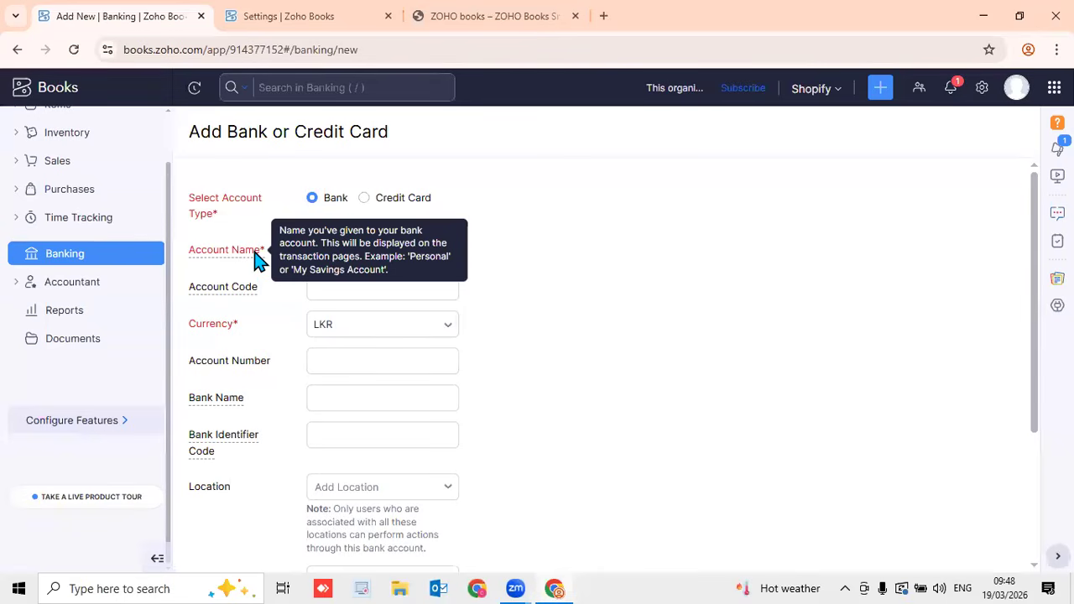
{"action": "left_click", "coordinate": [383, 249]}
{"action": "type", "text": "Samp"}
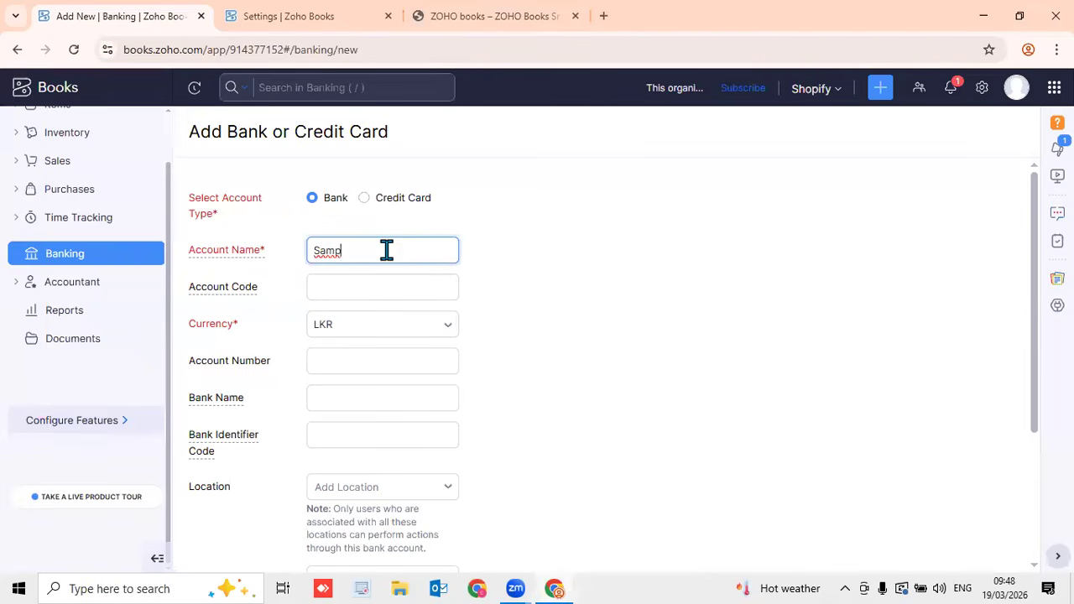
{"action": "type", "text": "ath Bank"}
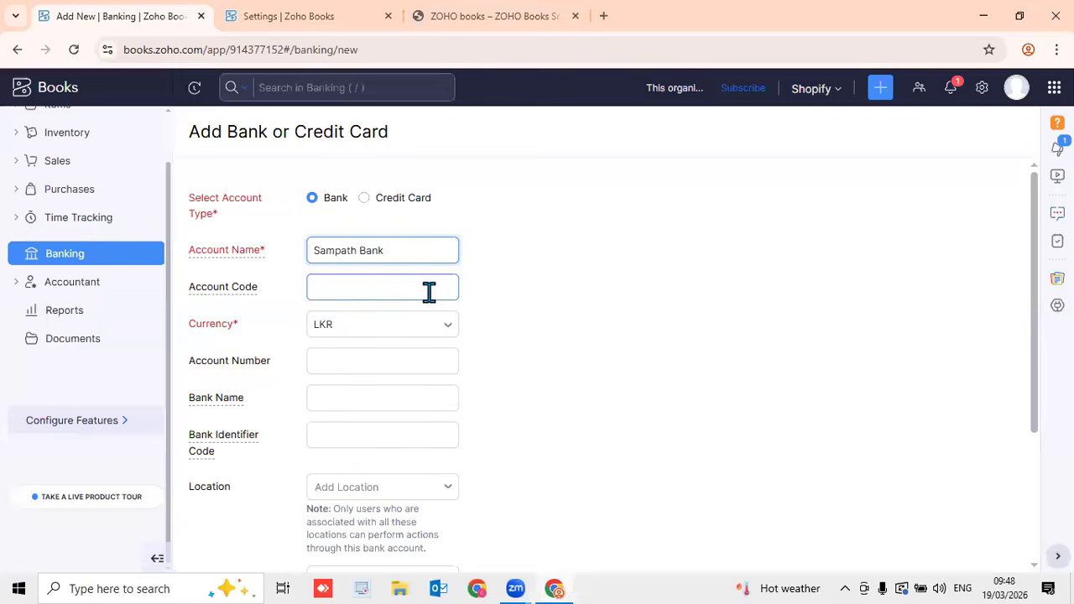
{"action": "left_click", "coordinate": [546, 320]}
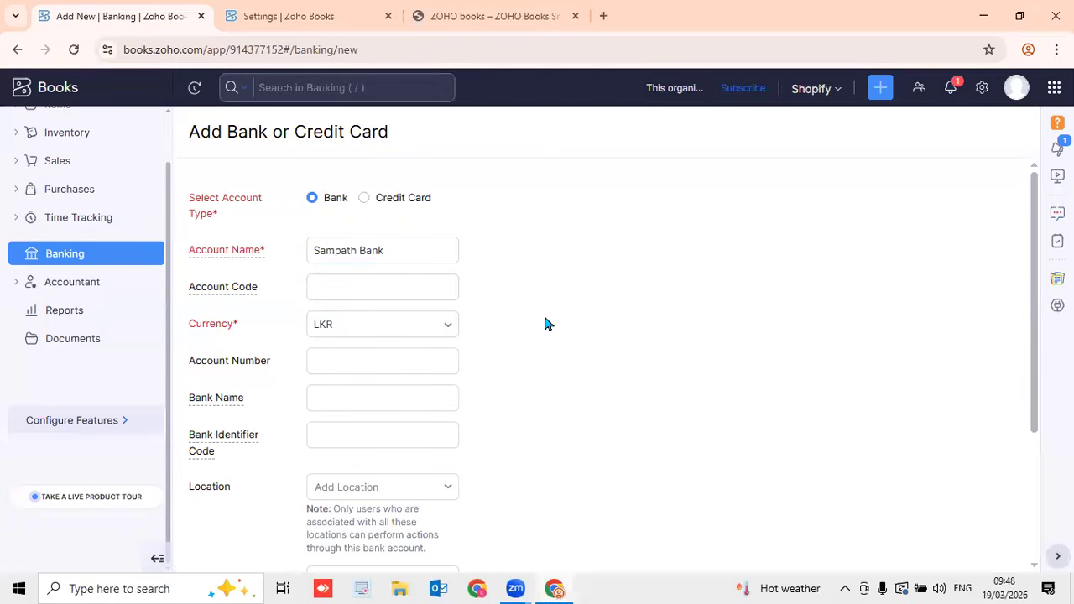
{"action": "left_click", "coordinate": [449, 327]}
{"action": "key", "text": "Down"}
{"action": "key", "text": "Down"}
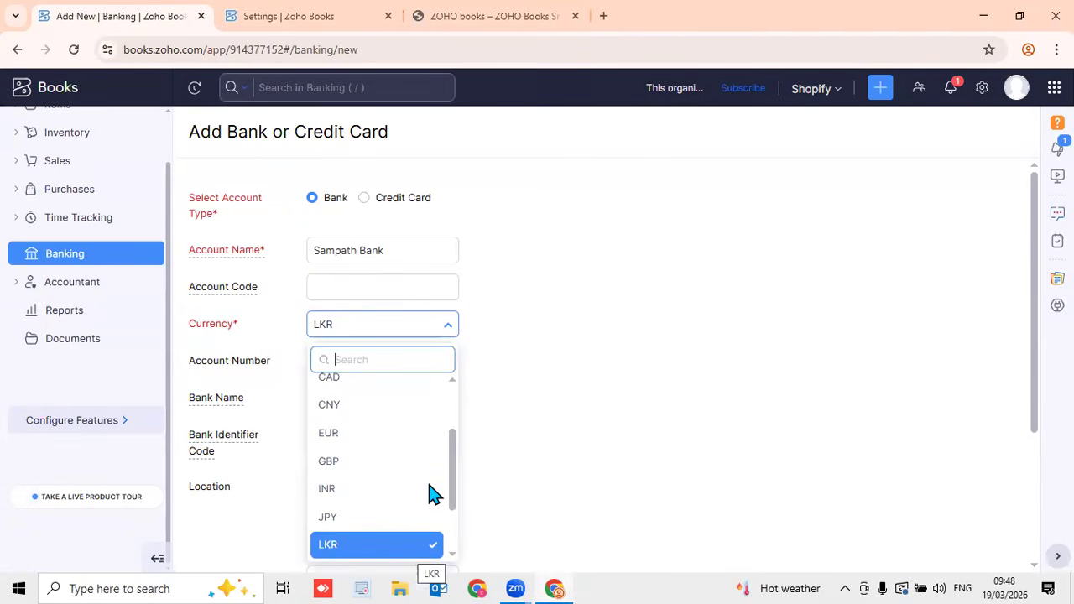
{"action": "key", "text": "Return"}
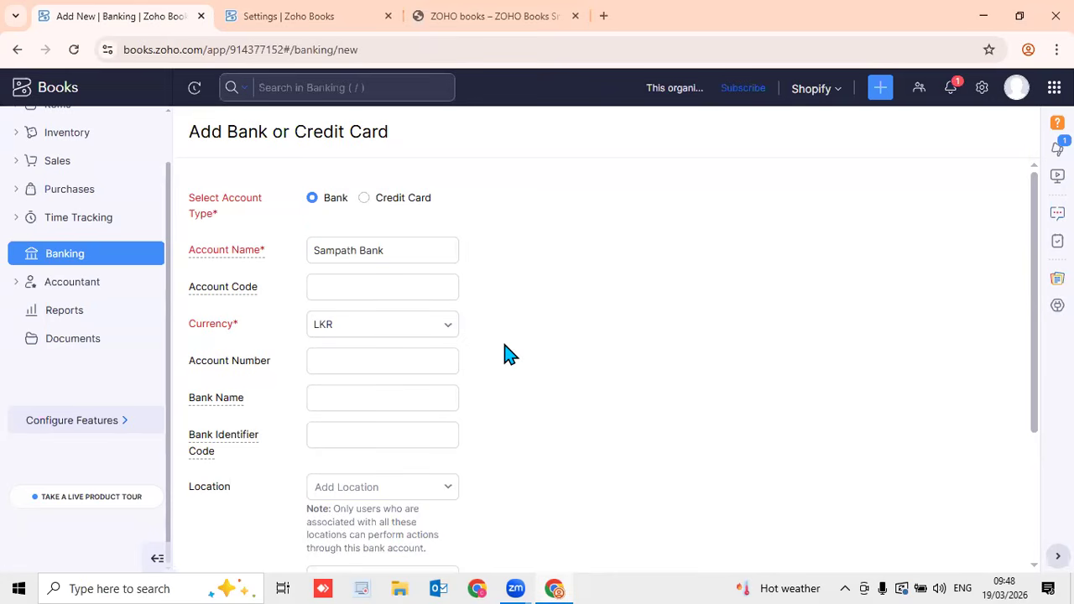
Enter the account number and bank name 'Bank Name', leave Location empty, and mark it primary
{"action": "left_click", "coordinate": [371, 366]}
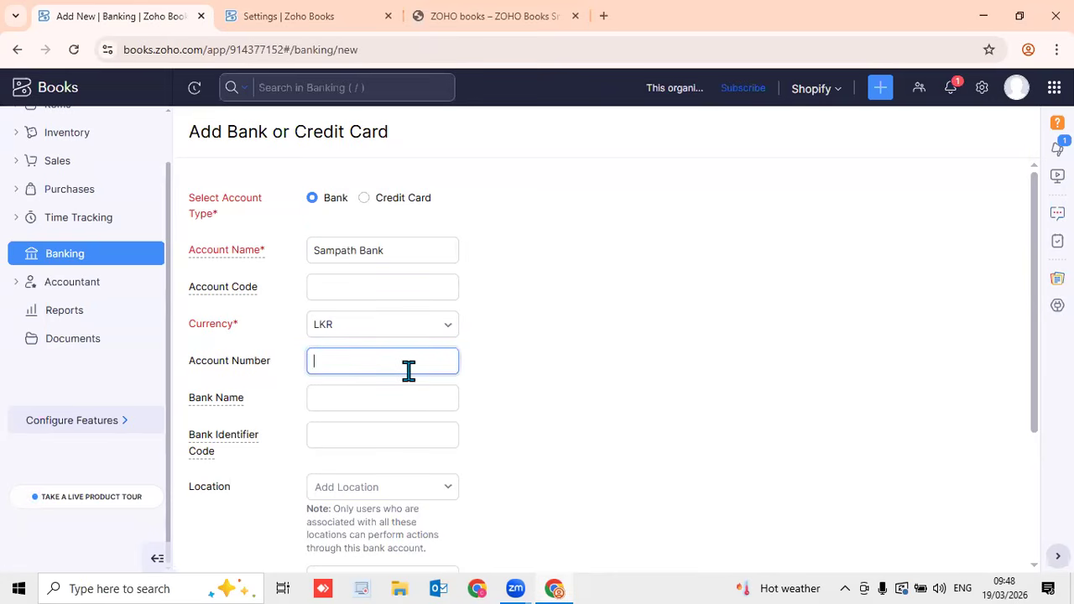
{"action": "type", "text": "1001 200"}
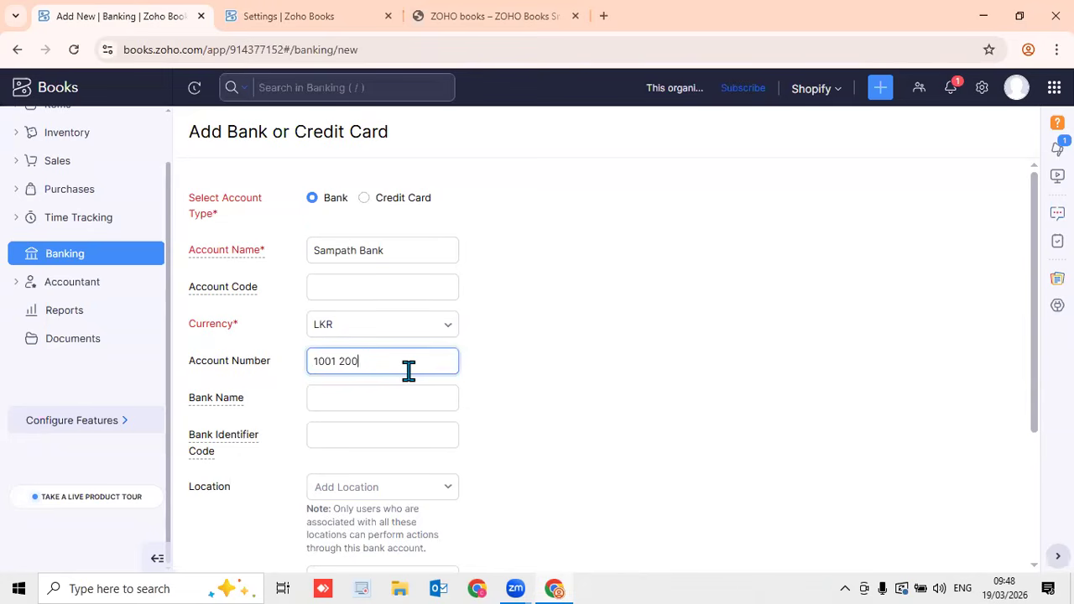
{"action": "type", "text": "2 3003"}
{"action": "left_click", "coordinate": [559, 385]}
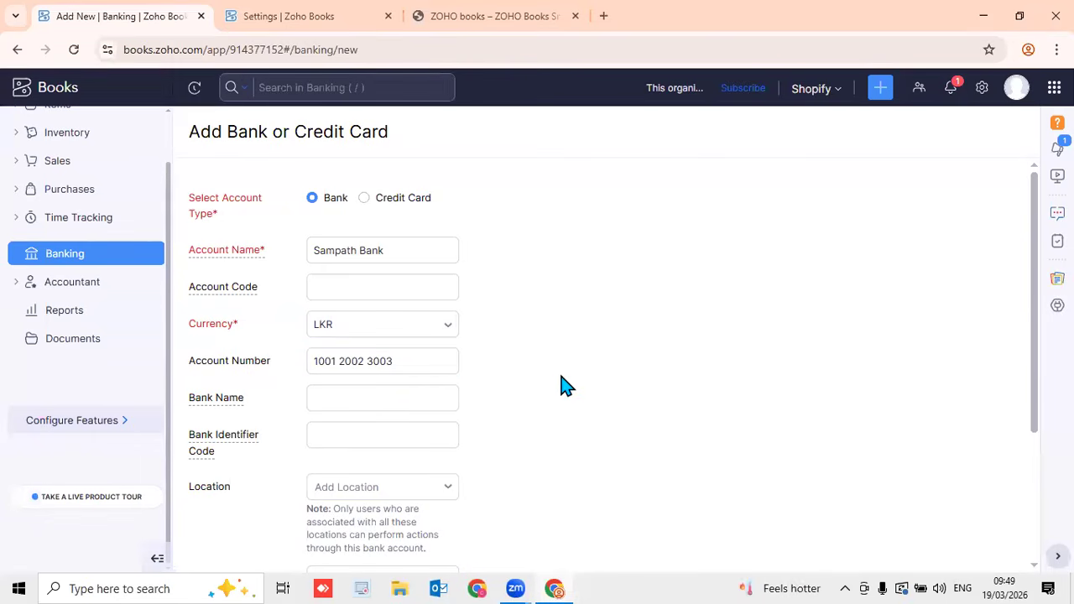
{"action": "left_click", "coordinate": [383, 397]}
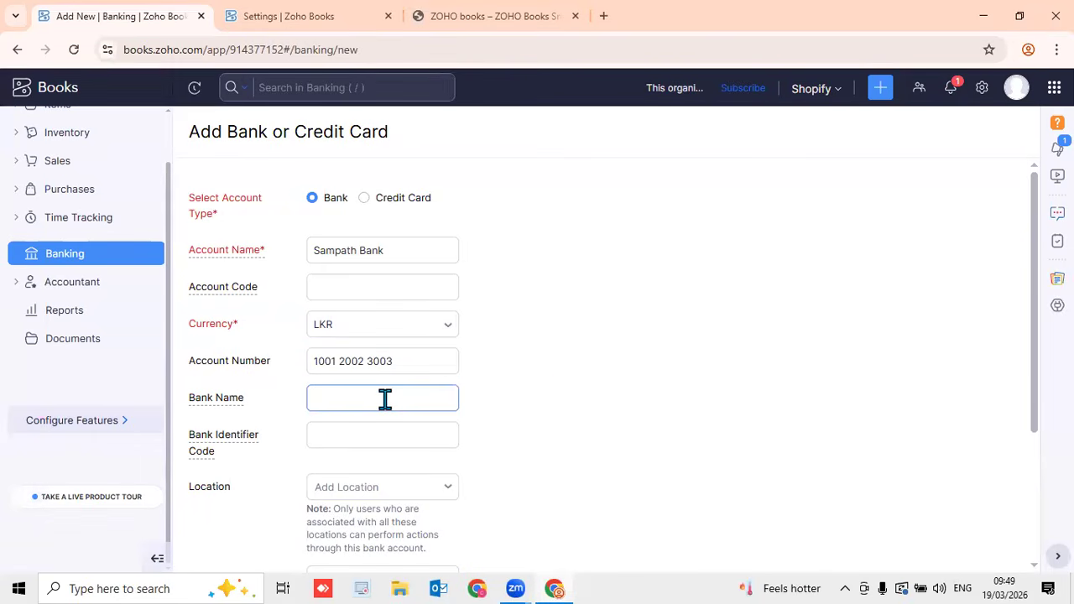
{"action": "type", "text": "B"}
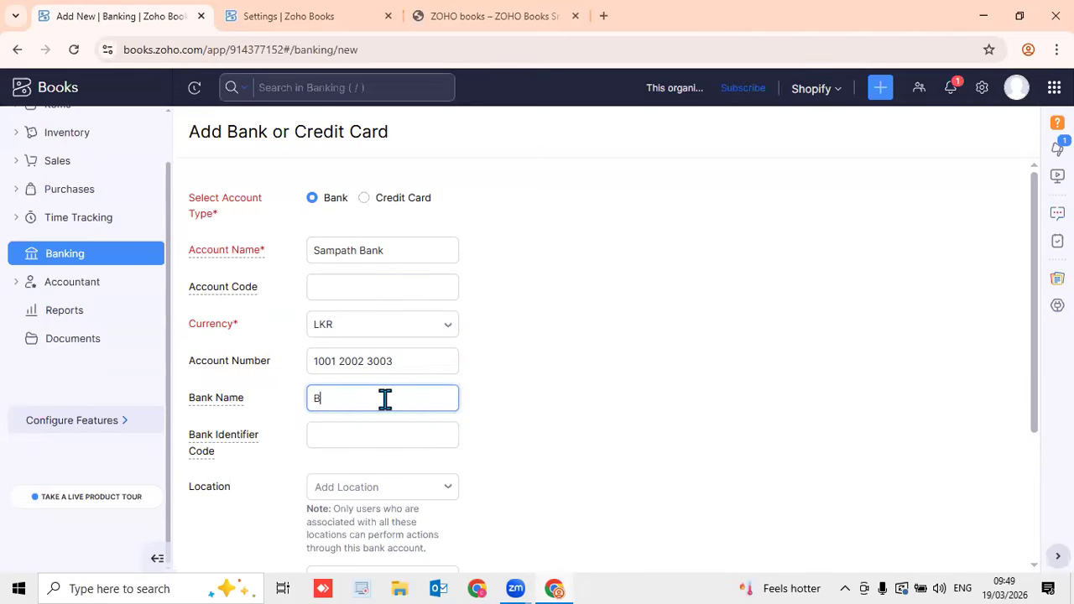
{"action": "type", "text": "ank Name"}
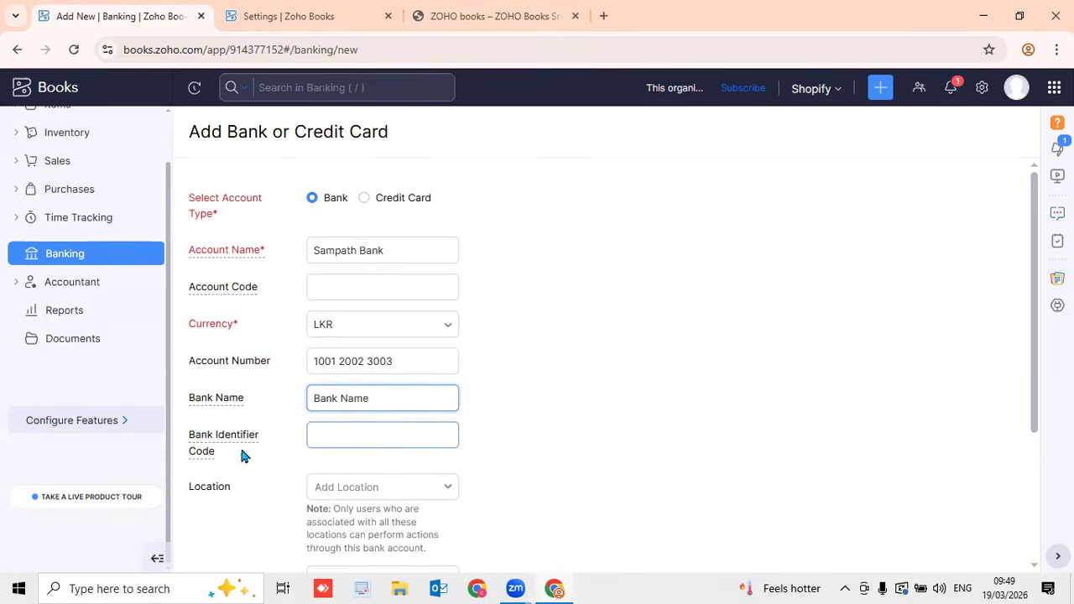
{"action": "mouse_move", "coordinate": [240, 444]}
{"action": "scroll", "coordinate": [1043, 496], "scroll_direction": "down", "scroll_amount": 3}
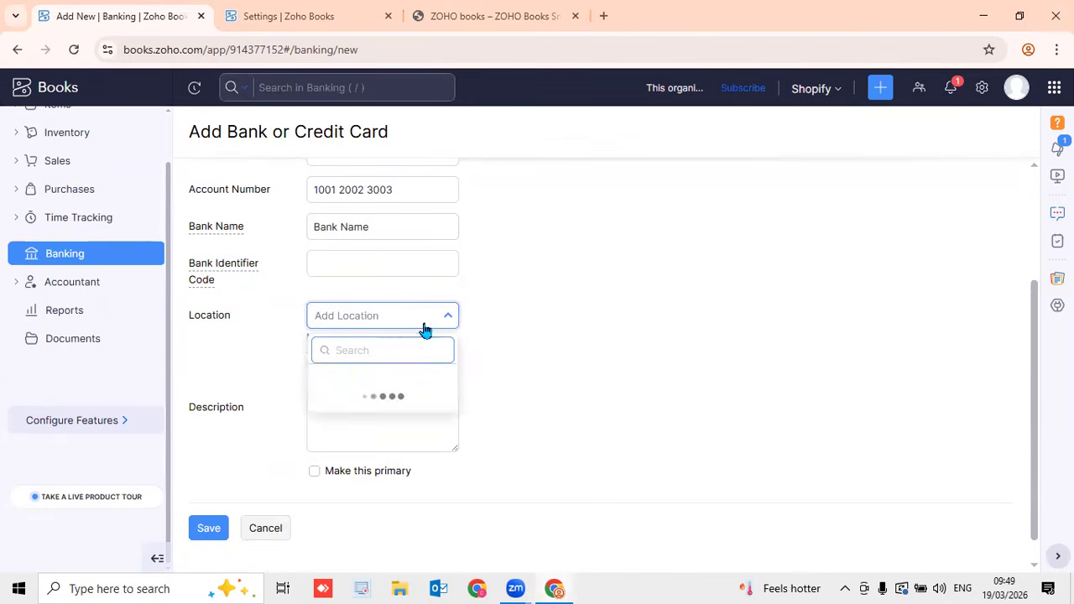
{"action": "left_click", "coordinate": [526, 350]}
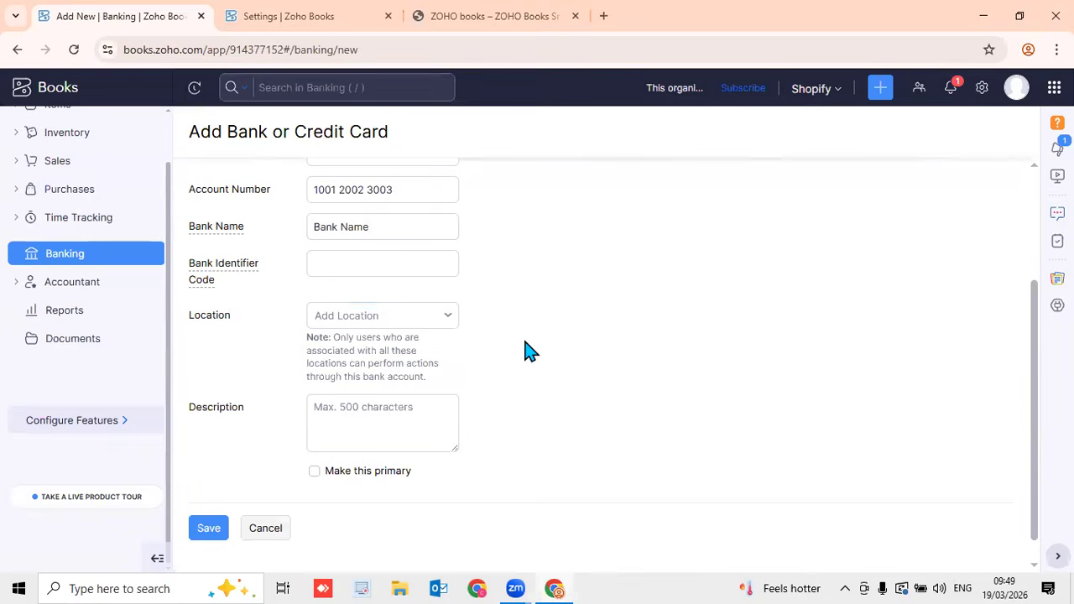
{"action": "left_click", "coordinate": [368, 478]}
Rename the duplicate-named account to 'Seylan Bank' and try saving again
{"action": "left_click", "coordinate": [209, 527]}
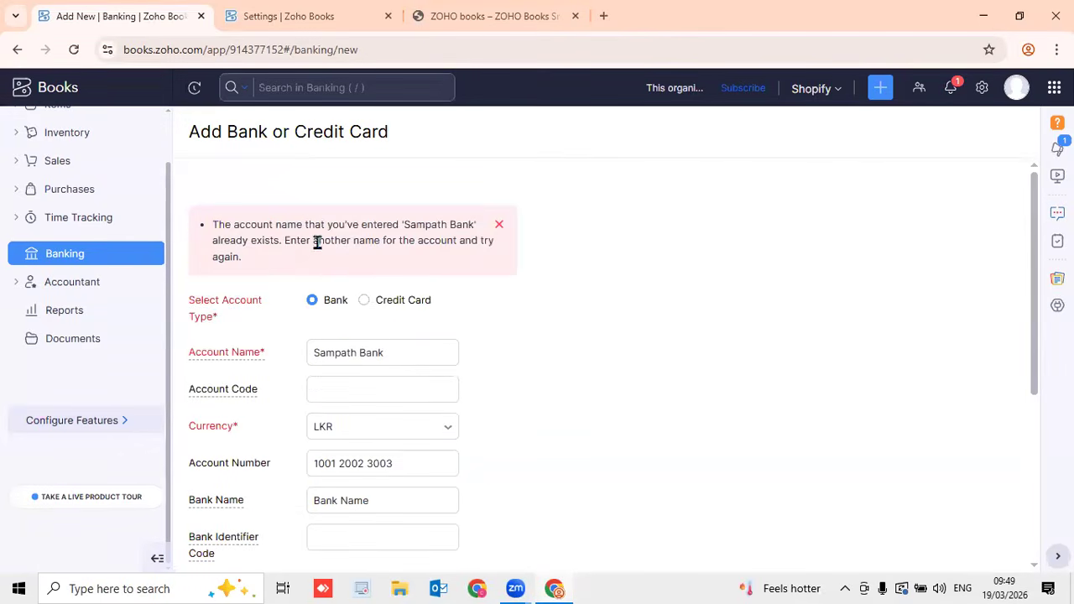
{"action": "left_click", "coordinate": [388, 393]}
{"action": "left_click", "coordinate": [408, 351]}
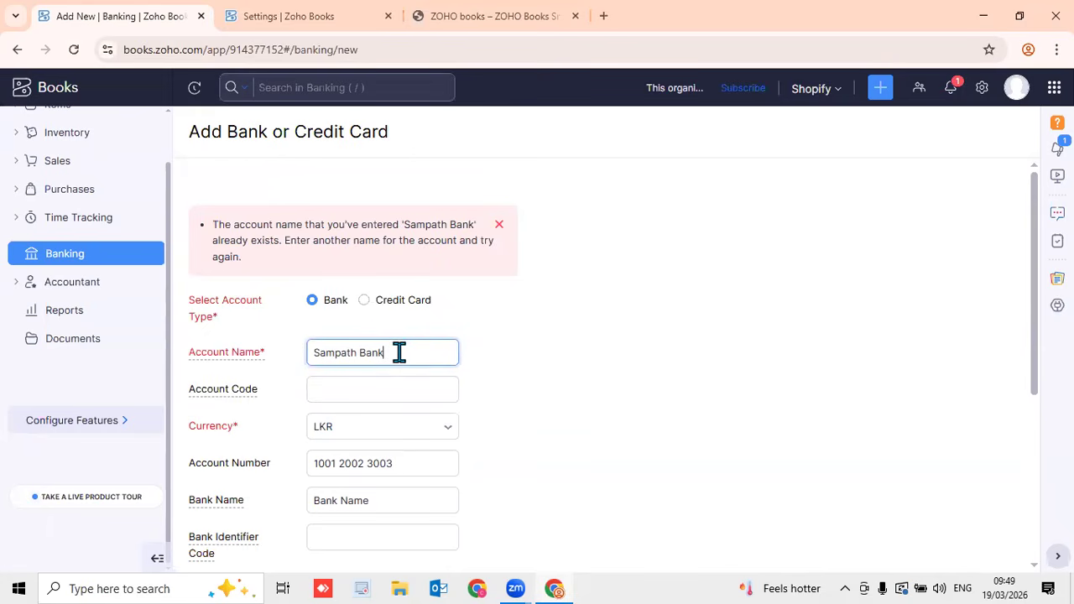
{"action": "left_click_drag", "start_coordinate": [399, 353], "coordinate": [314, 360]}
{"action": "left_click", "coordinate": [431, 351]}
{"action": "triple_click", "coordinate": [396, 352]}
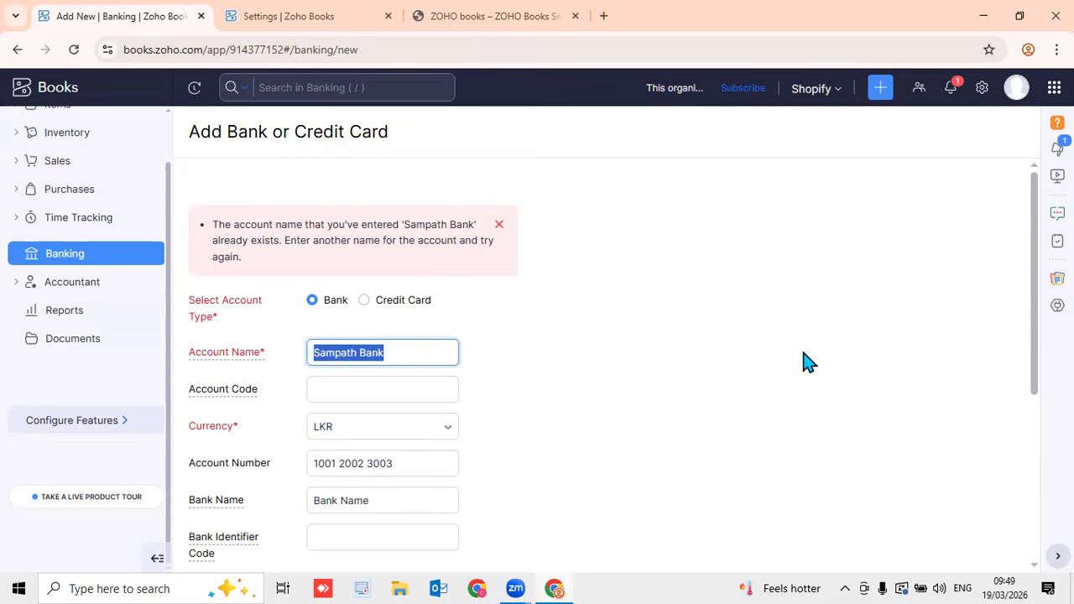
{"action": "type", "text": "Sayla"}
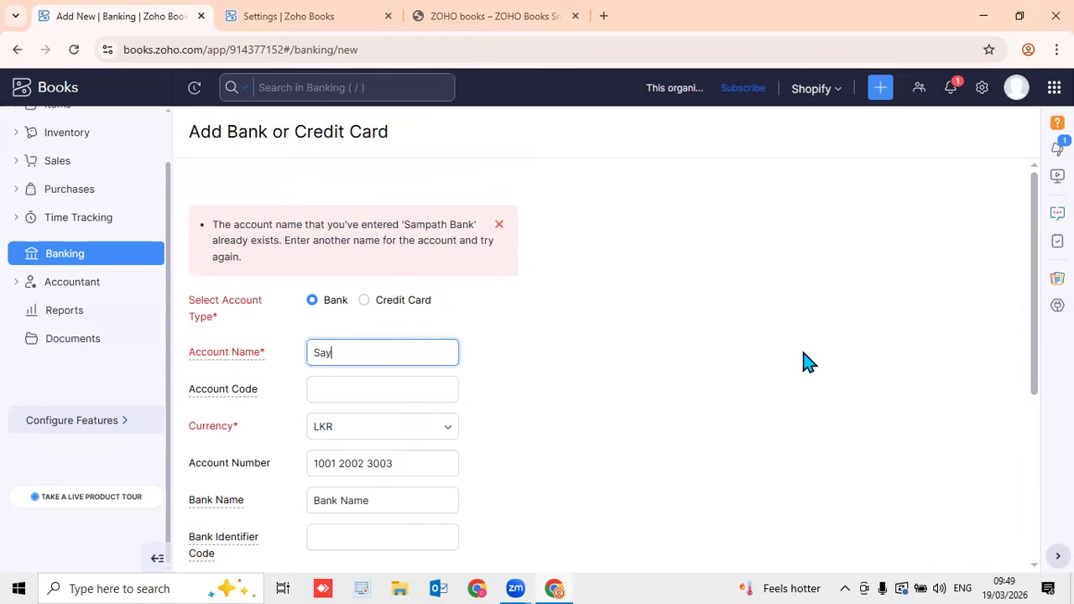
{"action": "type", "text": "n"}
{"action": "key", "text": "Left"}
{"action": "key", "text": "Left"}
{"action": "key", "text": "Left"}
{"action": "key", "text": "Left"}
{"action": "key", "text": "BackSpace"}
{"action": "type", "text": "e"}
{"action": "key", "text": "End"}
{"action": "type", "text": "Bank"}
{"action": "scroll", "coordinate": [470, 483], "scroll_direction": "down", "scroll_amount": 4}
{"action": "left_click", "coordinate": [211, 503]}
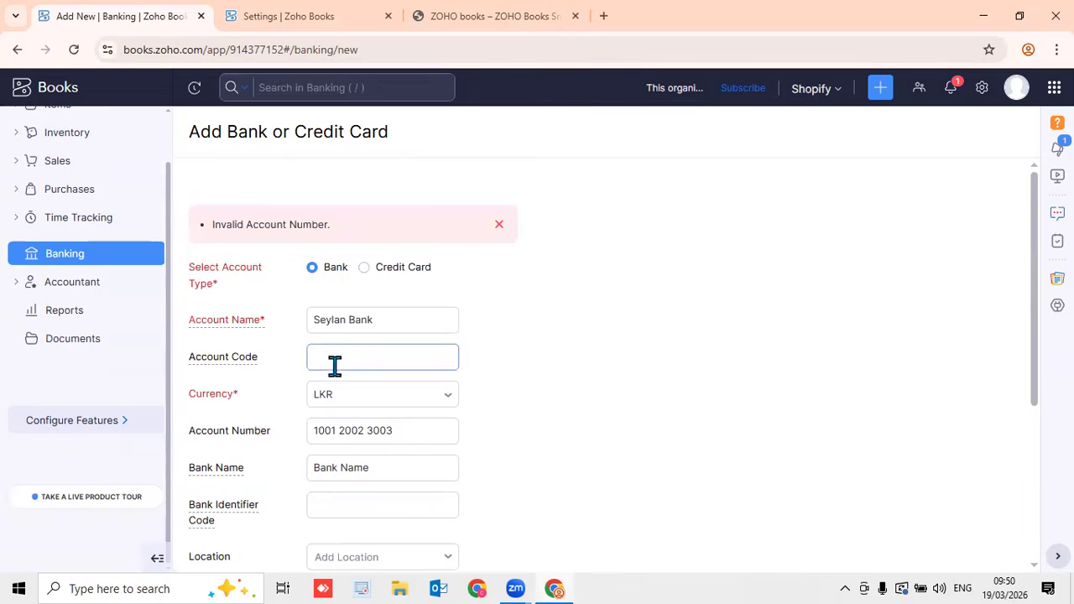
Remove both spaces from the account number and save the Seylan Bank account
{"action": "left_click", "coordinate": [365, 430]}
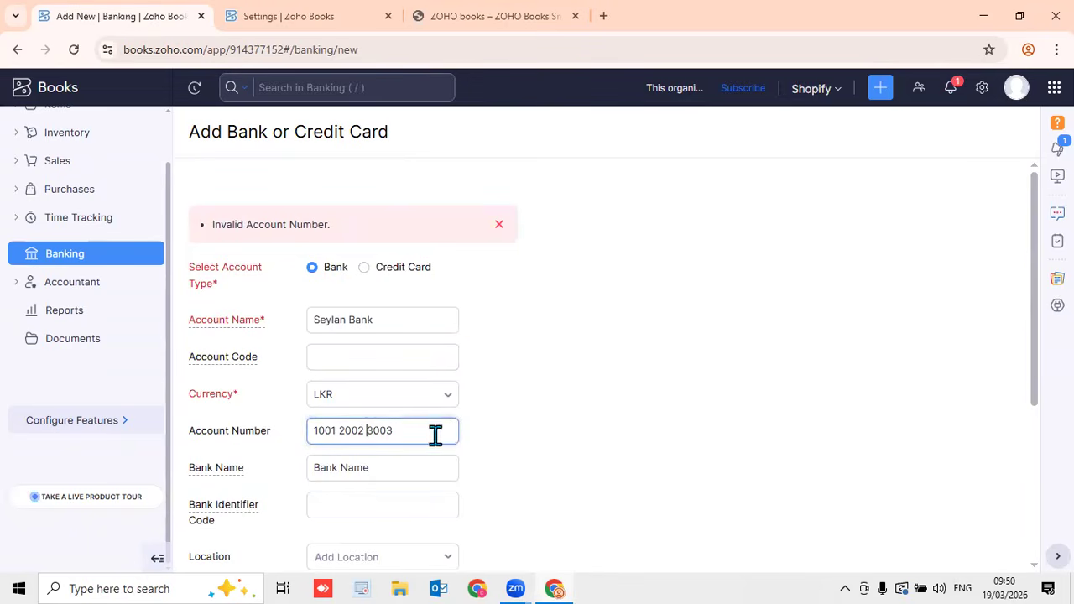
{"action": "left_click", "coordinate": [363, 437]}
{"action": "key", "text": "BackSpace"}
{"action": "left_click", "coordinate": [340, 433]}
{"action": "key", "text": "BackSpace"}
{"action": "scroll", "coordinate": [476, 433], "scroll_direction": "down", "scroll_amount": 3}
{"action": "left_click", "coordinate": [209, 508]}
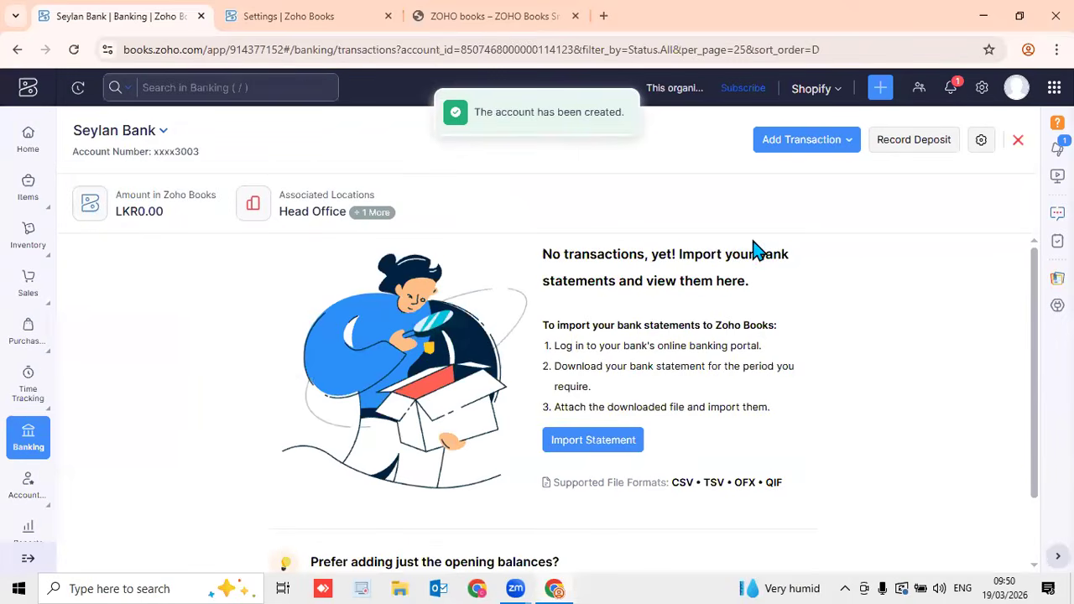
Close the Seylan Bank page and start adding another bank account from Banking Overview
{"action": "left_click", "coordinate": [1018, 142]}
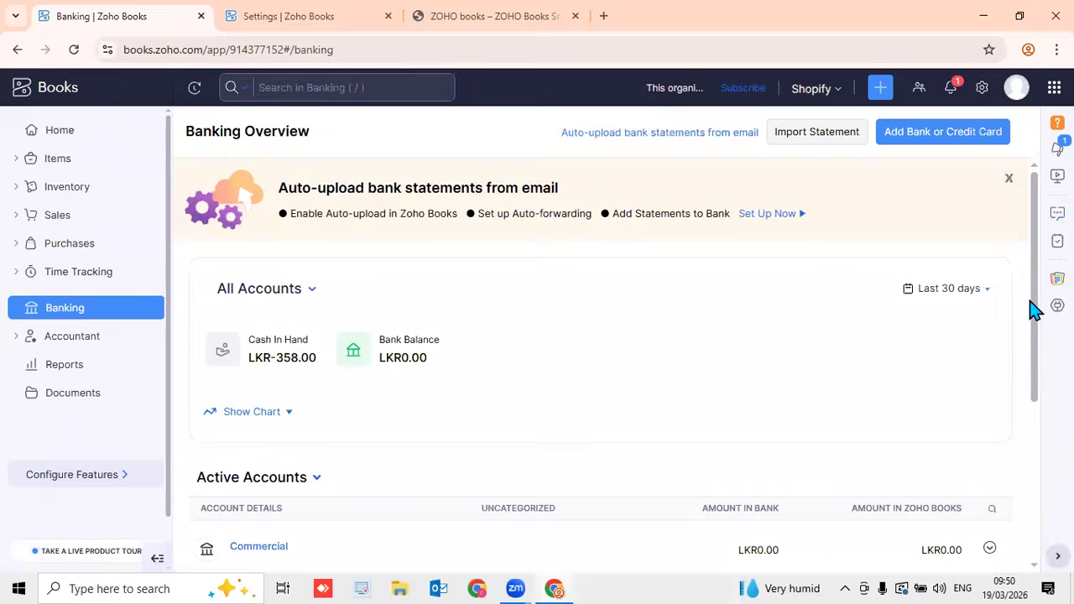
{"action": "scroll", "coordinate": [1018, 449], "scroll_direction": "down", "scroll_amount": 4}
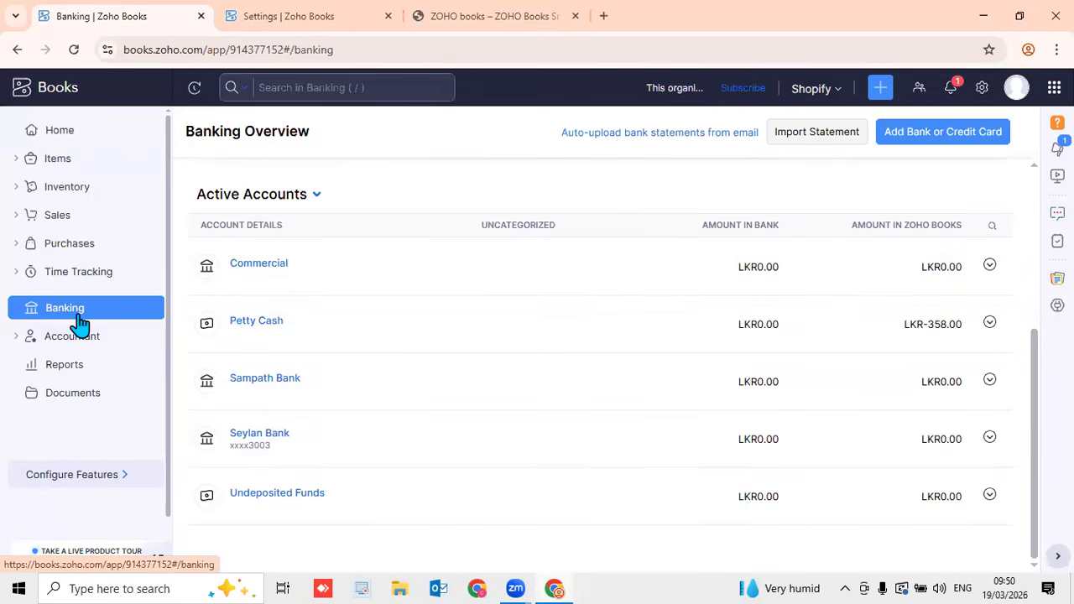
{"action": "left_click", "coordinate": [921, 138]}
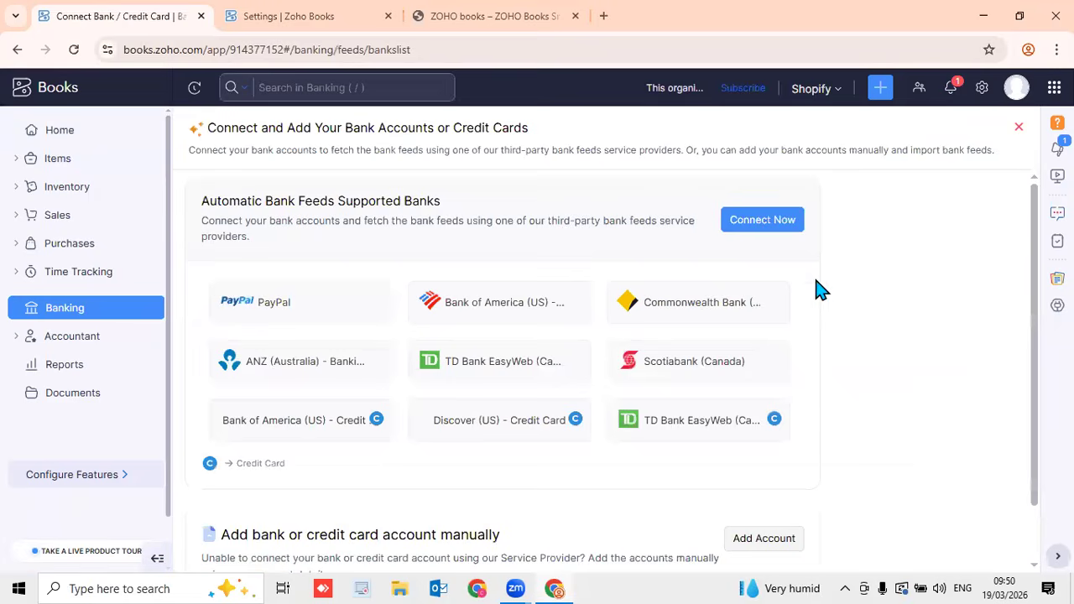
{"action": "scroll", "coordinate": [837, 340], "scroll_direction": "down", "scroll_amount": 1}
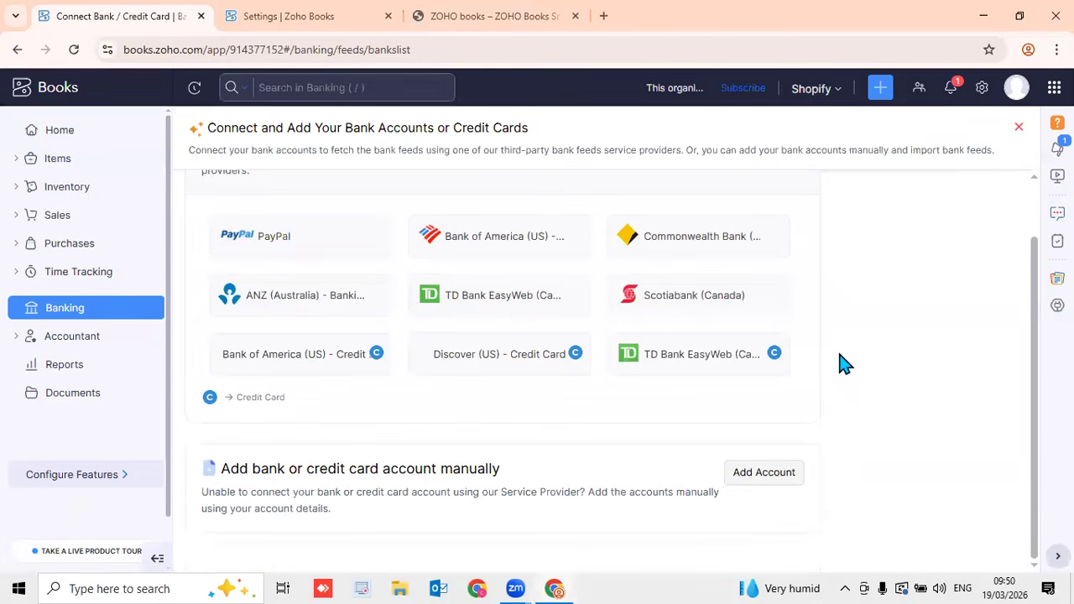
Create a USD bank account named RDB with its account number and bank name RDB
{"action": "left_click", "coordinate": [770, 477]}
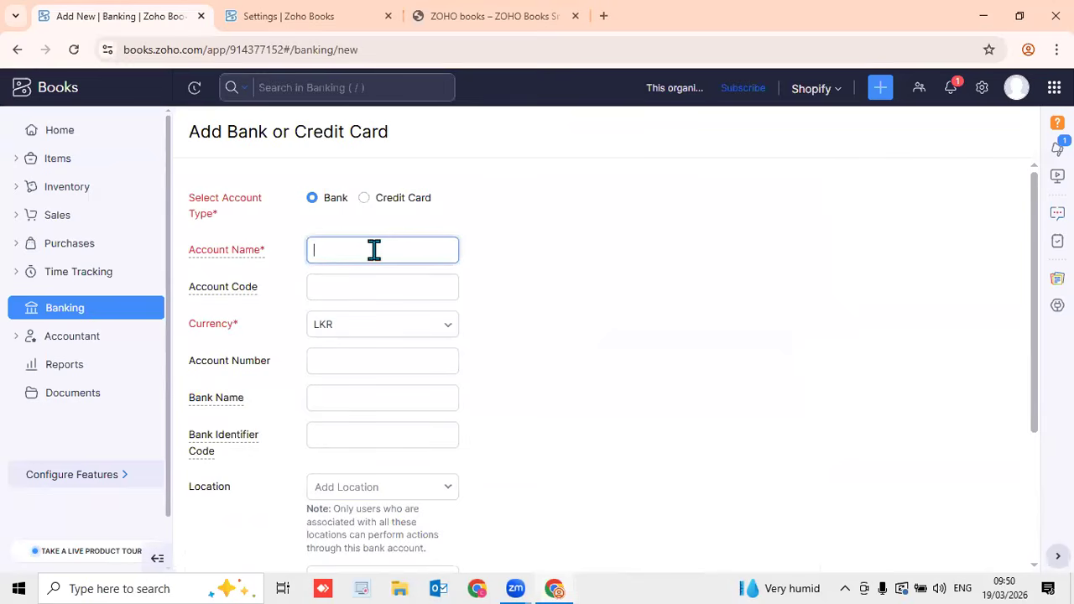
{"action": "type", "text": "RDB"}
{"action": "left_click", "coordinate": [421, 338]}
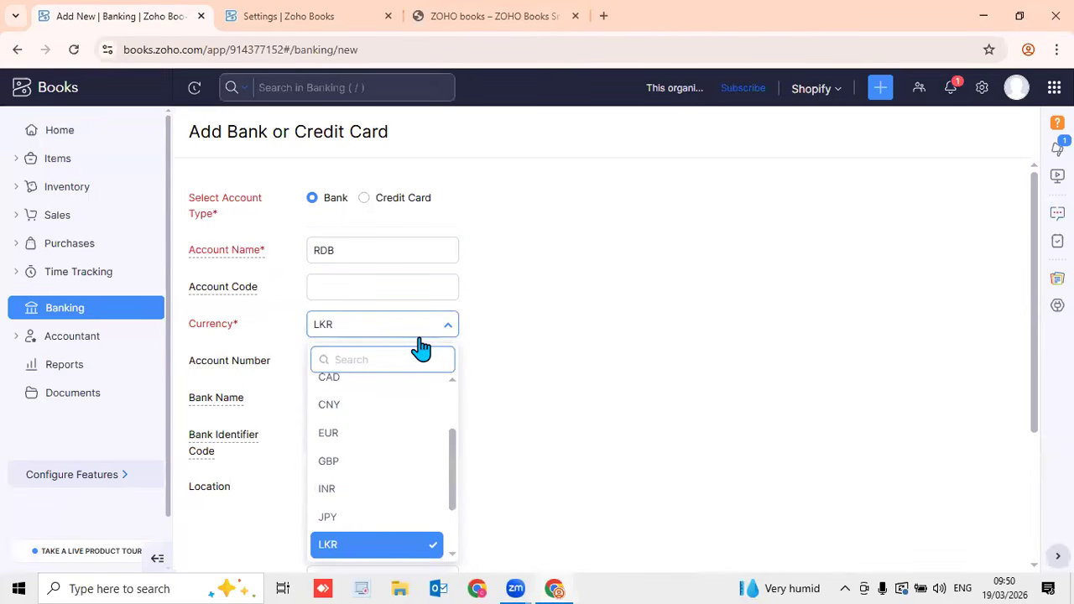
{"action": "type", "text": "u"}
{"action": "left_click", "coordinate": [377, 442]}
{"action": "left_click", "coordinate": [376, 356]}
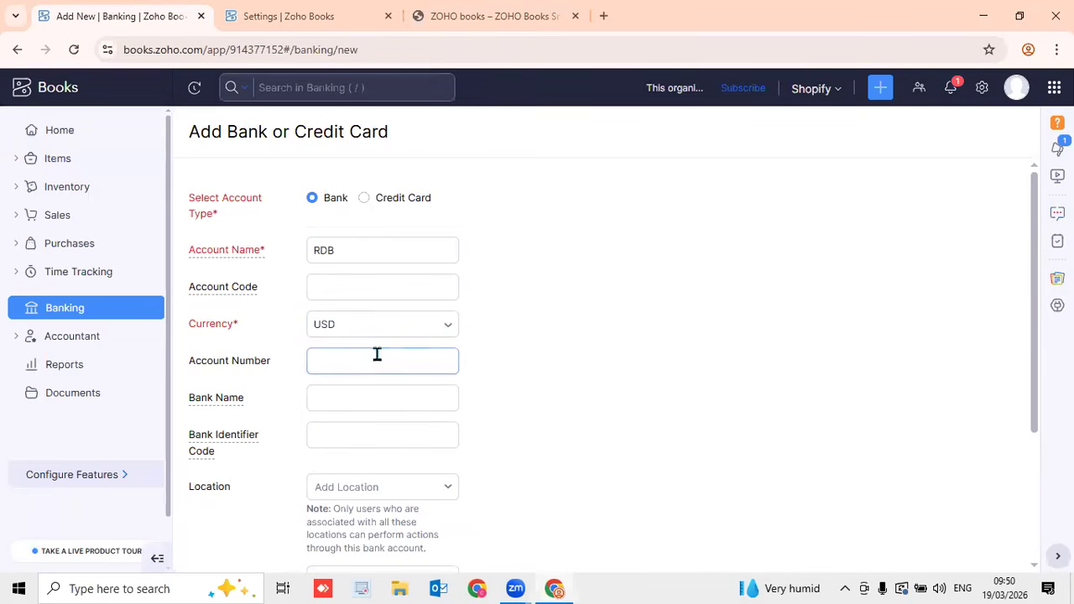
{"action": "type", "text": "789"}
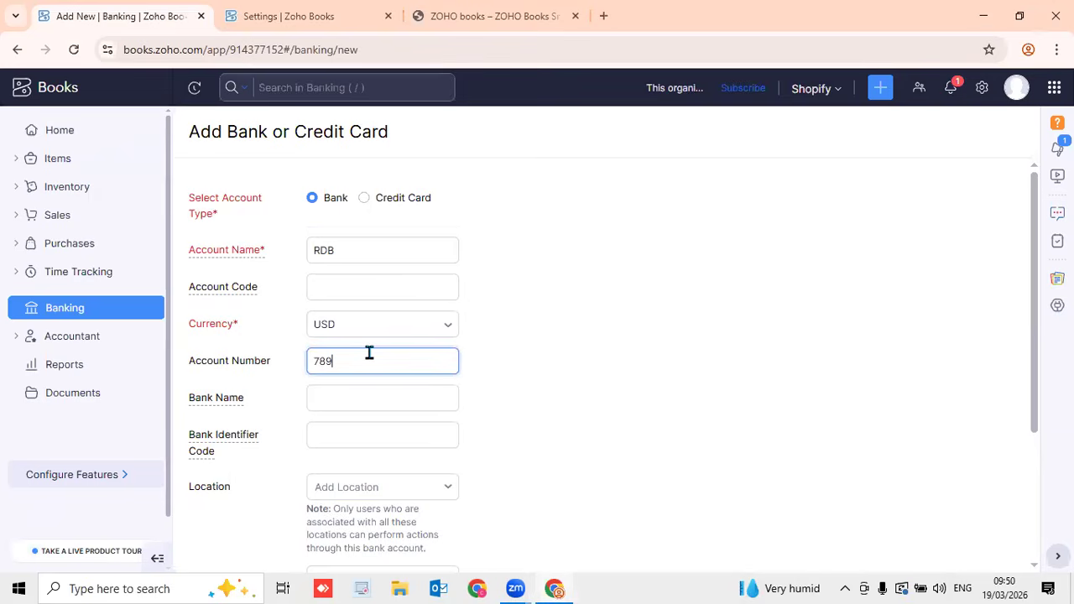
{"action": "type", "text": "4561230"}
{"action": "left_click", "coordinate": [403, 405]}
{"action": "type", "text": "R"}
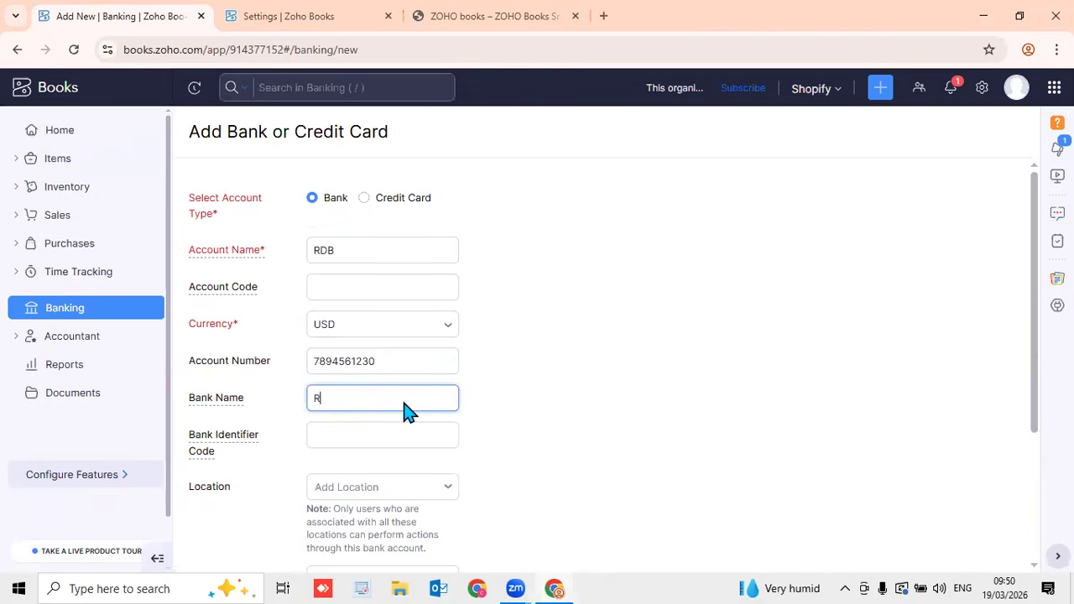
{"action": "type", "text": "DB"}
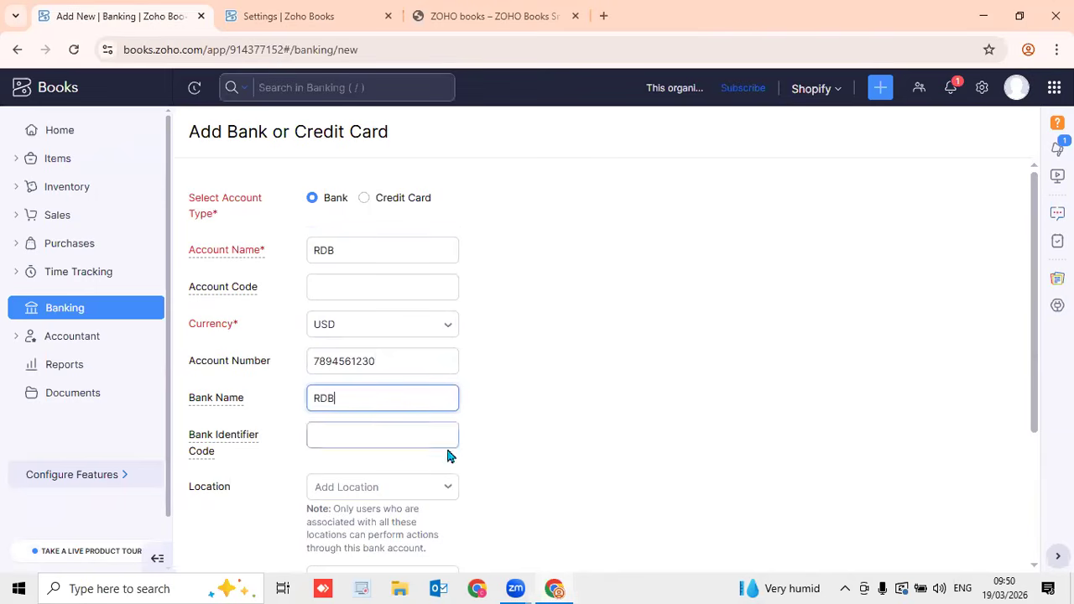
{"action": "scroll", "coordinate": [420, 474], "scroll_direction": "down", "scroll_amount": 3}
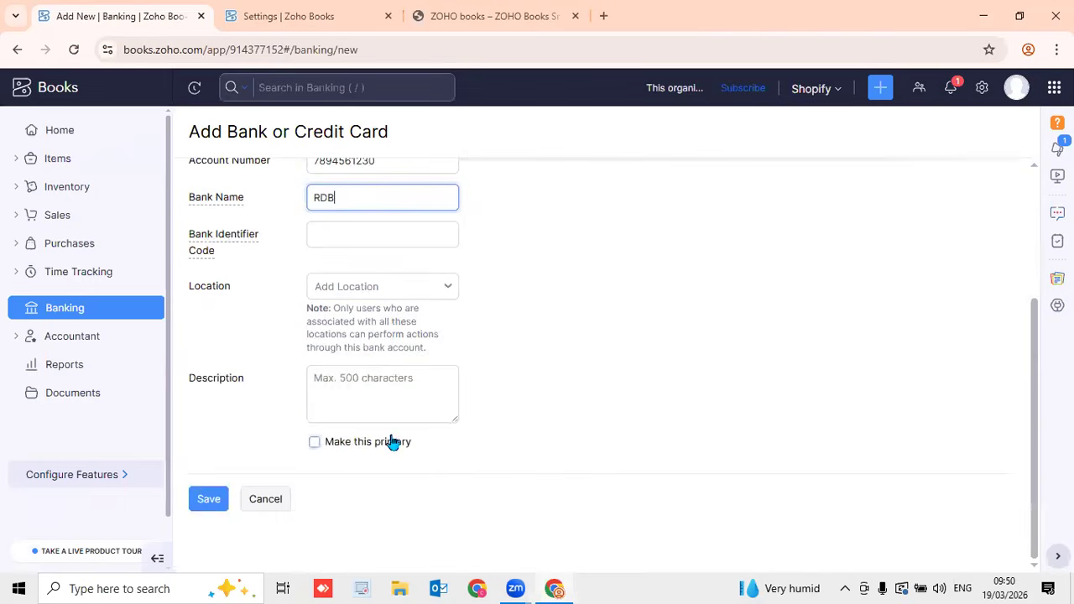
{"action": "left_click", "coordinate": [207, 508]}
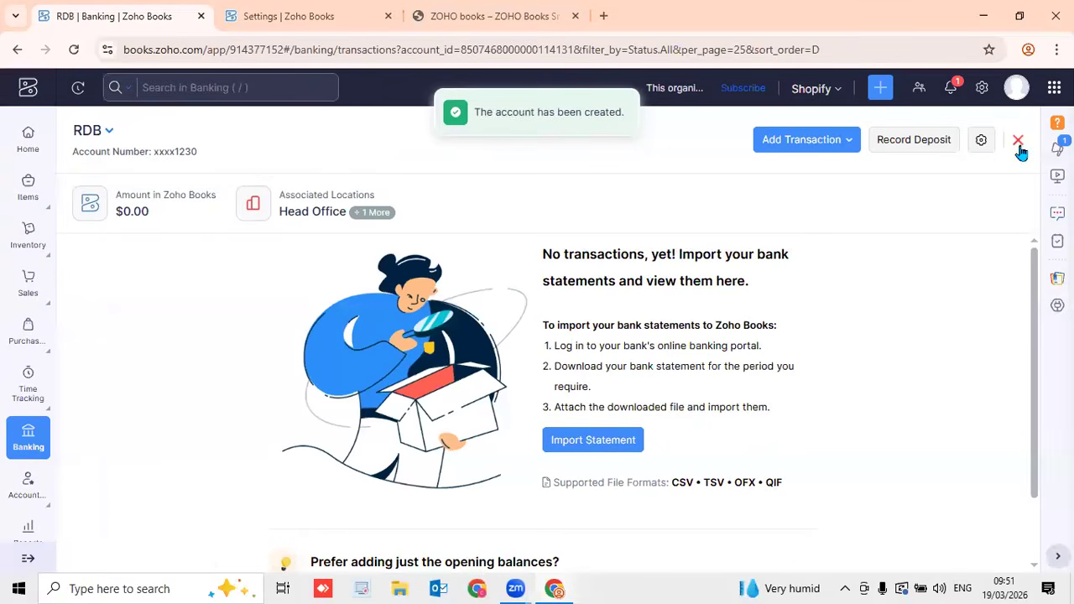
{"action": "left_click", "coordinate": [1017, 138]}
{"action": "scroll", "coordinate": [877, 340], "scroll_direction": "down", "scroll_amount": 5}
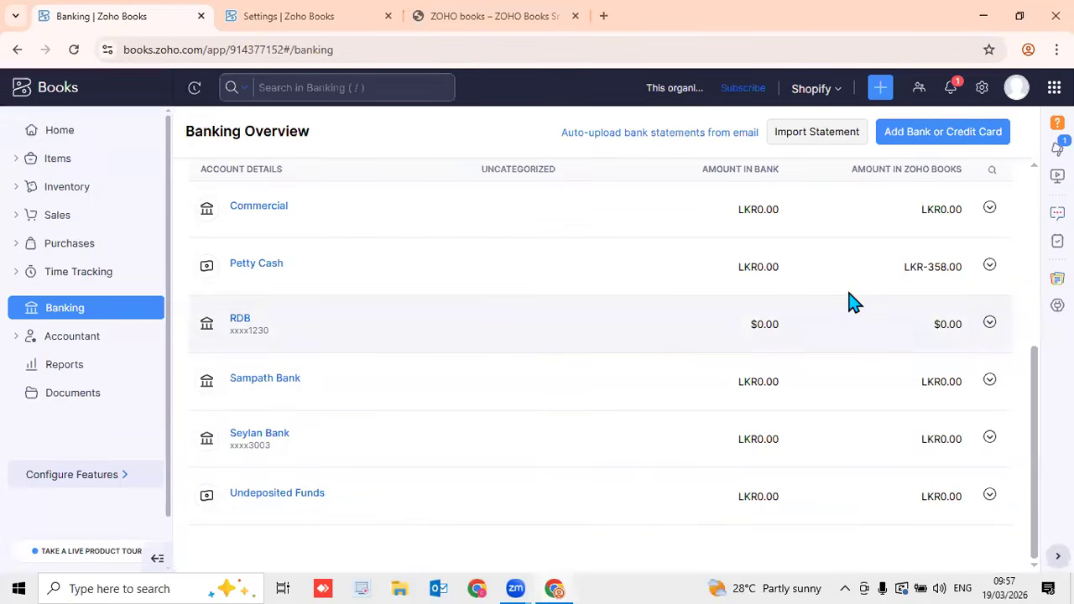
Open a new manual bank account form and mark the account as primary
{"action": "left_click", "coordinate": [916, 136]}
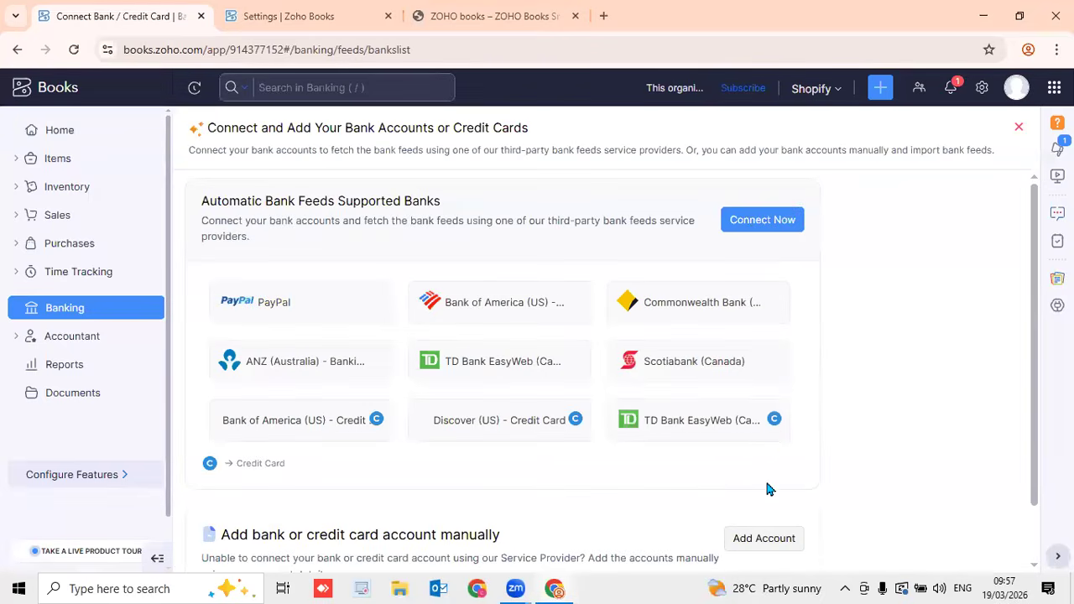
{"action": "left_click", "coordinate": [764, 537]}
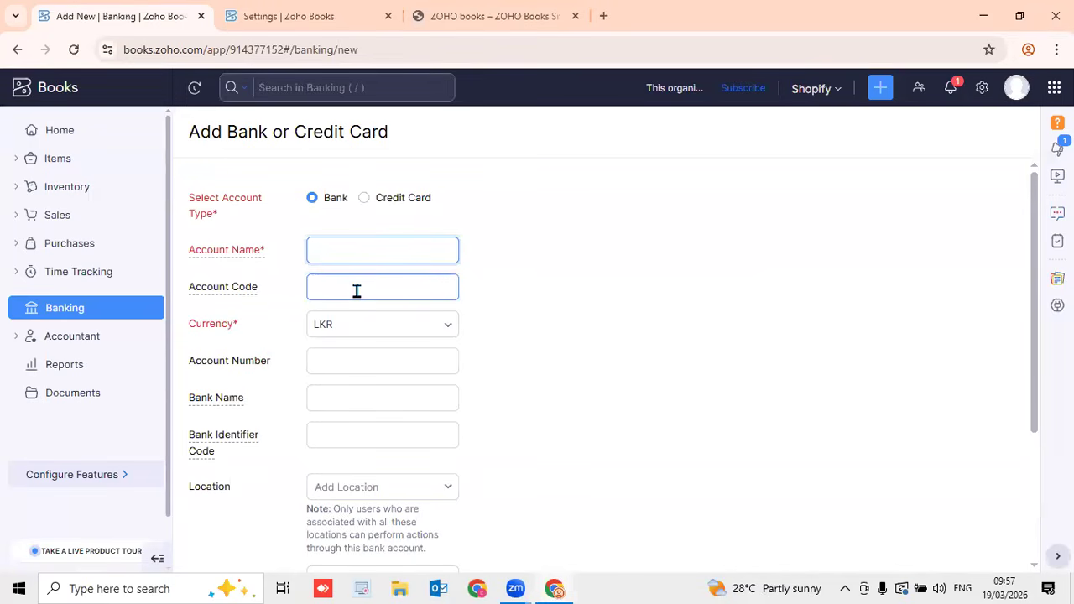
{"action": "scroll", "coordinate": [520, 356], "scroll_direction": "down", "scroll_amount": 3}
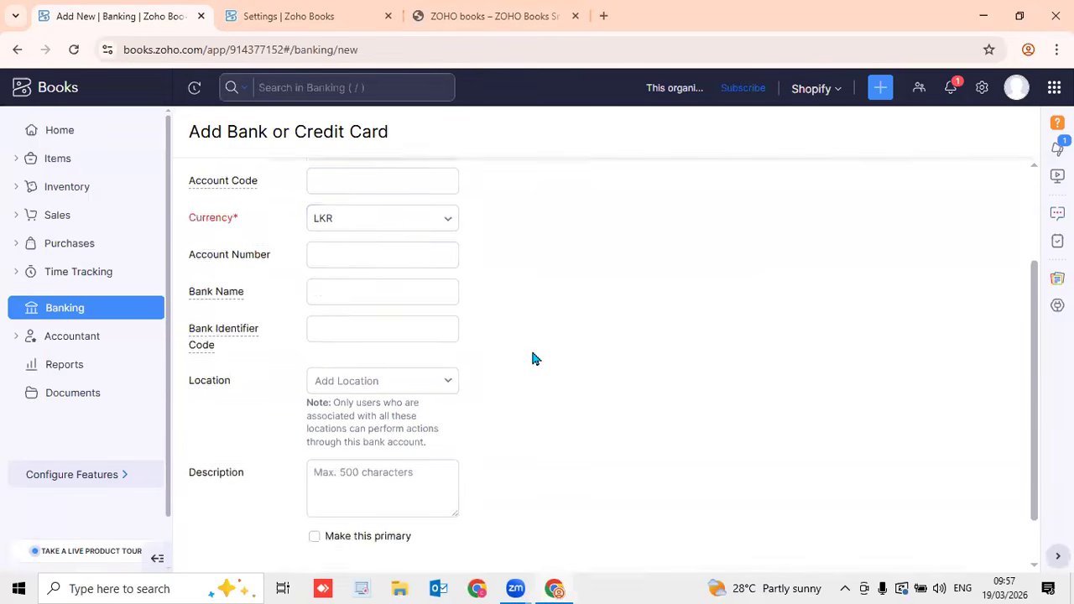
{"action": "left_click", "coordinate": [348, 447]}
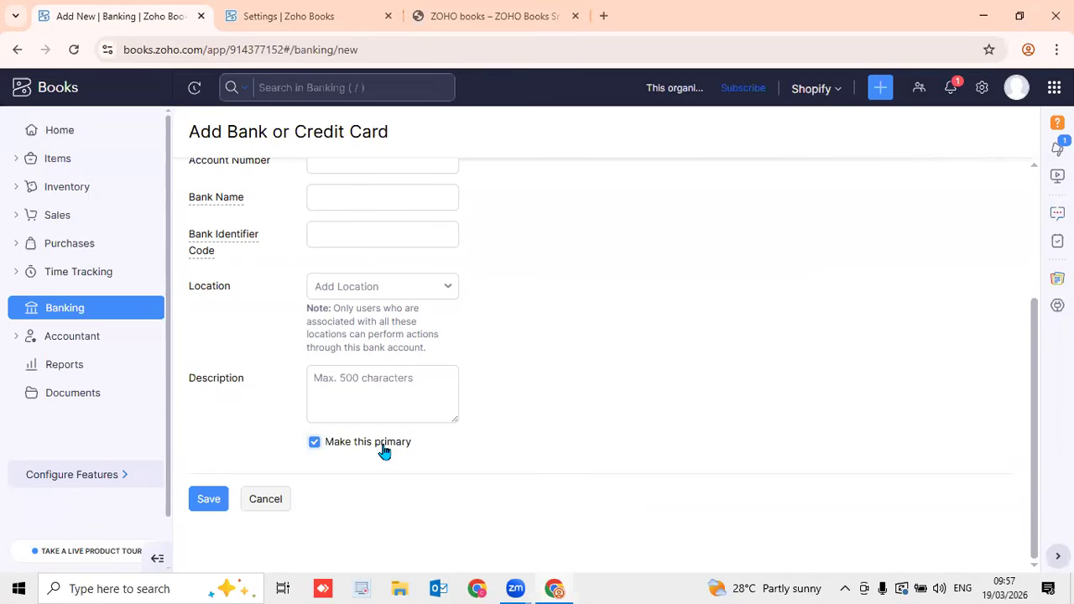
{"action": "left_click", "coordinate": [94, 245]}
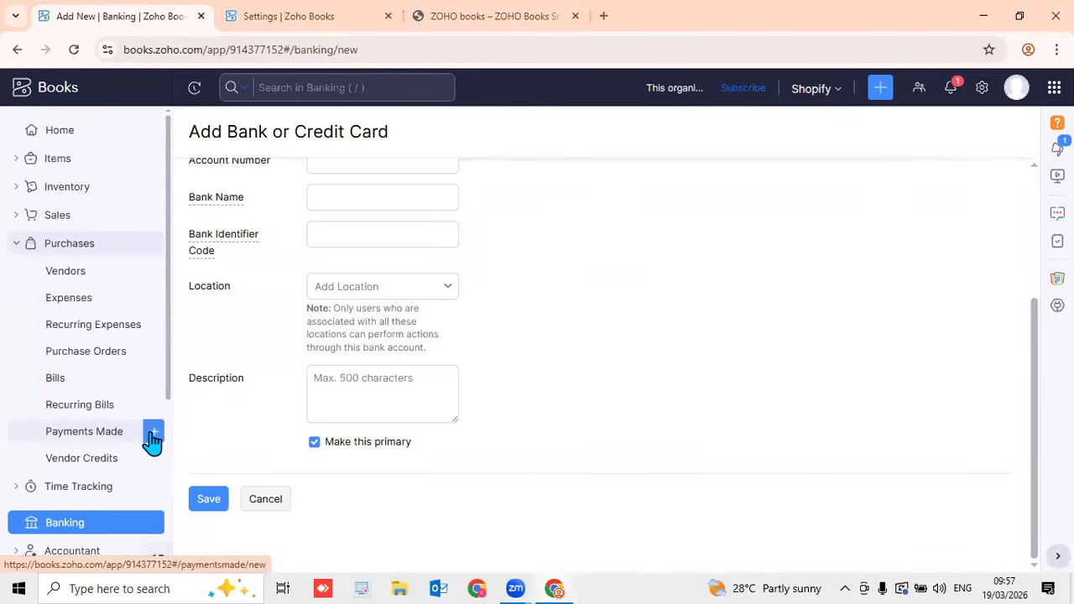
Start a new Payments Made record with Litro Pvt Ltd as the vendor
{"action": "left_click", "coordinate": [153, 433]}
{"action": "left_click", "coordinate": [449, 203]}
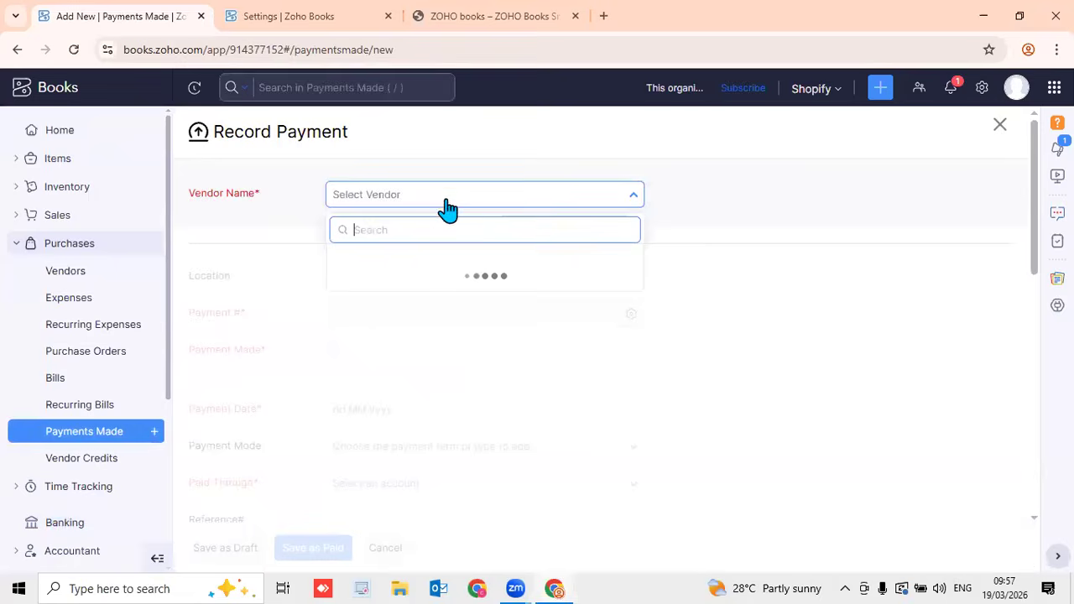
{"action": "left_click", "coordinate": [424, 265]}
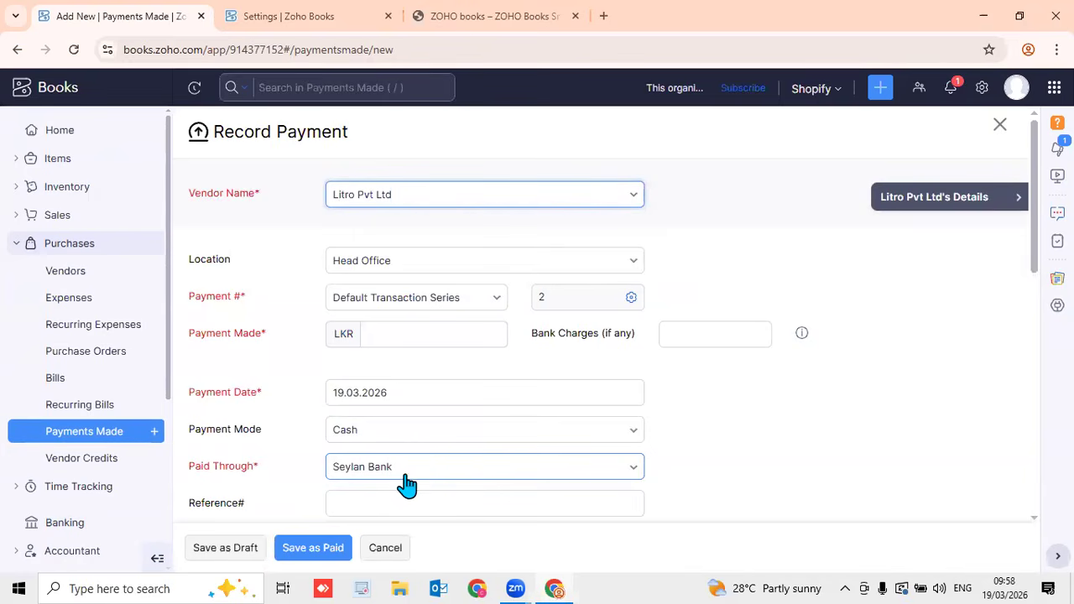
{"action": "scroll", "coordinate": [101, 391], "scroll_direction": "down", "scroll_amount": 3}
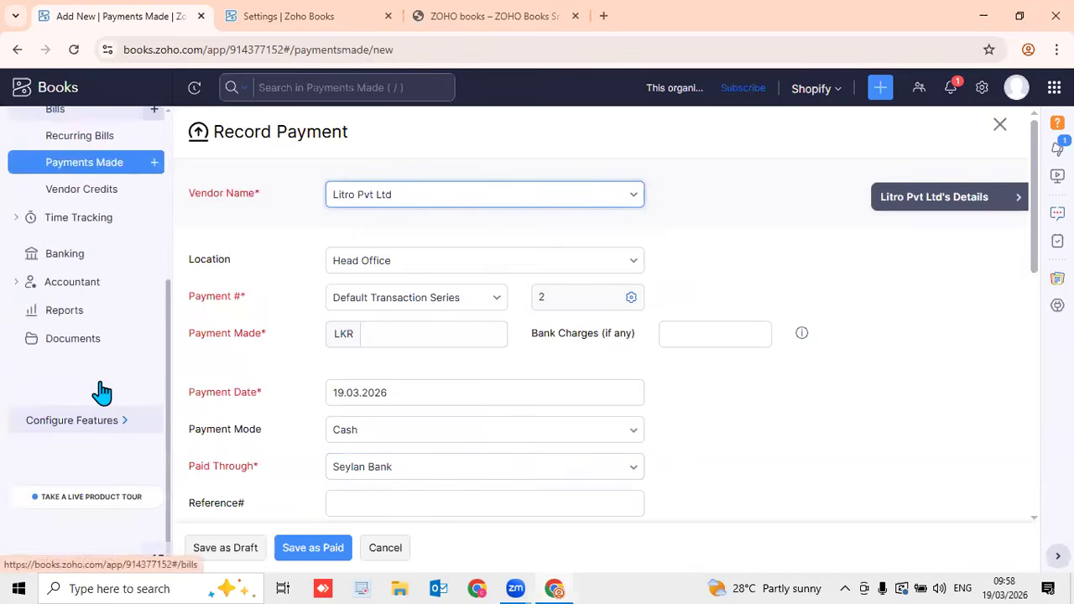
Open the Seylan Bank account's Edit form from Banking
{"action": "left_click", "coordinate": [65, 262]}
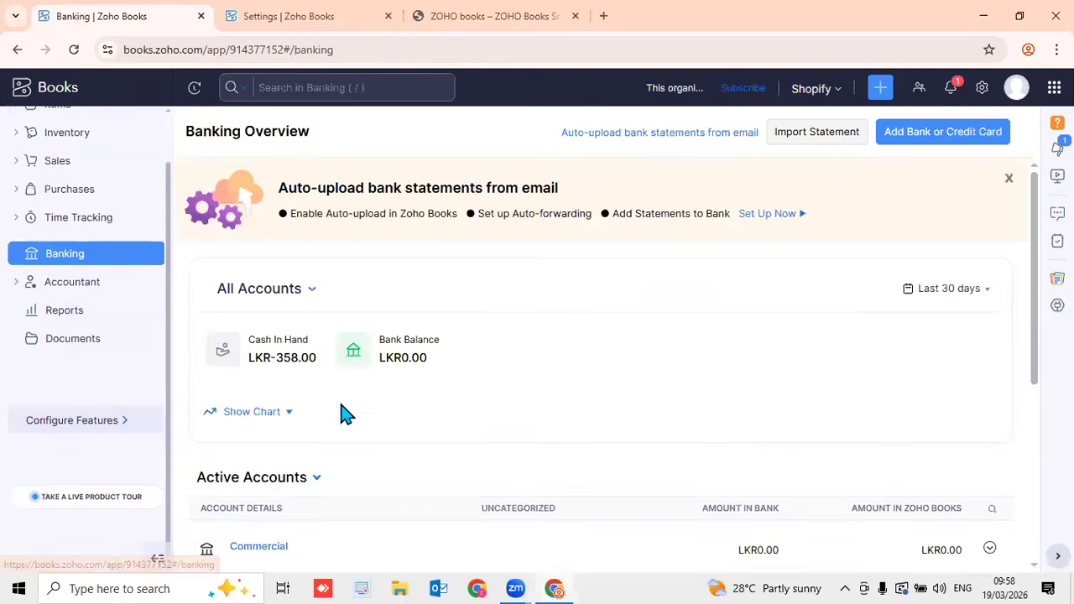
{"action": "scroll", "coordinate": [344, 424], "scroll_direction": "down", "scroll_amount": 5}
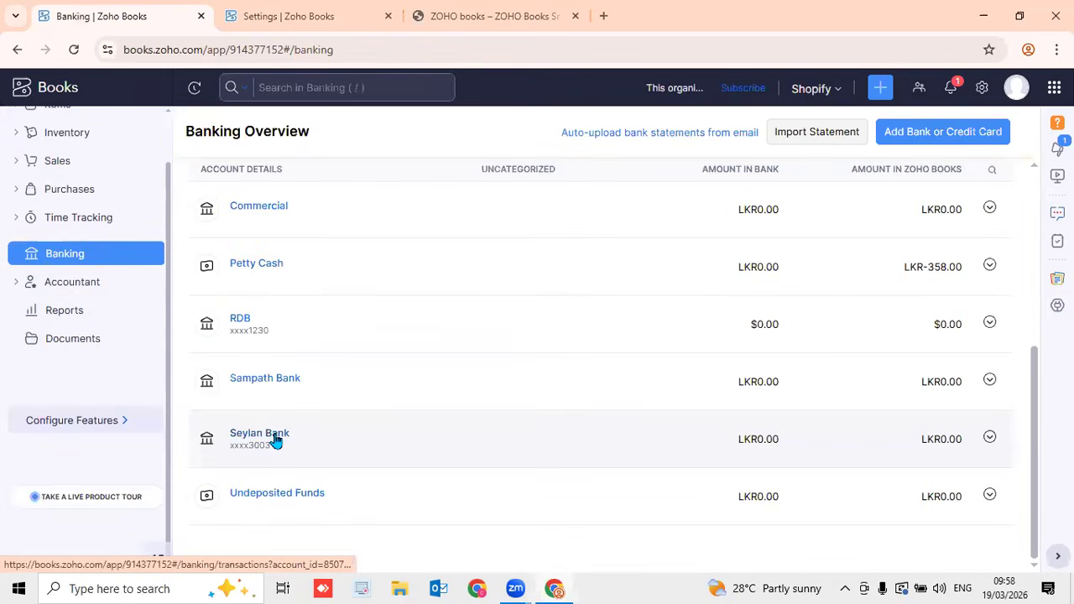
{"action": "left_click", "coordinate": [277, 439]}
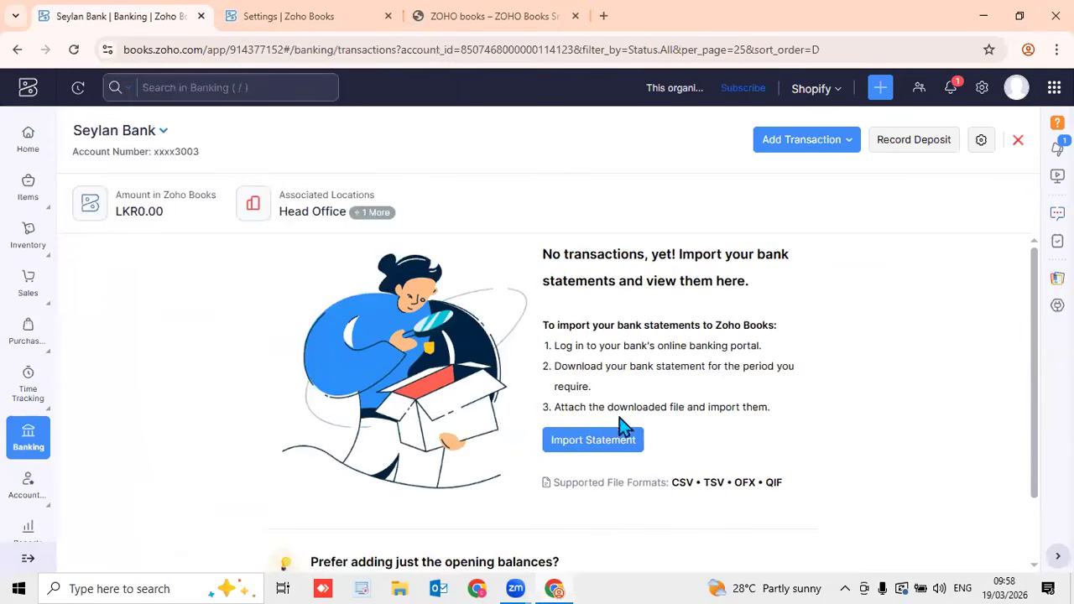
{"action": "left_click", "coordinate": [985, 141]}
{"action": "left_click", "coordinate": [918, 173]}
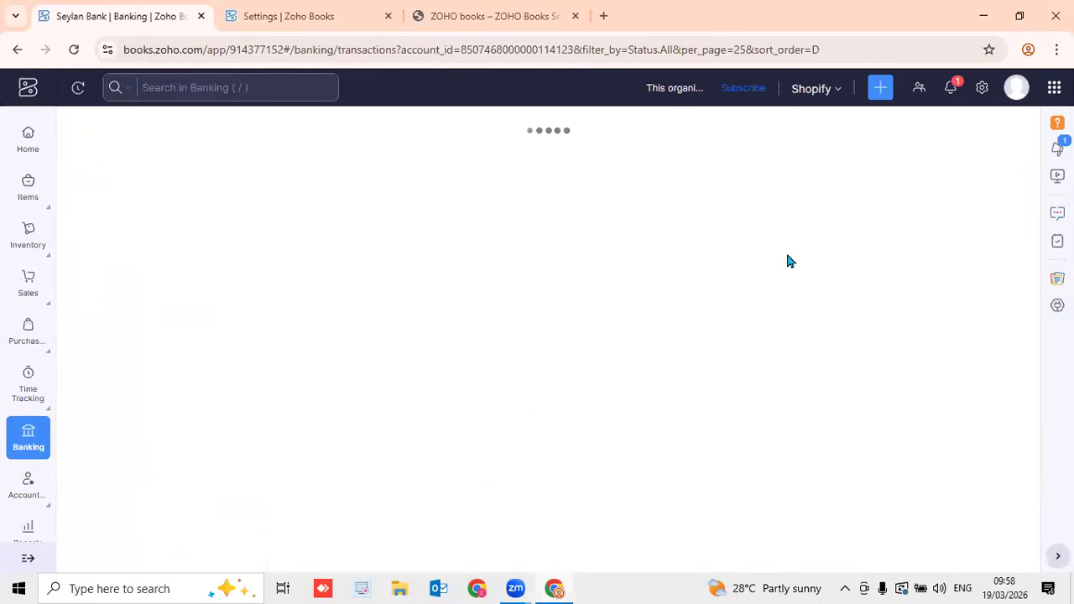
Review the Head Office and Nizwa locations linked to the Seylan Bank account
{"action": "scroll", "coordinate": [514, 414], "scroll_direction": "down", "scroll_amount": 2}
{"action": "scroll", "coordinate": [319, 336], "scroll_direction": "up", "scroll_amount": 2}
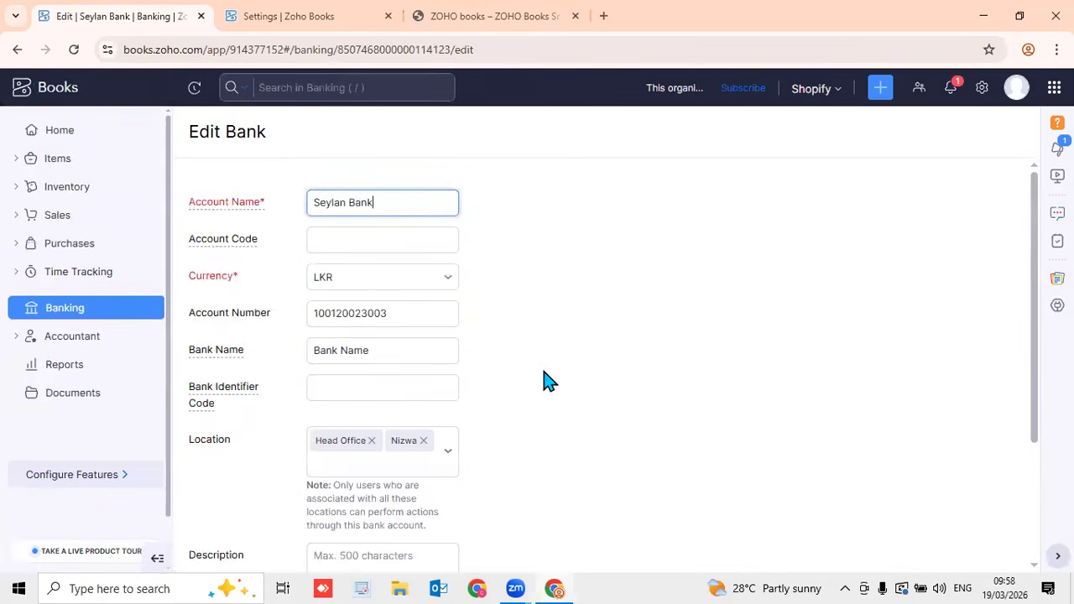
{"action": "scroll", "coordinate": [549, 382], "scroll_direction": "down", "scroll_amount": 2}
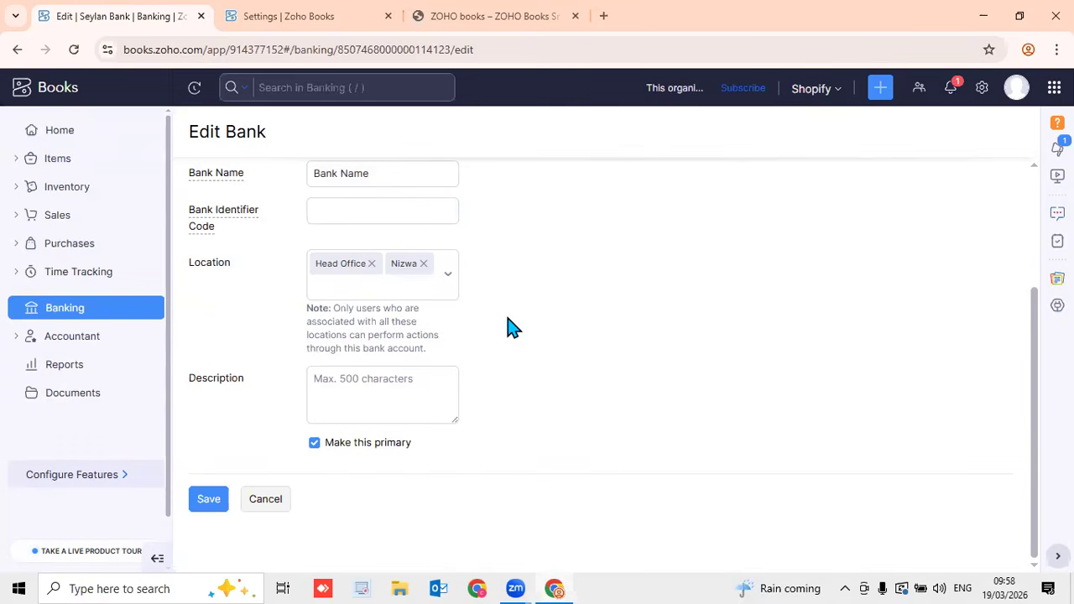
{"action": "left_click", "coordinate": [446, 285]}
{"action": "left_click", "coordinate": [520, 290]}
{"action": "left_click", "coordinate": [445, 276]}
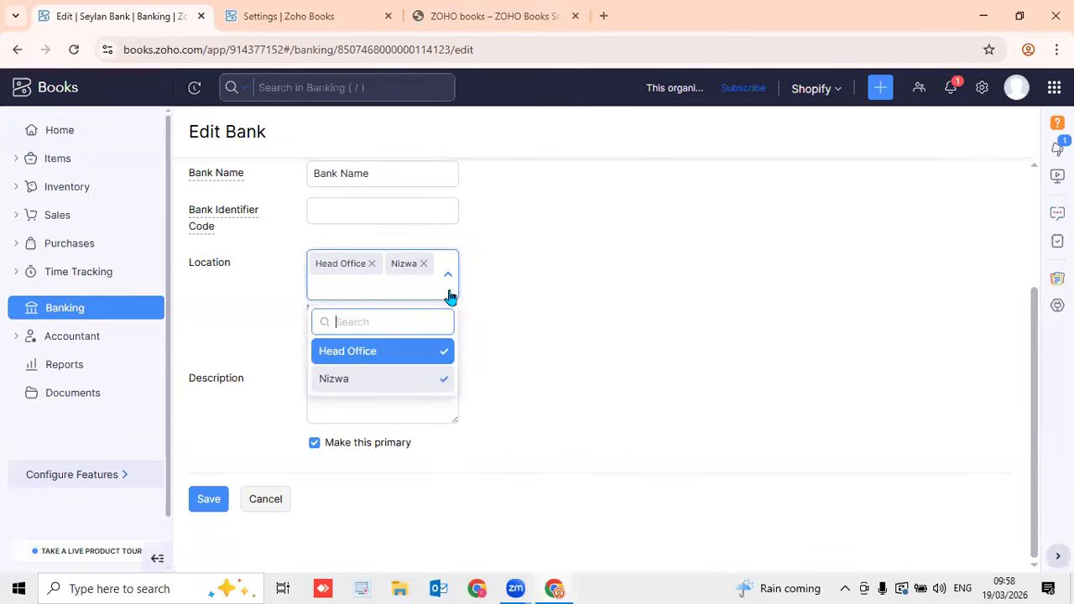
{"action": "left_click", "coordinate": [566, 320]}
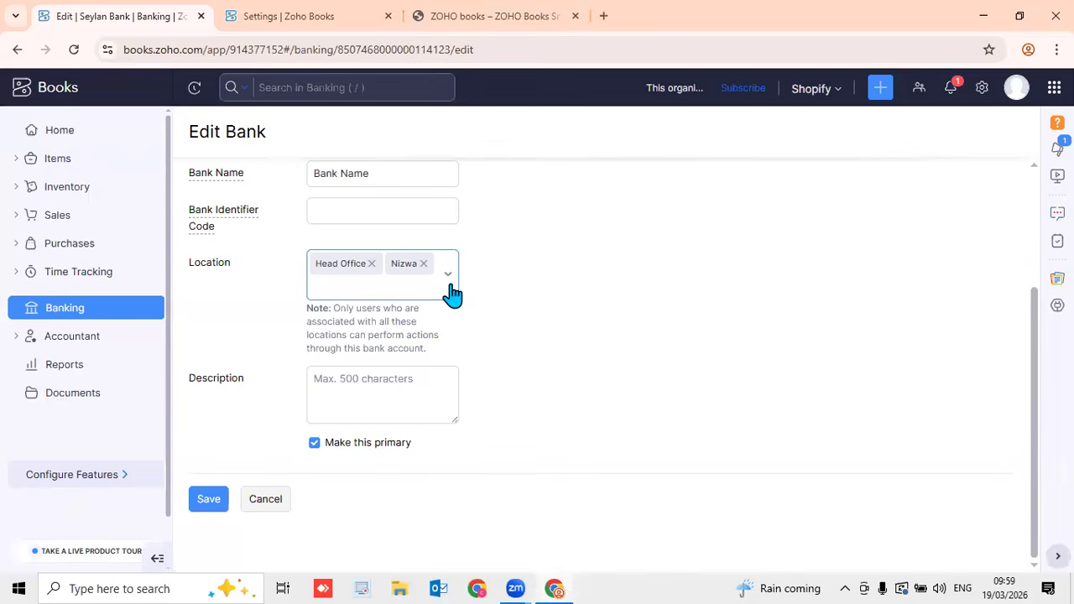
{"action": "scroll", "coordinate": [667, 312], "scroll_direction": "up", "scroll_amount": 2}
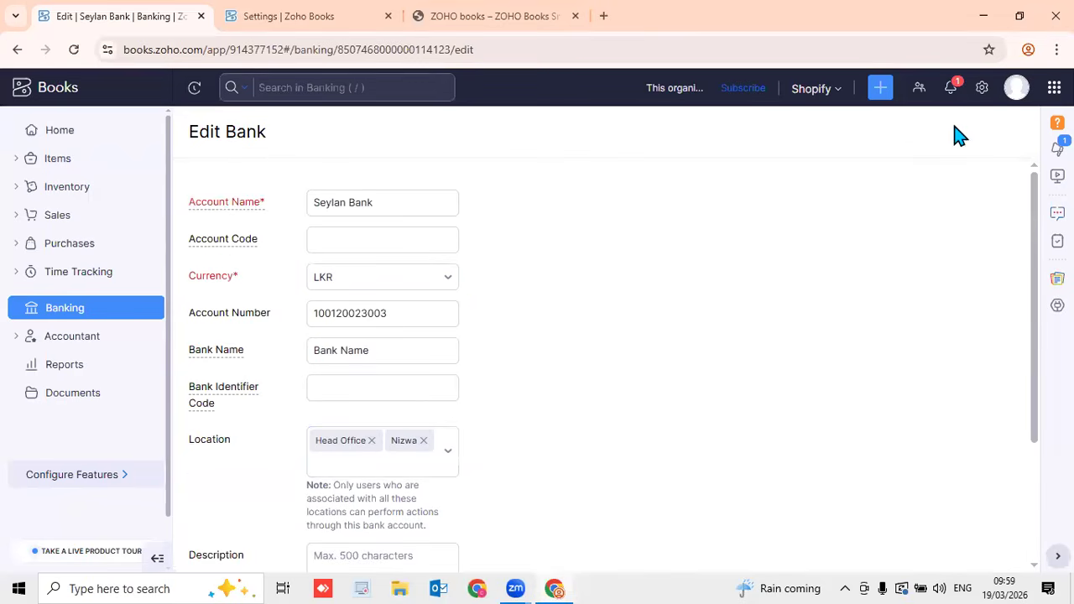
{"action": "left_click", "coordinate": [980, 92]}
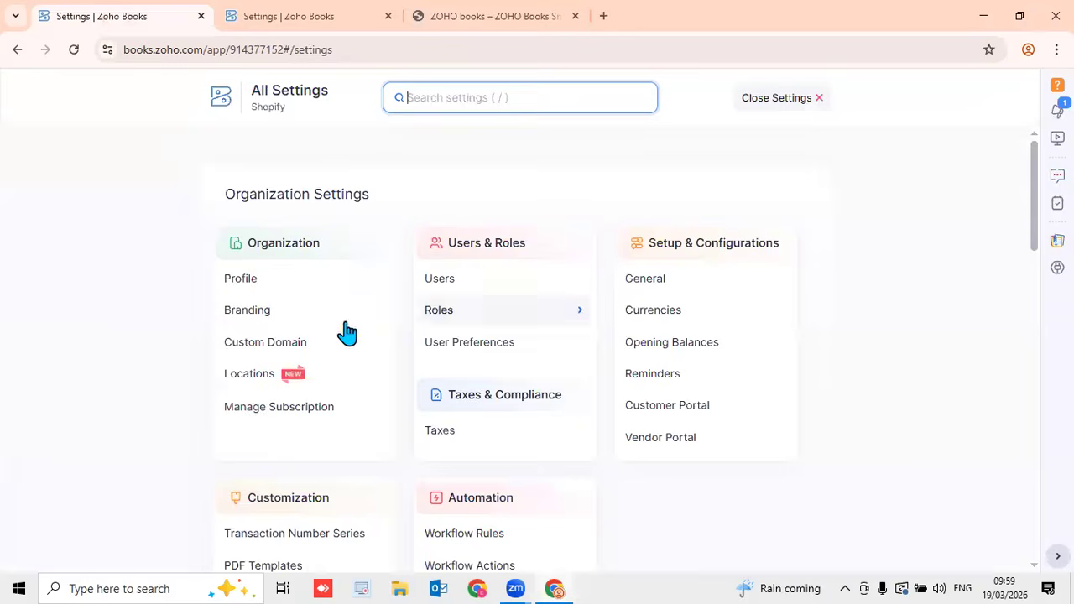
Check the Locations and Users settings, then return to the Seylan Bank account
{"action": "left_click", "coordinate": [304, 379]}
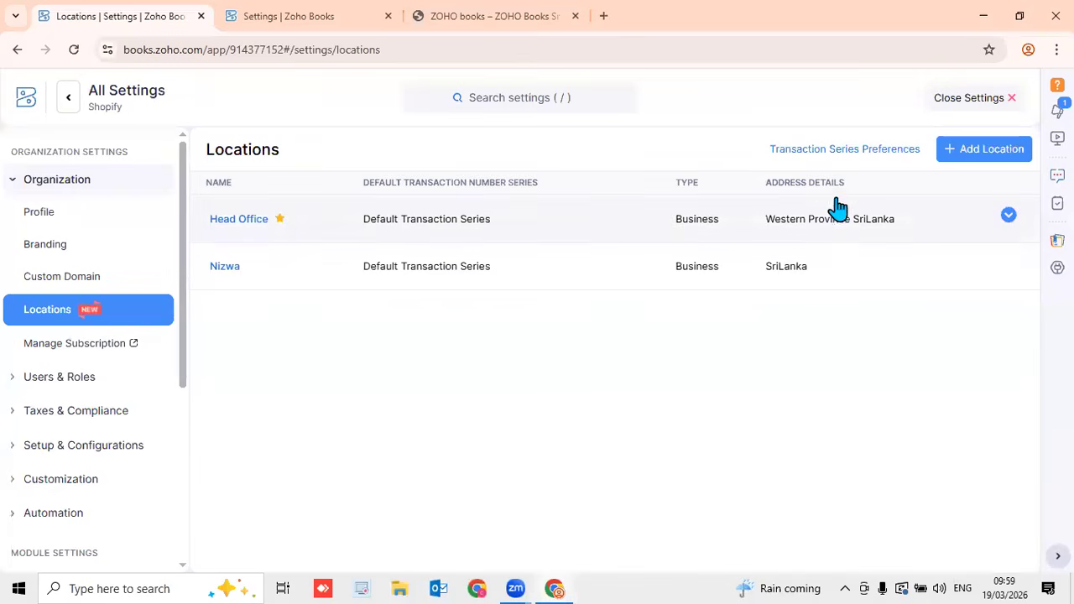
{"action": "left_click", "coordinate": [95, 375]}
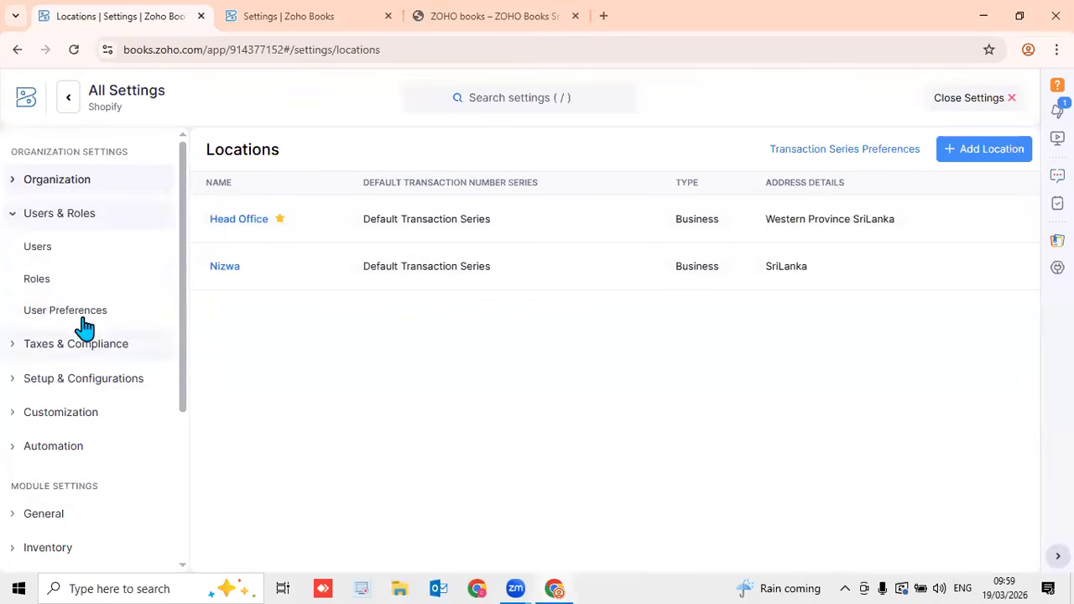
{"action": "left_click", "coordinate": [62, 250]}
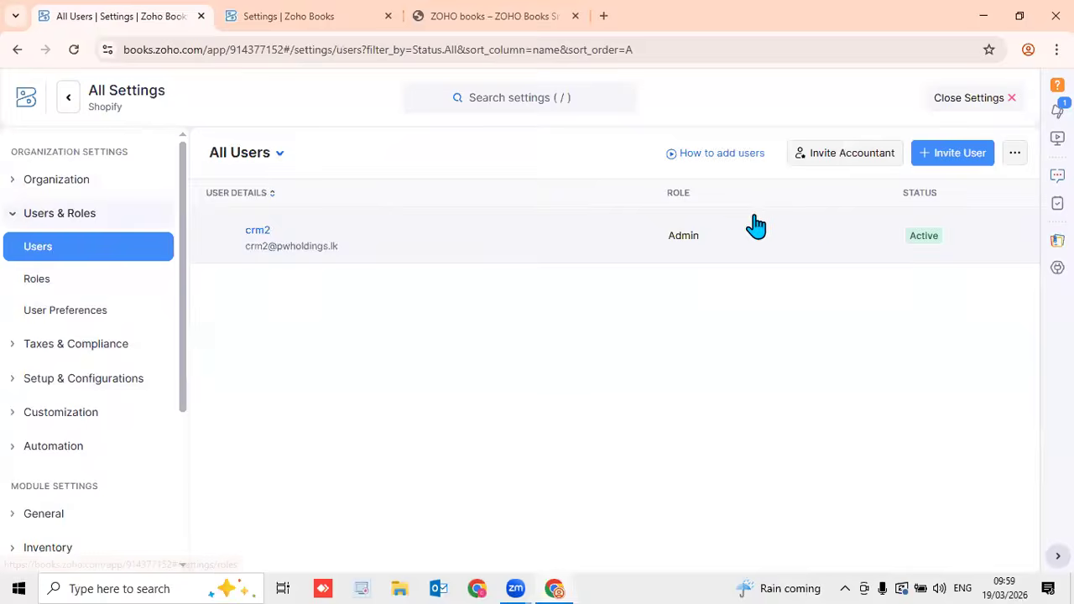
{"action": "left_click", "coordinate": [970, 101]}
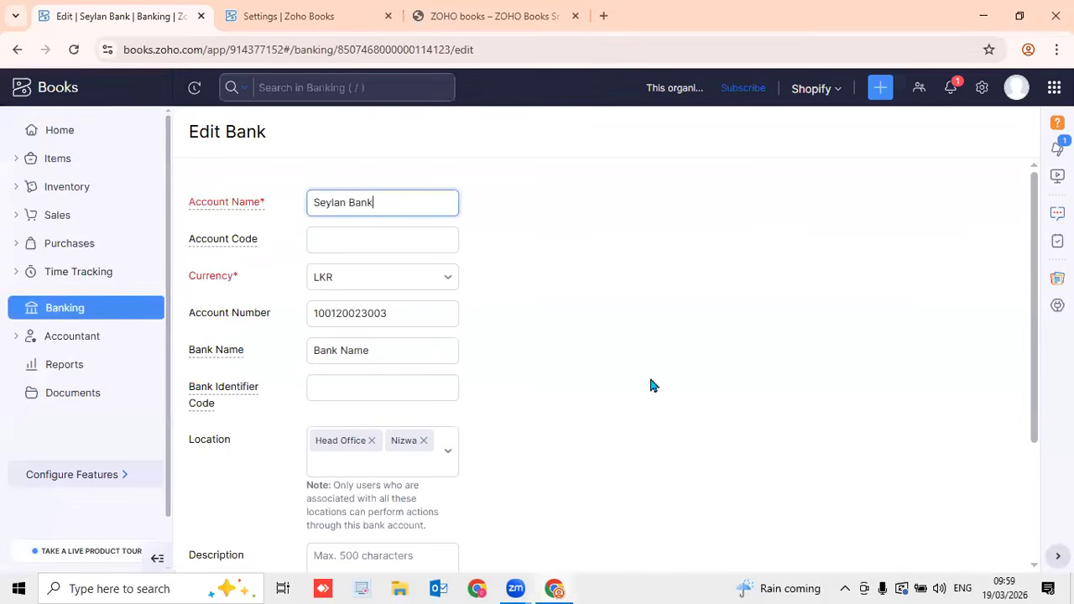
{"action": "scroll", "coordinate": [558, 401], "scroll_direction": "down", "scroll_amount": 3}
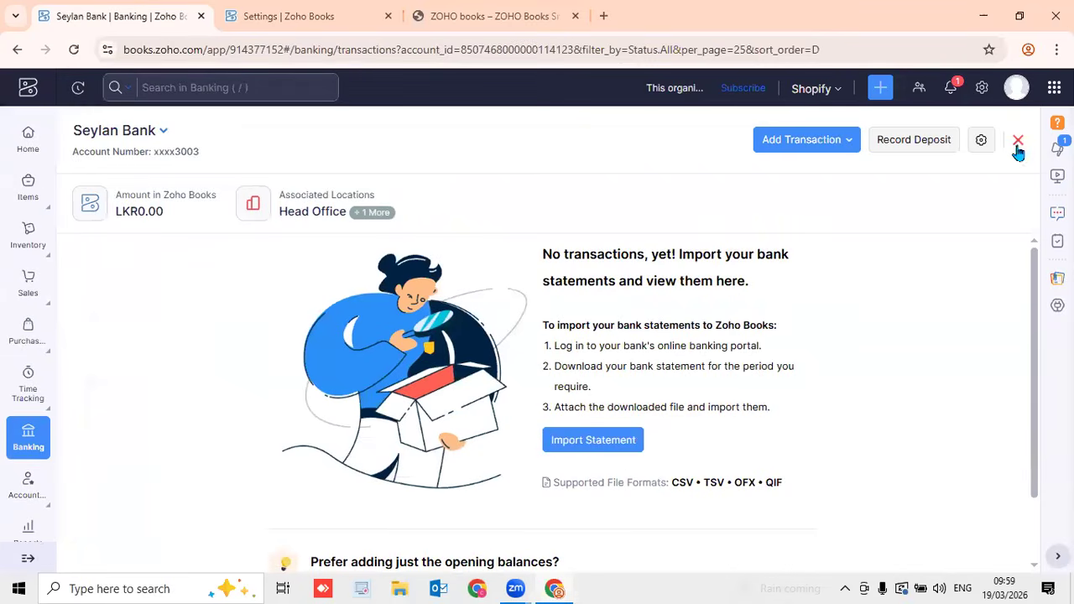
Close the Seylan Bank account page and review the Banking Overview list
{"action": "left_click", "coordinate": [1016, 139]}
{"action": "scroll", "coordinate": [868, 350], "scroll_direction": "down", "scroll_amount": 4}
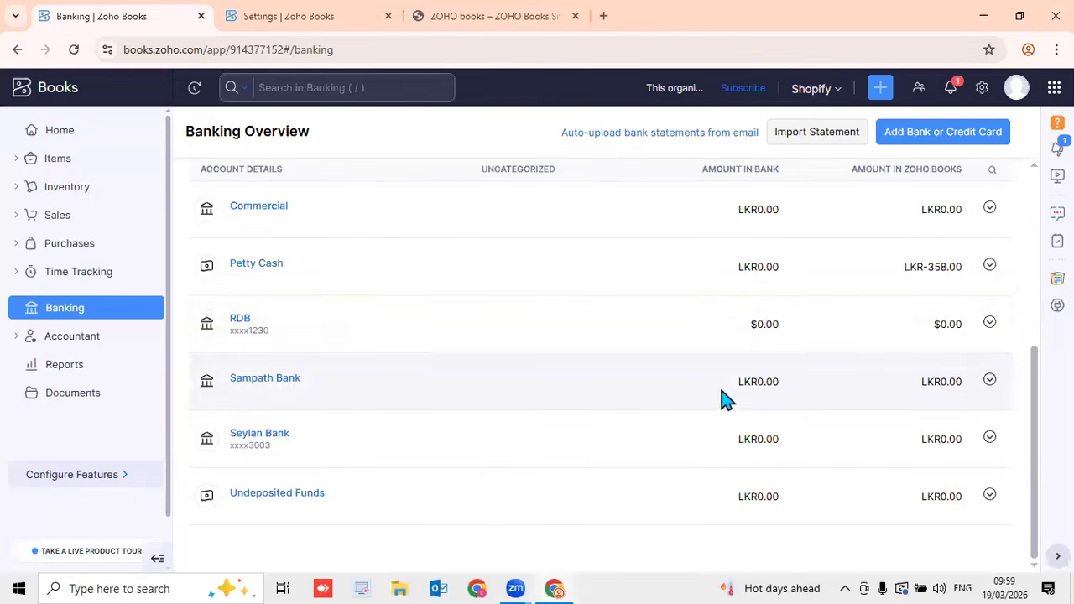
{"action": "scroll", "coordinate": [773, 347], "scroll_direction": "up", "scroll_amount": 4}
{"action": "scroll", "coordinate": [773, 347], "scroll_direction": "down", "scroll_amount": 4}
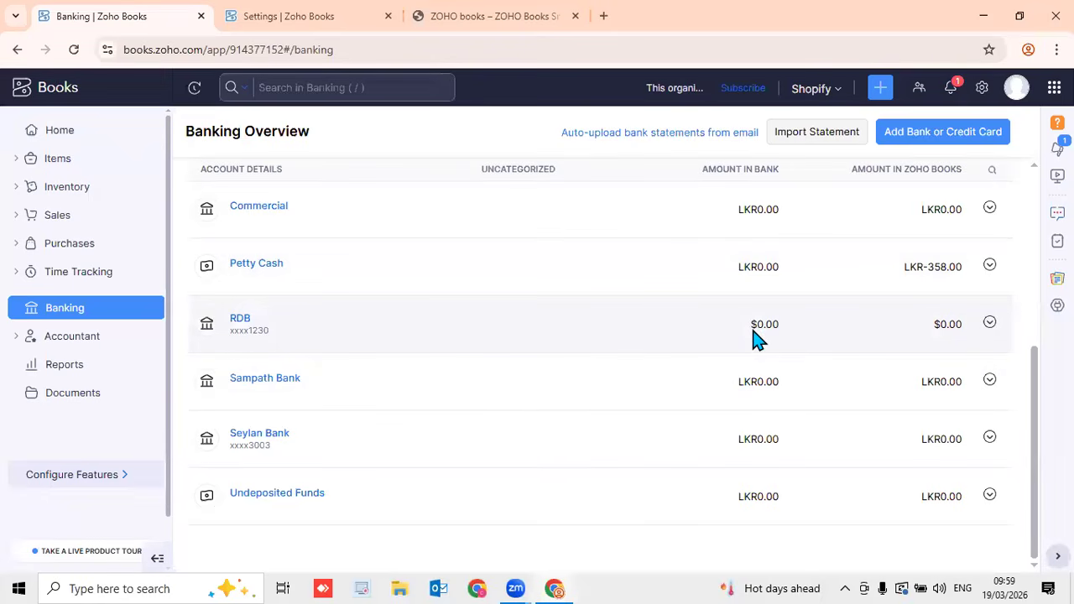
Open the RDB account's edit form, cancel without changes, and close the account
{"action": "left_click", "coordinate": [243, 320]}
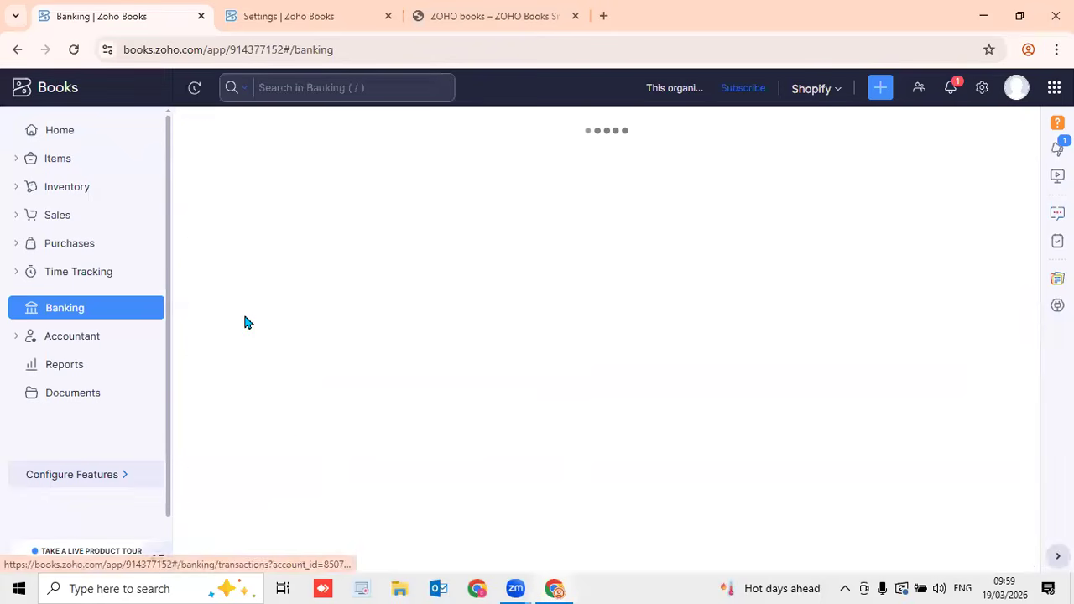
{"action": "left_click", "coordinate": [981, 141]}
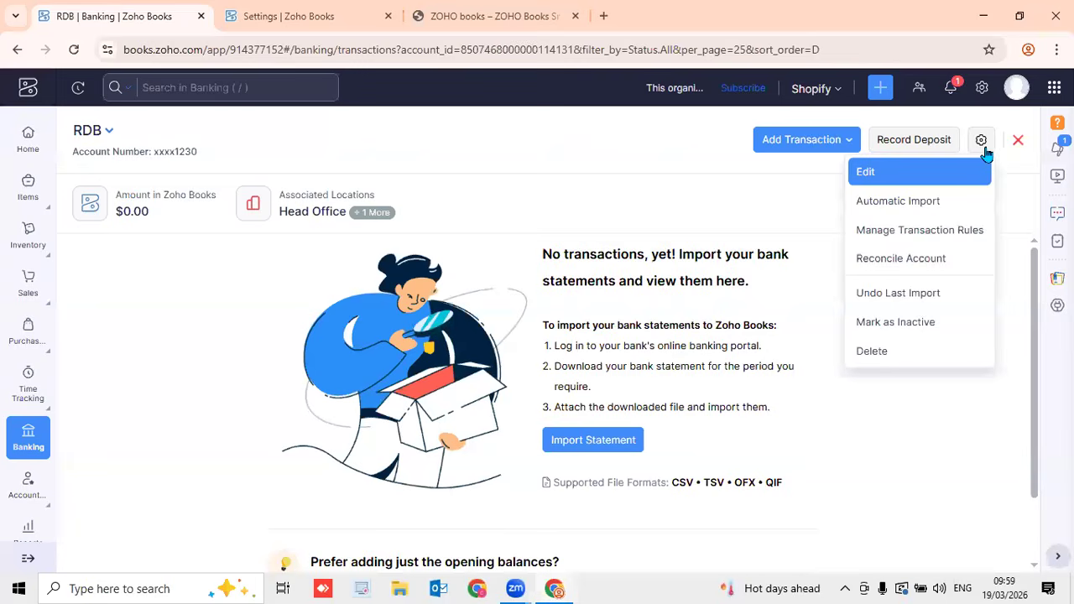
{"action": "left_click", "coordinate": [929, 173]}
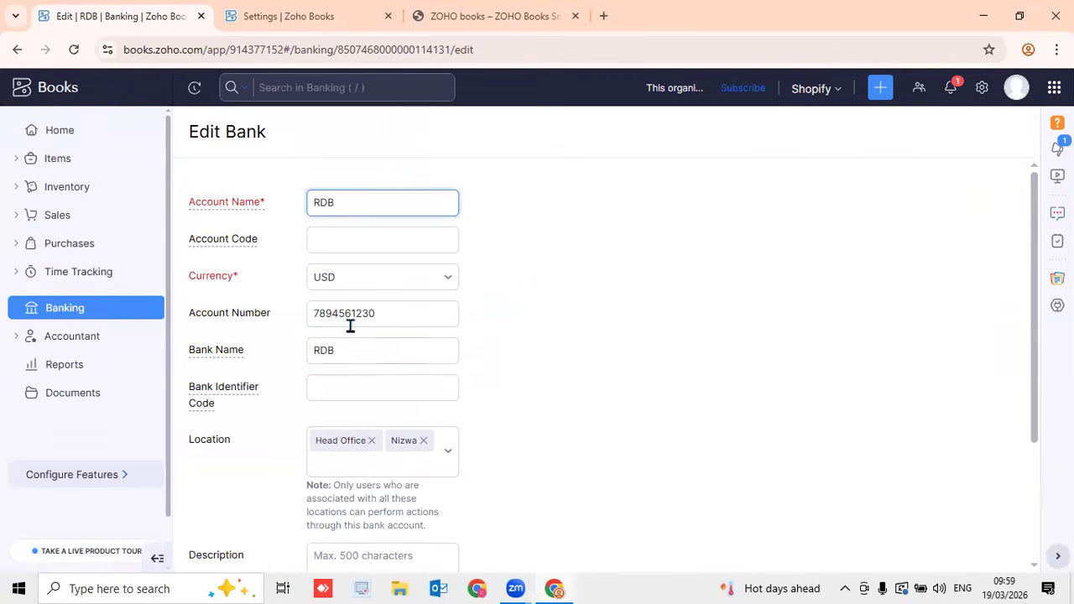
{"action": "scroll", "coordinate": [489, 243], "scroll_direction": "down", "scroll_amount": 3}
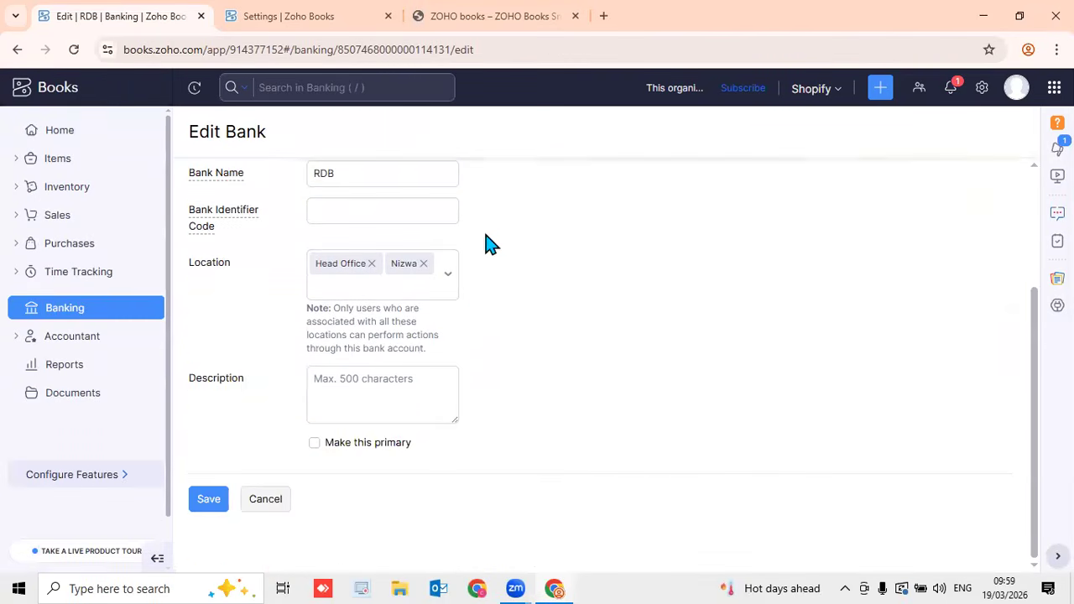
{"action": "left_click", "coordinate": [290, 498]}
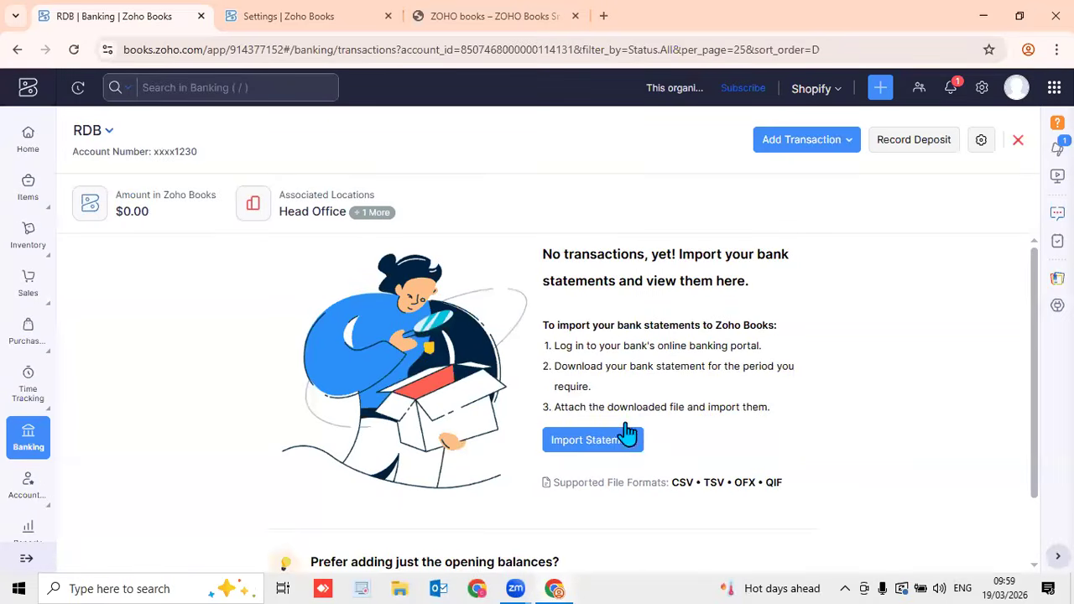
{"action": "left_click", "coordinate": [1018, 140]}
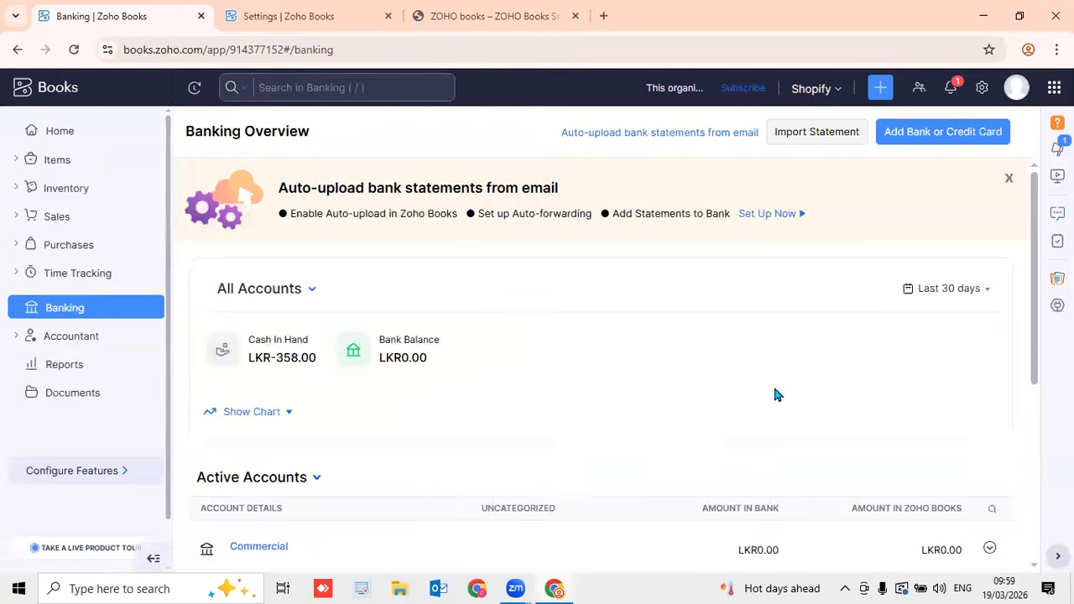
Go to the organisation settings and open the Locations page
{"action": "scroll", "coordinate": [773, 383], "scroll_direction": "down", "scroll_amount": 4}
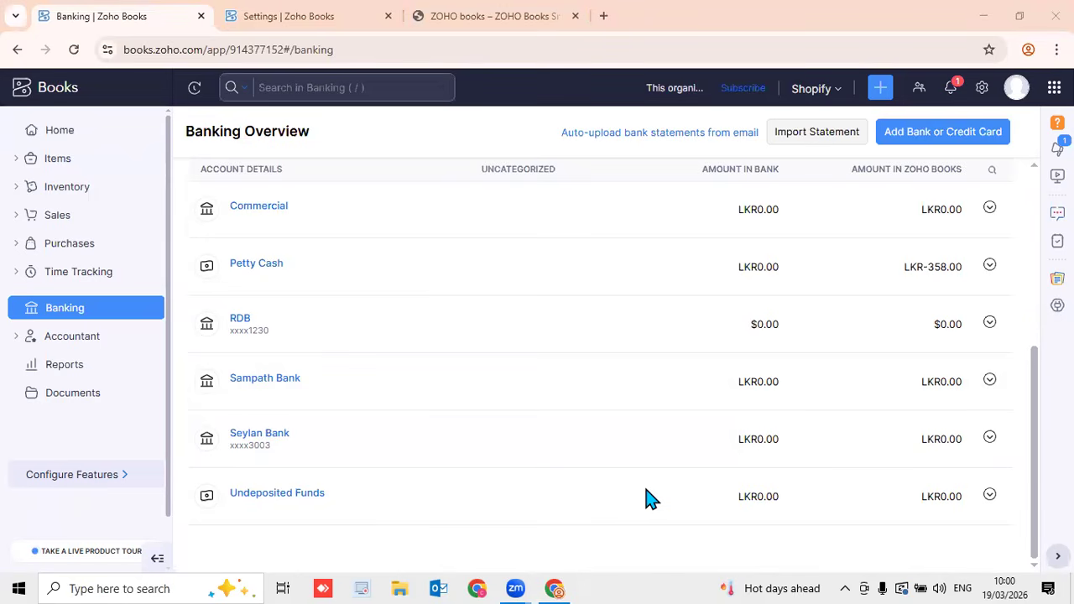
{"action": "scroll", "coordinate": [951, 252], "scroll_direction": "up", "scroll_amount": 5}
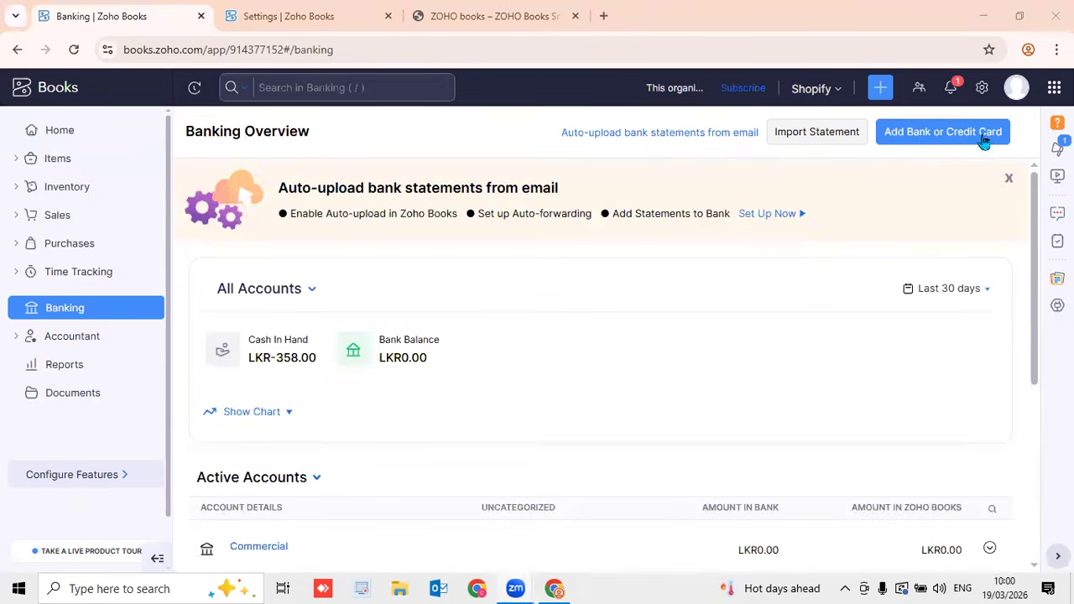
{"action": "left_click", "coordinate": [982, 89]}
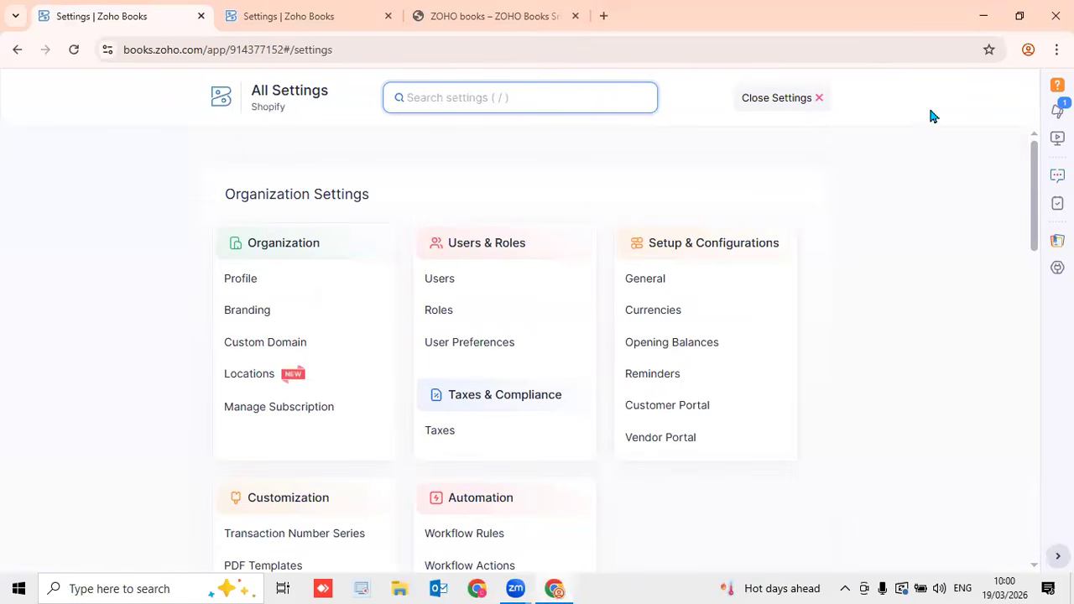
{"action": "left_click", "coordinate": [773, 102]}
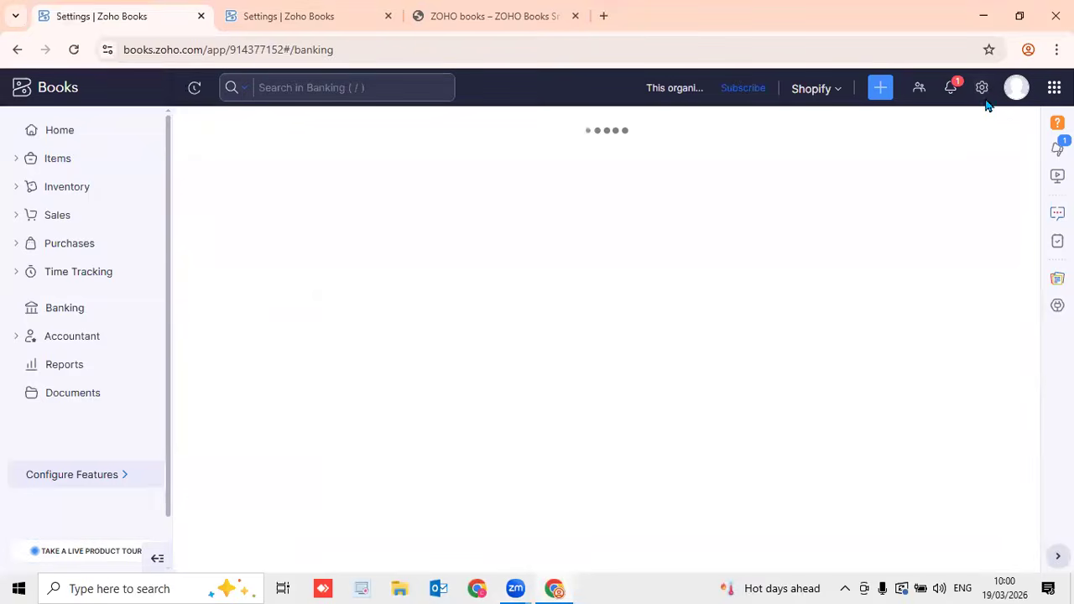
{"action": "left_click", "coordinate": [983, 91]}
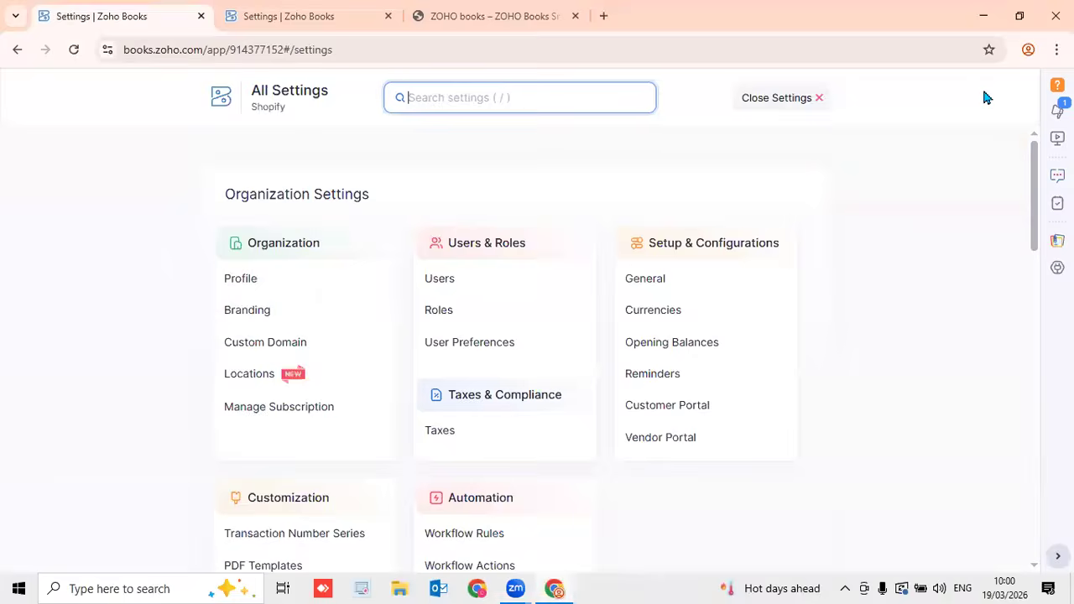
{"action": "left_click", "coordinate": [313, 378]}
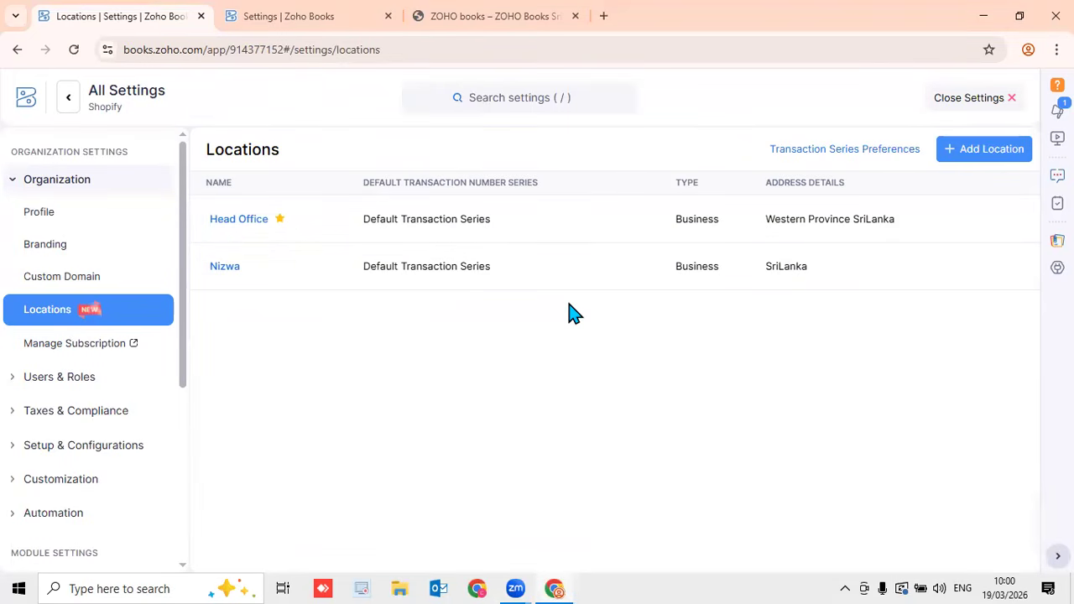
Add a new location and enter Gampaha as its name
{"action": "left_click", "coordinate": [991, 161]}
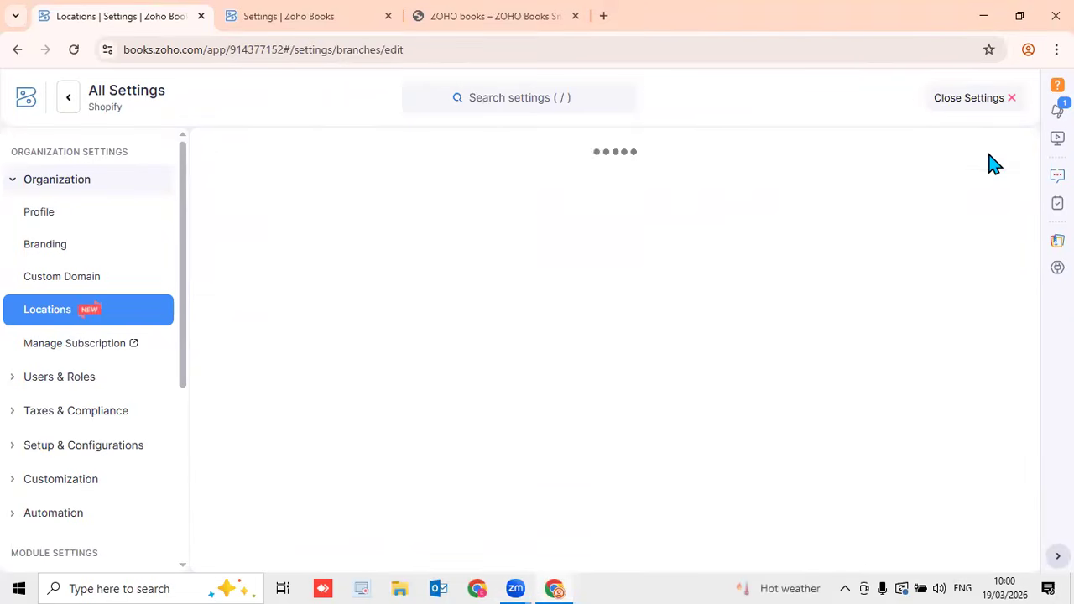
{"action": "scroll", "coordinate": [969, 201], "scroll_direction": "down", "scroll_amount": 3}
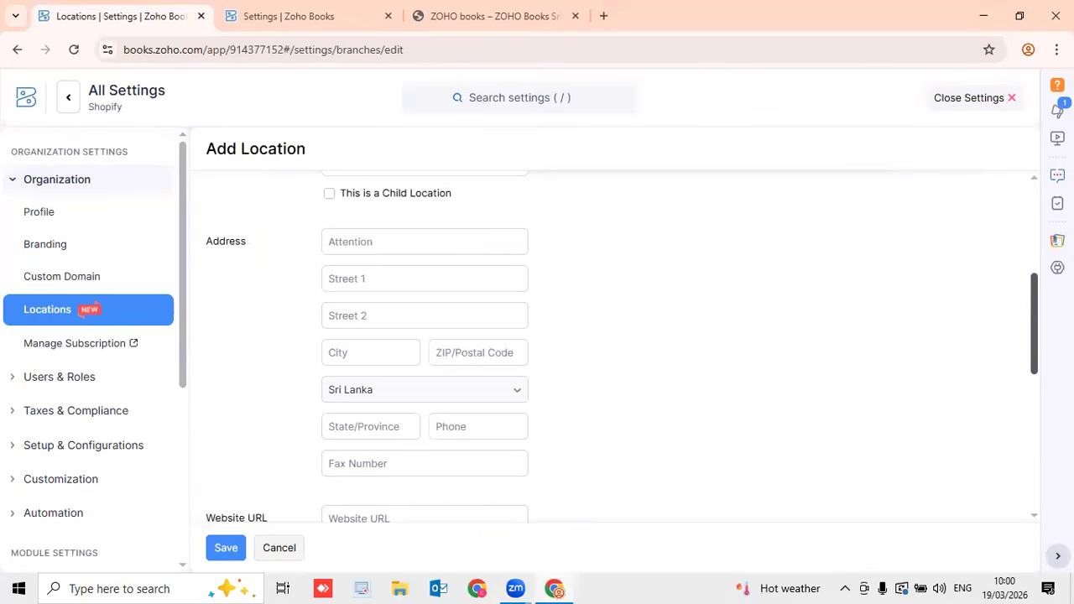
{"action": "scroll", "coordinate": [424, 278], "scroll_direction": "up", "scroll_amount": 2}
{"action": "left_click", "coordinate": [412, 328]}
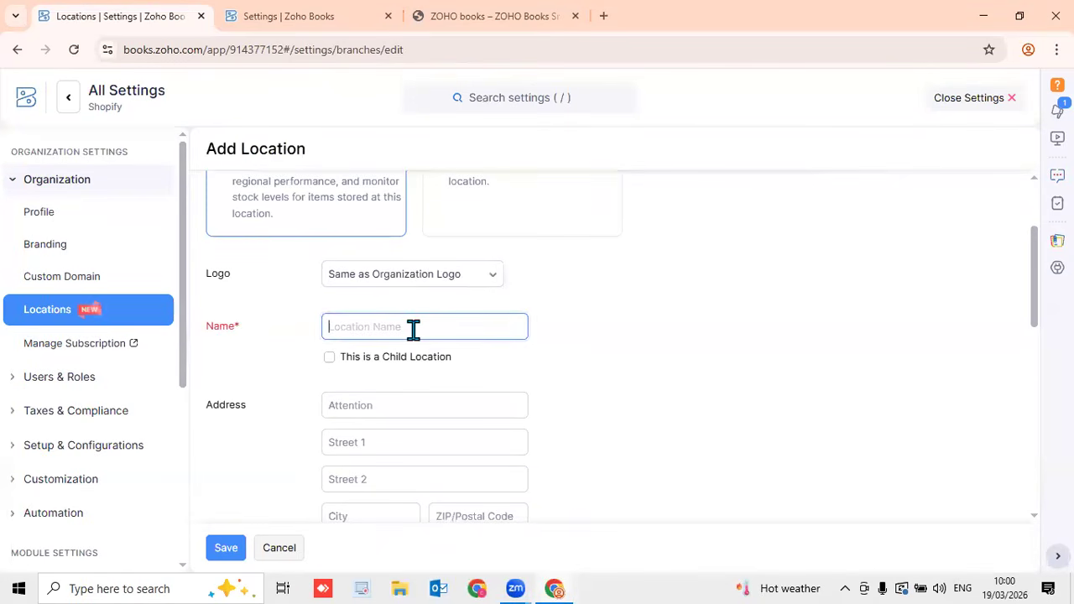
{"action": "type", "text": "Gampaha"}
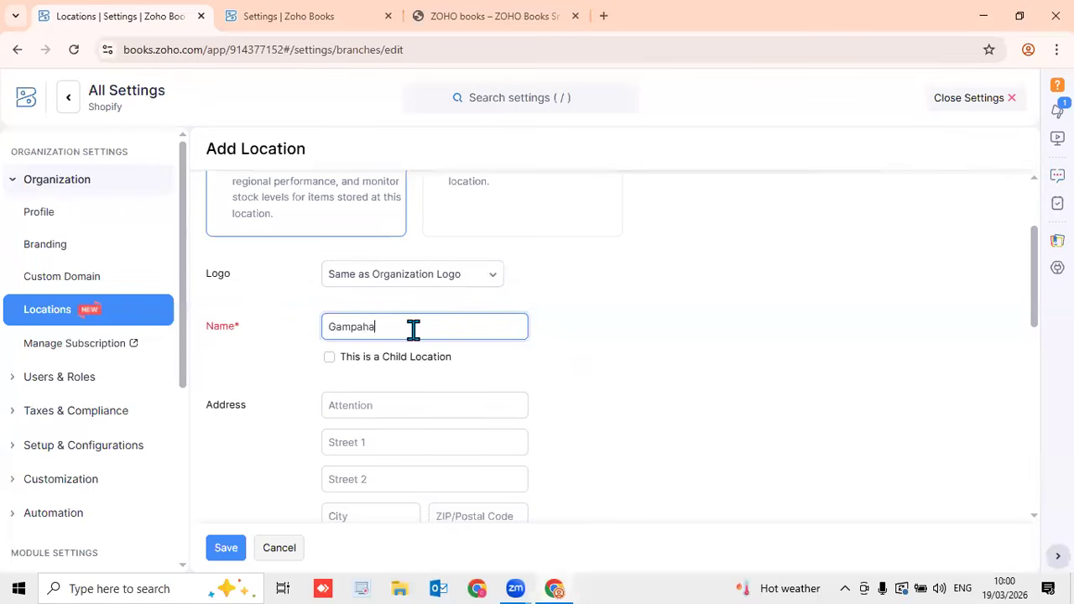
{"action": "left_click", "coordinate": [675, 329]}
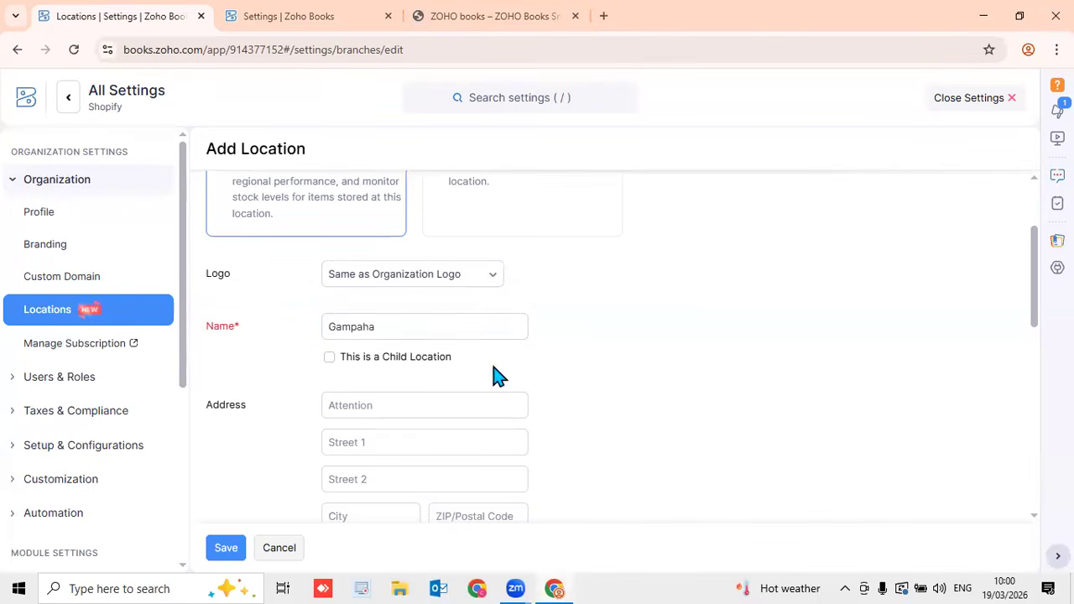
Set both transaction series fields to Default Transaction Series and save the Gampaha location
{"action": "left_click", "coordinate": [433, 447]}
{"action": "left_click_drag", "start_coordinate": [1033, 312], "coordinate": [1033, 438]}
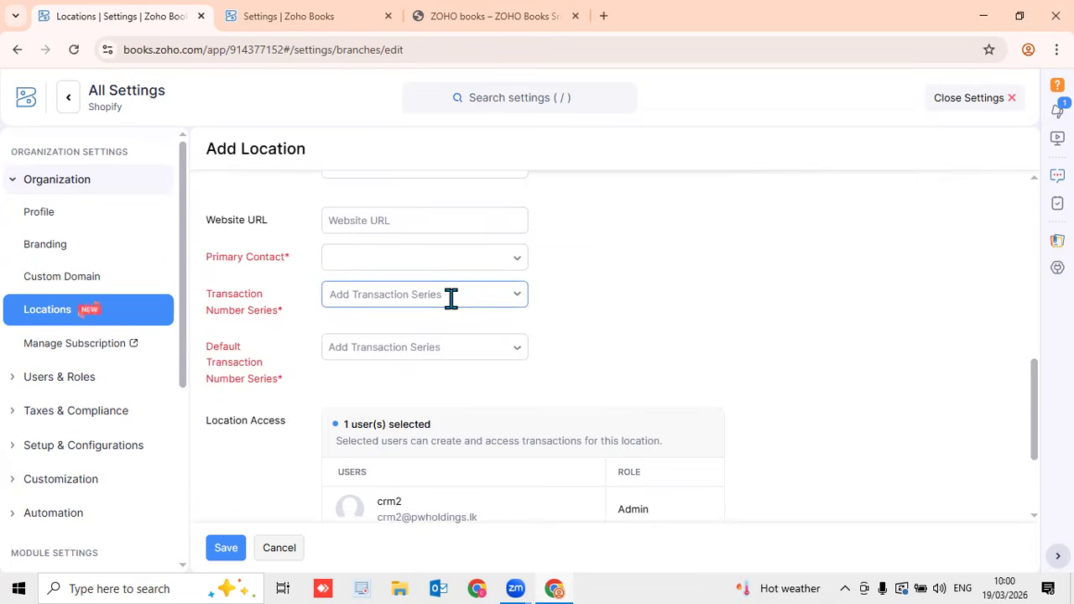
{"action": "left_click", "coordinate": [449, 300]}
{"action": "left_click", "coordinate": [429, 363]}
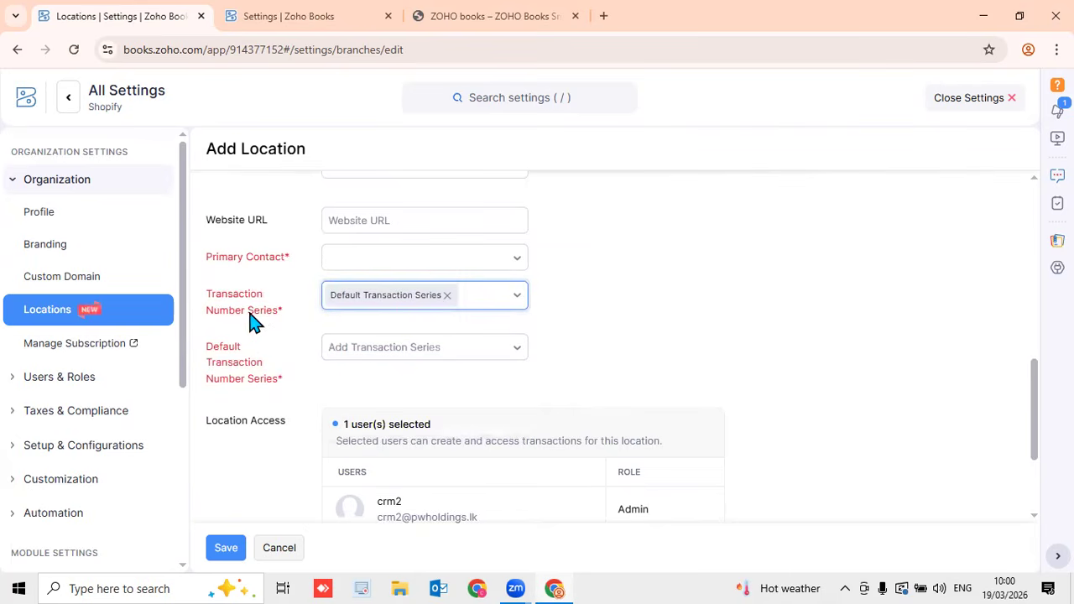
{"action": "left_click", "coordinate": [358, 352]}
{"action": "left_click", "coordinate": [367, 317]}
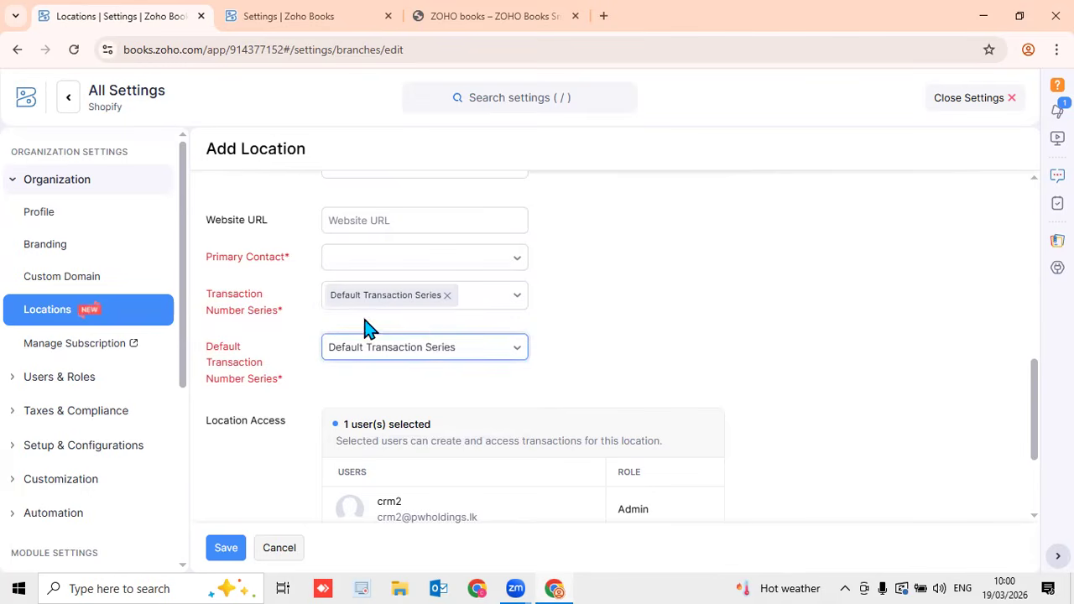
{"action": "scroll", "coordinate": [646, 325], "scroll_direction": "down", "scroll_amount": 2}
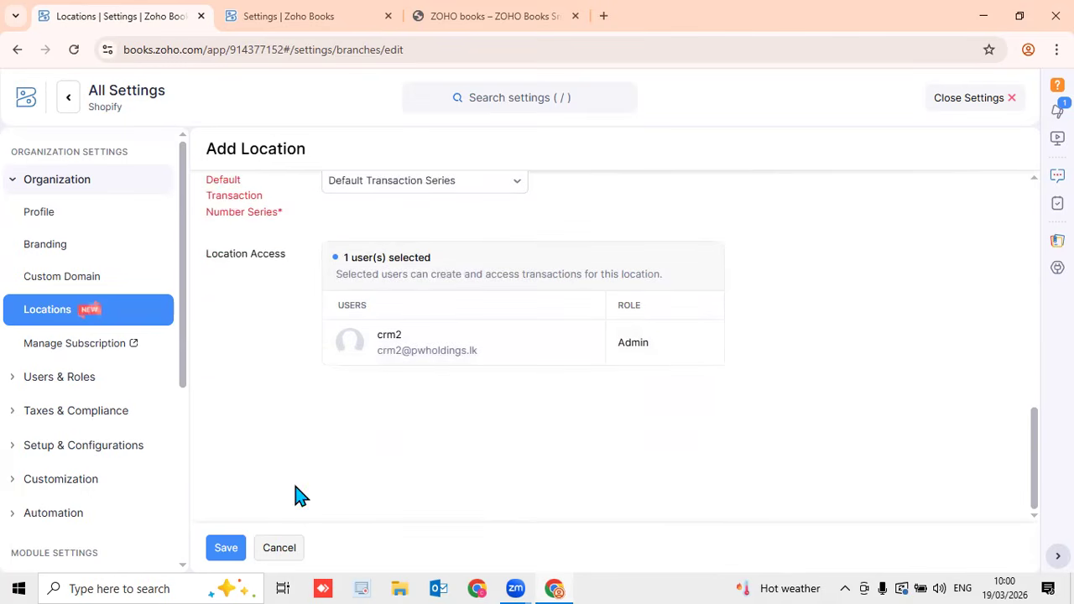
{"action": "left_click", "coordinate": [230, 551]}
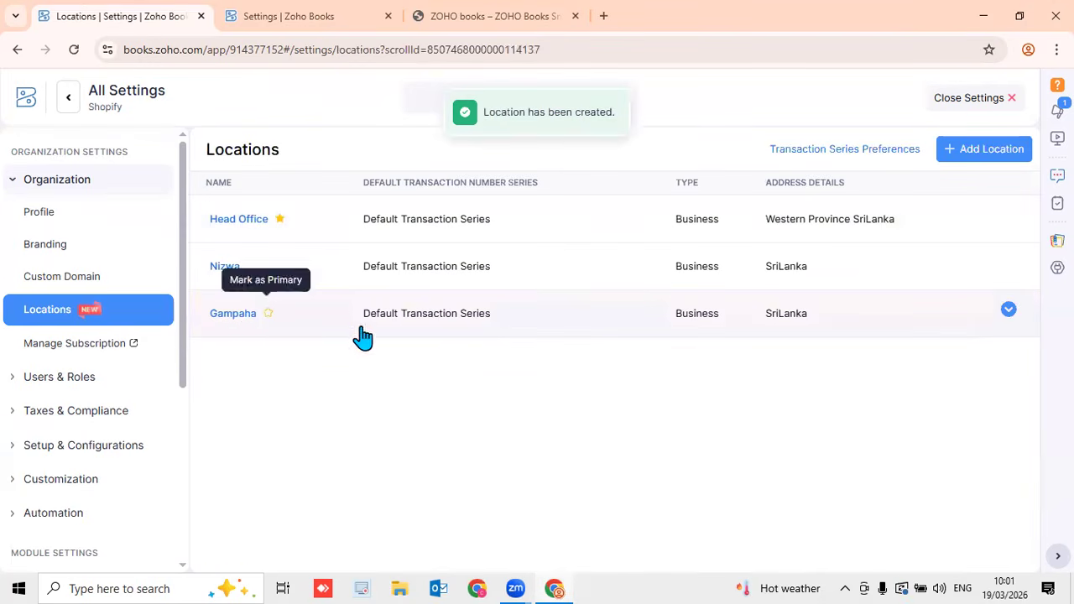
Return to Banking and start adding a bank account manually
{"action": "left_click", "coordinate": [973, 98]}
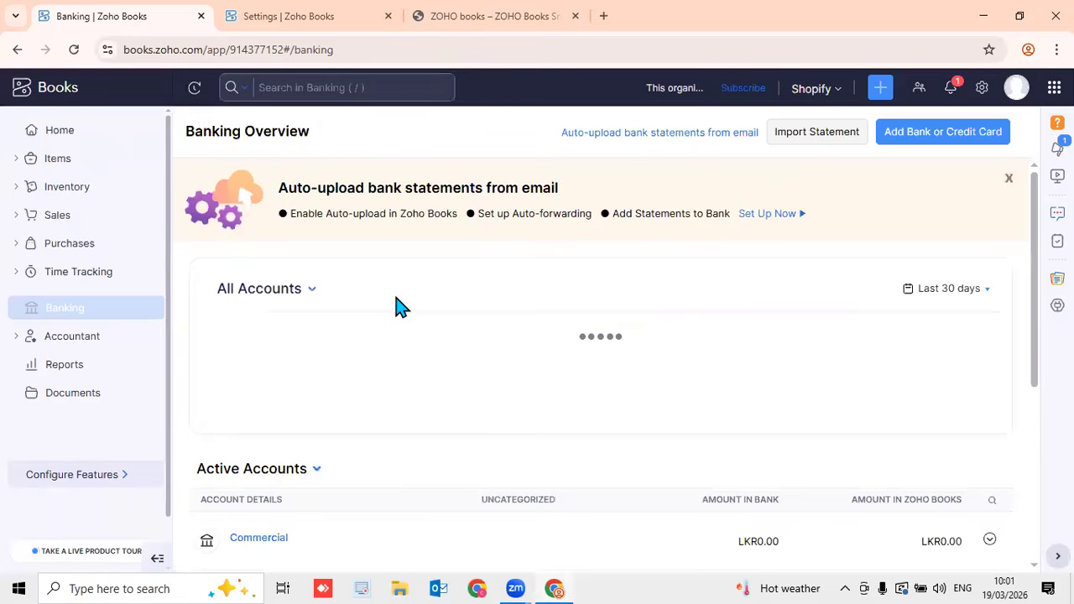
{"action": "left_click", "coordinate": [932, 138]}
{"action": "scroll", "coordinate": [750, 393], "scroll_direction": "down", "scroll_amount": 2}
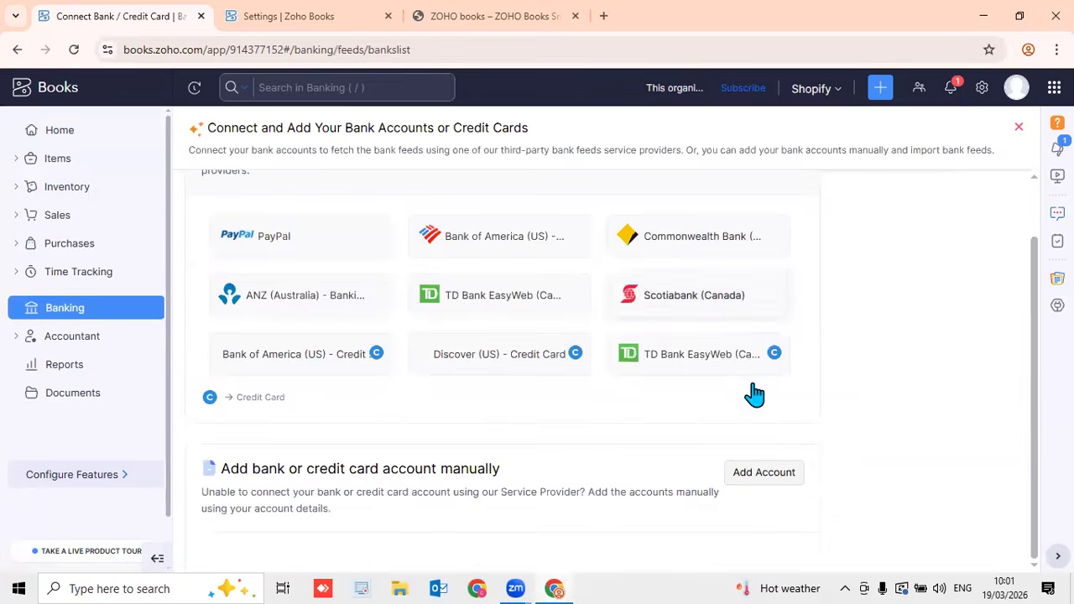
{"action": "left_click", "coordinate": [760, 475]}
Check the form's location list, discard the bank account form, and expand Accountant
{"action": "scroll", "coordinate": [643, 438], "scroll_direction": "down", "scroll_amount": 3}
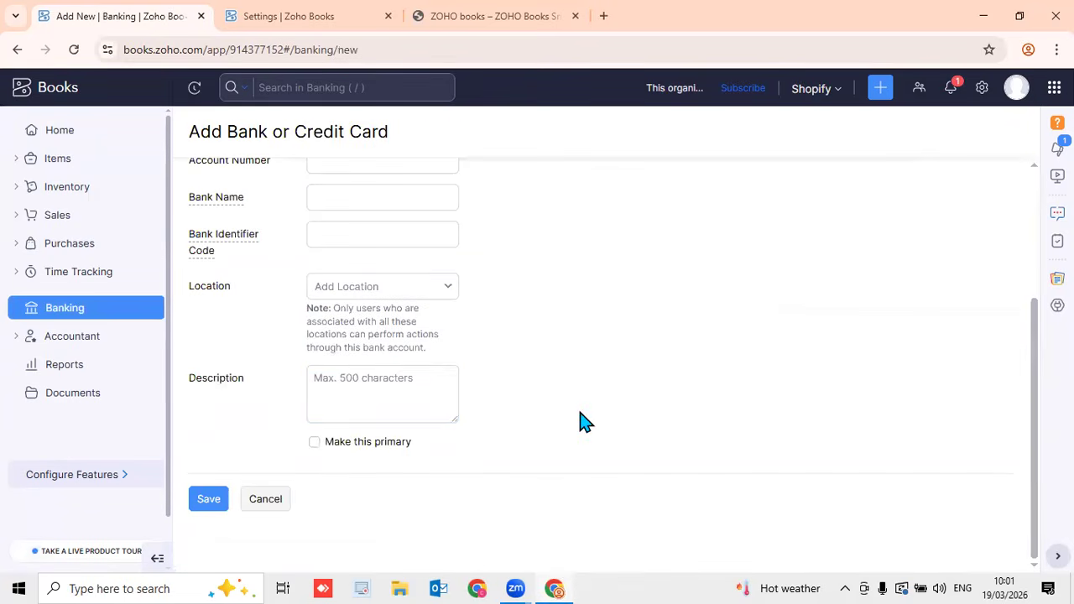
{"action": "left_click", "coordinate": [402, 294]}
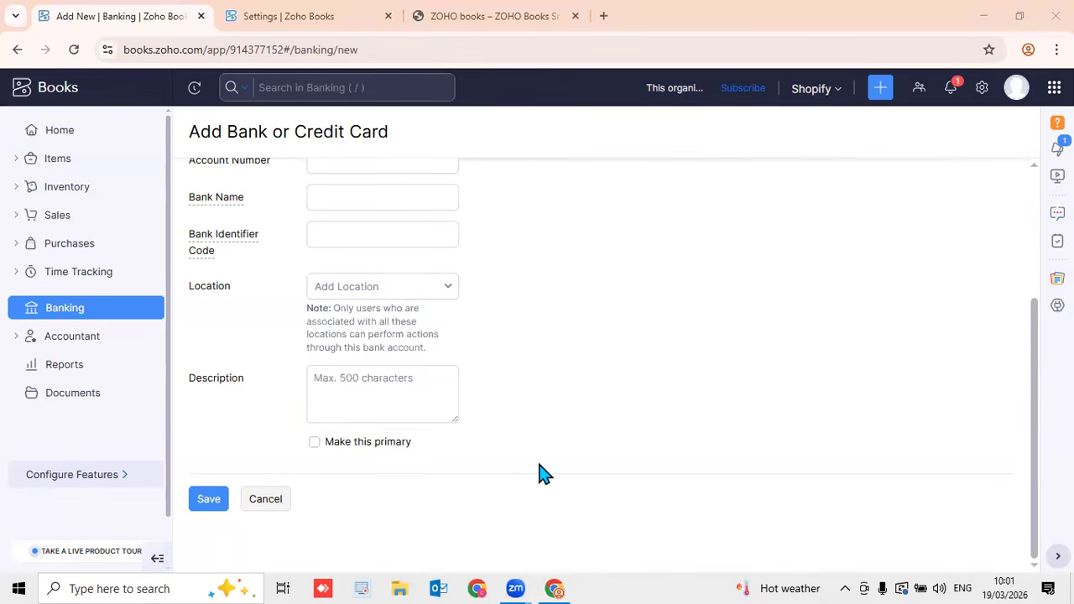
{"action": "left_click", "coordinate": [274, 496]}
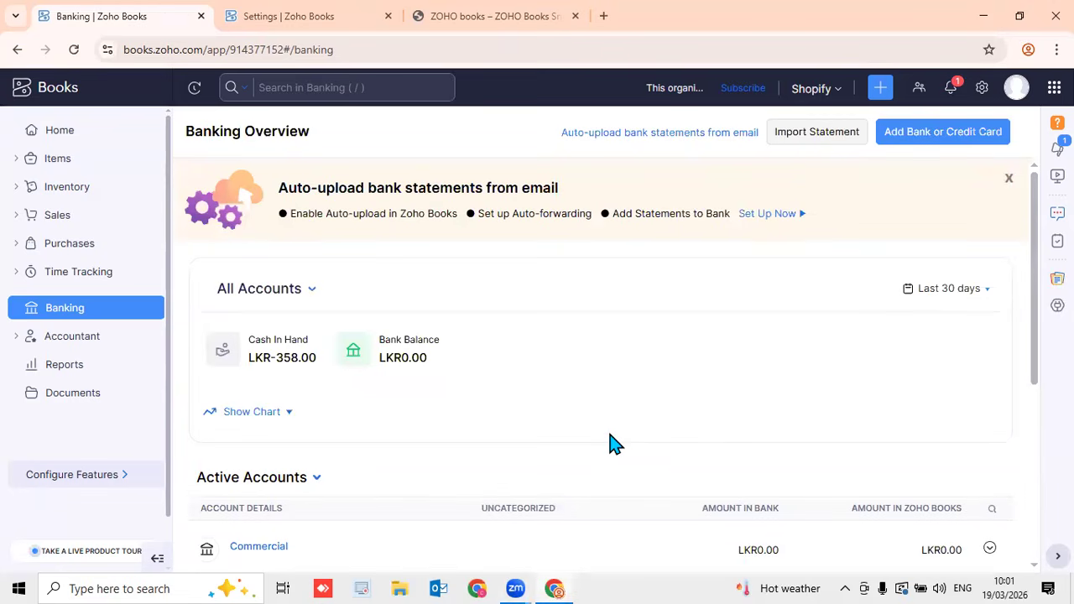
{"action": "scroll", "coordinate": [601, 436], "scroll_direction": "down", "scroll_amount": 4}
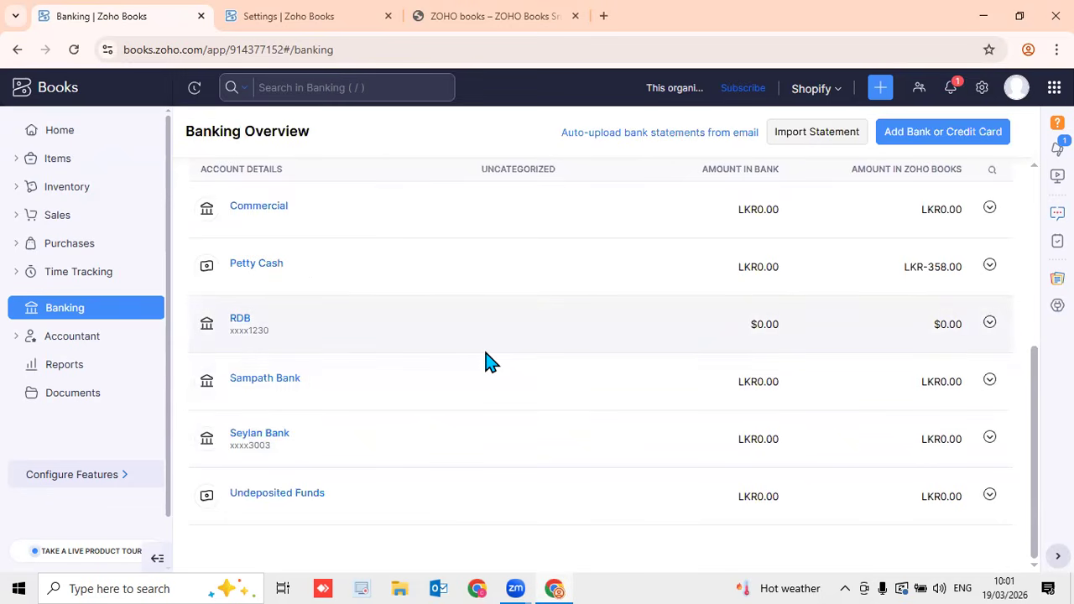
{"action": "left_click", "coordinate": [91, 338]}
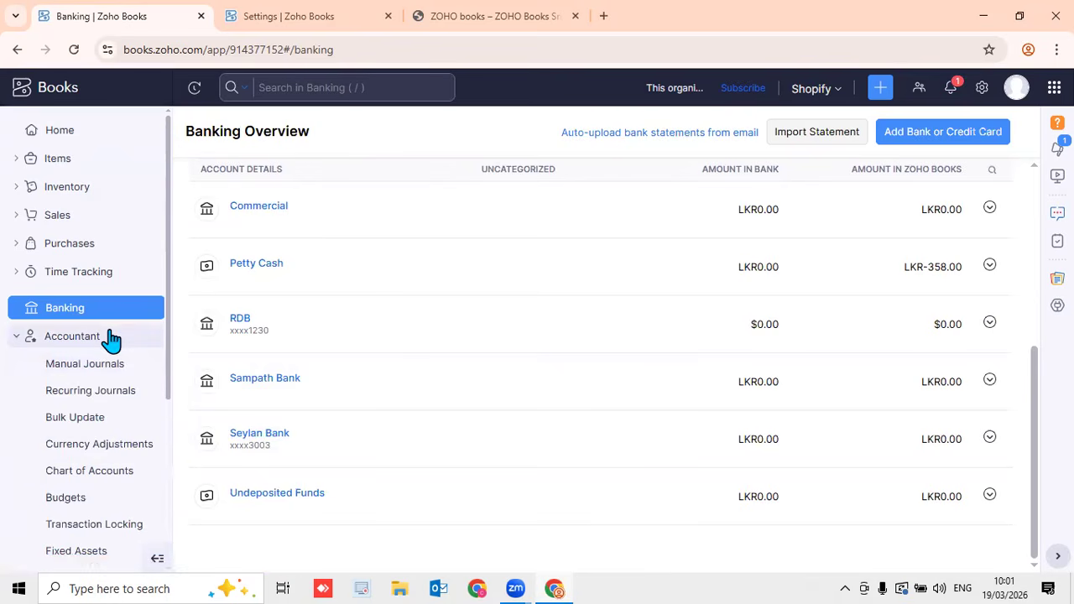
Open Chart of Accounts and scroll the Active Accounts from Advance Tax to the expense accounts
{"action": "left_click", "coordinate": [110, 477]}
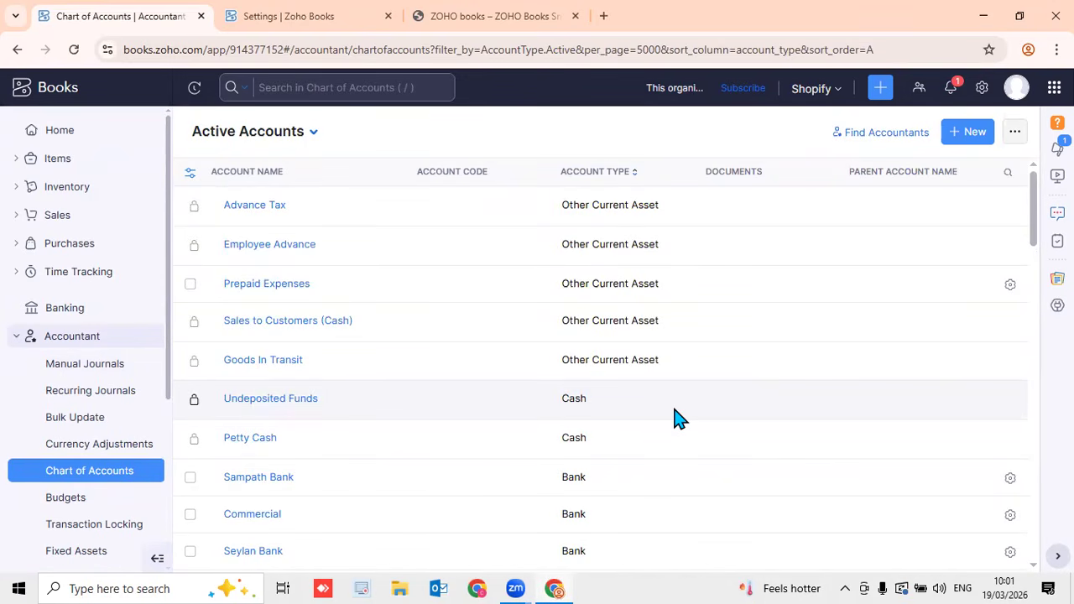
{"action": "scroll", "coordinate": [679, 409], "scroll_direction": "down", "scroll_amount": 10}
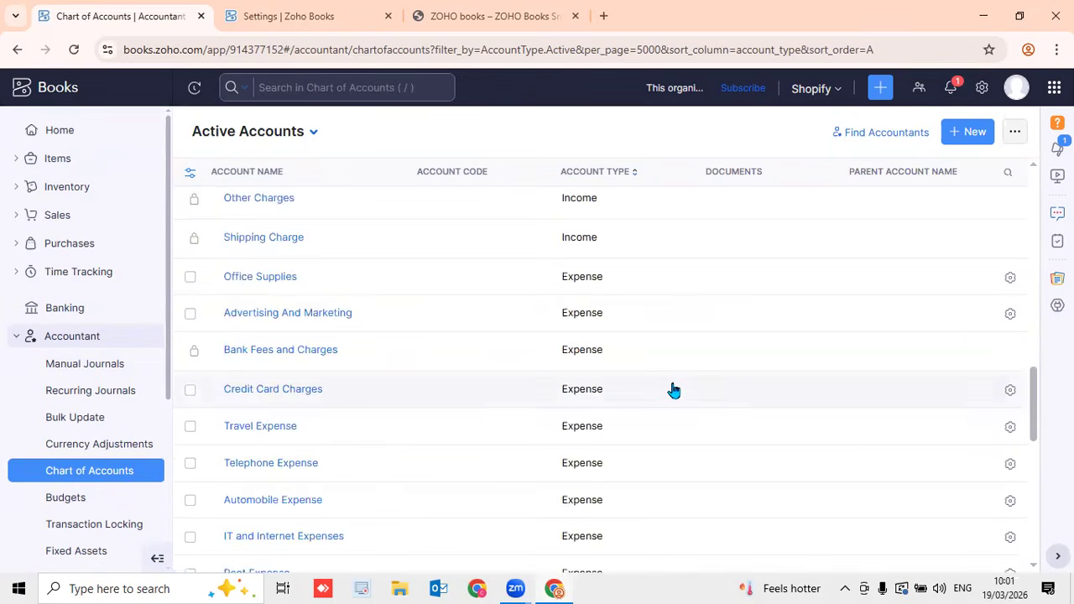
{"action": "scroll", "coordinate": [673, 390], "scroll_direction": "down", "scroll_amount": 5}
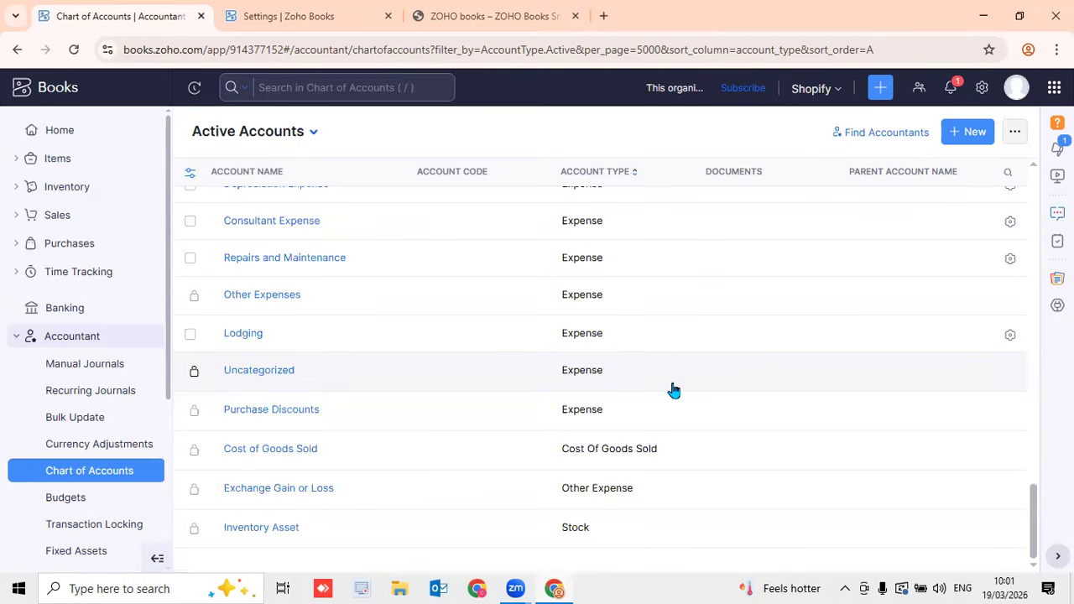
{"action": "scroll", "coordinate": [456, 378], "scroll_direction": "up", "scroll_amount": 15}
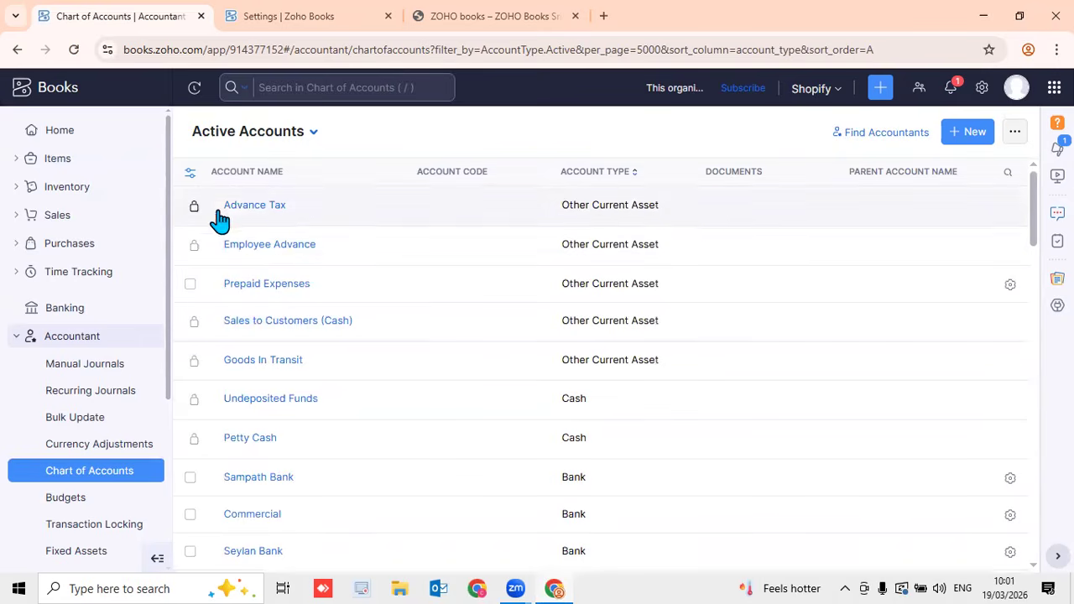
{"action": "scroll", "coordinate": [277, 329], "scroll_direction": "down", "scroll_amount": 5}
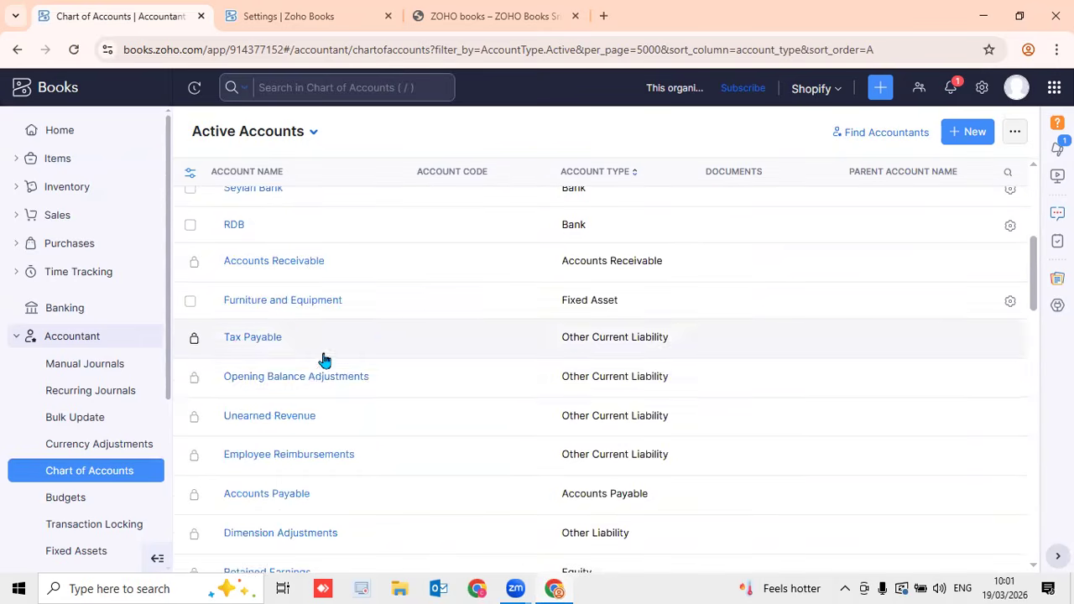
{"action": "scroll", "coordinate": [319, 376], "scroll_direction": "down", "scroll_amount": 5}
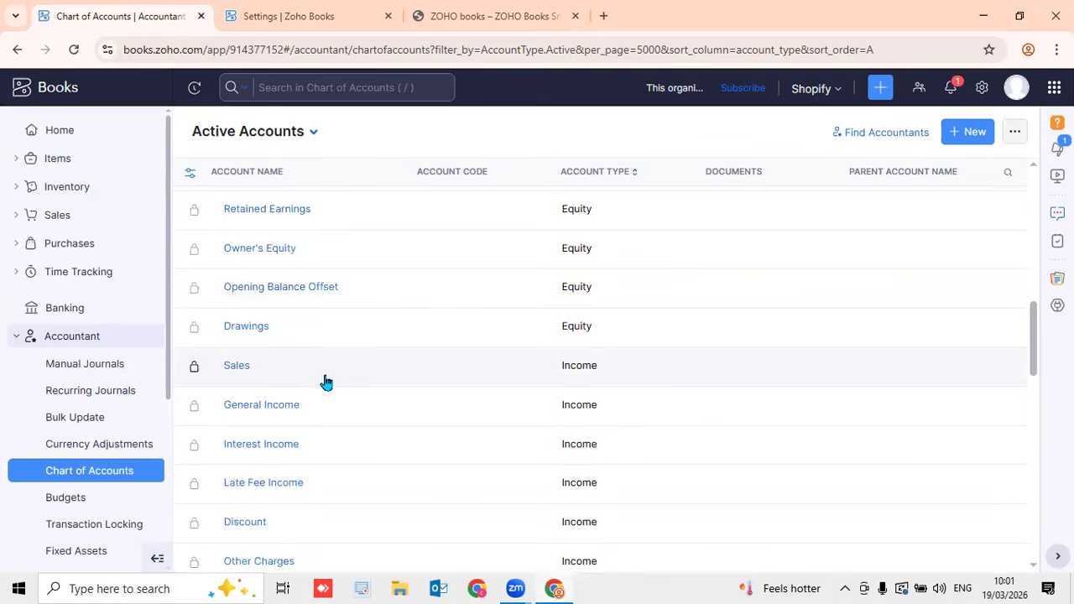
{"action": "scroll", "coordinate": [344, 381], "scroll_direction": "down", "scroll_amount": 4}
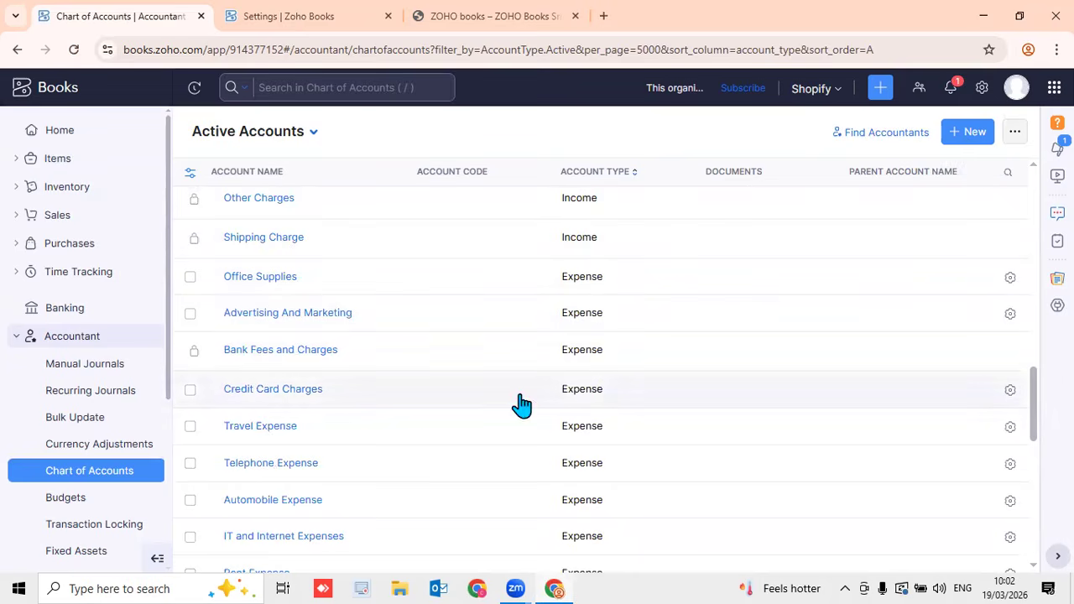
Create a new account with Income as its account type, leaving the name field ready for input
{"action": "left_click", "coordinate": [973, 135]}
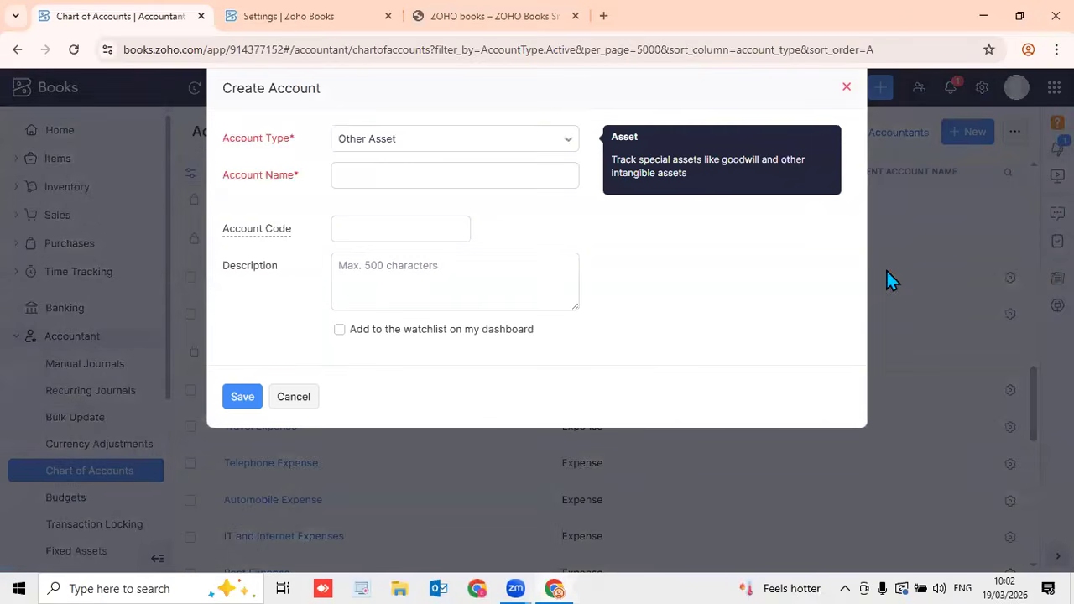
{"action": "left_click", "coordinate": [424, 146]}
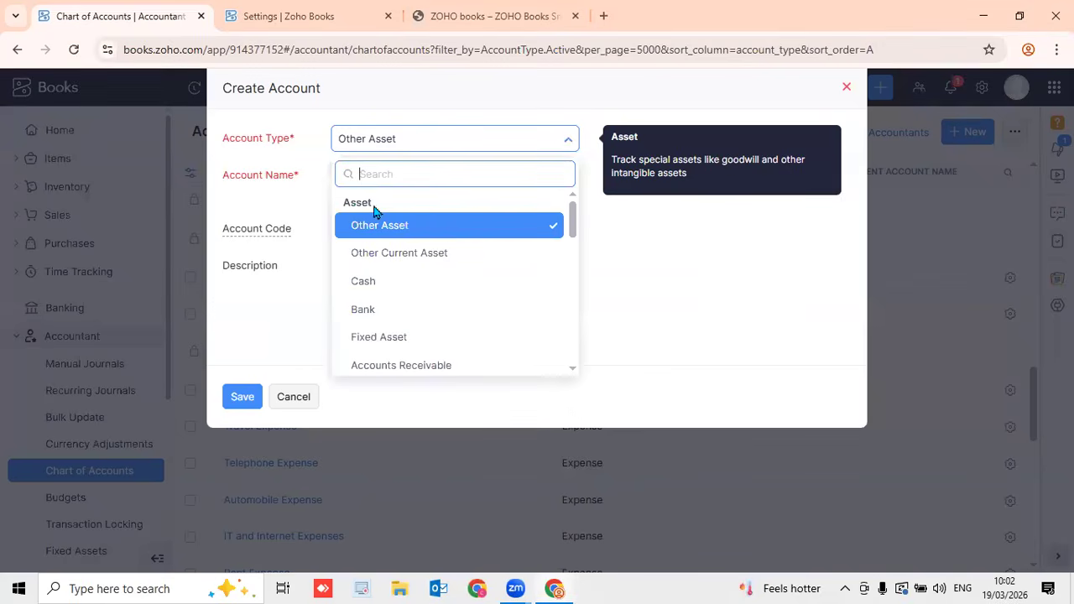
{"action": "scroll", "coordinate": [511, 240], "scroll_direction": "down", "scroll_amount": 2}
{"action": "scroll", "coordinate": [444, 273], "scroll_direction": "down", "scroll_amount": 2}
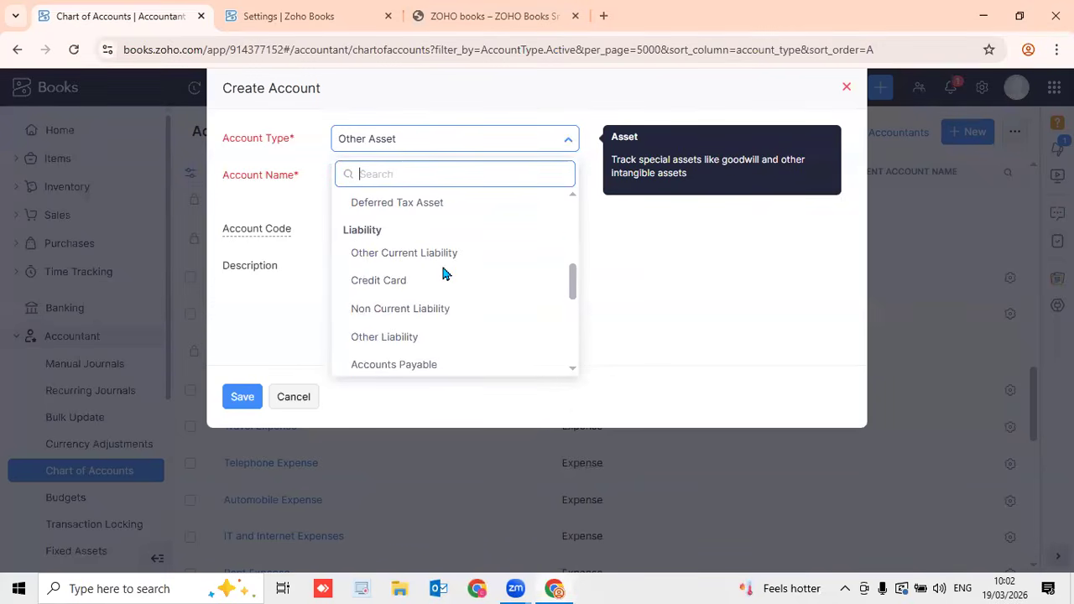
{"action": "scroll", "coordinate": [437, 260], "scroll_direction": "down", "scroll_amount": 2}
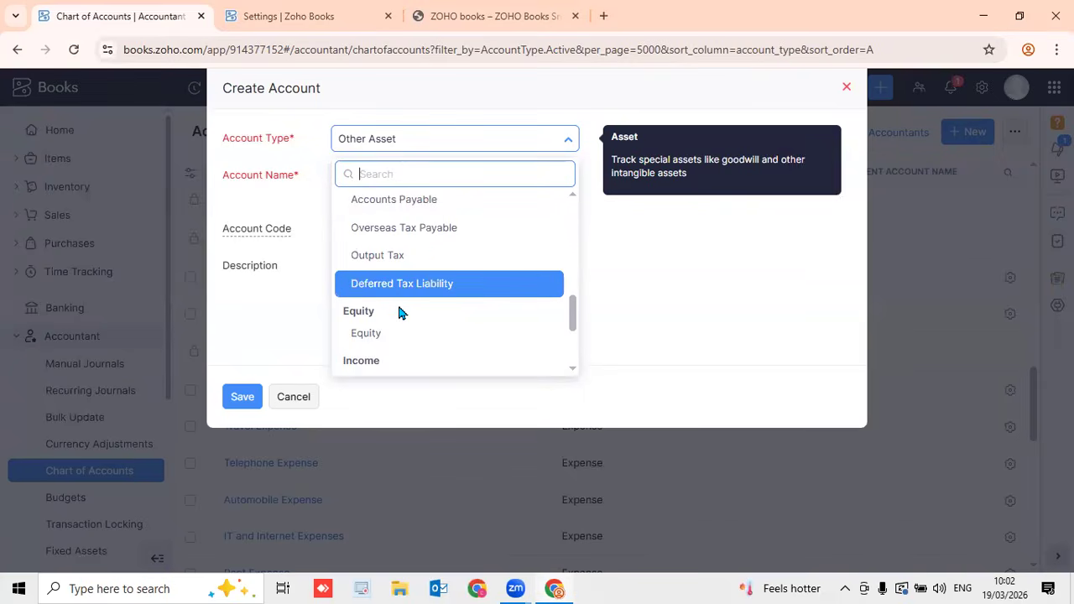
{"action": "scroll", "coordinate": [394, 333], "scroll_direction": "down", "scroll_amount": 2}
{"action": "scroll", "coordinate": [408, 302], "scroll_direction": "up", "scroll_amount": 2}
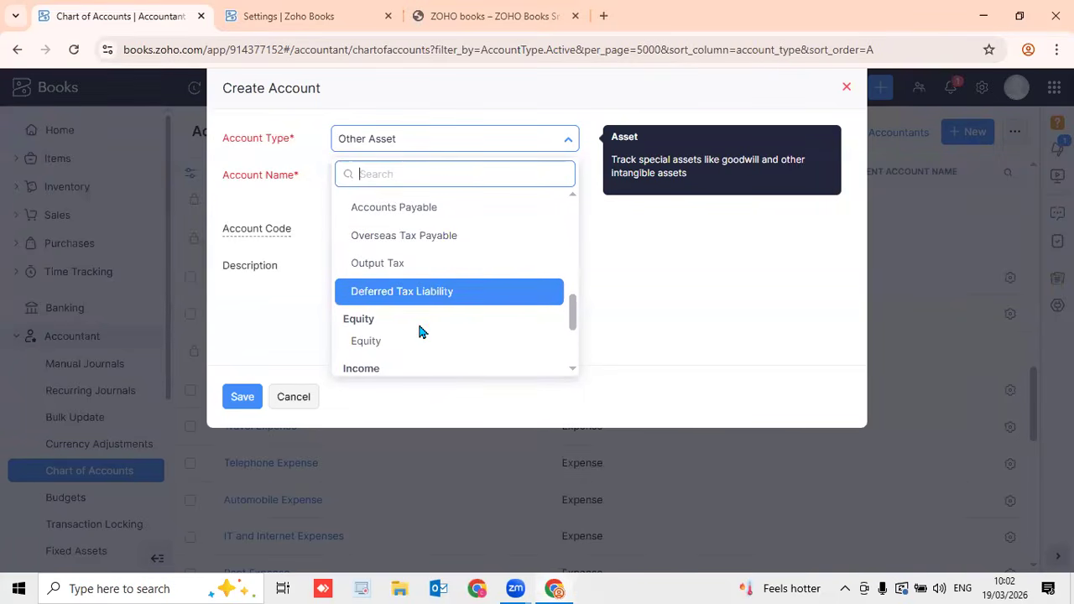
{"action": "scroll", "coordinate": [426, 329], "scroll_direction": "up", "scroll_amount": 5}
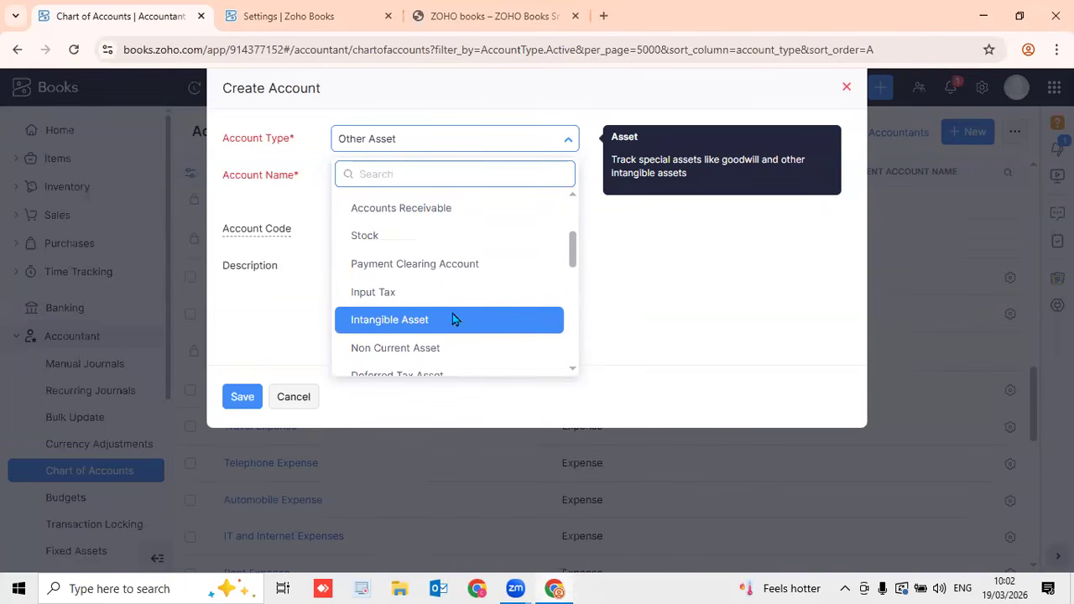
{"action": "scroll", "coordinate": [460, 321], "scroll_direction": "down", "scroll_amount": 2}
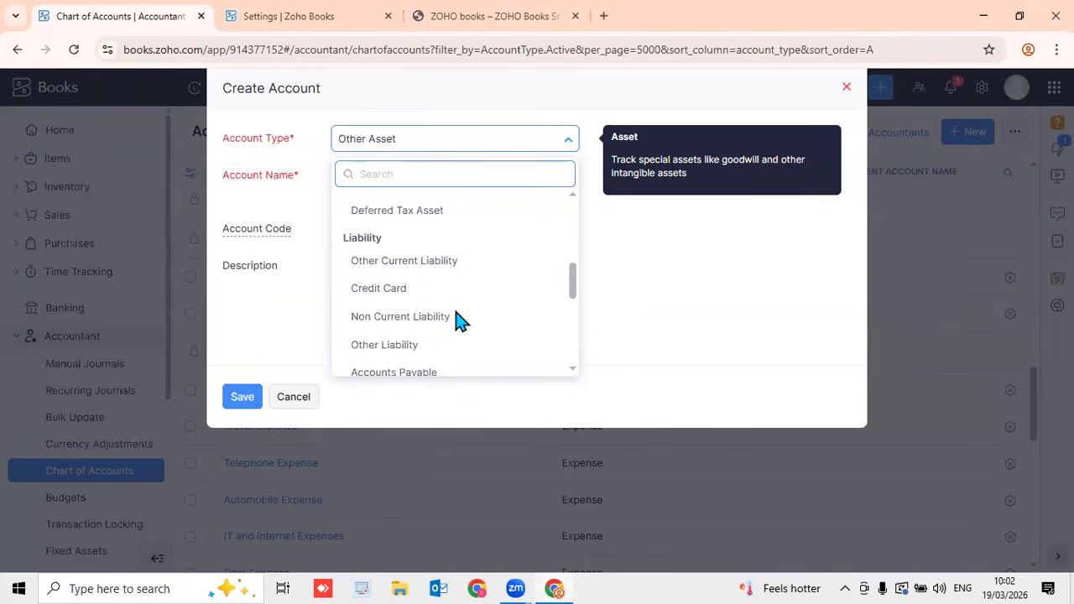
{"action": "scroll", "coordinate": [426, 315], "scroll_direction": "down", "scroll_amount": 2}
{"action": "scroll", "coordinate": [426, 317], "scroll_direction": "down", "scroll_amount": 3}
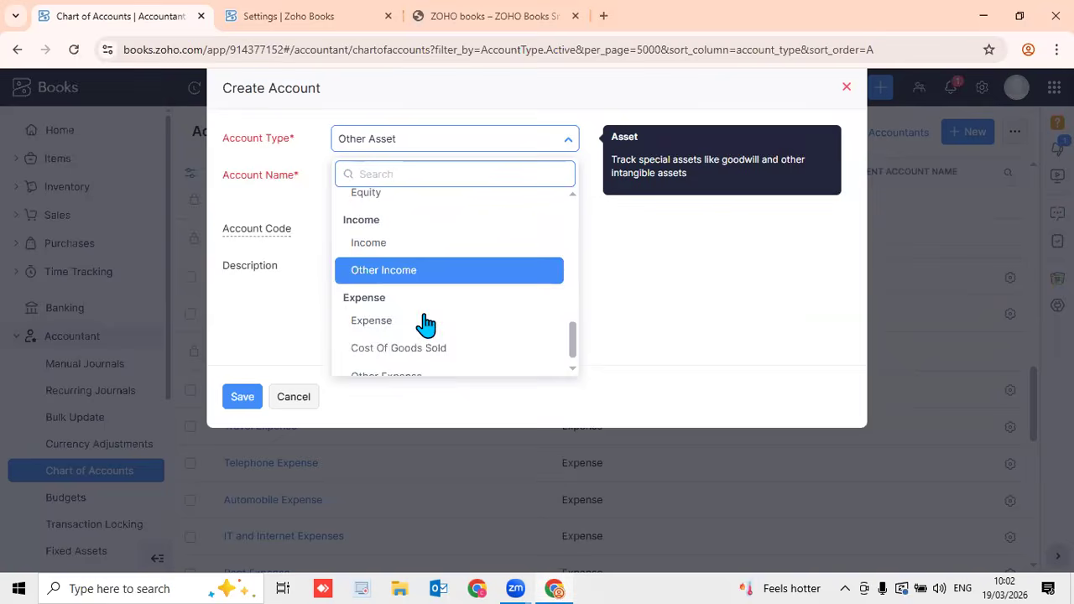
{"action": "left_click", "coordinate": [402, 233]}
{"action": "left_click", "coordinate": [397, 176]}
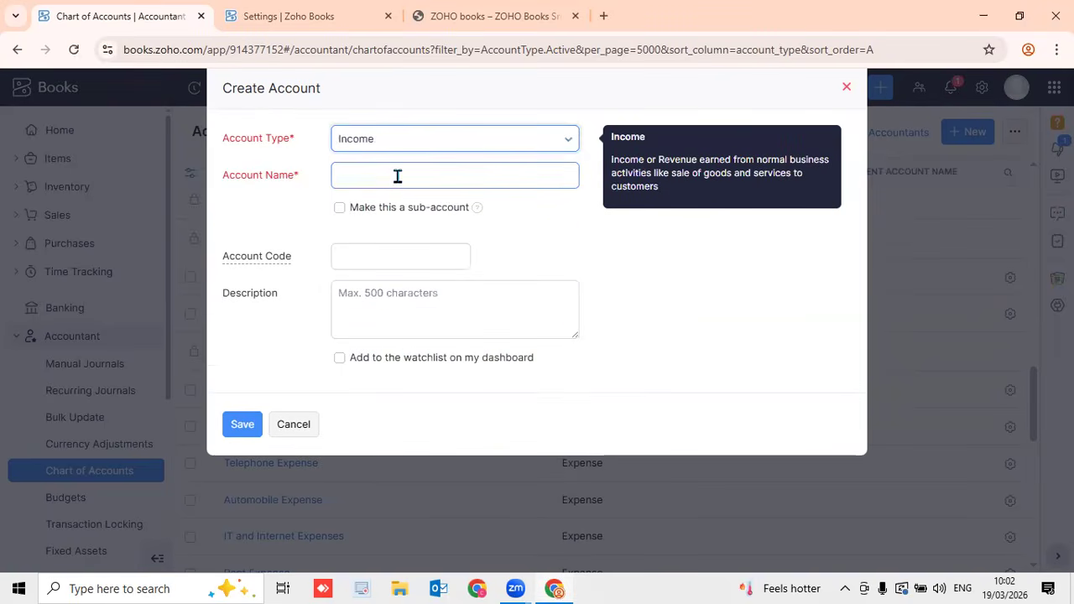
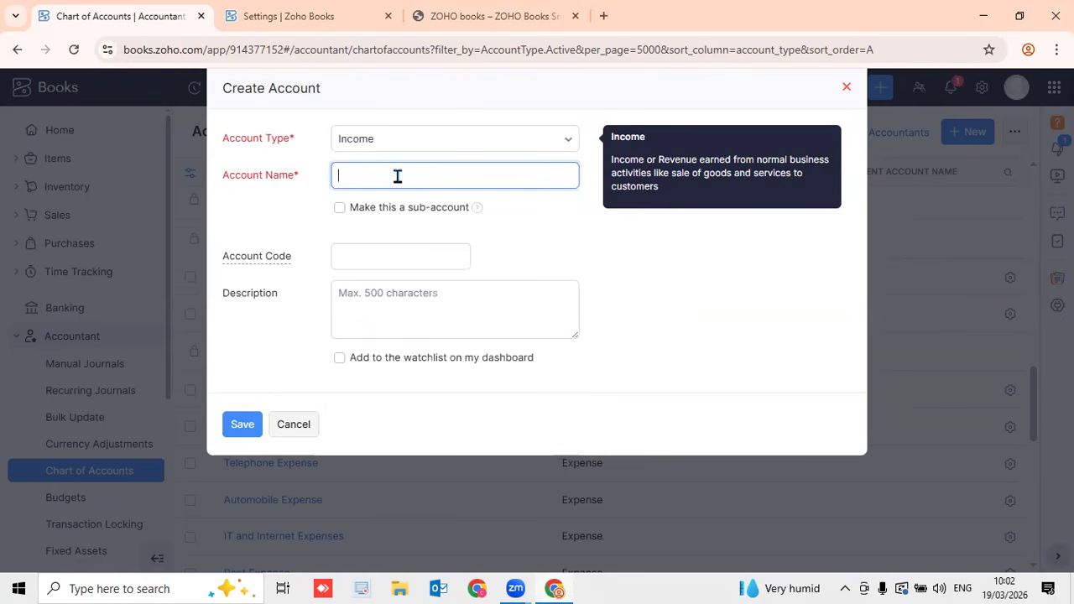
Name the new Income account Consultation Income with account code 1000
{"action": "type", "text": "Consultation"}
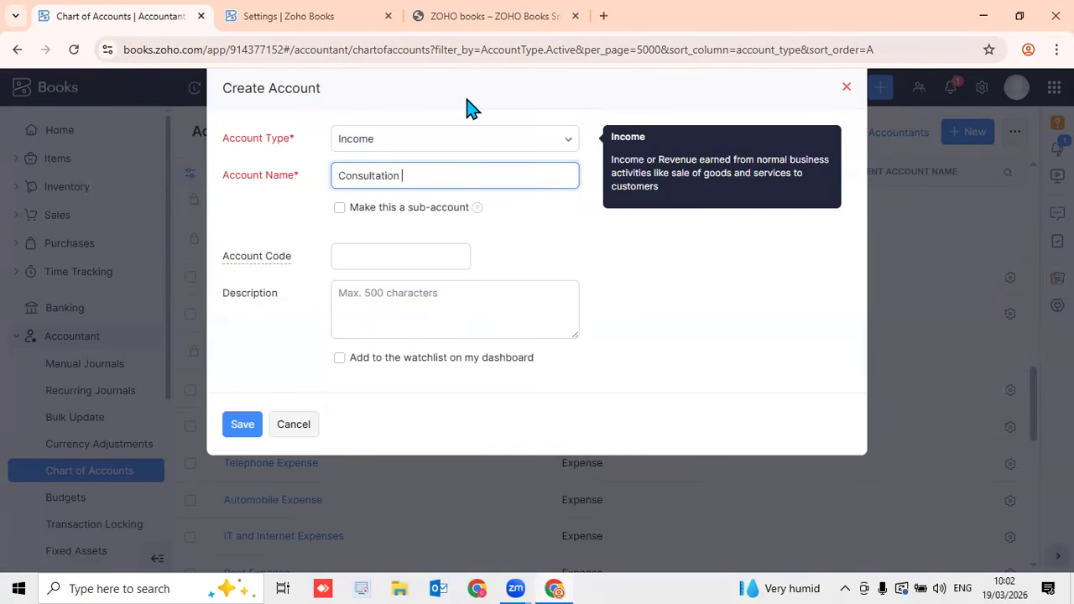
{"action": "type", "text": " Income"}
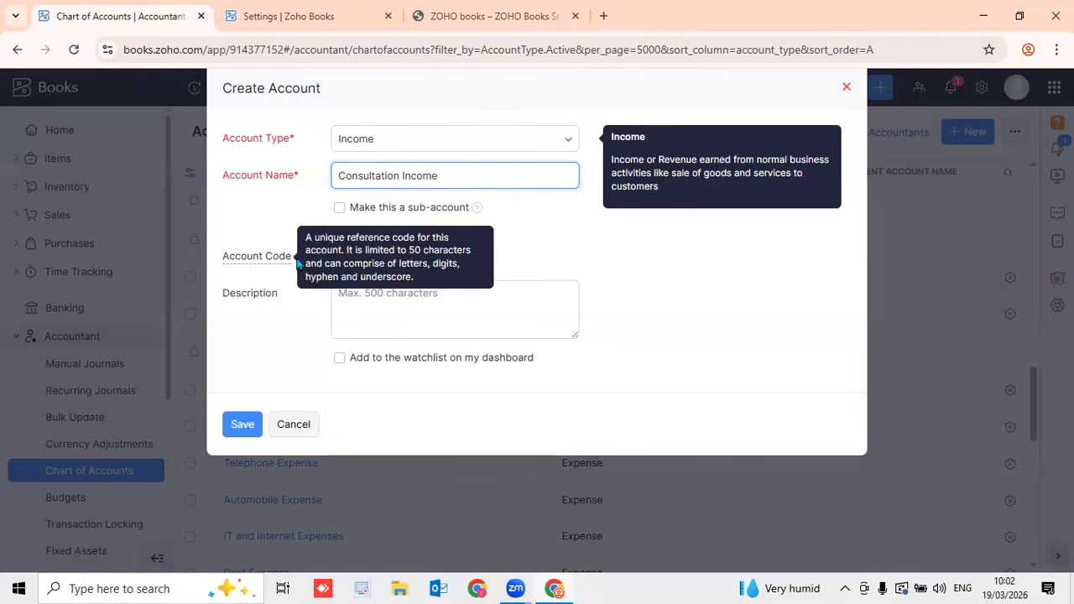
{"action": "left_click", "coordinate": [460, 257]}
{"action": "type", "text": "1000"}
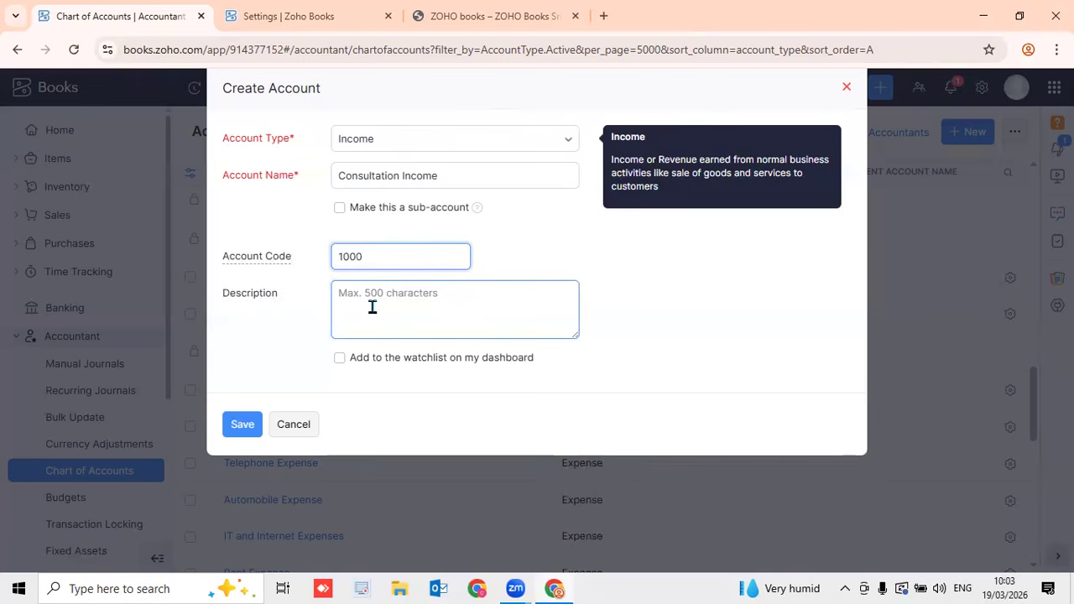
Add a description about consultation income, correct its spelling to 'consultation', and save the account
{"action": "left_click", "coordinate": [415, 311]}
{"action": "type", "text": "C"}
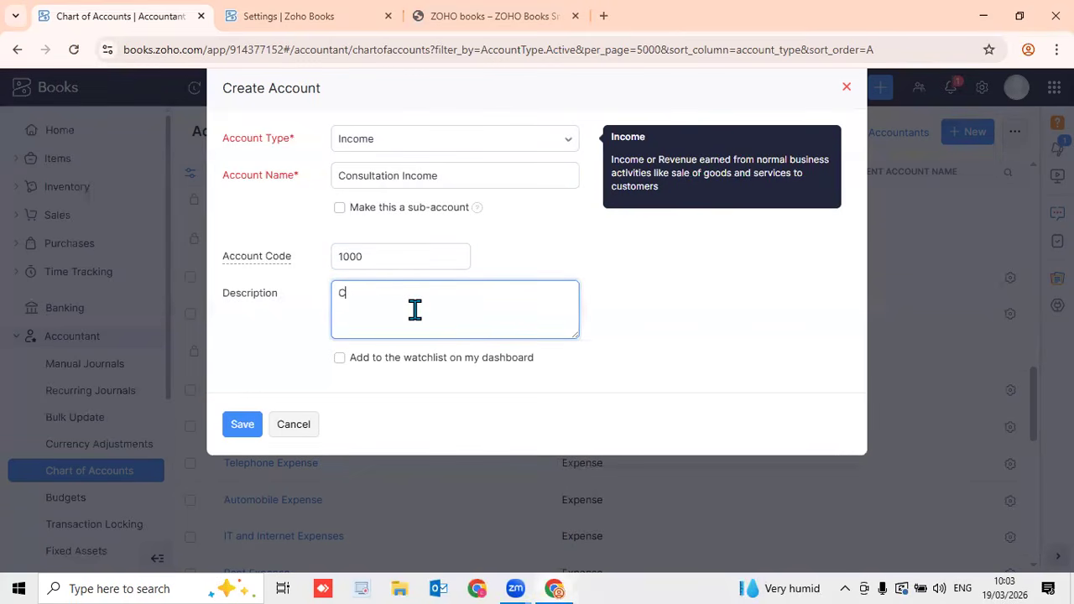
{"action": "type", "text": "onsultation income display "}
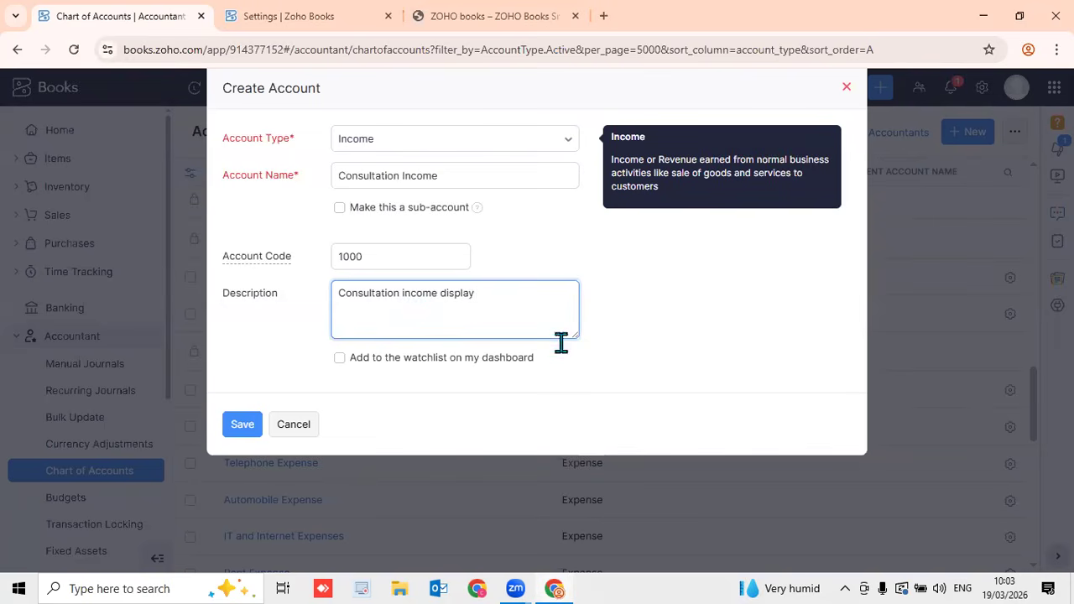
{"action": "type", "text": "income from the cinsulata"}
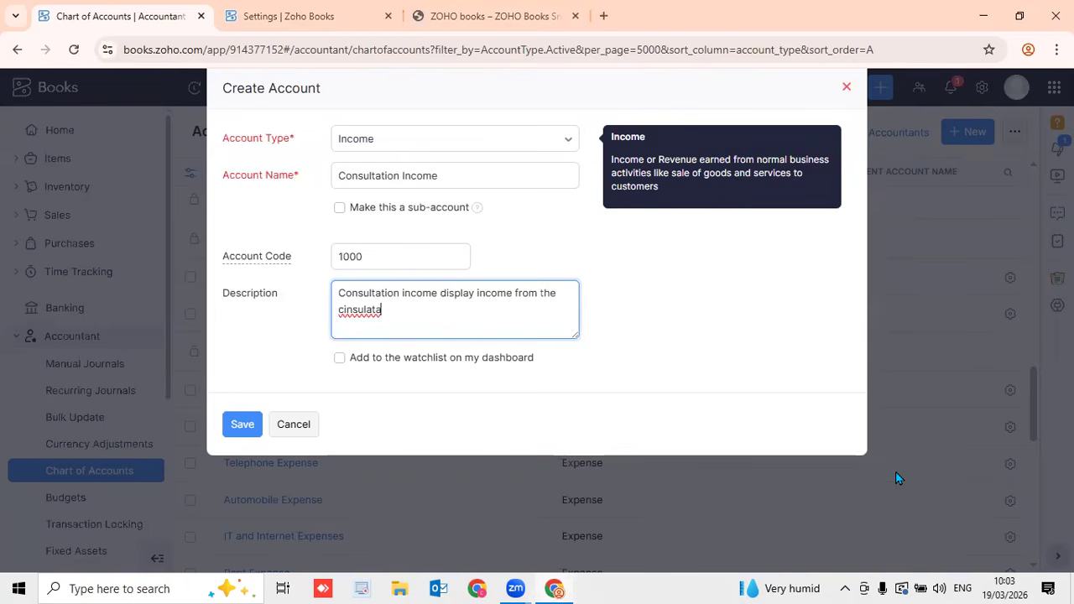
{"action": "type", "text": "tion"}
{"action": "left_click", "coordinate": [348, 310]}
{"action": "key", "text": "BackSpace"}
{"action": "type", "text": "o"}
{"action": "right_click", "coordinate": [383, 311]}
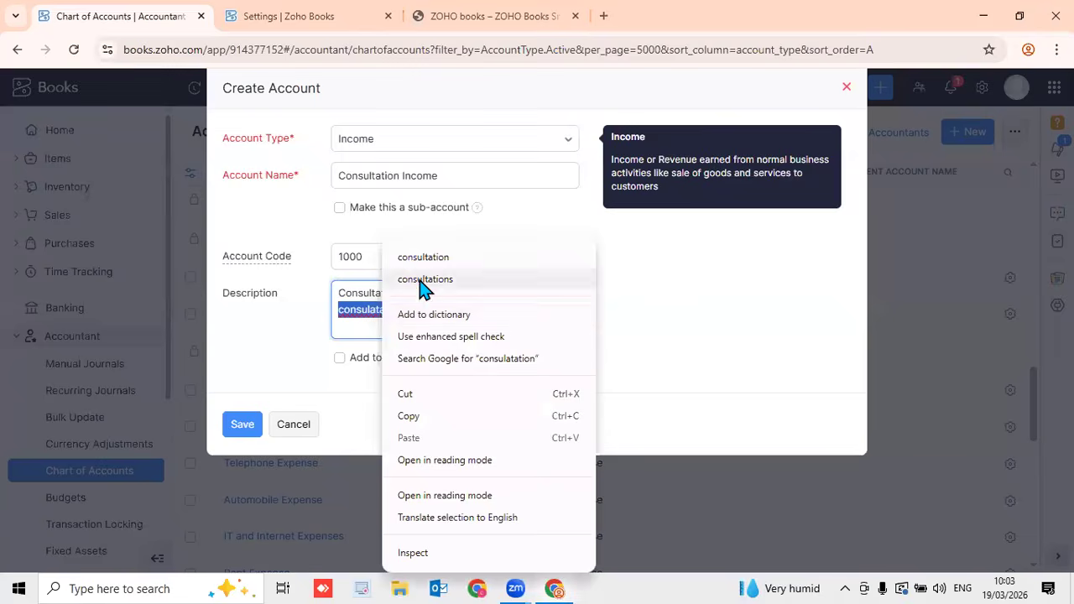
{"action": "left_click", "coordinate": [424, 257]}
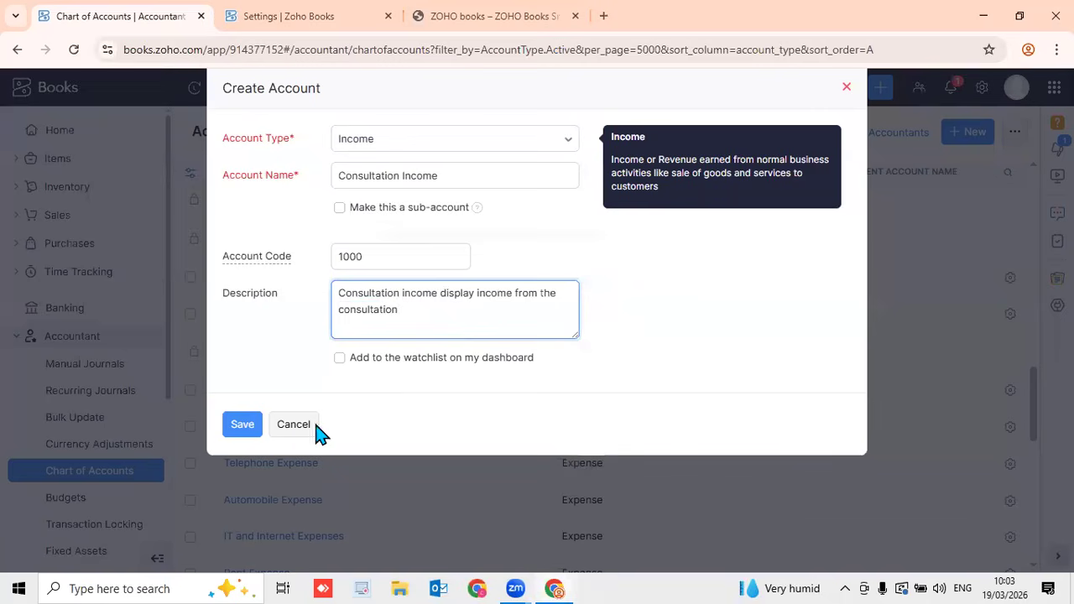
{"action": "left_click", "coordinate": [245, 434]}
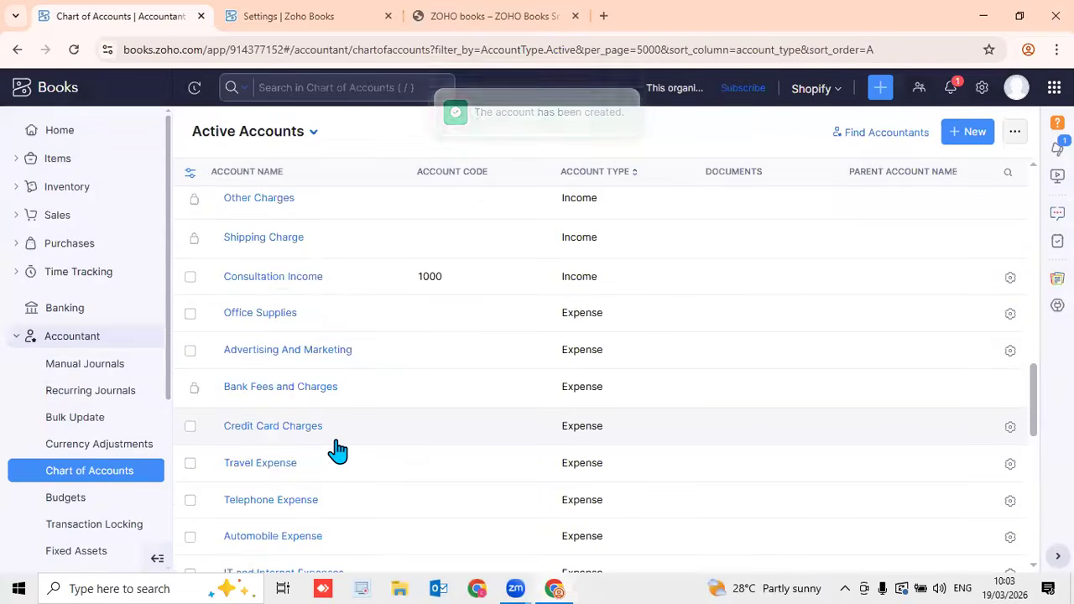
Search the accounts for 'consul' to confirm Consultation Income, then clear the search filter
{"action": "left_click", "coordinate": [361, 88]}
{"action": "type", "text": "consul"}
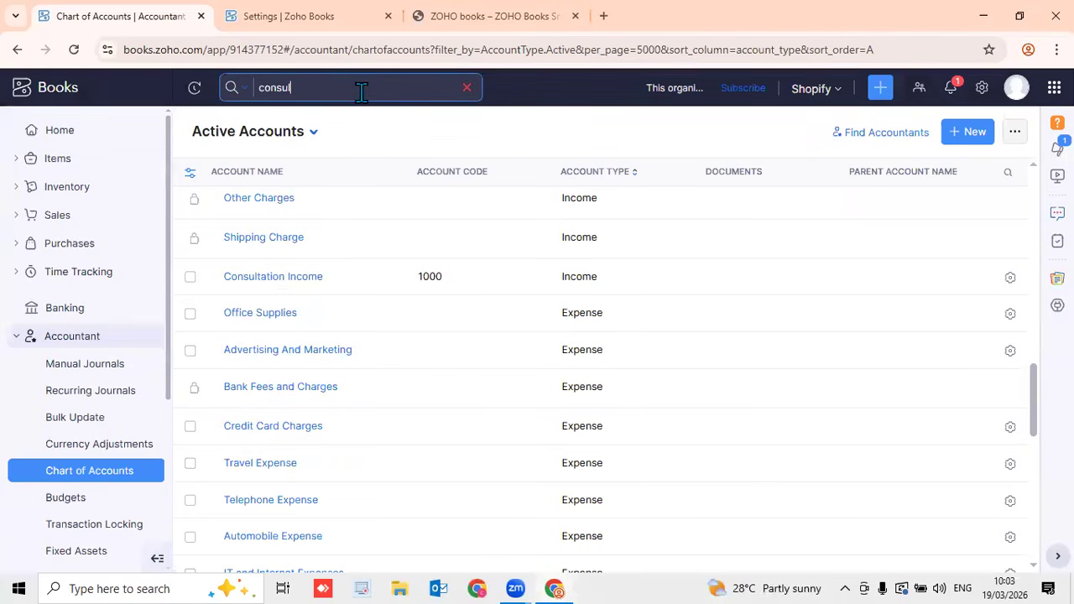
{"action": "key", "text": "Return"}
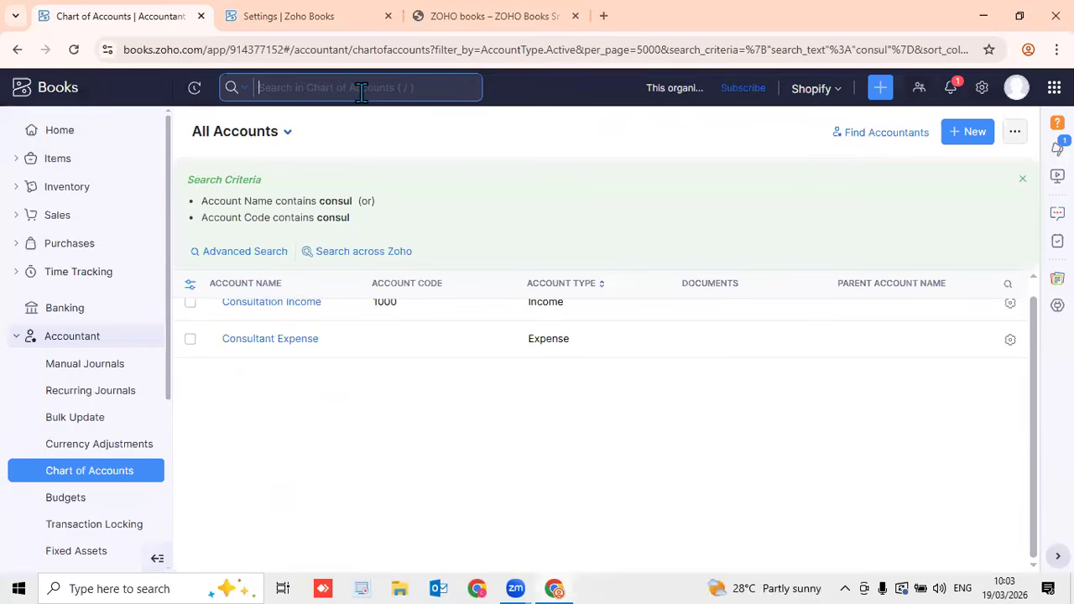
{"action": "scroll", "coordinate": [478, 429], "scroll_direction": "up", "scroll_amount": 1}
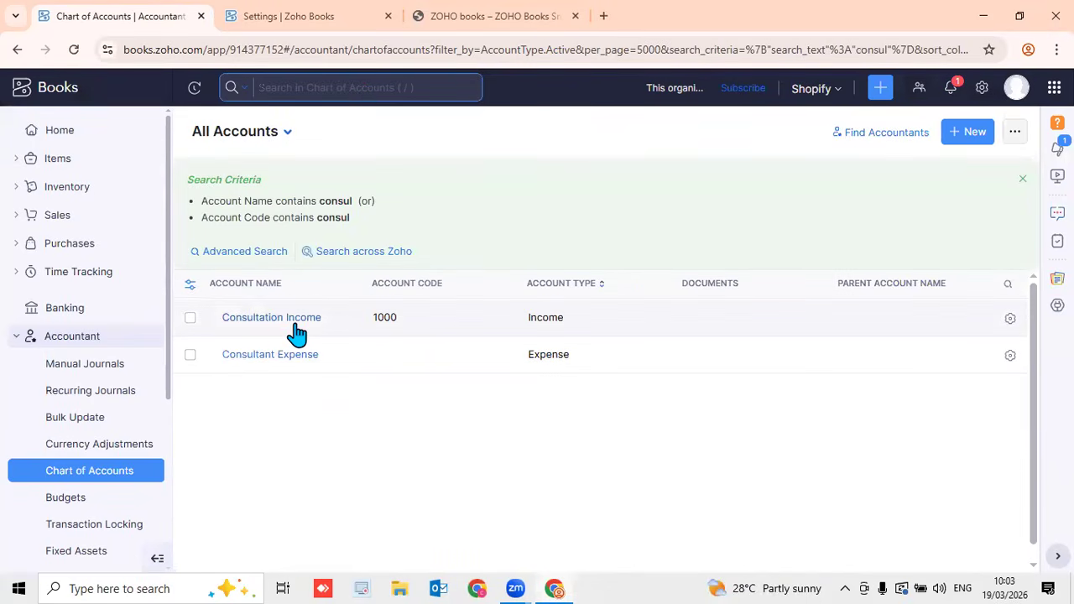
{"action": "left_click", "coordinate": [1023, 184]}
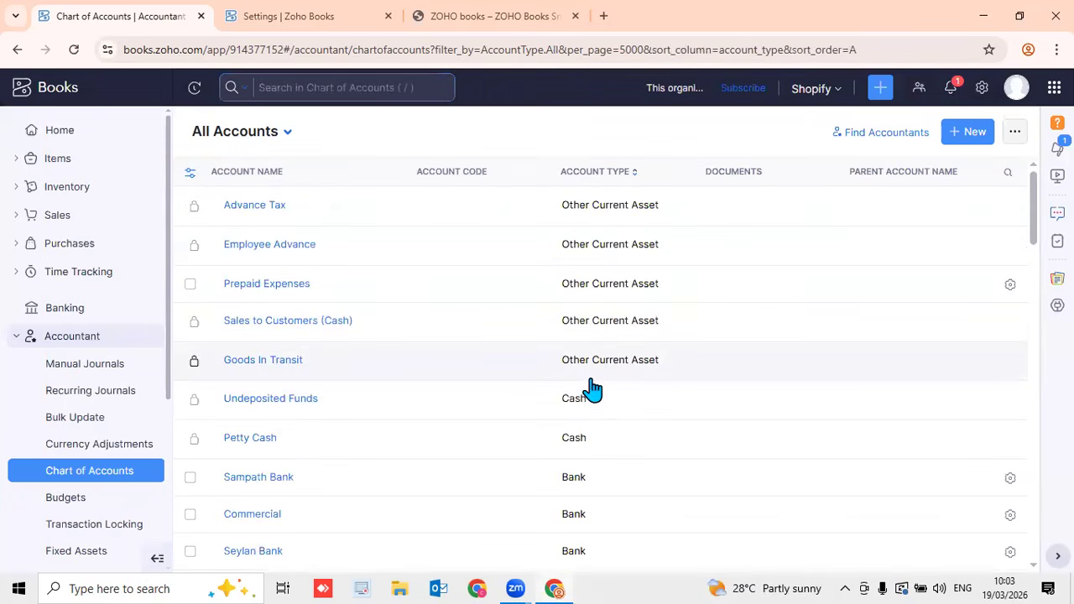
Add an Expense-type account called Cleaning Expenses with code 4000 and save it
{"action": "left_click", "coordinate": [962, 136]}
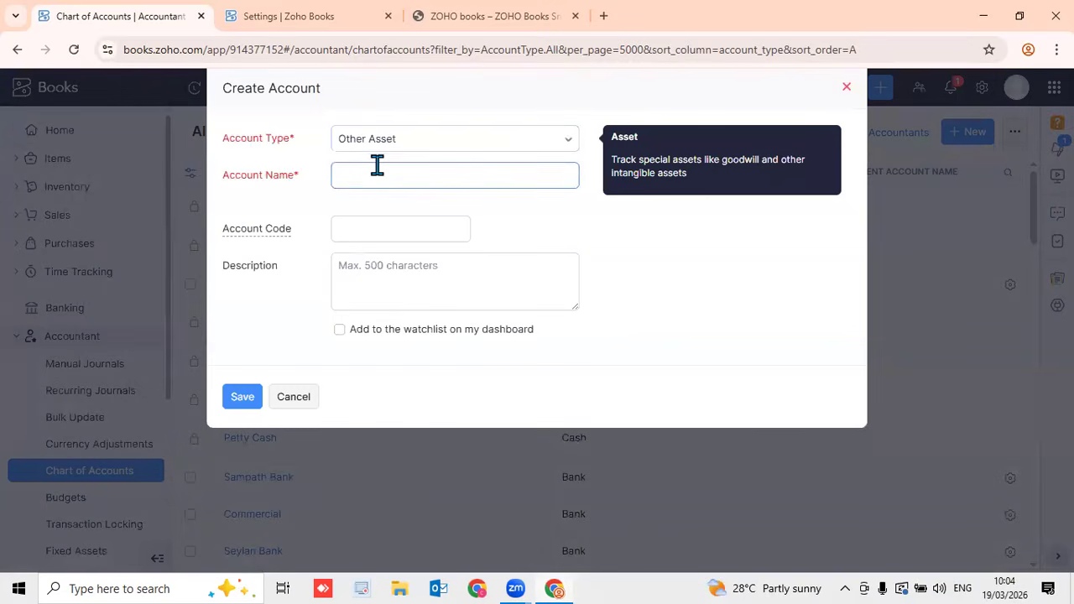
{"action": "left_click", "coordinate": [400, 173]}
{"action": "left_click", "coordinate": [412, 147]}
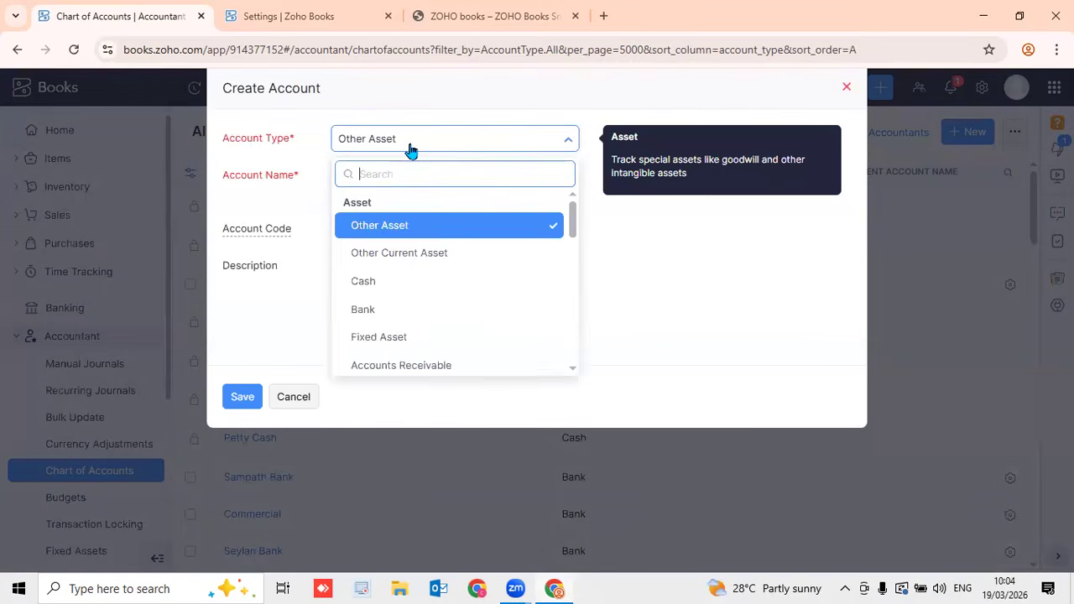
{"action": "type", "text": "ex"}
{"action": "left_click", "coordinate": [403, 228]}
{"action": "left_click", "coordinate": [393, 178]}
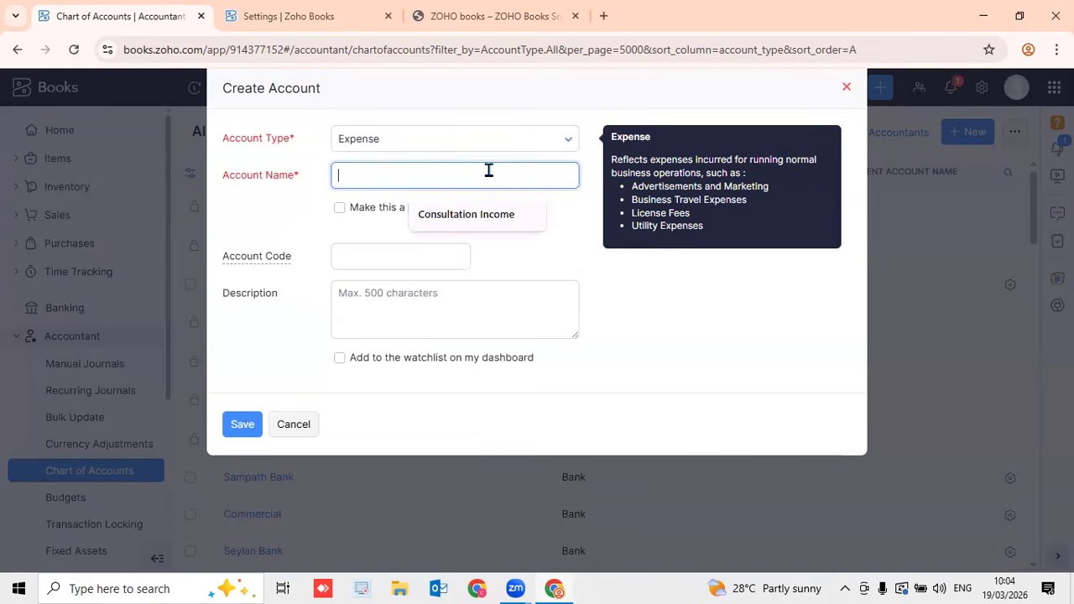
{"action": "type", "text": "Cleaning "}
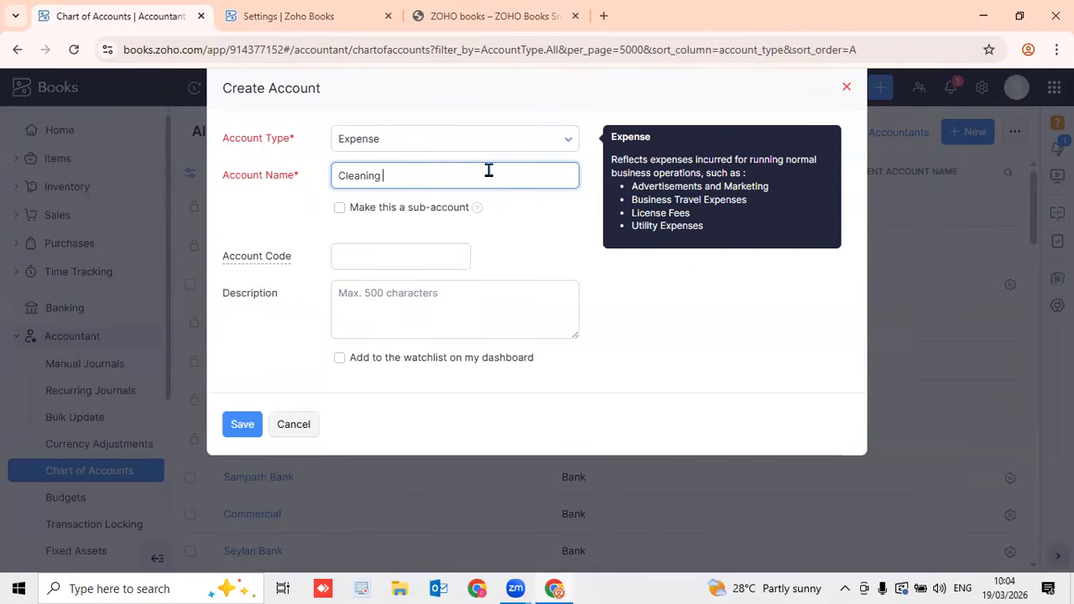
{"action": "type", "text": "Expenses"}
{"action": "left_click", "coordinate": [366, 256]}
{"action": "type", "text": "4000"}
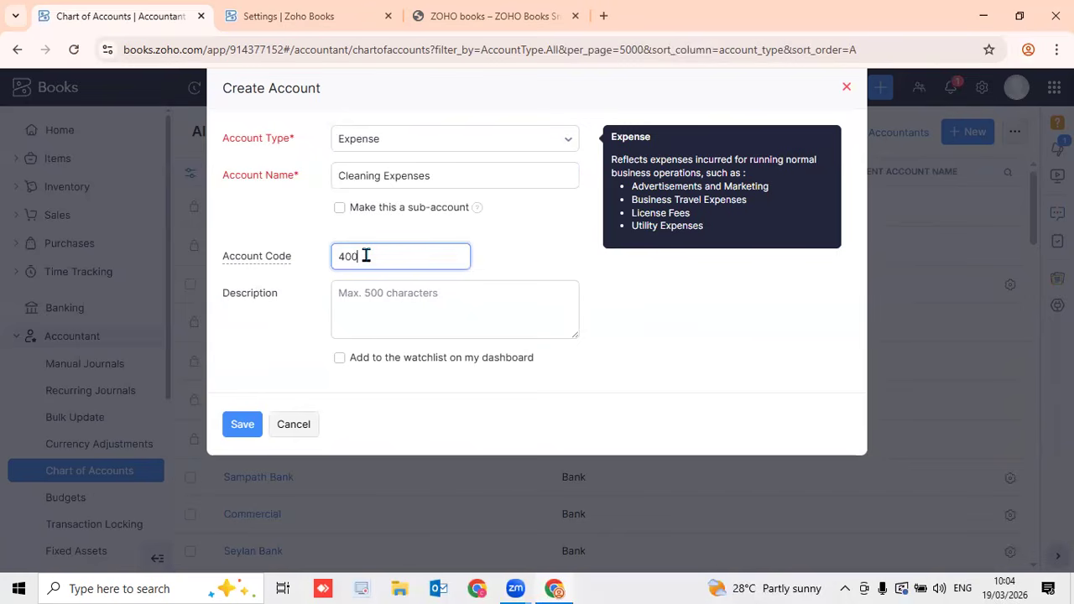
{"action": "left_click", "coordinate": [546, 269]}
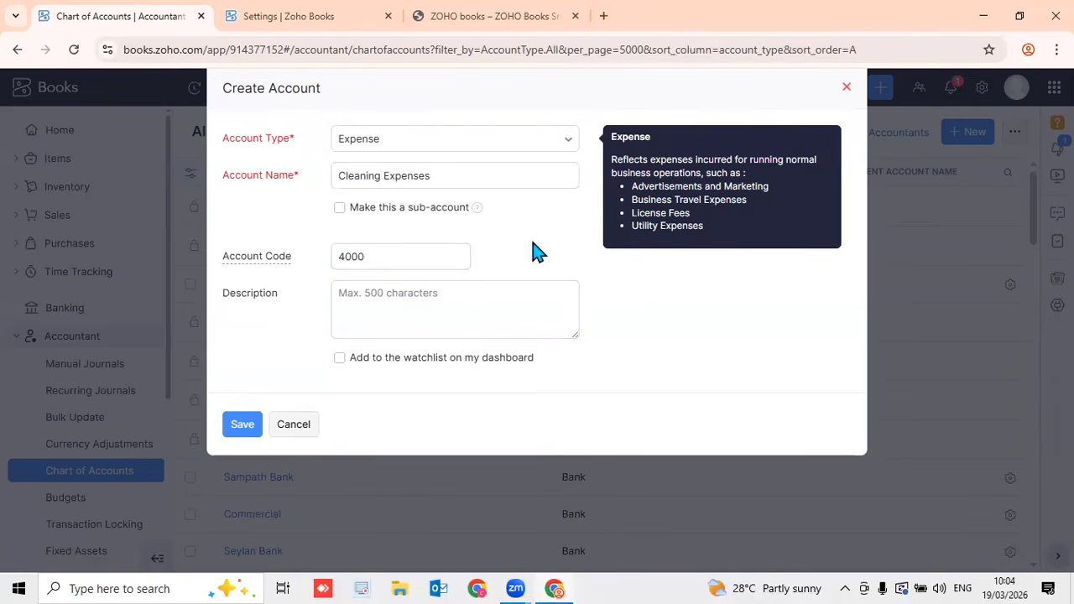
{"action": "left_click", "coordinate": [249, 428]}
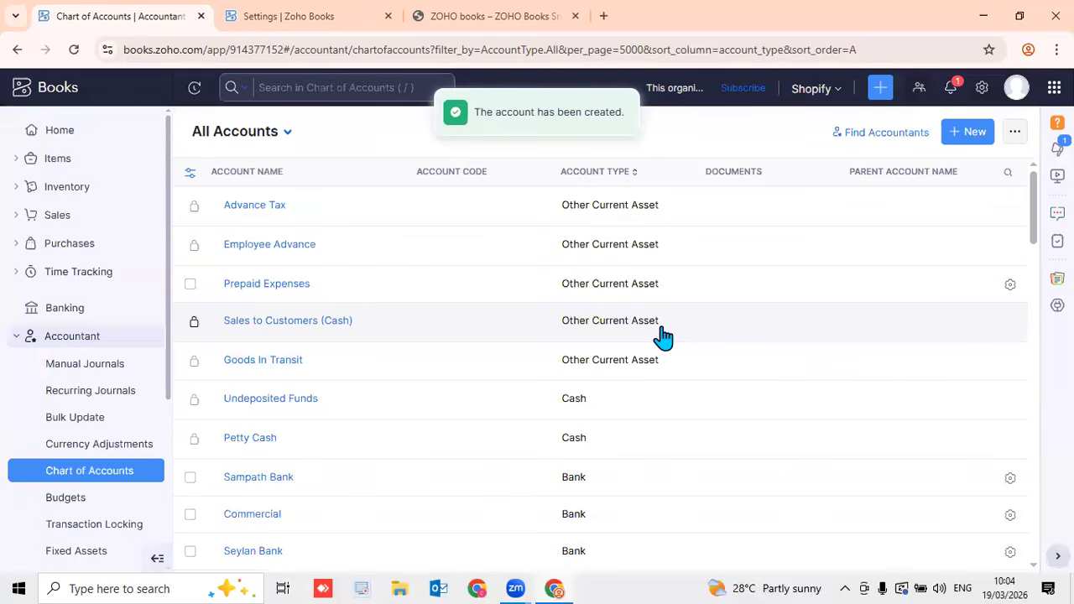
{"action": "left_click", "coordinate": [971, 136]}
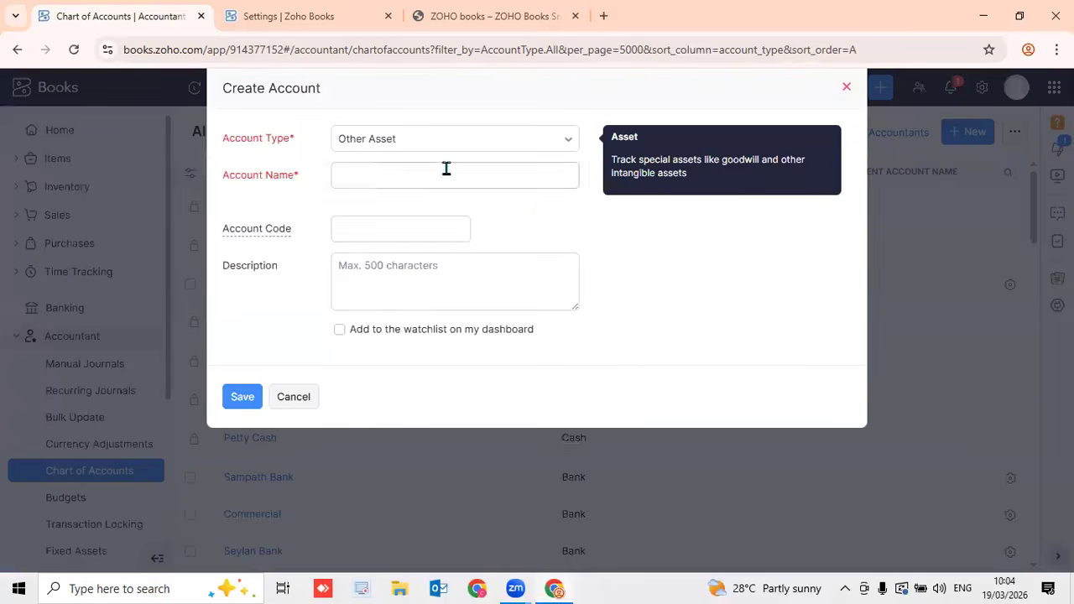
{"action": "left_click", "coordinate": [450, 146]}
{"action": "scroll", "coordinate": [458, 252], "scroll_direction": "down", "scroll_amount": 5}
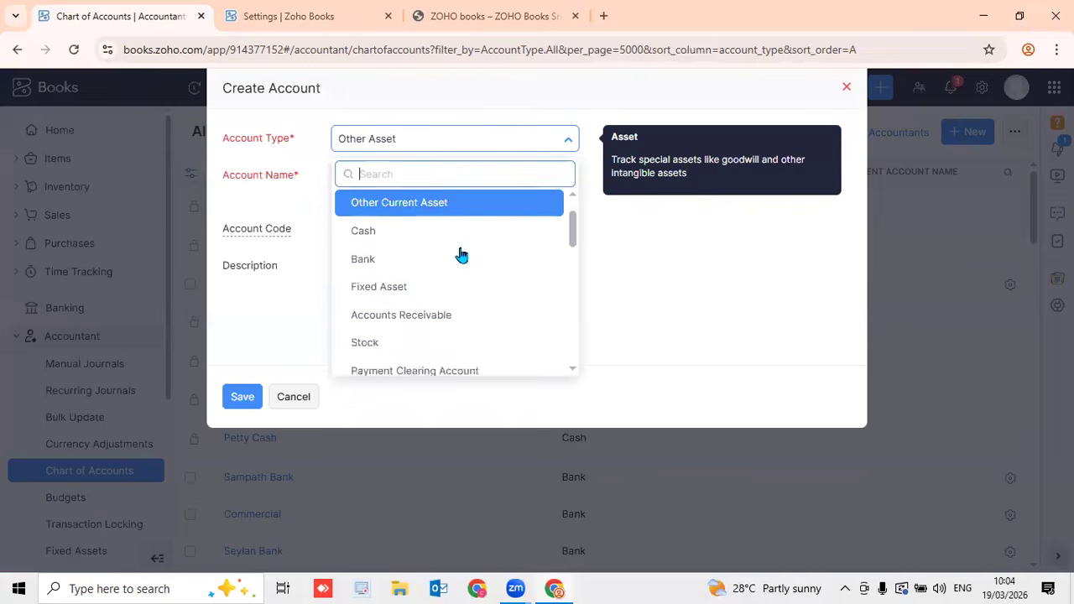
{"action": "left_click", "coordinate": [286, 323]}
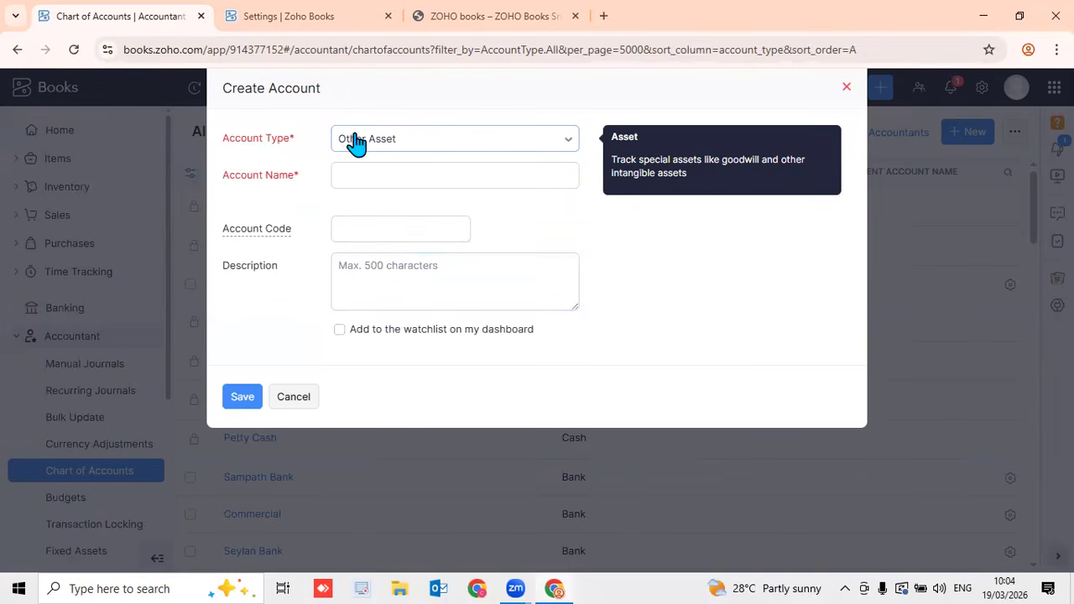
{"action": "left_click", "coordinate": [426, 180]}
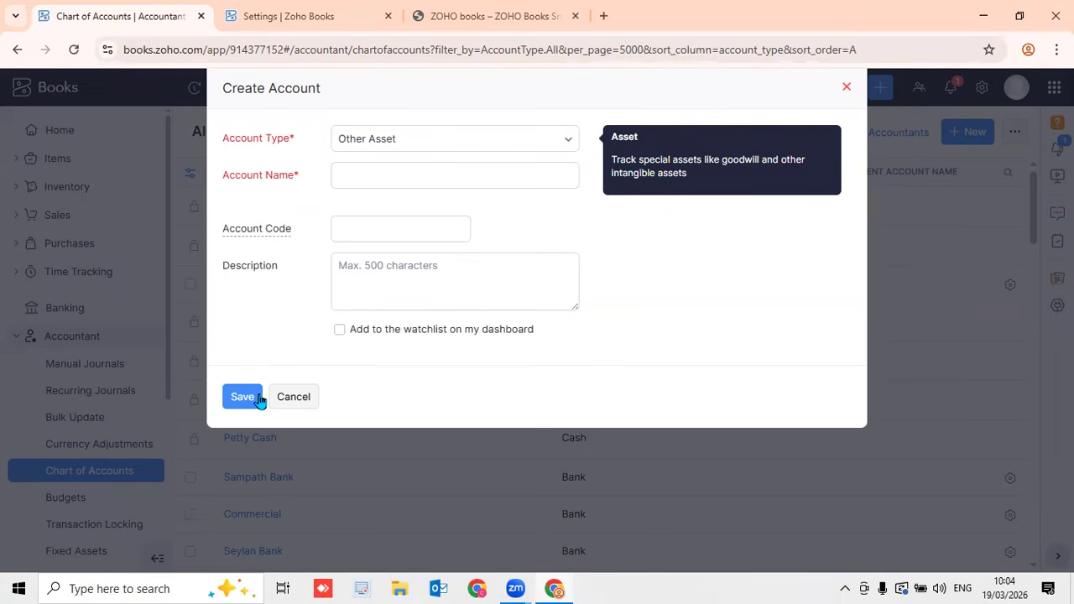
{"action": "left_click", "coordinate": [289, 406]}
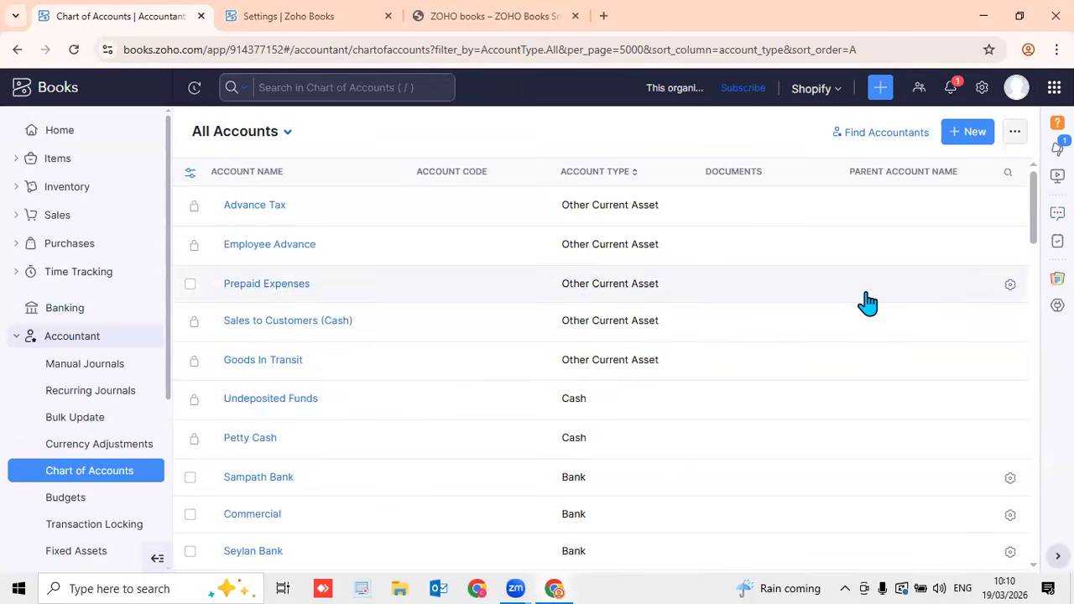
Bring up a blank Create Account form from the Chart of Accounts
{"action": "left_click", "coordinate": [967, 135]}
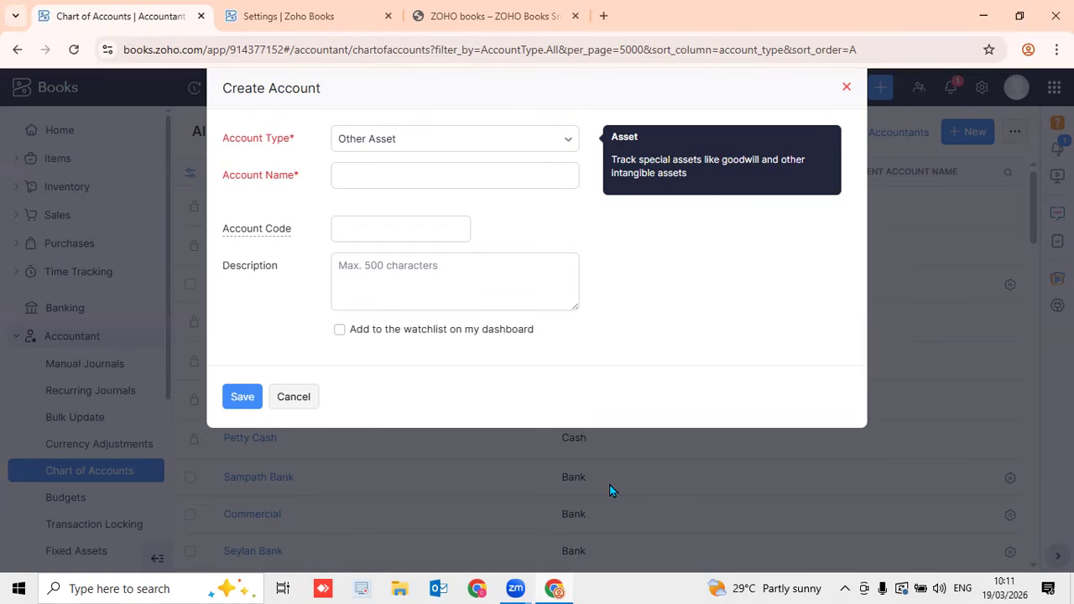
Choose Income as the account type, enter the name Export Income, and save it without a code
{"action": "left_click", "coordinate": [479, 153]}
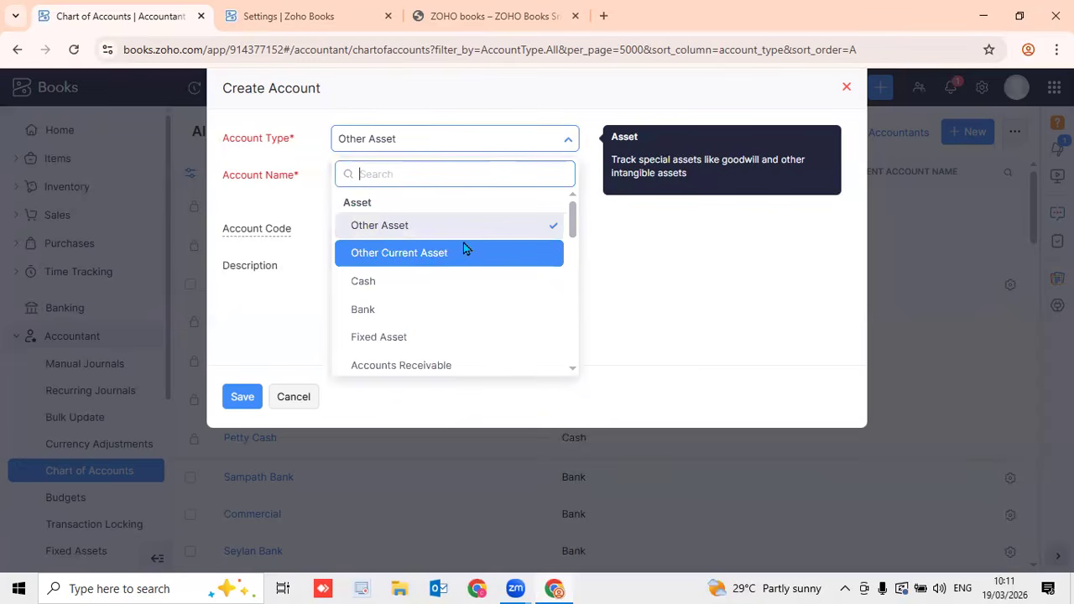
{"action": "scroll", "coordinate": [464, 250], "scroll_direction": "down", "scroll_amount": 2}
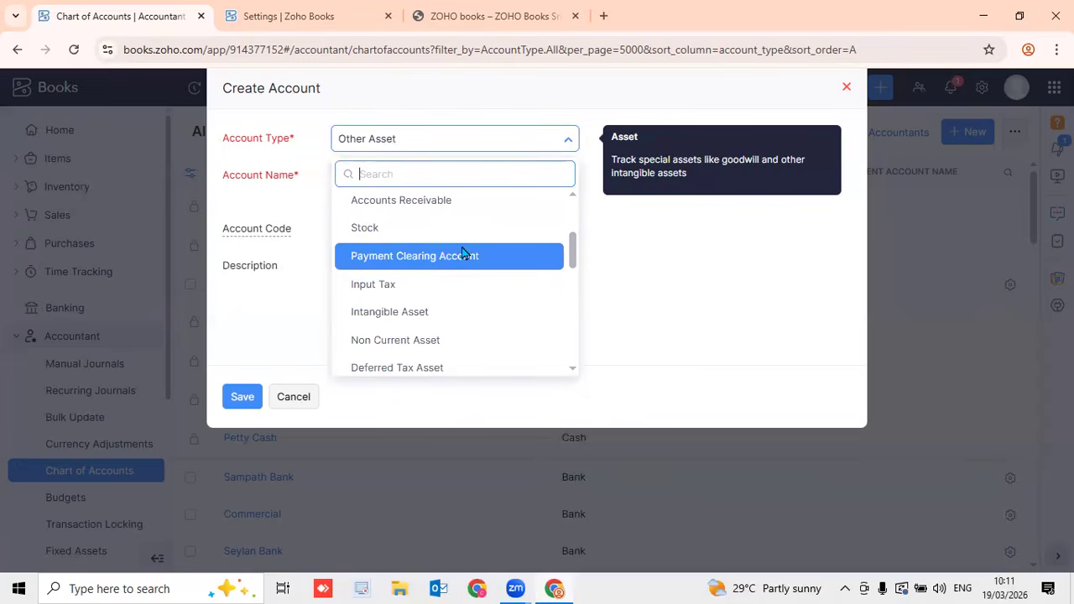
{"action": "scroll", "coordinate": [463, 249], "scroll_direction": "up", "scroll_amount": 2}
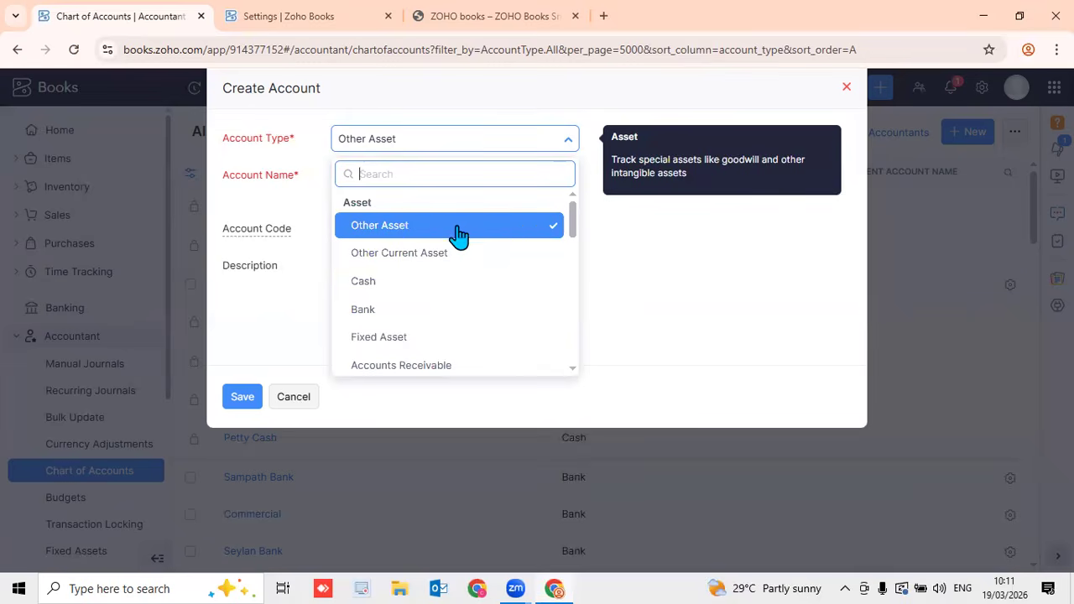
{"action": "type", "text": "in"}
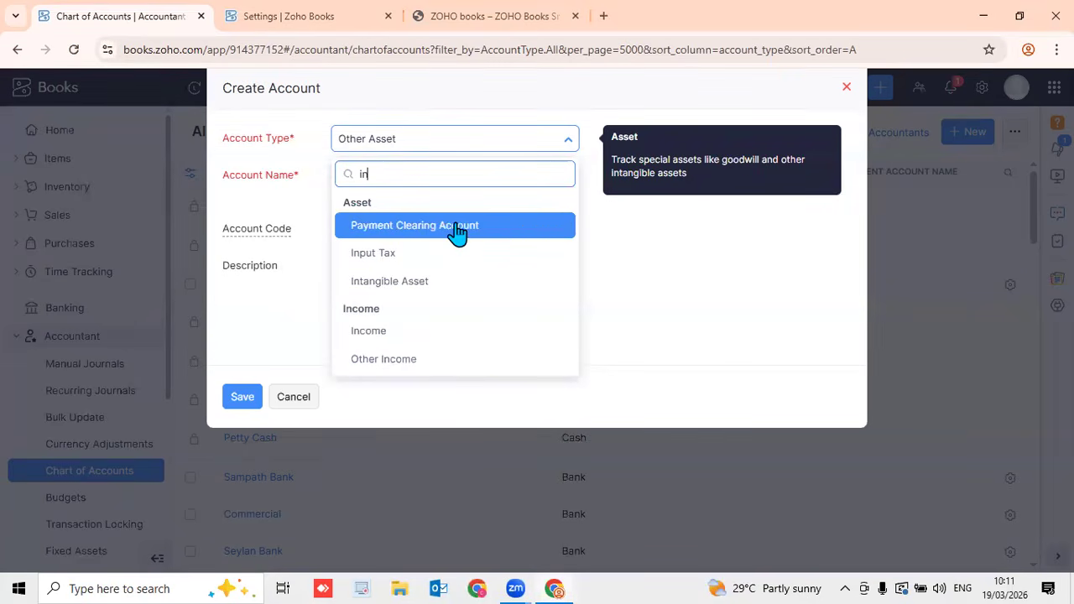
{"action": "left_click", "coordinate": [419, 332]}
{"action": "left_click", "coordinate": [367, 177]}
{"action": "left_click", "coordinate": [411, 174]}
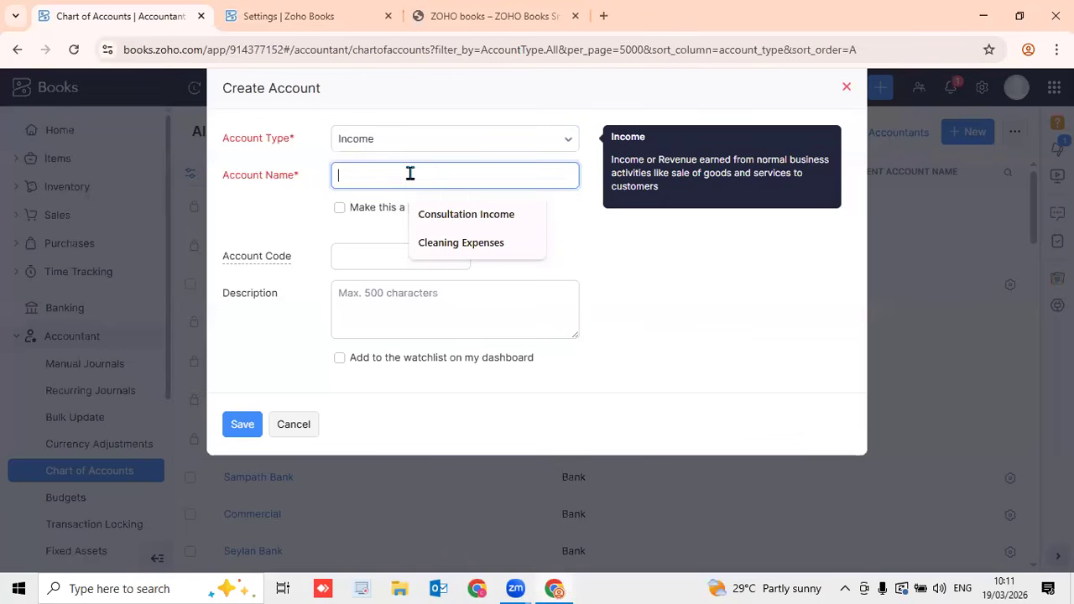
{"action": "type", "text": "Export"}
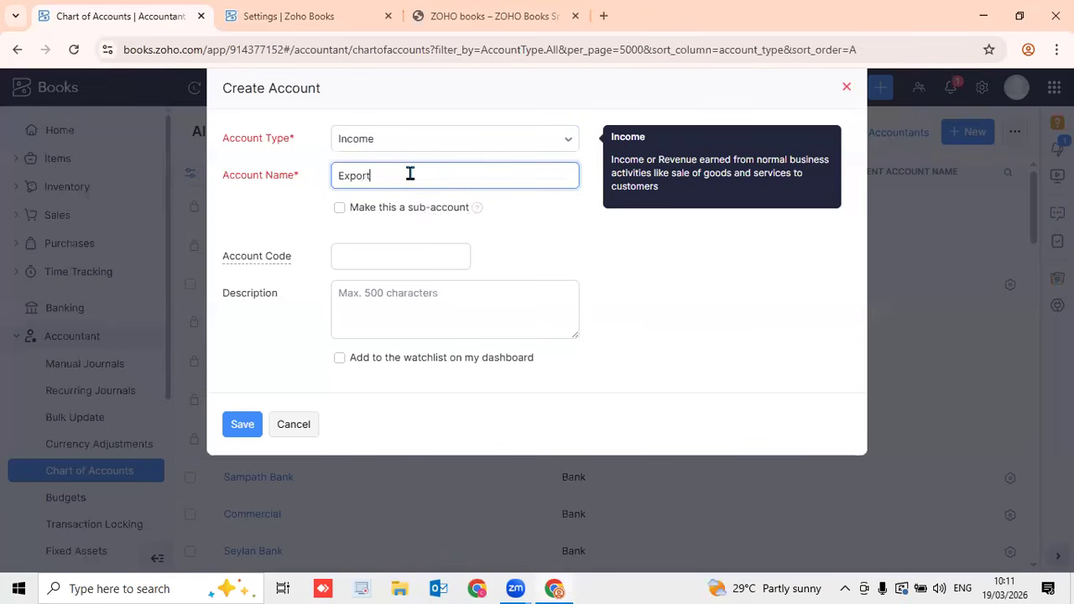
{"action": "type", "text": " Income"}
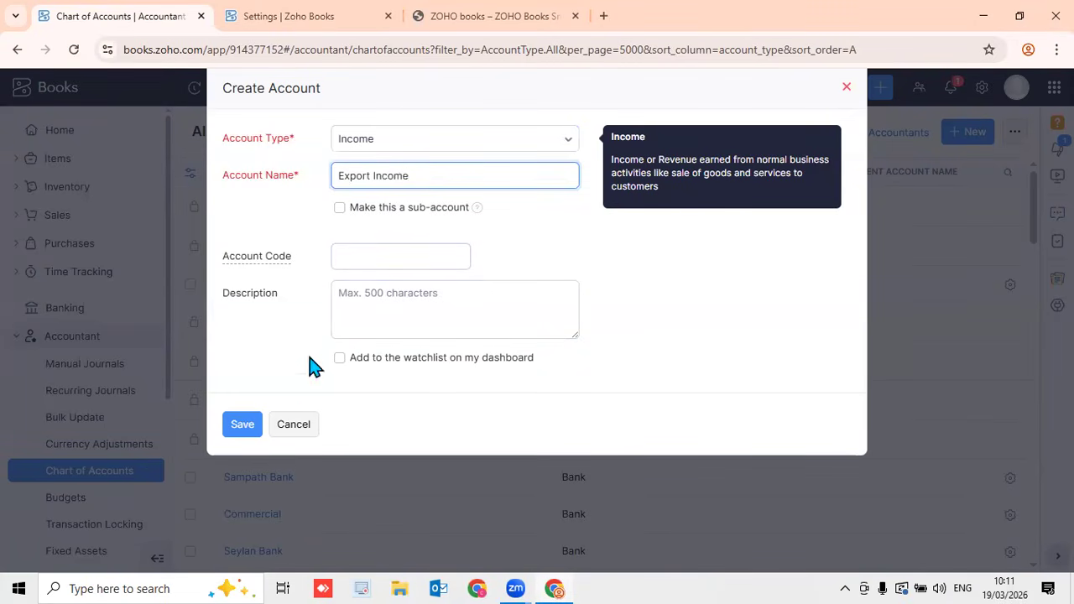
{"action": "left_click", "coordinate": [256, 427]}
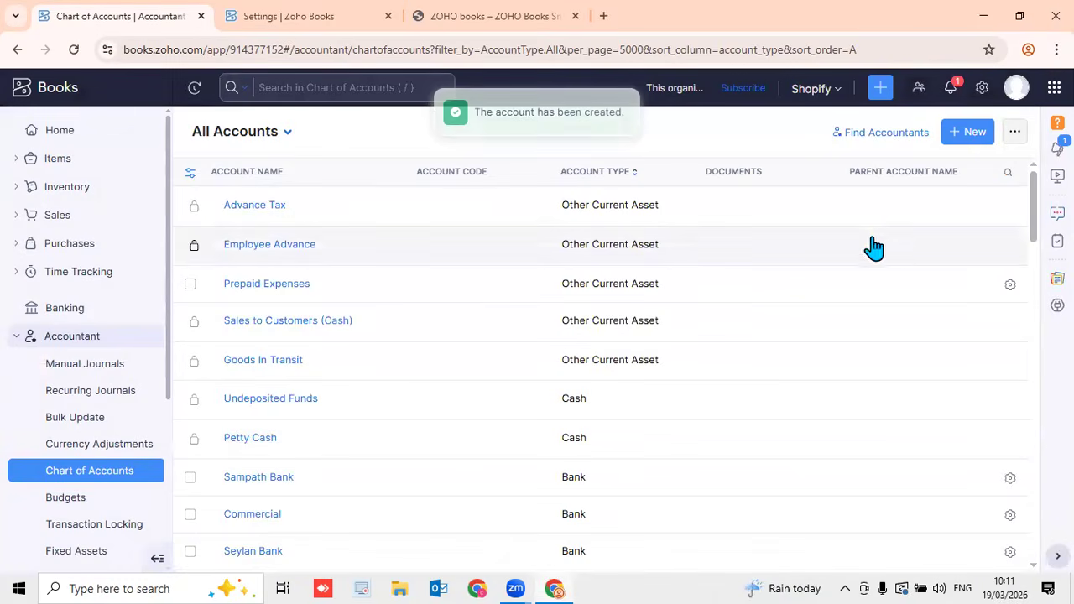
Start a new Income account named Tea Export Income
{"action": "left_click", "coordinate": [969, 134]}
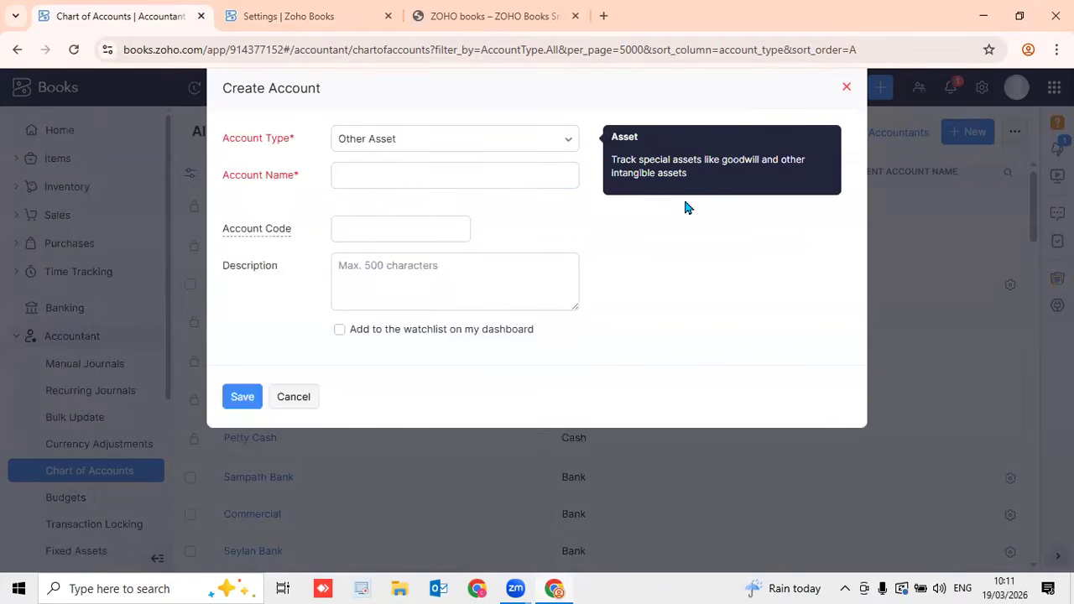
{"action": "left_click", "coordinate": [445, 156]}
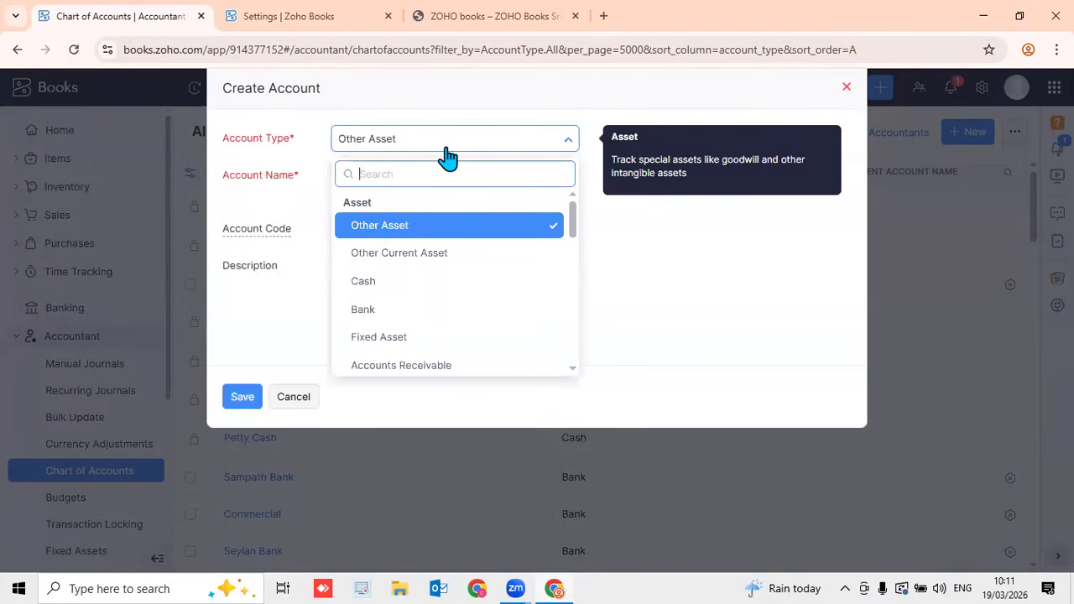
{"action": "type", "text": "inco"}
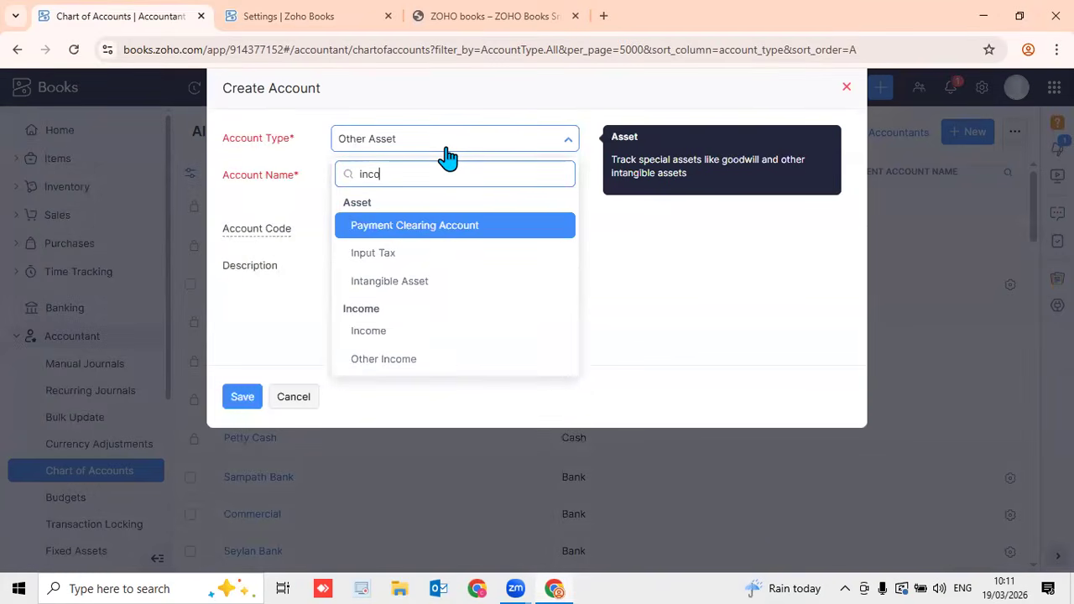
{"action": "left_click", "coordinate": [442, 226]}
{"action": "left_click", "coordinate": [380, 174]}
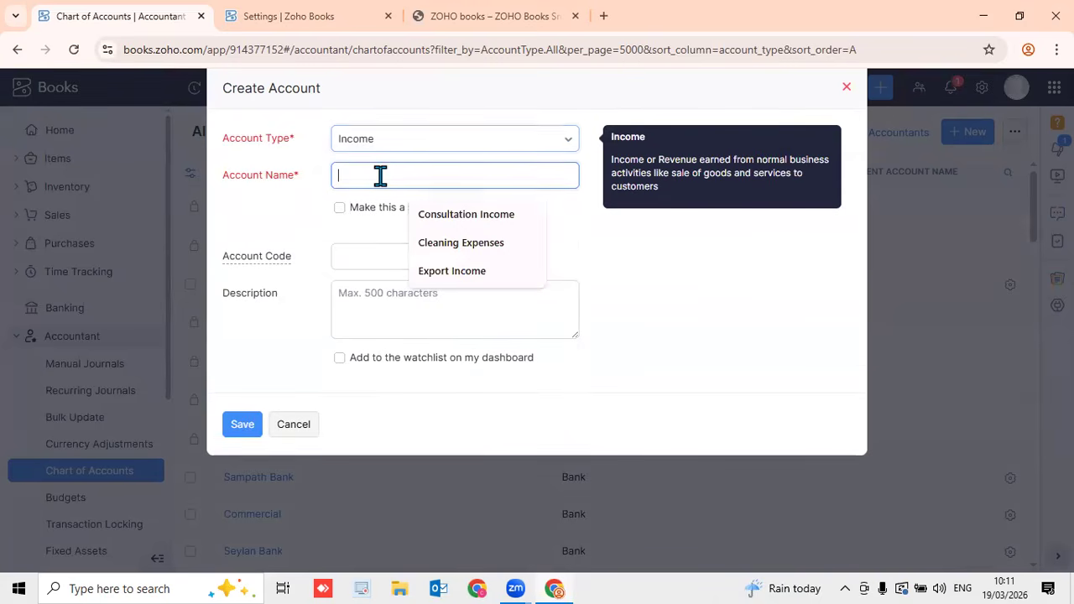
{"action": "type", "text": "Tea"}
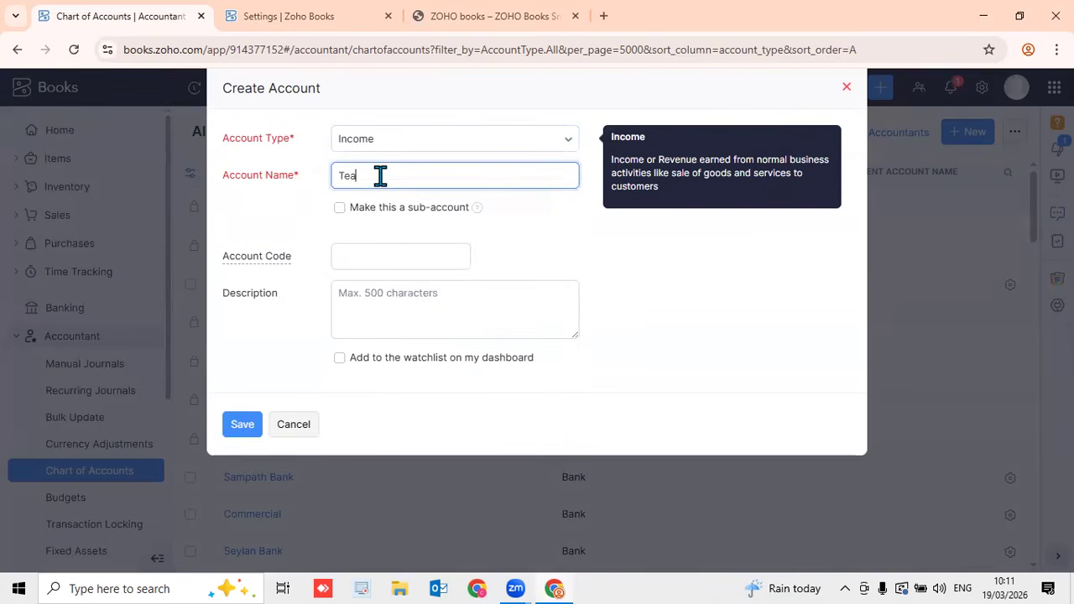
{"action": "type", "text": " Export Income"}
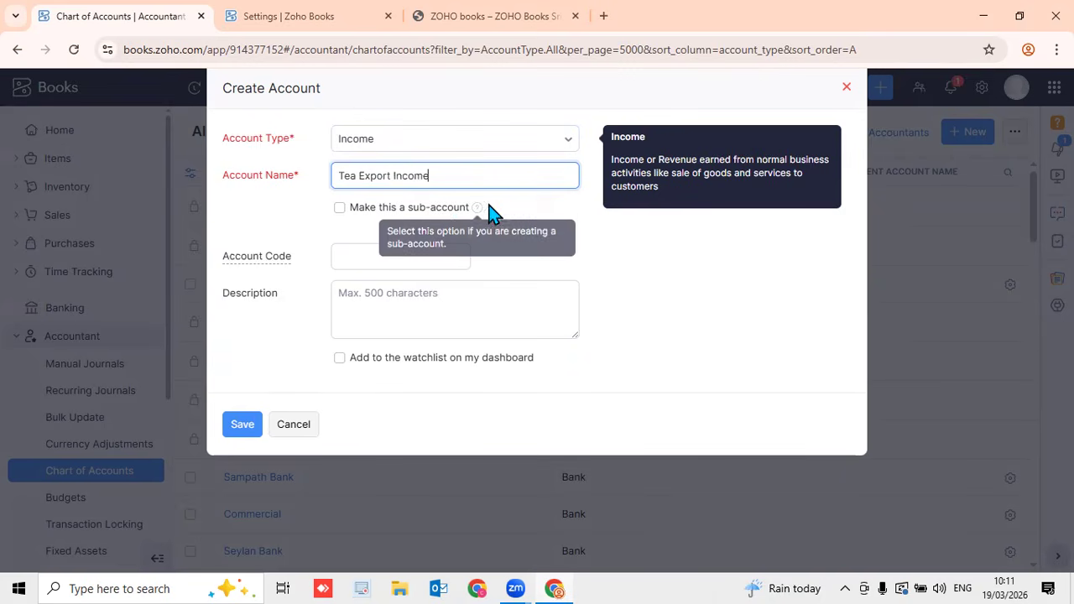
Make Tea Export Income a sub-account of Export Income and save it
{"action": "mouse_move", "coordinate": [475, 215]}
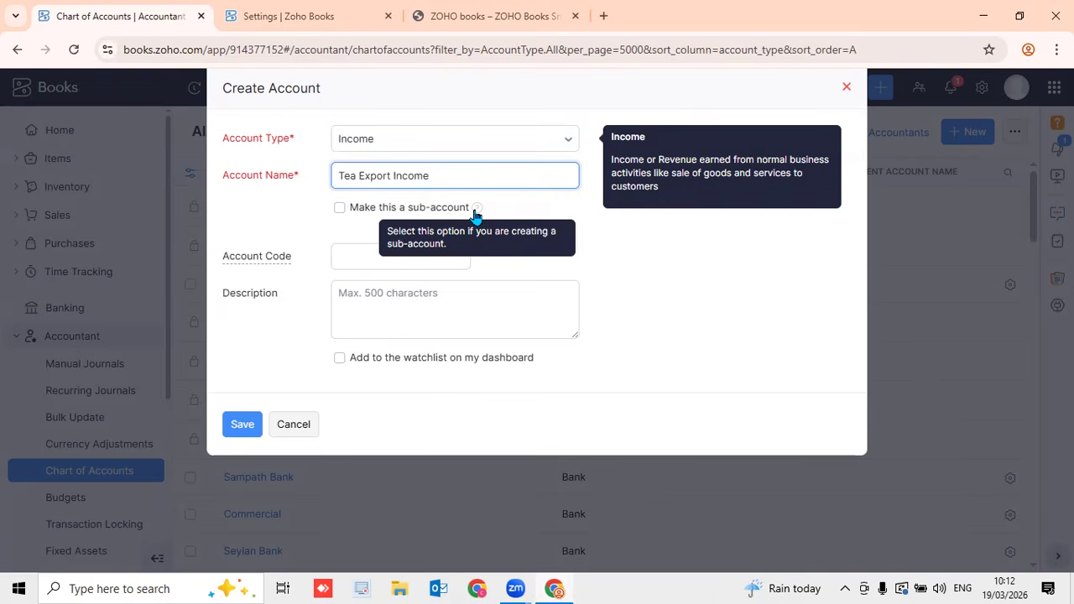
{"action": "left_click", "coordinate": [340, 209]}
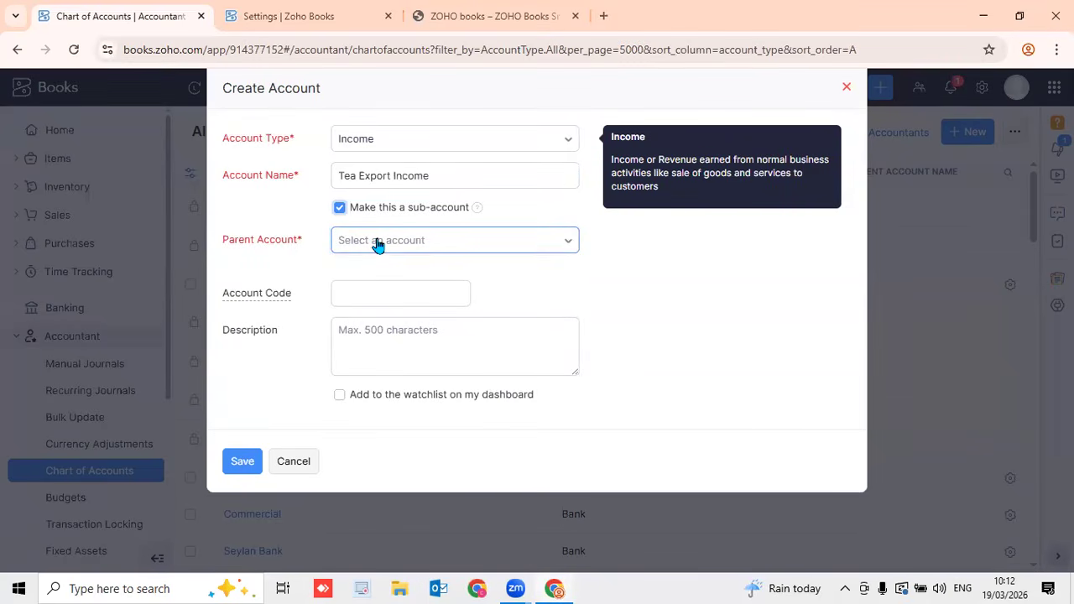
{"action": "left_click", "coordinate": [378, 241]}
{"action": "type", "text": "ex"}
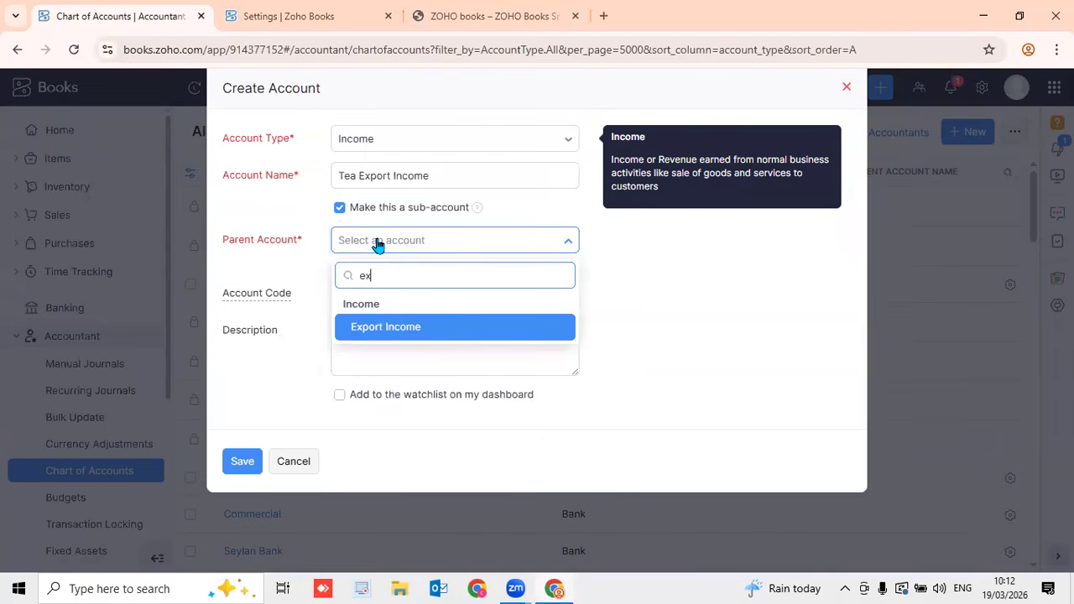
{"action": "left_click", "coordinate": [407, 327]}
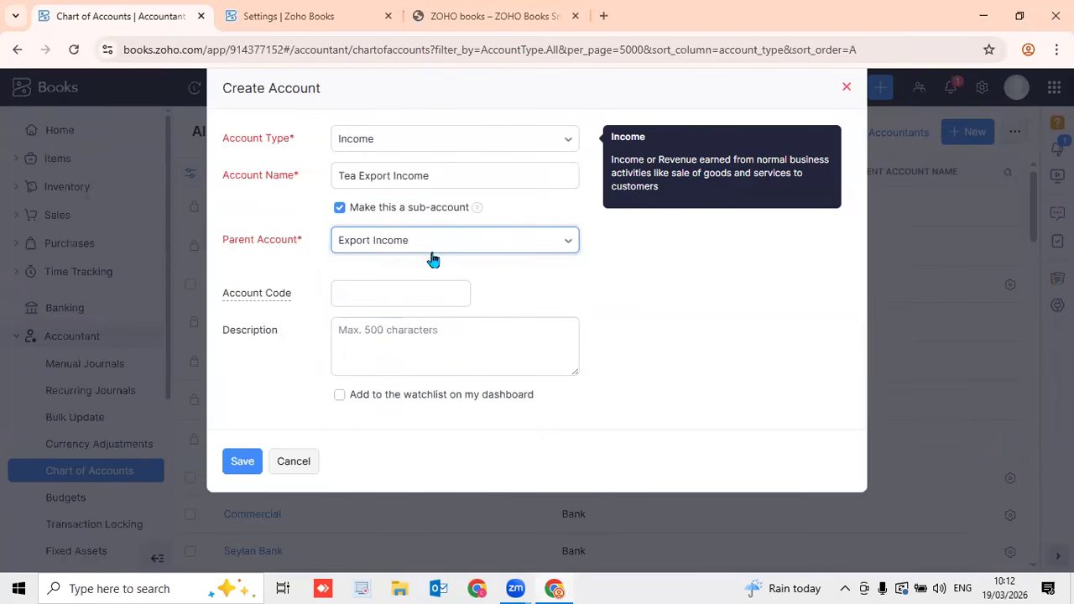
{"action": "left_click", "coordinate": [238, 468]}
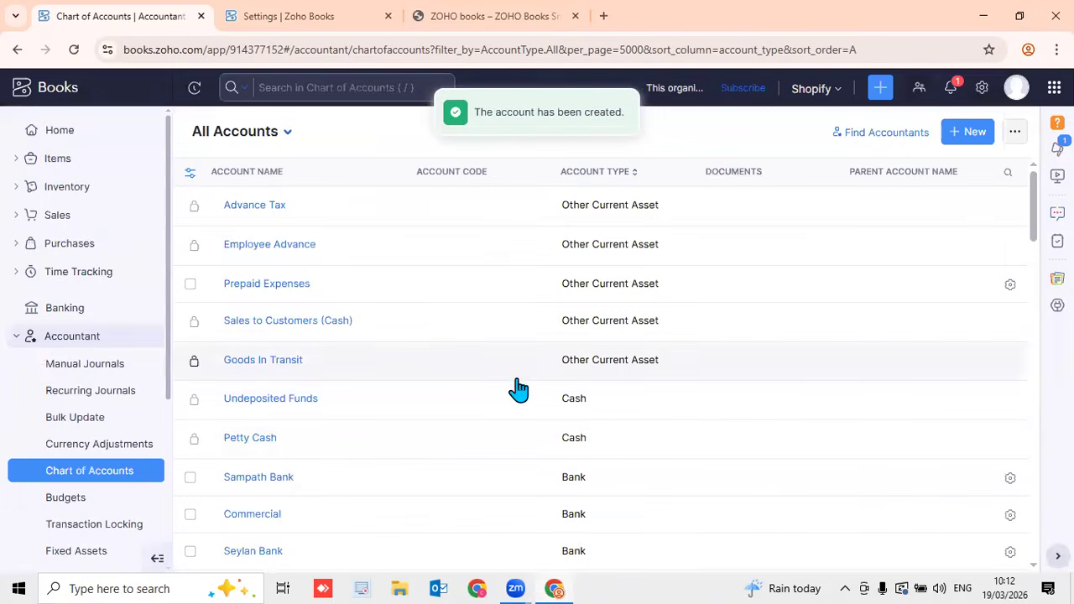
Start another Income account, naming it Rubber Export Income
{"action": "left_click", "coordinate": [969, 136]}
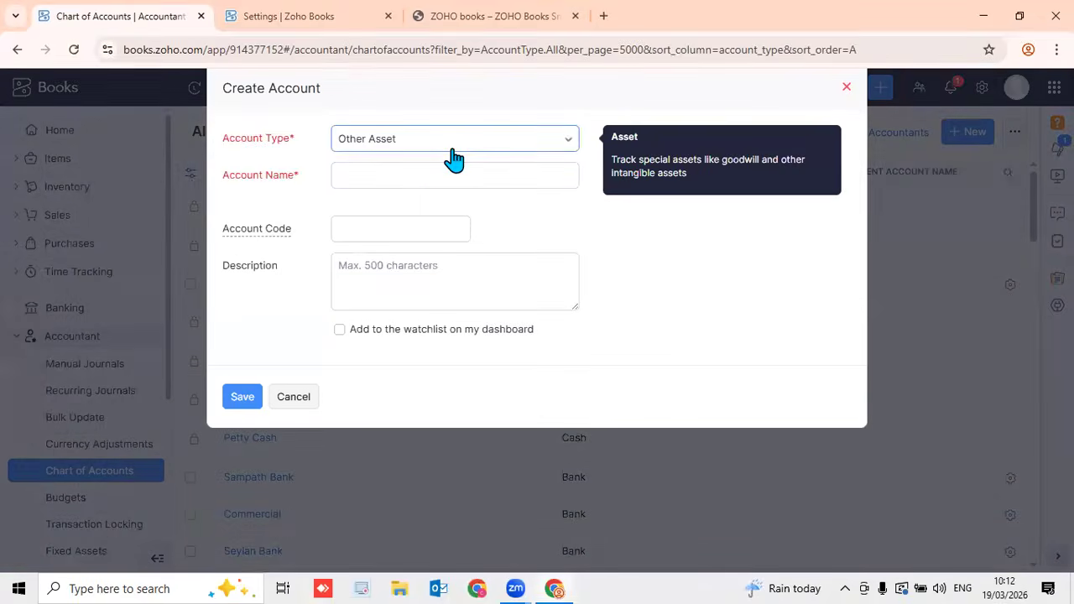
{"action": "left_click", "coordinate": [455, 158]}
{"action": "type", "text": "in"}
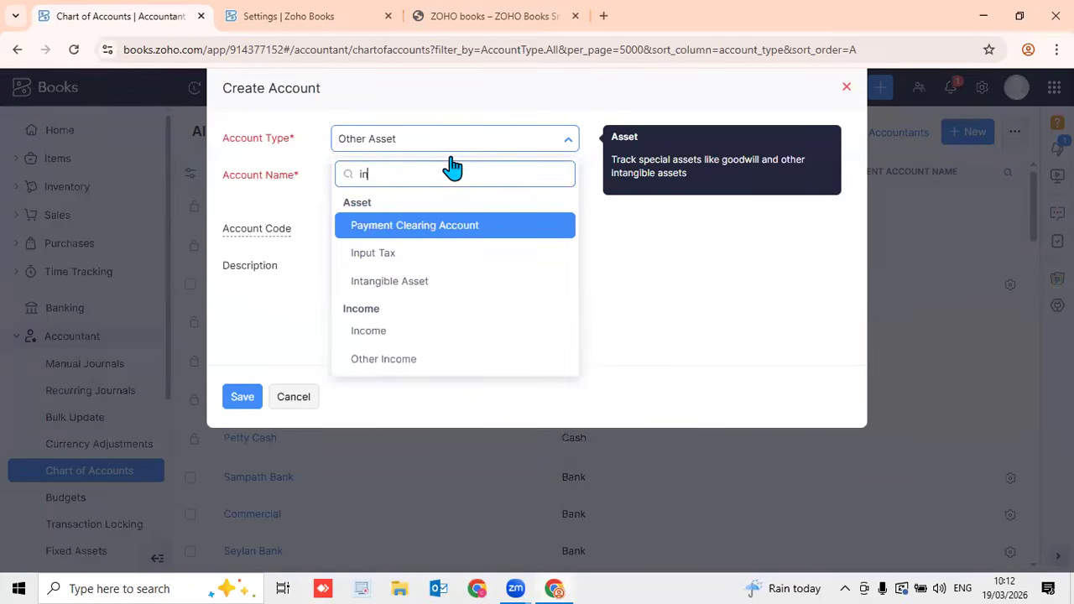
{"action": "left_click", "coordinate": [415, 332]}
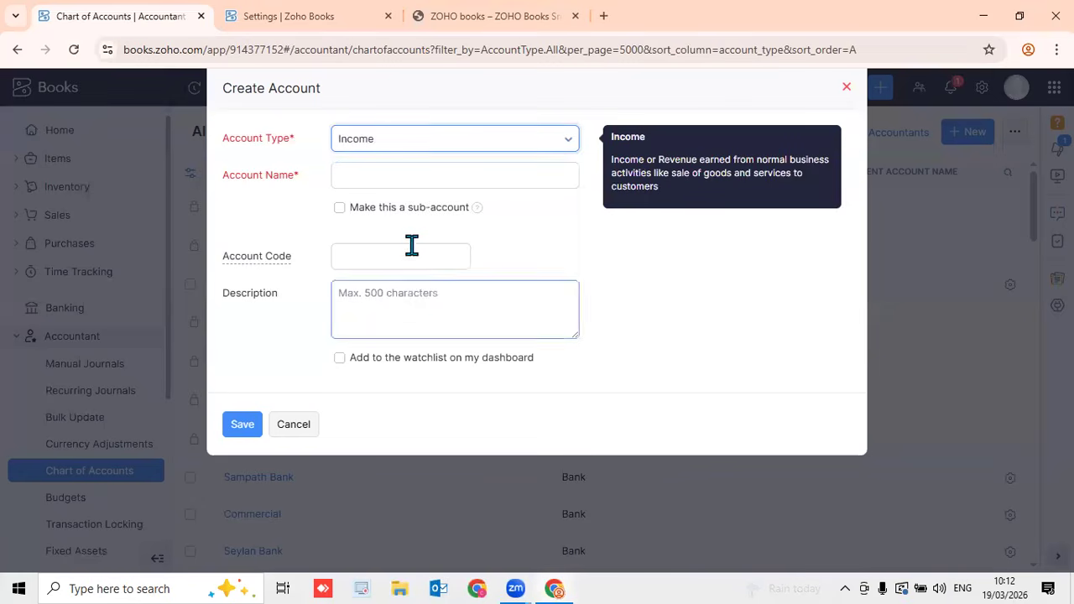
{"action": "left_click", "coordinate": [424, 182]}
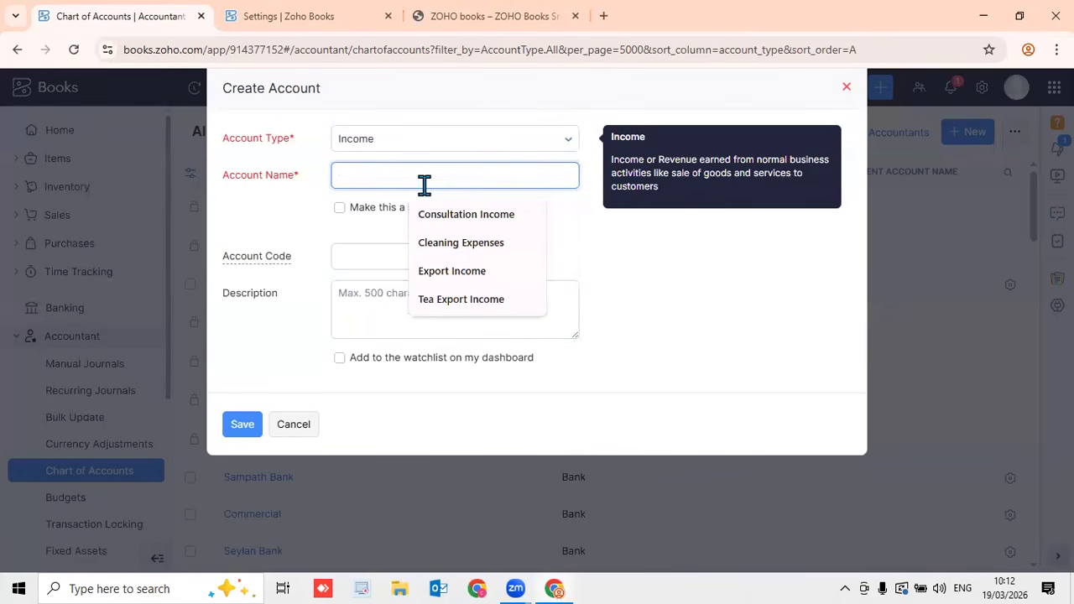
{"action": "left_click", "coordinate": [454, 270]}
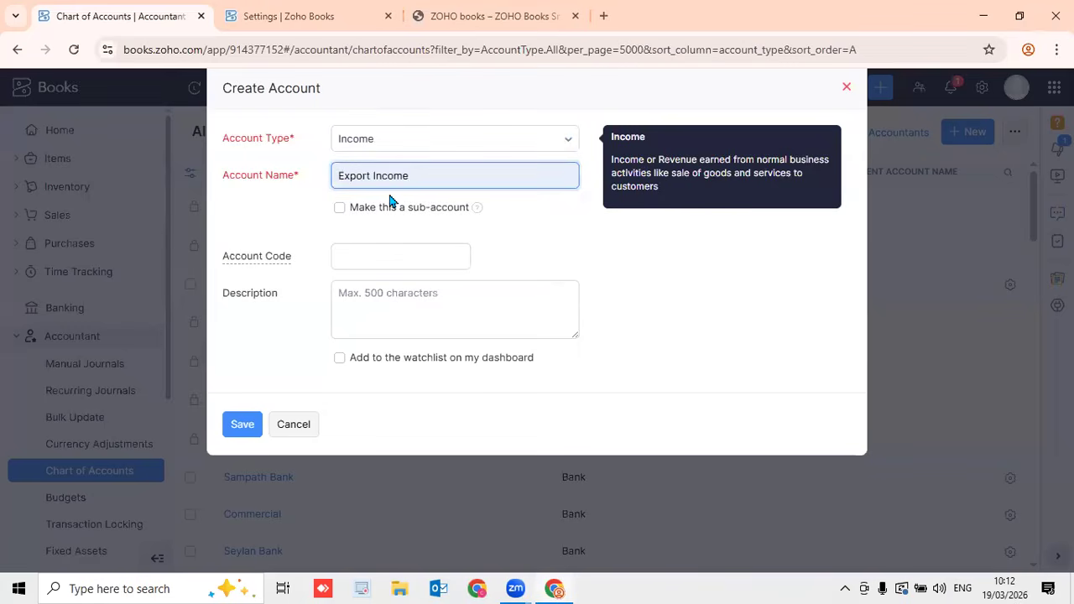
{"action": "key", "text": "Home"}
{"action": "type", "text": "Rubber"}
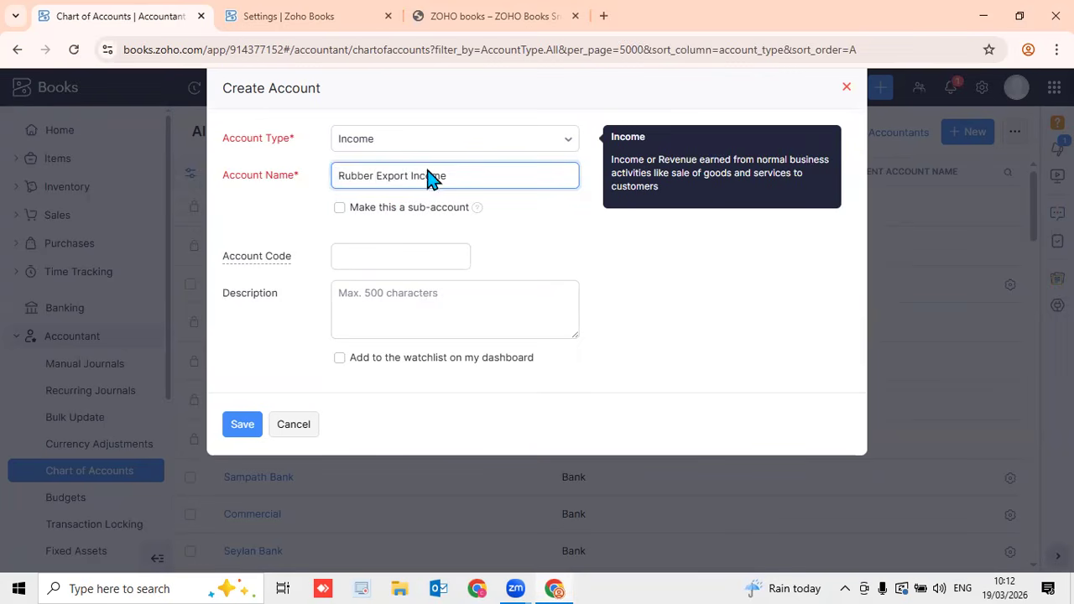
Set Export Income as the parent of Rubber Export Income and save
{"action": "left_click", "coordinate": [340, 210]}
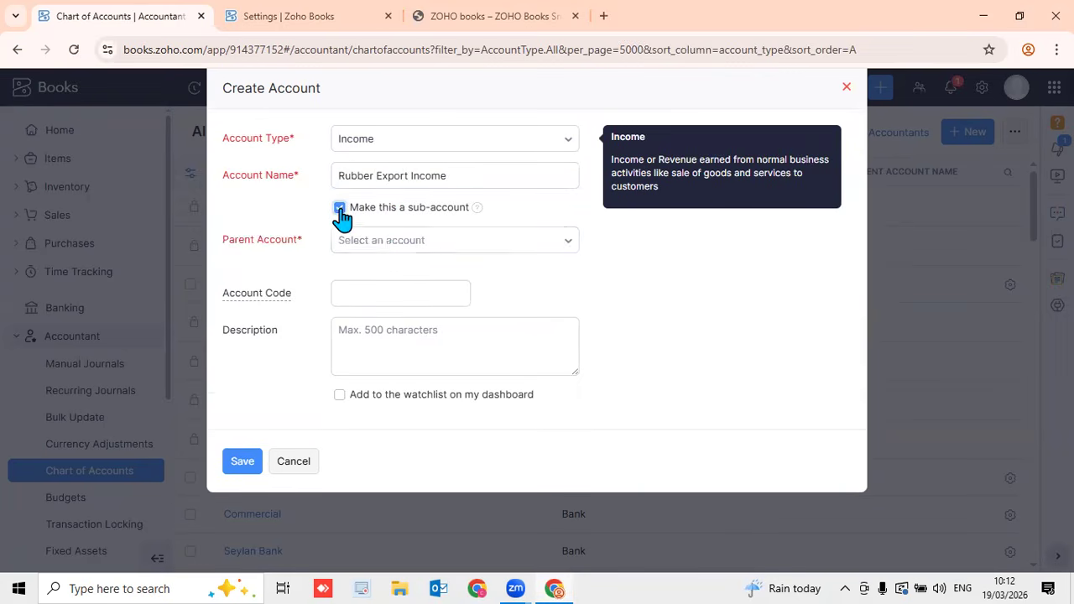
{"action": "left_click", "coordinate": [394, 250]}
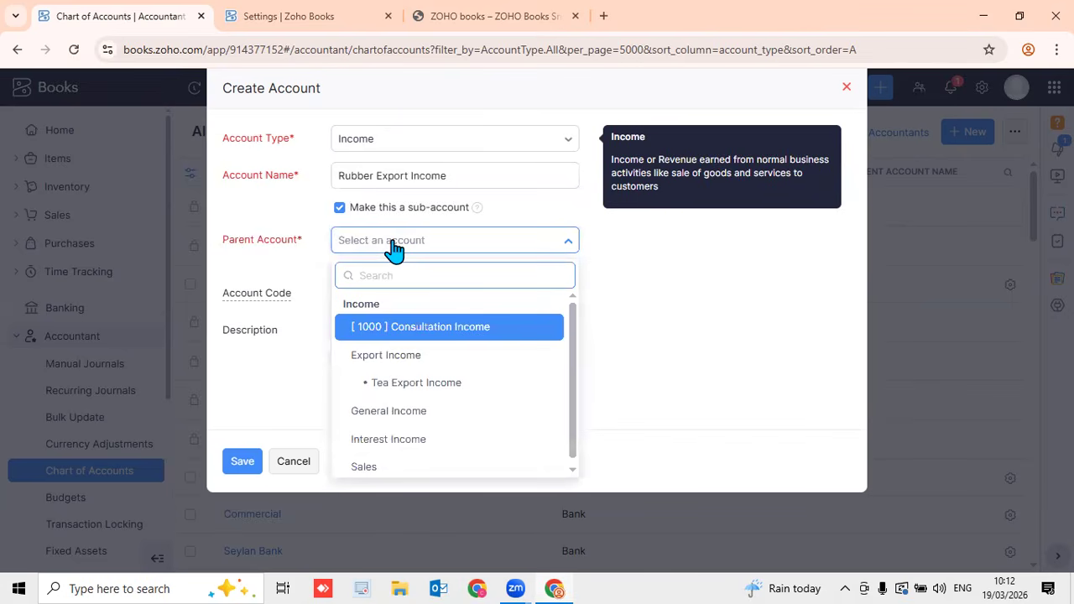
{"action": "type", "text": "e"}
{"action": "left_click", "coordinate": [422, 355]}
{"action": "left_click", "coordinate": [249, 465]}
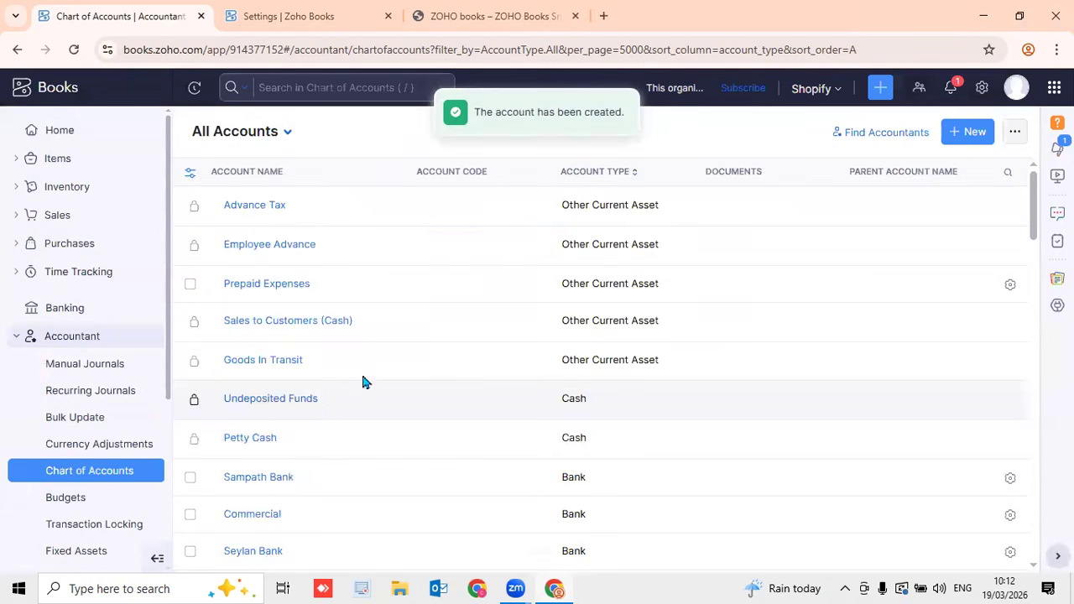
Begin a new Income account named Coconut Export Income
{"action": "left_click", "coordinate": [967, 134]}
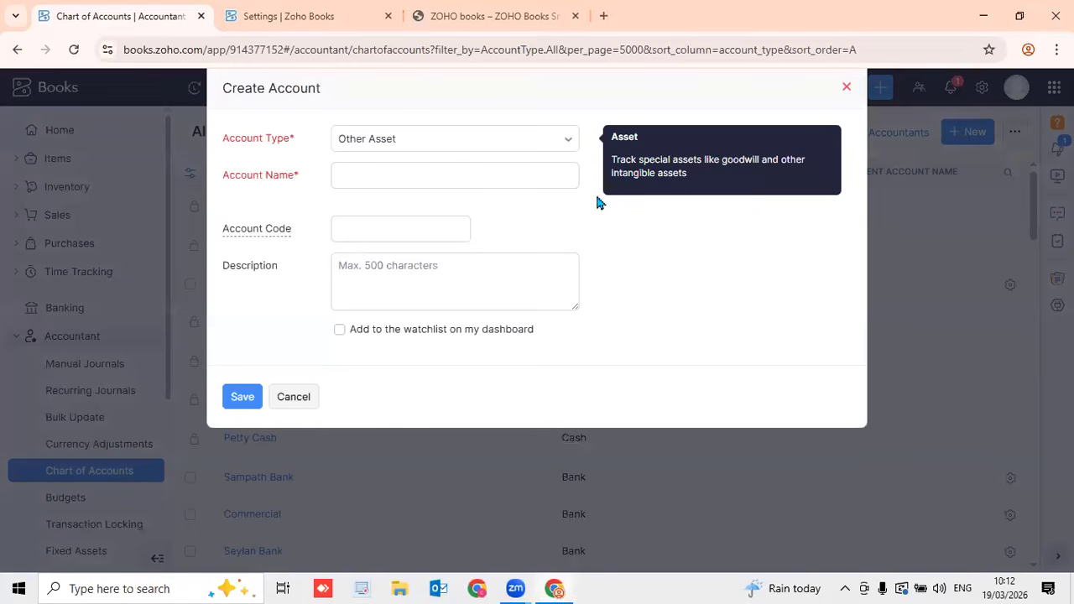
{"action": "left_click", "coordinate": [436, 149]}
{"action": "type", "text": "in"}
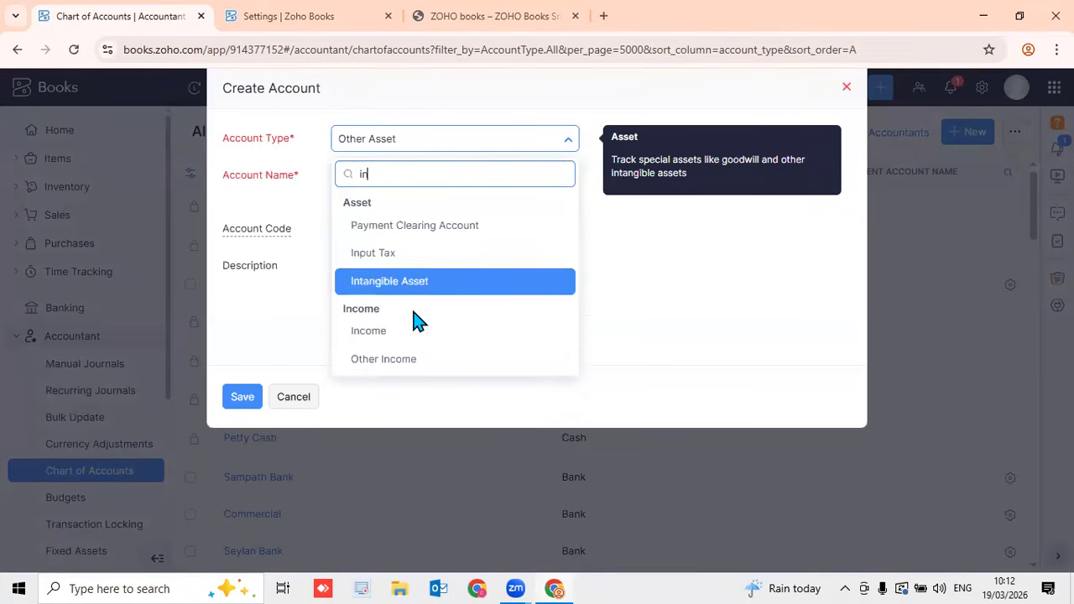
{"action": "left_click", "coordinate": [414, 335]}
{"action": "left_click", "coordinate": [412, 177]}
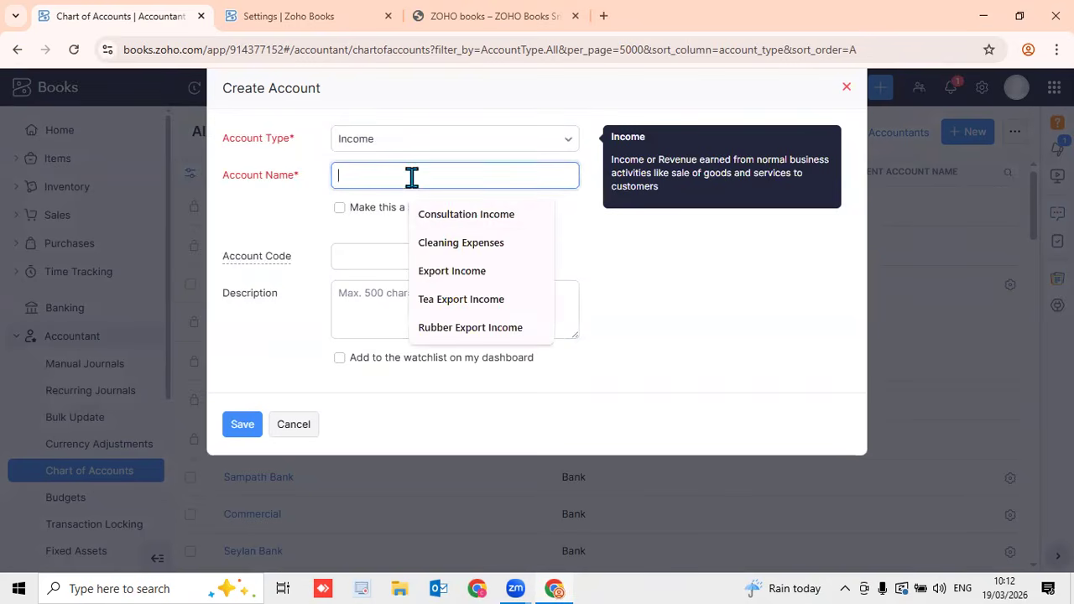
{"action": "left_click", "coordinate": [453, 269]}
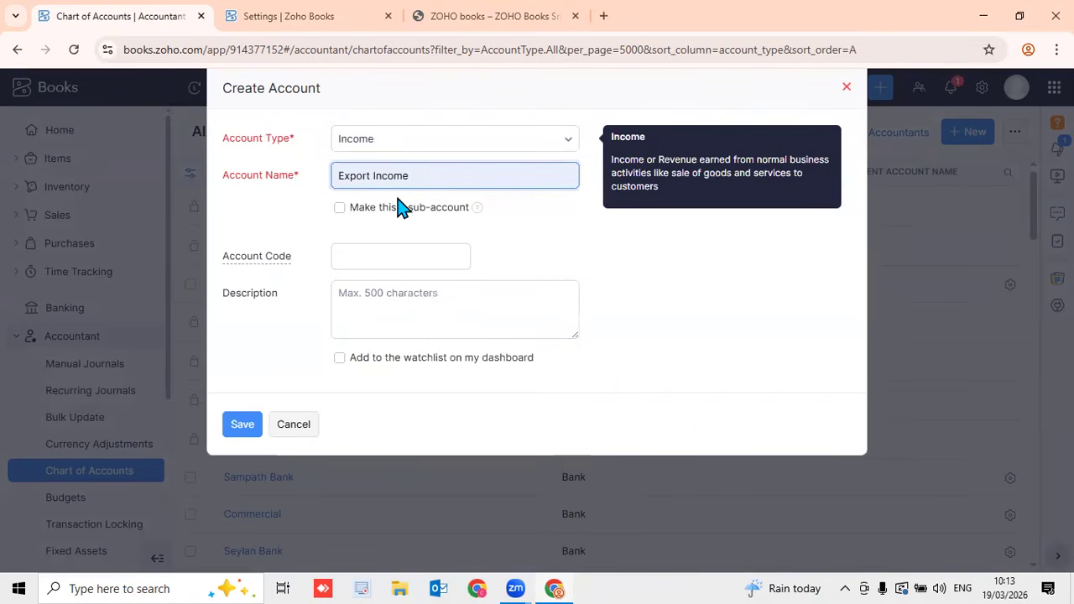
{"action": "key", "text": "Home"}
{"action": "type", "text": "Coconut"}
Place Coconut Export Income under parent Export Income as a sub-account and save
{"action": "left_click", "coordinate": [401, 216]}
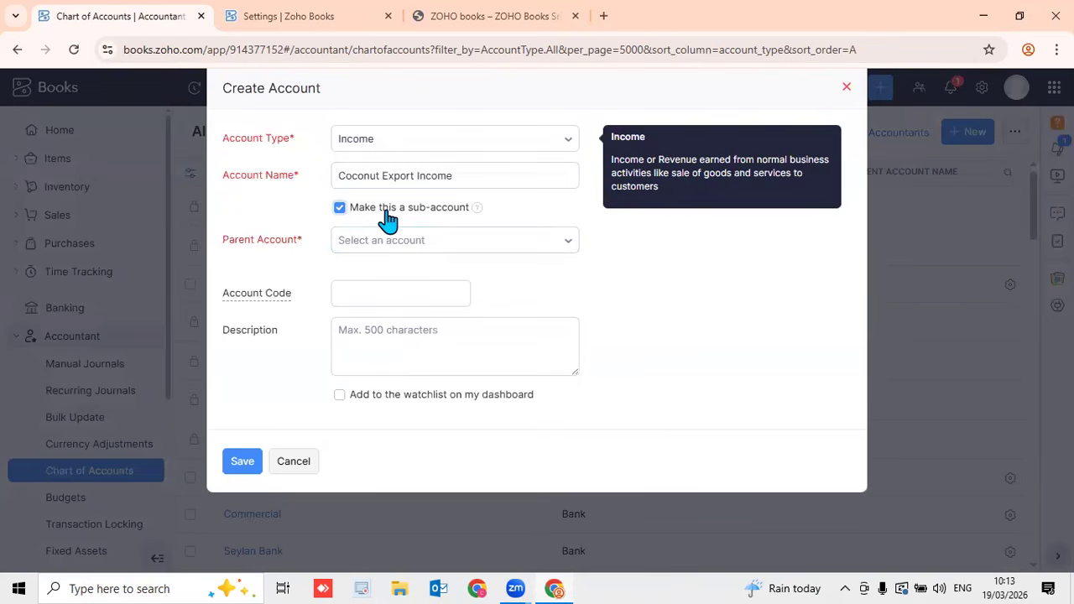
{"action": "left_click", "coordinate": [391, 242]}
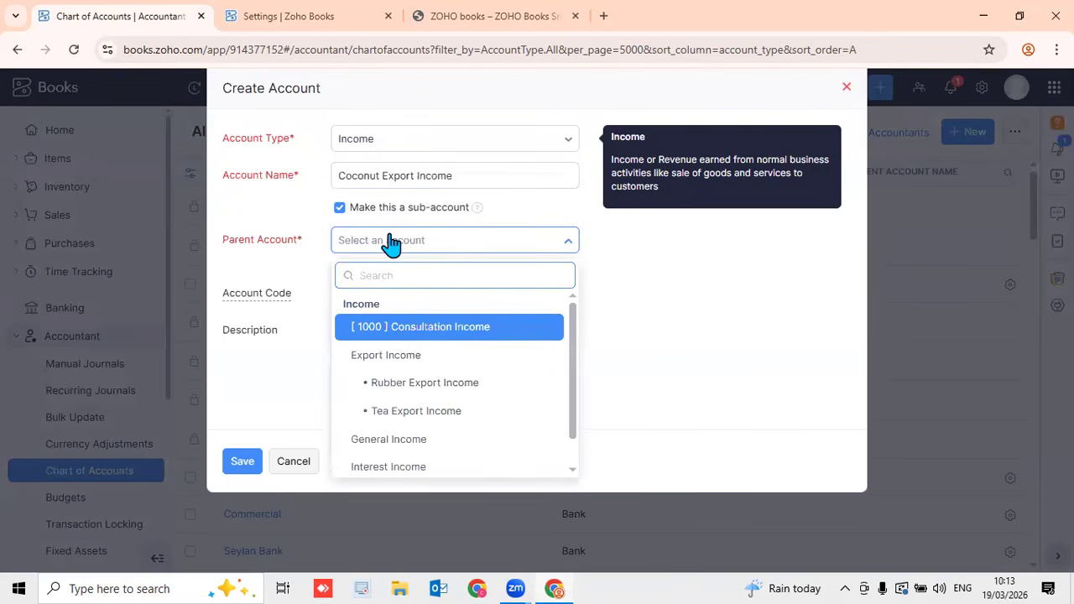
{"action": "left_click", "coordinate": [408, 355]}
{"action": "left_click", "coordinate": [241, 464]}
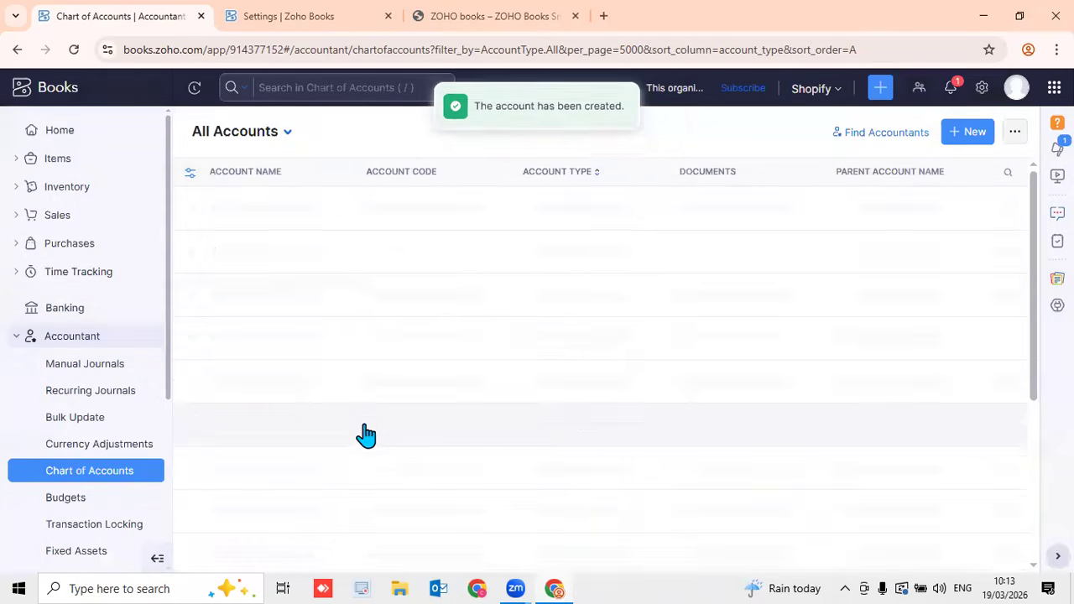
{"action": "scroll", "coordinate": [487, 412], "scroll_direction": "down", "scroll_amount": 4}
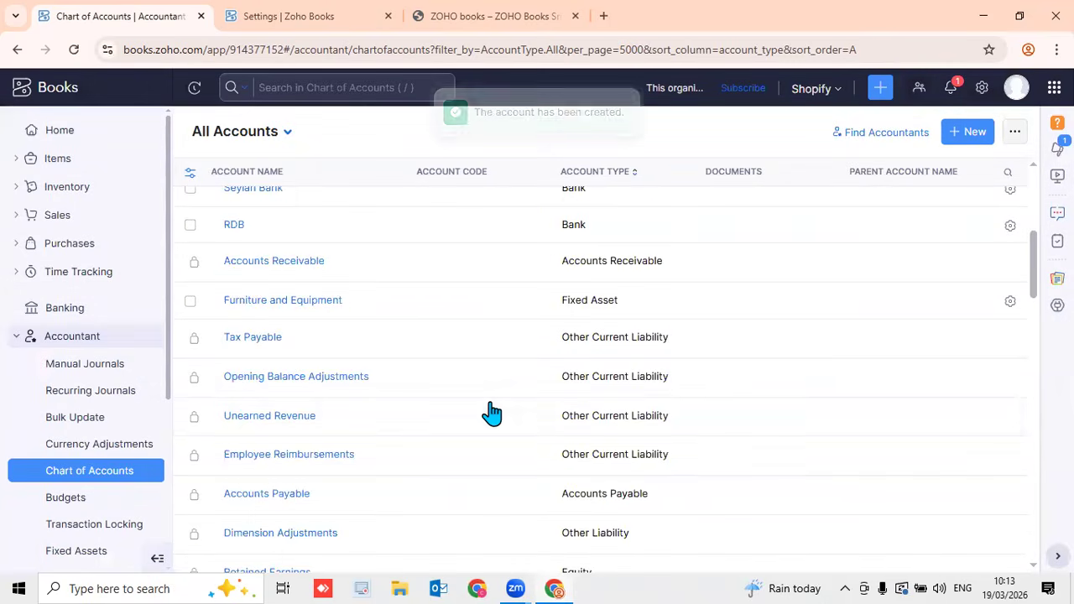
{"action": "scroll", "coordinate": [490, 412], "scroll_direction": "down", "scroll_amount": 5}
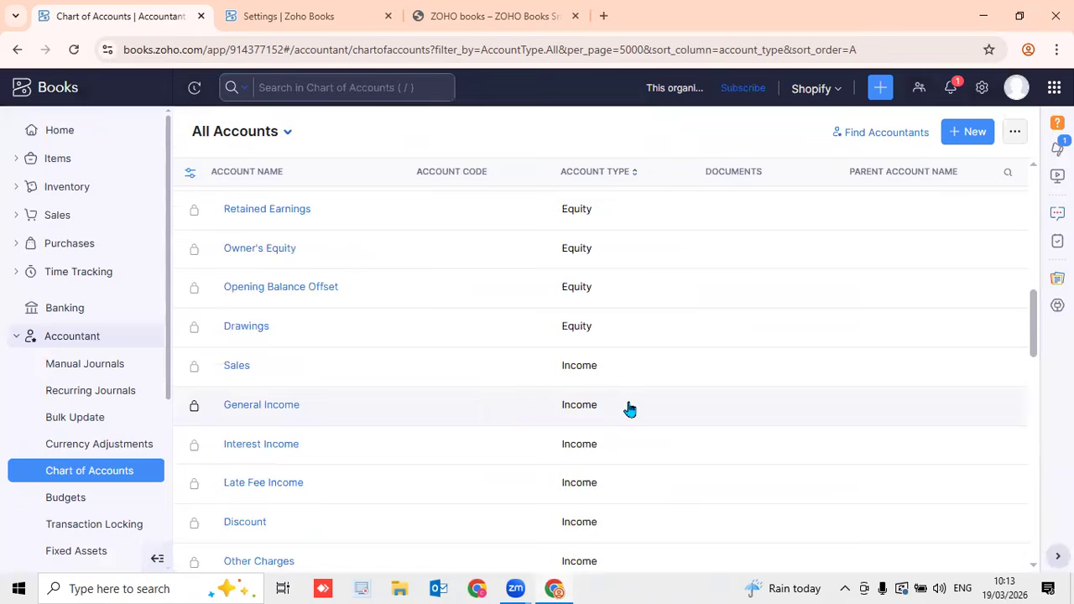
{"action": "left_click_drag", "start_coordinate": [1034, 326], "coordinate": [1034, 398]}
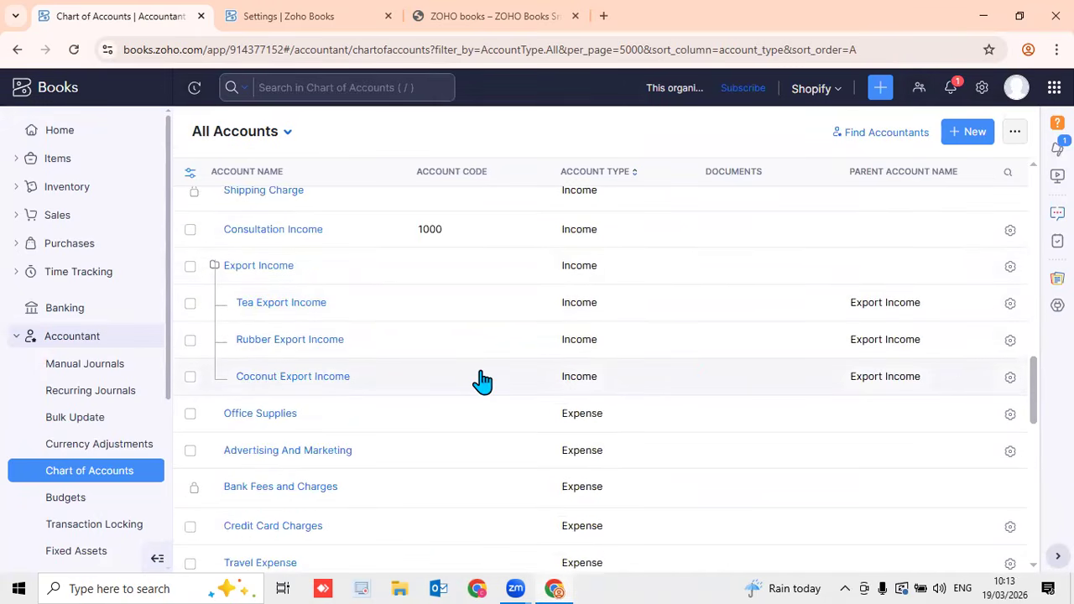
{"action": "scroll", "coordinate": [479, 379], "scroll_direction": "up", "scroll_amount": 5}
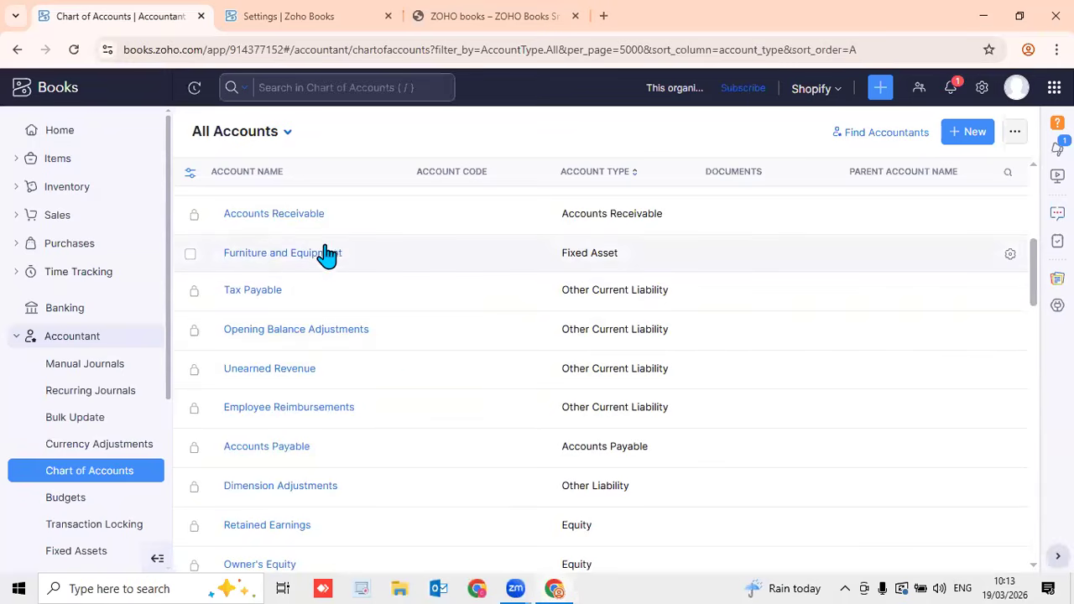
{"action": "scroll", "coordinate": [445, 324], "scroll_direction": "down", "scroll_amount": 4}
{"action": "scroll", "coordinate": [447, 323], "scroll_direction": "down", "scroll_amount": 4}
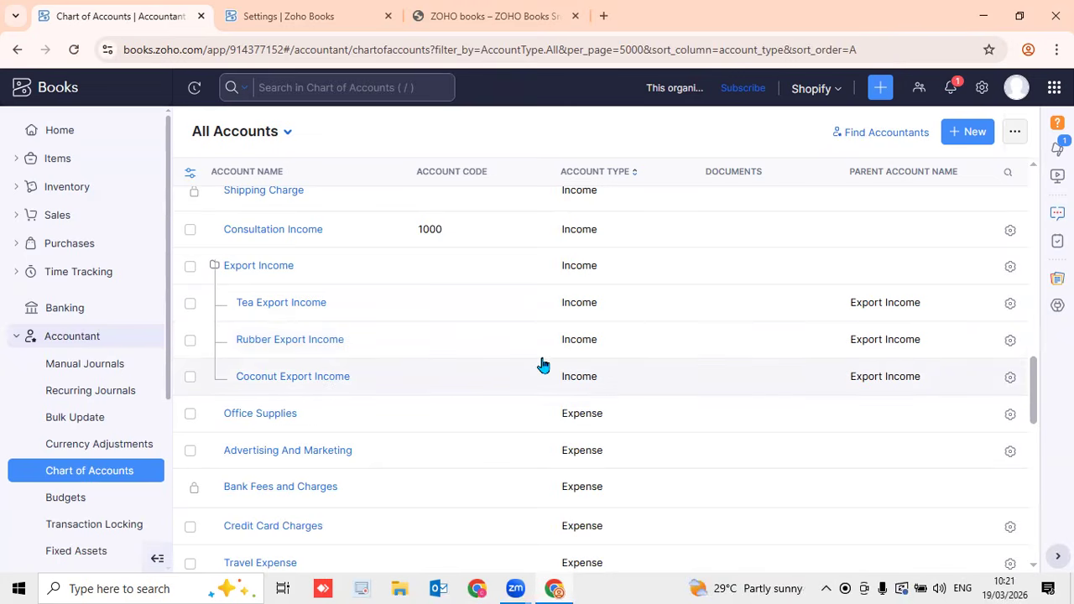
Close the extra Zoho Books help tab and switch to Accountant > Budgets
{"action": "scroll", "coordinate": [556, 335], "scroll_direction": "down", "scroll_amount": 4}
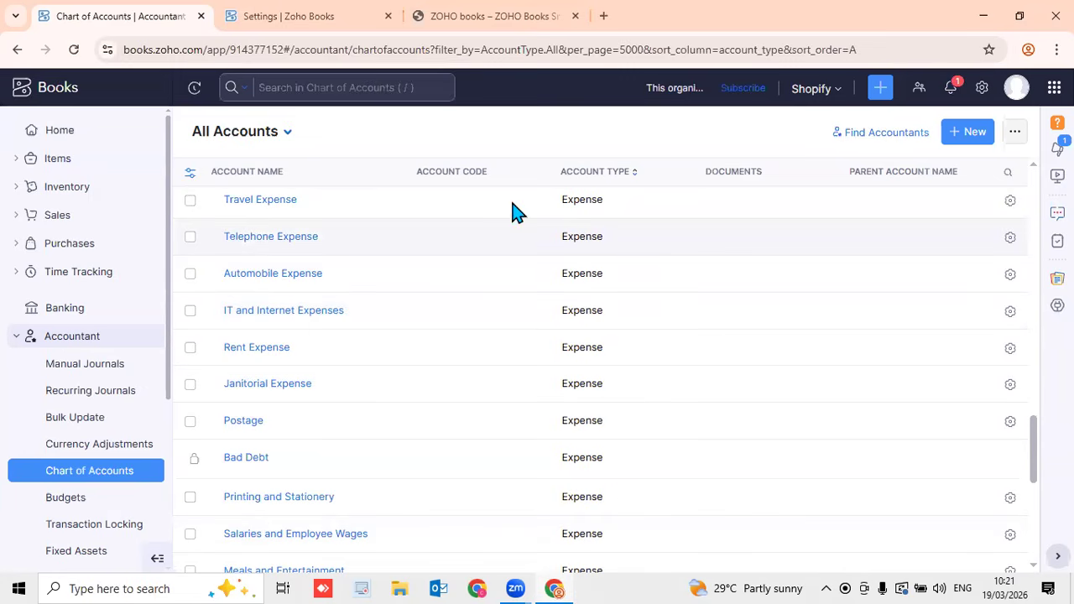
{"action": "left_click", "coordinate": [575, 16]}
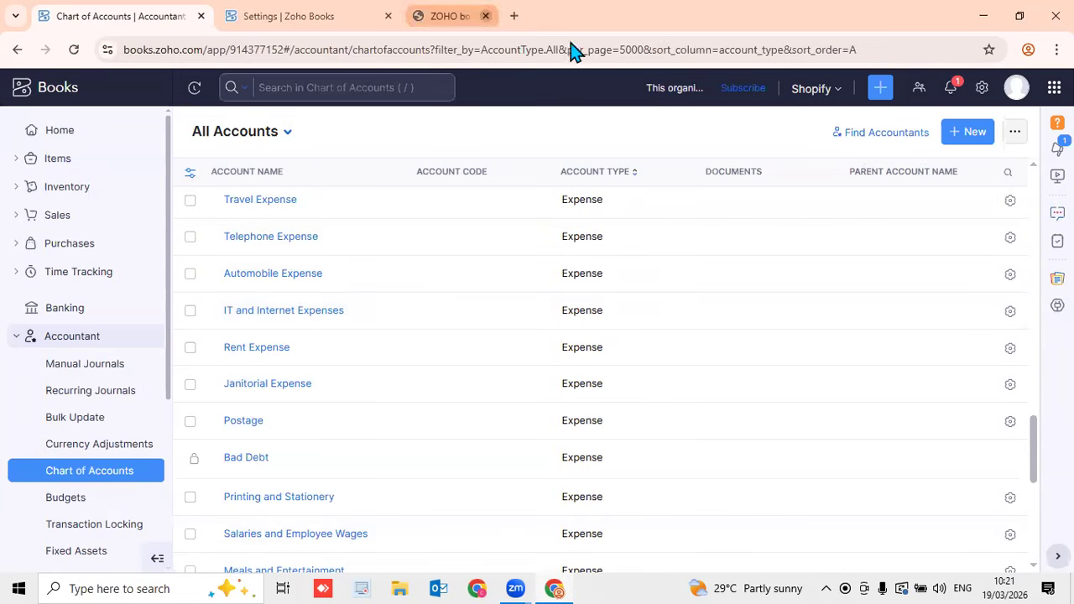
{"action": "left_click", "coordinate": [84, 505]}
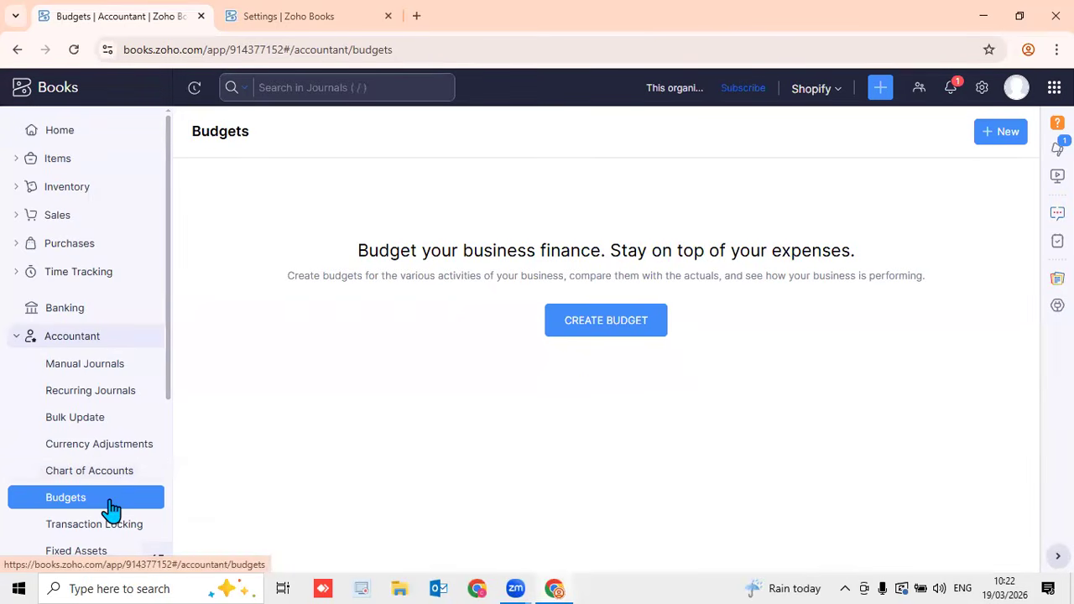
Start a new budget and name it 2026/26
{"action": "left_click", "coordinate": [992, 139]}
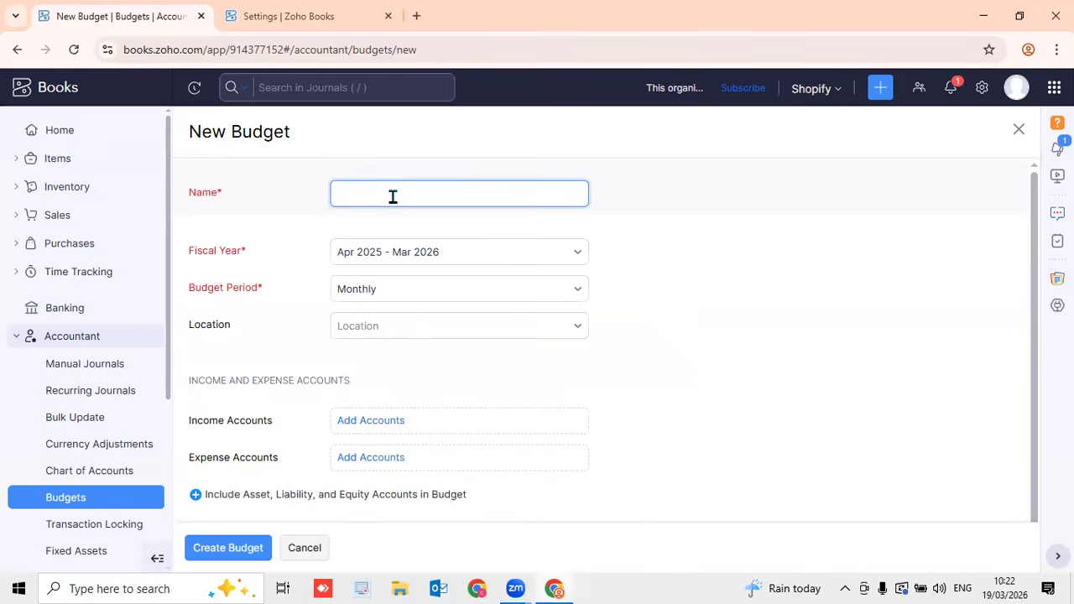
{"action": "type", "text": "2026/26"}
Set fiscal year Apr 2026 - Mar 2027 and a Yearly budget period, leaving location unset
{"action": "left_click", "coordinate": [458, 263]}
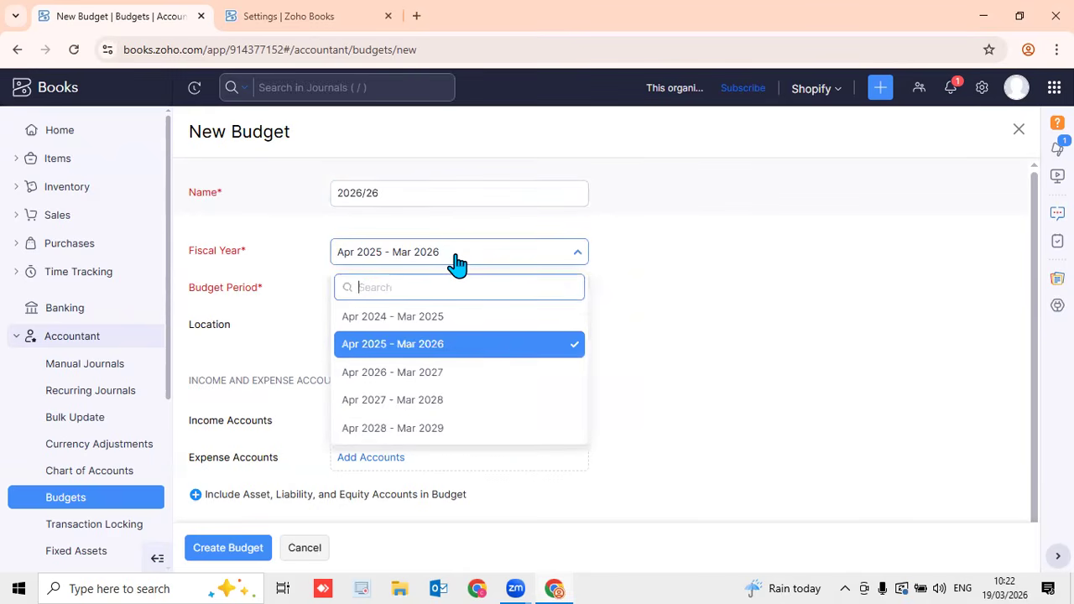
{"action": "left_click", "coordinate": [464, 380]}
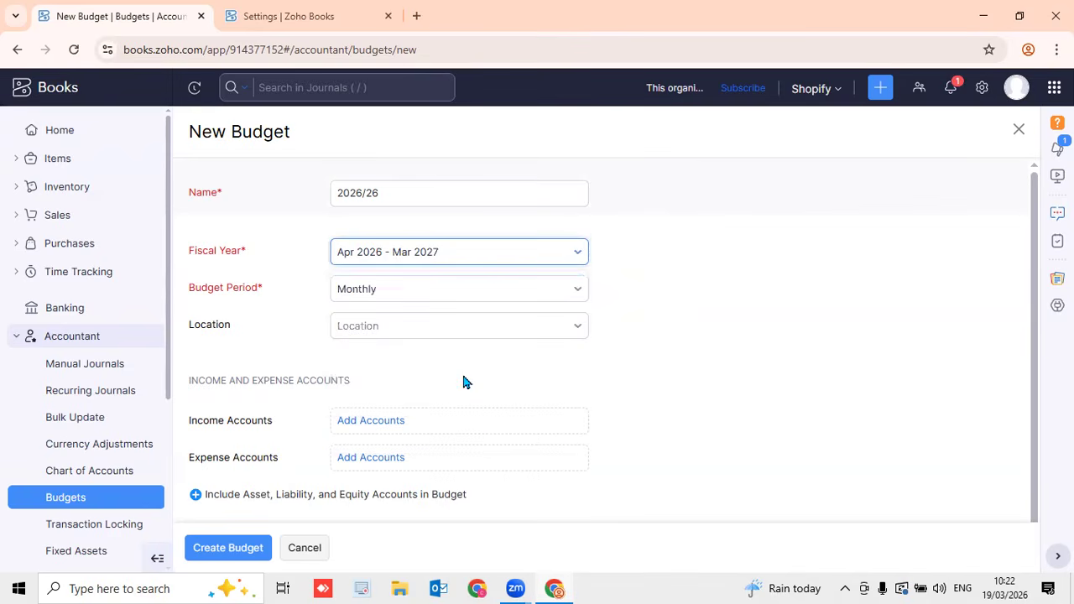
{"action": "left_click", "coordinate": [434, 294]}
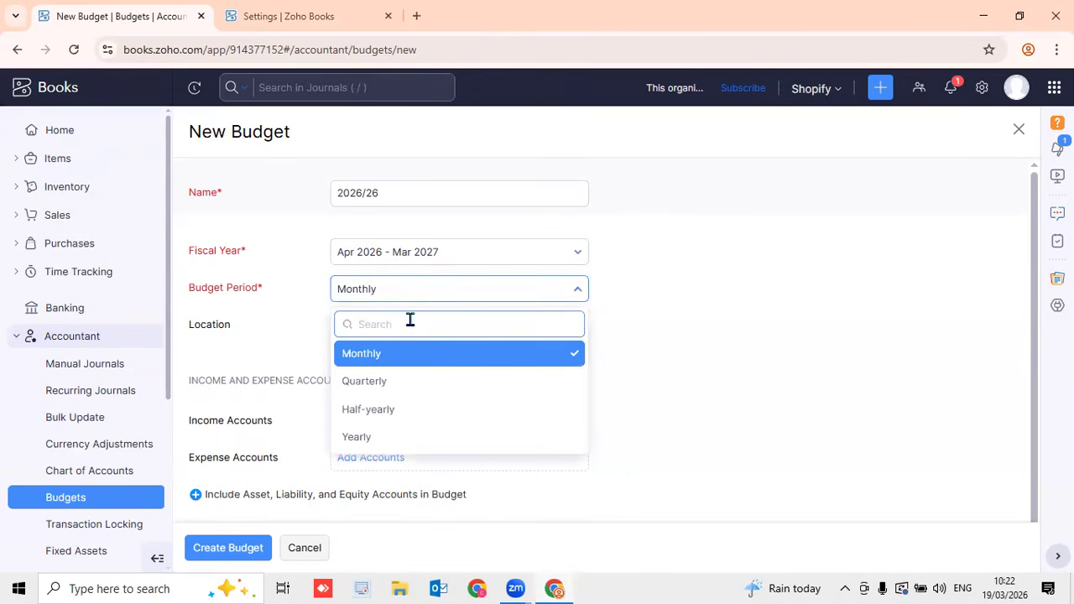
{"action": "left_click", "coordinate": [409, 440]}
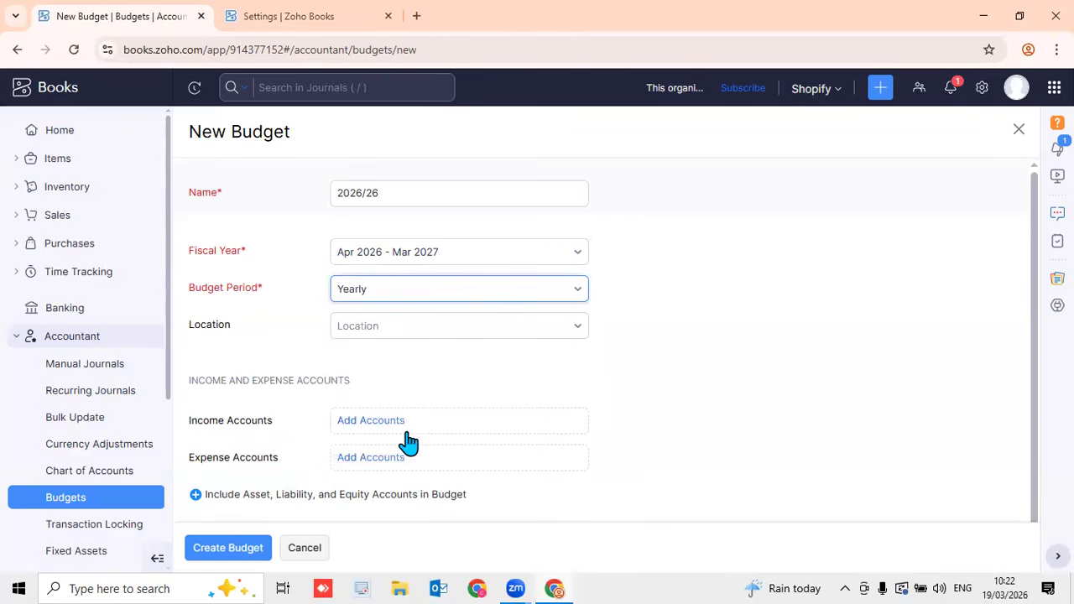
{"action": "left_click", "coordinate": [570, 329]}
{"action": "left_click", "coordinate": [672, 322]}
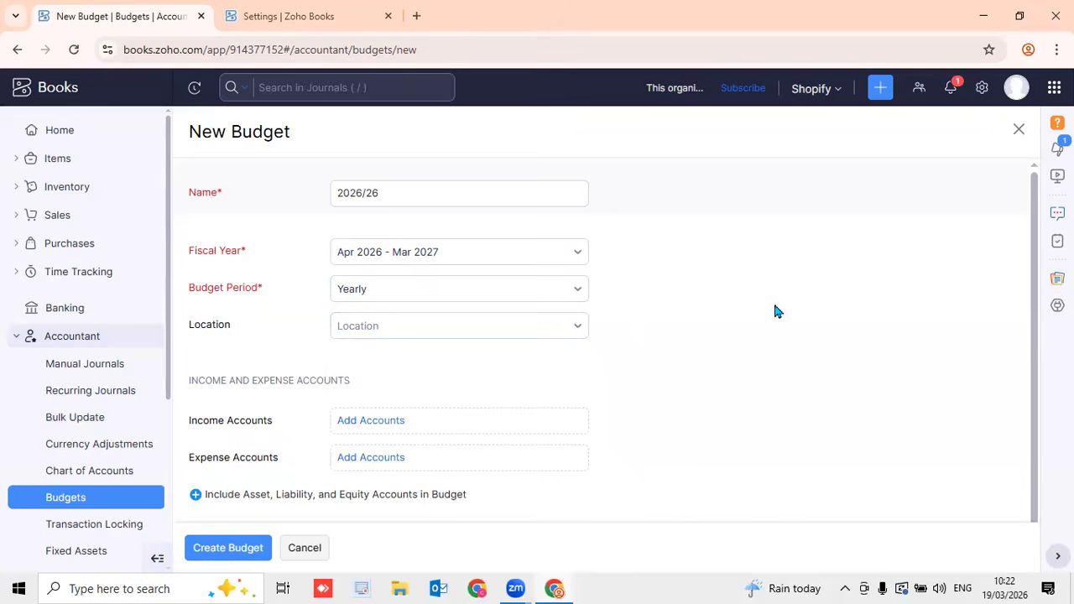
{"action": "scroll", "coordinate": [802, 337], "scroll_direction": "down", "scroll_amount": 1}
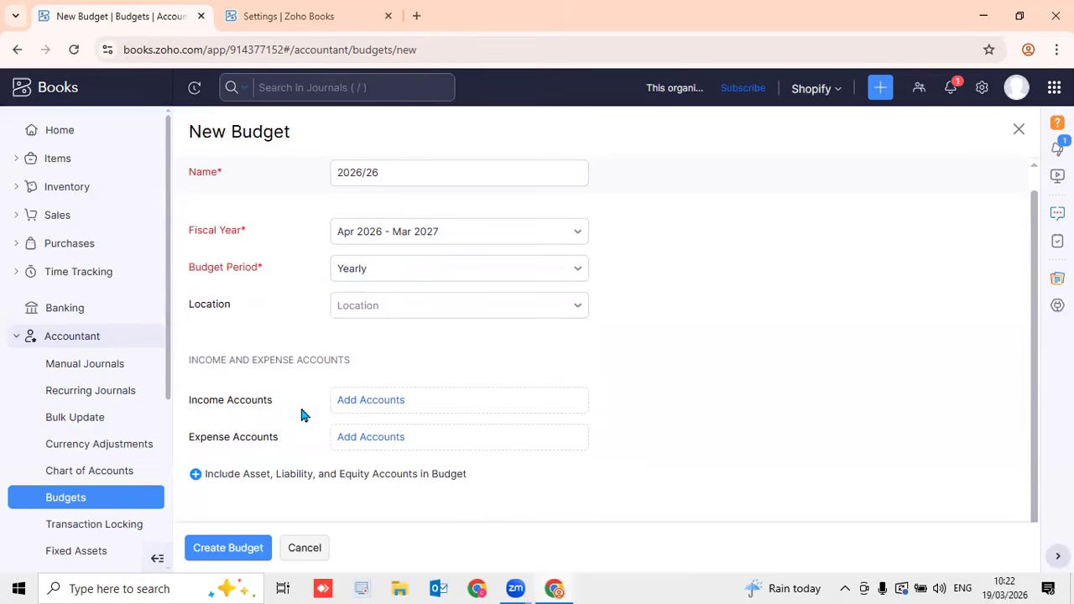
Add all income accounts to the 2026/26 budget form
{"action": "left_click", "coordinate": [356, 408]}
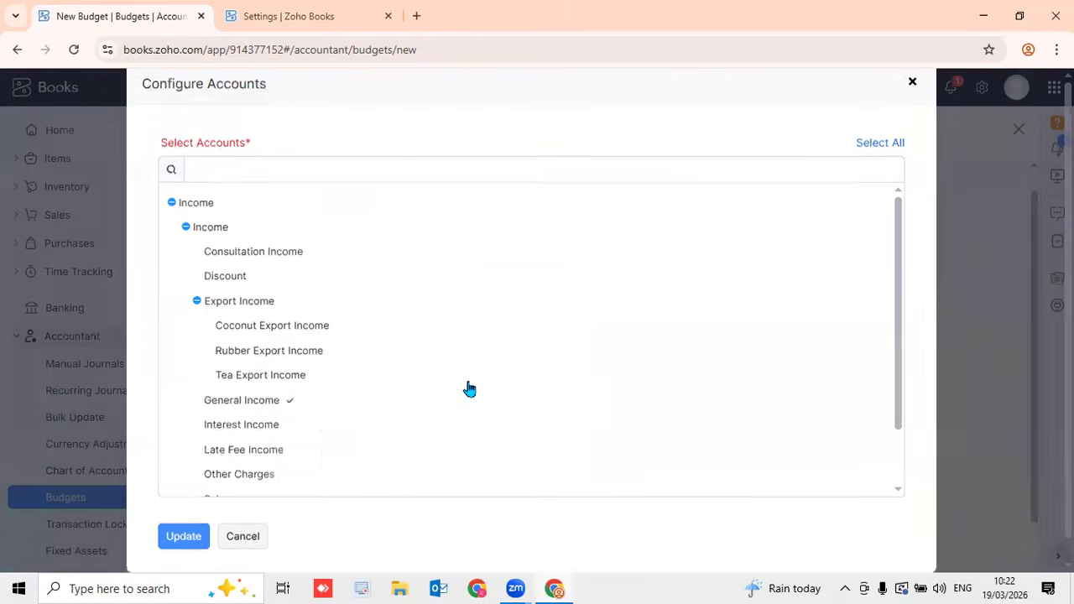
{"action": "left_click", "coordinate": [891, 151]}
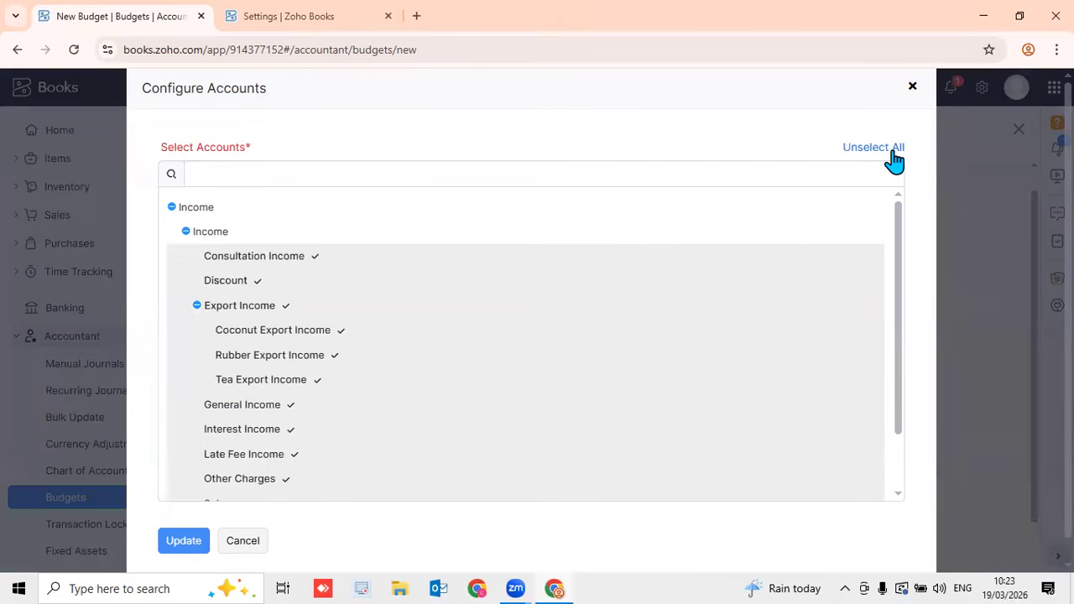
{"action": "scroll", "coordinate": [813, 264], "scroll_direction": "down", "scroll_amount": 2}
{"action": "scroll", "coordinate": [830, 209], "scroll_direction": "up", "scroll_amount": 2}
{"action": "left_click", "coordinate": [864, 149]}
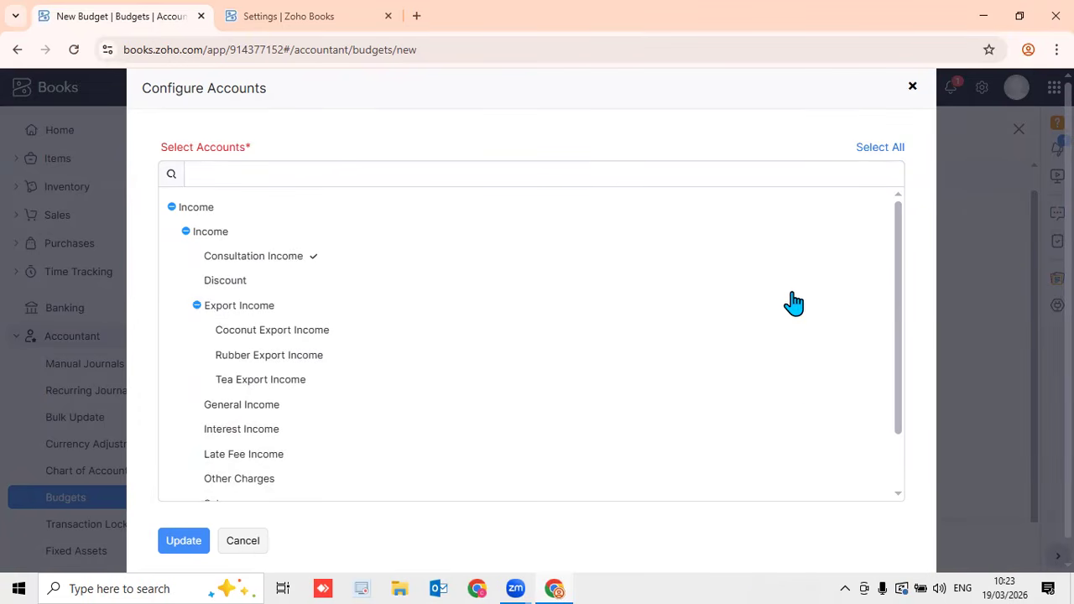
{"action": "left_click", "coordinate": [880, 148]}
{"action": "scroll", "coordinate": [655, 316], "scroll_direction": "down", "scroll_amount": 2}
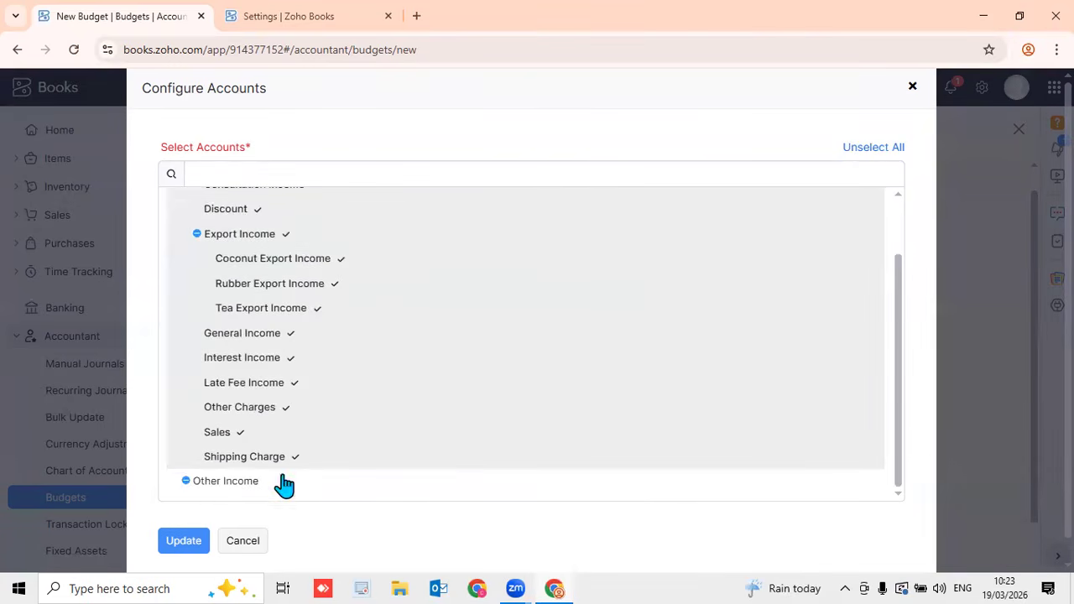
{"action": "left_click", "coordinate": [194, 545]}
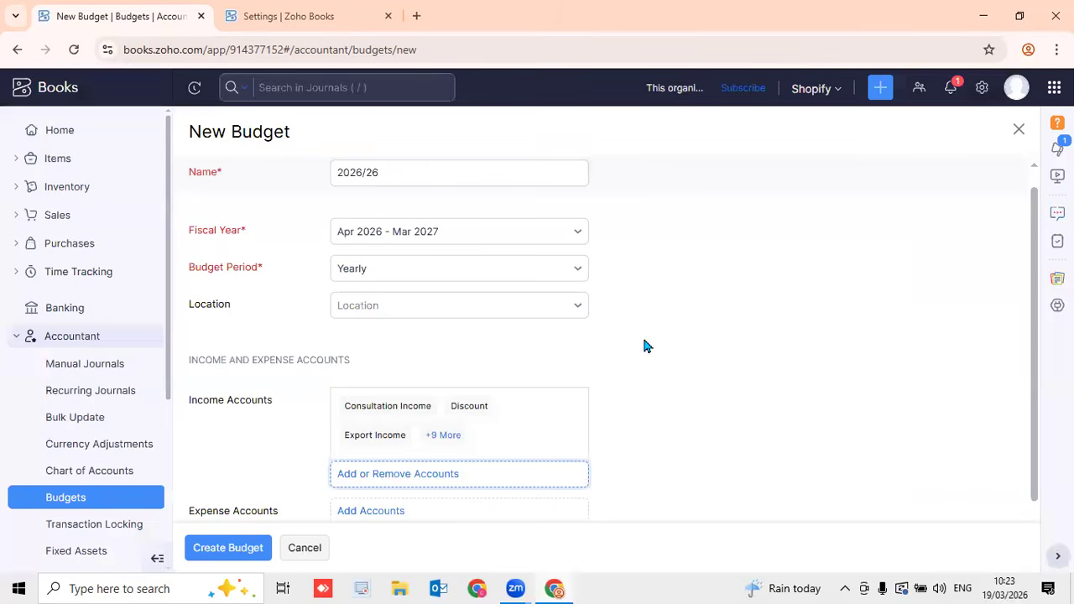
Add all expense accounts, including Cost of Goods Sold, to the budget form
{"action": "scroll", "coordinate": [918, 377], "scroll_direction": "down", "scroll_amount": 1}
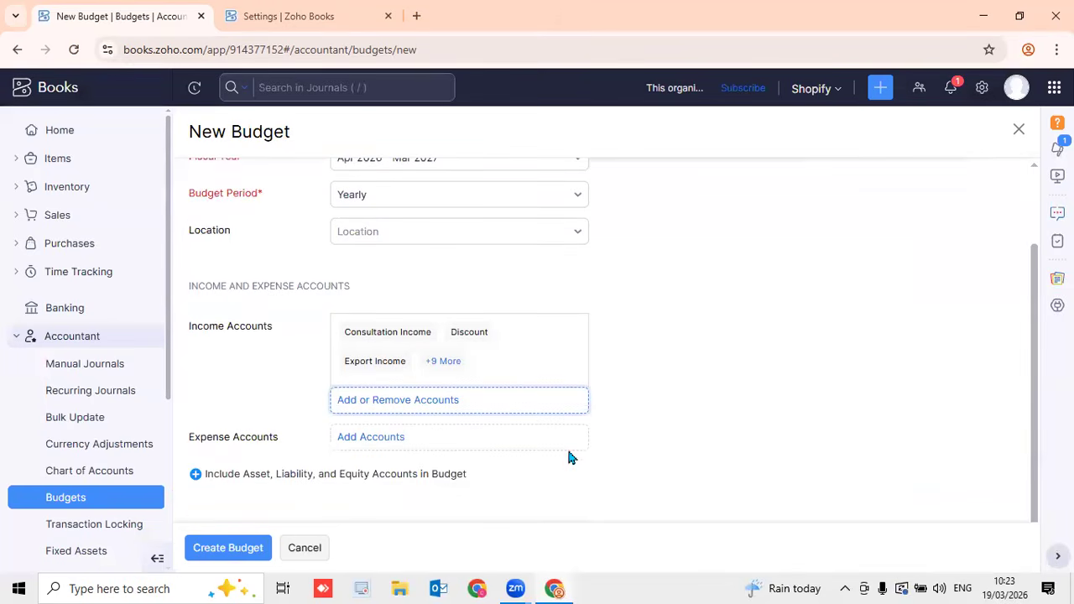
{"action": "left_click", "coordinate": [380, 443]}
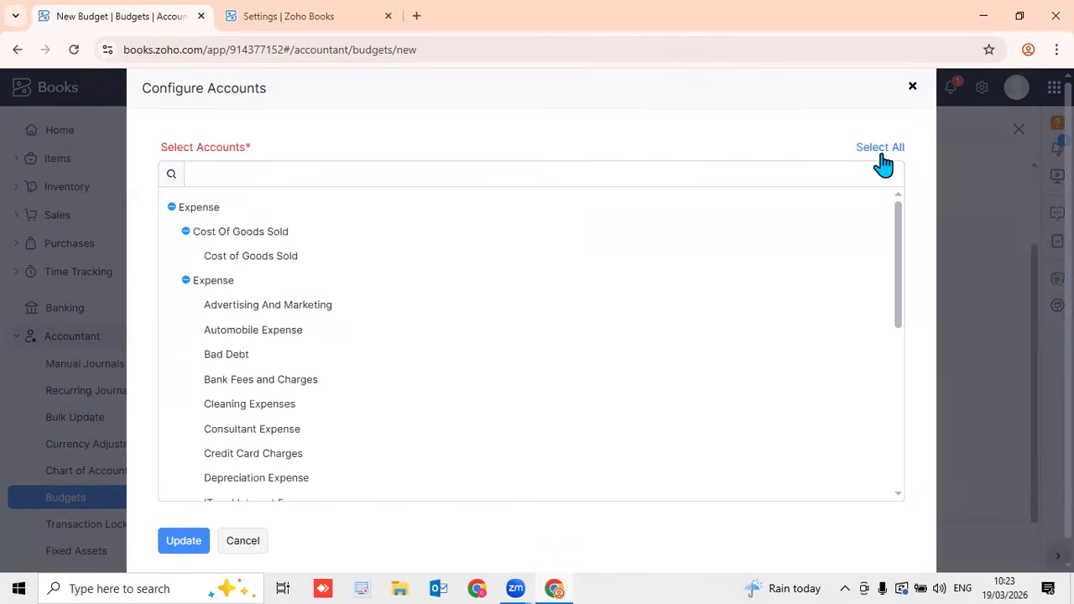
{"action": "left_click", "coordinate": [881, 151]}
{"action": "left_click", "coordinate": [199, 540]}
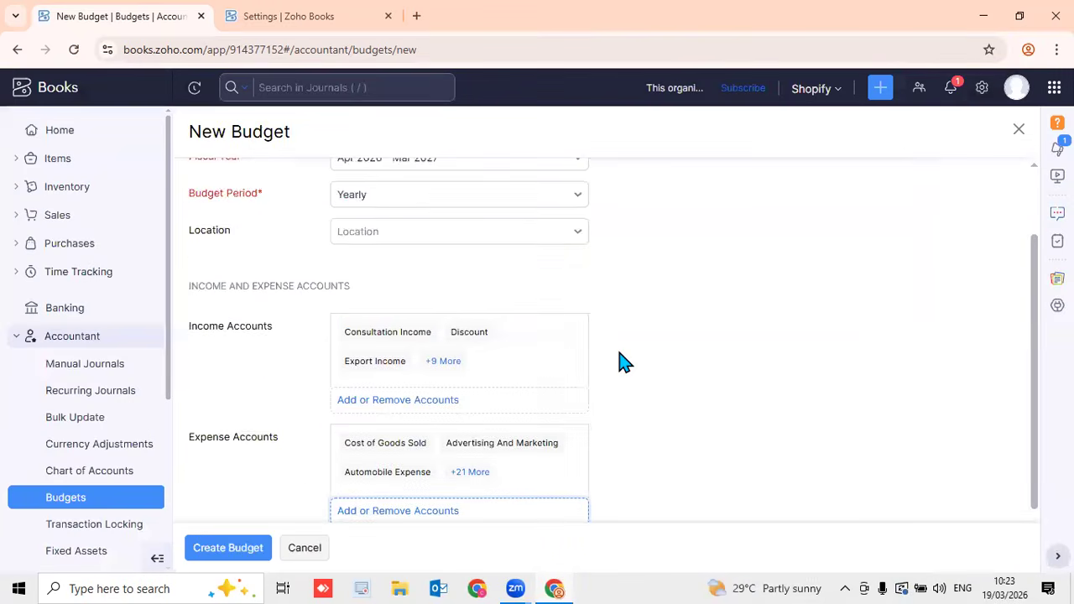
{"action": "scroll", "coordinate": [625, 363], "scroll_direction": "down", "scroll_amount": 1}
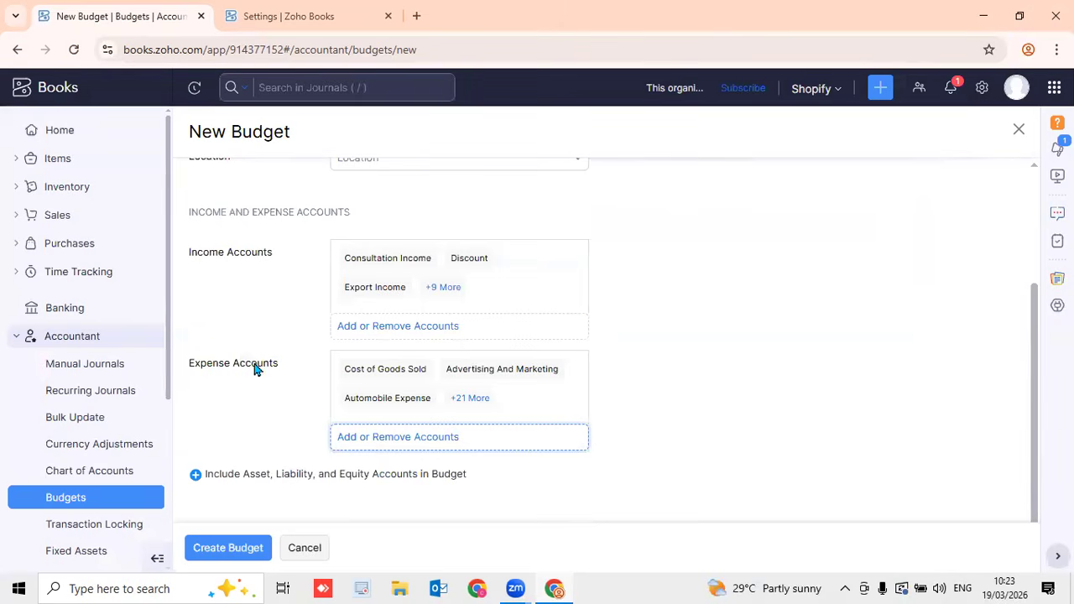
Create the budget from the selected accounts and review the generated account rows
{"action": "left_click", "coordinate": [206, 545]}
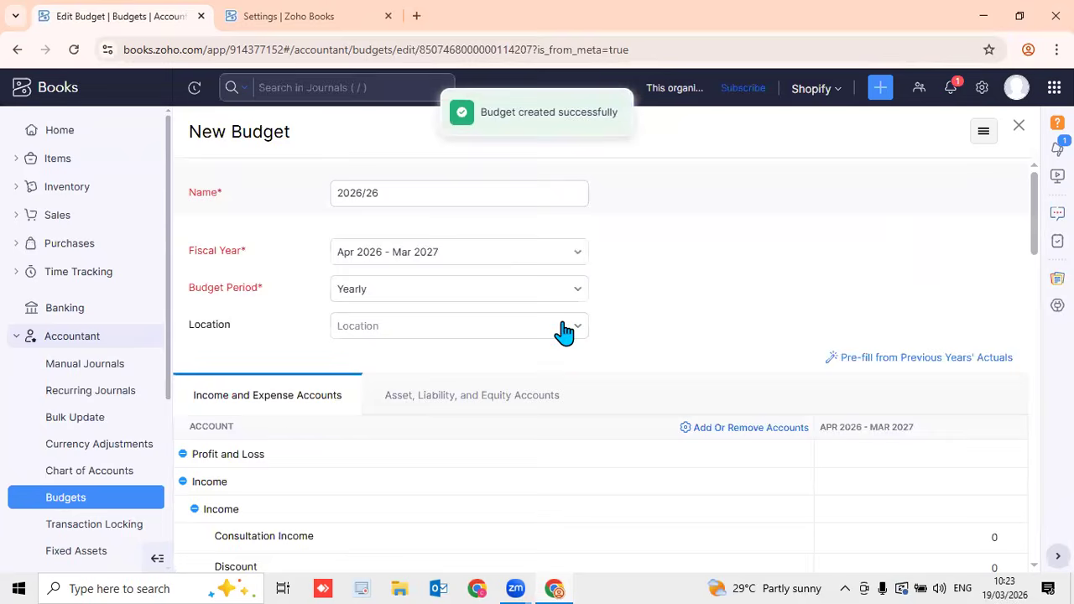
{"action": "scroll", "coordinate": [552, 302], "scroll_direction": "up", "scroll_amount": 5}
{"action": "scroll", "coordinate": [554, 310], "scroll_direction": "up", "scroll_amount": 10}
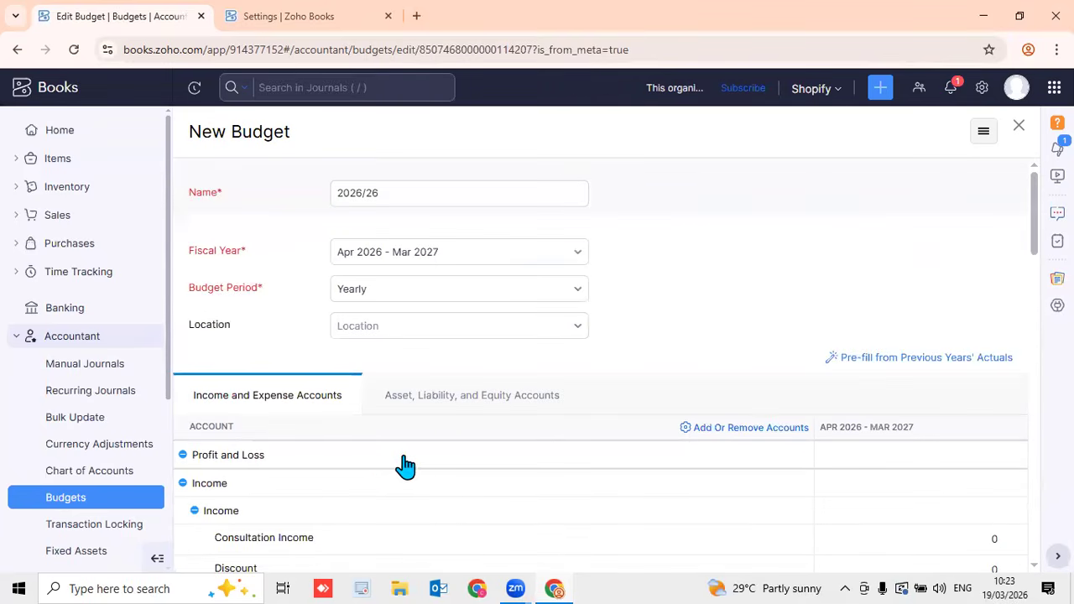
{"action": "scroll", "coordinate": [411, 473], "scroll_direction": "down", "scroll_amount": 5}
{"action": "scroll", "coordinate": [470, 449], "scroll_direction": "down", "scroll_amount": 4}
{"action": "scroll", "coordinate": [897, 376], "scroll_direction": "up", "scroll_amount": 8}
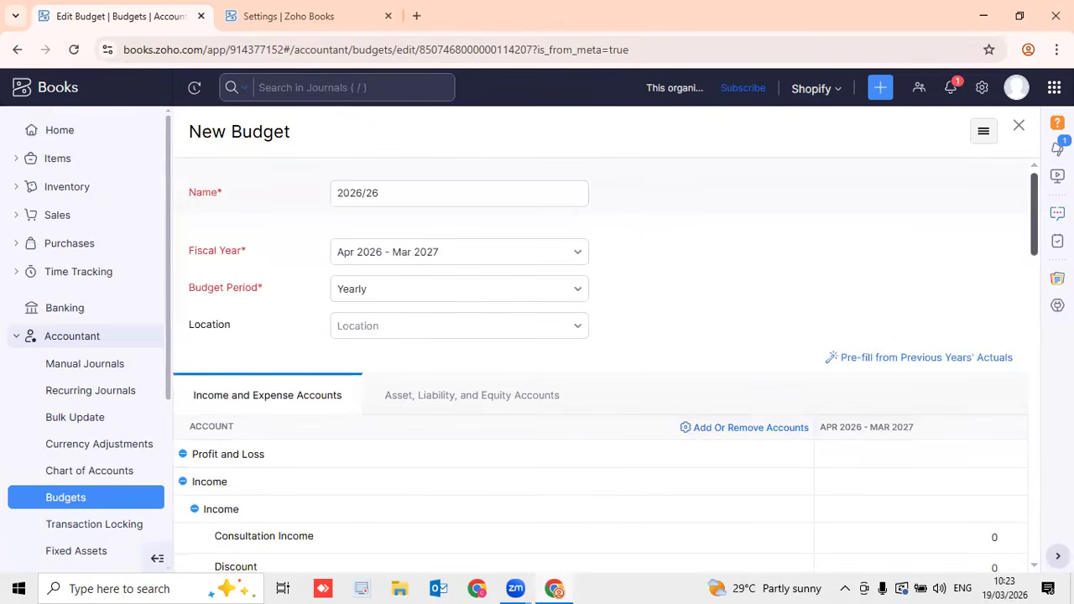
{"action": "scroll", "coordinate": [1035, 321], "scroll_direction": "down", "scroll_amount": 5}
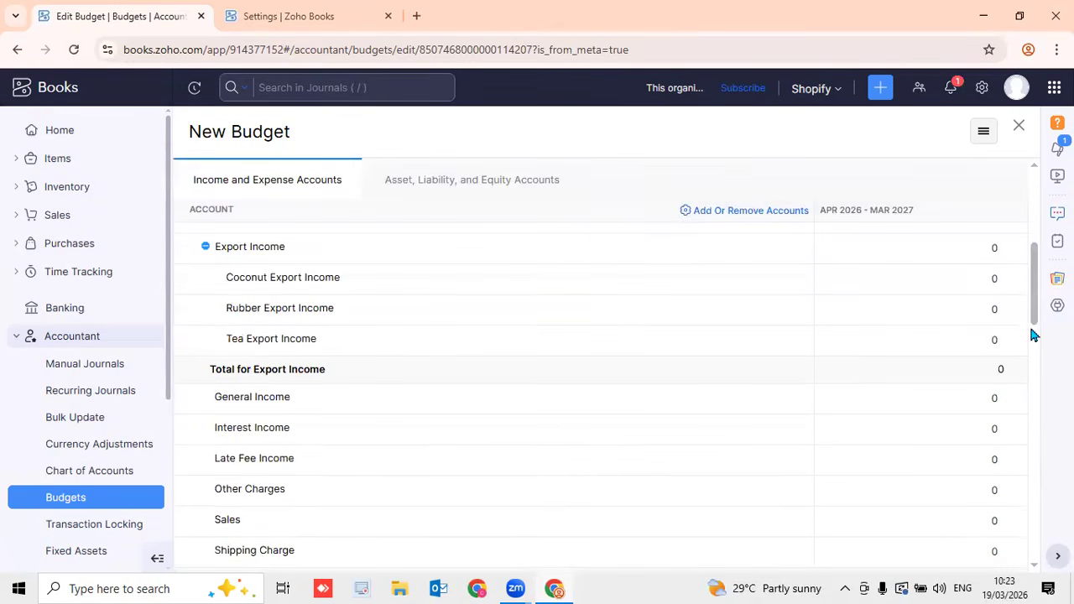
{"action": "scroll", "coordinate": [1037, 310], "scroll_direction": "up", "scroll_amount": 1}
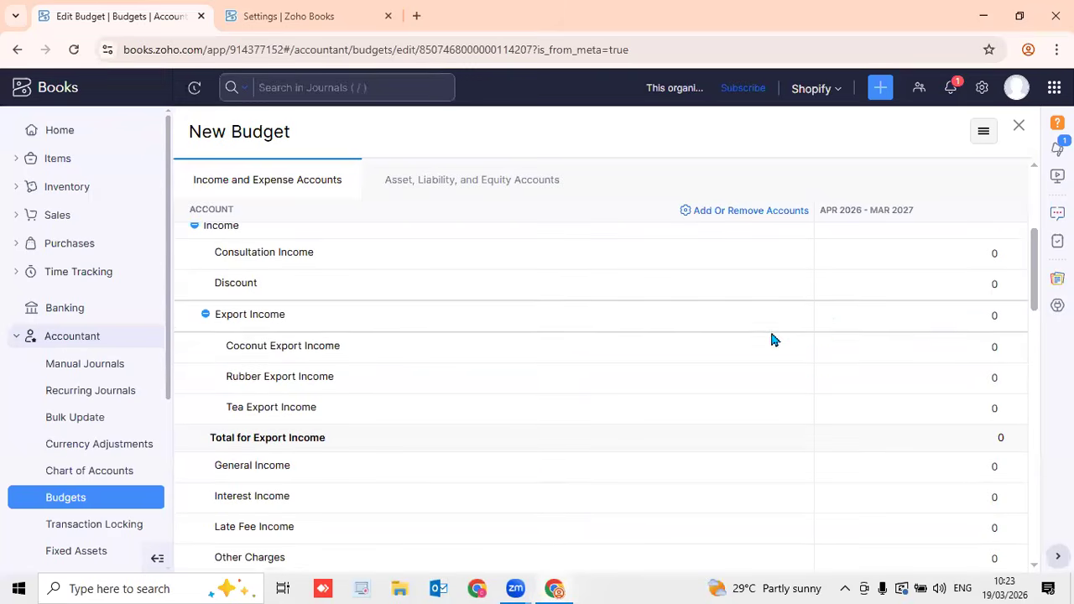
Enter Apr 2026 - Mar 2027 amounts: Coconut 2000000, Rubber 5000000, Tea 4000000 Export Income
{"action": "left_click", "coordinate": [949, 346]}
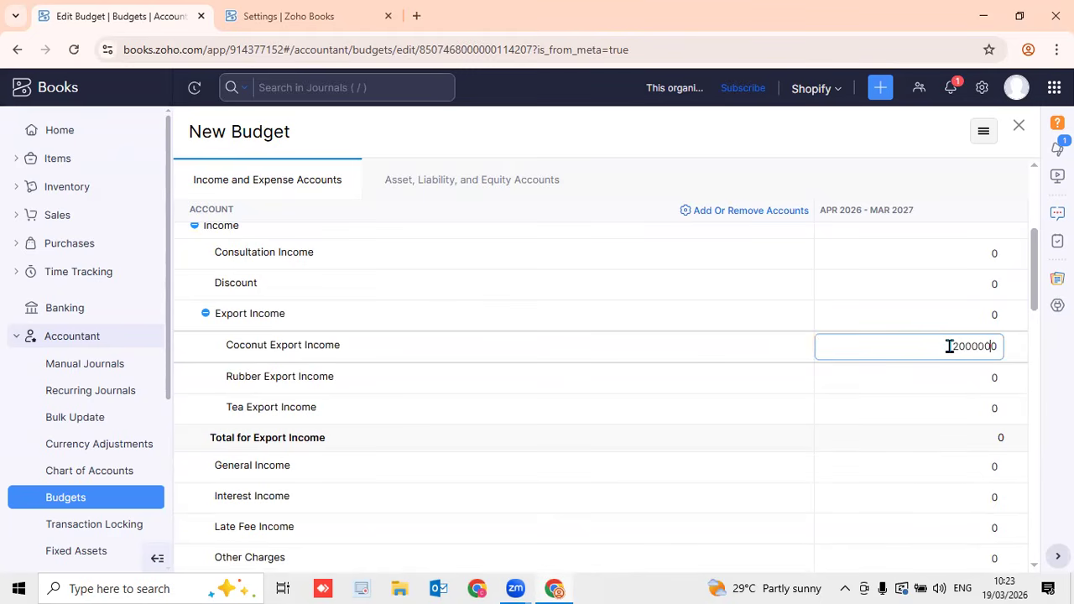
{"action": "left_click", "coordinate": [955, 377]}
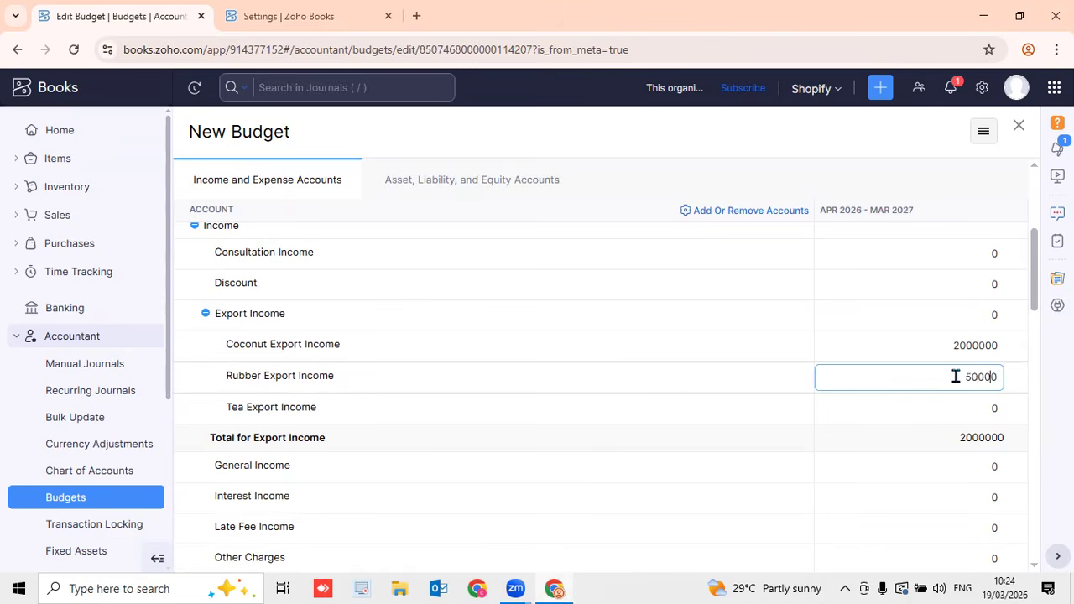
{"action": "left_click", "coordinate": [952, 413]}
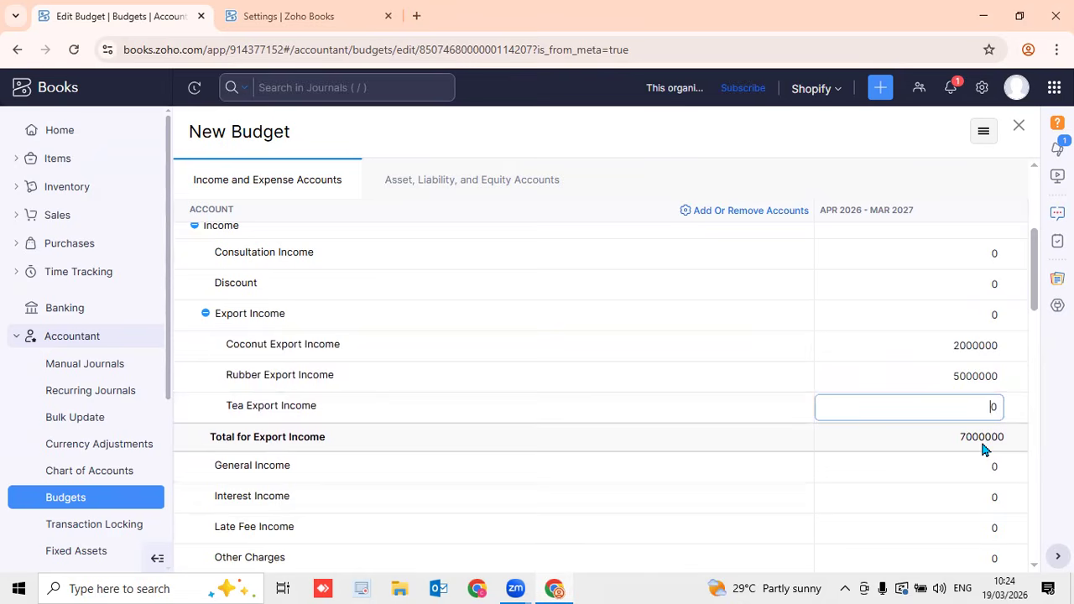
{"action": "scroll", "coordinate": [980, 355], "scroll_direction": "down", "scroll_amount": 15}
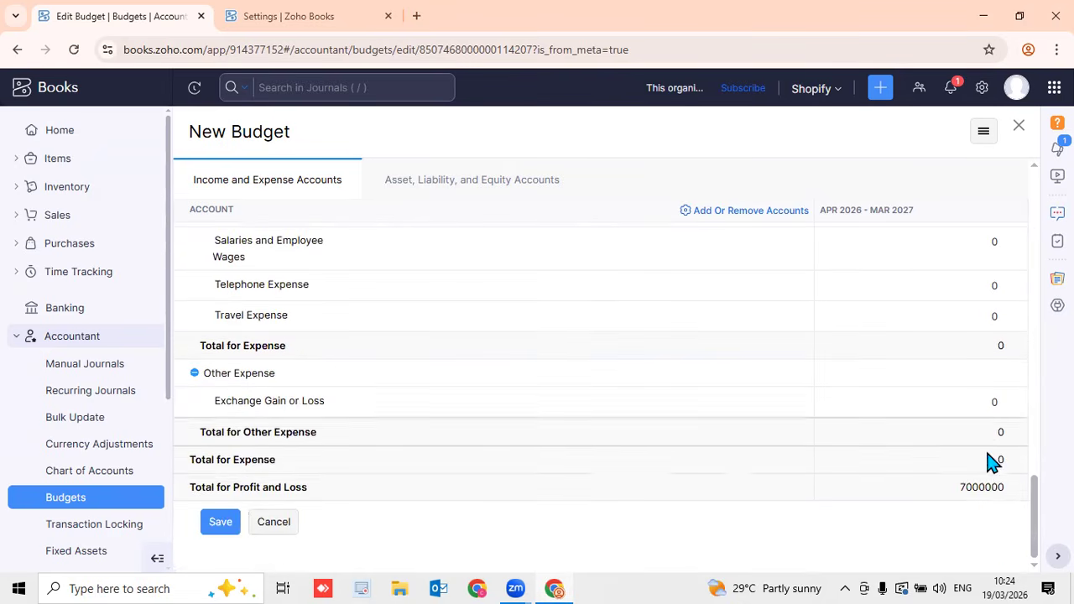
{"action": "scroll", "coordinate": [986, 487], "scroll_direction": "up", "scroll_amount": 9}
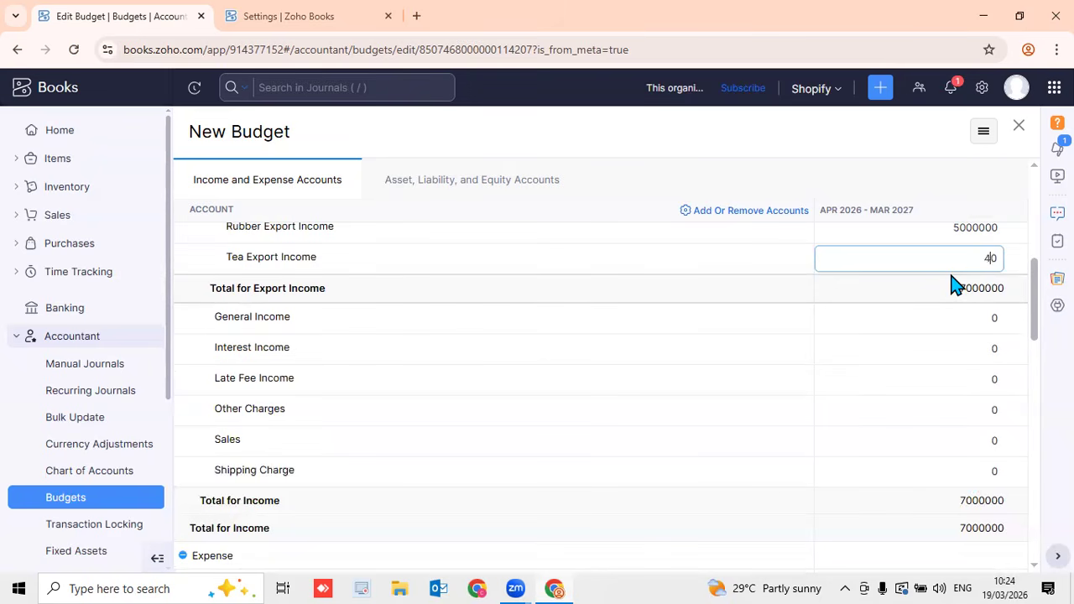
{"action": "type", "text": "00000"}
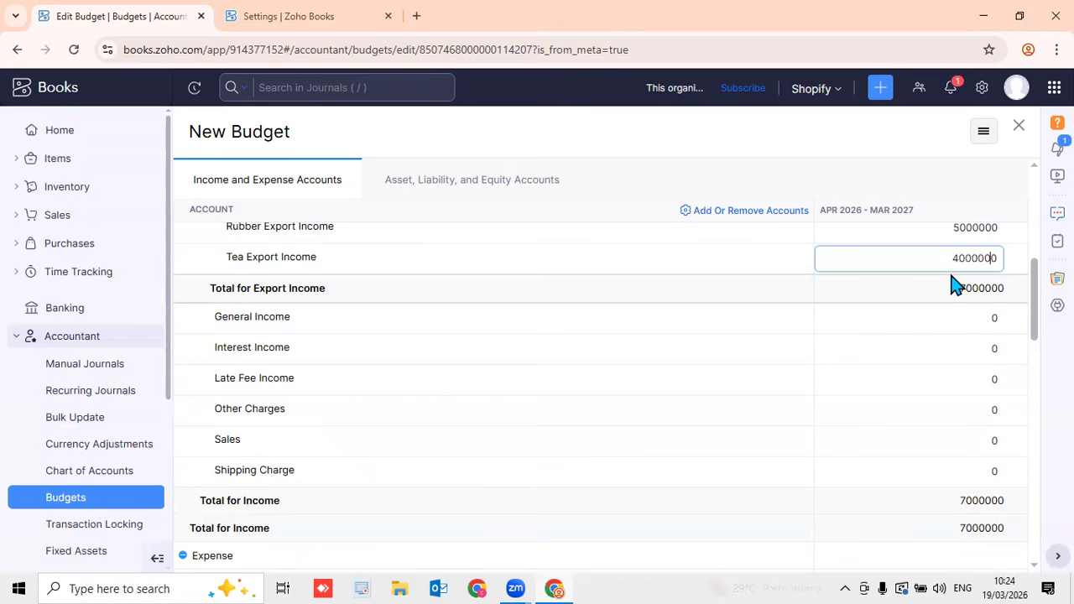
{"action": "left_click", "coordinate": [956, 205]}
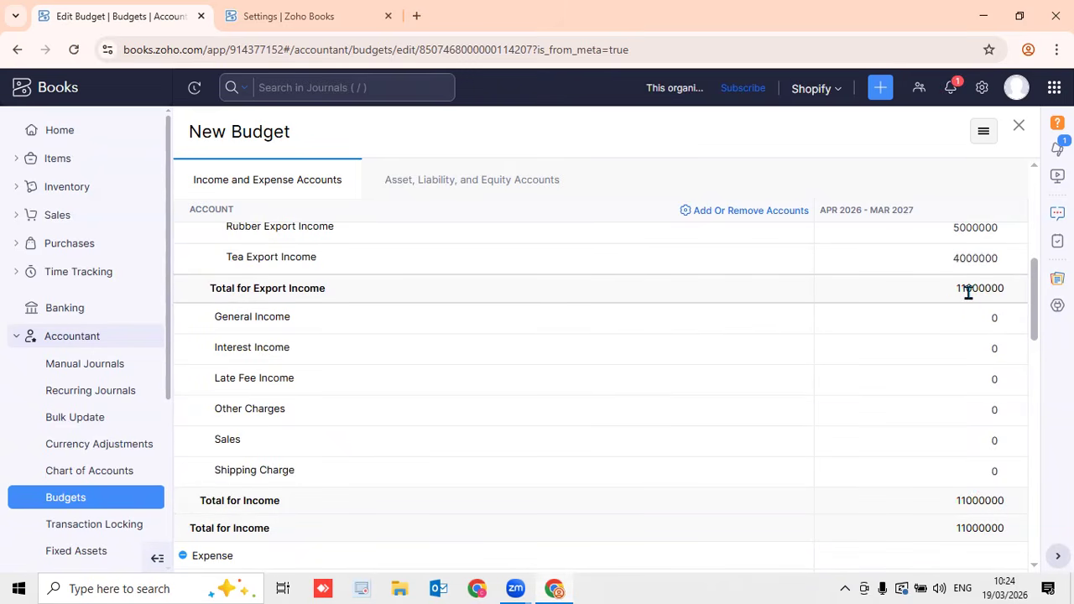
{"action": "scroll", "coordinate": [947, 378], "scroll_direction": "down", "scroll_amount": 15}
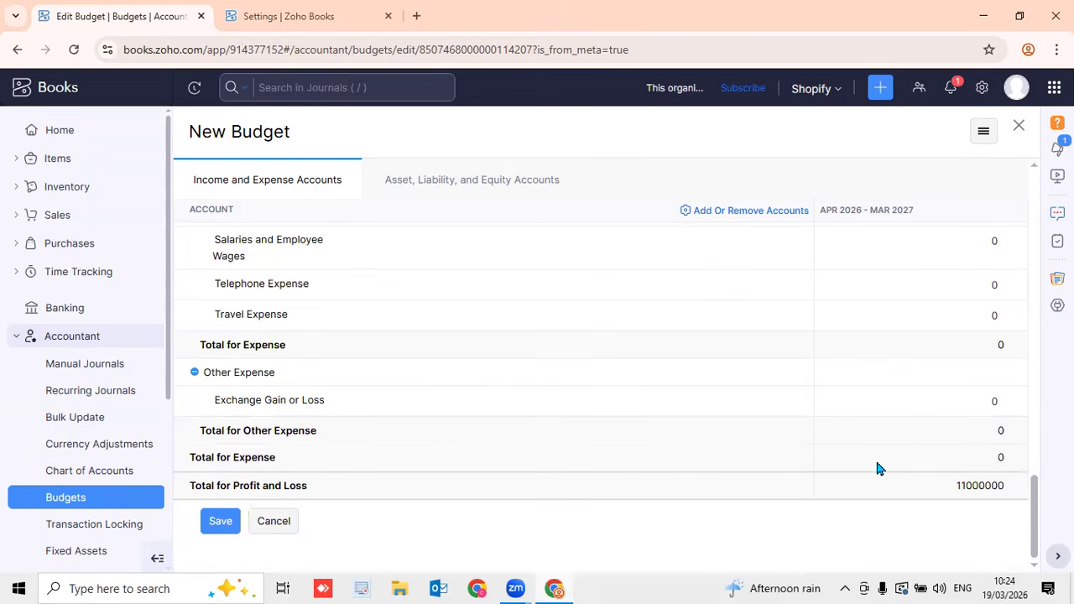
Budget Cost of Goods Sold at 6000000, correcting a mistyped digit
{"action": "scroll", "coordinate": [690, 491], "scroll_direction": "up", "scroll_amount": 15}
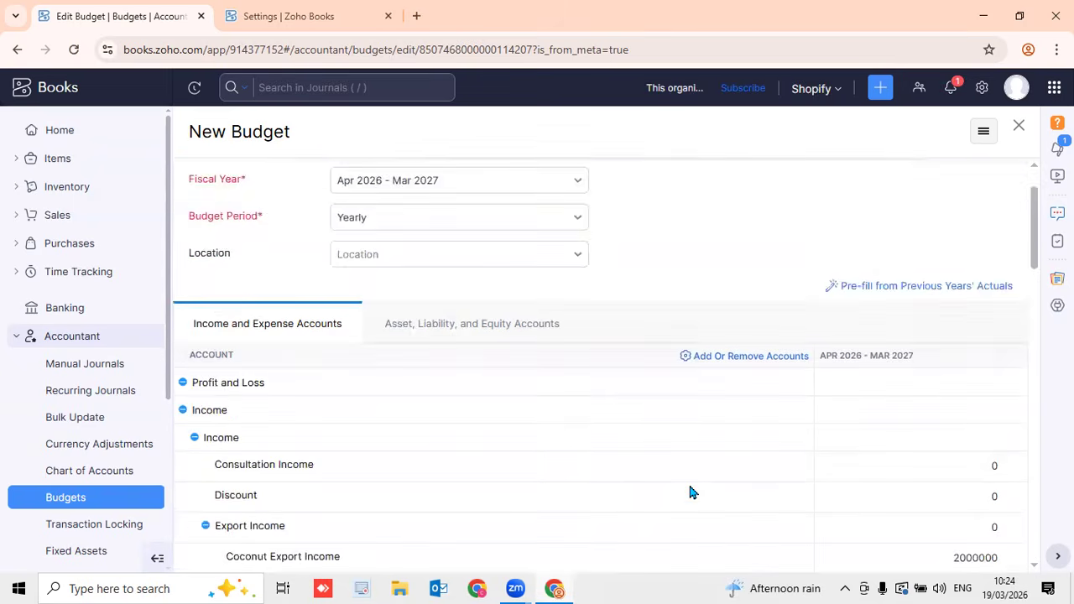
{"action": "left_click_drag", "start_coordinate": [1035, 254], "coordinate": [1035, 382]}
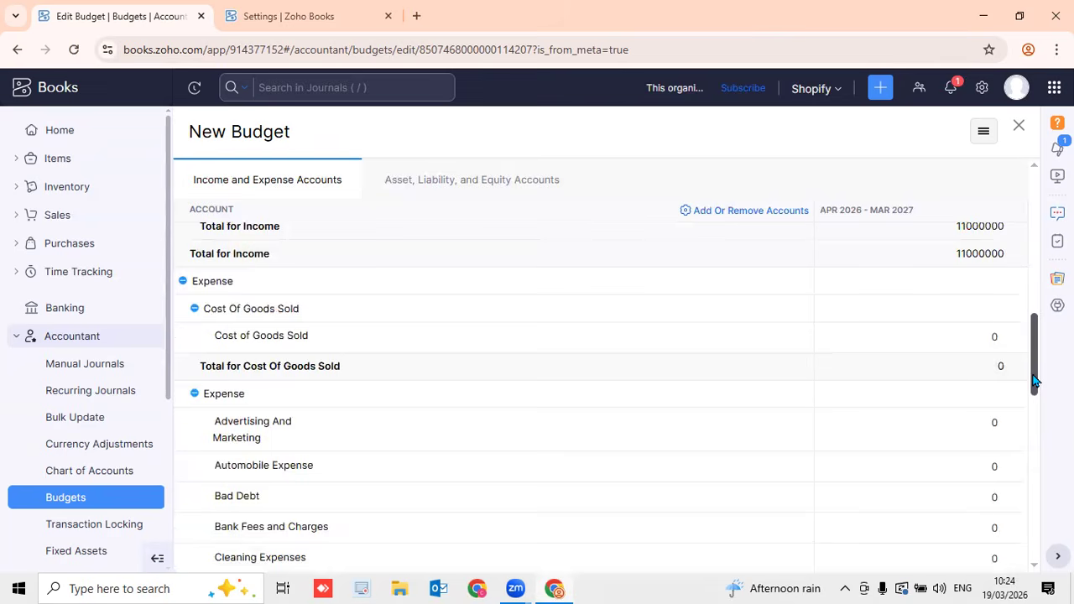
{"action": "left_click", "coordinate": [975, 337]}
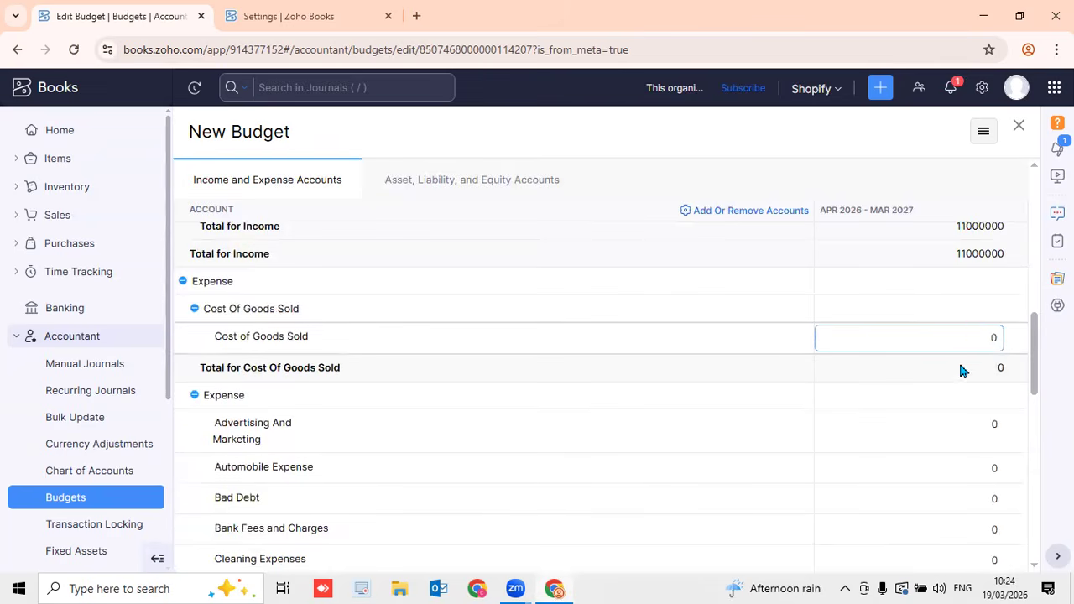
{"action": "type", "text": "5"}
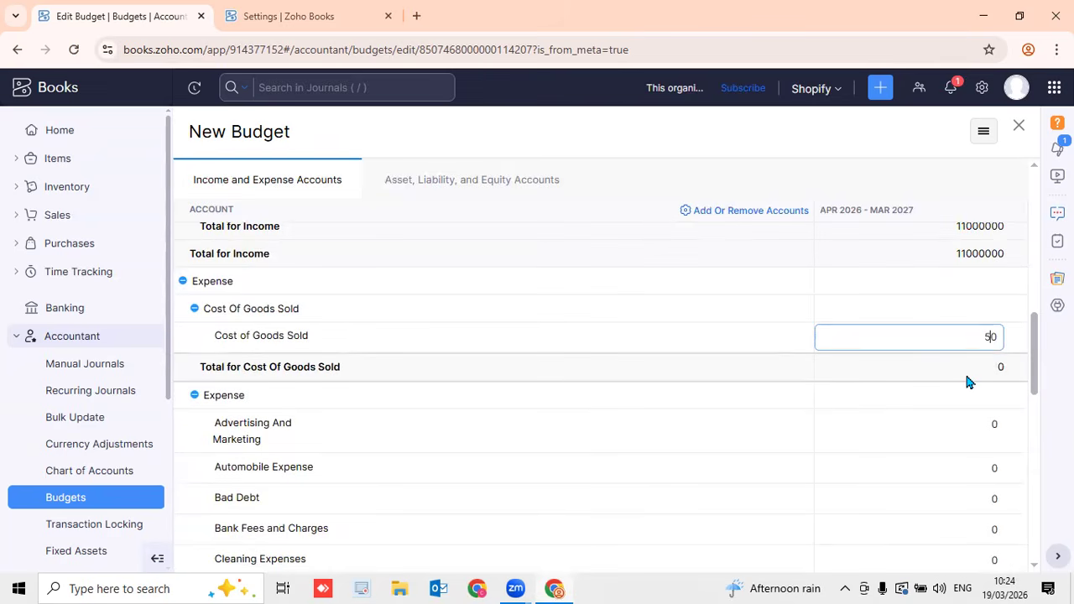
{"action": "key", "text": "BackSpace"}
{"action": "type", "text": "6000000"}
{"action": "left_click", "coordinate": [946, 200]}
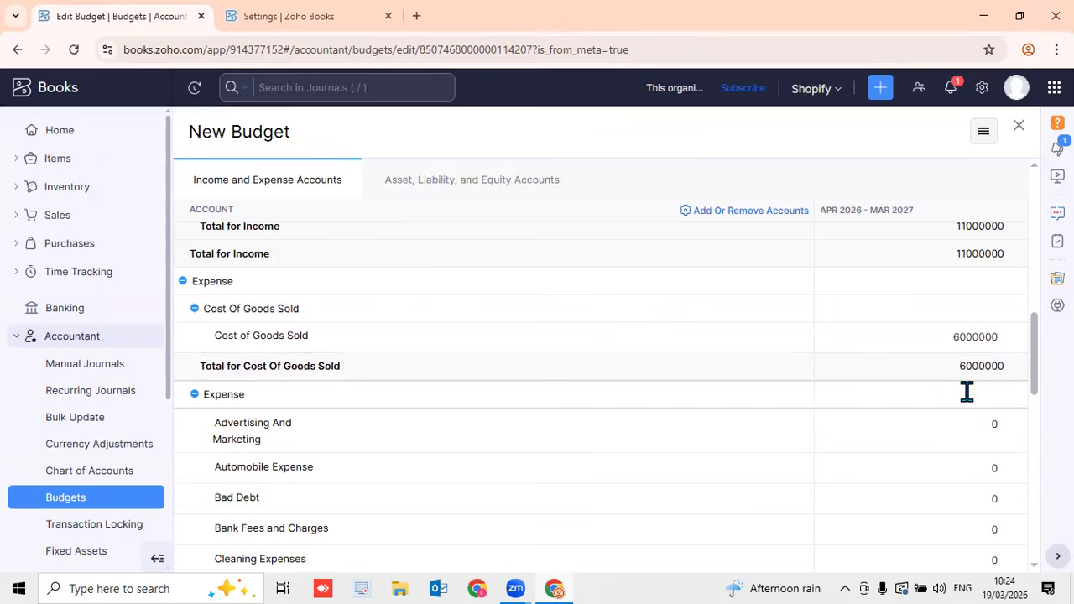
Budget Salaries and Employee Wages at 2000000
{"action": "left_click_drag", "start_coordinate": [1036, 369], "coordinate": [1033, 488]}
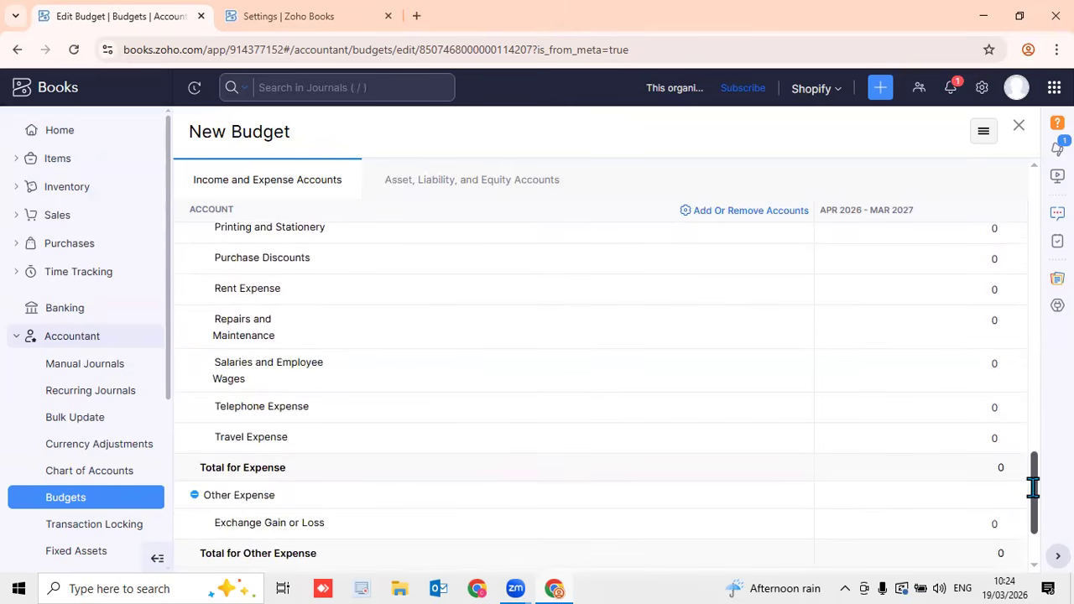
{"action": "left_click", "coordinate": [957, 369]}
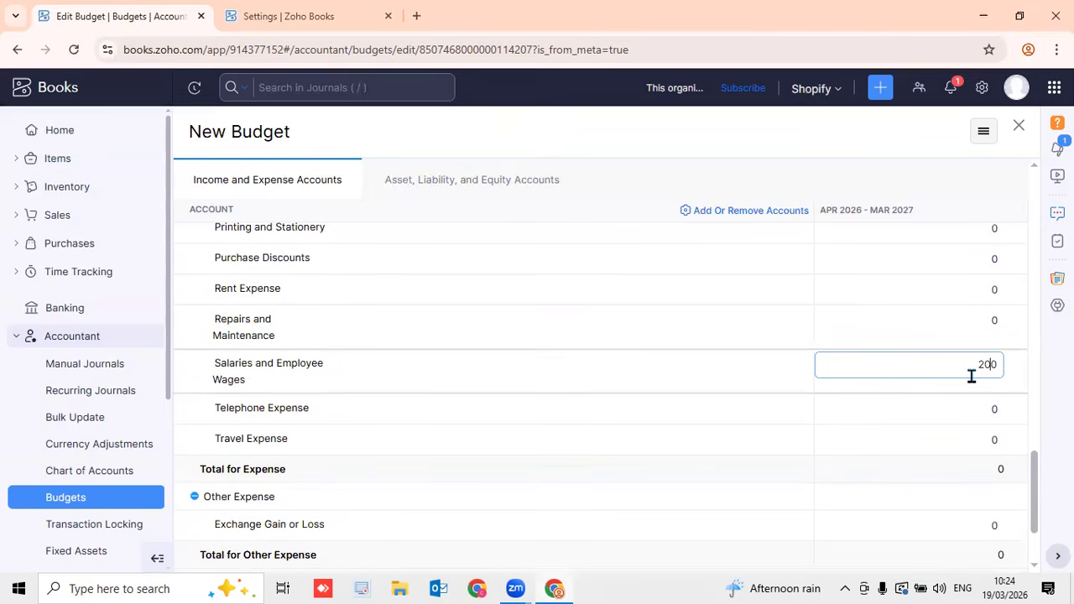
{"action": "type", "text": "2000000"}
{"action": "left_click", "coordinate": [971, 211]}
{"action": "scroll", "coordinate": [965, 369], "scroll_direction": "down", "scroll_amount": 3}
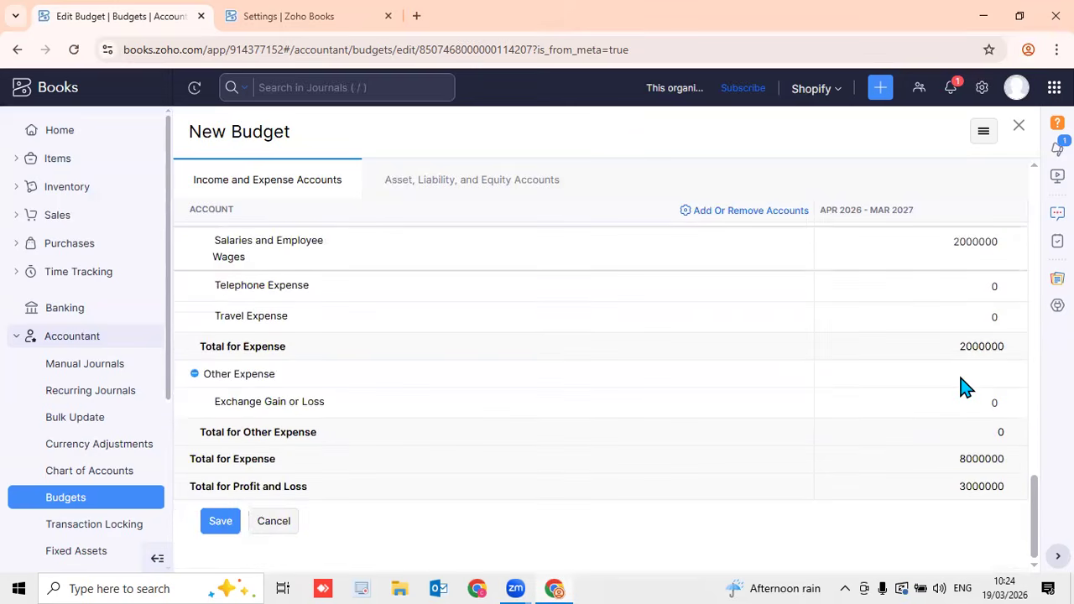
{"action": "scroll", "coordinate": [966, 388], "scroll_direction": "up", "scroll_amount": 10}
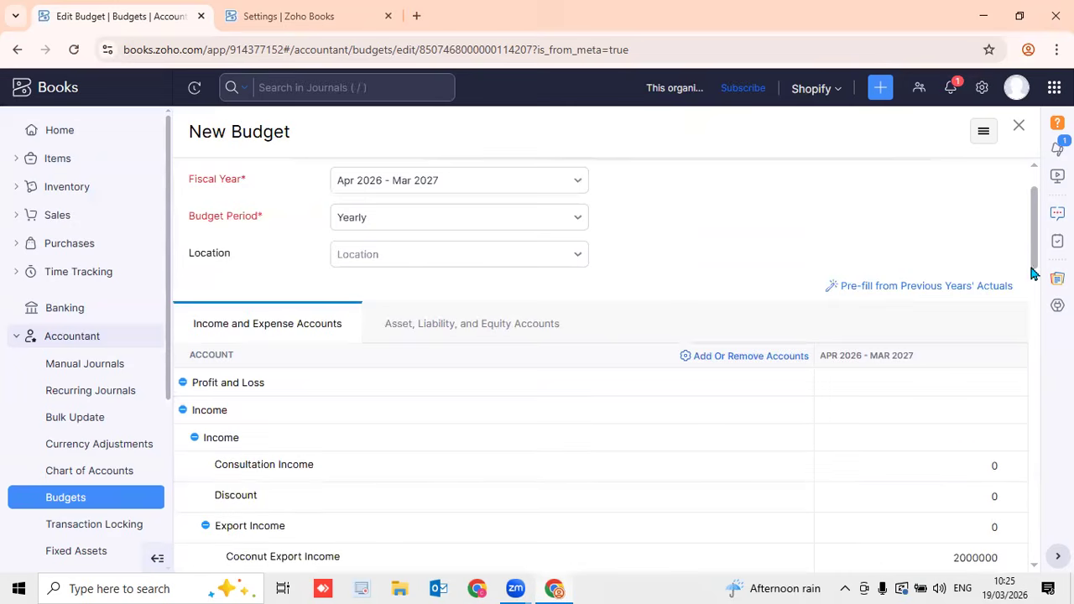
{"action": "left_click_drag", "start_coordinate": [1038, 272], "coordinate": [1035, 305]}
{"action": "scroll", "coordinate": [1039, 306], "scroll_direction": "down", "scroll_amount": 2}
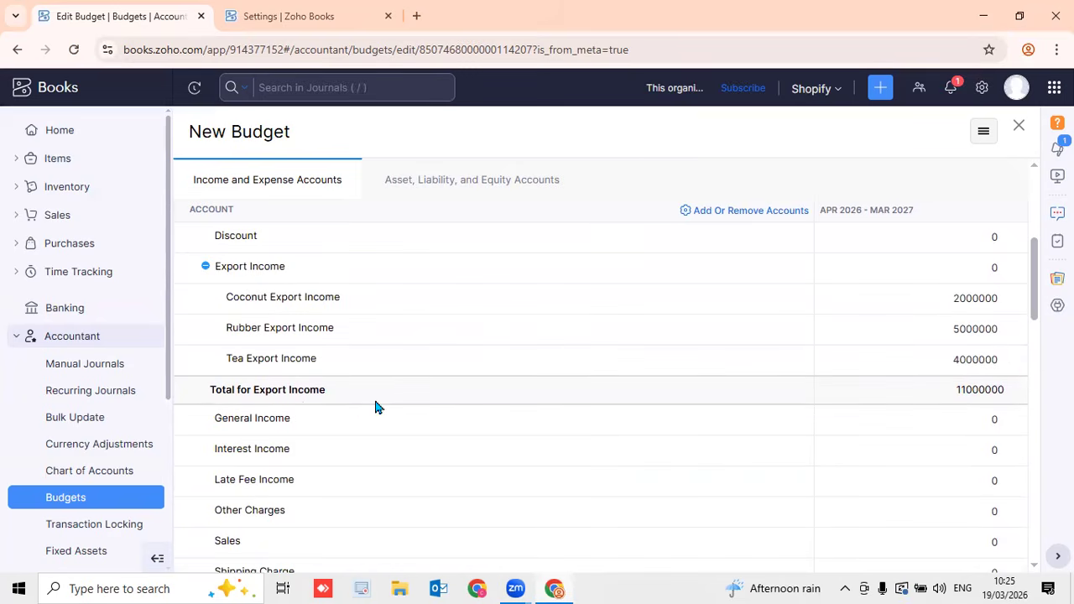
{"action": "scroll", "coordinate": [1043, 327], "scroll_direction": "down", "scroll_amount": 1}
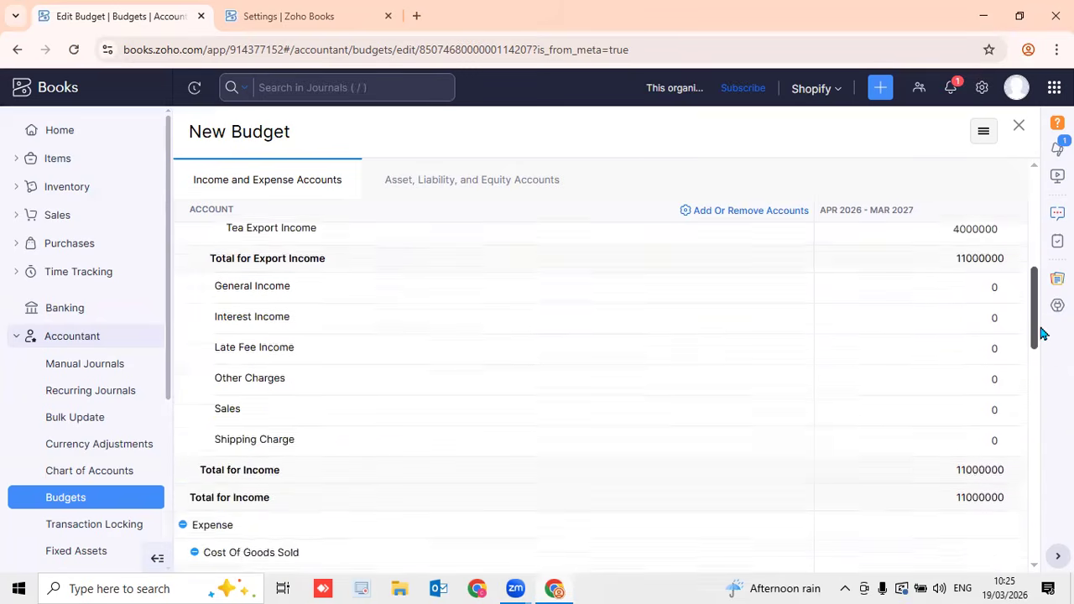
{"action": "scroll", "coordinate": [1043, 327], "scroll_direction": "down", "scroll_amount": 2}
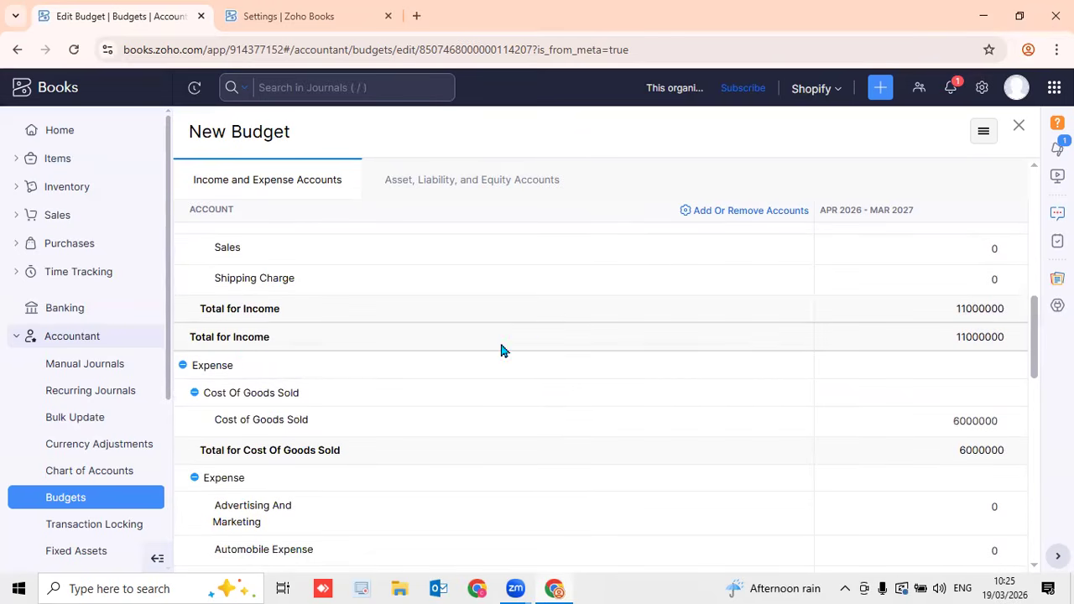
{"action": "left_click_drag", "start_coordinate": [1036, 352], "coordinate": [1037, 377]}
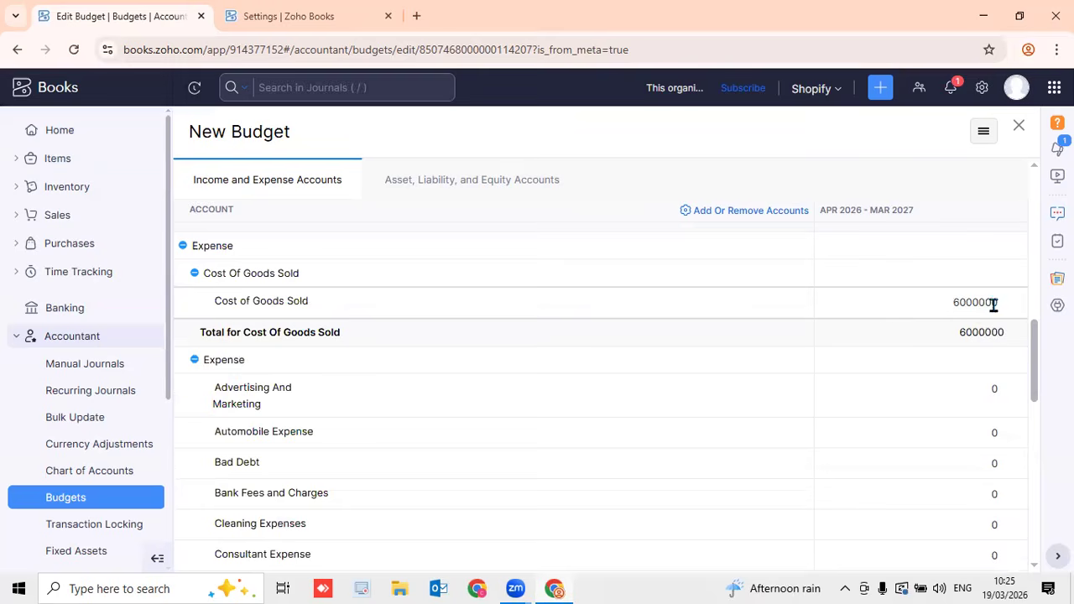
{"action": "scroll", "coordinate": [998, 311], "scroll_direction": "down", "scroll_amount": 1}
{"action": "scroll", "coordinate": [904, 394], "scroll_direction": "down", "scroll_amount": 6}
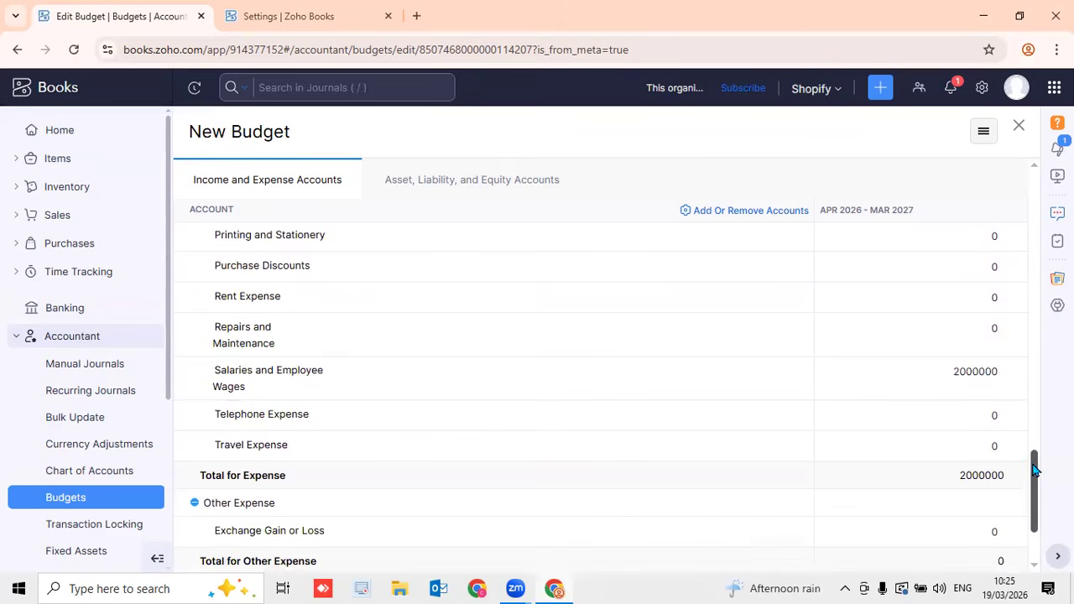
{"action": "scroll", "coordinate": [1035, 466], "scroll_direction": "down", "scroll_amount": 2}
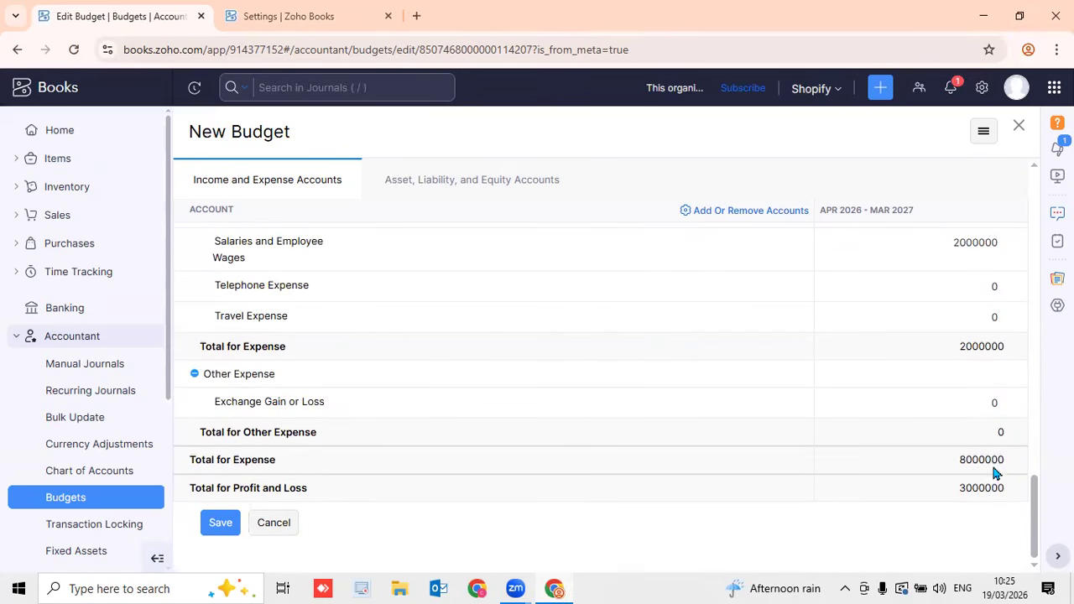
{"action": "left_click_drag", "start_coordinate": [1038, 487], "coordinate": [1038, 324]}
{"action": "scroll", "coordinate": [909, 411], "scroll_direction": "down", "scroll_amount": 8}
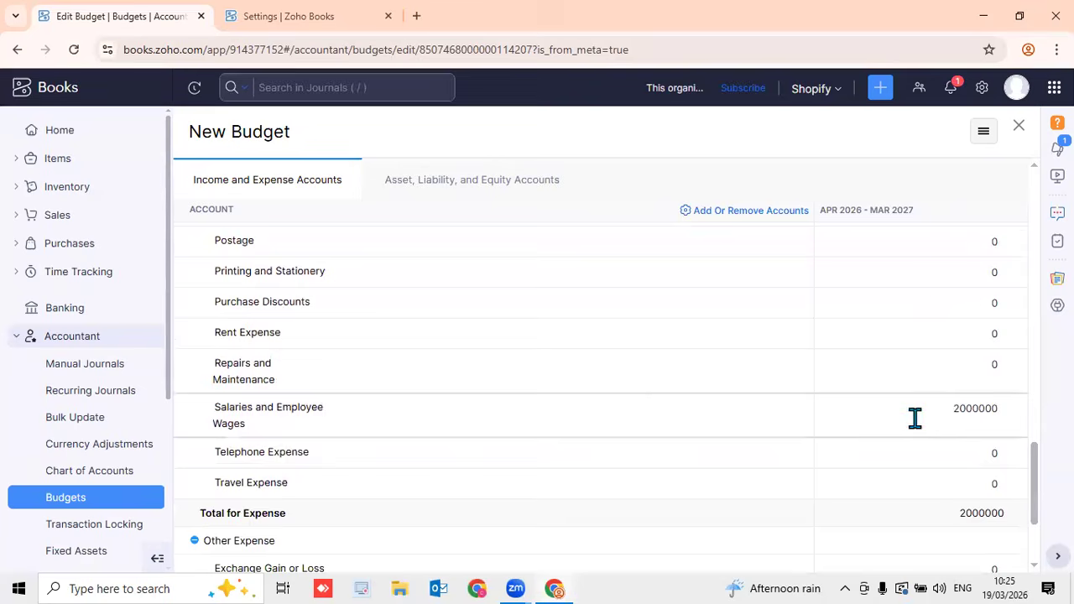
{"action": "left_click_drag", "start_coordinate": [1035, 463], "coordinate": [1011, 465]}
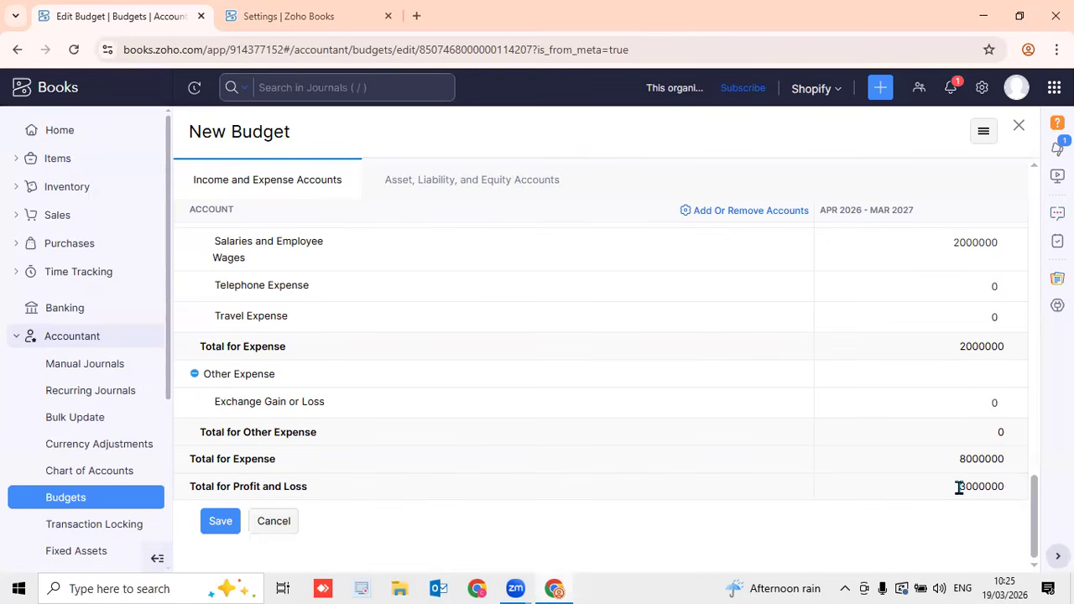
Save the 2026/26 budget, review it, and close it to the Budgets list
{"action": "left_click", "coordinate": [218, 527]}
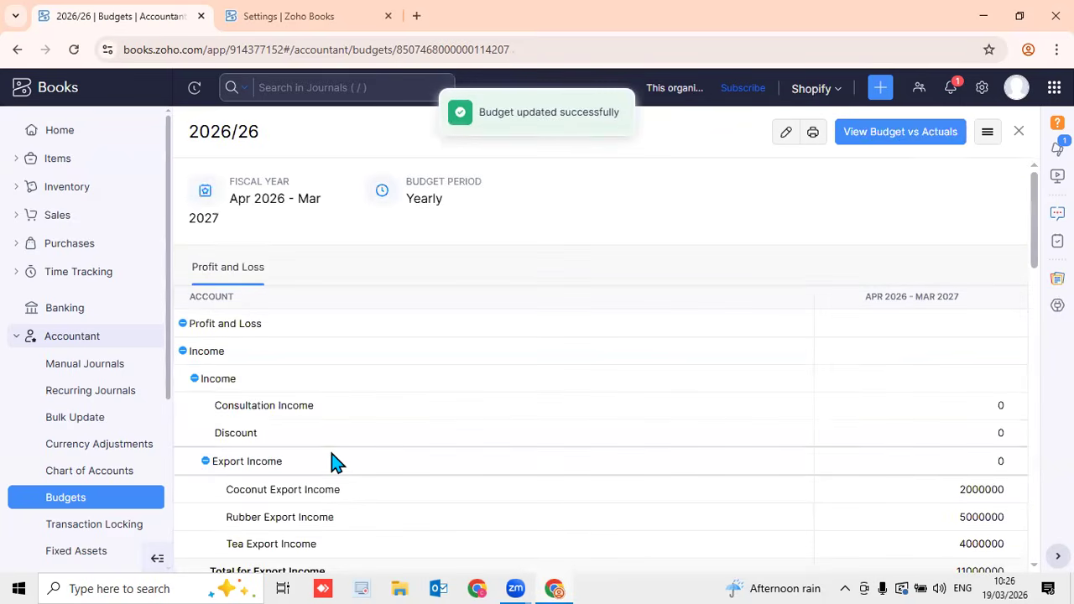
{"action": "scroll", "coordinate": [455, 425], "scroll_direction": "down", "scroll_amount": 6}
{"action": "scroll", "coordinate": [465, 424], "scroll_direction": "down", "scroll_amount": 5}
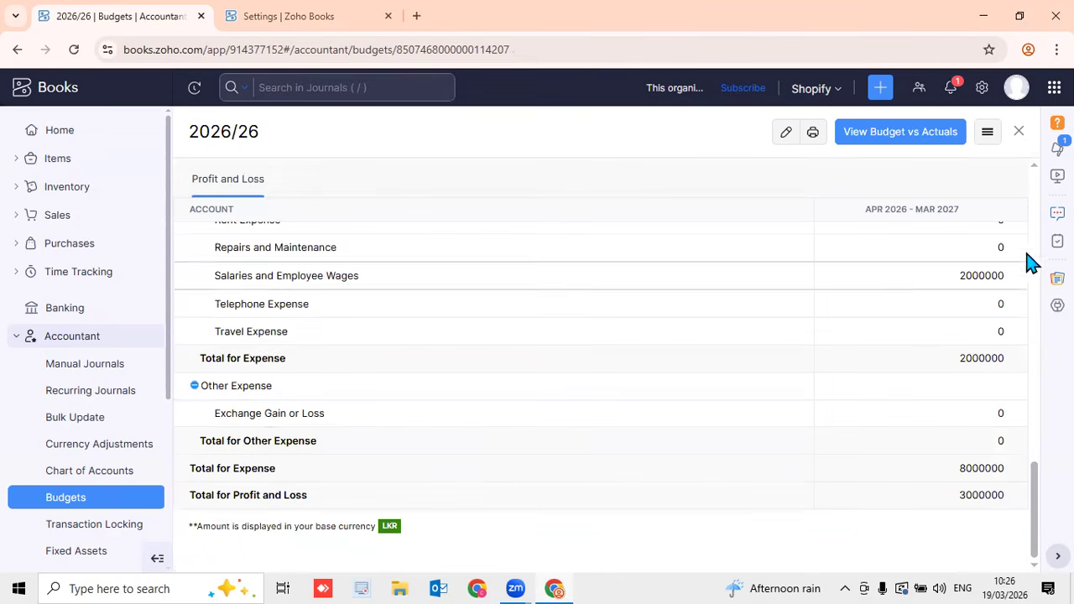
{"action": "left_click", "coordinate": [1020, 133]}
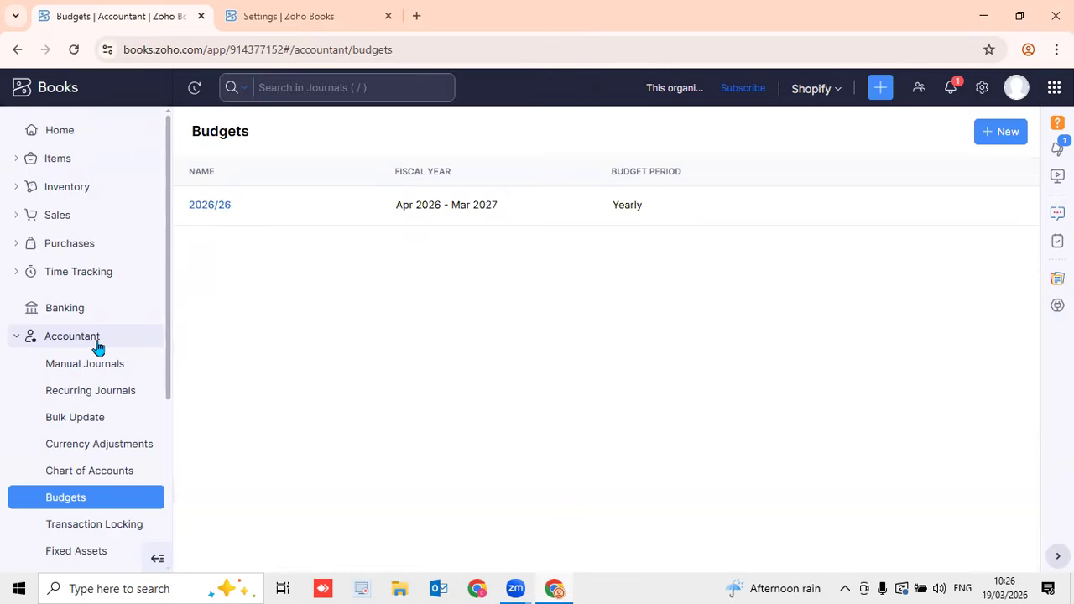
Start a new budget with a Monthly period and fiscal year Apr 2026 - Mar 2027
{"action": "left_click", "coordinate": [993, 142]}
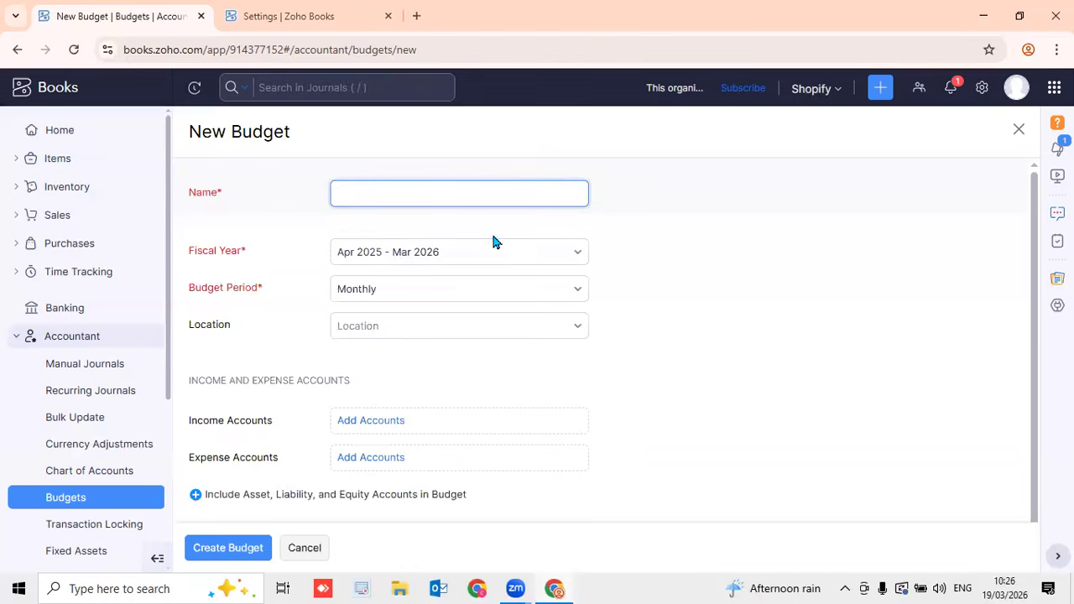
{"action": "left_click", "coordinate": [518, 296]}
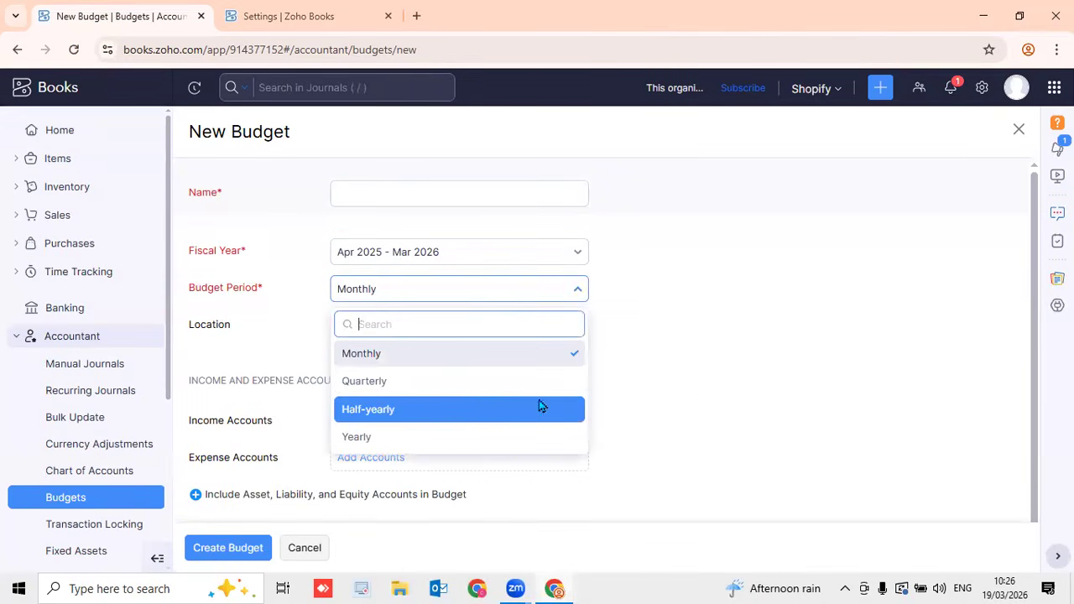
{"action": "left_click", "coordinate": [703, 387]}
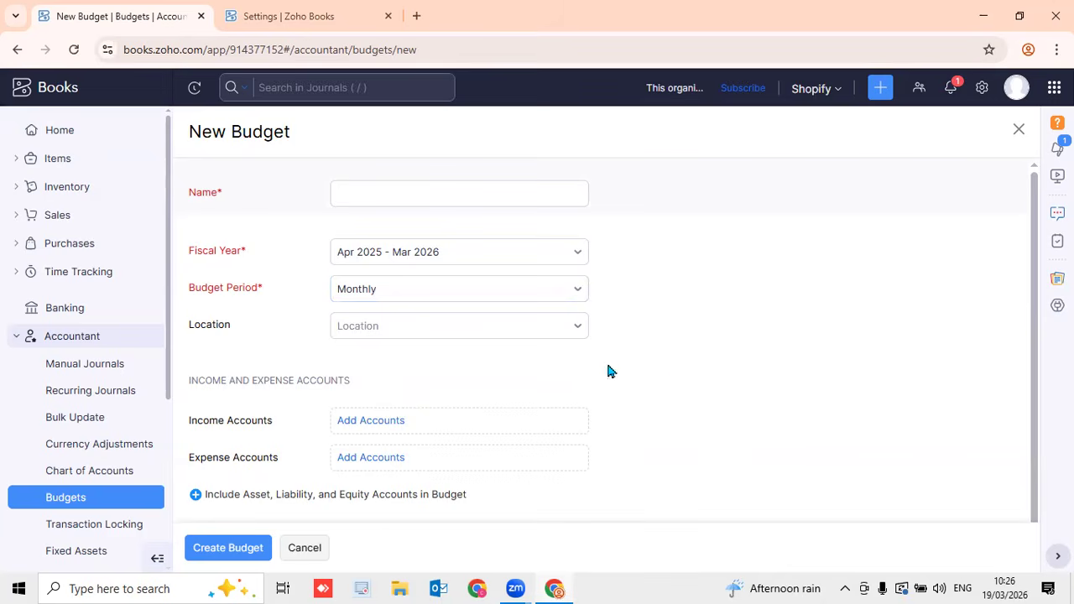
{"action": "left_click", "coordinate": [417, 264]}
{"action": "left_click", "coordinate": [423, 376]}
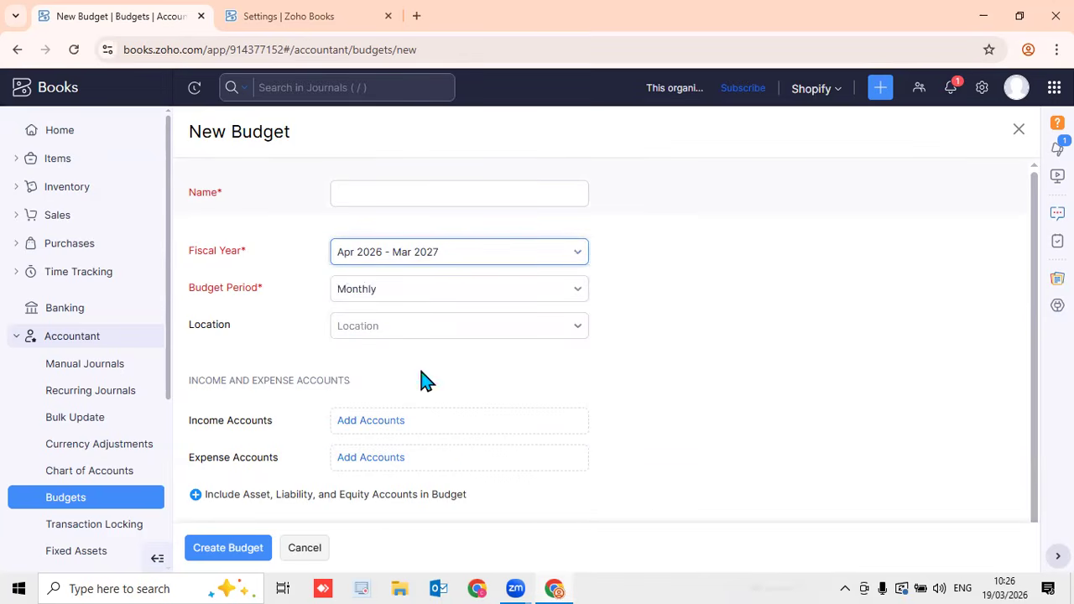
{"action": "left_click", "coordinate": [750, 351]}
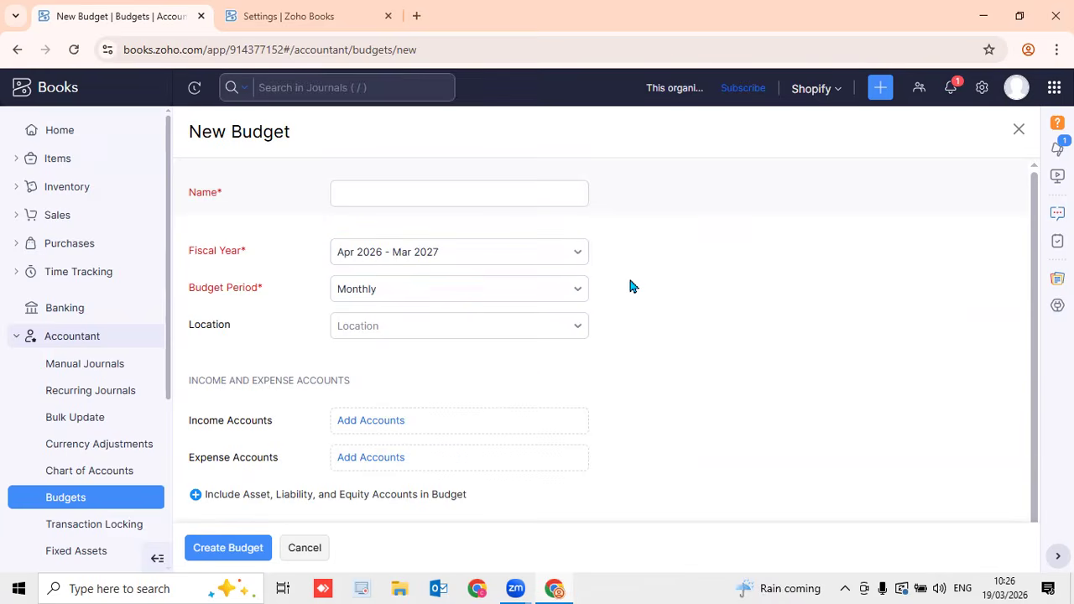
{"action": "scroll", "coordinate": [629, 276], "scroll_direction": "down", "scroll_amount": 1}
Include every income account in the new Monthly budget
{"action": "left_click", "coordinate": [391, 400]}
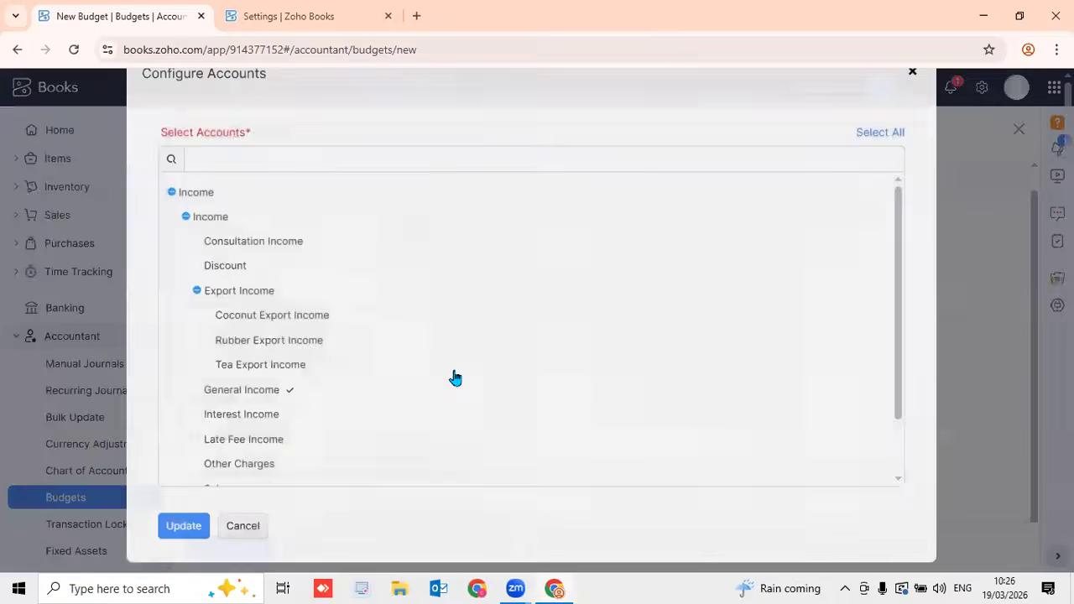
{"action": "left_click", "coordinate": [881, 150]}
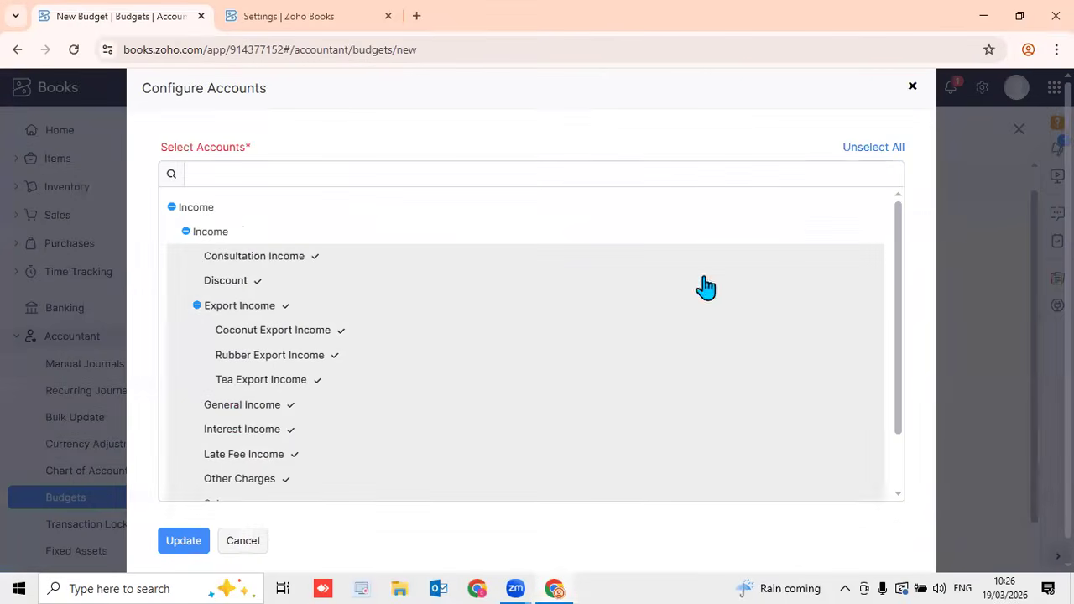
{"action": "left_click", "coordinate": [184, 544]}
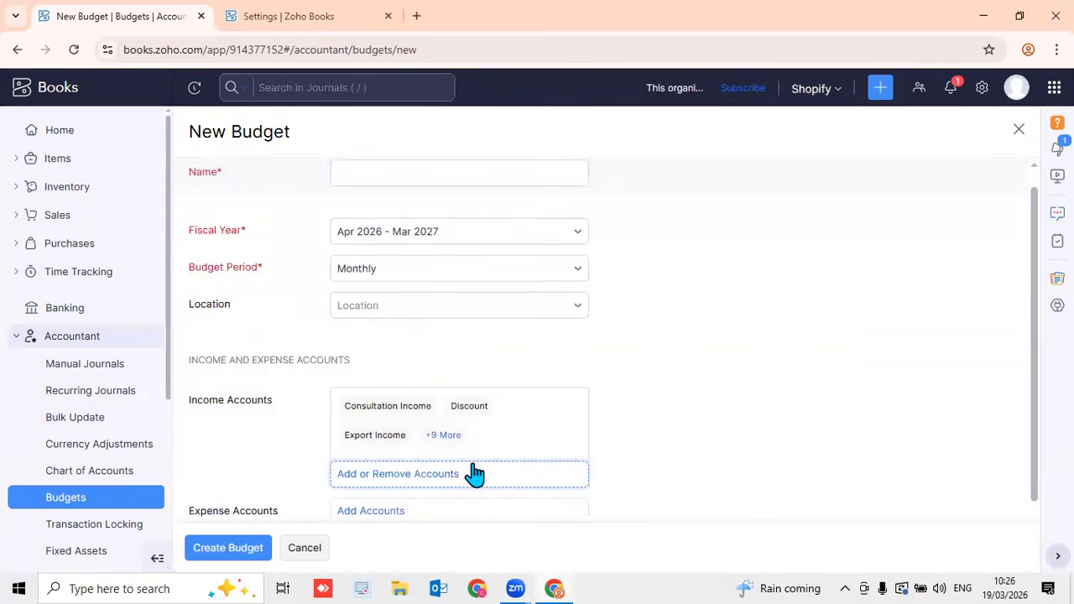
{"action": "scroll", "coordinate": [551, 461], "scroll_direction": "down", "scroll_amount": 2}
Include every expense account in the new Monthly budget
{"action": "left_click", "coordinate": [377, 444]}
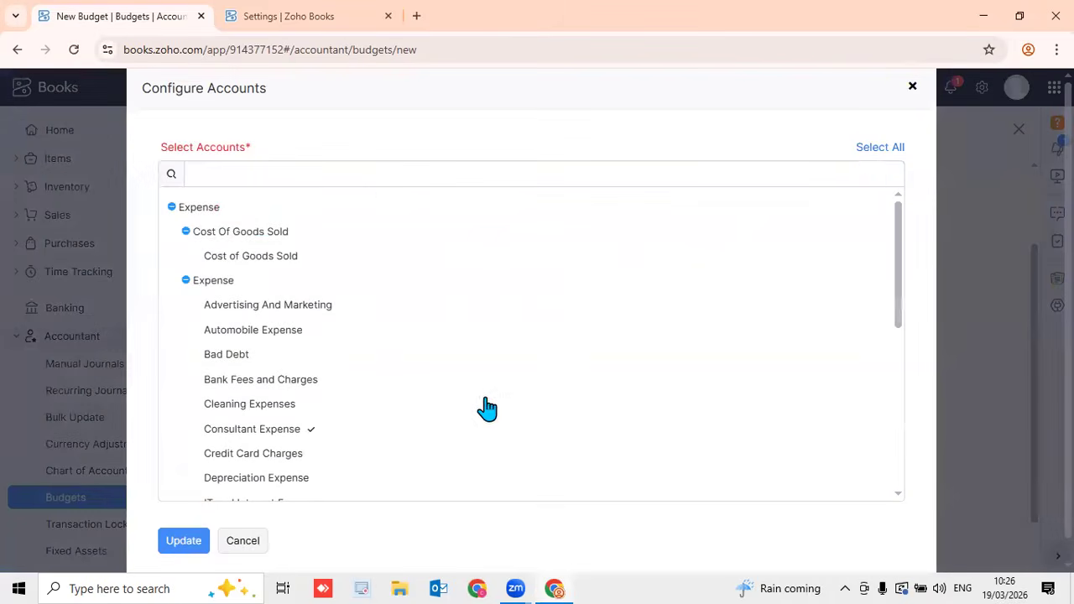
{"action": "left_click", "coordinate": [869, 148]}
{"action": "scroll", "coordinate": [626, 351], "scroll_direction": "down", "scroll_amount": 10}
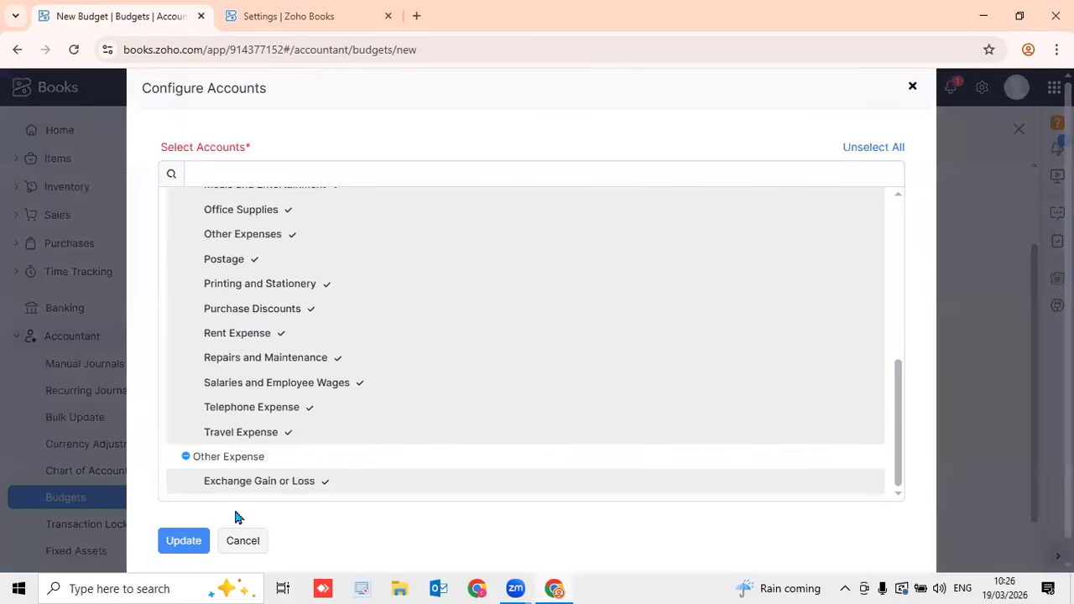
{"action": "left_click", "coordinate": [182, 540]}
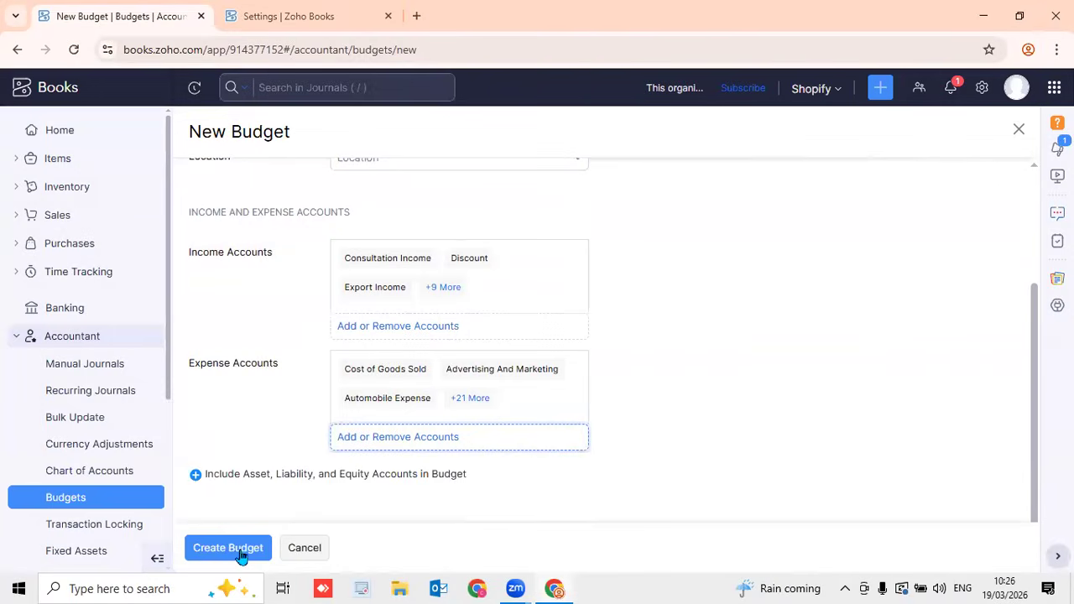
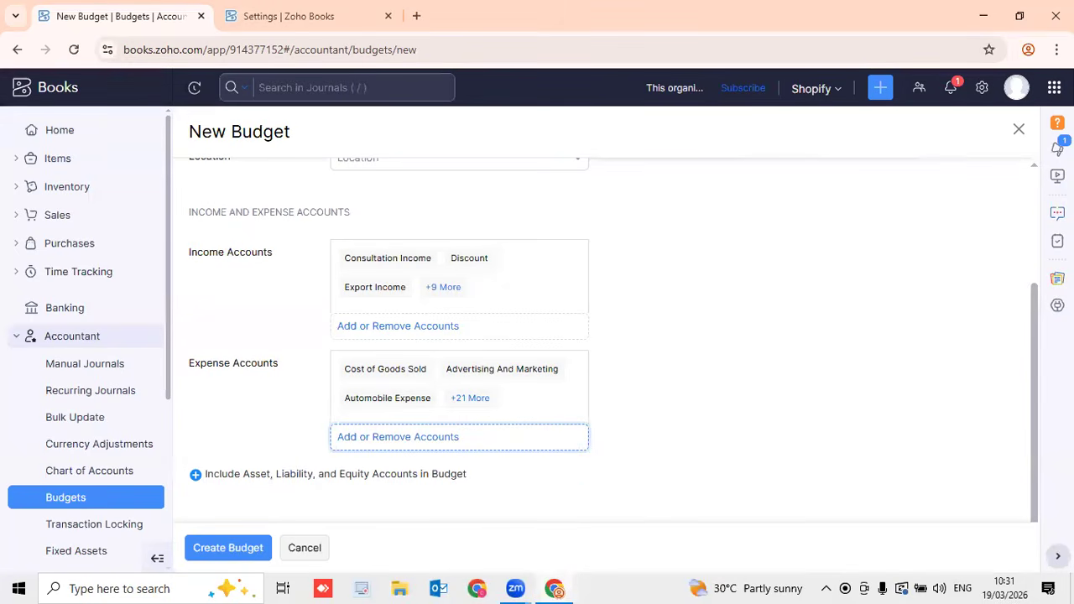
Discard the unsaved Monthly budget so only the 2026/26 Yearly budget remains listed
{"action": "left_click", "coordinate": [1017, 130]}
{"action": "left_click", "coordinate": [545, 179]}
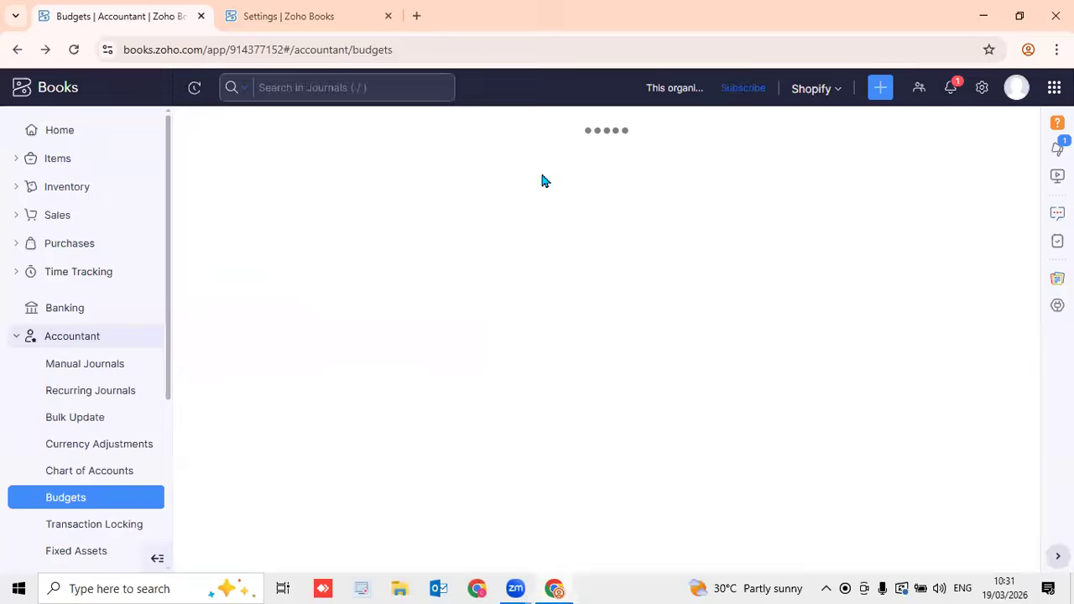
{"action": "scroll", "coordinate": [112, 353], "scroll_direction": "down", "scroll_amount": 3}
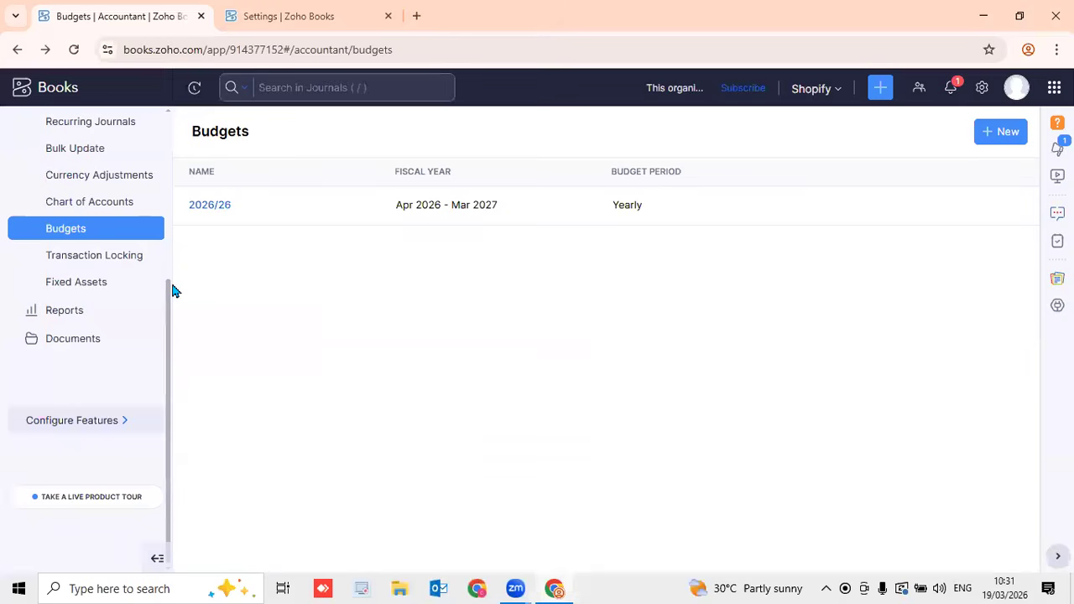
Go to Accountant > Fixed Assets and start a new asset numbered FA-00001
{"action": "left_click", "coordinate": [98, 289]}
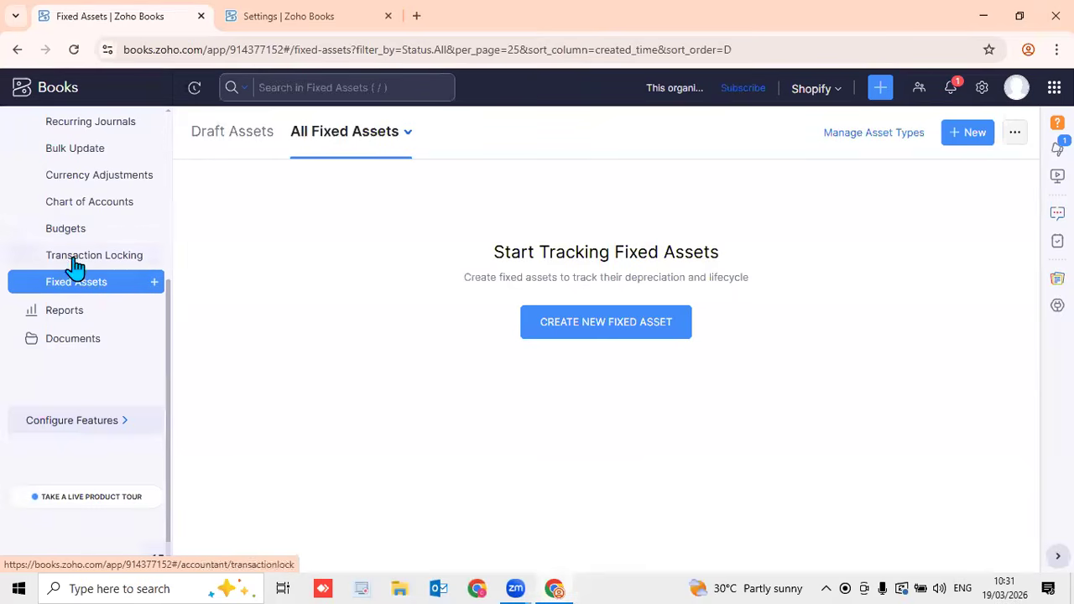
{"action": "scroll", "coordinate": [89, 298], "scroll_direction": "up", "scroll_amount": 3}
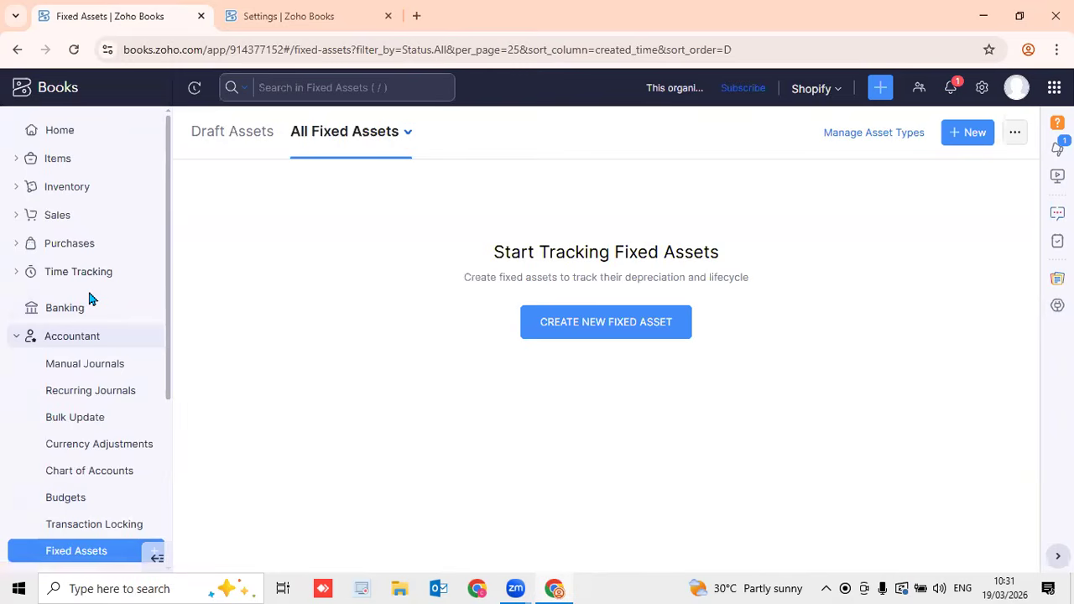
{"action": "scroll", "coordinate": [89, 294], "scroll_direction": "down", "scroll_amount": 3}
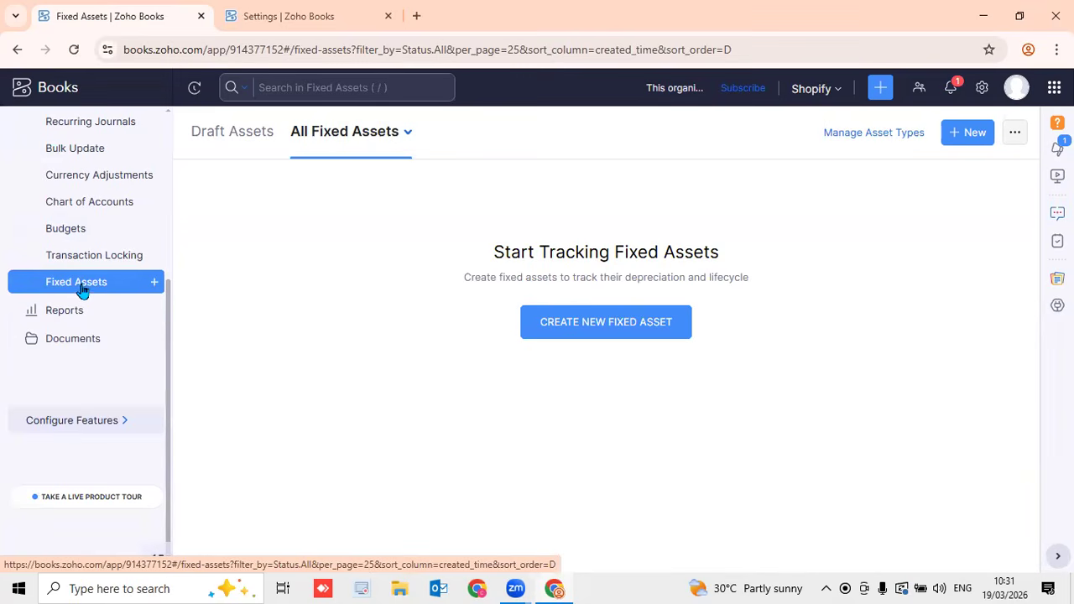
{"action": "left_click_drag", "start_coordinate": [168, 355], "coordinate": [172, 308]}
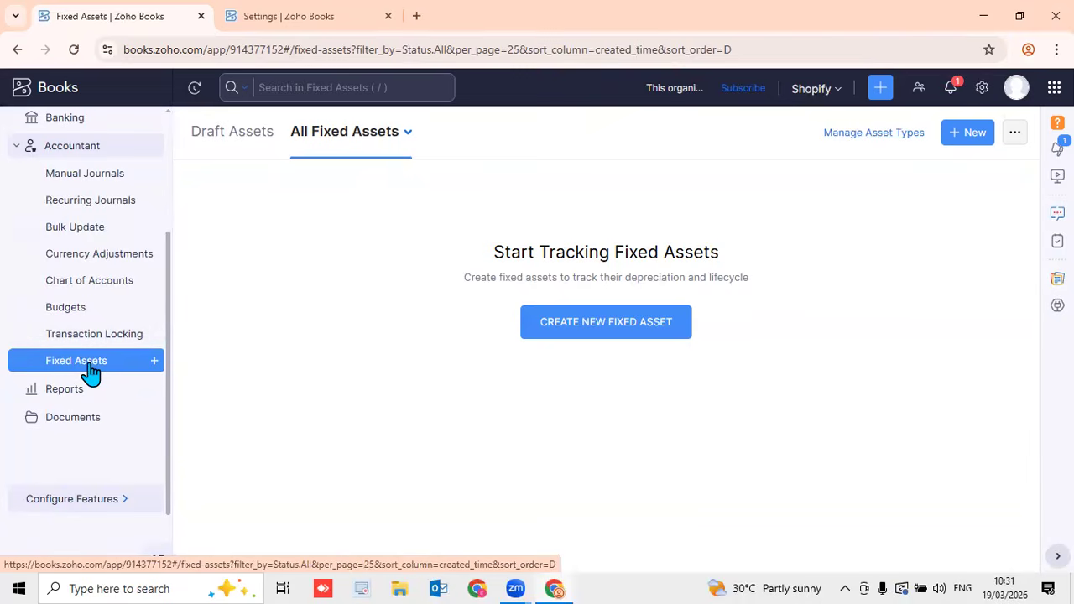
{"action": "left_click", "coordinate": [960, 145]}
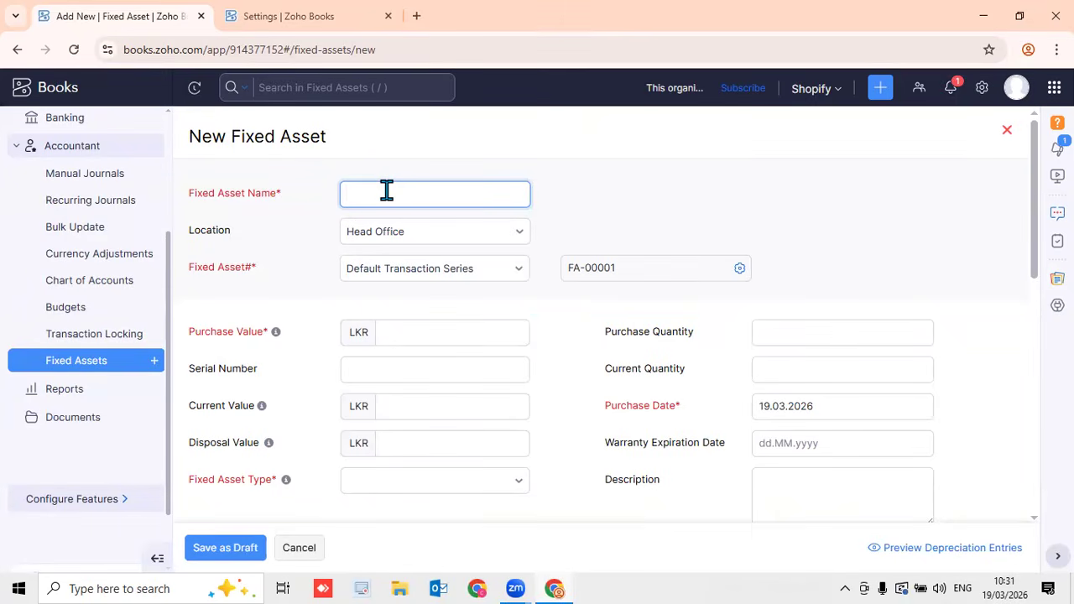
Name the asset Chair at Head Office, Default Transaction Series, value 10000, quantities 1 and 11
{"action": "type", "text": "Chair"}
{"action": "left_click", "coordinate": [462, 235]}
{"action": "left_click", "coordinate": [606, 220]}
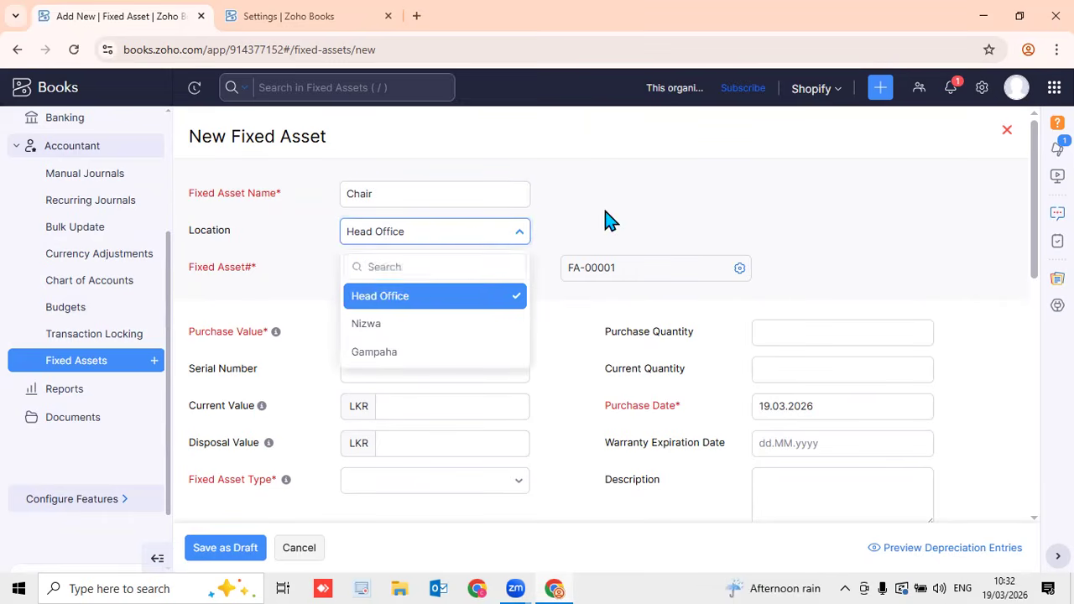
{"action": "left_click", "coordinate": [396, 280]}
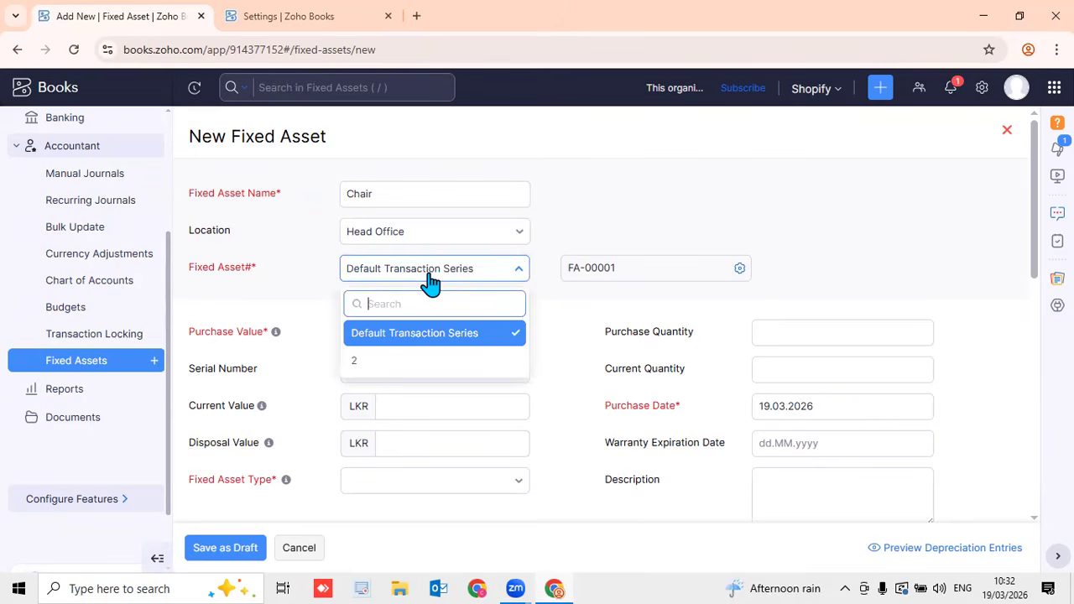
{"action": "left_click", "coordinate": [547, 227]}
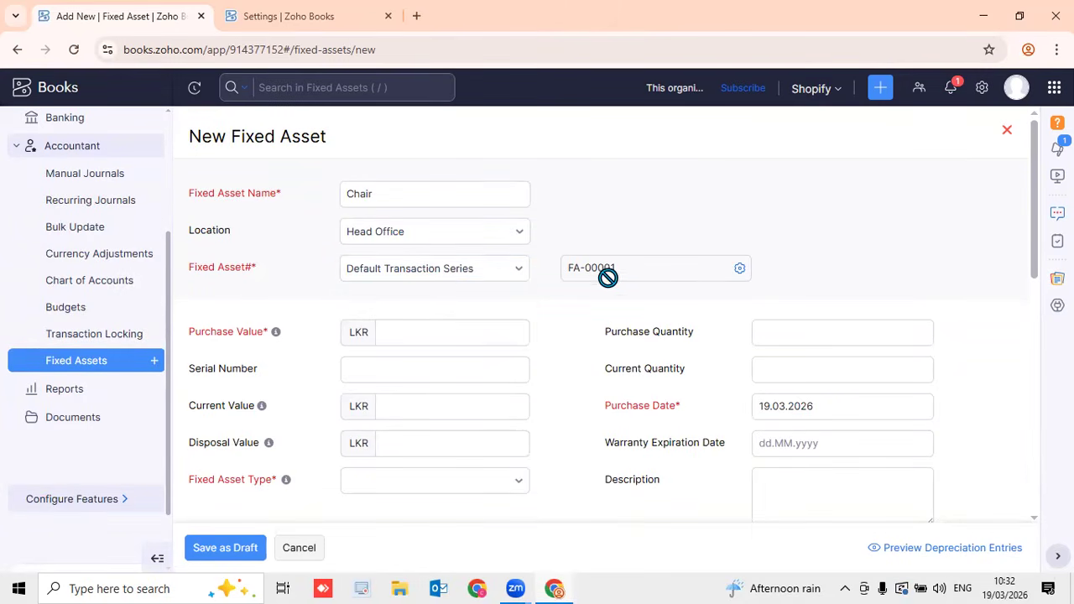
{"action": "left_click", "coordinate": [457, 327]}
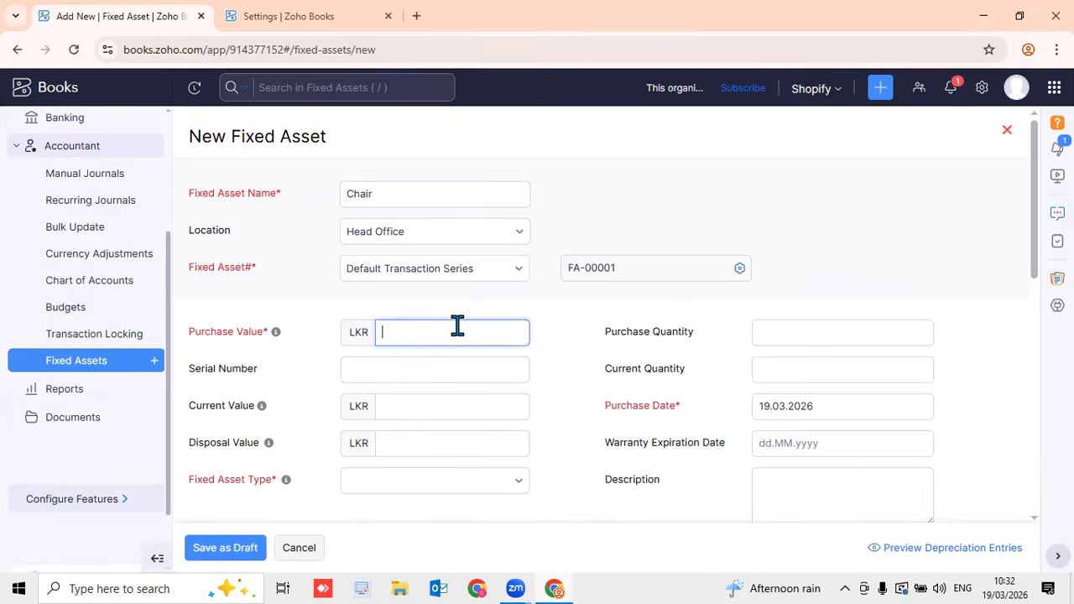
{"action": "type", "text": "10000"}
{"action": "left_click", "coordinate": [769, 329]}
{"action": "type", "text": "1"}
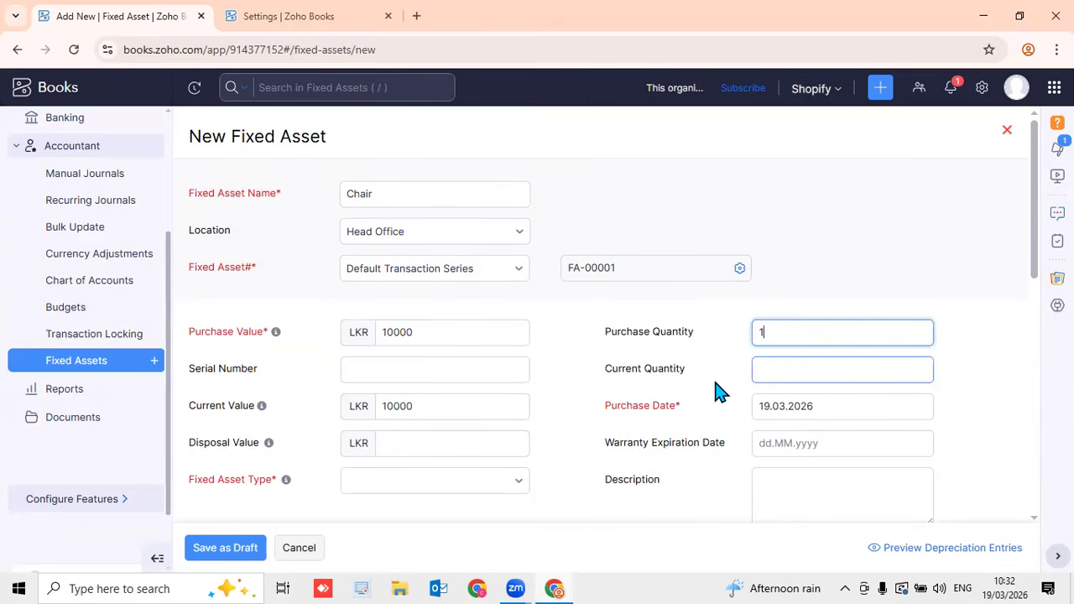
{"action": "left_click", "coordinate": [770, 371]}
{"action": "type", "text": "11"}
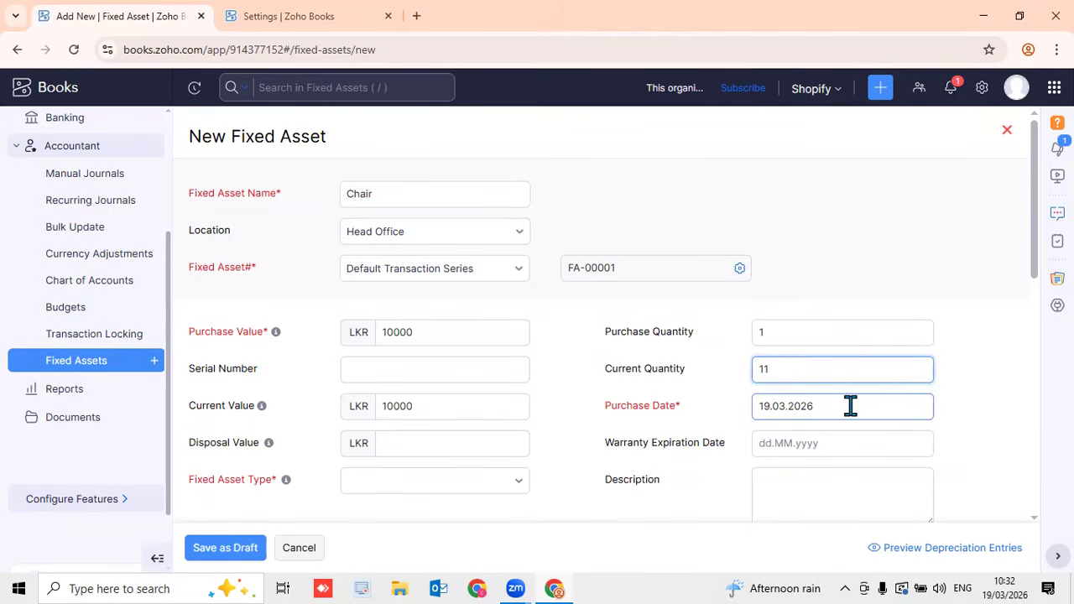
Set the Chair warranty expiration date to 19.09.2026
{"action": "left_click", "coordinate": [852, 451]}
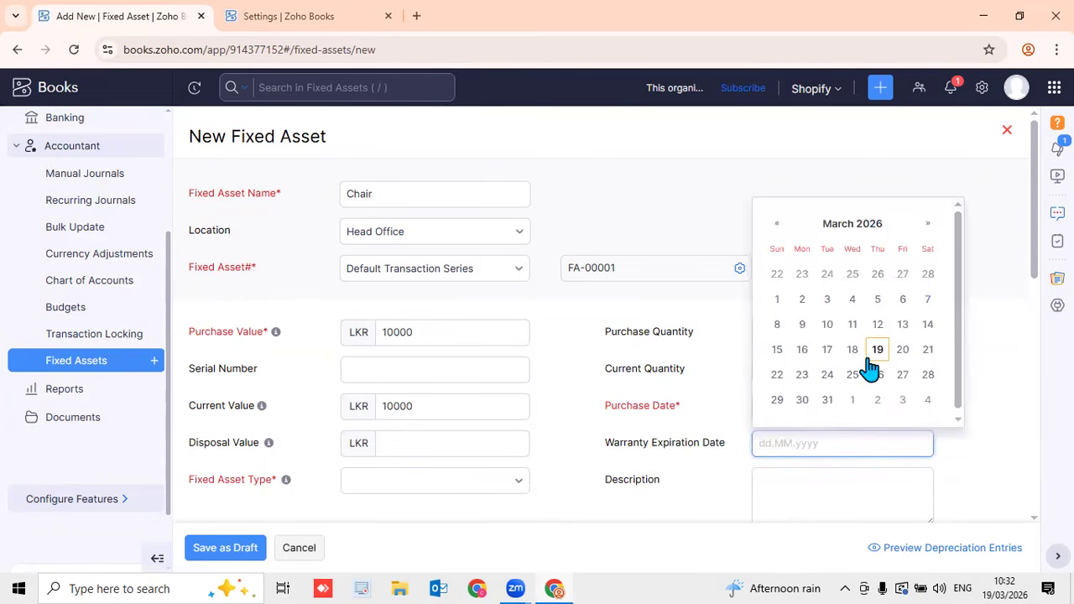
{"action": "scroll", "coordinate": [877, 356], "scroll_direction": "down", "scroll_amount": 1}
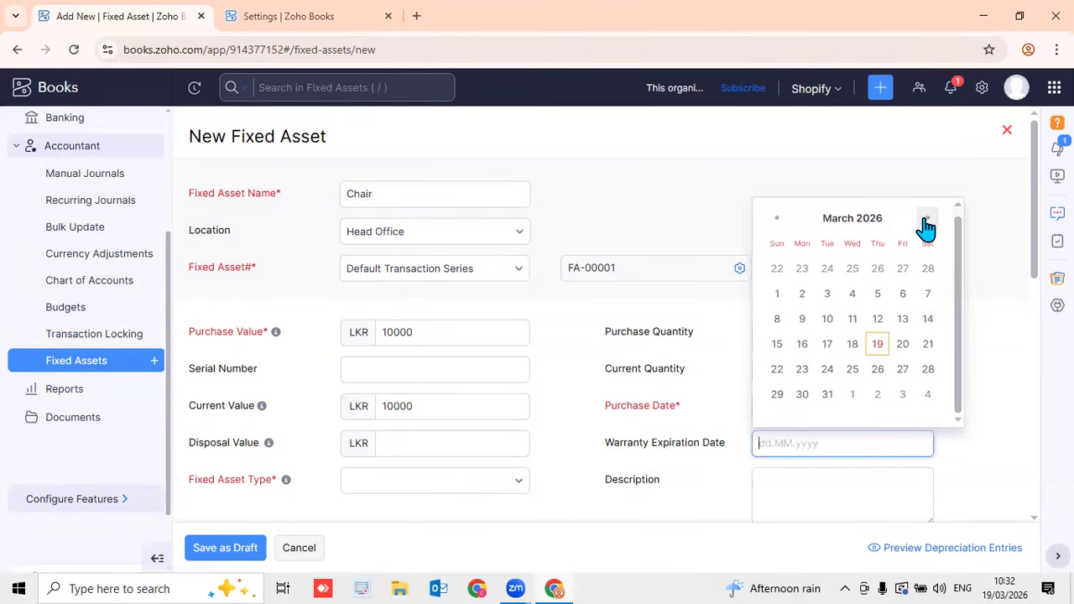
{"action": "left_click", "coordinate": [860, 222]}
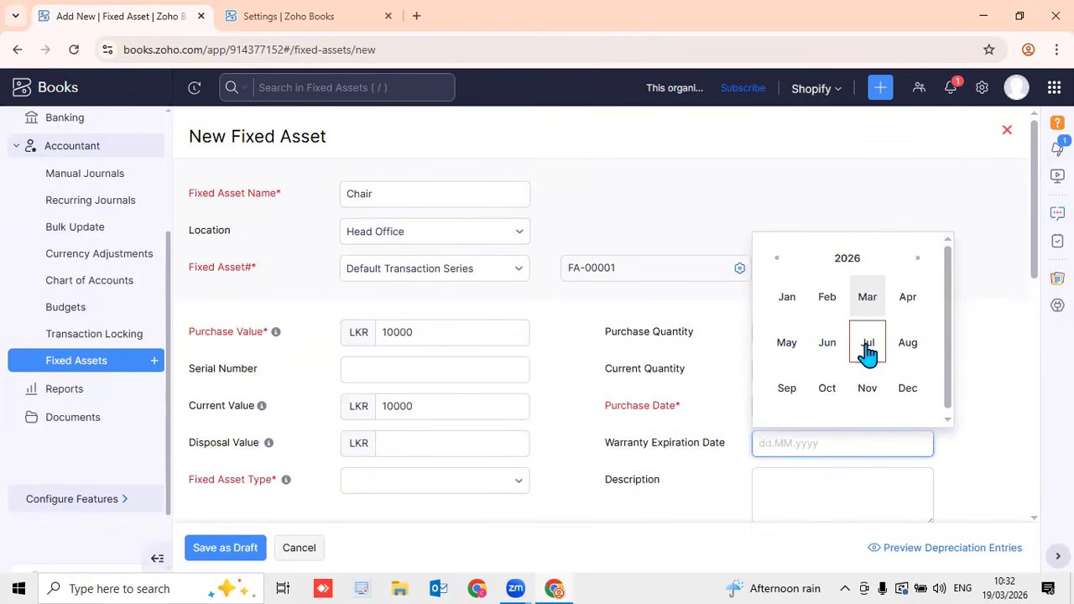
{"action": "left_click", "coordinate": [787, 386]}
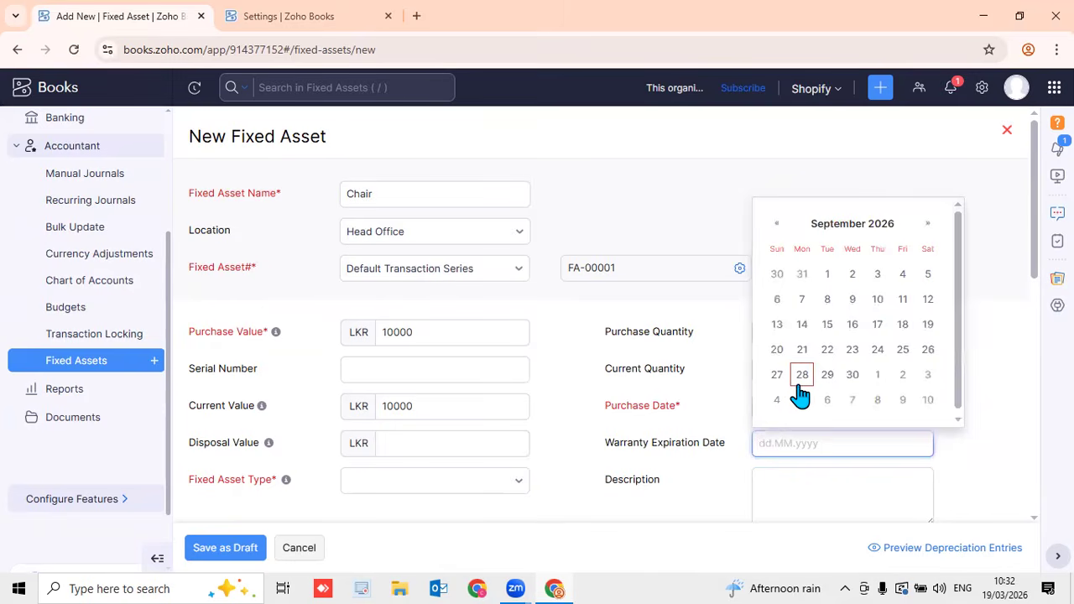
{"action": "left_click", "coordinate": [927, 326]}
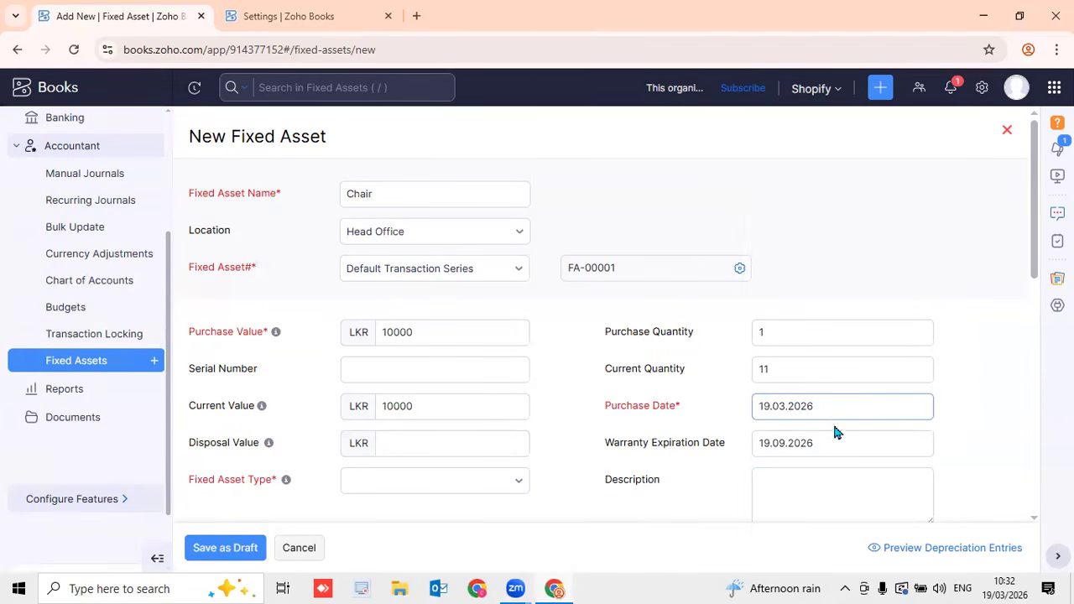
{"action": "scroll", "coordinate": [646, 378], "scroll_direction": "down", "scroll_amount": 2}
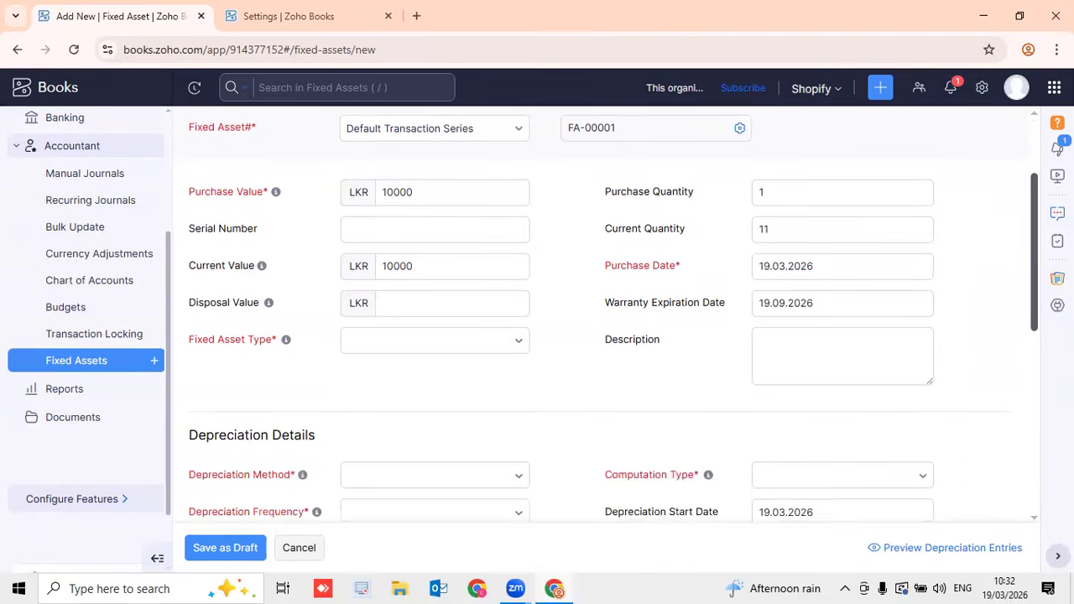
Start a new fixed asset type named Furniture
{"action": "left_click", "coordinate": [482, 346]}
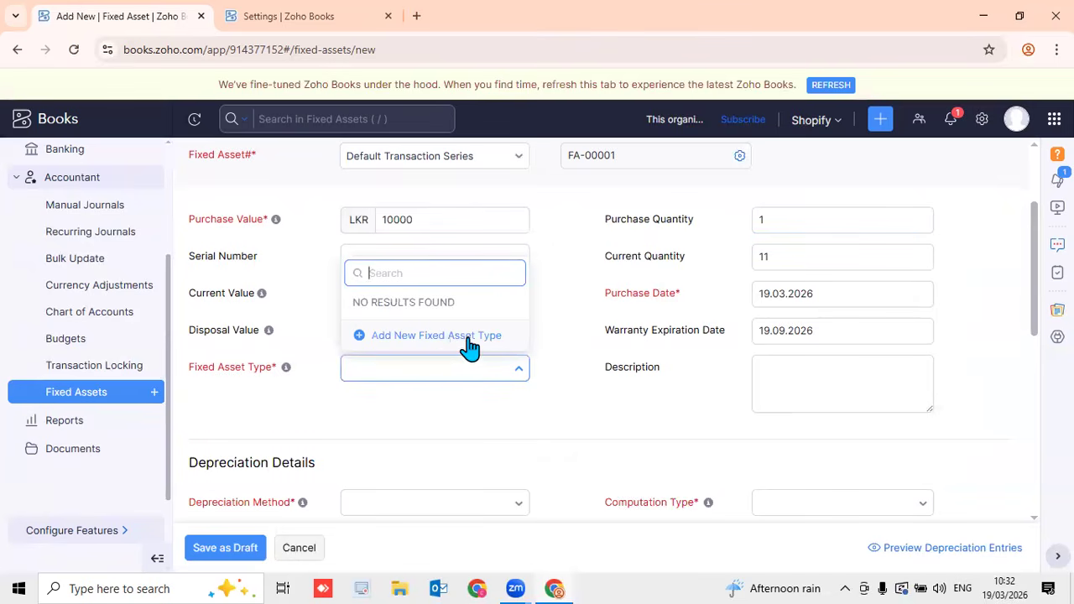
{"action": "left_click", "coordinate": [424, 340]}
{"action": "left_click", "coordinate": [401, 158]}
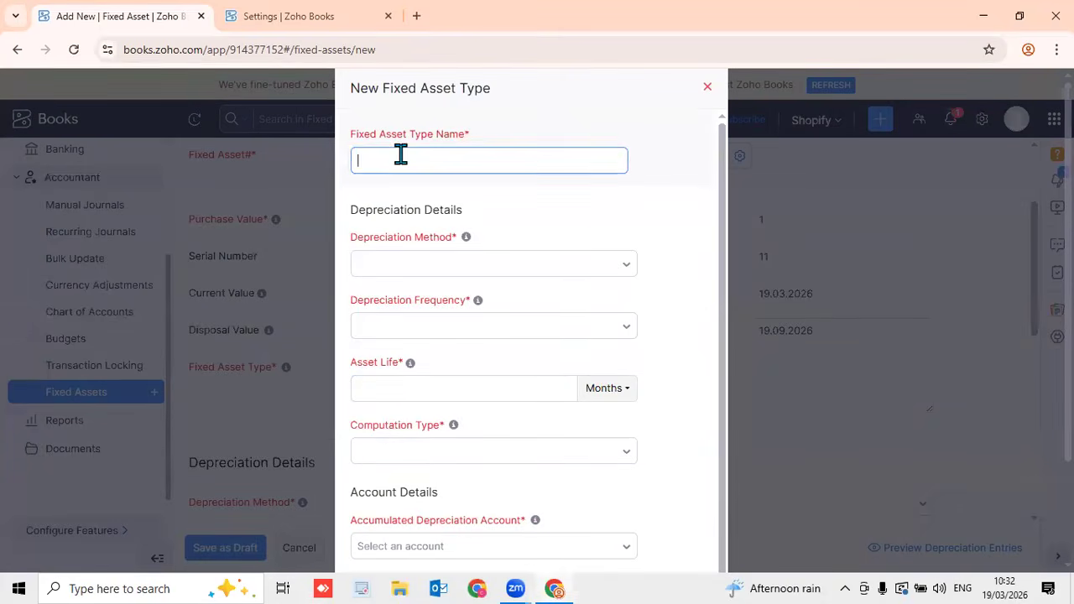
{"action": "type", "text": "F"}
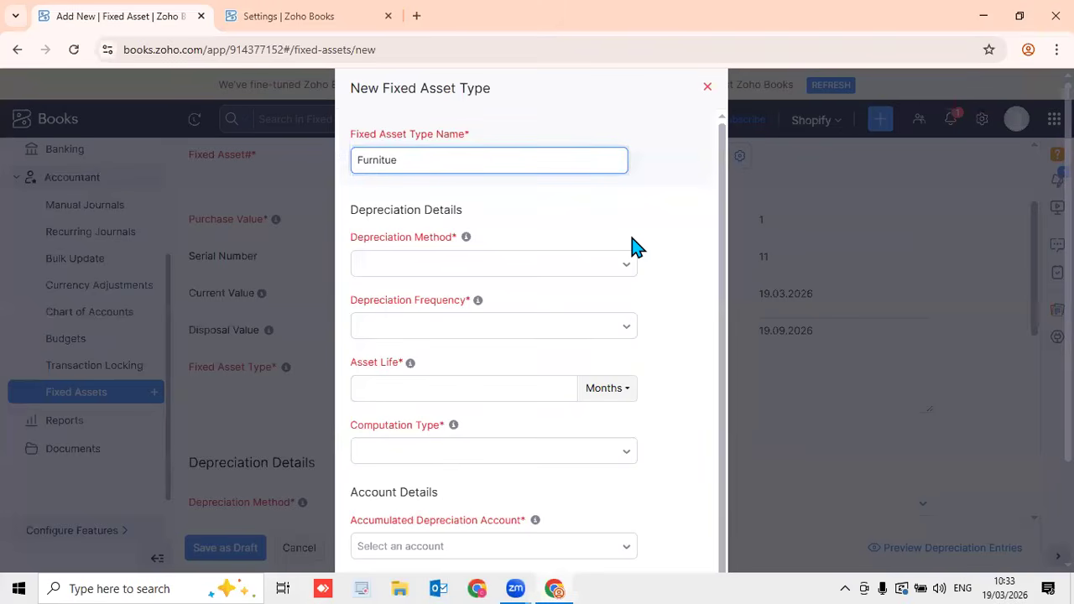
{"action": "type", "text": "urnitue"}
{"action": "key", "text": "BackSpace"}
{"action": "key", "text": "BackSpace"}
Set Straight Line, Monthly depreciation over 24 months with Non Pro Rata computation
{"action": "left_click", "coordinate": [532, 270]}
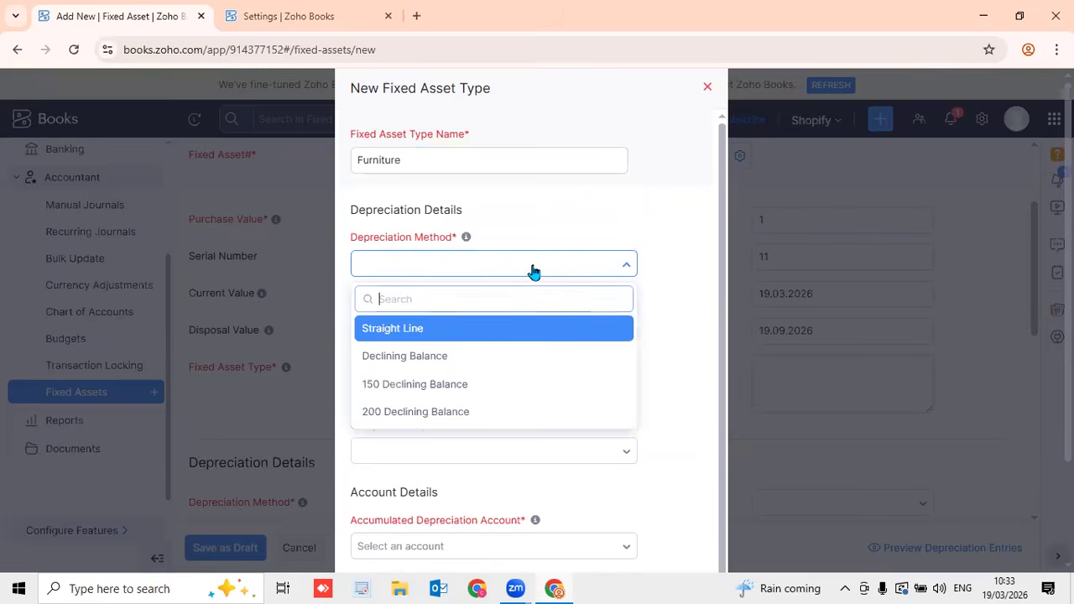
{"action": "left_click", "coordinate": [499, 336]}
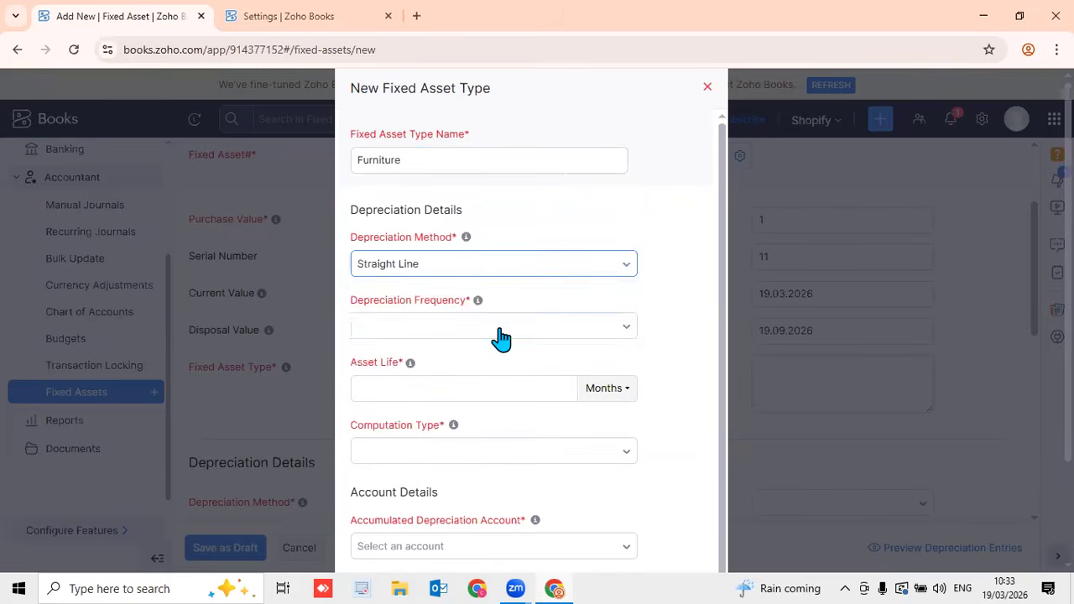
{"action": "left_click", "coordinate": [499, 335]}
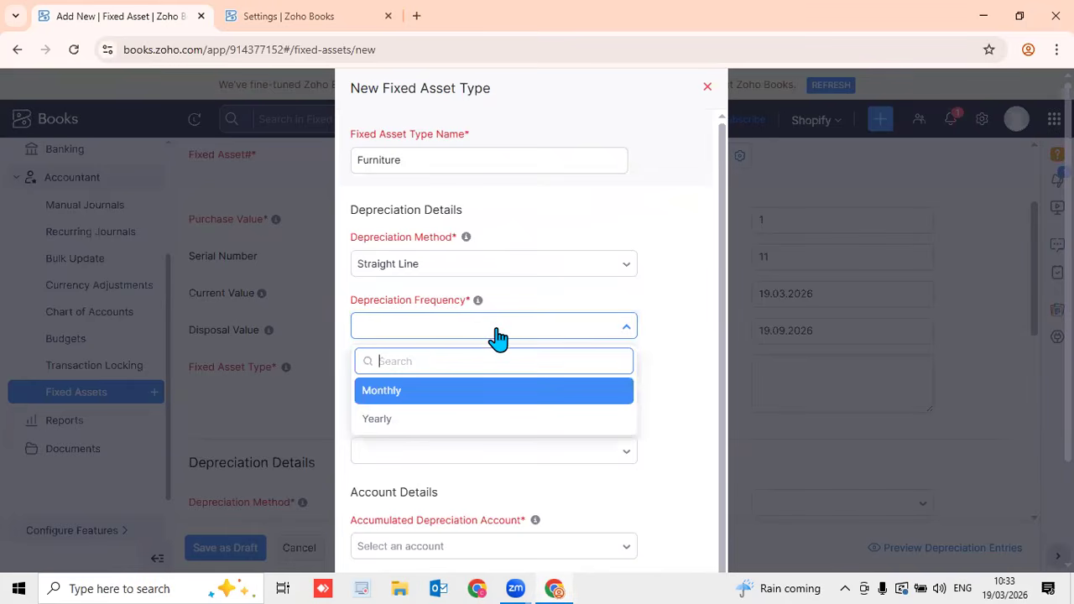
{"action": "left_click", "coordinate": [462, 396]}
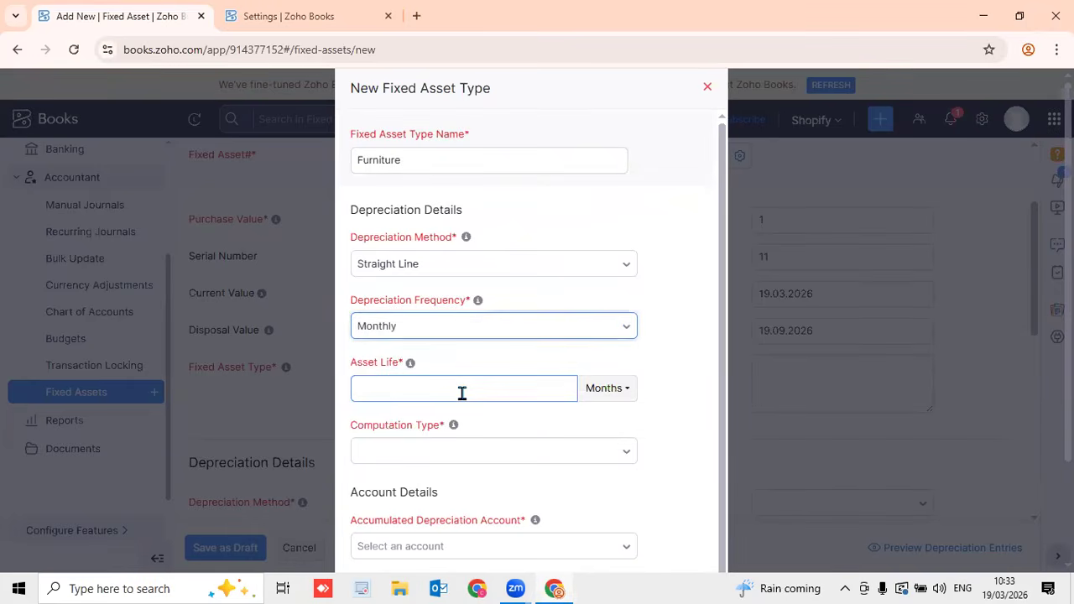
{"action": "left_click", "coordinate": [461, 391]}
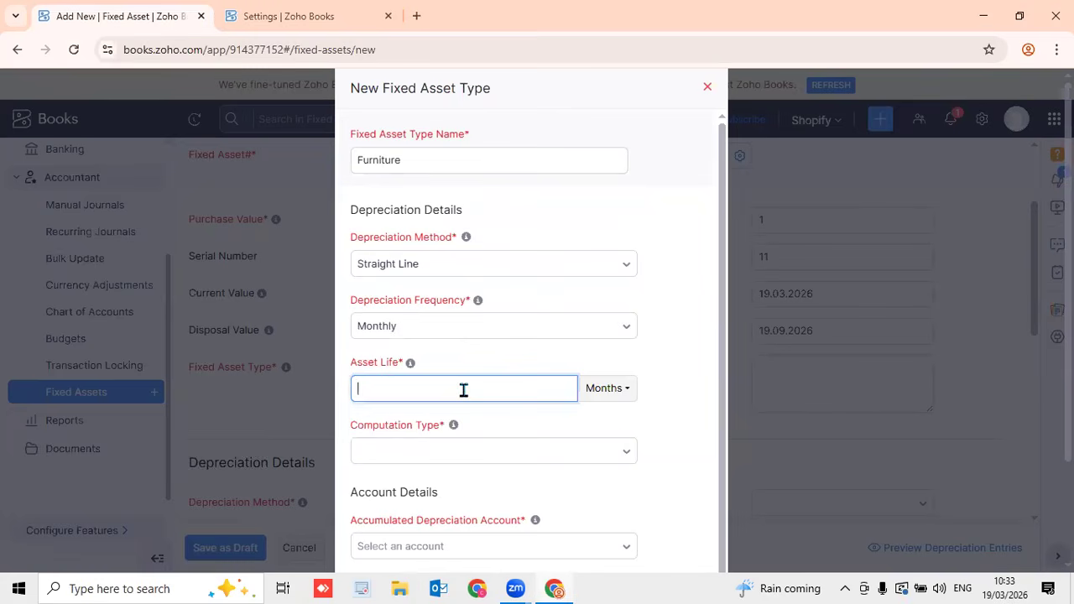
{"action": "left_click", "coordinate": [625, 392]}
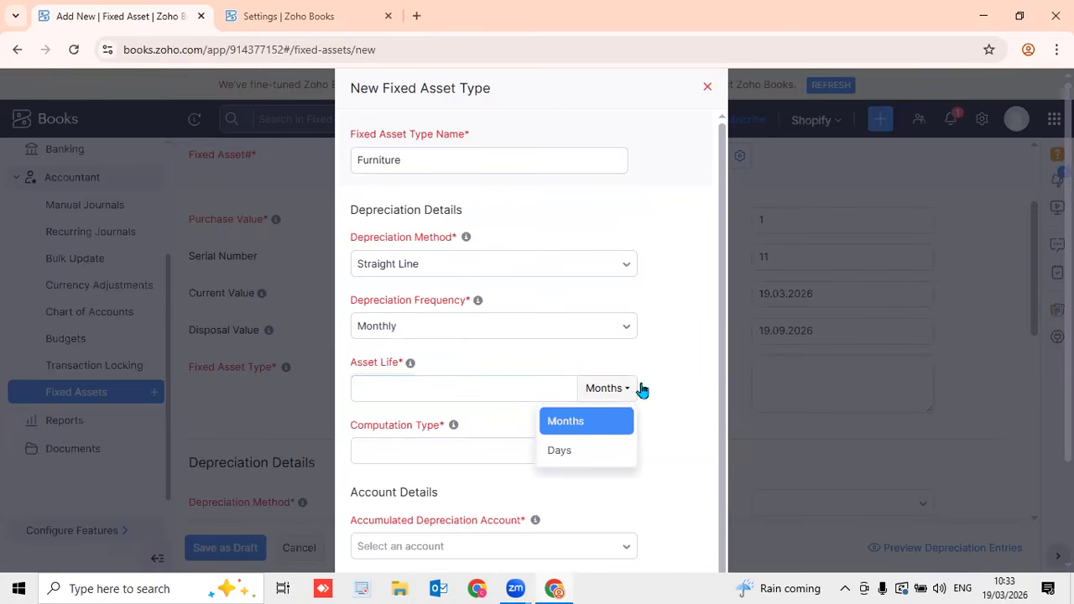
{"action": "left_click", "coordinate": [480, 391]}
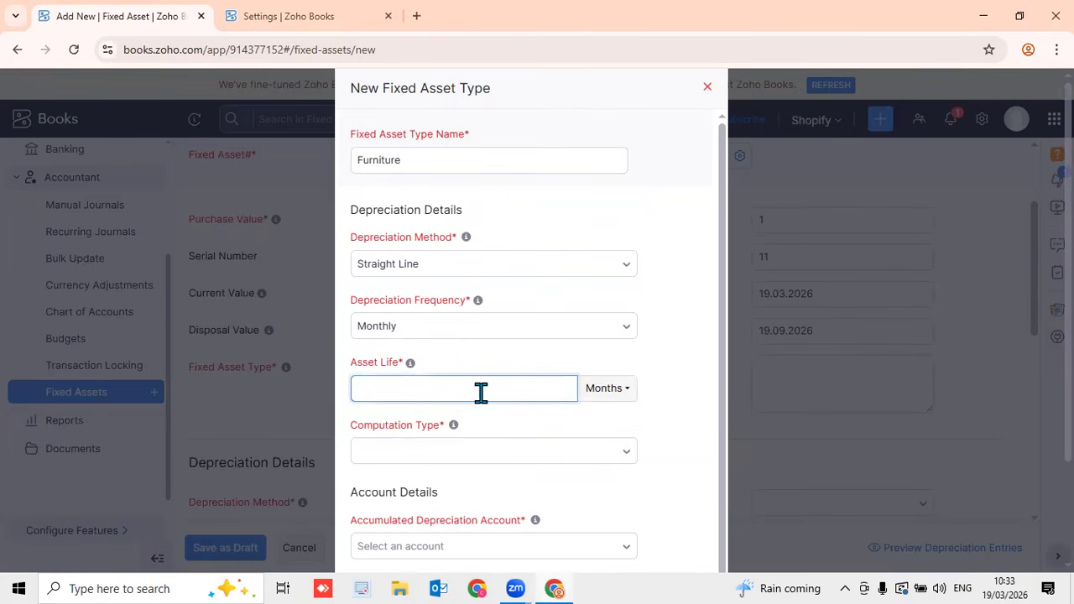
{"action": "left_click", "coordinate": [497, 465]}
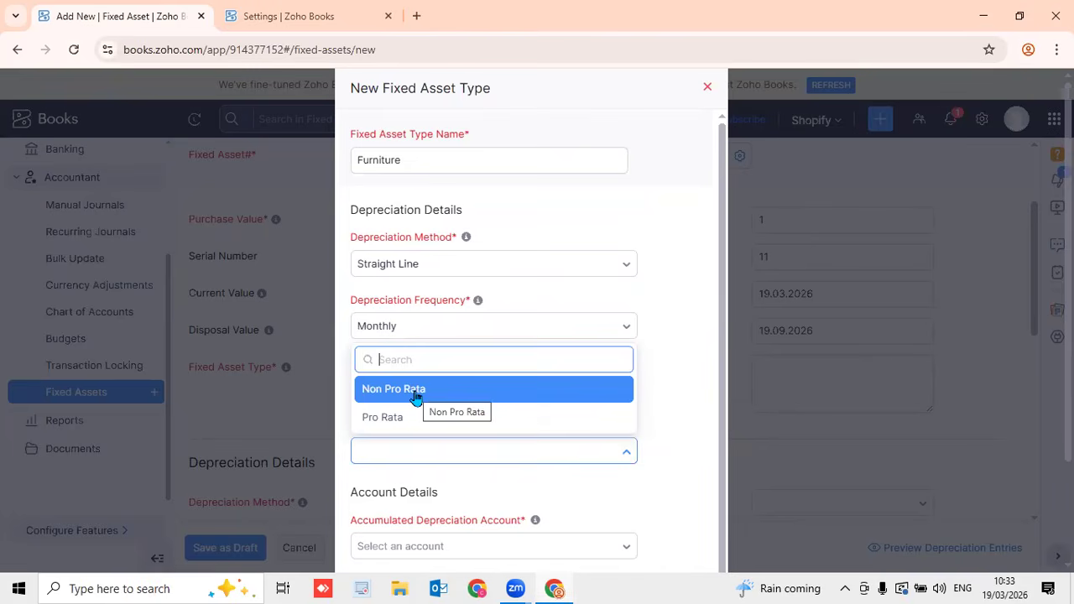
{"action": "left_click", "coordinate": [413, 391]}
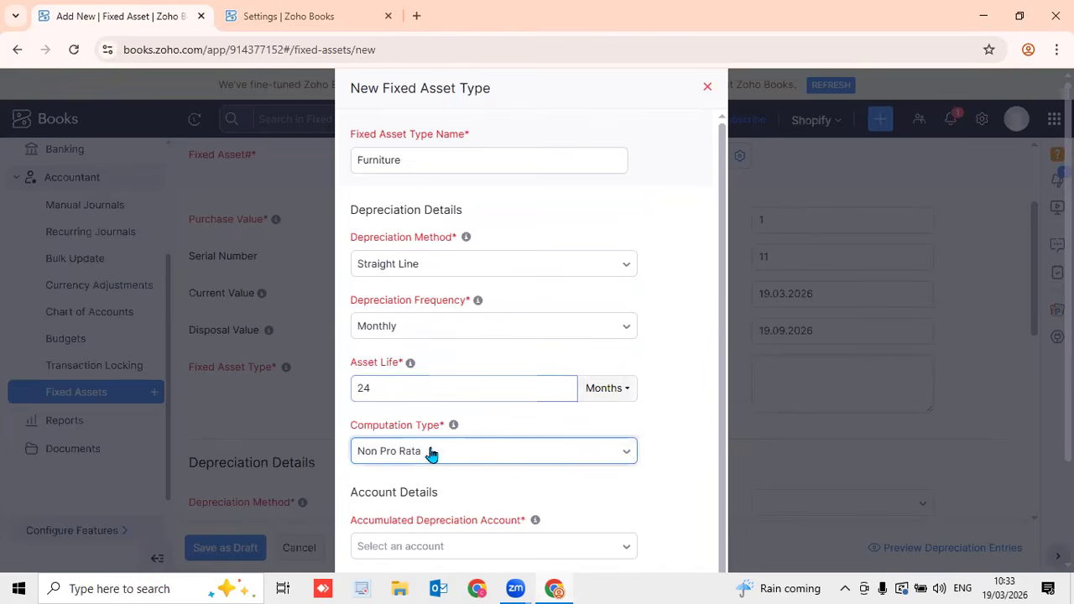
Use Furniture and Equipment as the accumulated depreciation account
{"action": "scroll", "coordinate": [480, 461], "scroll_direction": "down", "scroll_amount": 1}
{"action": "scroll", "coordinate": [479, 455], "scroll_direction": "down", "scroll_amount": 2}
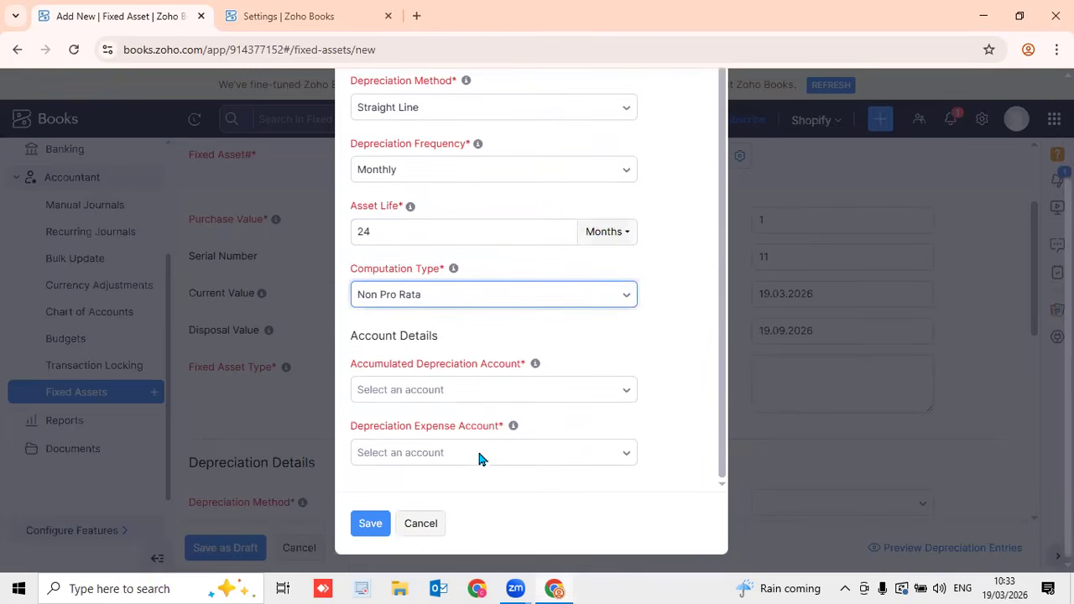
{"action": "left_click", "coordinate": [455, 398]}
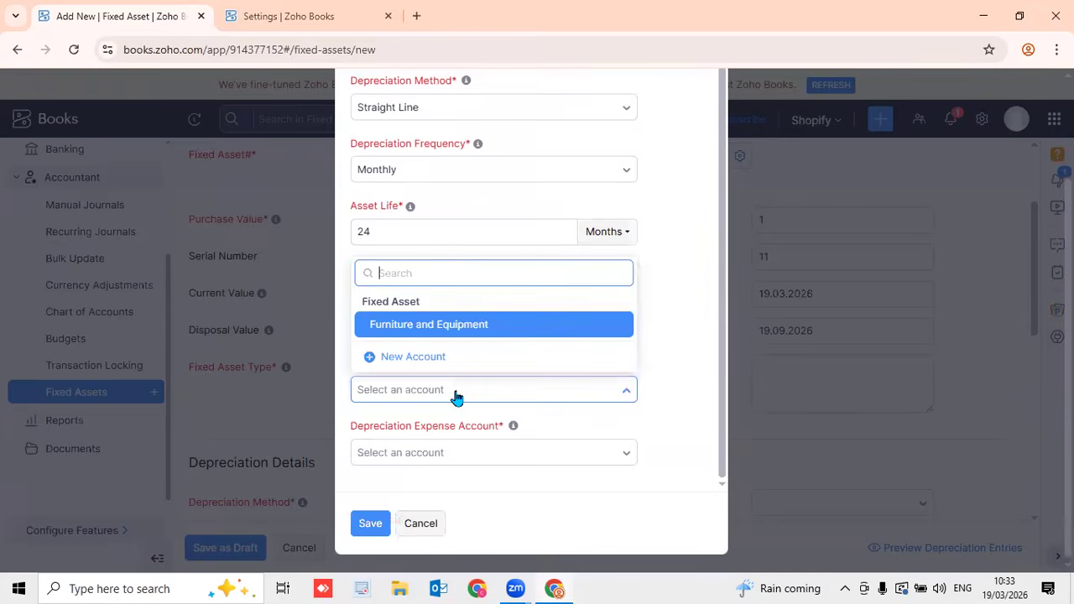
{"action": "left_click", "coordinate": [445, 329]}
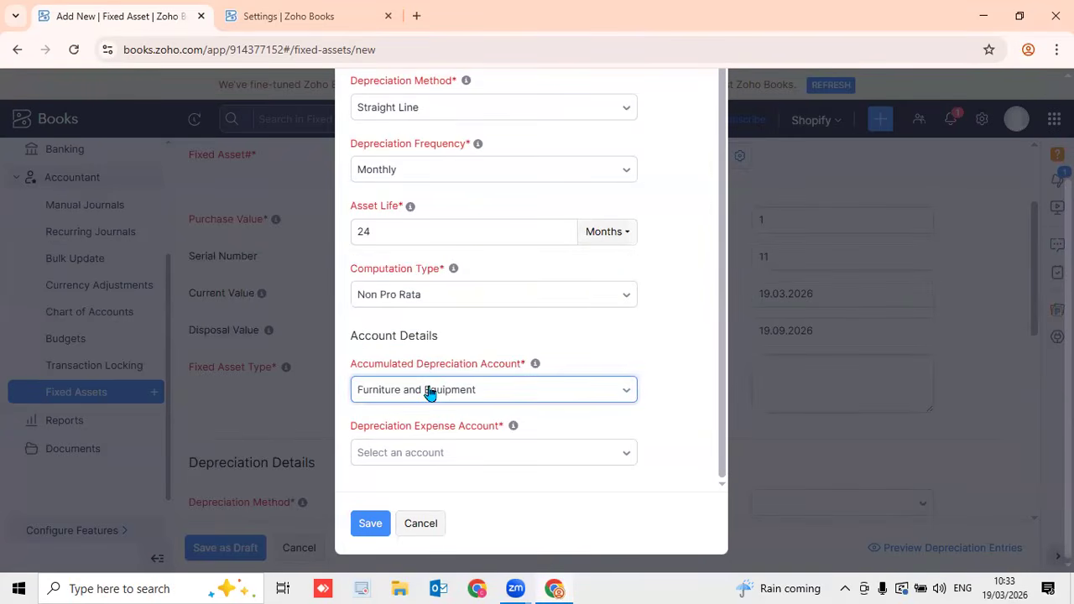
Search the expense account list and abandon creating a new expense account
{"action": "left_click", "coordinate": [440, 453]}
{"action": "scroll", "coordinate": [457, 382], "scroll_direction": "down", "scroll_amount": 1}
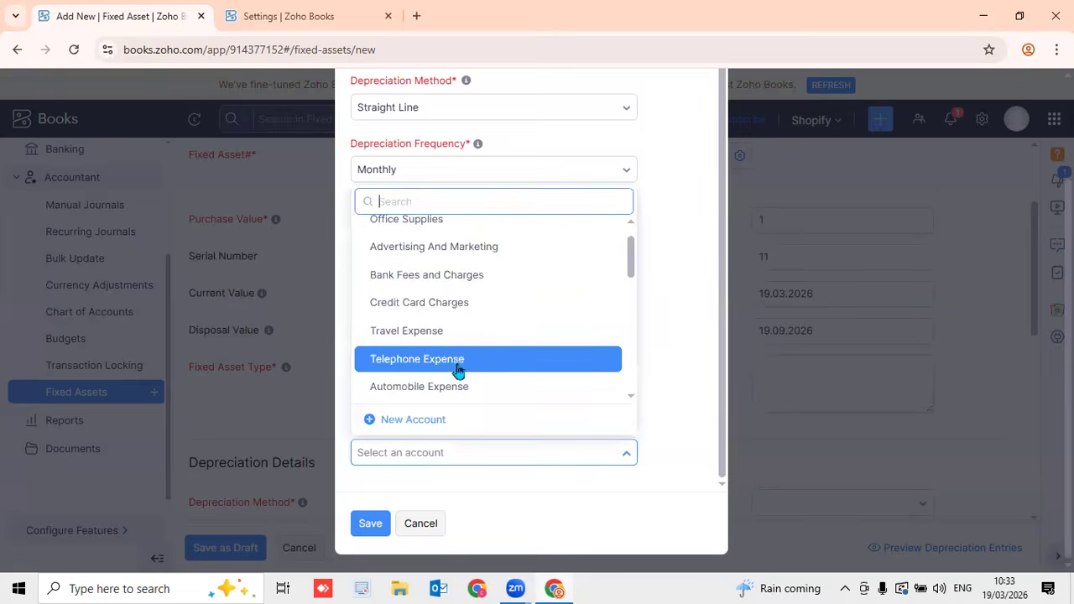
{"action": "type", "text": "fu"}
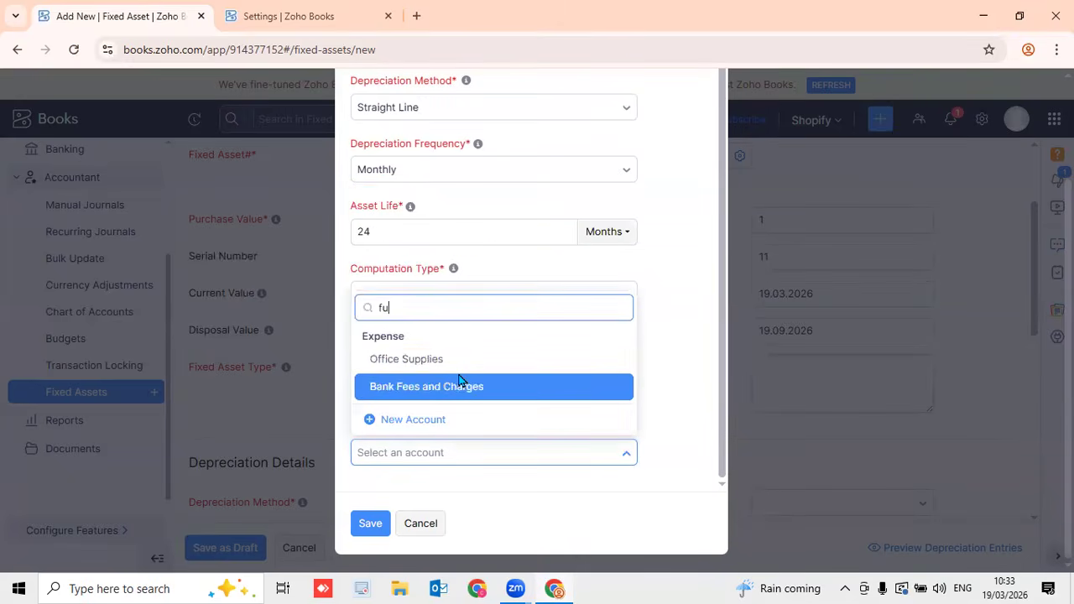
{"action": "key", "text": "BackSpace"}
{"action": "key", "text": "BackSpace"}
{"action": "scroll", "coordinate": [460, 384], "scroll_direction": "down", "scroll_amount": 1}
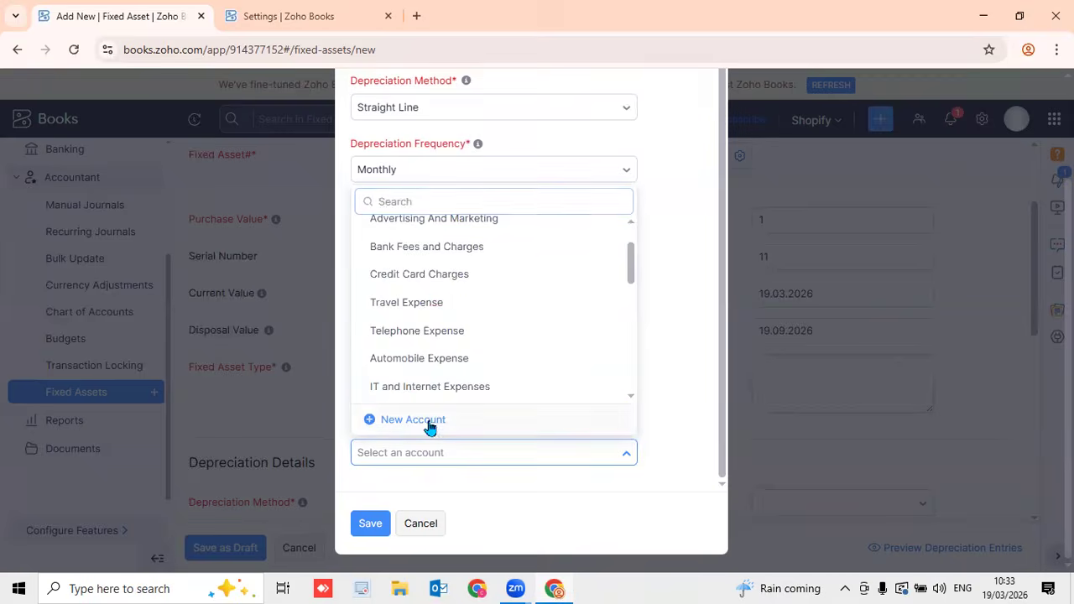
{"action": "left_click", "coordinate": [428, 421]}
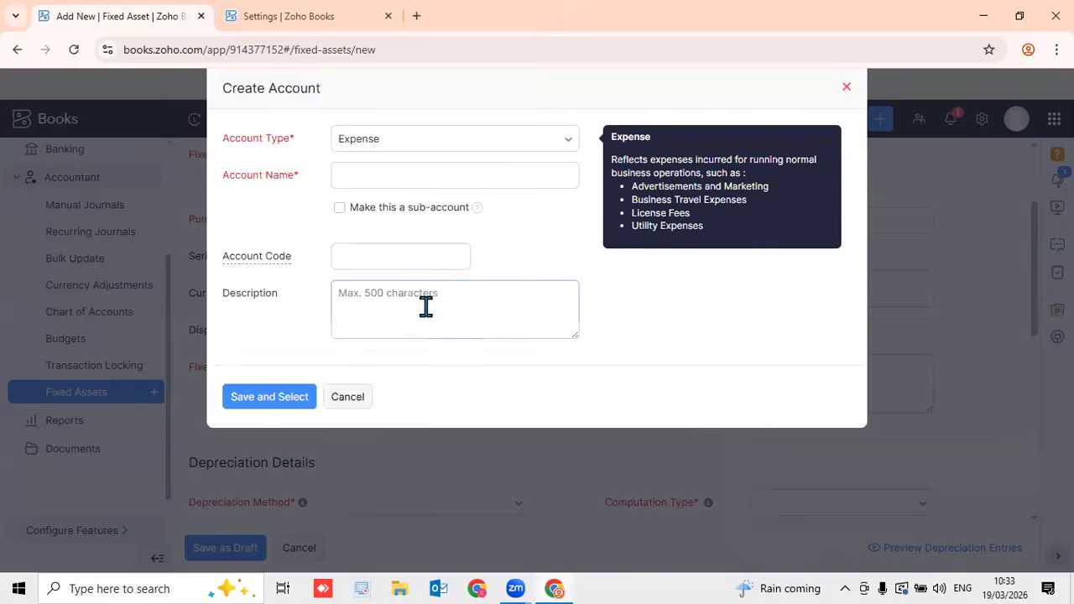
{"action": "left_click", "coordinate": [384, 143]}
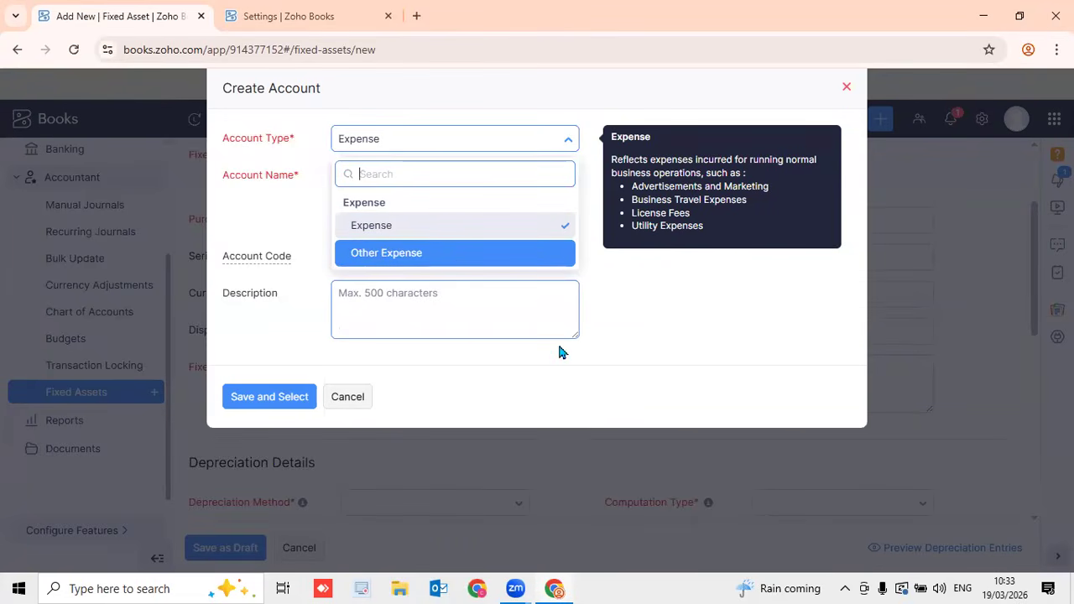
{"action": "left_click", "coordinate": [847, 87]}
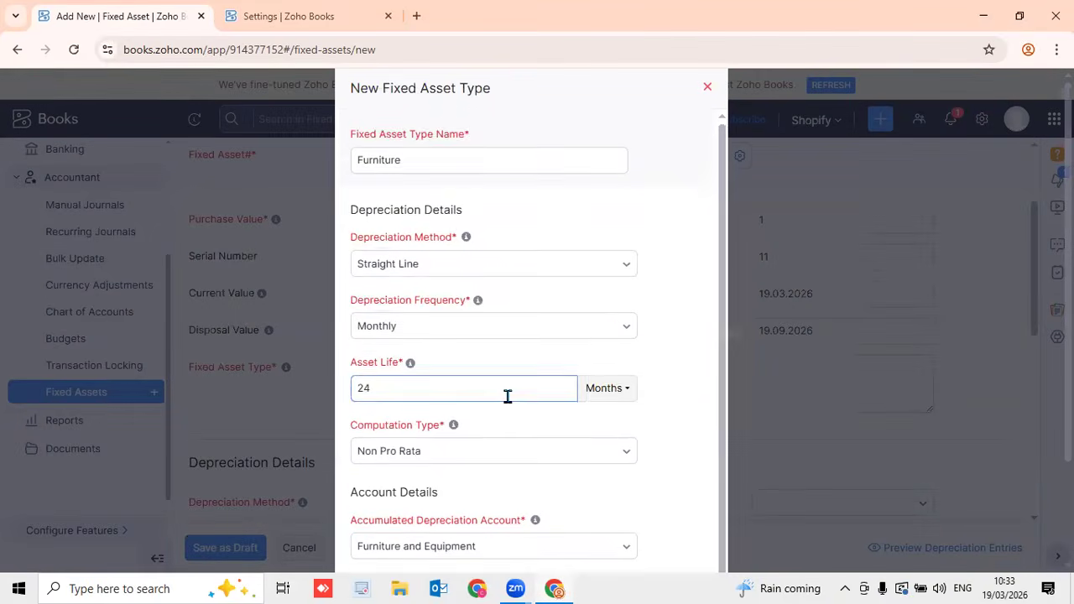
Choose Depreciation Expense as the expense account and save the Furniture type
{"action": "scroll", "coordinate": [492, 468], "scroll_direction": "down", "scroll_amount": 1}
{"action": "scroll", "coordinate": [532, 455], "scroll_direction": "down", "scroll_amount": 3}
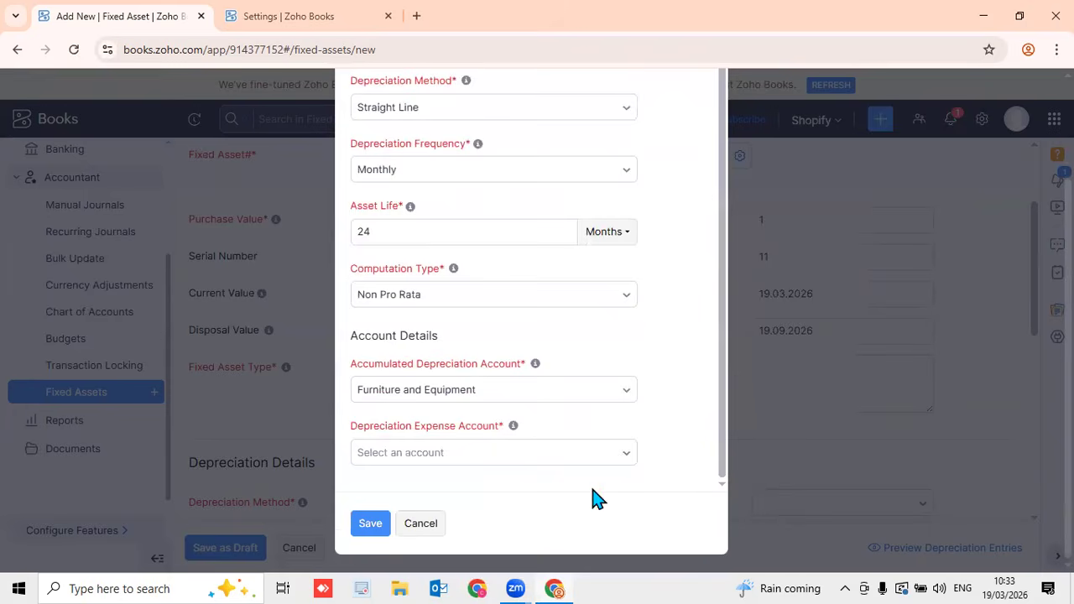
{"action": "left_click", "coordinate": [430, 454]}
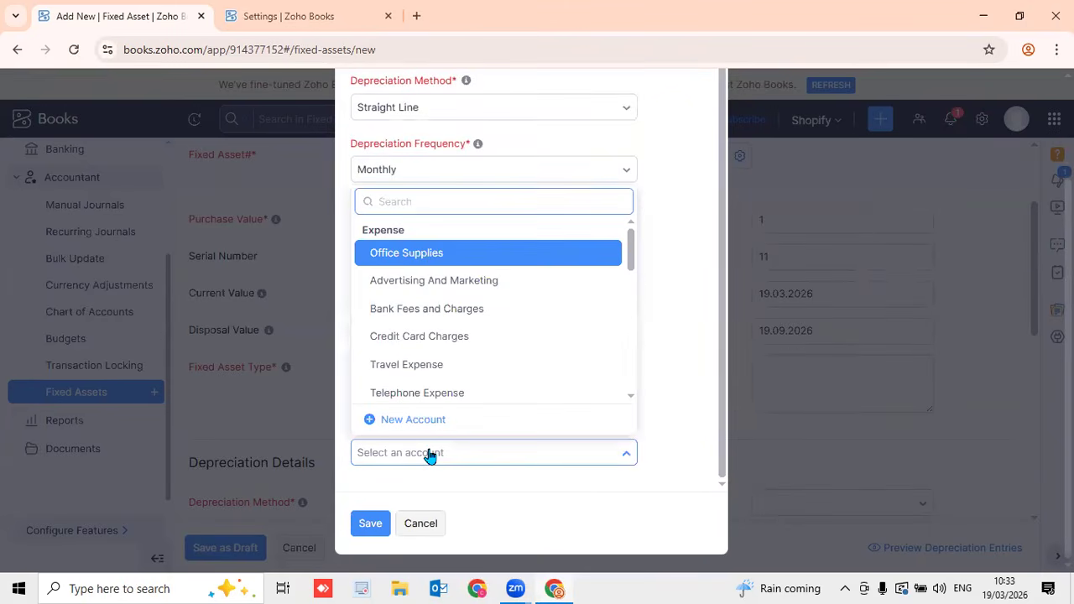
{"action": "type", "text": "d"}
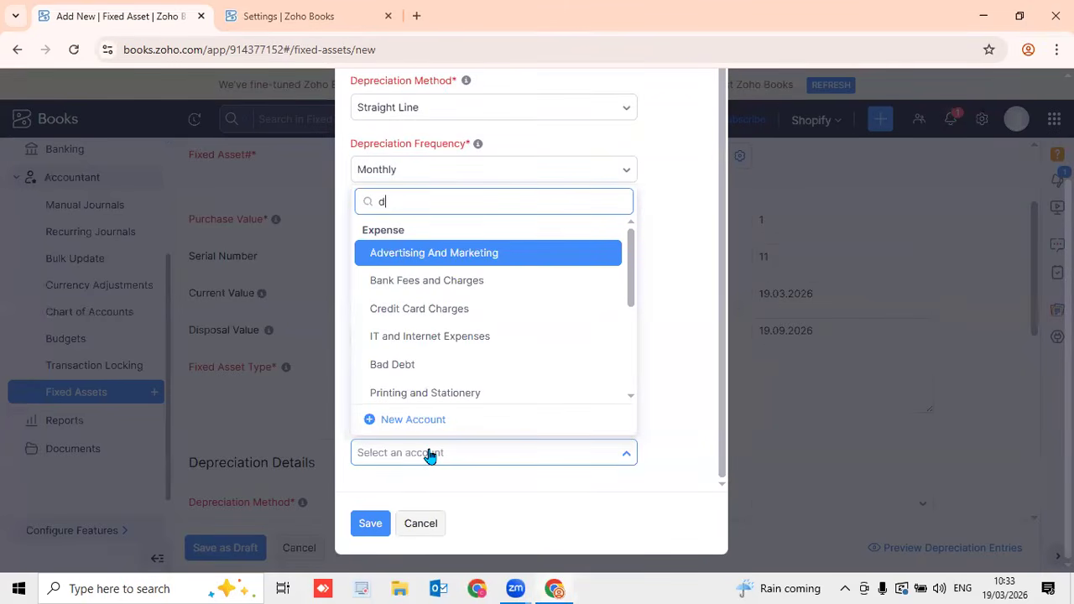
{"action": "type", "text": "e"}
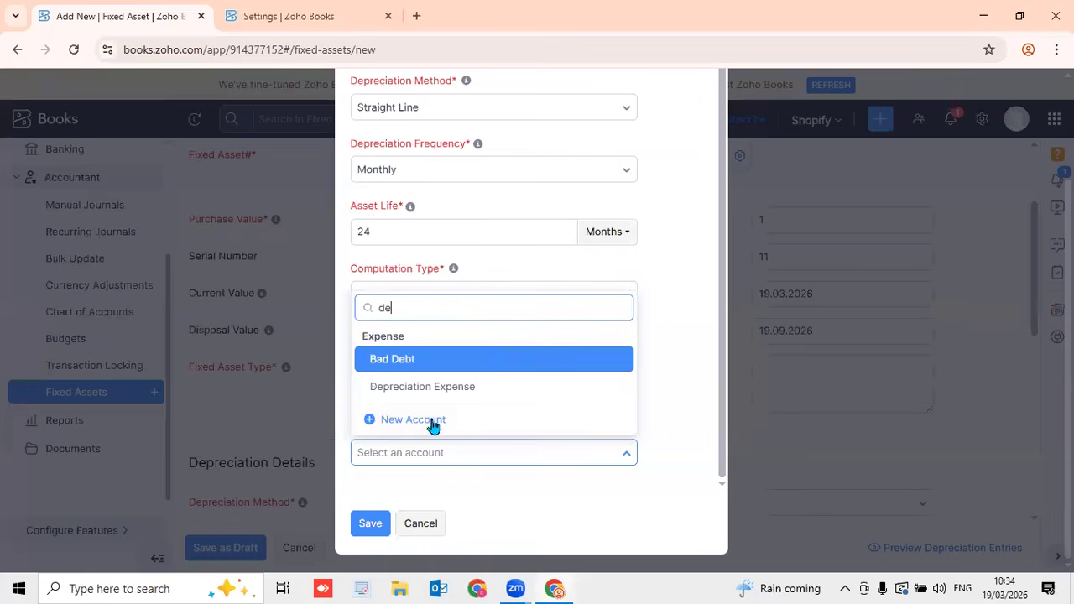
{"action": "left_click", "coordinate": [445, 393]}
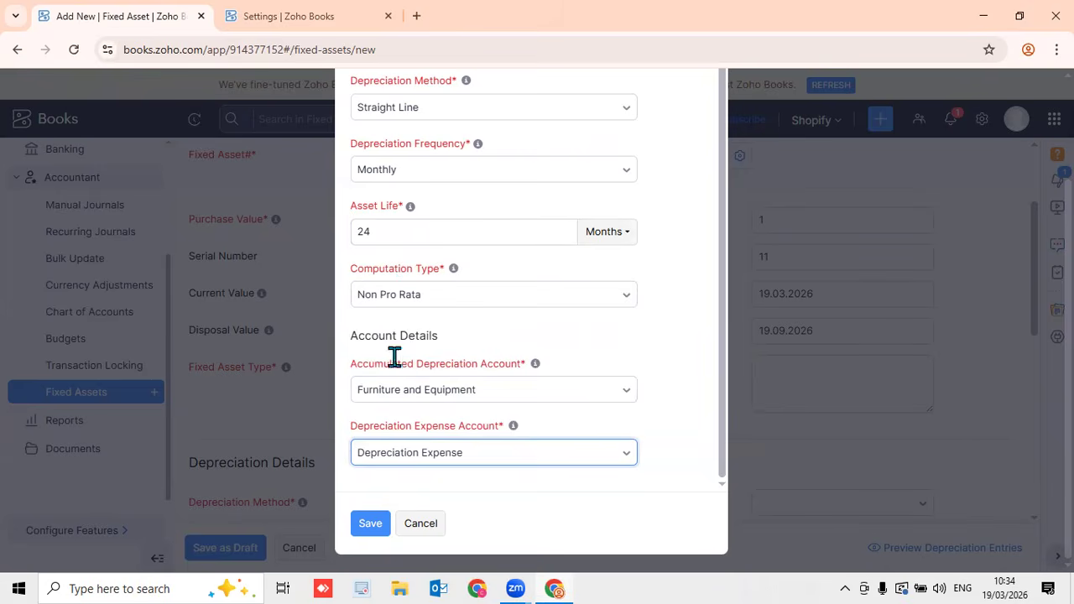
{"action": "left_click", "coordinate": [370, 523]}
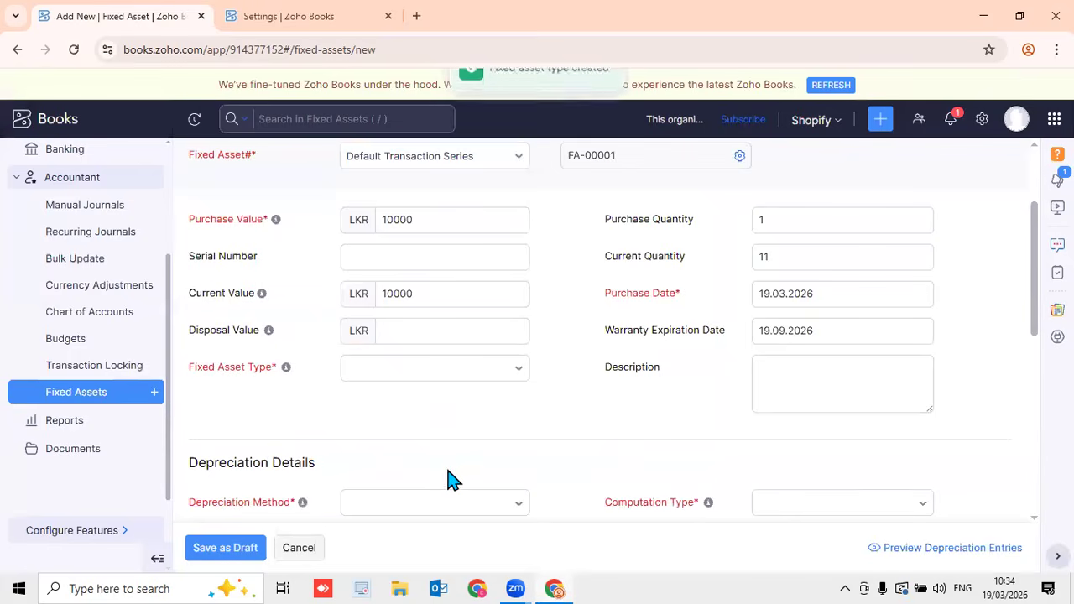
Give Chair the Furniture and Equipment fixed asset account and save it as a draft
{"action": "left_click", "coordinate": [681, 375]}
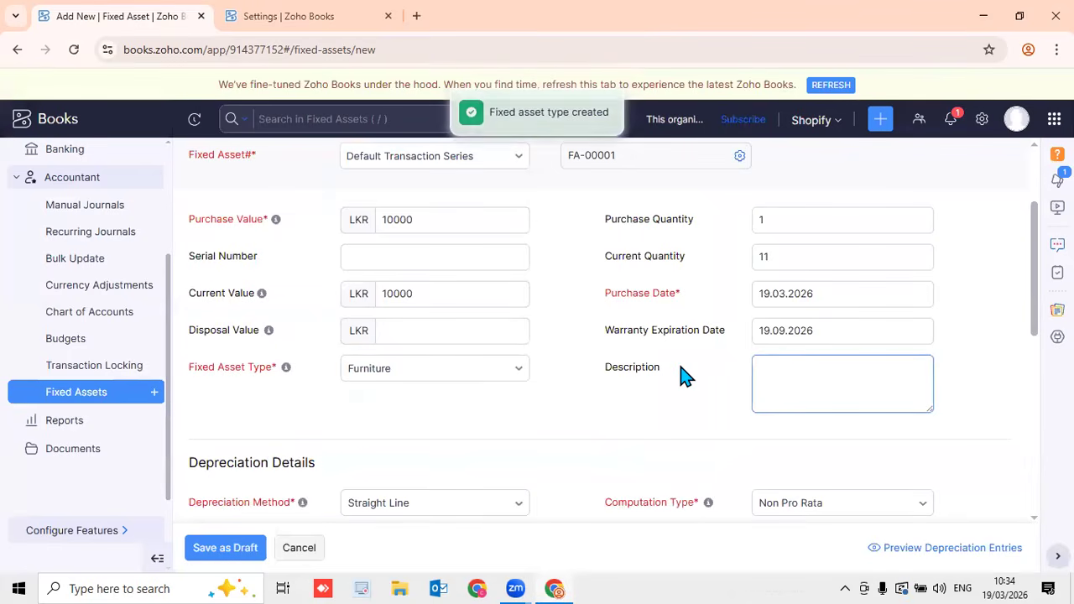
{"action": "scroll", "coordinate": [681, 375], "scroll_direction": "down", "scroll_amount": 4}
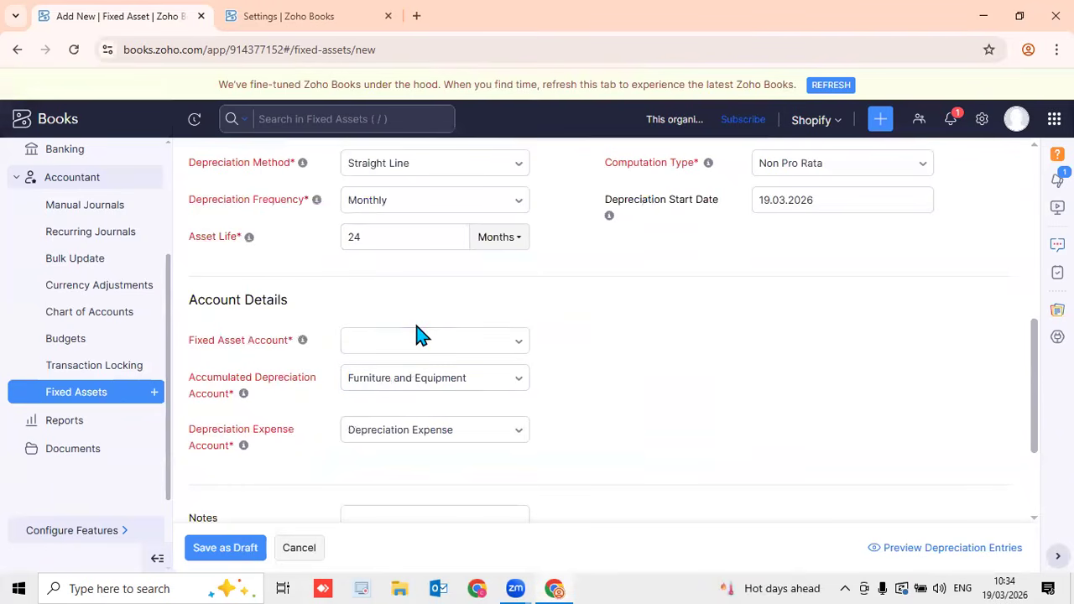
{"action": "scroll", "coordinate": [309, 497], "scroll_direction": "down", "scroll_amount": 2}
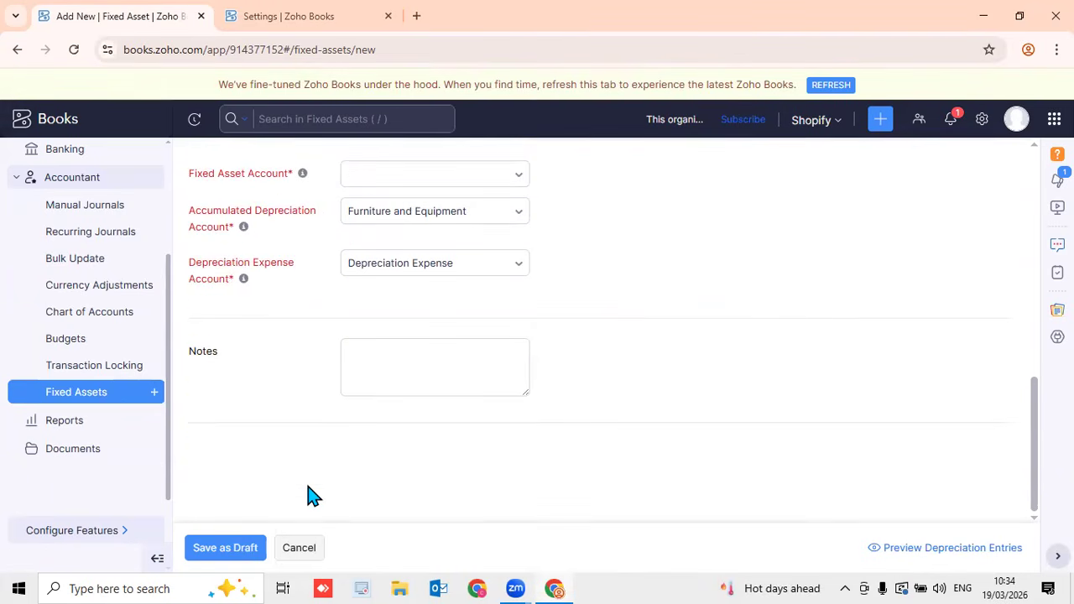
{"action": "left_click", "coordinate": [243, 553]}
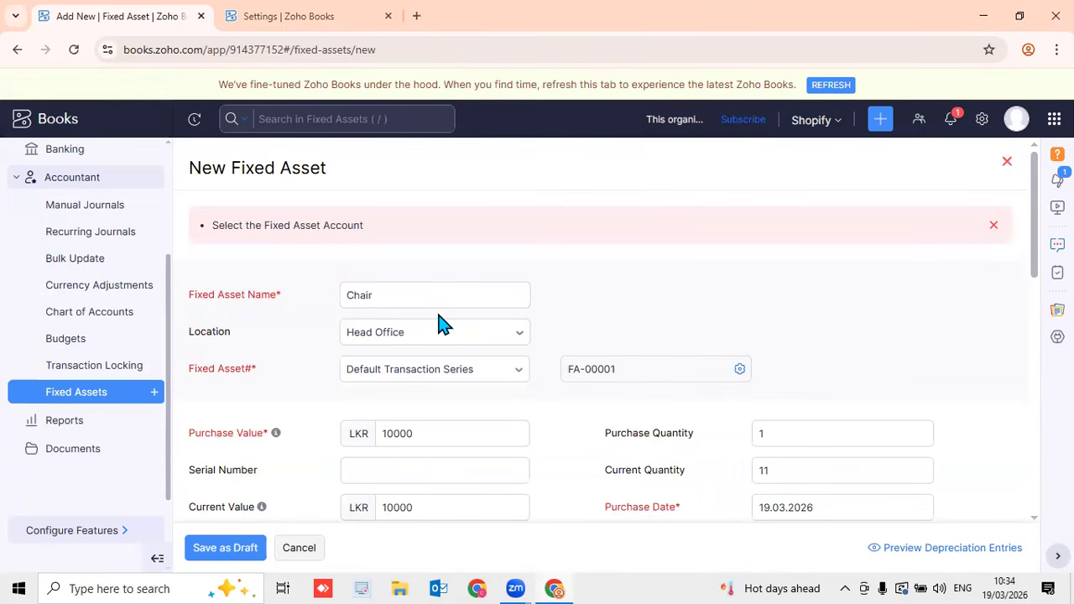
{"action": "scroll", "coordinate": [443, 324], "scroll_direction": "down", "scroll_amount": 4}
{"action": "scroll", "coordinate": [443, 326], "scroll_direction": "down", "scroll_amount": 4}
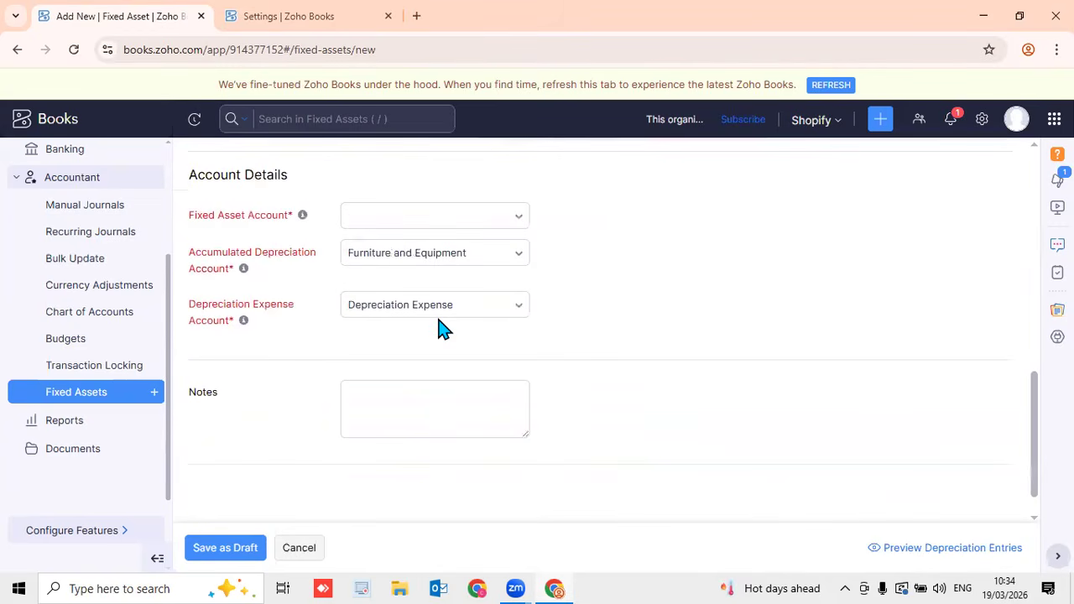
{"action": "left_click", "coordinate": [403, 215]}
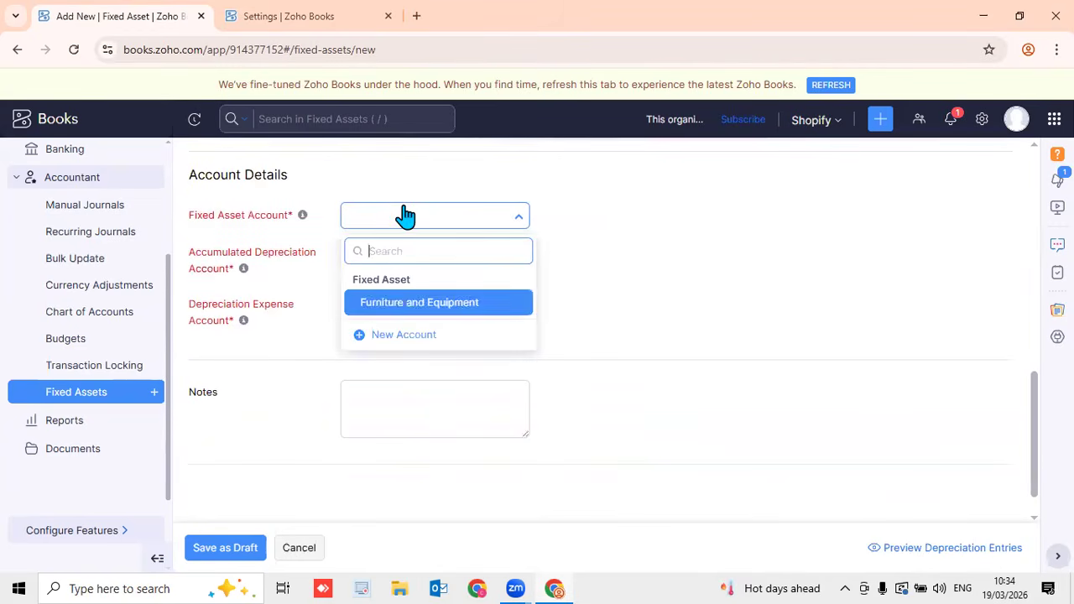
{"action": "left_click", "coordinate": [416, 303]}
{"action": "left_click", "coordinate": [224, 547]}
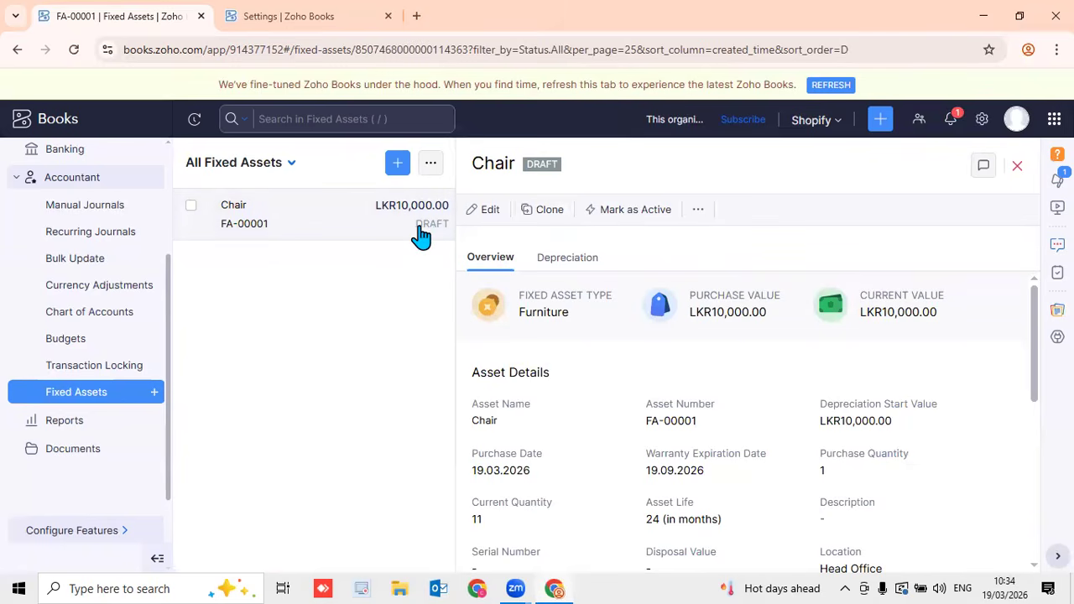
Mark Chair (FA-00001) as Active, then reopen its details from the list
{"action": "scroll", "coordinate": [719, 355], "scroll_direction": "down", "scroll_amount": 3}
{"action": "scroll", "coordinate": [719, 356], "scroll_direction": "up", "scroll_amount": 3}
{"action": "scroll", "coordinate": [719, 356], "scroll_direction": "down", "scroll_amount": 3}
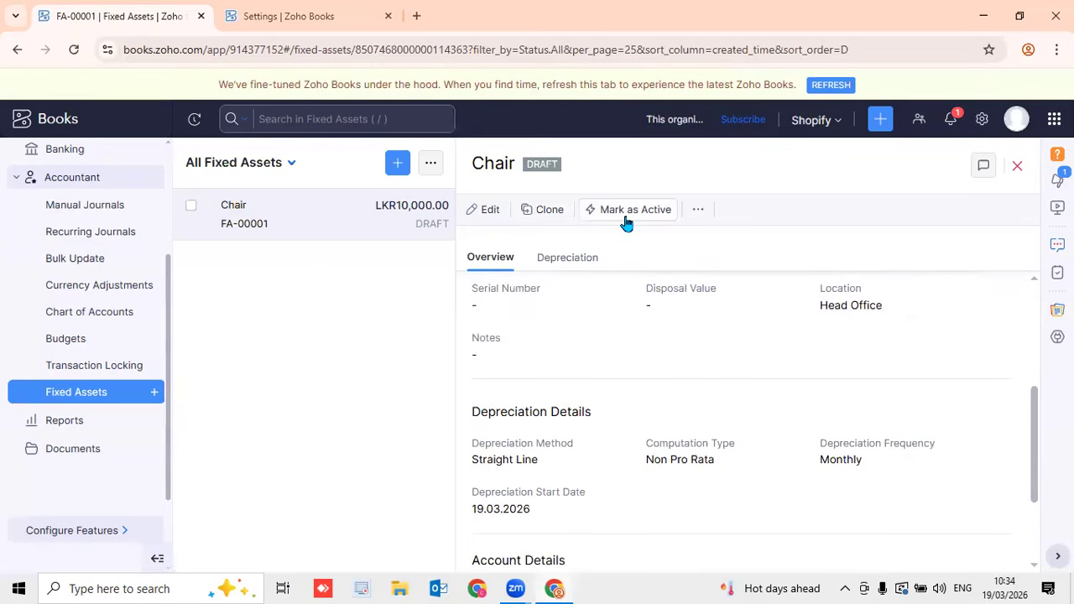
{"action": "left_click", "coordinate": [626, 220]}
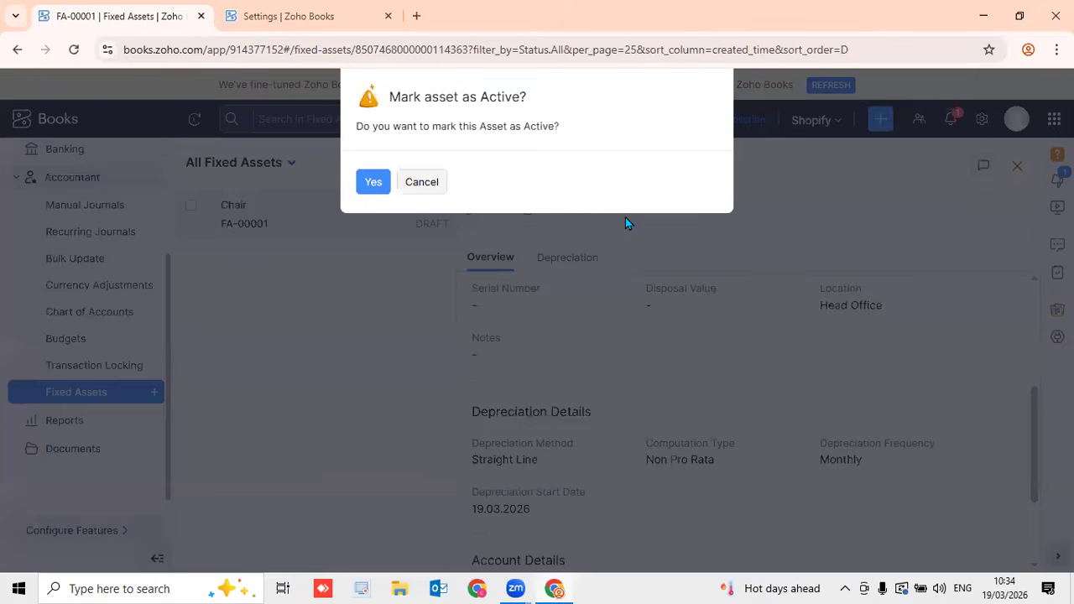
{"action": "left_click", "coordinate": [374, 181]}
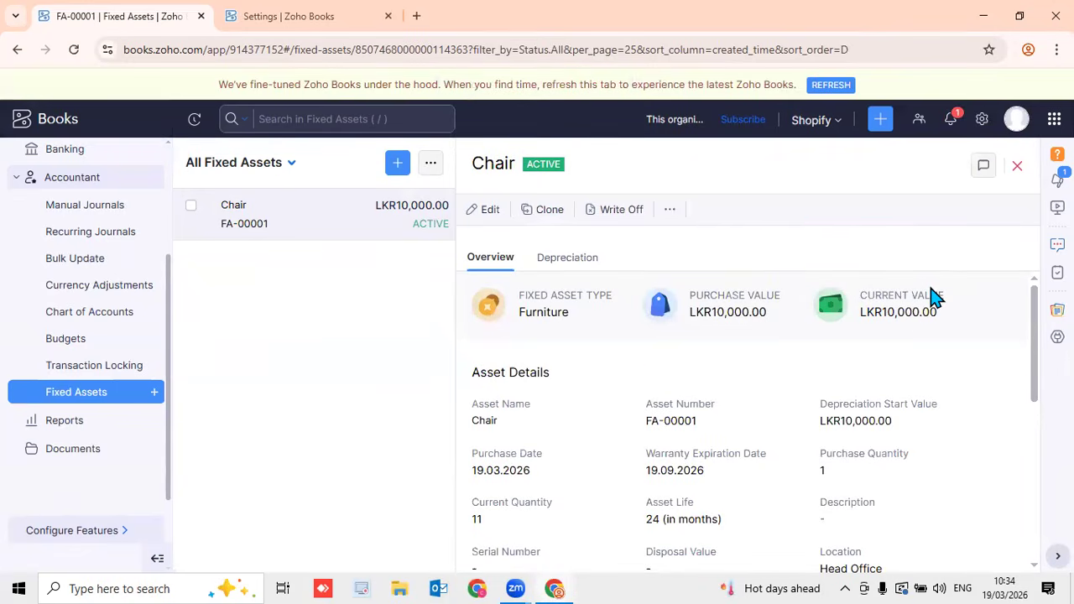
{"action": "left_click", "coordinate": [1017, 166]}
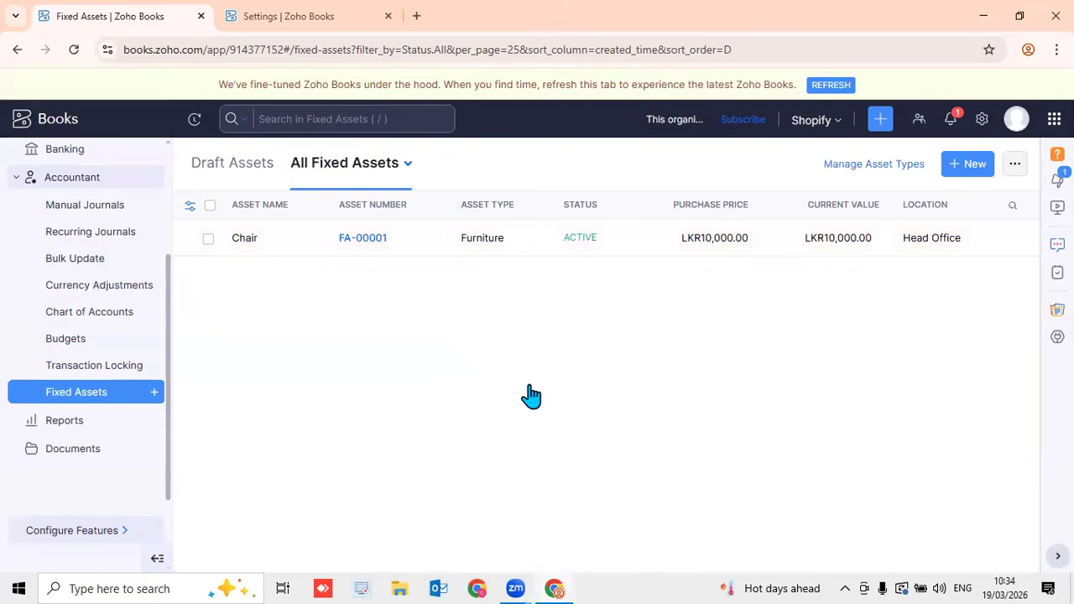
{"action": "left_click", "coordinate": [554, 240]}
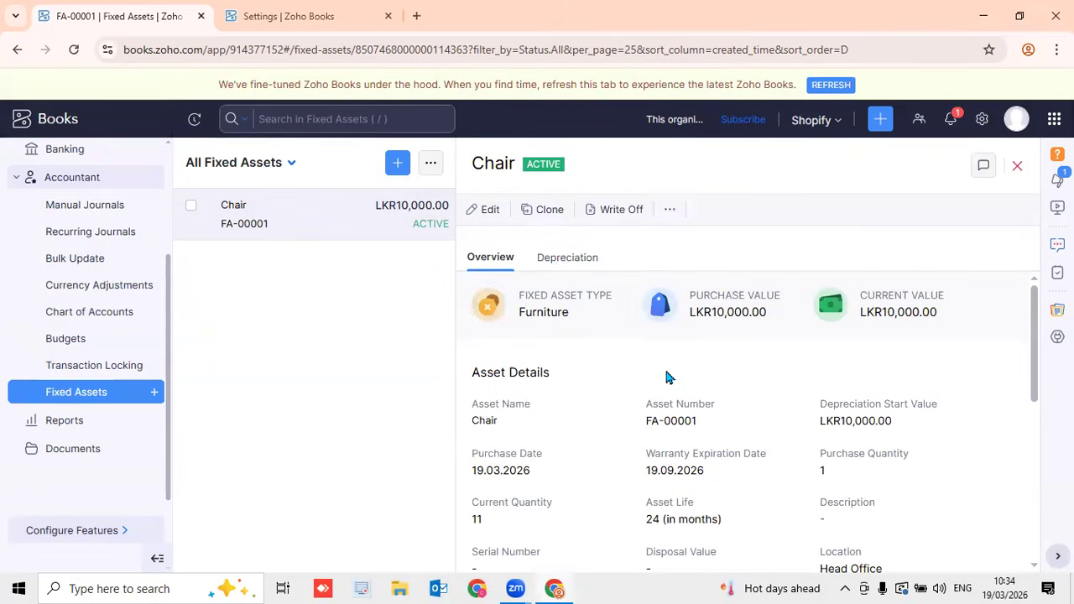
{"action": "left_click", "coordinate": [563, 262]}
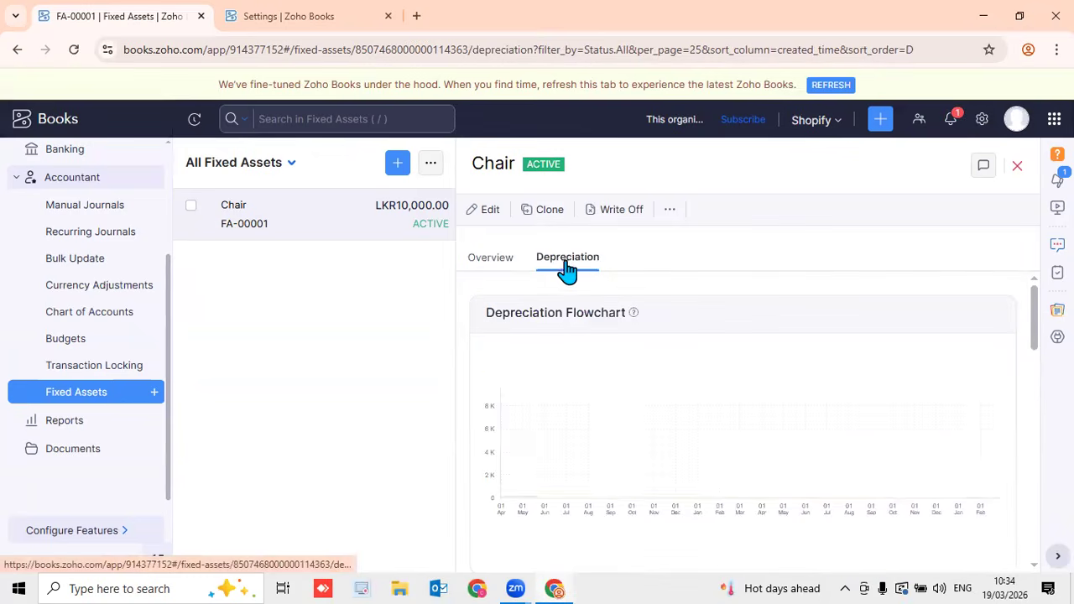
{"action": "scroll", "coordinate": [574, 286], "scroll_direction": "down", "scroll_amount": 3}
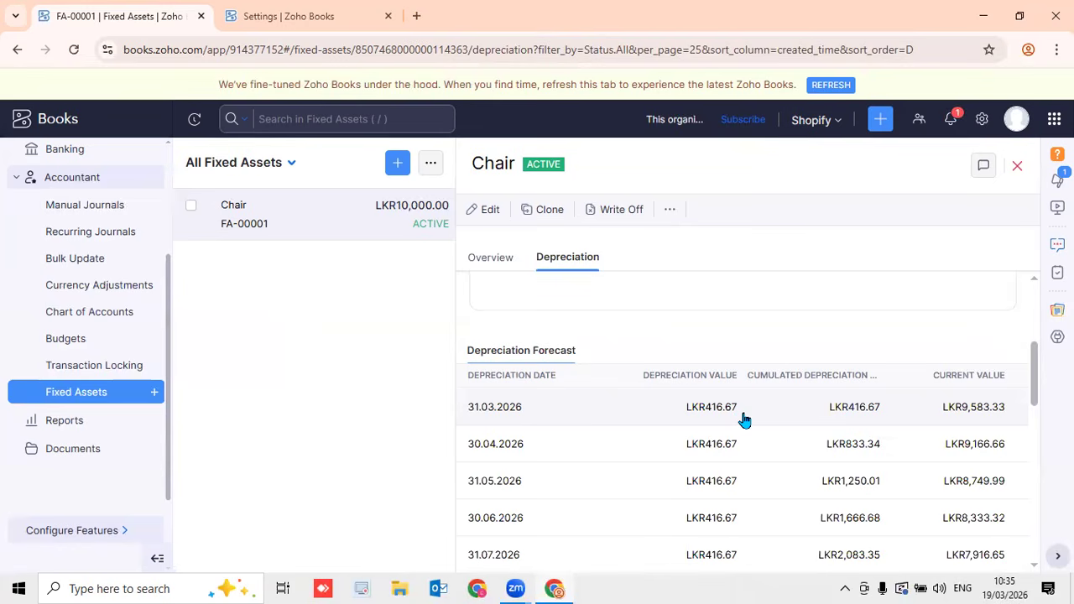
{"action": "scroll", "coordinate": [744, 413], "scroll_direction": "down", "scroll_amount": 10}
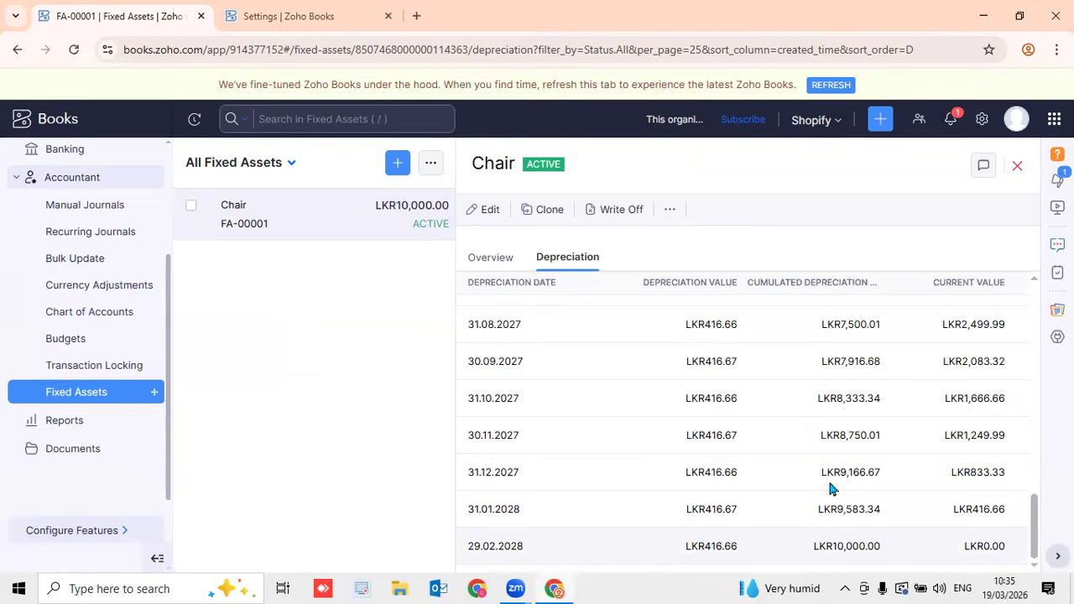
{"action": "scroll", "coordinate": [829, 487], "scroll_direction": "up", "scroll_amount": 10}
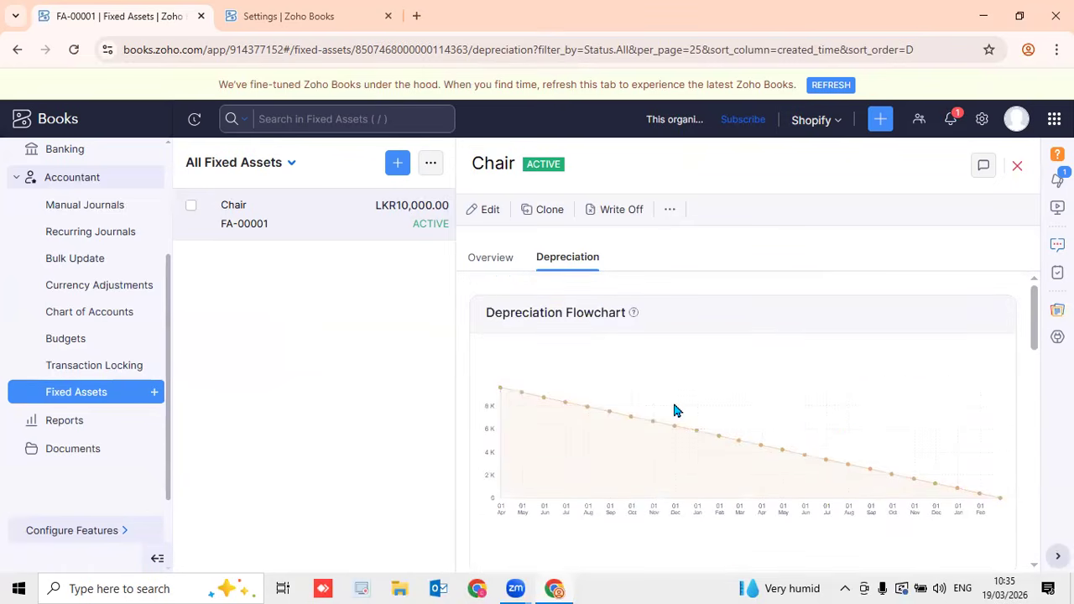
{"action": "left_click", "coordinate": [494, 260]}
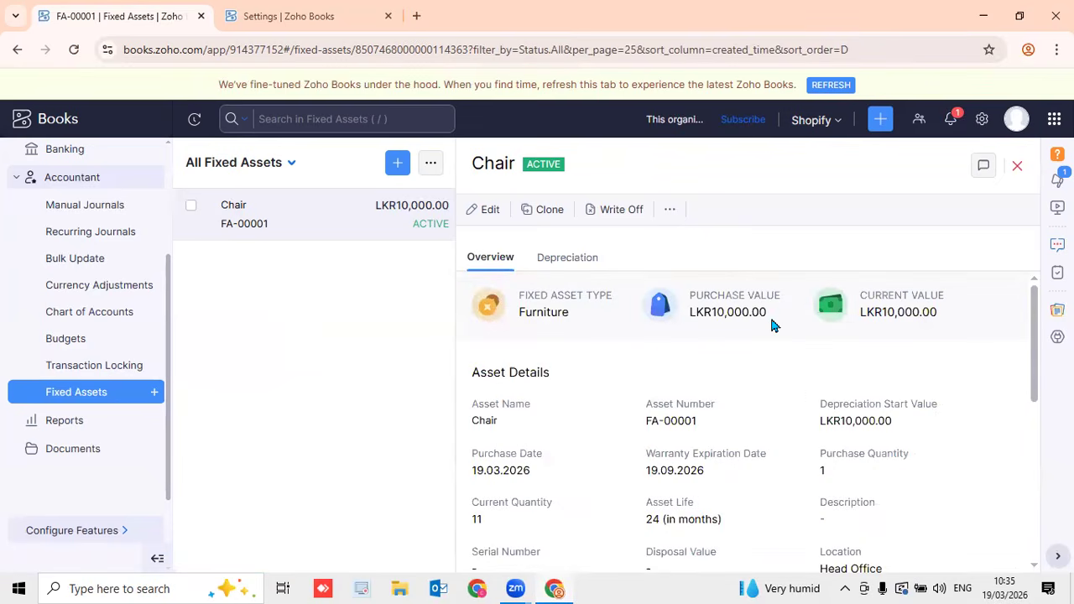
{"action": "scroll", "coordinate": [848, 362], "scroll_direction": "down", "scroll_amount": 3}
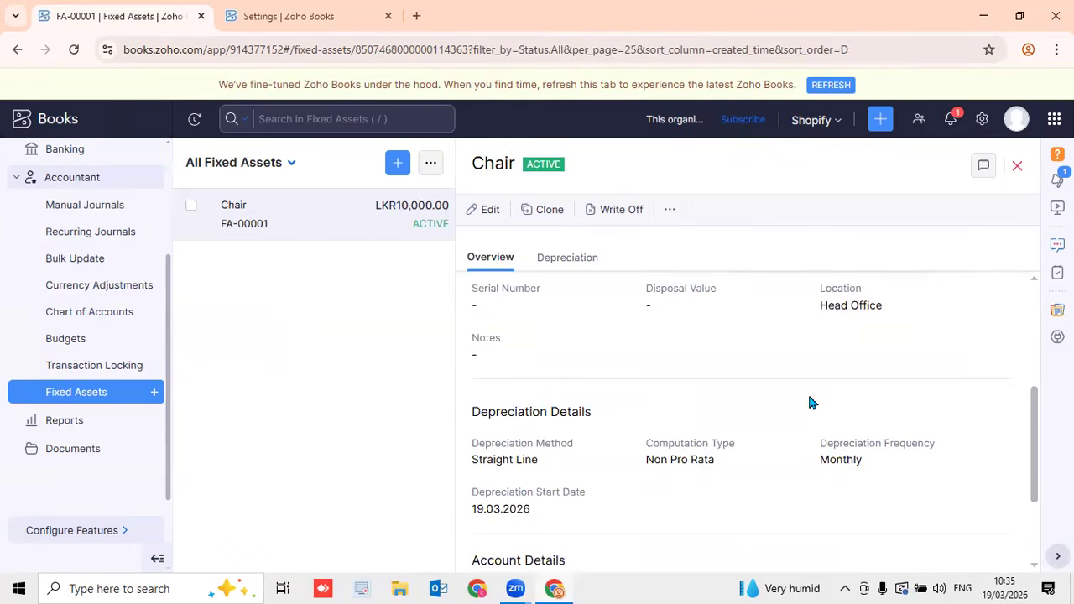
Close the Chair panel, reopen it once, and return to the All Fixed Assets list
{"action": "scroll", "coordinate": [800, 401], "scroll_direction": "up", "scroll_amount": 3}
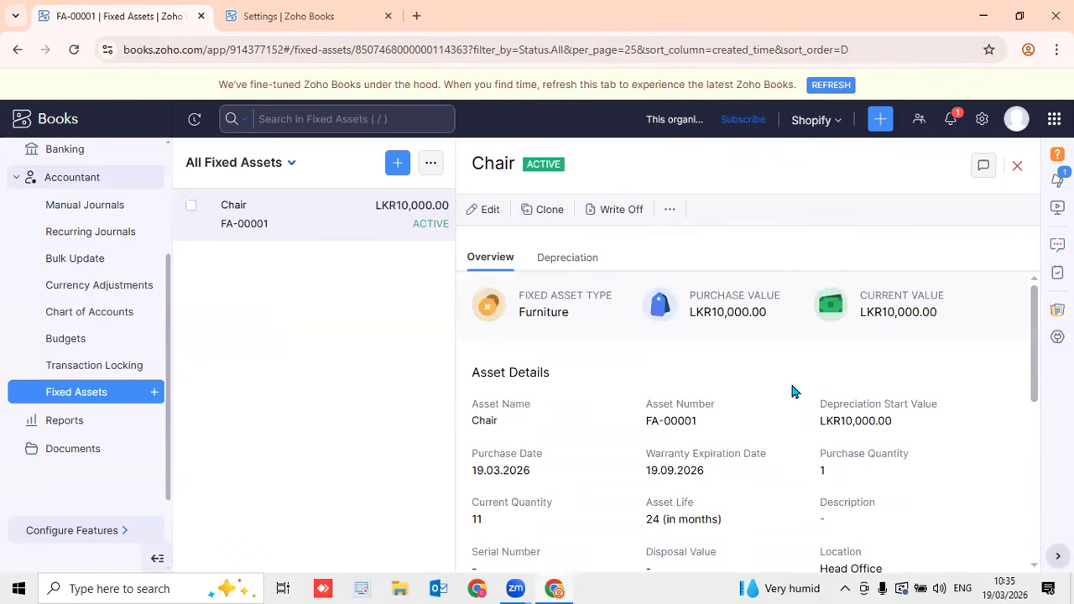
{"action": "left_click", "coordinate": [1017, 166]}
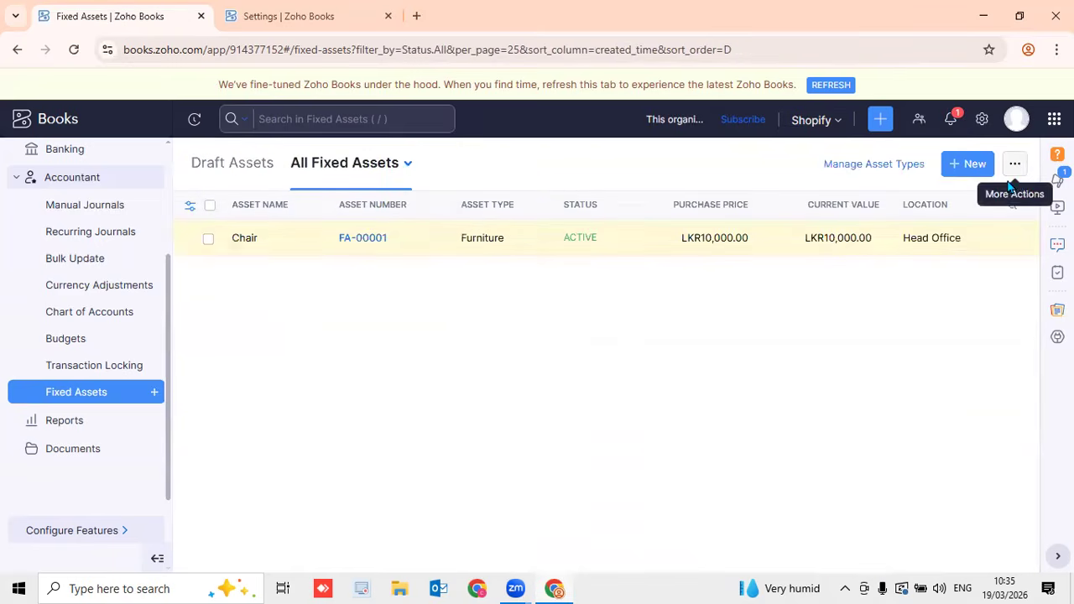
{"action": "left_click", "coordinate": [752, 242]}
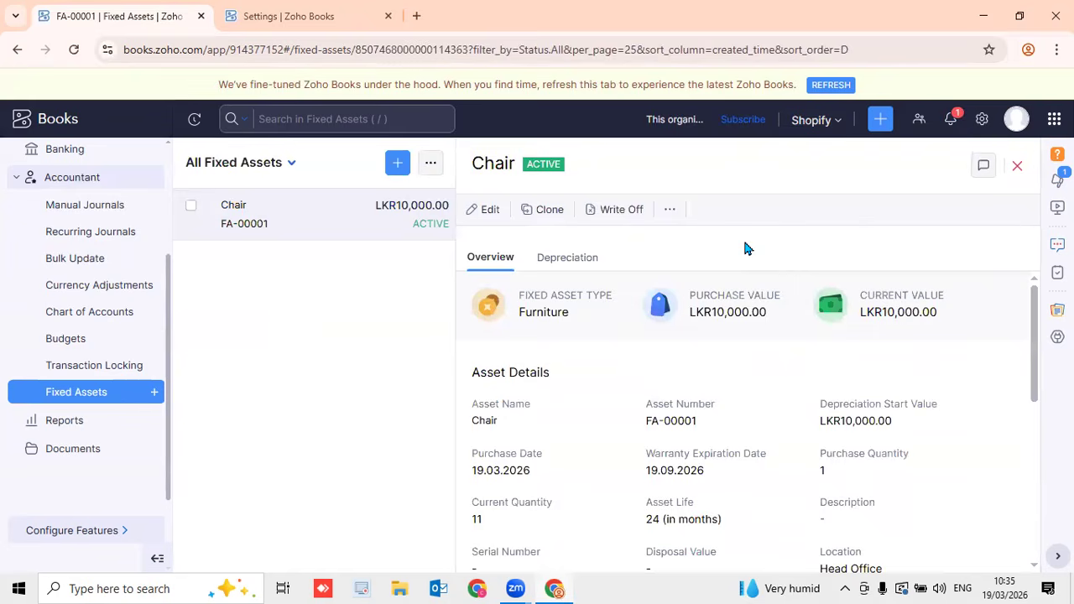
{"action": "left_click", "coordinate": [1017, 166]}
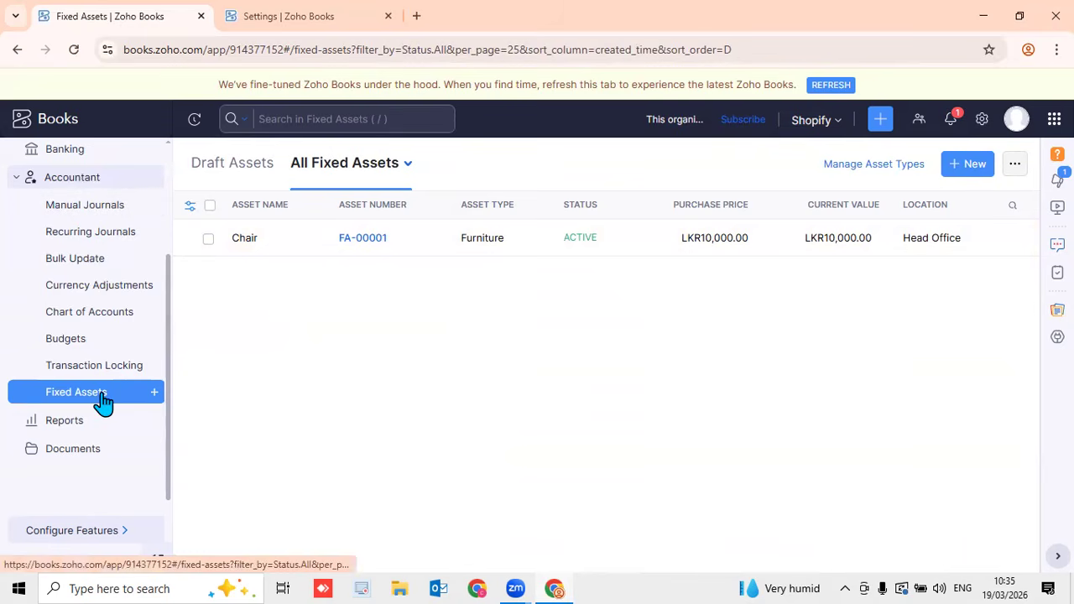
Start a second fixed asset, numbered FA-00002 at Head Office
{"action": "left_click", "coordinate": [155, 394]}
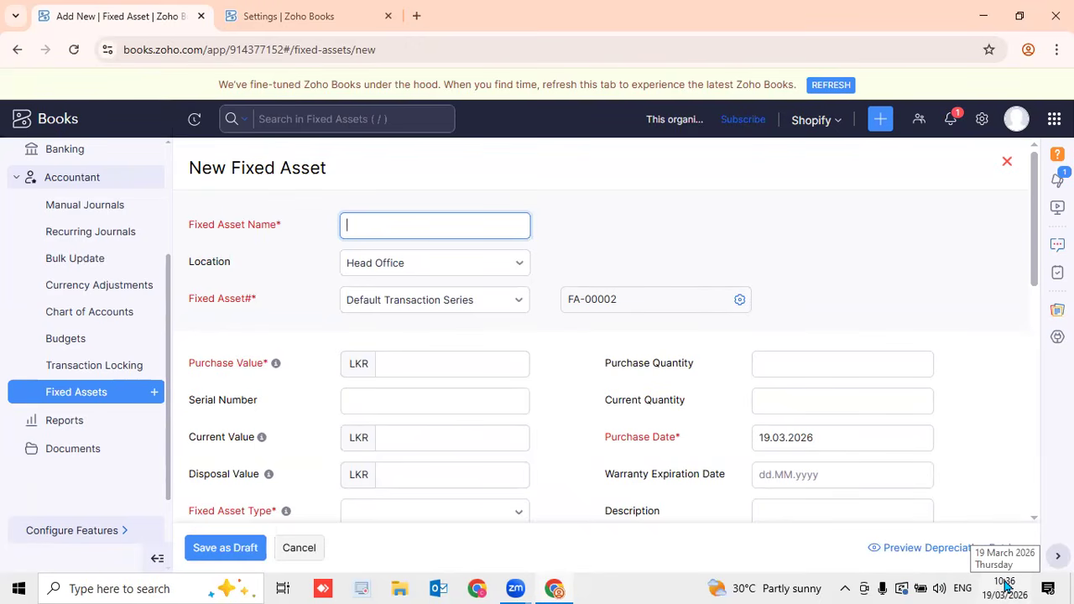
{"action": "left_click", "coordinate": [478, 568]}
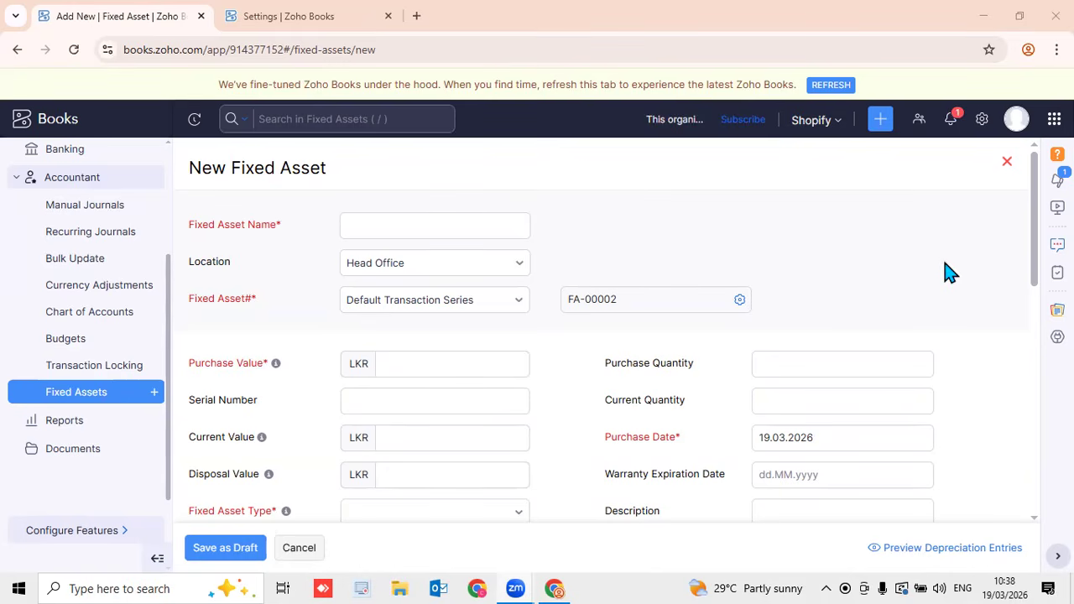
Save the General module preferences with Fixed Asset enabled
{"action": "left_click", "coordinate": [984, 126]}
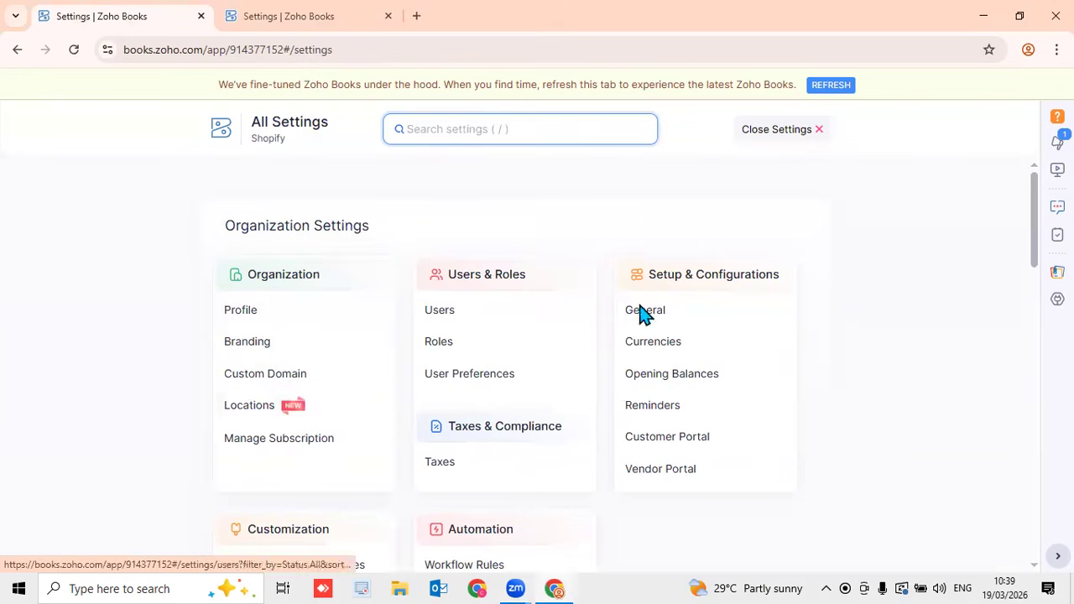
{"action": "left_click", "coordinate": [695, 310]}
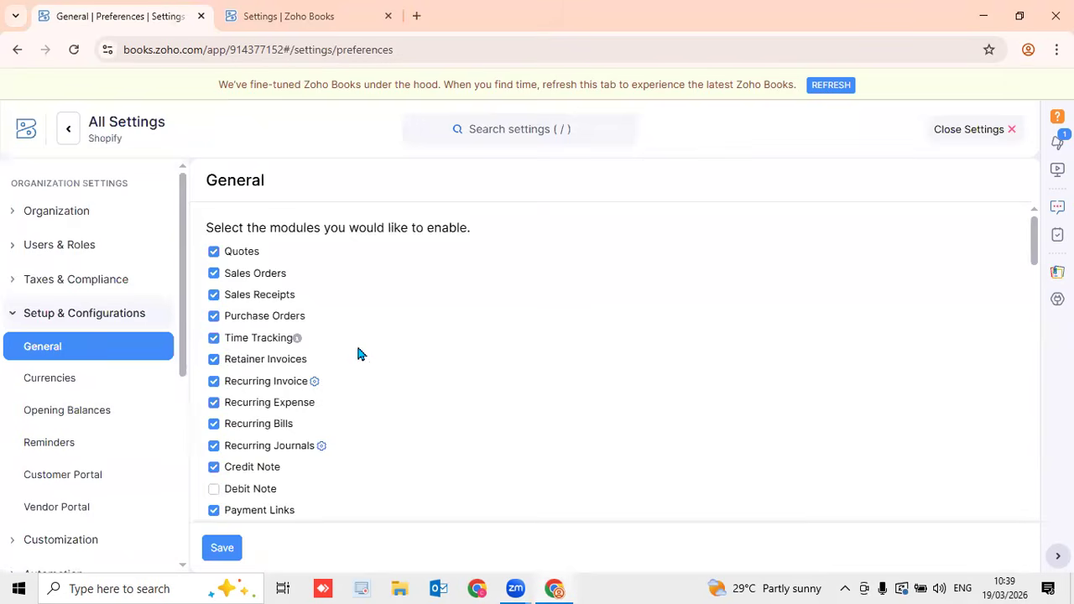
{"action": "scroll", "coordinate": [357, 352], "scroll_direction": "down", "scroll_amount": 5}
{"action": "left_click_drag", "start_coordinate": [1036, 299], "coordinate": [1041, 276]}
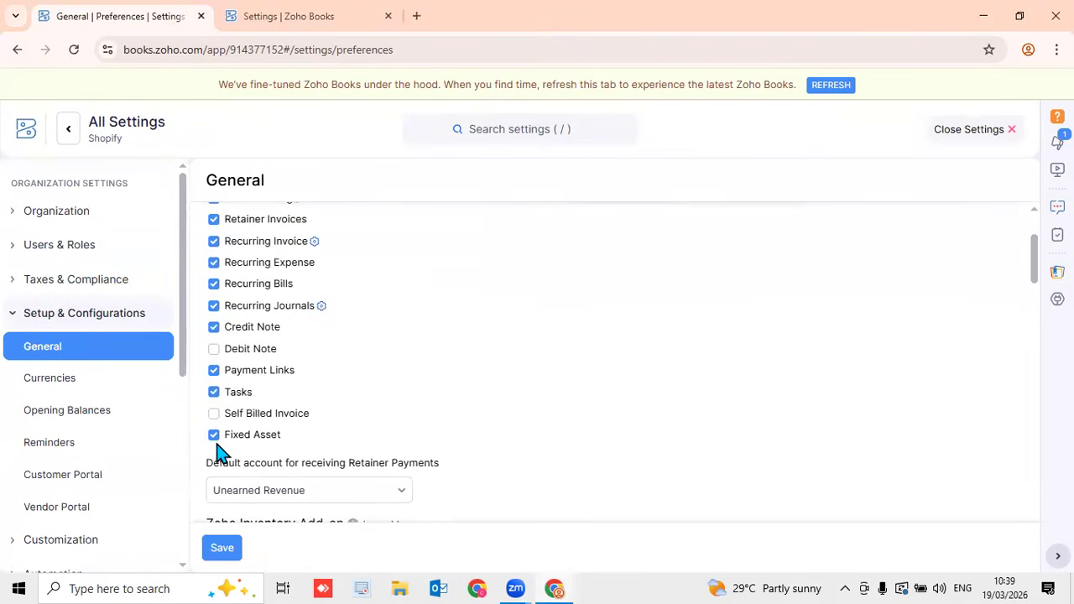
{"action": "left_click", "coordinate": [223, 549]}
{"action": "left_click", "coordinate": [974, 135]}
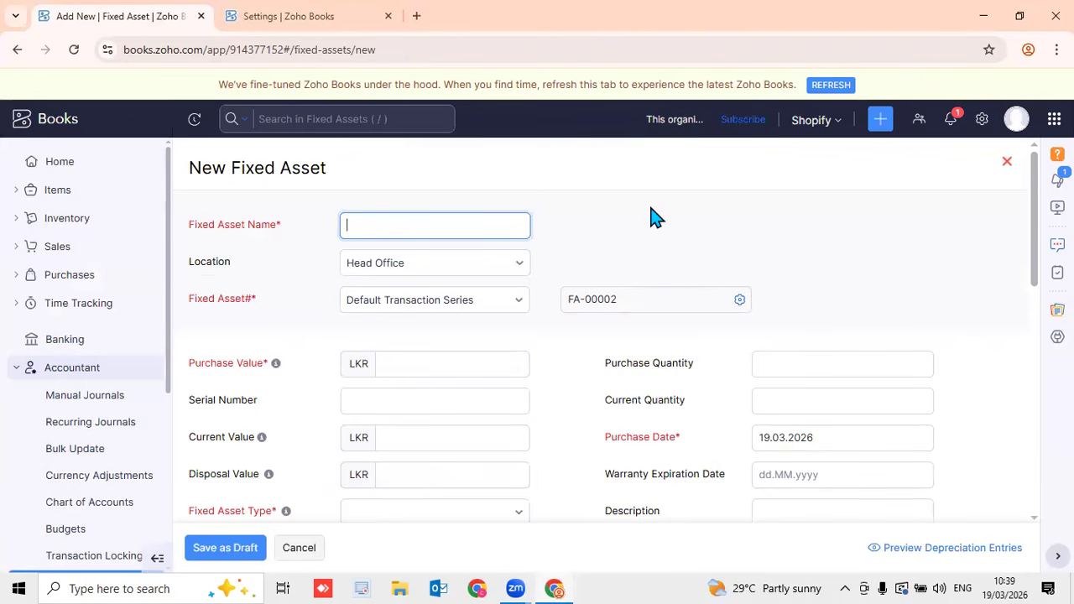
Recheck the General preferences, then close Settings back to the FA-00002 form
{"action": "left_click", "coordinate": [983, 121]}
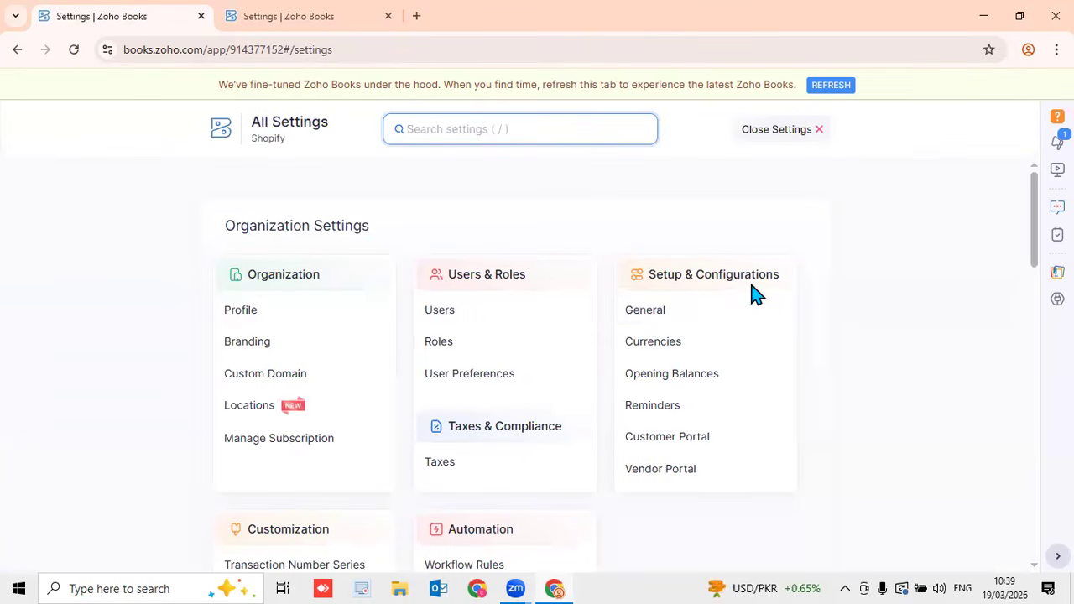
{"action": "left_click", "coordinate": [669, 312]}
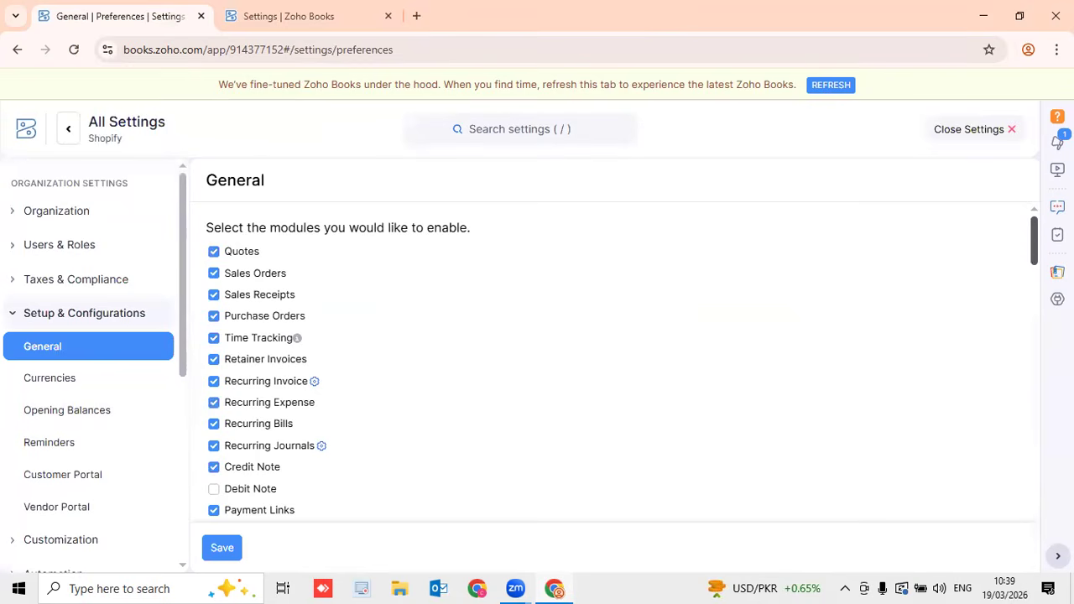
{"action": "left_click_drag", "start_coordinate": [1035, 260], "coordinate": [1035, 288]}
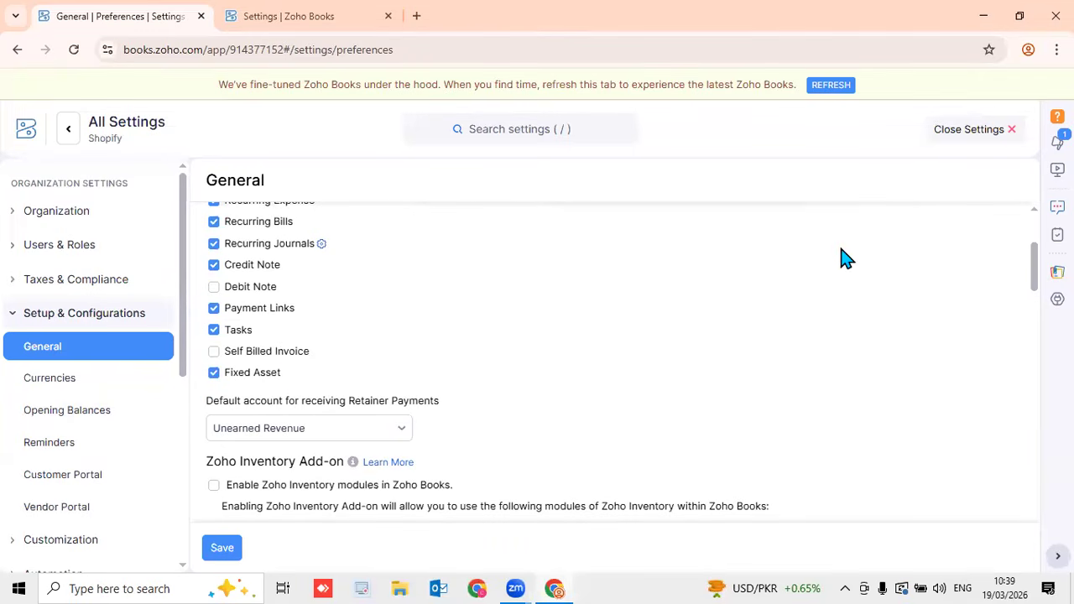
{"action": "left_click", "coordinate": [953, 132]}
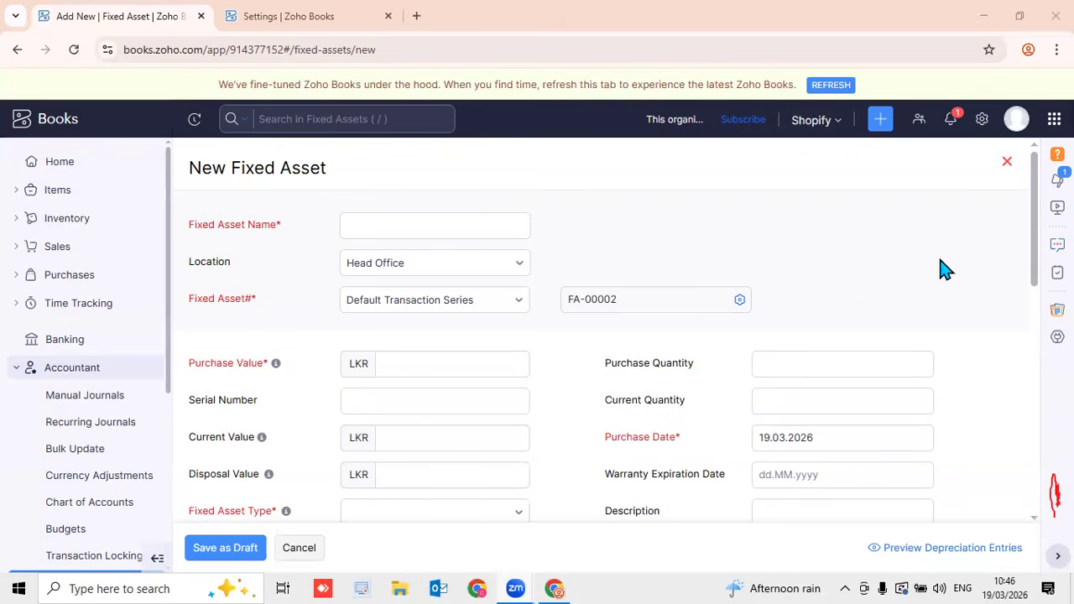
Focus the Current Quantity and Serial Number fields, then expand the Purchases menu
{"action": "left_click", "coordinate": [757, 406]}
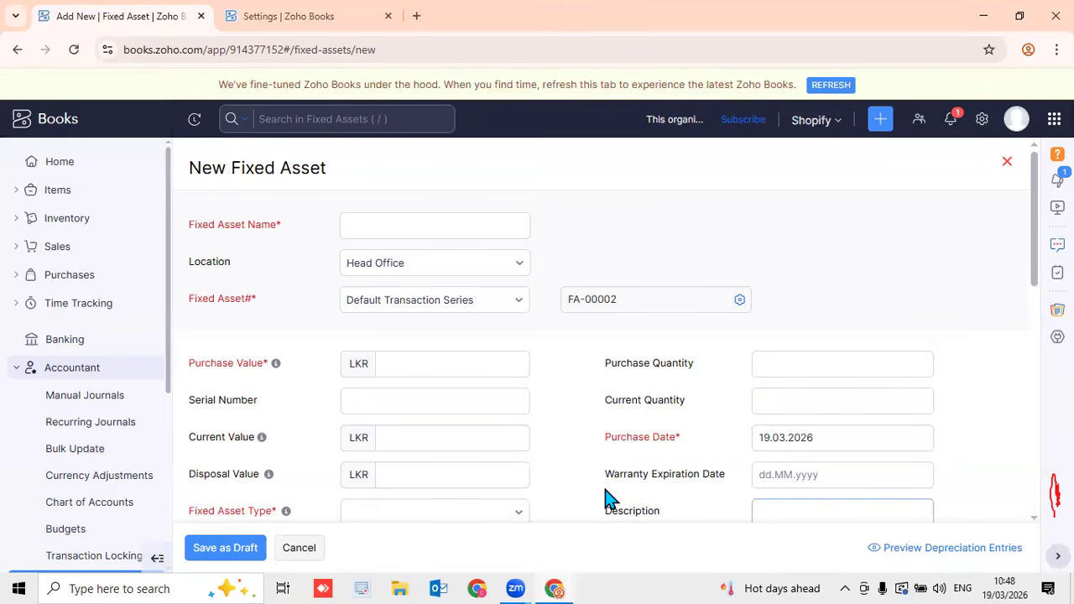
{"action": "left_click", "coordinate": [631, 410]}
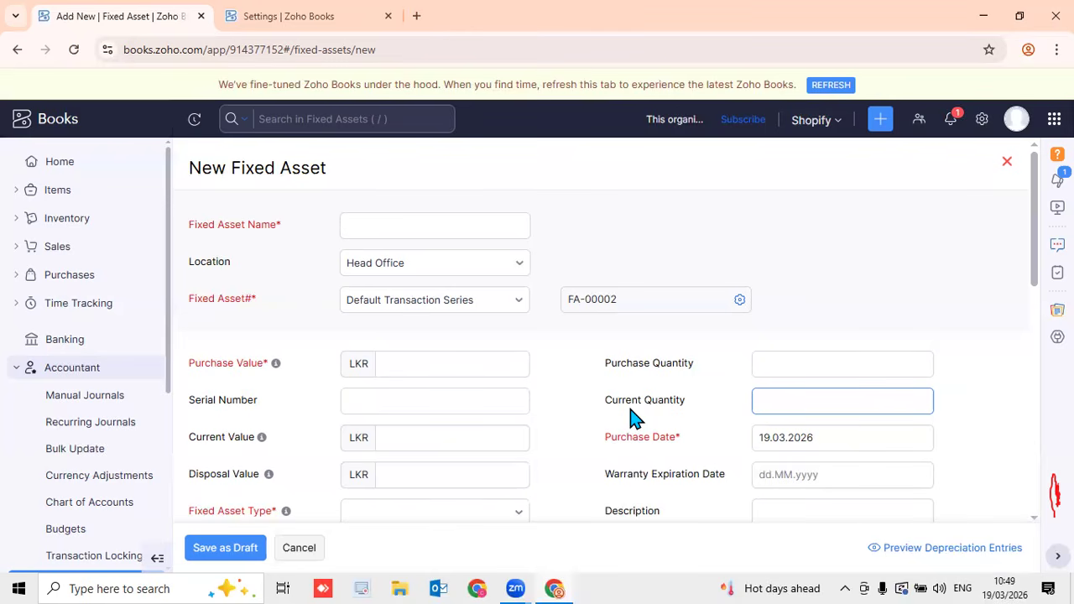
{"action": "left_click", "coordinate": [577, 498]}
{"action": "left_click", "coordinate": [515, 391]}
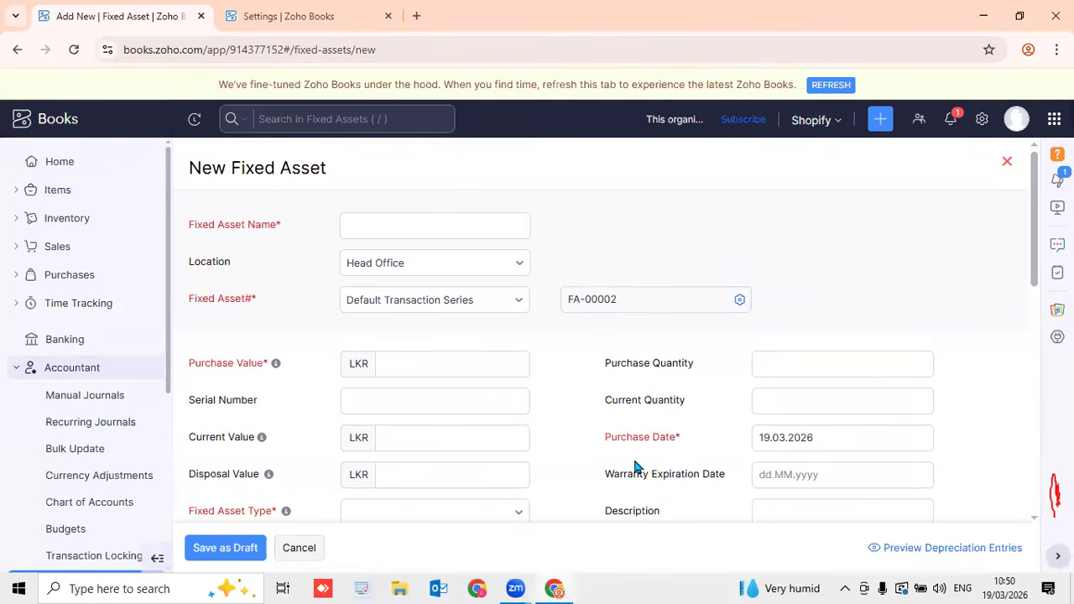
{"action": "left_click", "coordinate": [74, 278]}
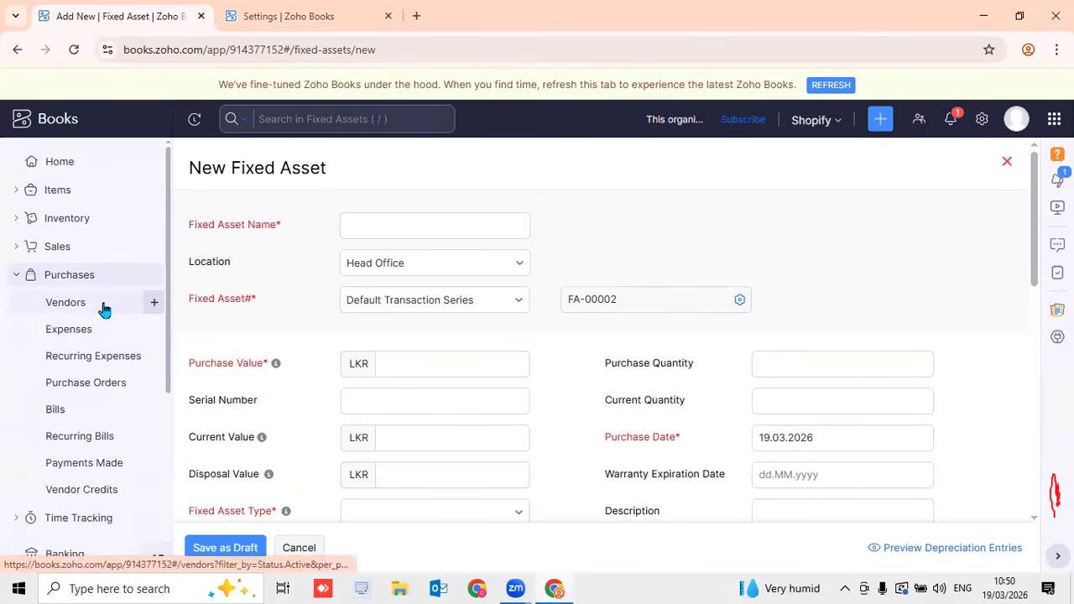
Start a new purchase order with Local Purchase as the vendor
{"action": "left_click", "coordinate": [154, 388]}
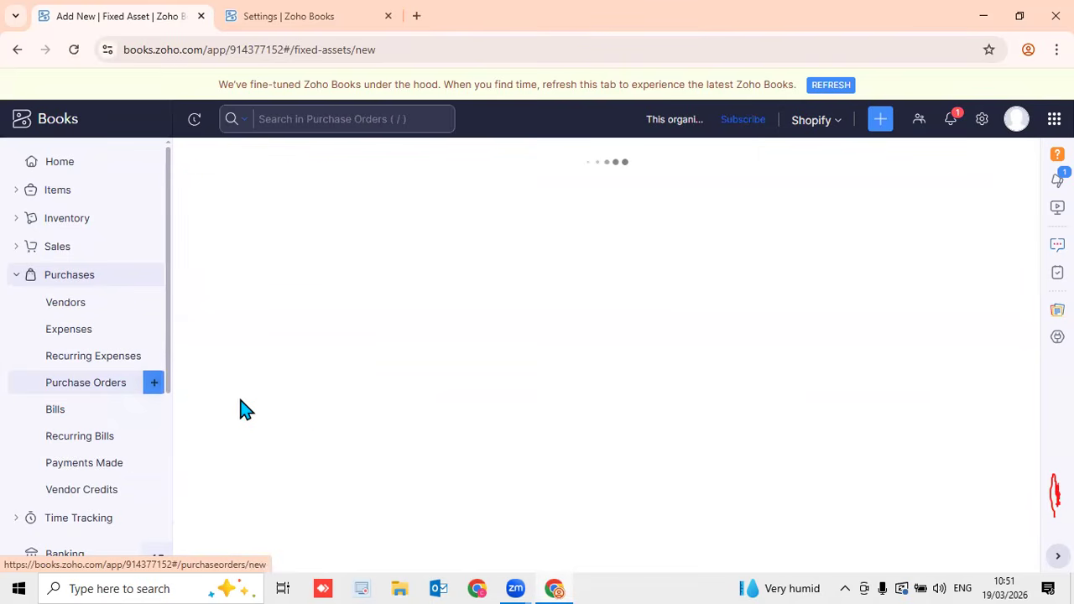
{"action": "left_click", "coordinate": [434, 231]}
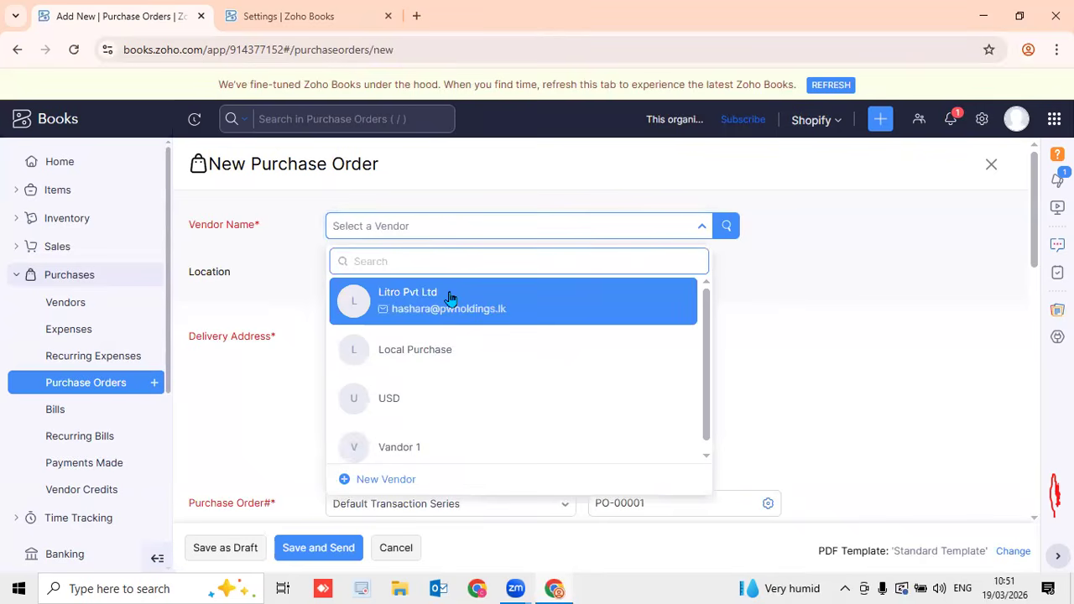
{"action": "left_click", "coordinate": [451, 353]}
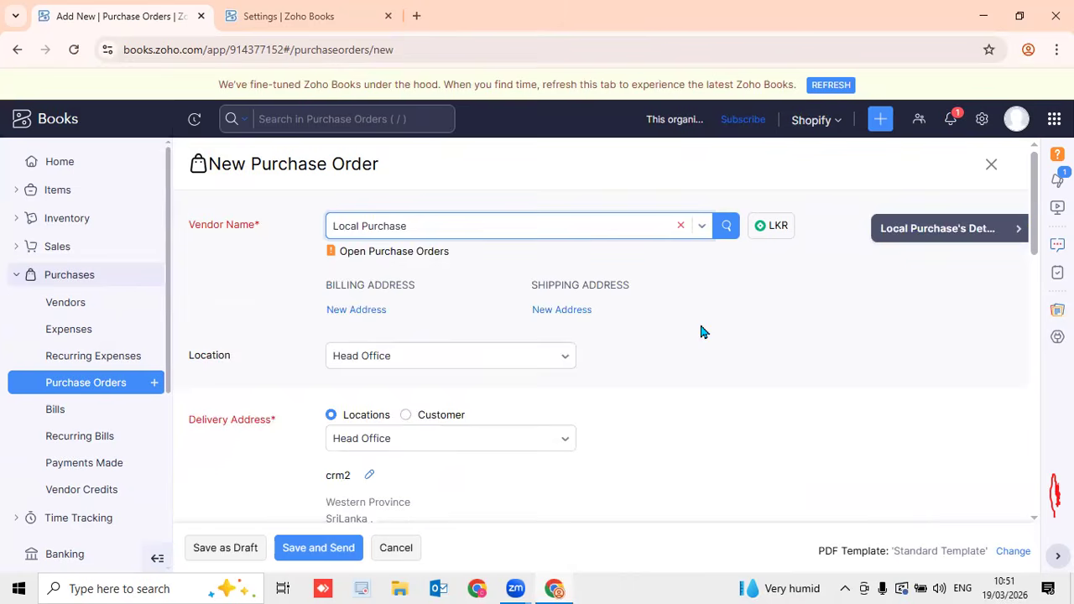
{"action": "scroll", "coordinate": [702, 331], "scroll_direction": "down", "scroll_amount": 4}
{"action": "scroll", "coordinate": [702, 331], "scroll_direction": "down", "scroll_amount": 4}
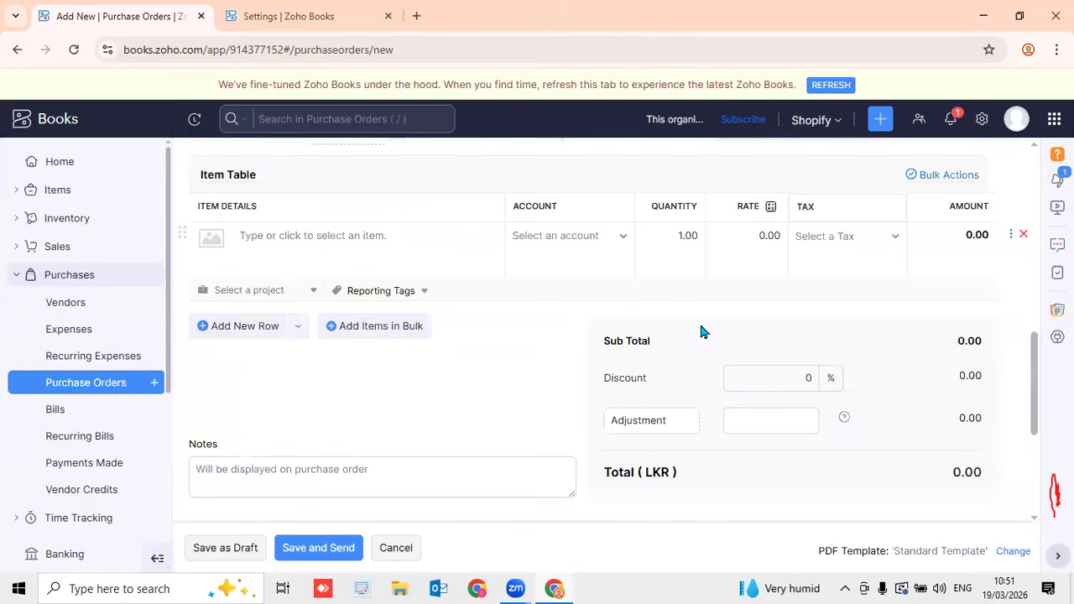
Add a Laptop line with quantity 10 at 200000, totalling 2,000,000.00
{"action": "left_click", "coordinate": [353, 233]}
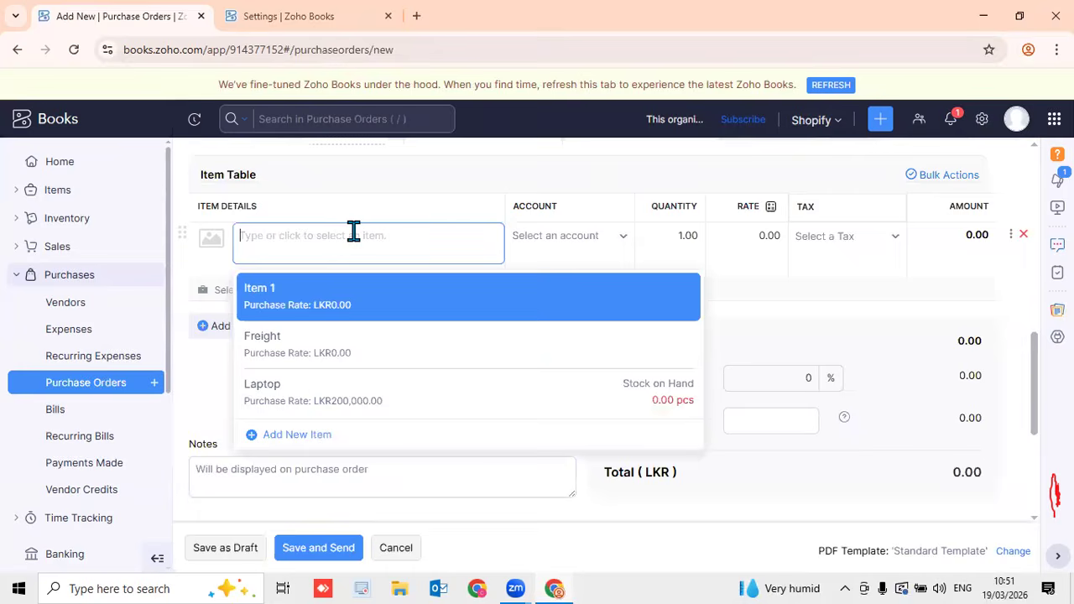
{"action": "left_click", "coordinate": [355, 391]}
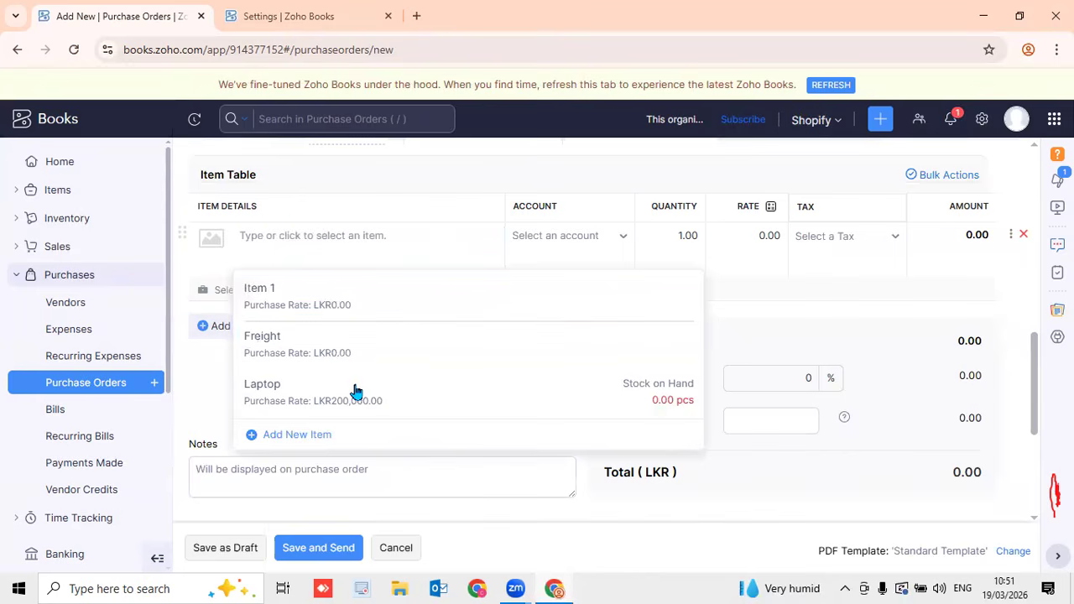
{"action": "left_click", "coordinate": [659, 235]}
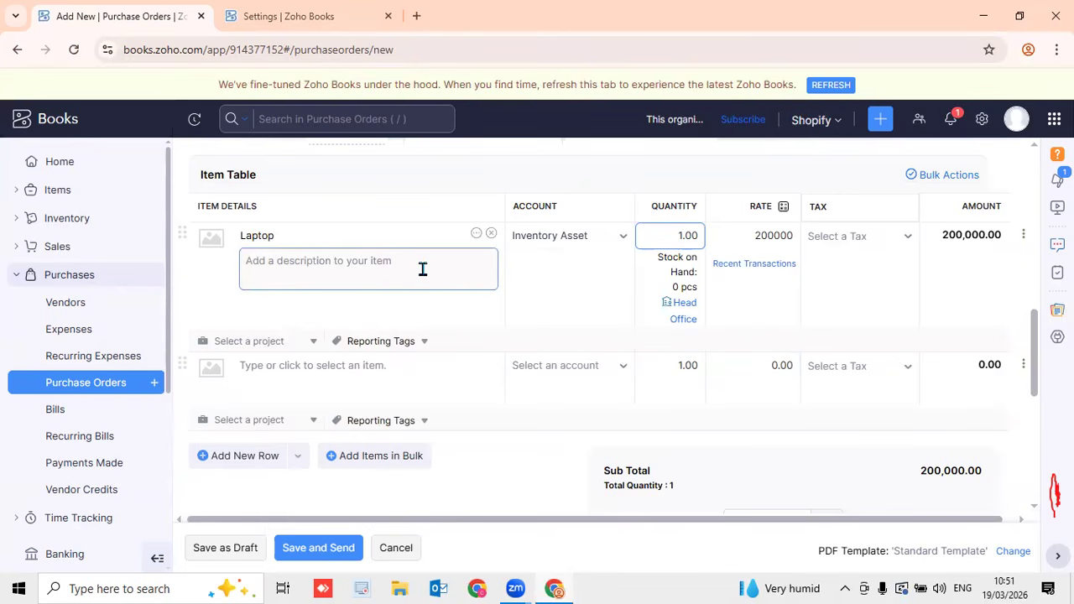
{"action": "type", "text": "0"}
{"action": "left_click", "coordinate": [598, 176]}
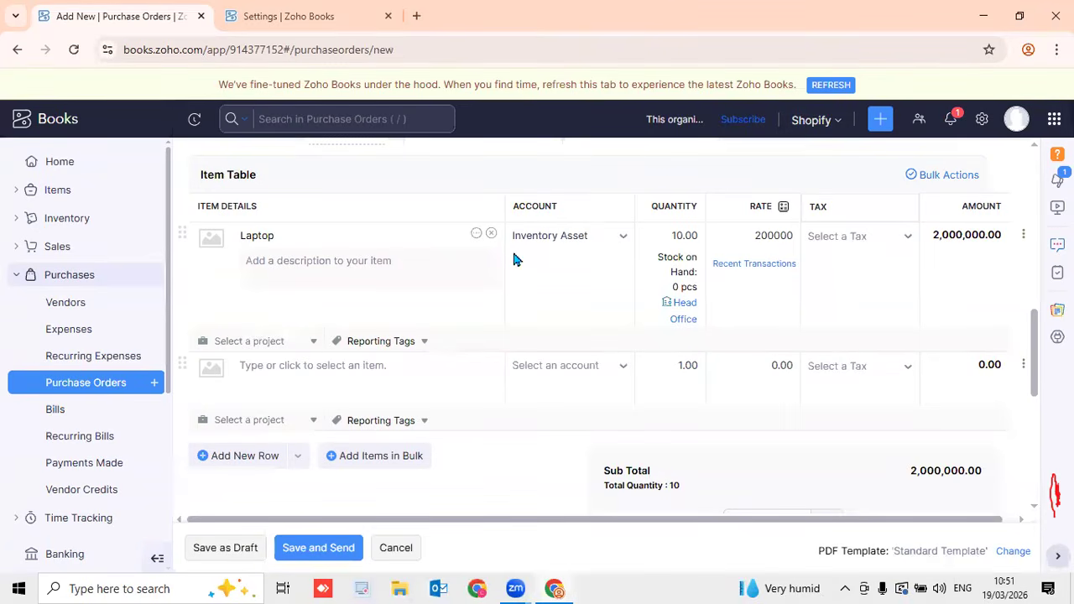
{"action": "scroll", "coordinate": [815, 271], "scroll_direction": "down", "scroll_amount": 4}
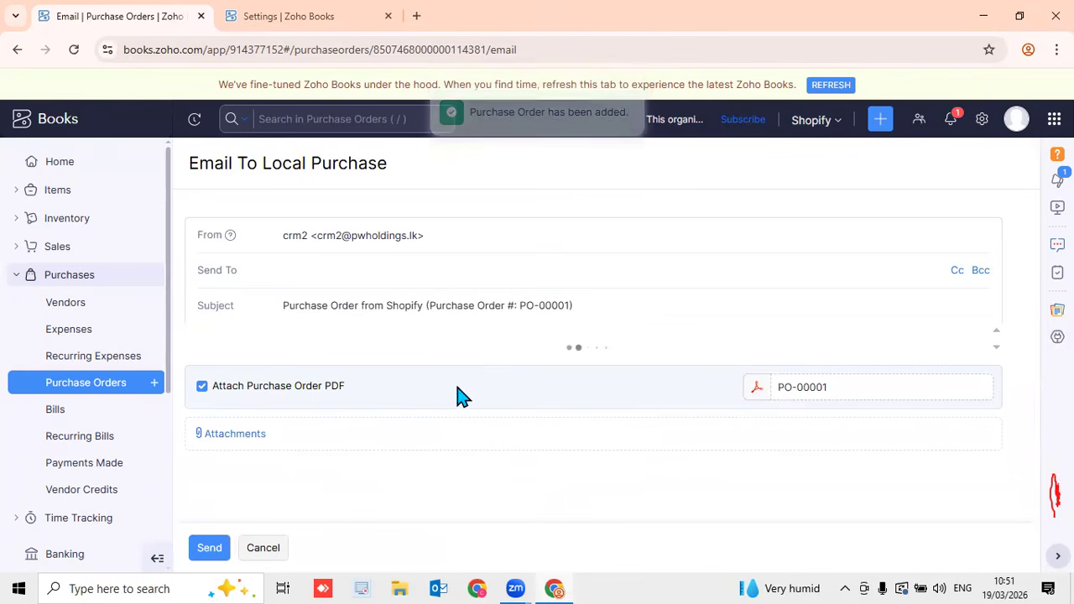
Add a new Local Purchase contact person with their e-mail and select them as recipient
{"action": "left_click", "coordinate": [364, 268]}
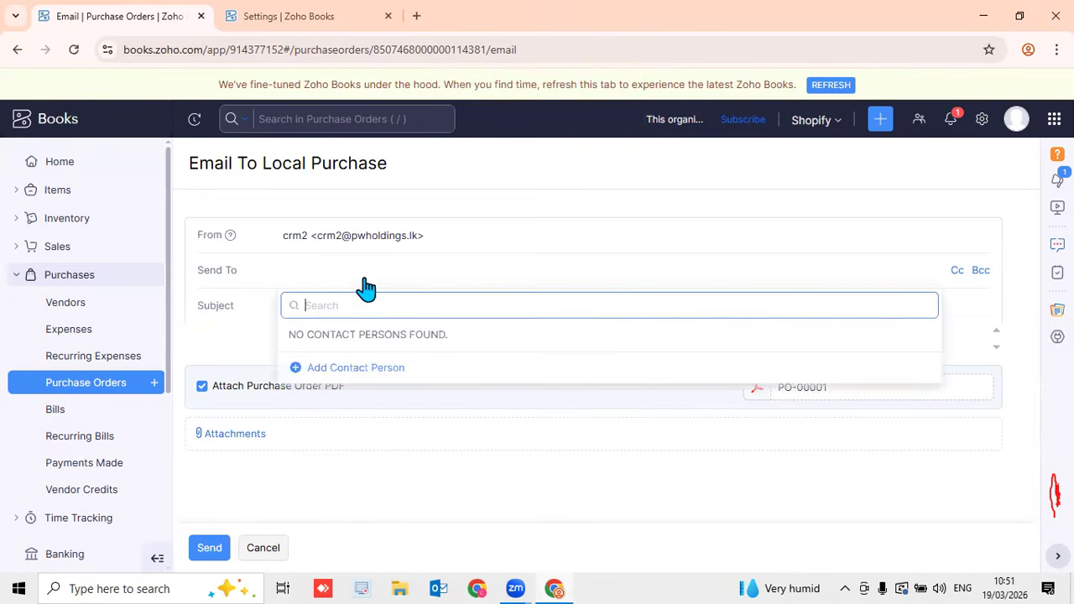
{"action": "left_click", "coordinate": [357, 369]}
{"action": "left_click", "coordinate": [379, 176]}
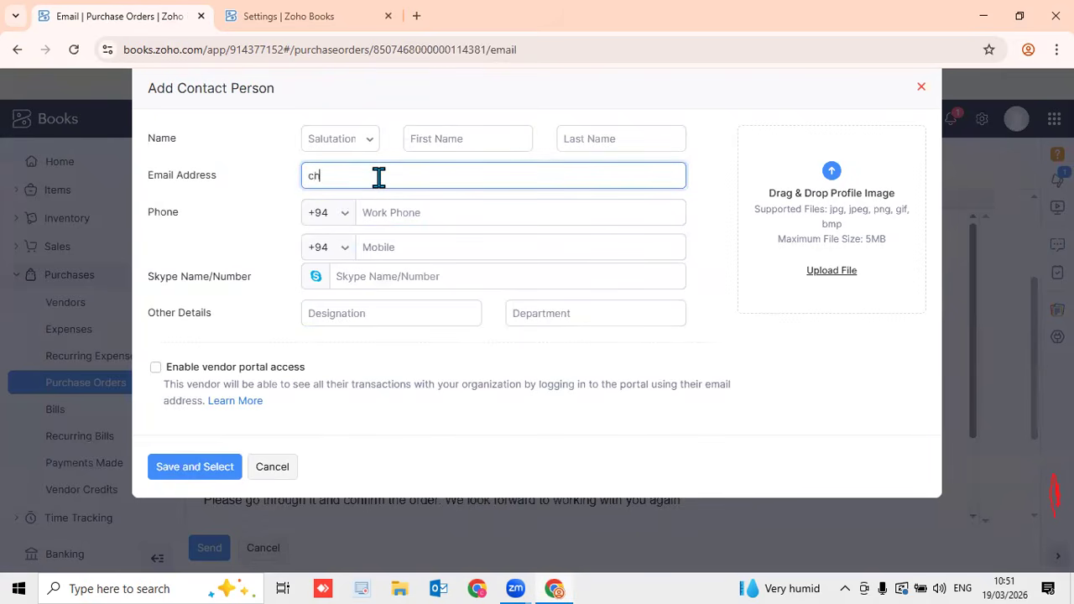
{"action": "left_click", "coordinate": [188, 471]}
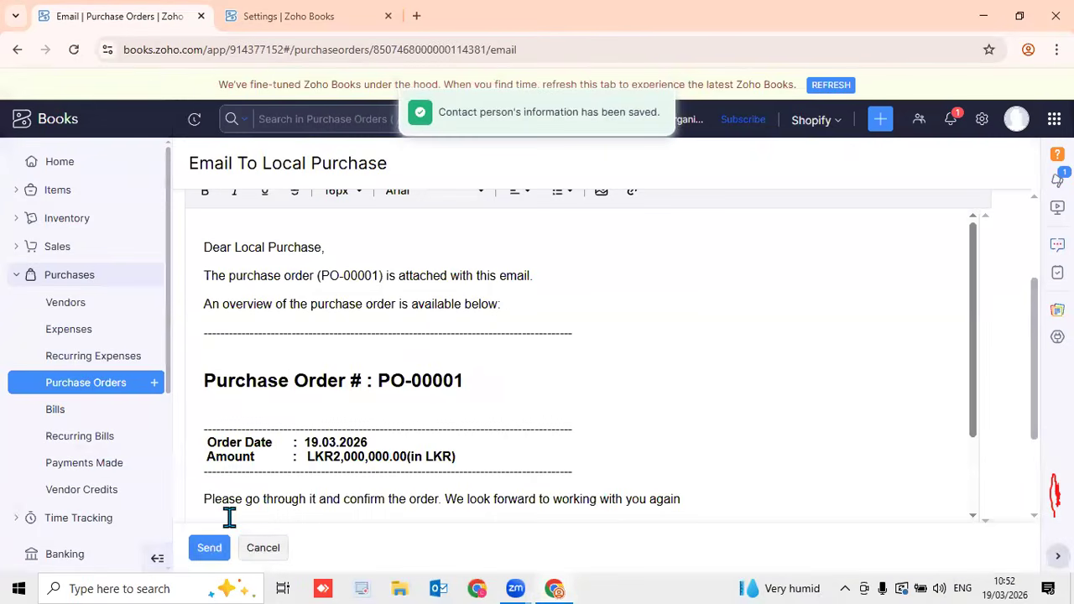
Send the PO-00001 email and return to the full Purchase Orders list
{"action": "left_click", "coordinate": [210, 548]}
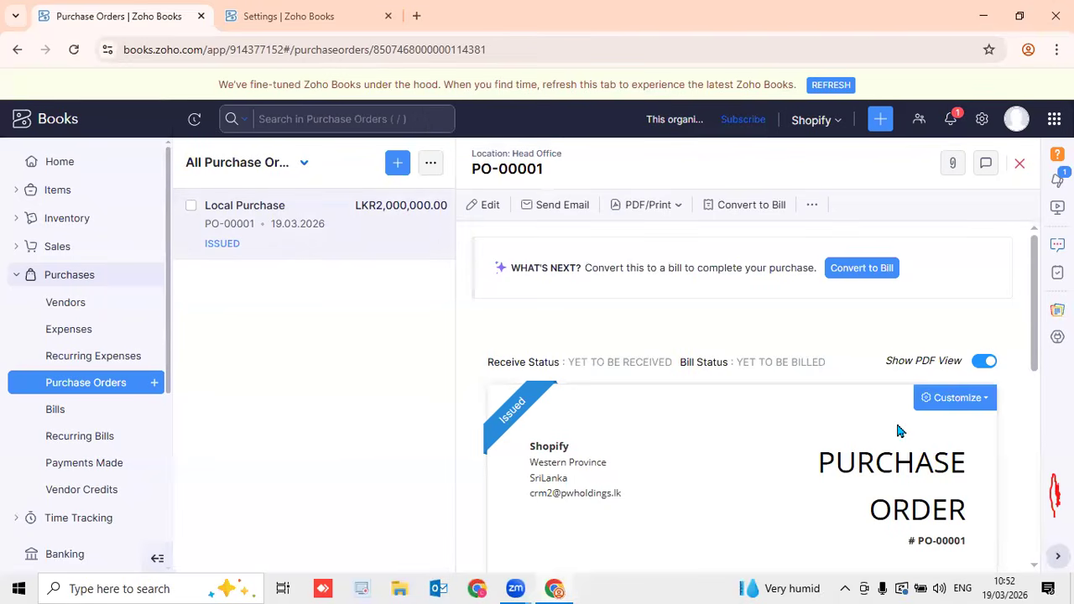
{"action": "scroll", "coordinate": [926, 428], "scroll_direction": "down", "scroll_amount": 3}
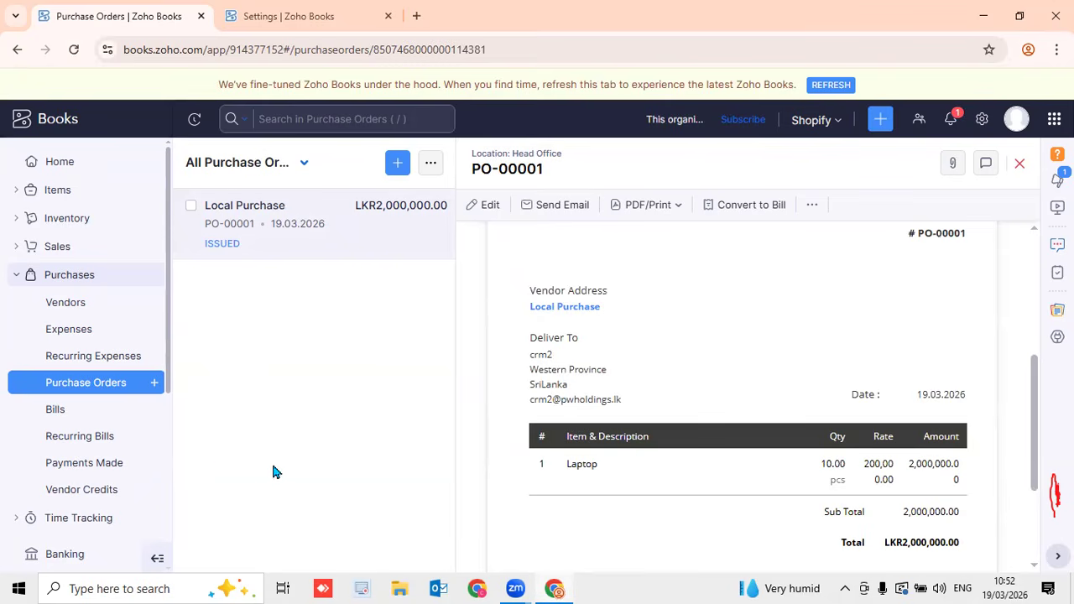
{"action": "left_click", "coordinate": [104, 386]}
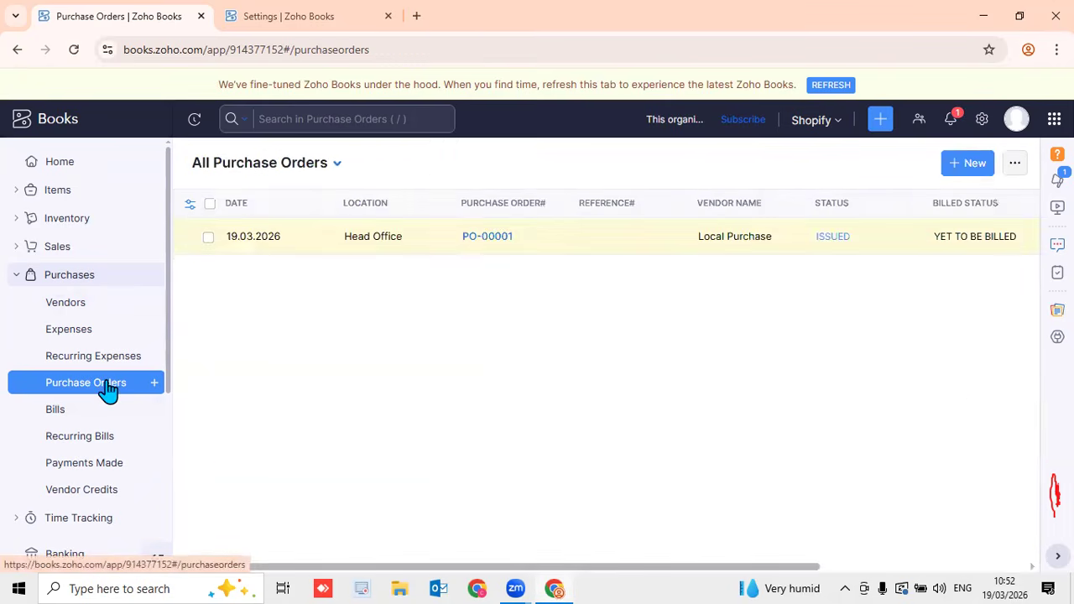
Save draft PO-00002 for Local Purchase with Item 1 at LKR 0.00, skipping the email
{"action": "left_click", "coordinate": [954, 163]}
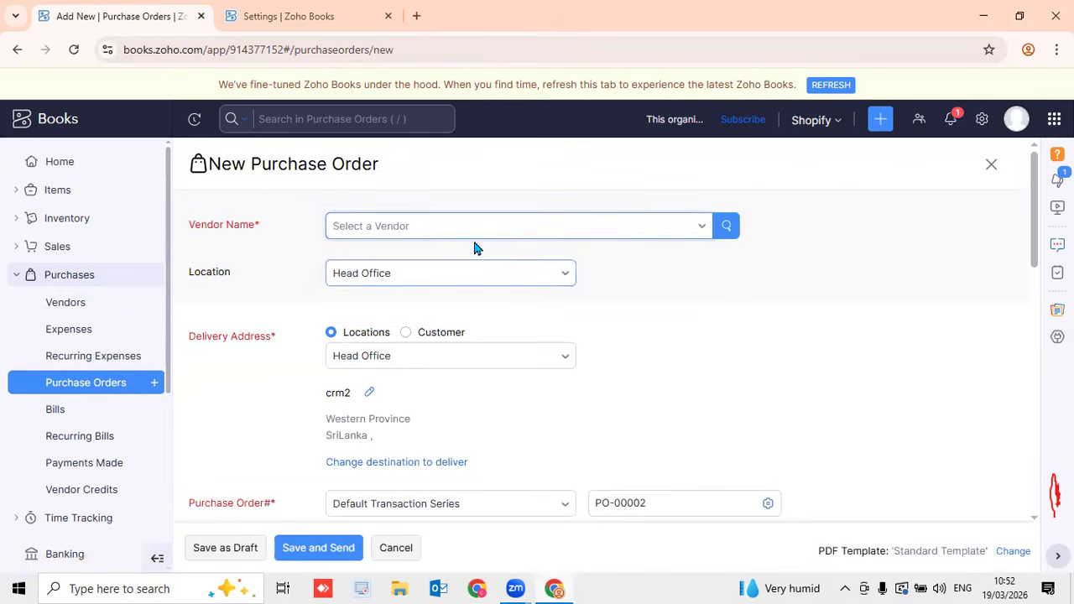
{"action": "left_click", "coordinate": [472, 233]}
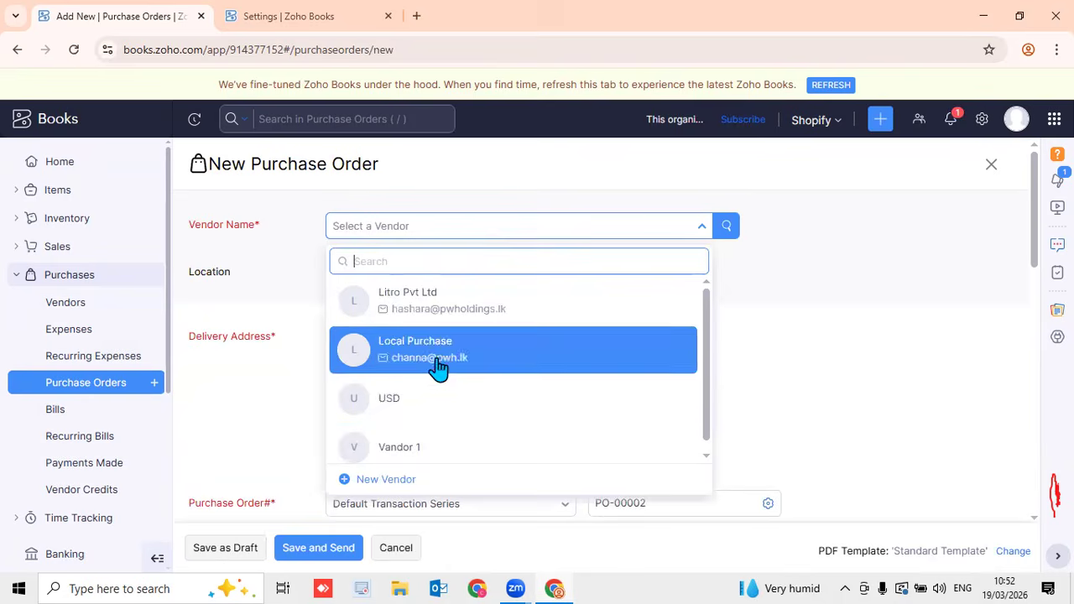
{"action": "left_click", "coordinate": [439, 375]}
{"action": "scroll", "coordinate": [454, 382], "scroll_direction": "down", "scroll_amount": 9}
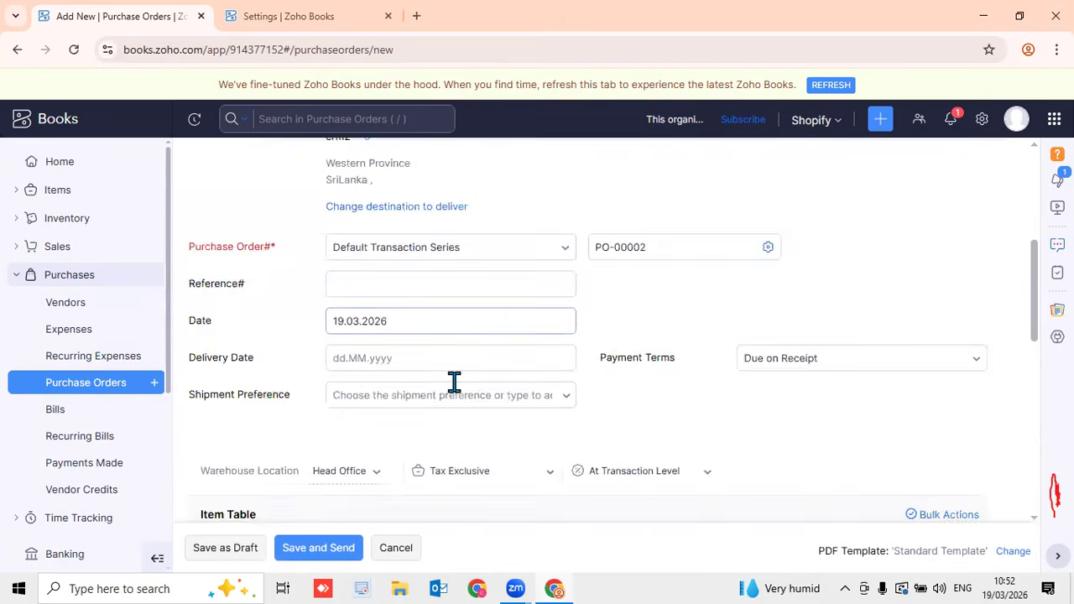
{"action": "left_click", "coordinate": [391, 252]}
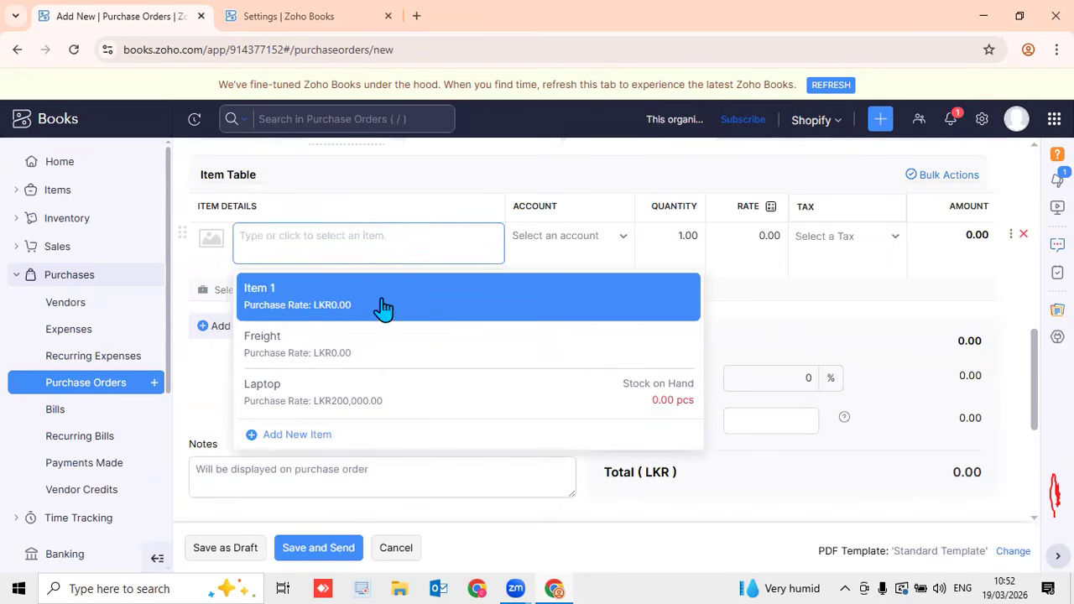
{"action": "left_click", "coordinate": [379, 306]}
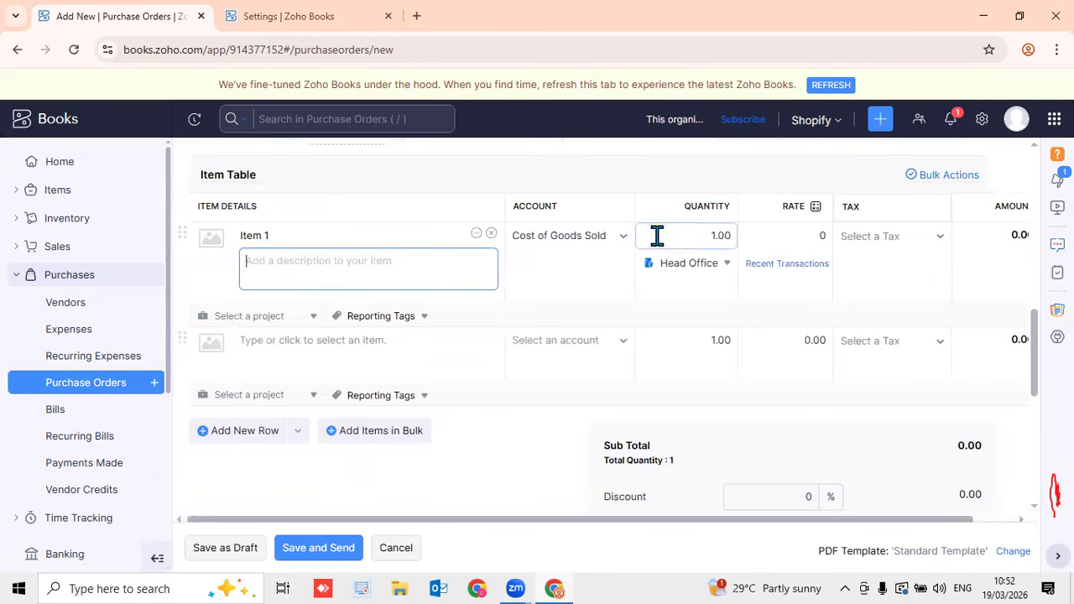
{"action": "key", "text": "alt+s"}
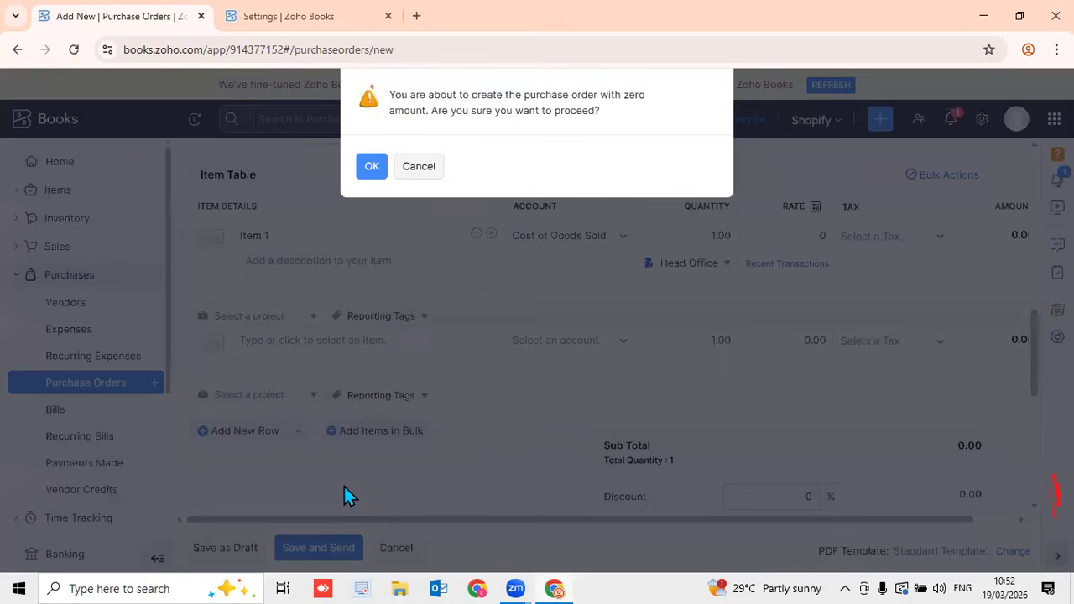
{"action": "left_click", "coordinate": [366, 166]}
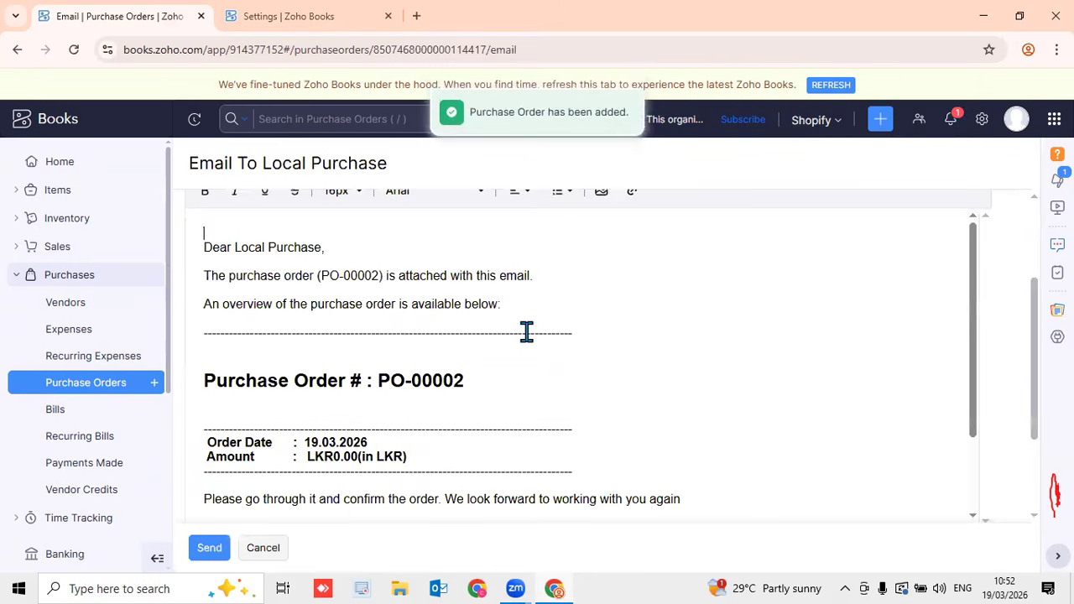
{"action": "left_click", "coordinate": [263, 548]}
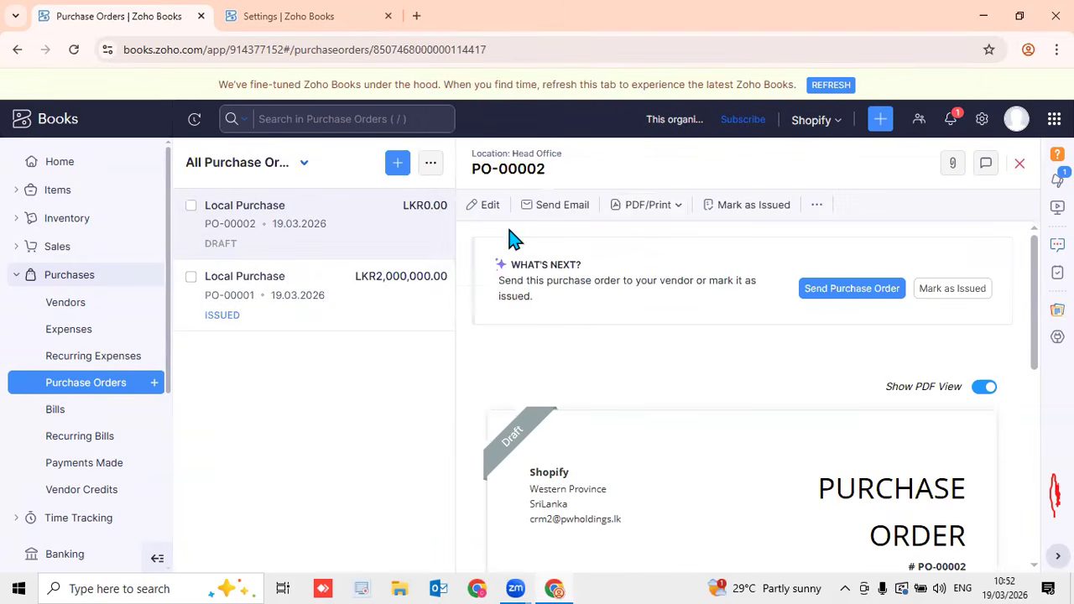
Change PO-00002's Item 1 rate to 100, save it, and mark it Issued
{"action": "left_click", "coordinate": [482, 210]}
{"action": "scroll", "coordinate": [745, 387], "scroll_direction": "down", "scroll_amount": 9}
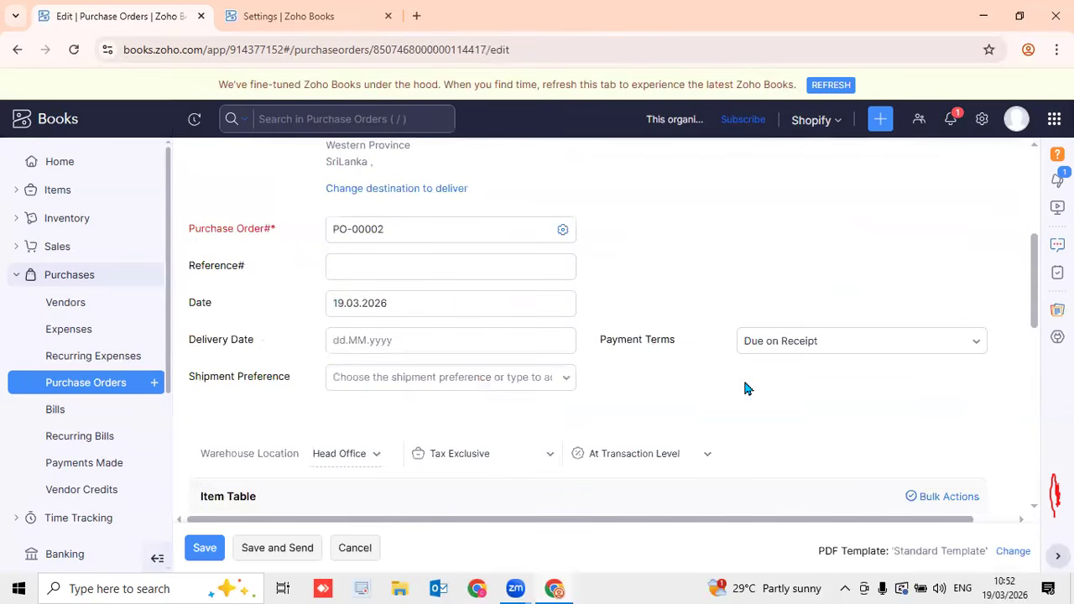
{"action": "left_click", "coordinate": [788, 228]}
{"action": "type", "text": "100"}
{"action": "left_click", "coordinate": [207, 549]}
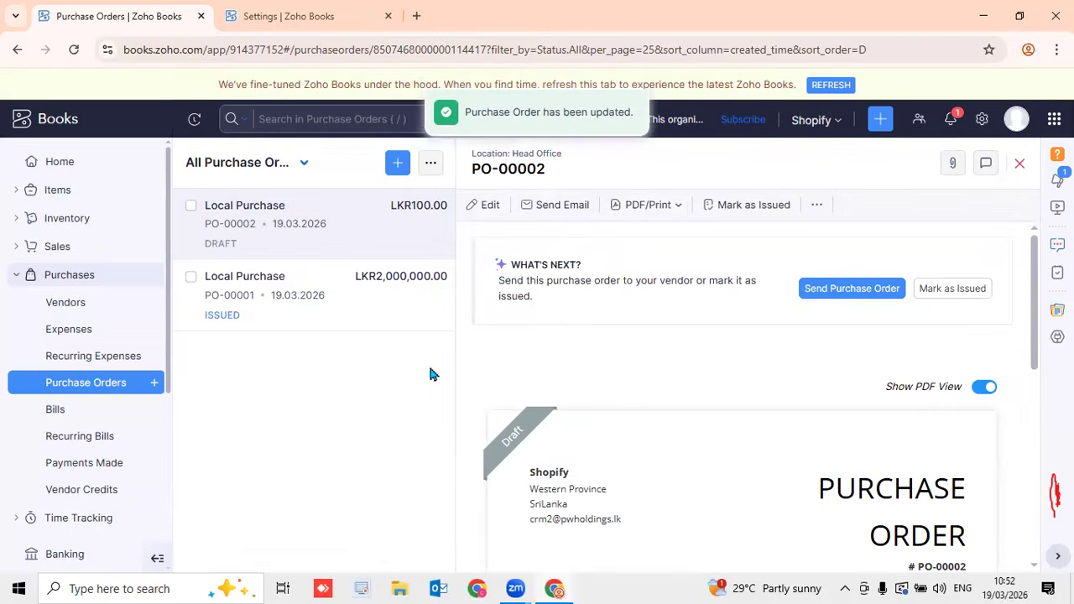
{"action": "left_click", "coordinate": [963, 293]}
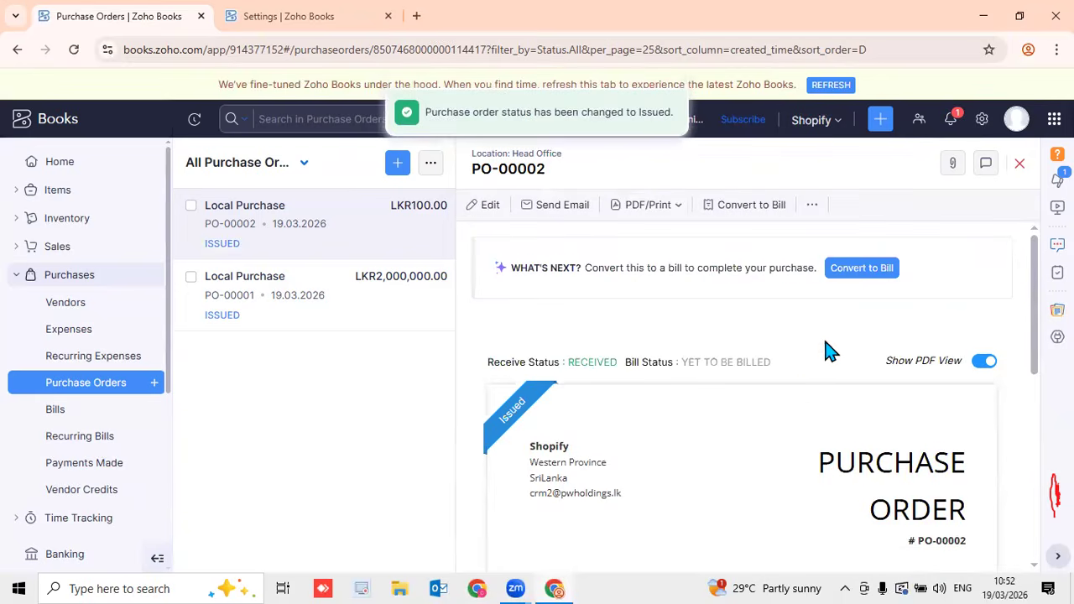
{"action": "scroll", "coordinate": [806, 411], "scroll_direction": "down", "scroll_amount": 5}
{"action": "scroll", "coordinate": [806, 411], "scroll_direction": "up", "scroll_amount": 5}
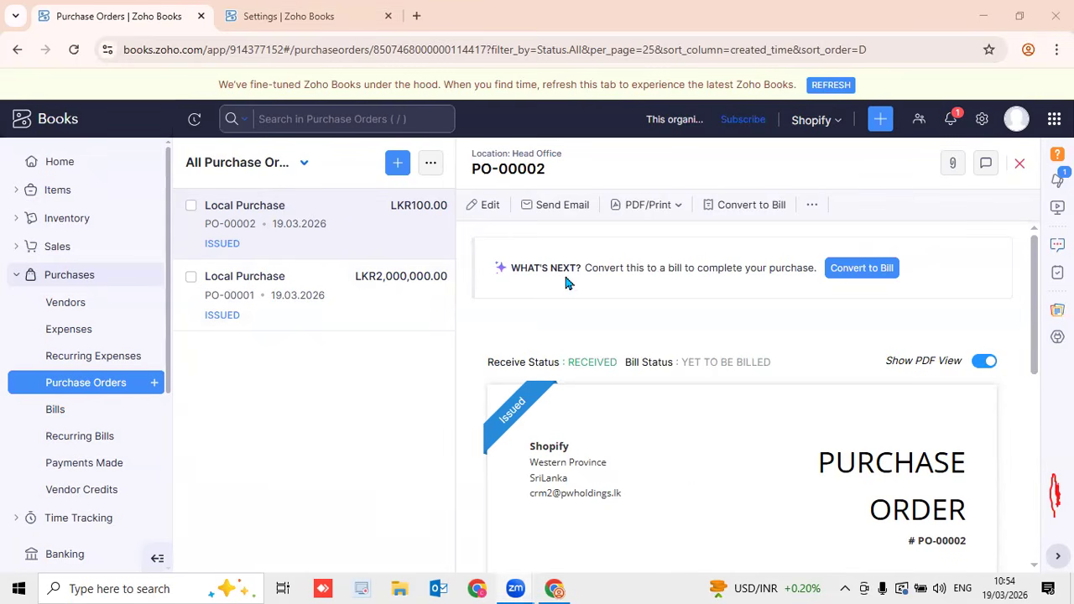
{"action": "left_click", "coordinate": [986, 122]}
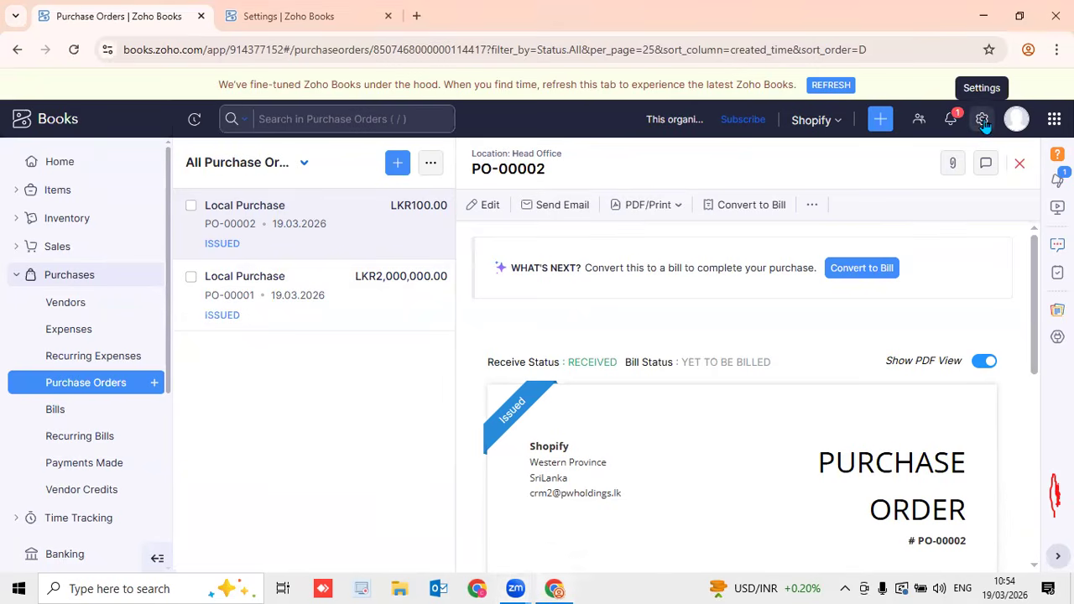
{"action": "left_click", "coordinate": [767, 132]}
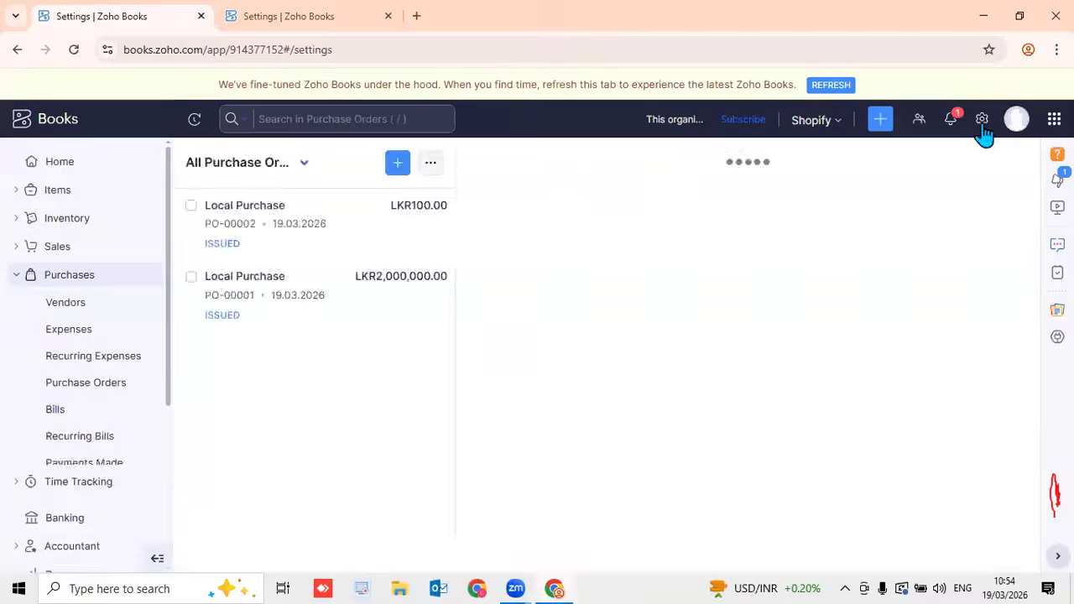
{"action": "left_click", "coordinate": [979, 131]}
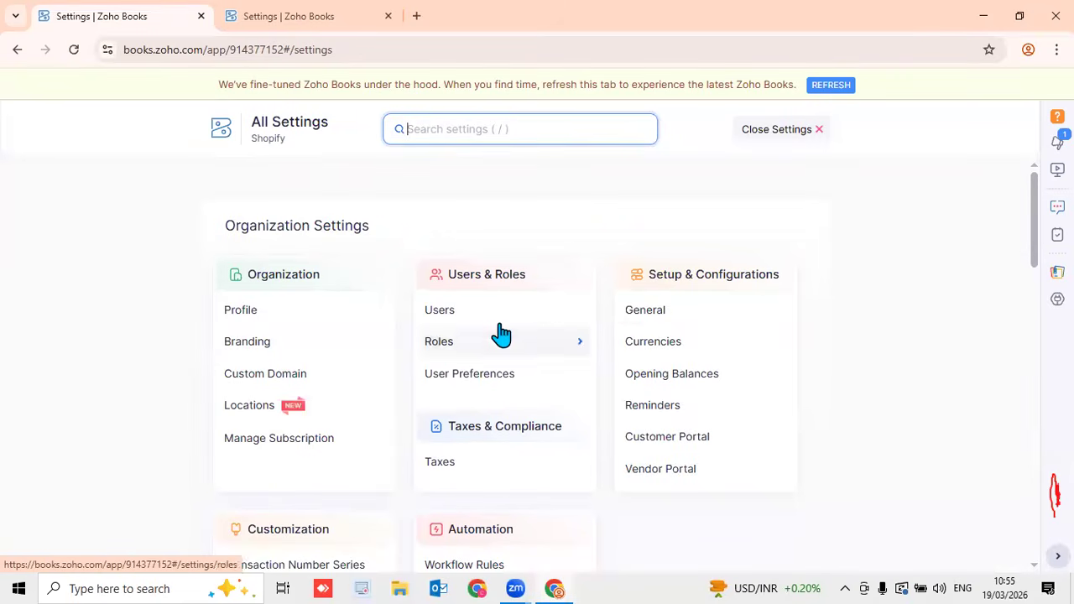
{"action": "left_click", "coordinate": [690, 311]}
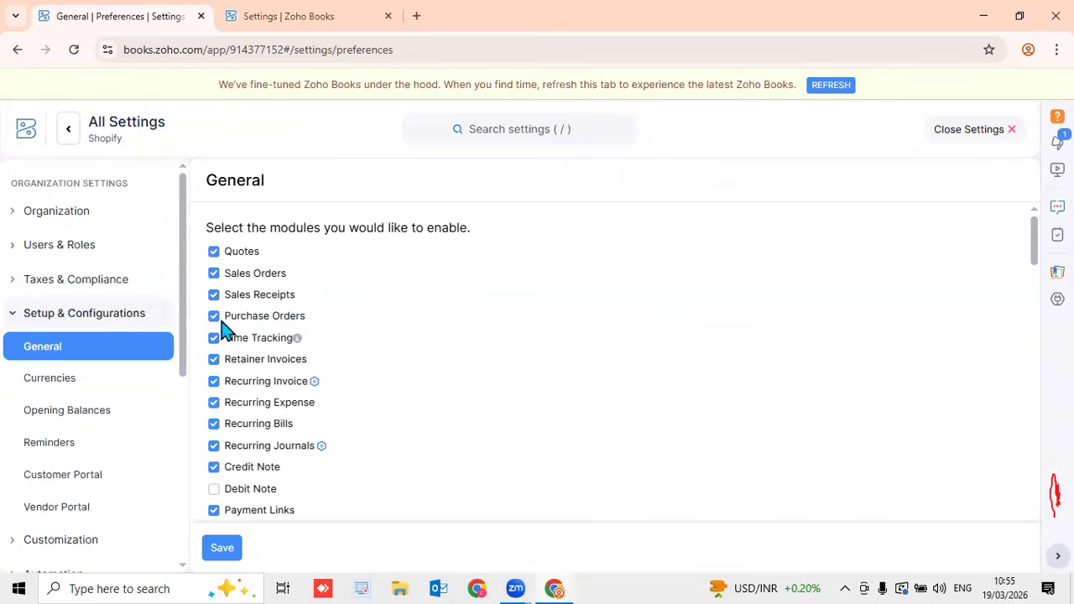
{"action": "scroll", "coordinate": [238, 340], "scroll_direction": "down", "scroll_amount": 4}
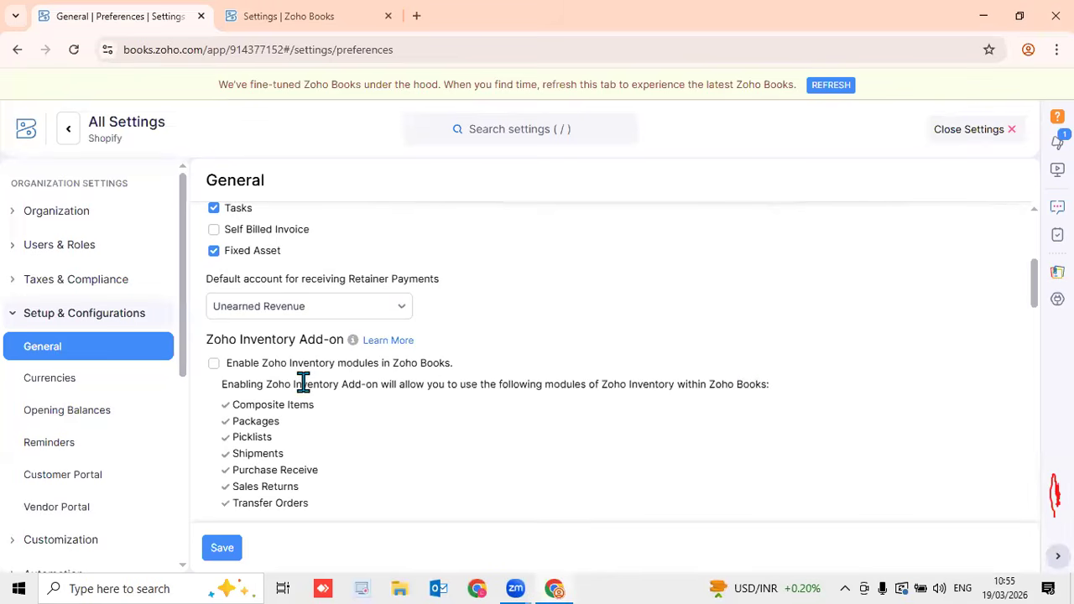
{"action": "left_click", "coordinate": [971, 138]}
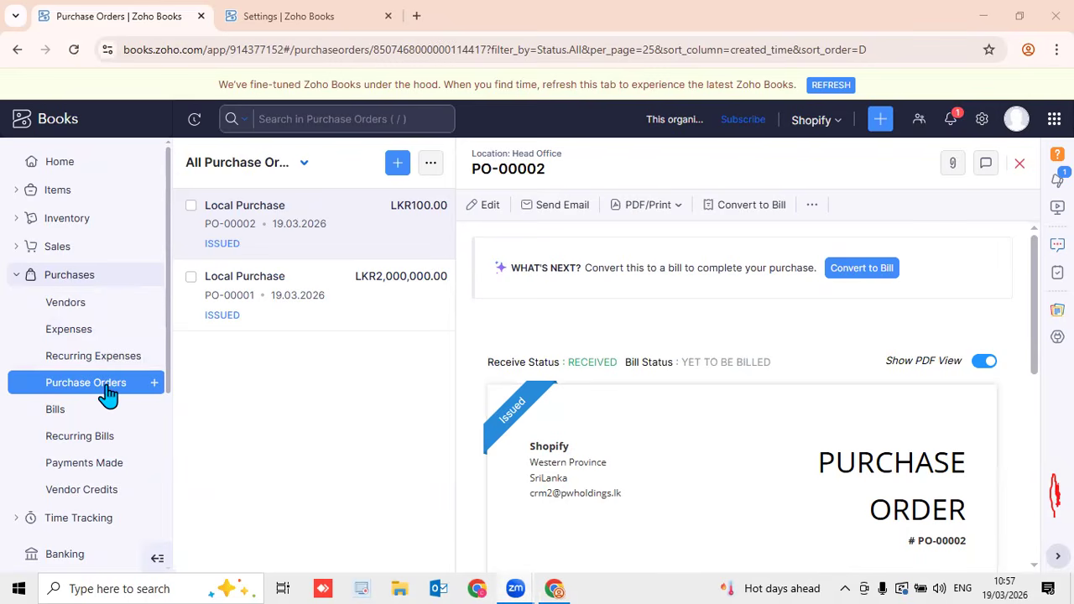
Start a new purchase order and choose Local Purchase as its vendor
{"action": "left_click", "coordinate": [151, 386]}
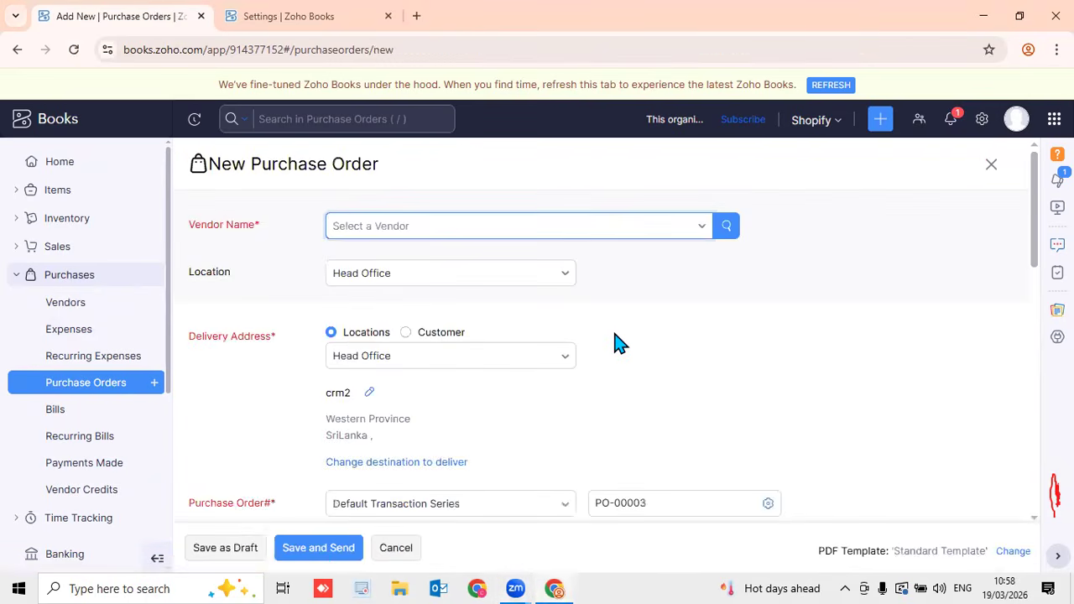
{"action": "left_click", "coordinate": [484, 234]}
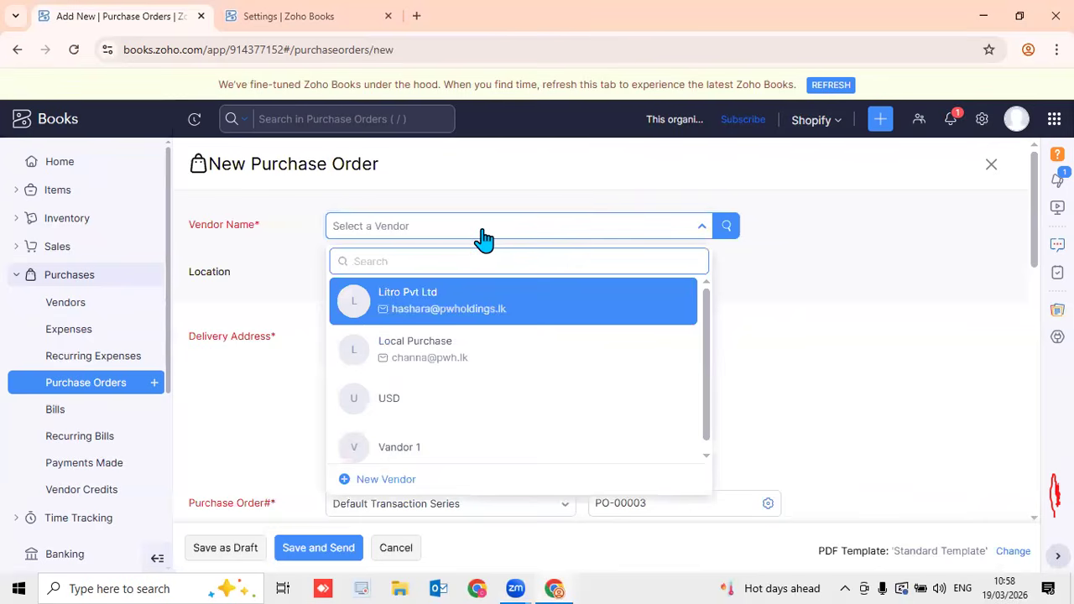
{"action": "left_click", "coordinate": [464, 352]}
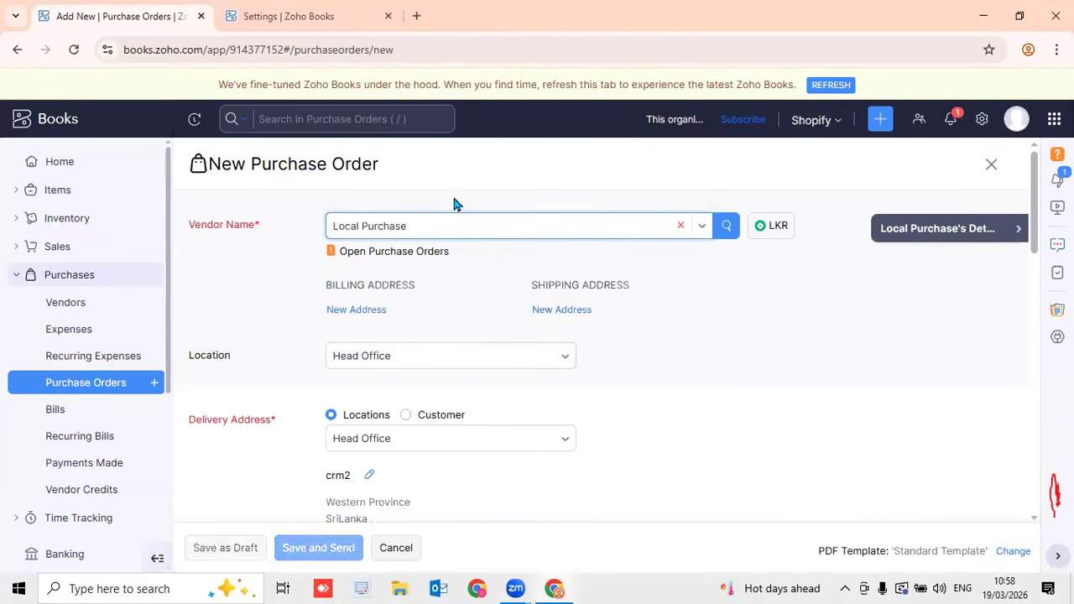
{"action": "left_click", "coordinate": [555, 240]}
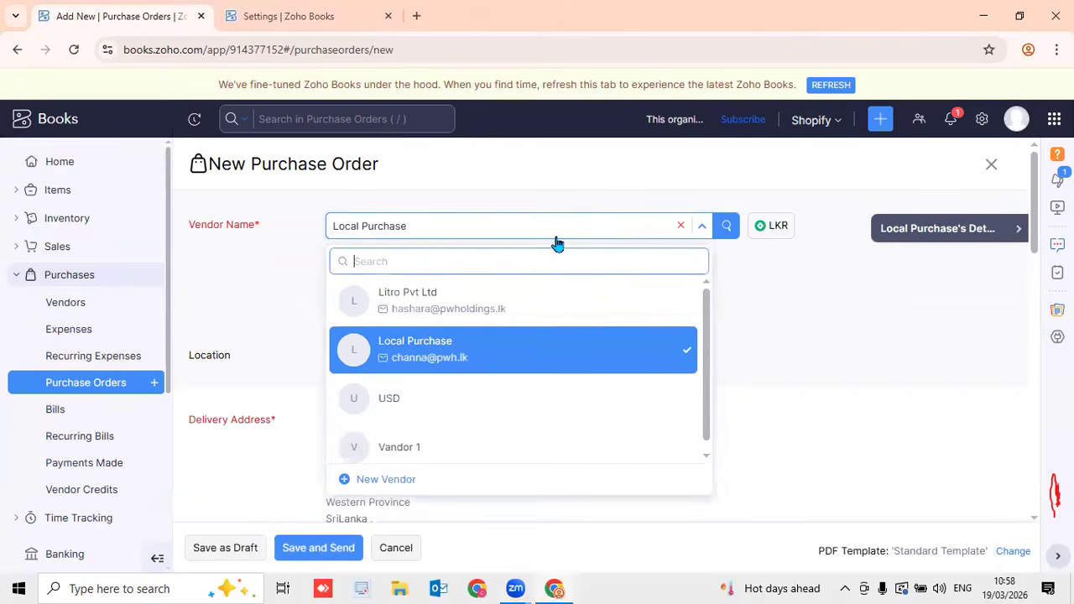
{"action": "left_click", "coordinate": [563, 193]}
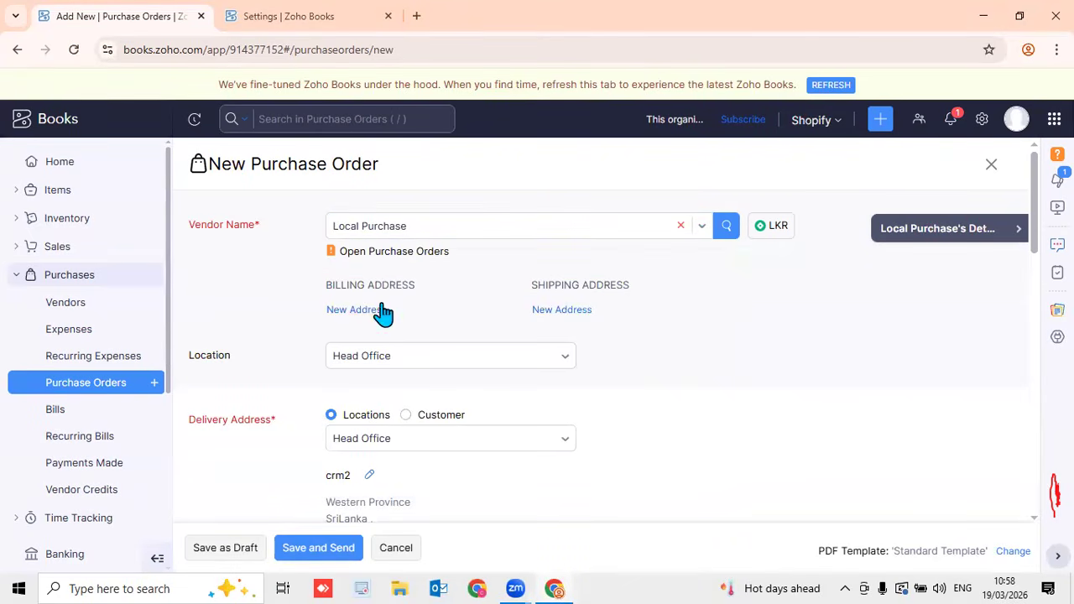
Review Local Purchase's vendor details and keep Head Office as the location
{"action": "left_click", "coordinate": [945, 239]}
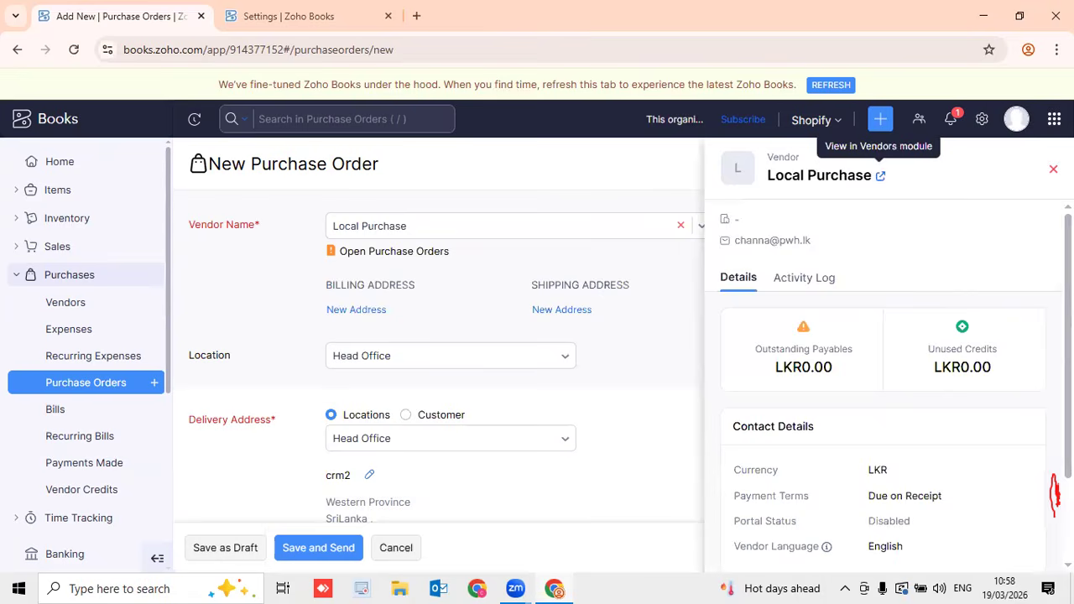
{"action": "left_click", "coordinate": [1054, 170]}
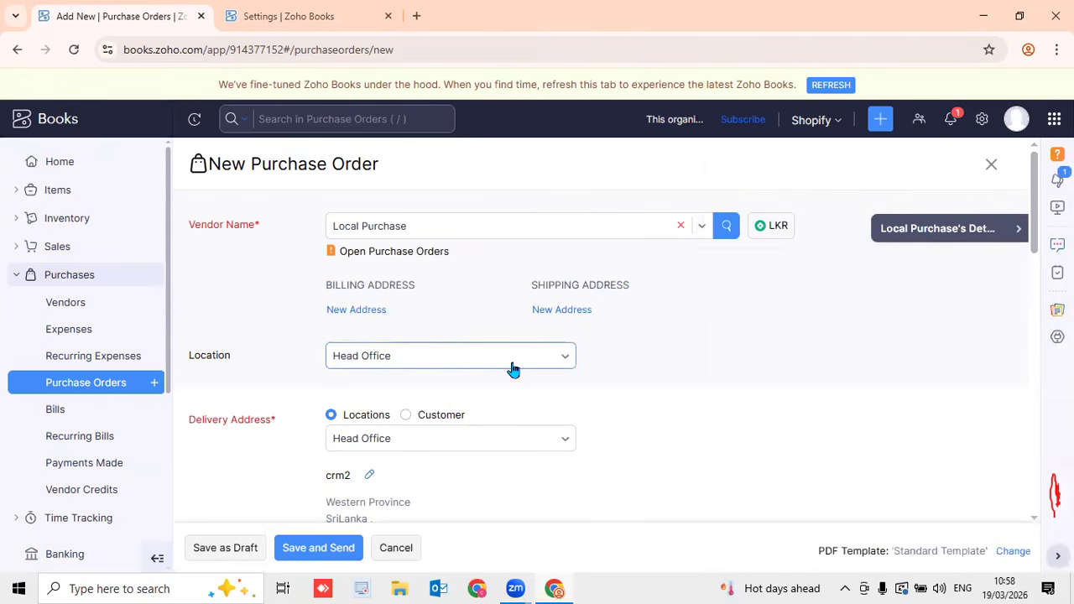
{"action": "left_click", "coordinate": [457, 363]}
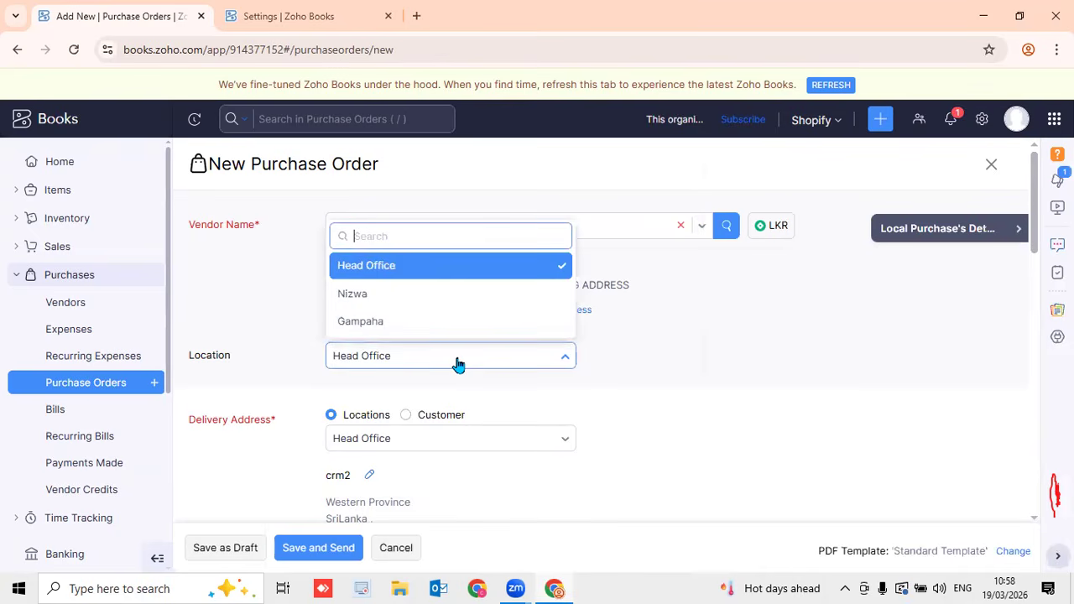
{"action": "left_click", "coordinate": [514, 378]}
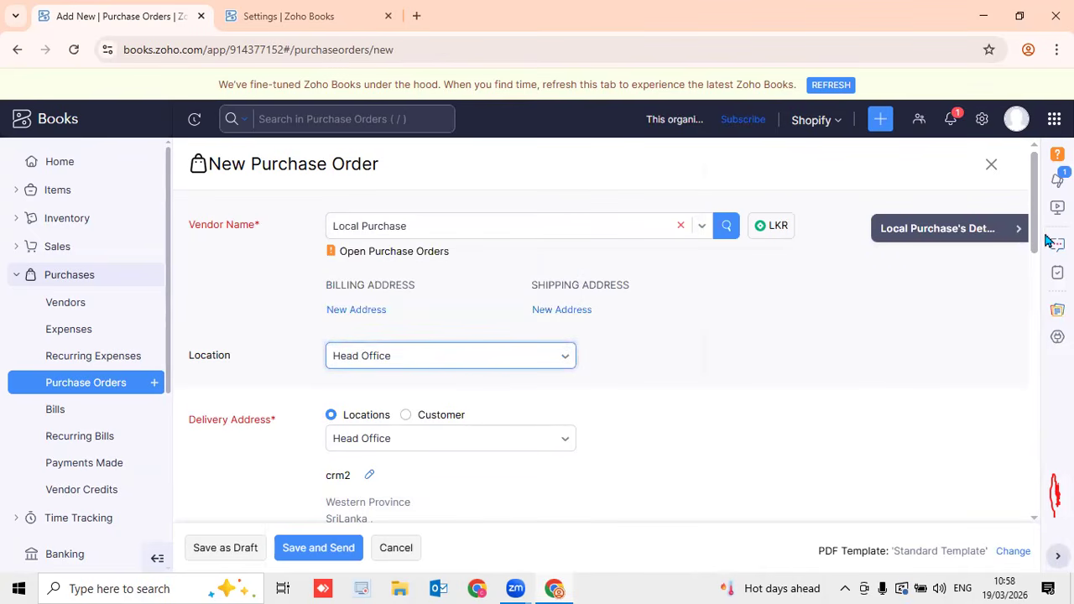
Keep Head Office delivery address and date 19.03.2026, and set payment terms to Net 30
{"action": "scroll", "coordinate": [1044, 252], "scroll_direction": "down", "scroll_amount": 2}
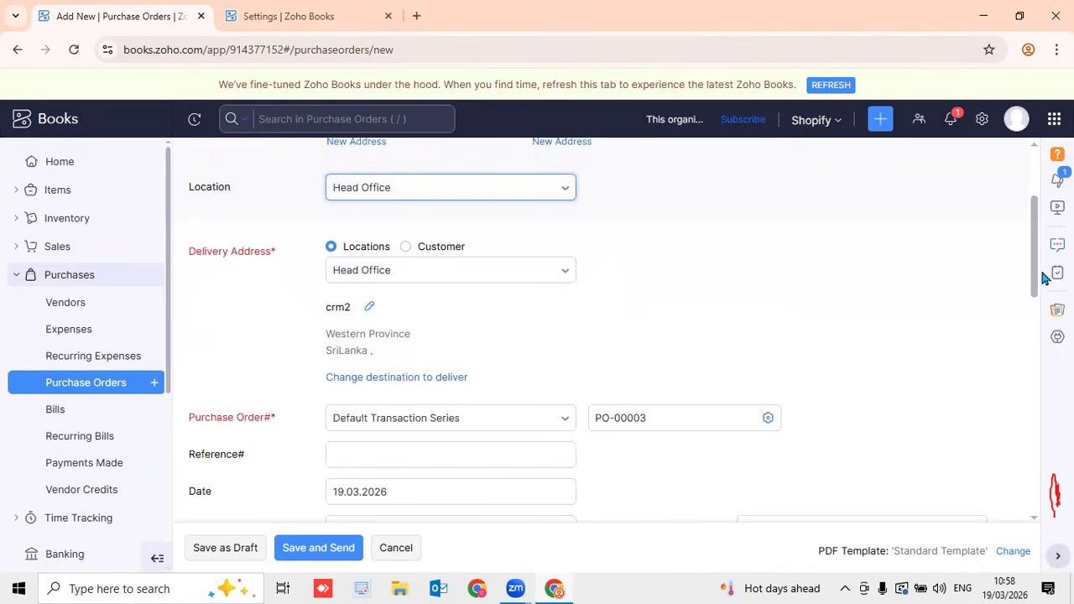
{"action": "left_click", "coordinate": [439, 277]}
{"action": "left_click", "coordinate": [659, 276]}
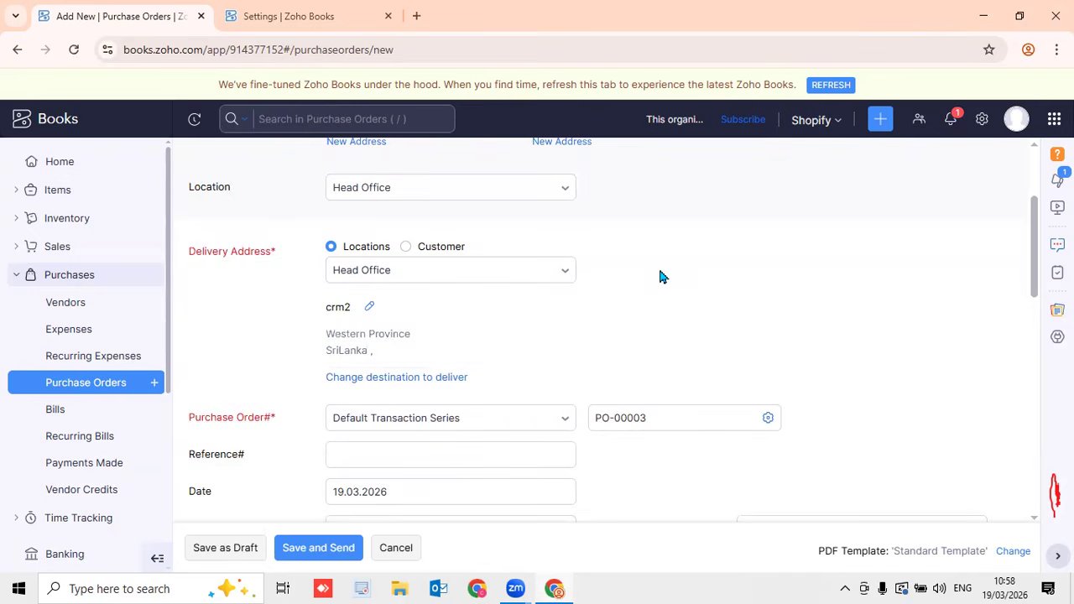
{"action": "left_click_drag", "start_coordinate": [1040, 289], "coordinate": [1040, 333]}
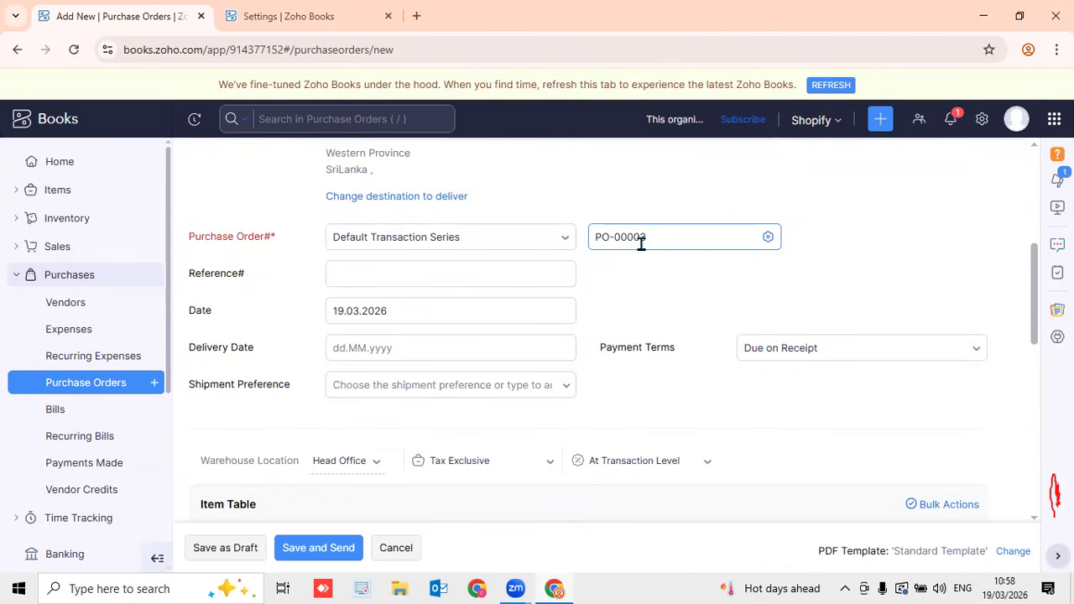
{"action": "left_click", "coordinate": [382, 272]}
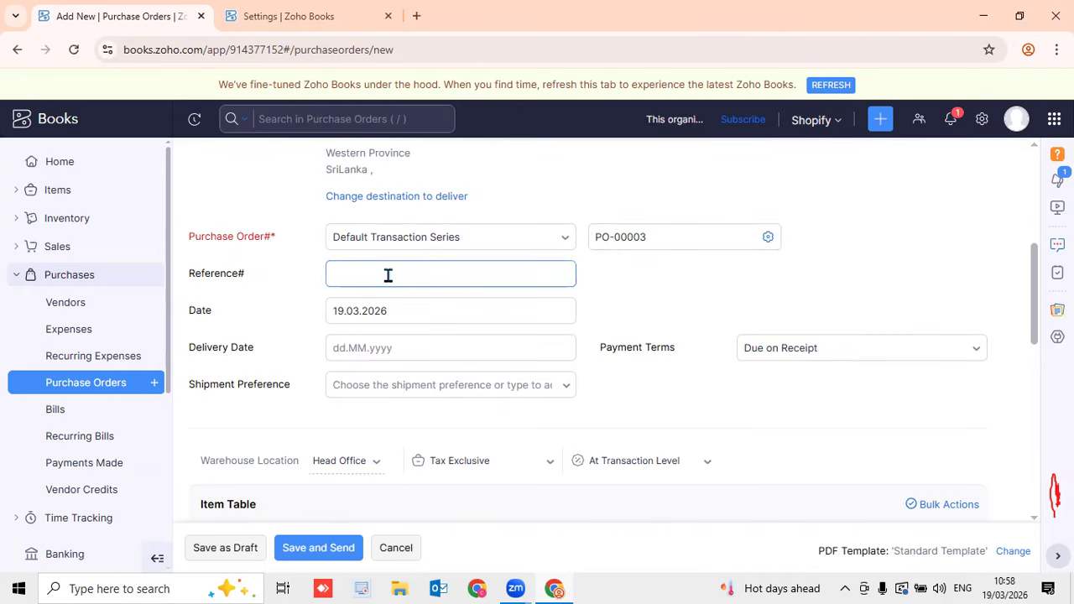
{"action": "left_click", "coordinate": [443, 314]}
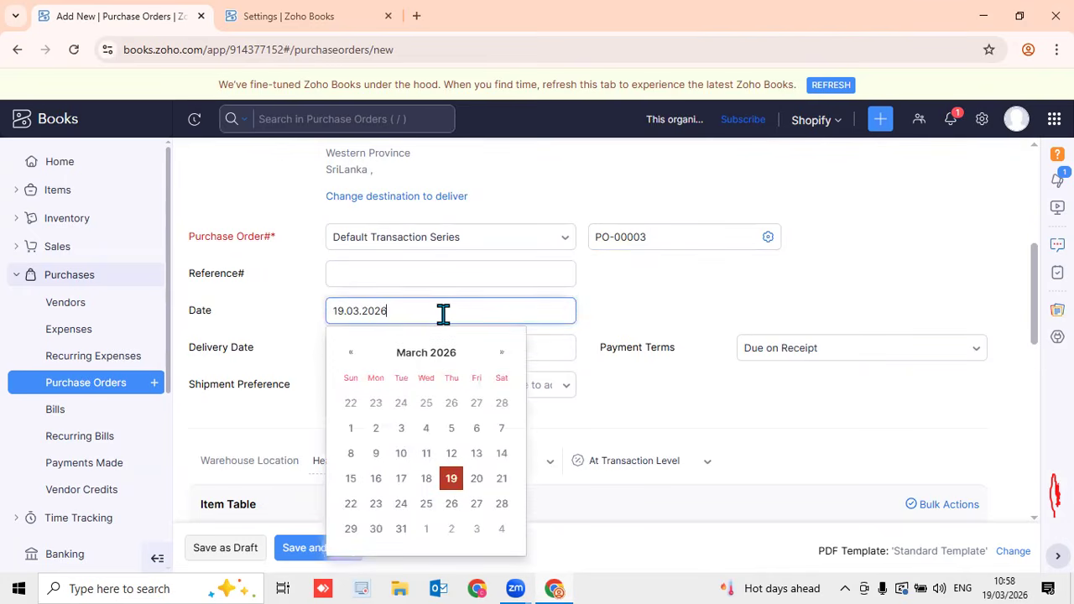
{"action": "left_click", "coordinate": [703, 302]}
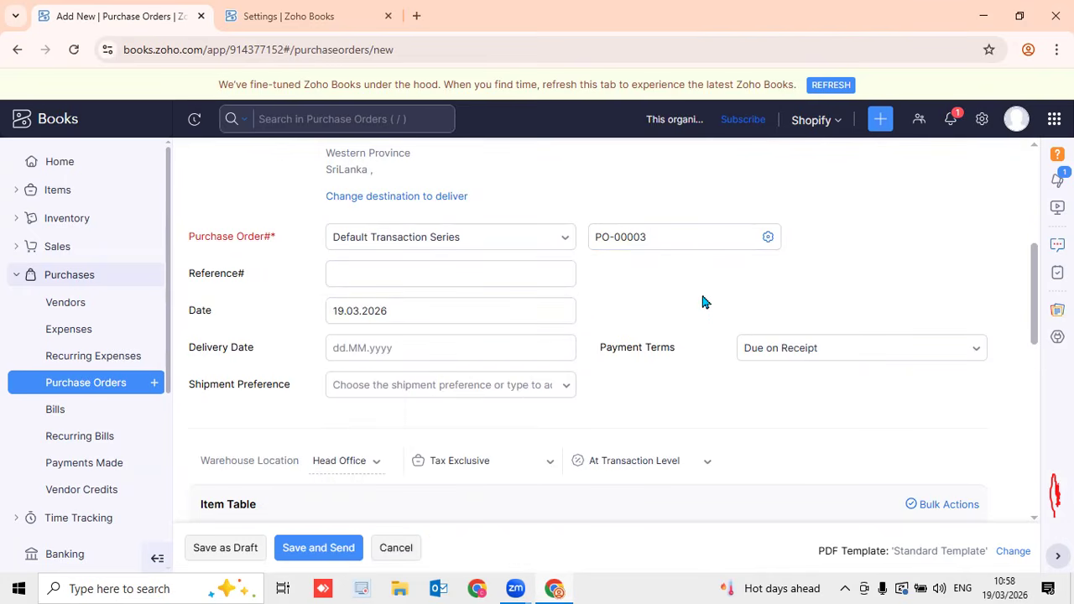
{"action": "left_click", "coordinate": [812, 366]}
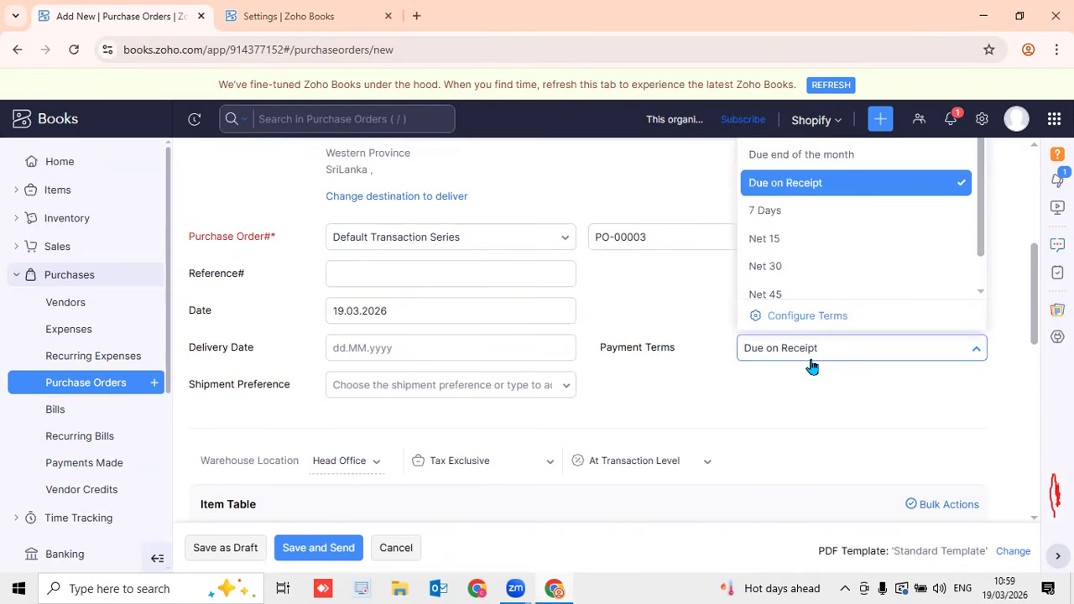
{"action": "scroll", "coordinate": [808, 283], "scroll_direction": "down", "scroll_amount": 1}
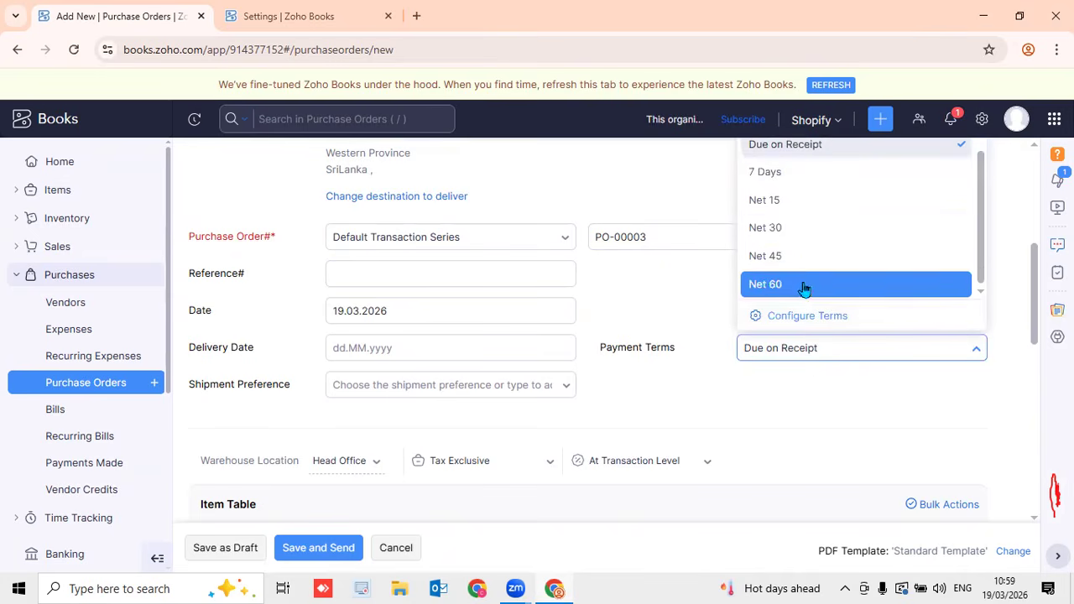
{"action": "left_click", "coordinate": [794, 231]}
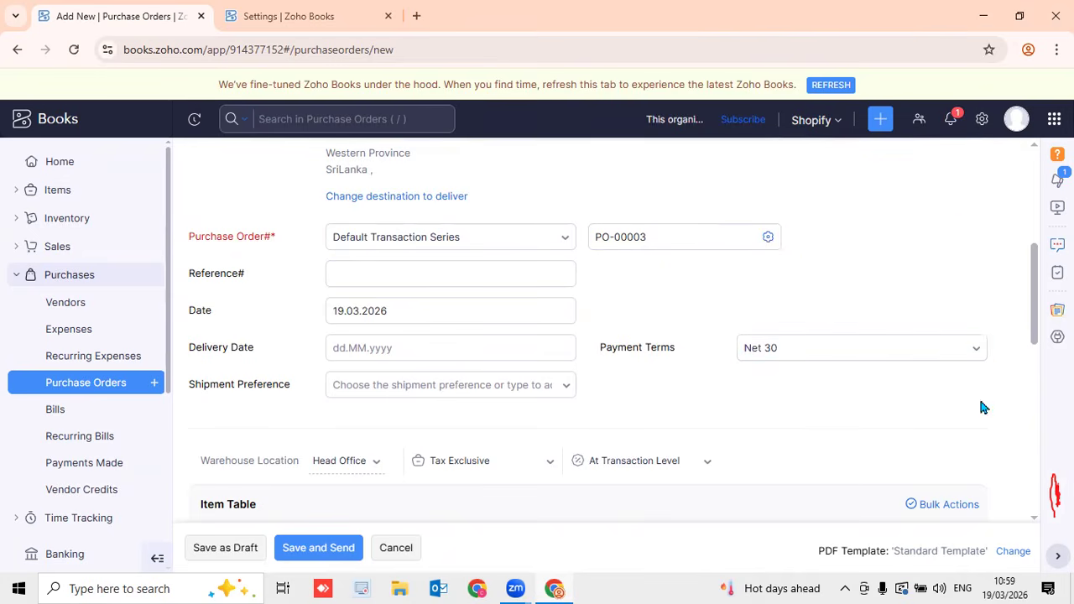
Add a Laptop line item with quantity 5
{"action": "scroll", "coordinate": [1033, 319], "scroll_direction": "down", "scroll_amount": 3}
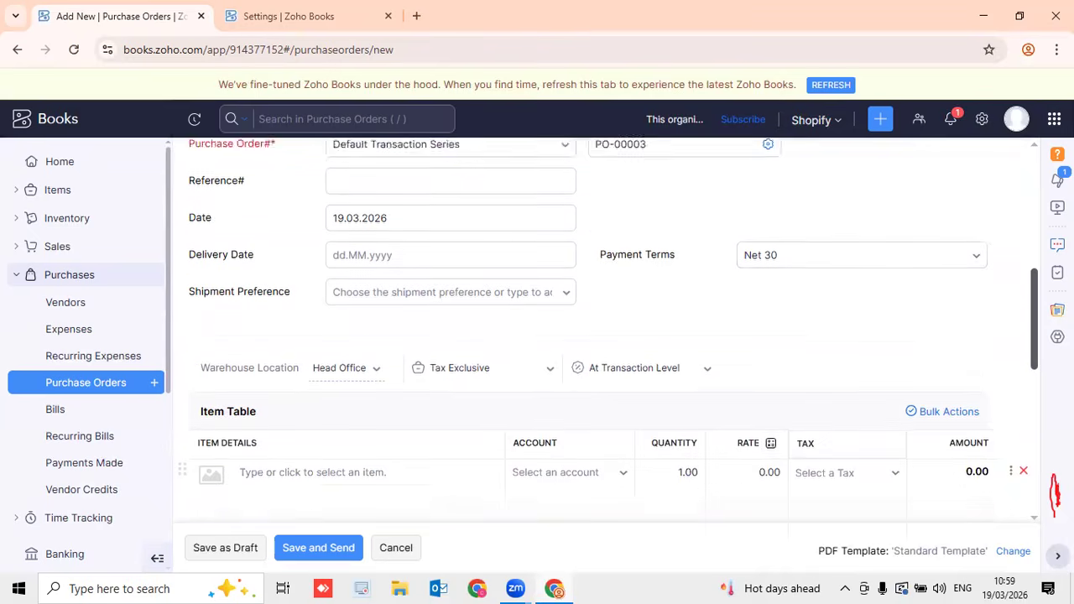
{"action": "scroll", "coordinate": [1036, 360], "scroll_direction": "down", "scroll_amount": 2}
{"action": "left_click", "coordinate": [359, 324]}
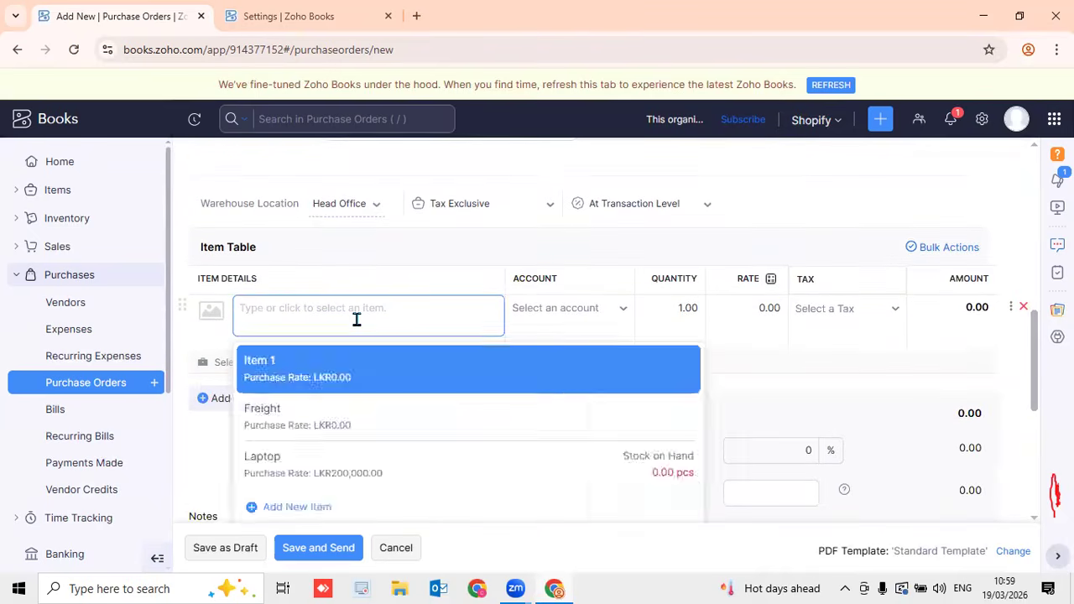
{"action": "left_click", "coordinate": [406, 472]}
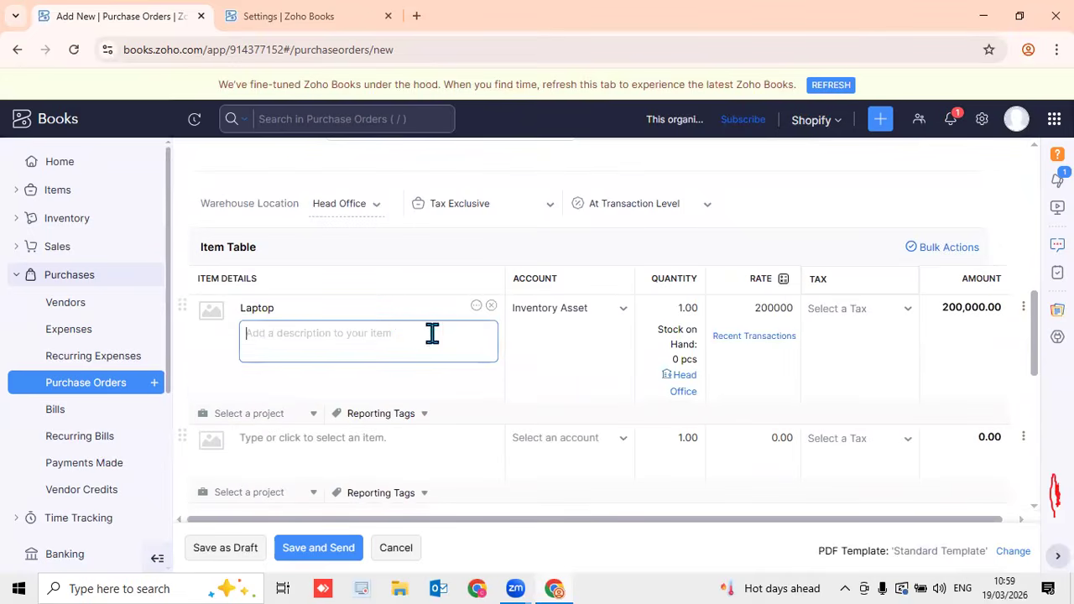
{"action": "left_click", "coordinate": [684, 307]}
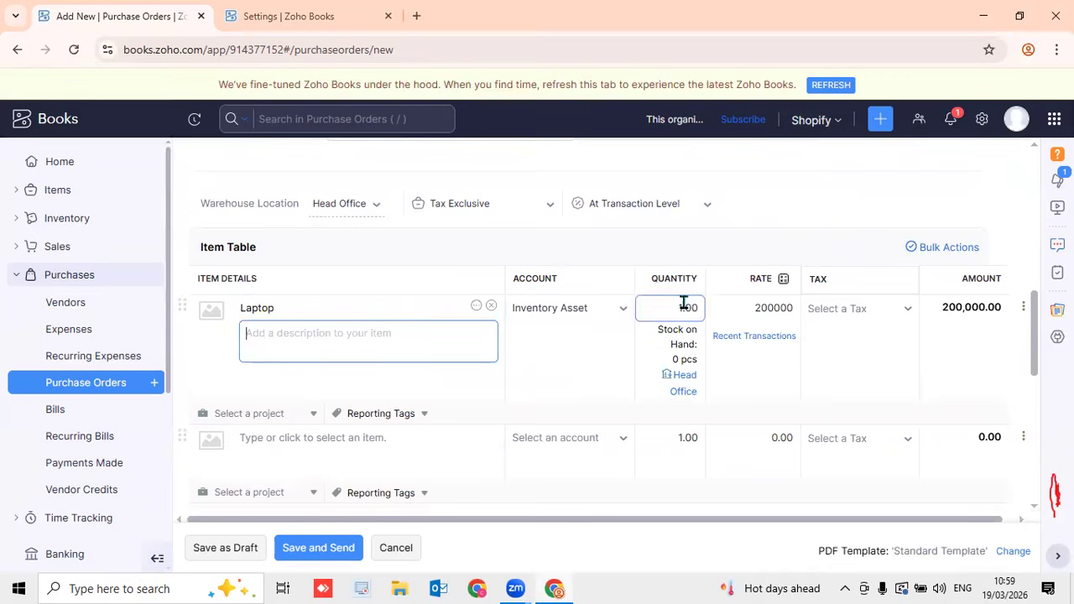
{"action": "key", "text": "BackSpace"}
{"action": "type", "text": "5"}
{"action": "left_click", "coordinate": [762, 237]}
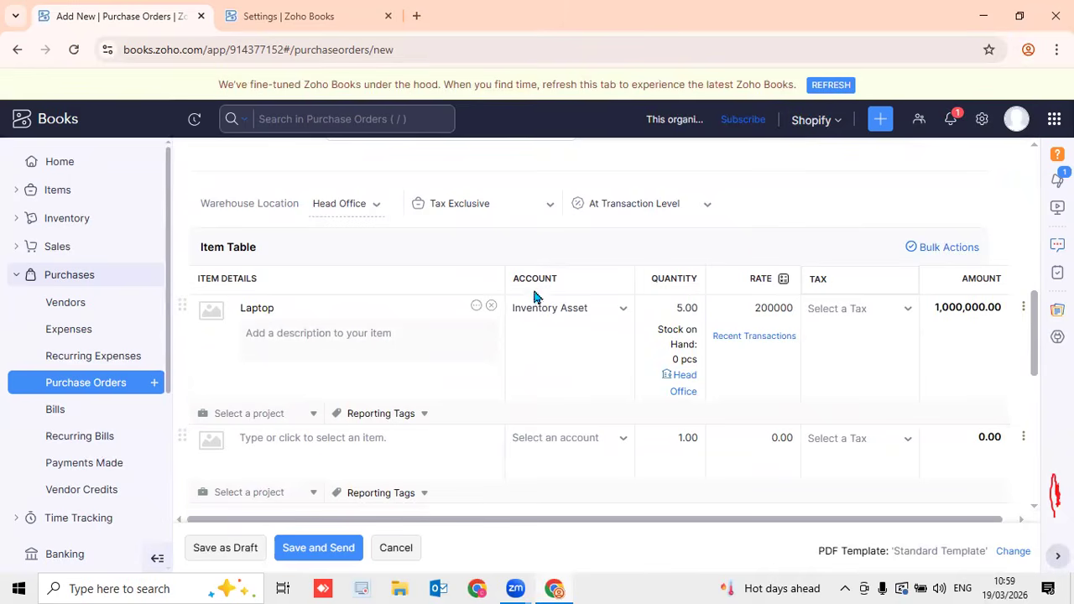
Set the Laptop rate to 200000 with VAT [18%], totalling LKR 1,180,000.00
{"action": "left_click", "coordinate": [778, 309]}
{"action": "left_click_drag", "start_coordinate": [778, 310], "coordinate": [741, 307]}
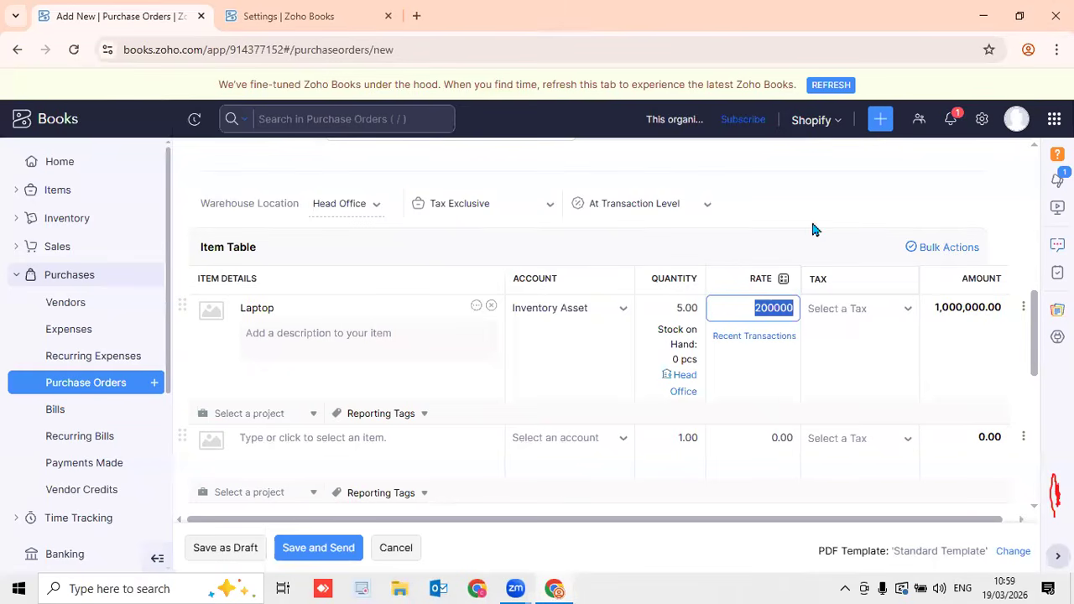
{"action": "left_click", "coordinate": [818, 247]}
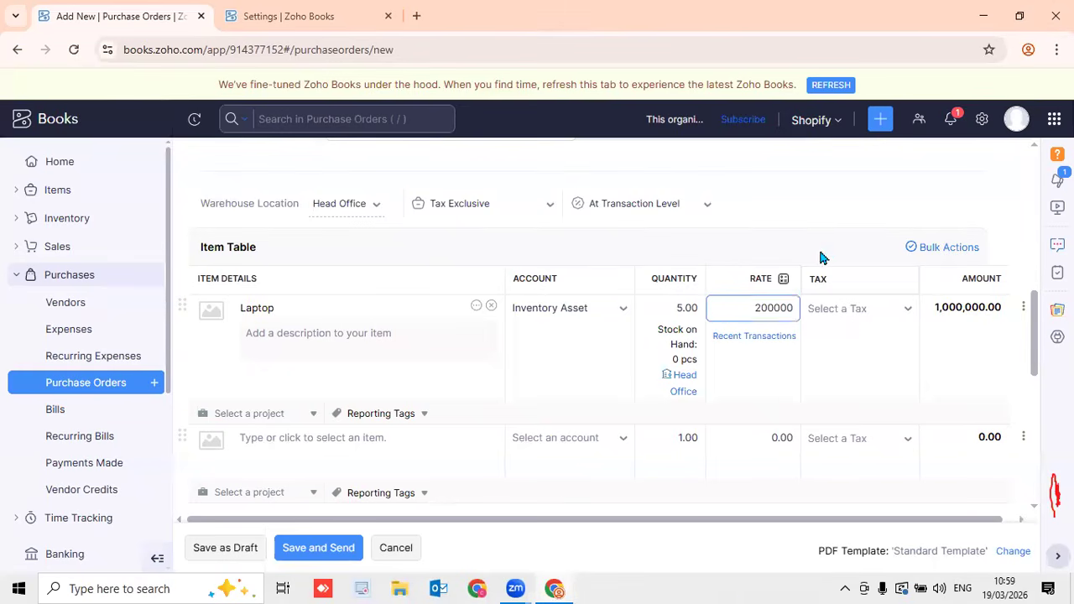
{"action": "left_click", "coordinate": [900, 317]}
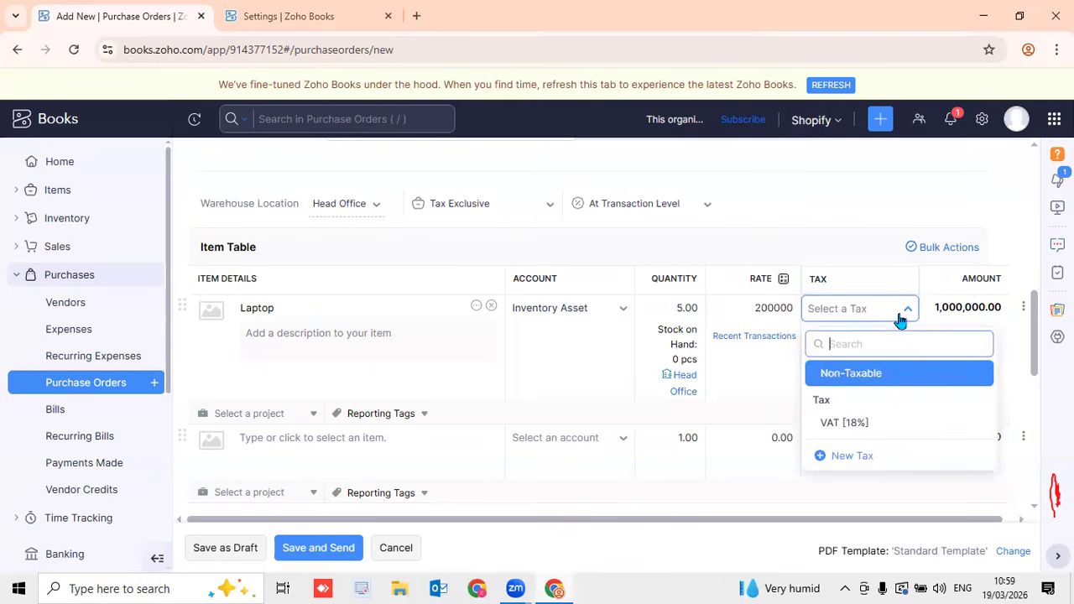
{"action": "left_click", "coordinate": [863, 422]}
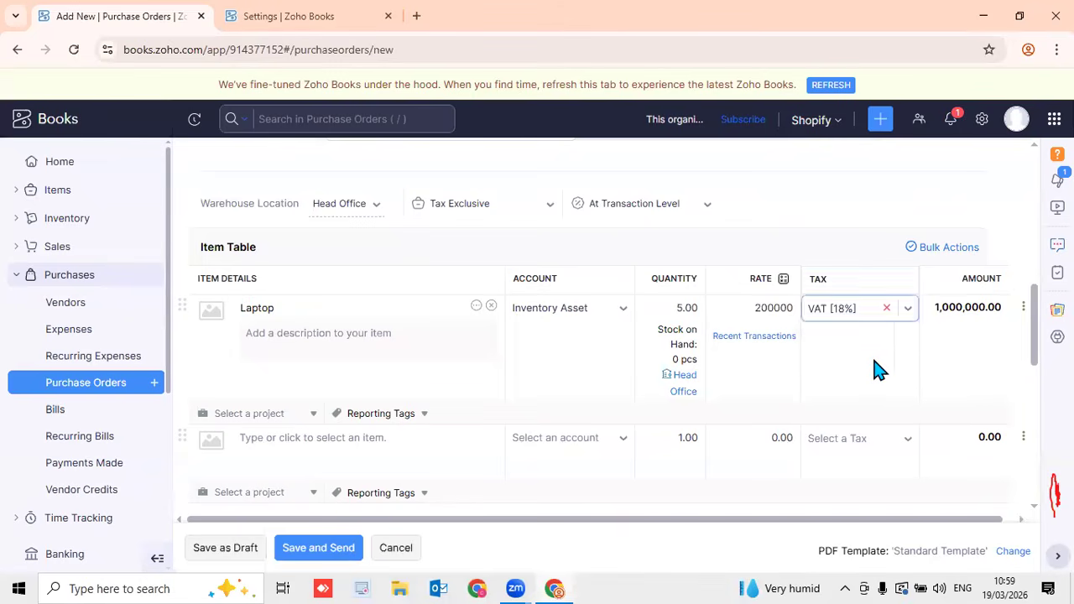
{"action": "scroll", "coordinate": [1028, 335], "scroll_direction": "down", "scroll_amount": 2}
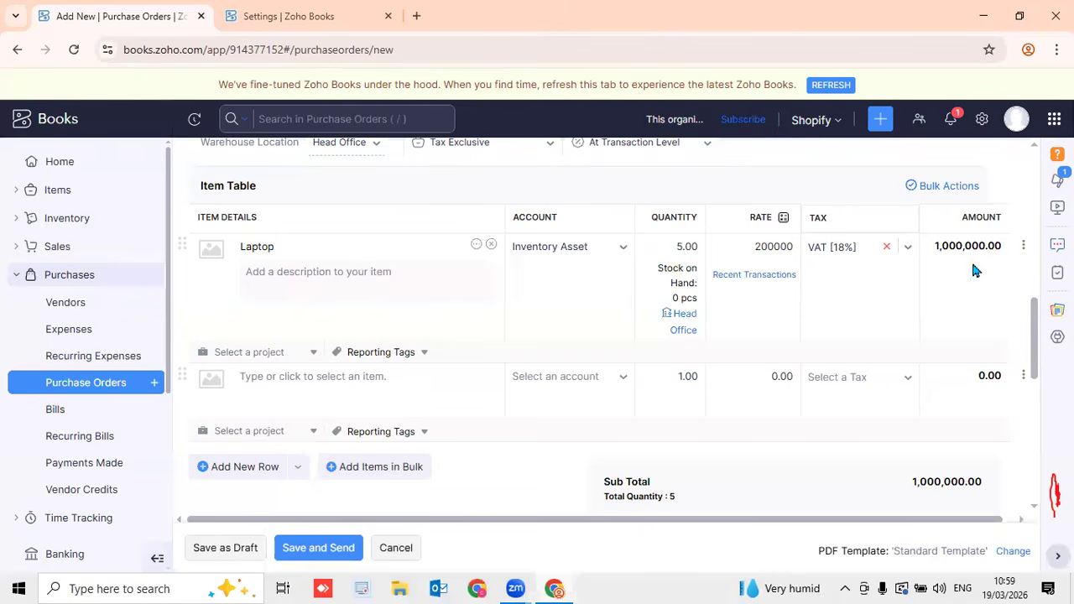
{"action": "scroll", "coordinate": [973, 277], "scroll_direction": "down", "scroll_amount": 3}
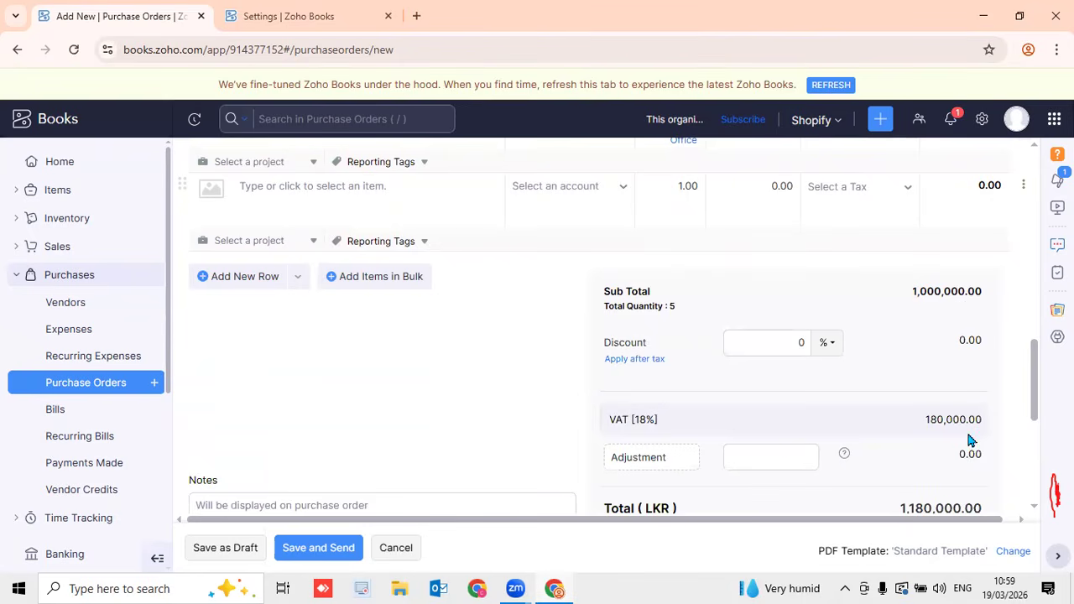
{"action": "scroll", "coordinate": [1039, 411], "scroll_direction": "down", "scroll_amount": 2}
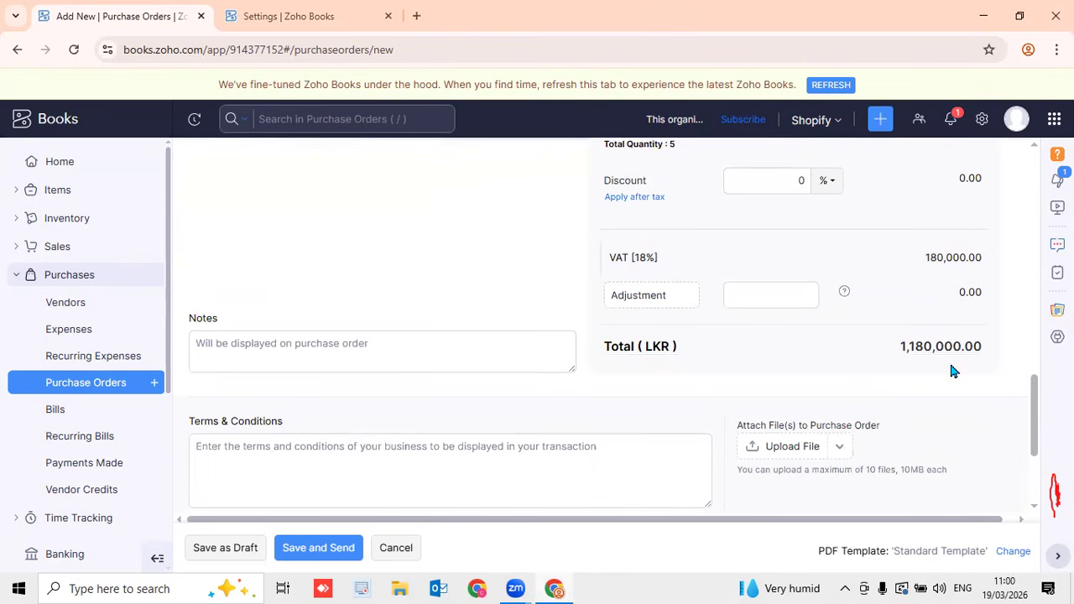
{"action": "scroll", "coordinate": [951, 367], "scroll_direction": "up", "scroll_amount": 4}
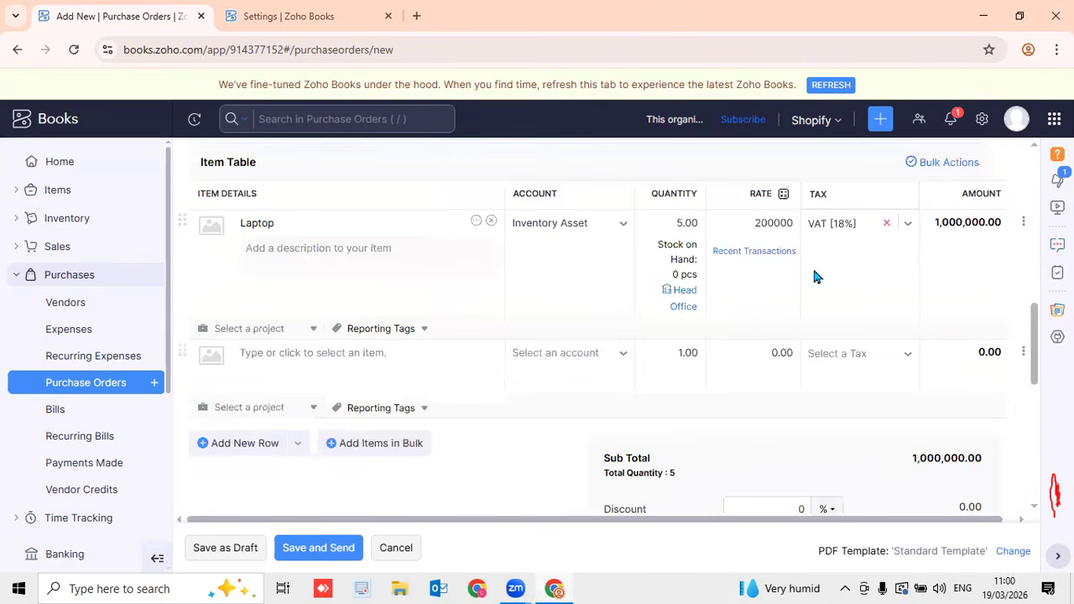
{"action": "scroll", "coordinate": [801, 389], "scroll_direction": "up", "scroll_amount": 4}
{"action": "scroll", "coordinate": [803, 388], "scroll_direction": "down", "scroll_amount": 4}
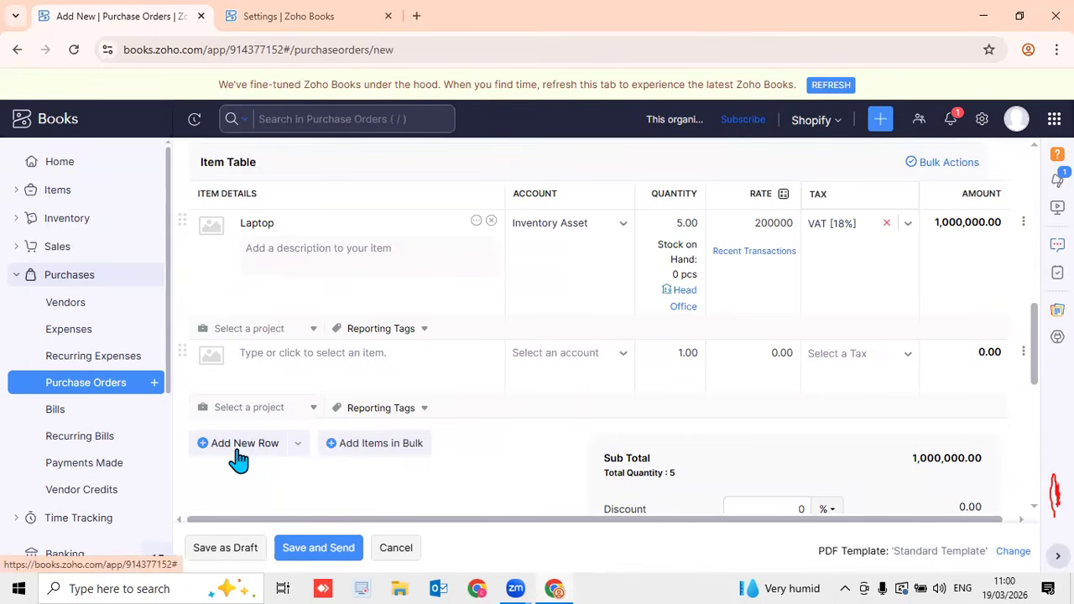
Add Item 1 on the second line at rate 100
{"action": "left_click", "coordinate": [291, 353]}
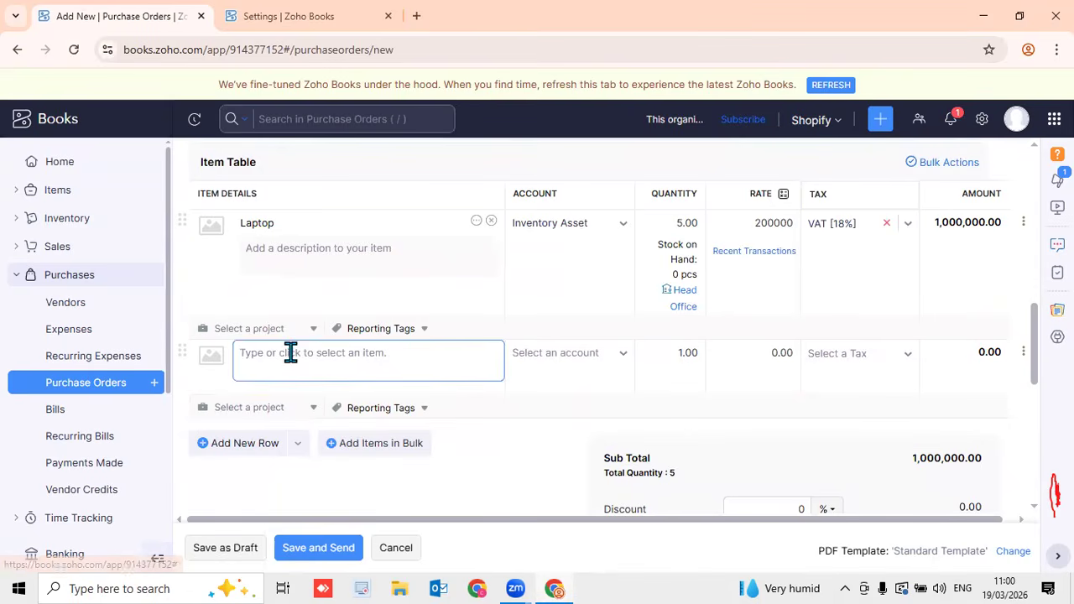
{"action": "left_click", "coordinate": [356, 379]}
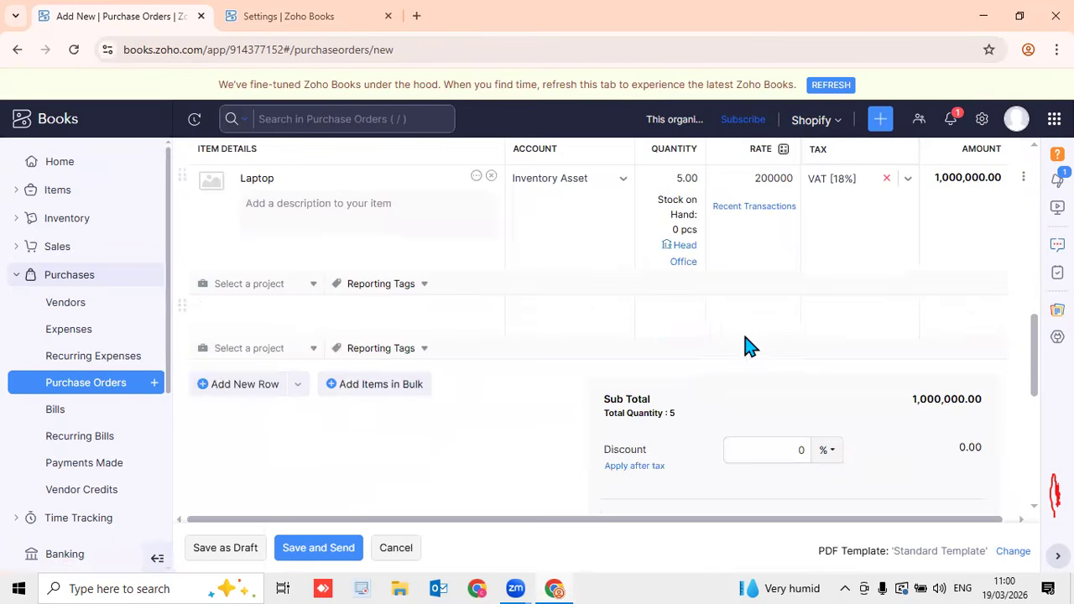
{"action": "left_click", "coordinate": [792, 284]}
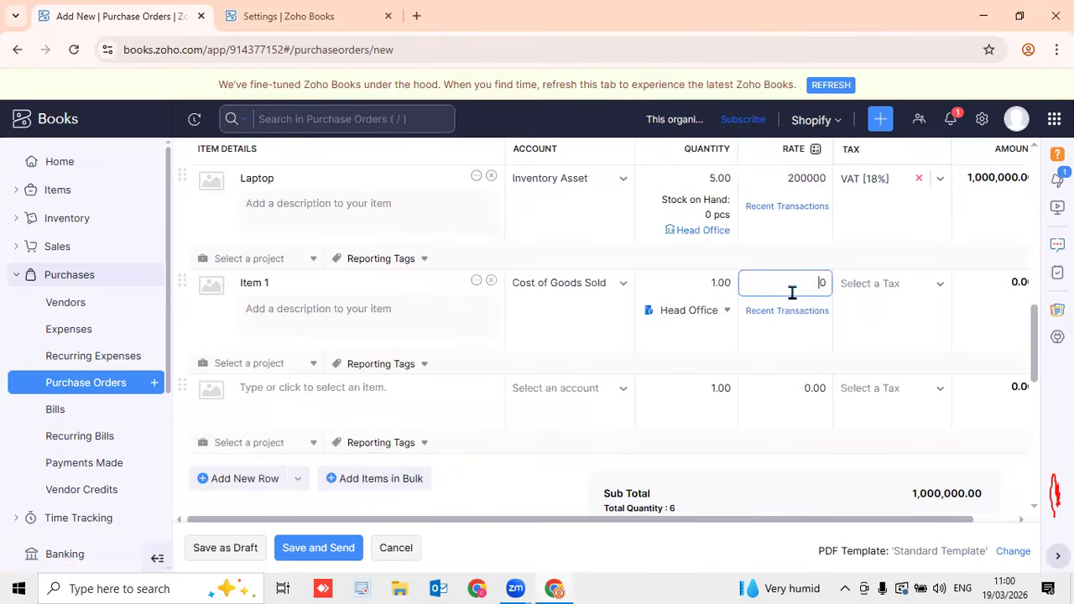
{"action": "type", "text": "100"}
Add Freight on the third line at rate 5000, bringing the total to LKR 1,185,100.00
{"action": "left_click", "coordinate": [243, 409]}
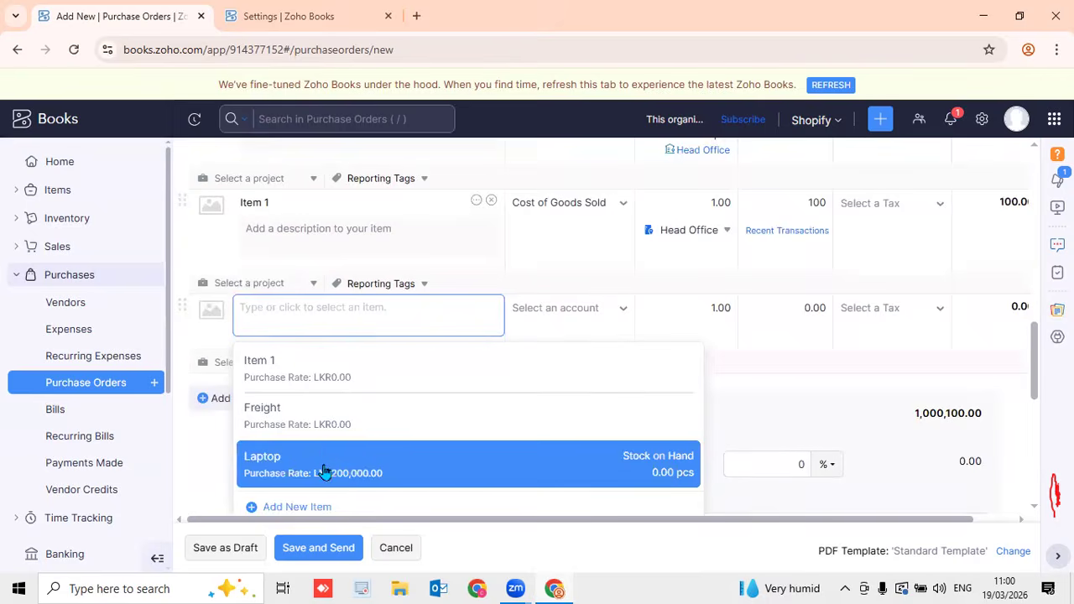
{"action": "left_click", "coordinate": [319, 428]}
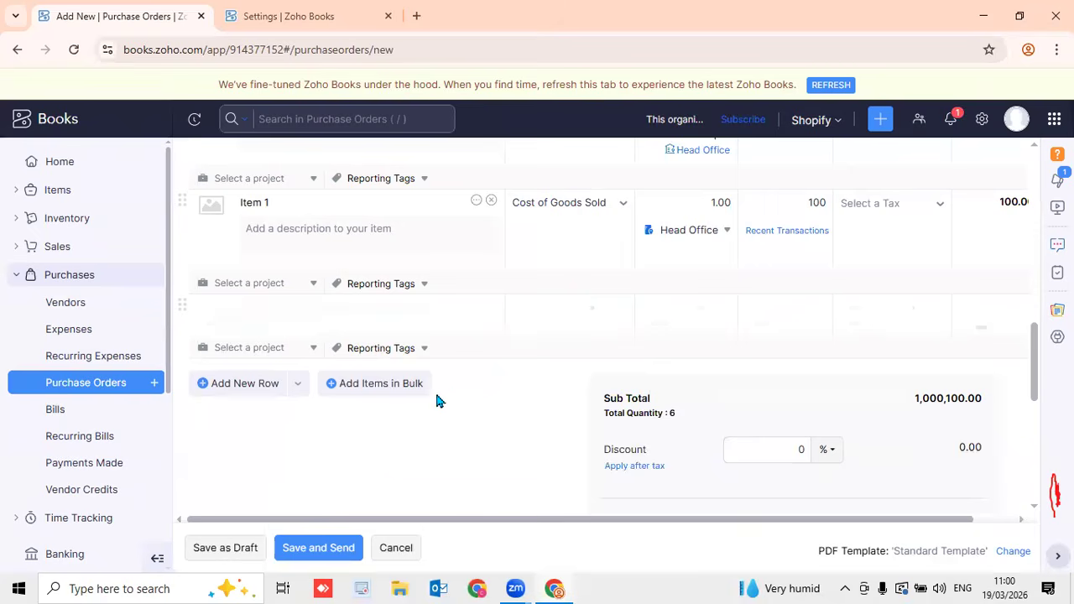
{"action": "left_click", "coordinate": [764, 310]}
{"action": "type", "text": "5000"}
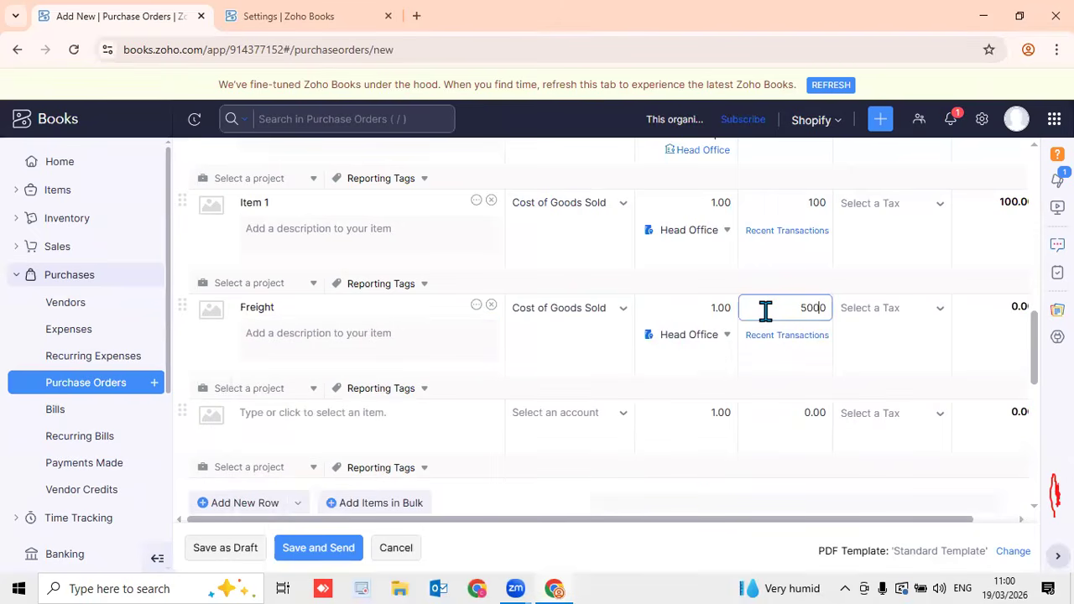
{"action": "scroll", "coordinate": [634, 400], "scroll_direction": "down", "scroll_amount": 4}
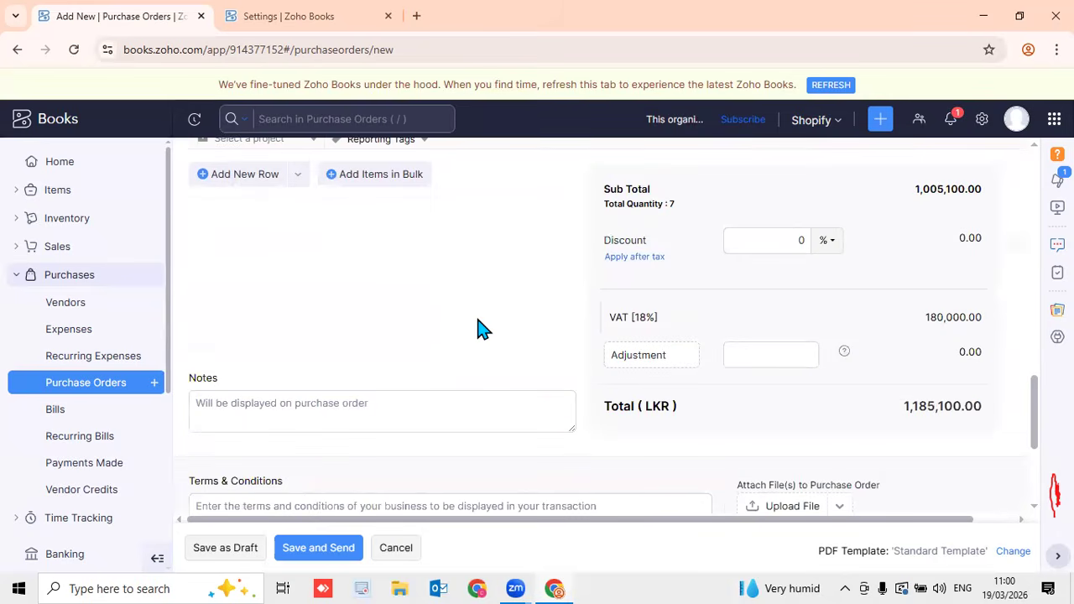
{"action": "scroll", "coordinate": [480, 327], "scroll_direction": "down", "scroll_amount": 3}
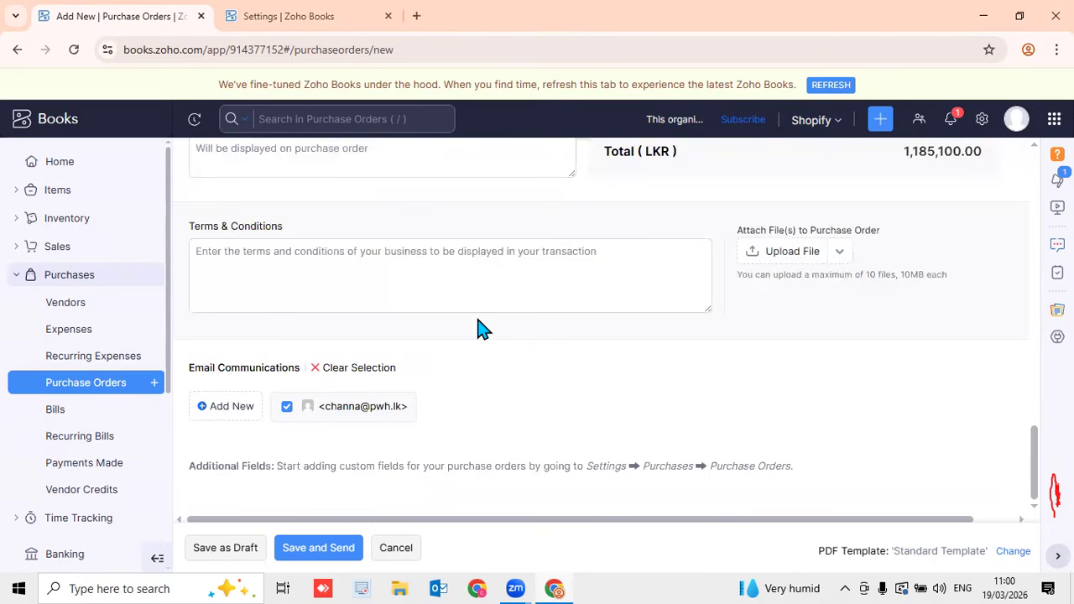
Save PO-00003 as a draft at LKR 1,185,100.00 and mark it Issued
{"action": "left_click", "coordinate": [242, 550]}
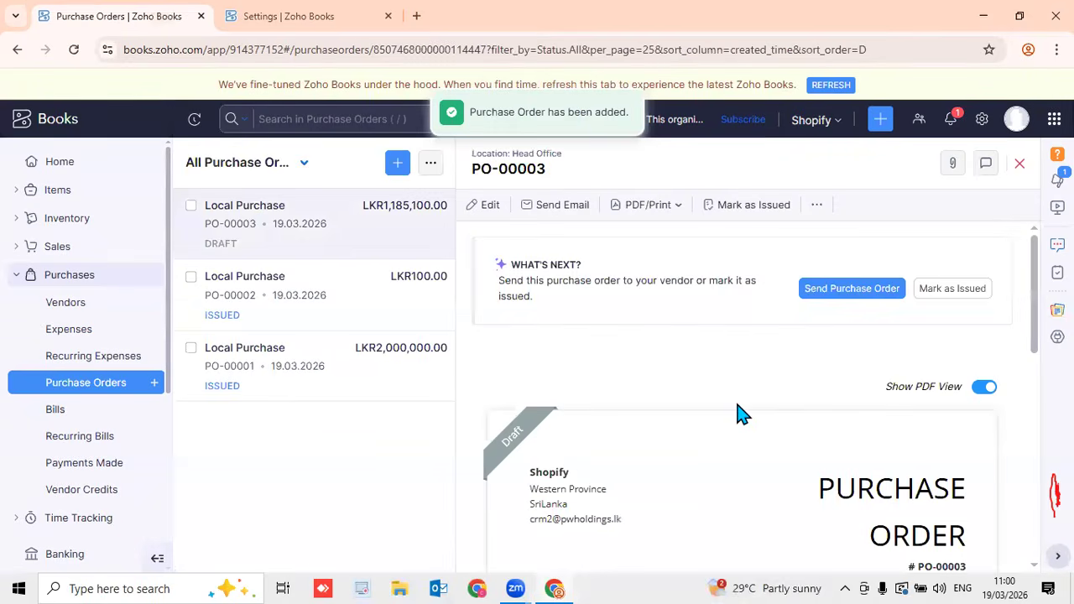
{"action": "left_click", "coordinate": [647, 207]}
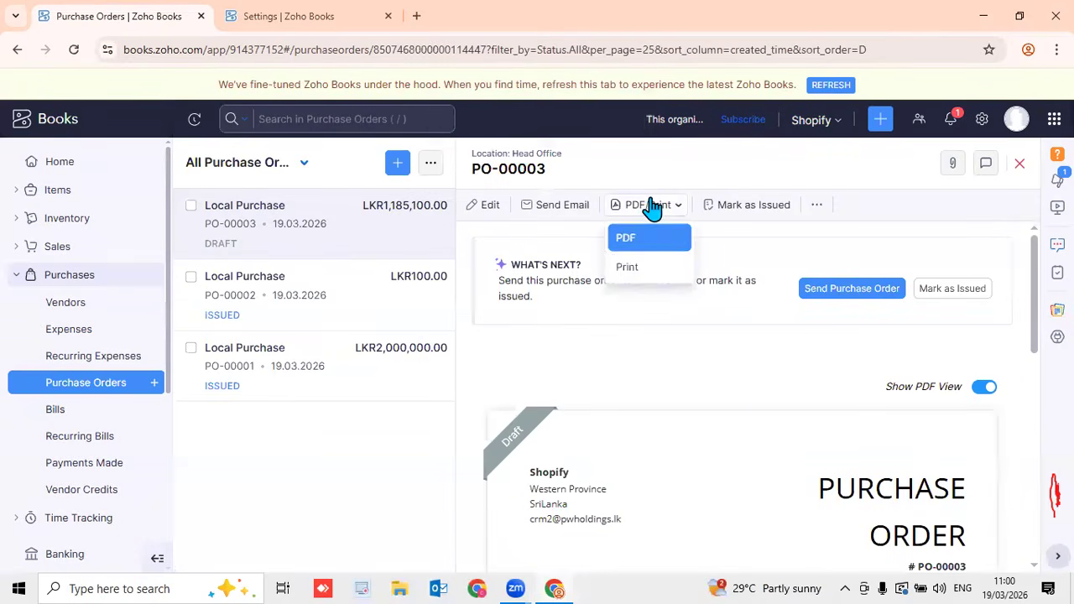
{"action": "left_click", "coordinate": [763, 250]}
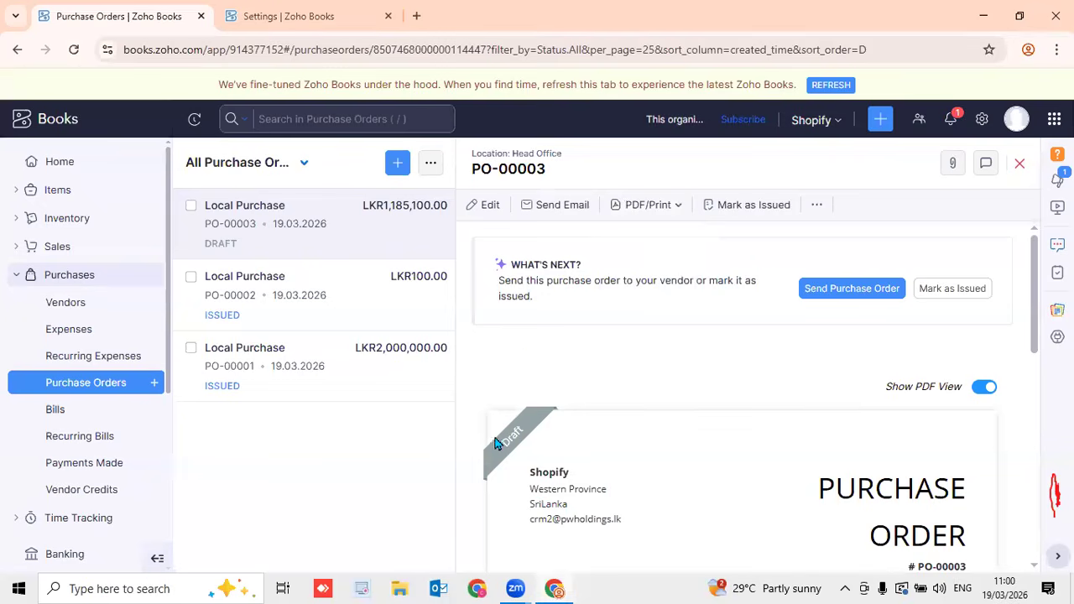
{"action": "mouse_move", "coordinate": [520, 436]}
{"action": "left_click", "coordinate": [946, 298]}
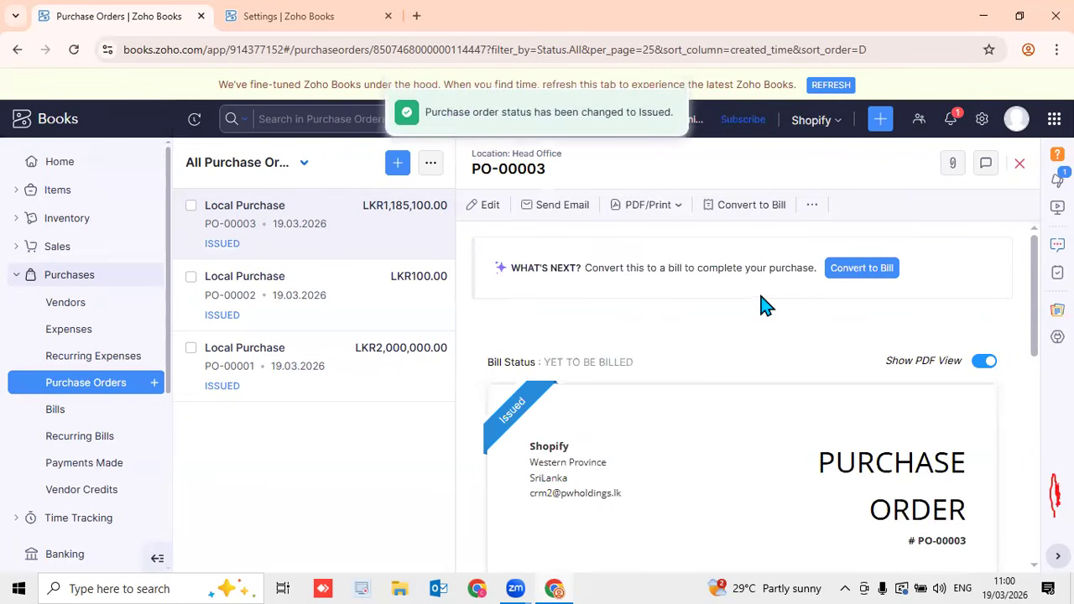
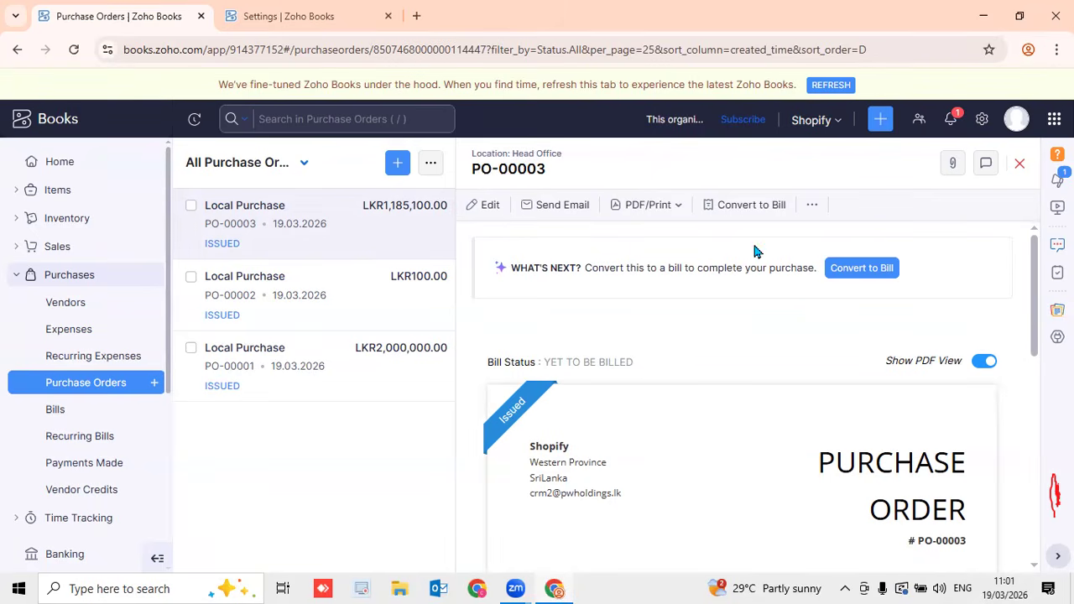
Review purchase order PO-00003's details, closing and reopening it from the list
{"action": "scroll", "coordinate": [719, 350], "scroll_direction": "down", "scroll_amount": 10}
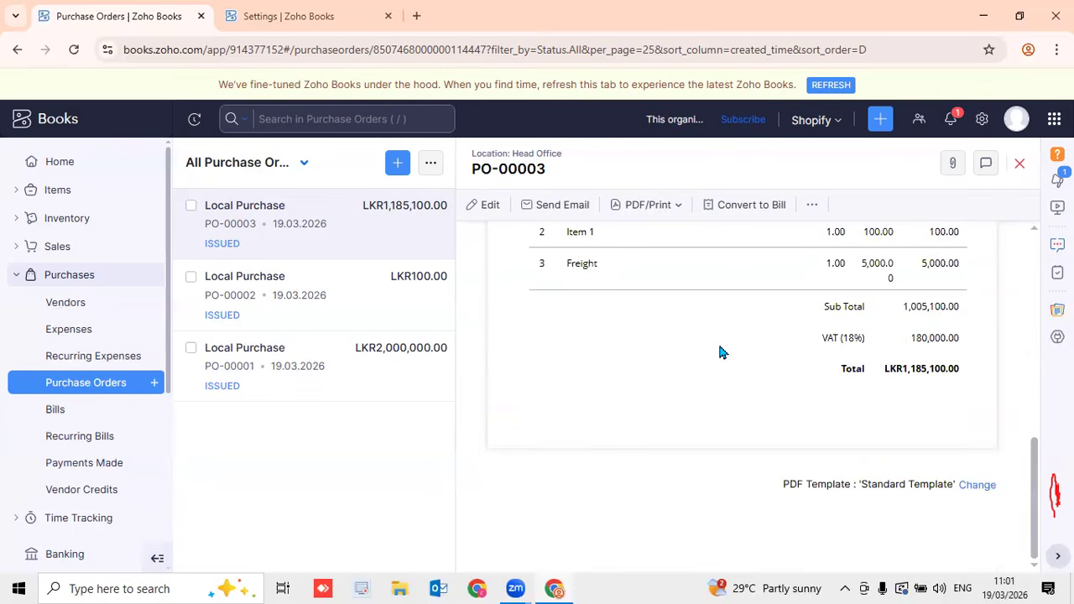
{"action": "scroll", "coordinate": [719, 351], "scroll_direction": "up", "scroll_amount": 10}
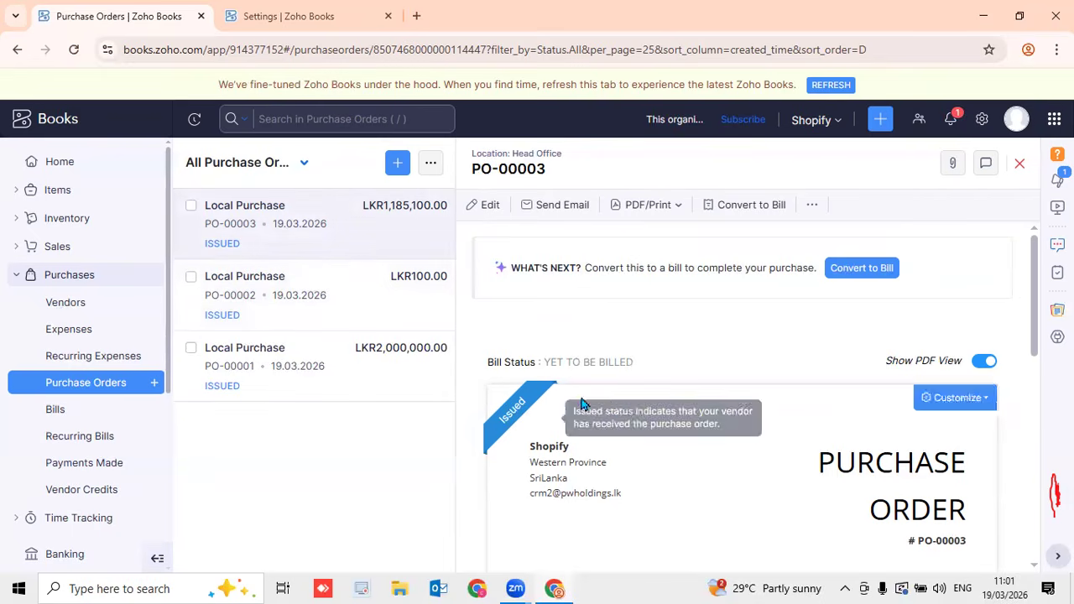
{"action": "left_click", "coordinate": [1021, 165]}
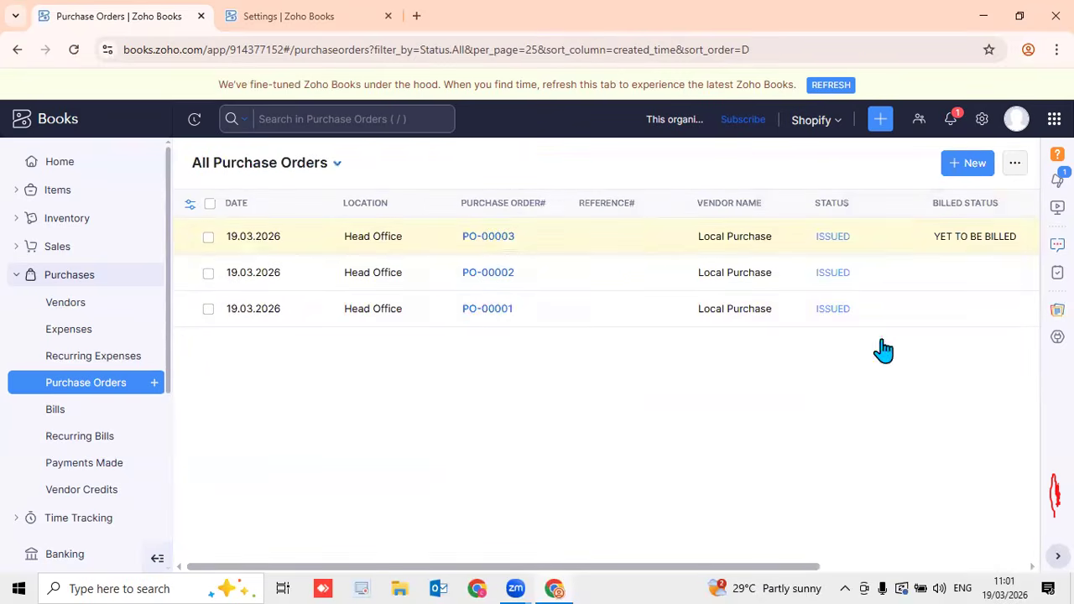
{"action": "left_click", "coordinate": [717, 238]}
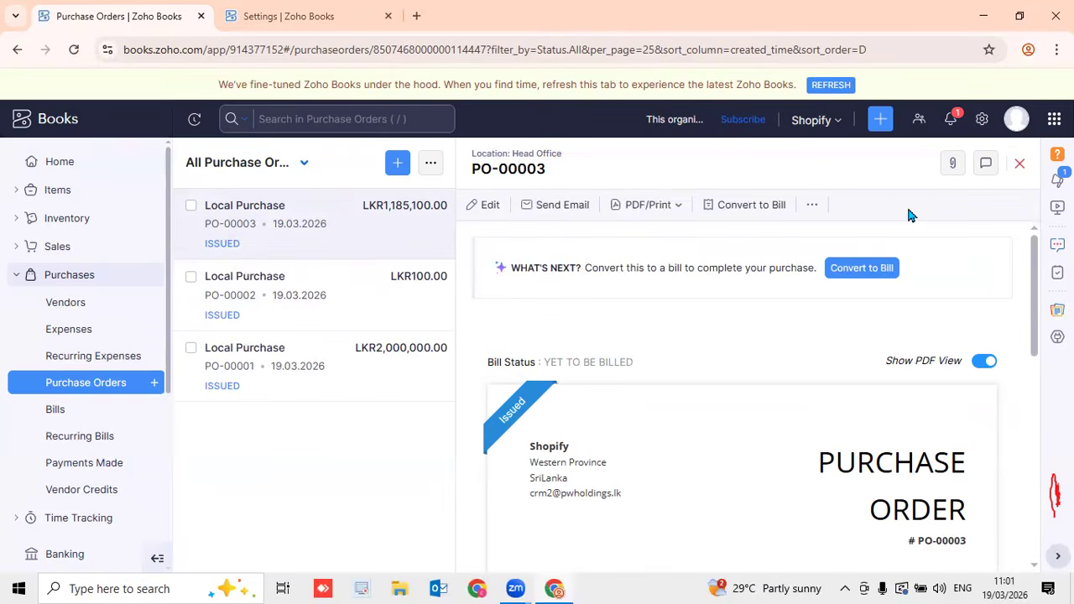
Open PO-00003 for editing and review its items and LKR 1,185,100.00 total
{"action": "left_click", "coordinate": [478, 205]}
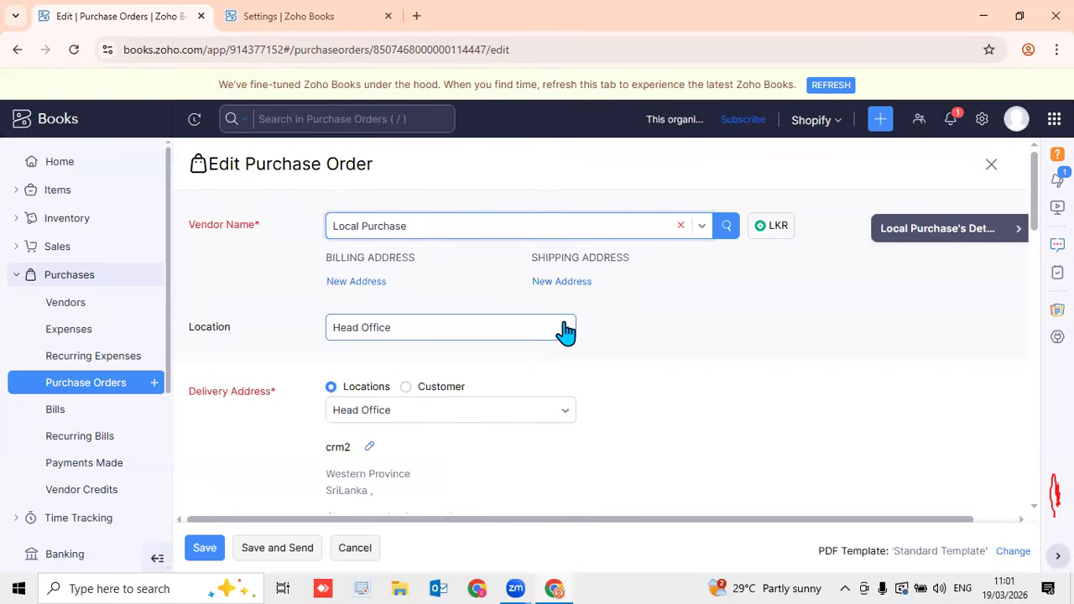
{"action": "scroll", "coordinate": [707, 370], "scroll_direction": "down", "scroll_amount": 4}
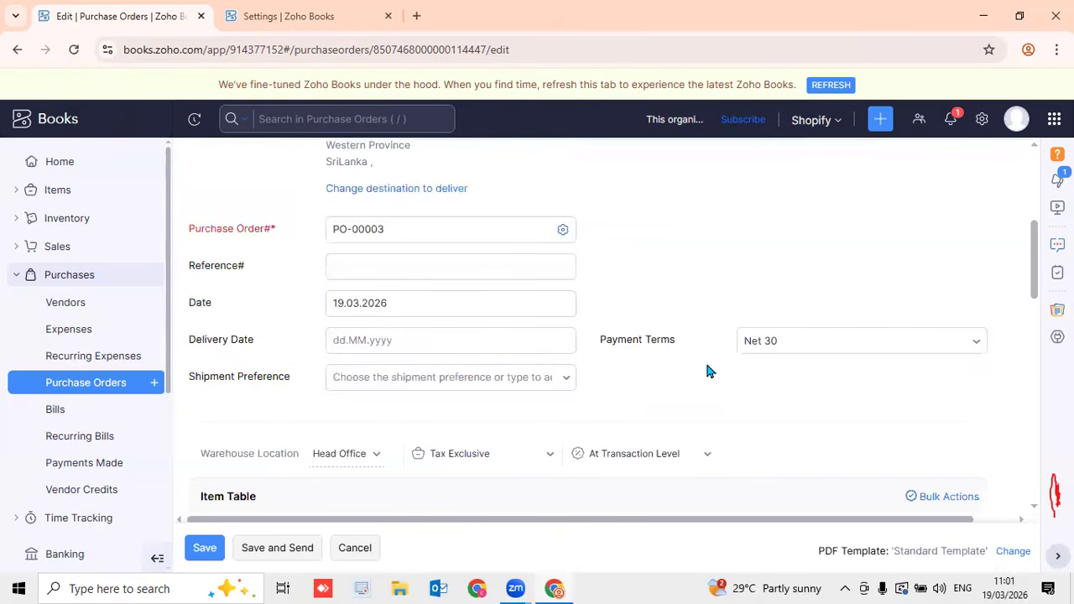
{"action": "scroll", "coordinate": [709, 368], "scroll_direction": "down", "scroll_amount": 4}
{"action": "scroll", "coordinate": [709, 368], "scroll_direction": "down", "scroll_amount": 4}
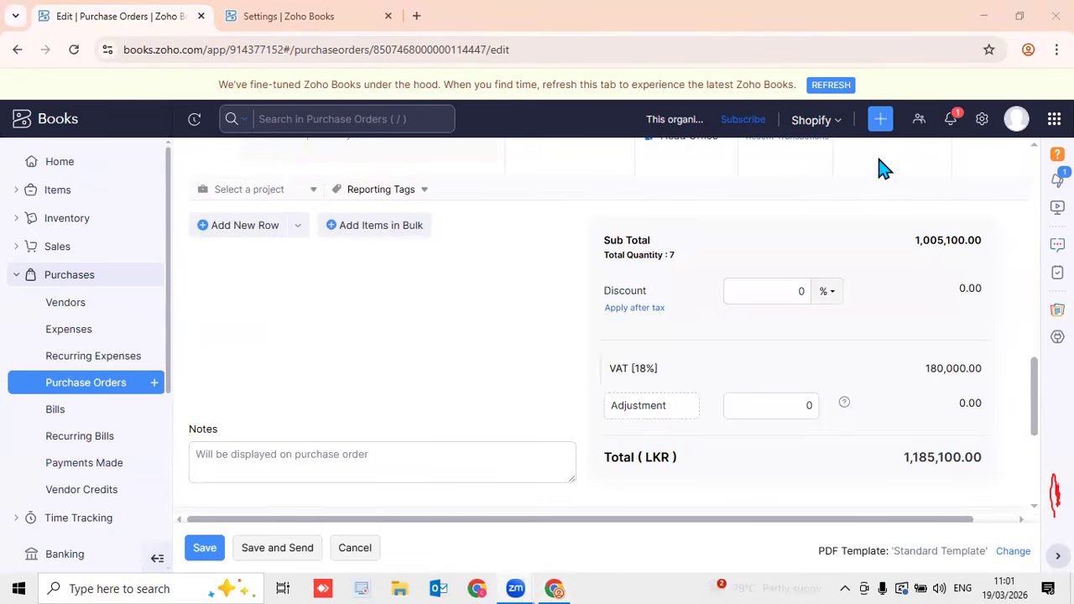
{"action": "scroll", "coordinate": [856, 285], "scroll_direction": "up", "scroll_amount": 8}
{"action": "scroll", "coordinate": [856, 293], "scroll_direction": "up", "scroll_amount": 4}
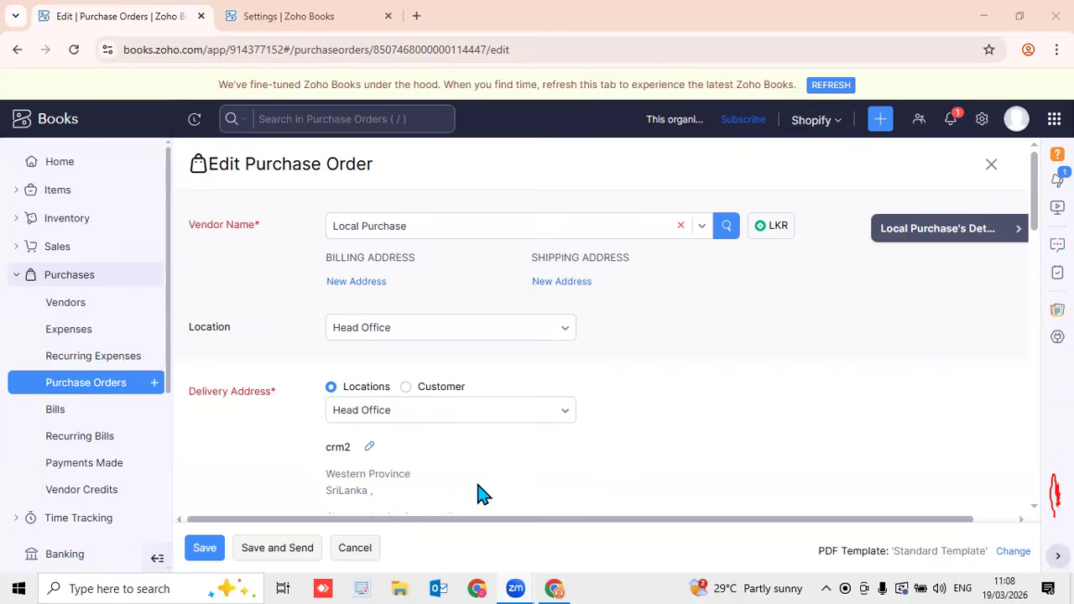
Leave the Edit Purchase Order form with Alt+Left, returning to PO-00003's details
{"action": "key", "text": "alt+Left"}
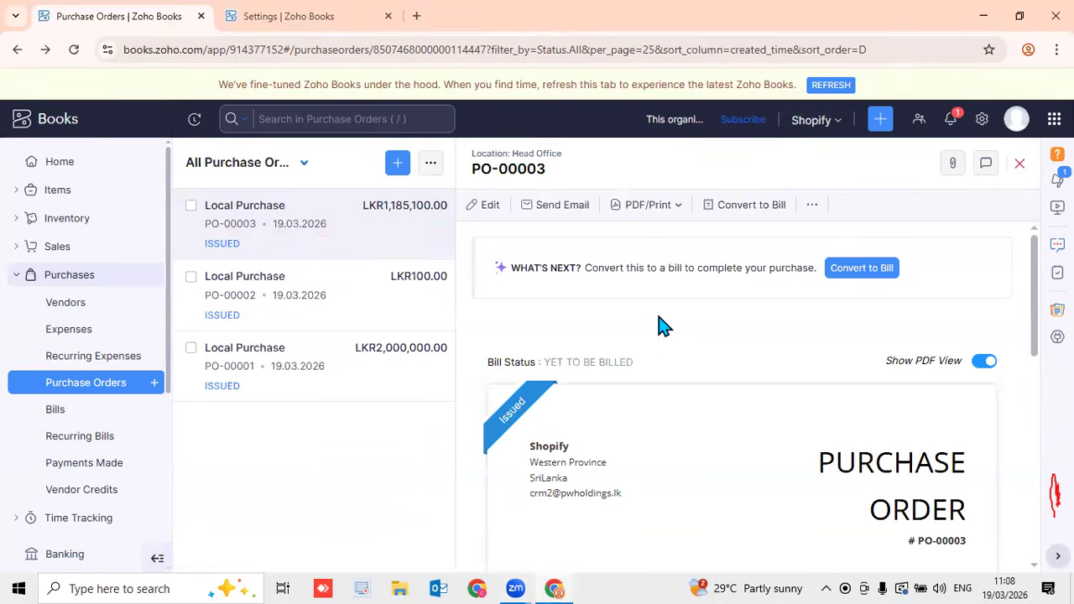
Open PO-00001, review its PDF preview, and convert it into a new bill
{"action": "left_click", "coordinate": [340, 378]}
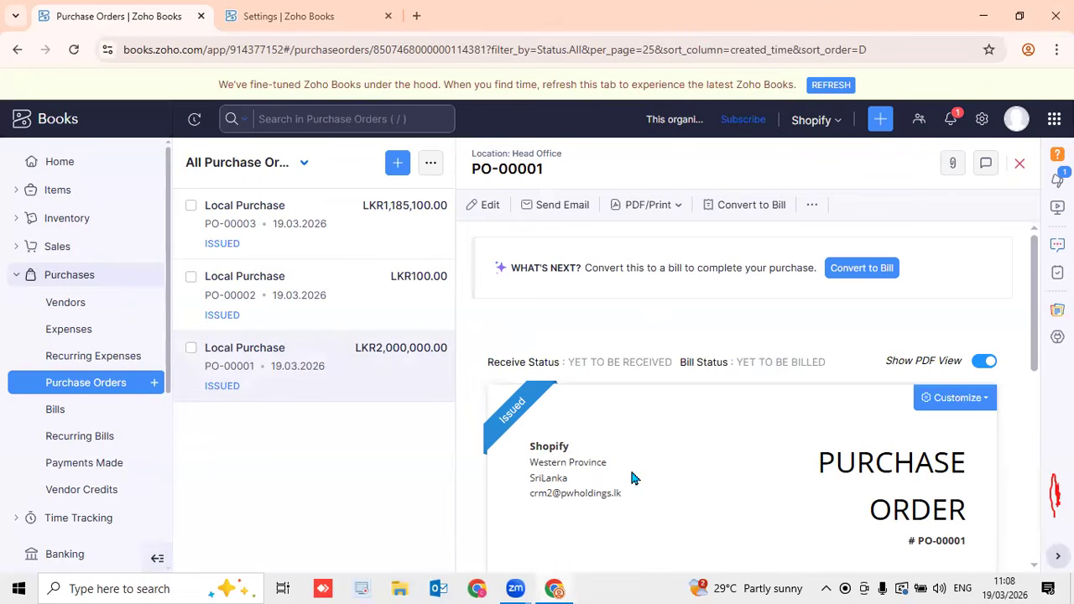
{"action": "scroll", "coordinate": [755, 420], "scroll_direction": "down", "scroll_amount": 3}
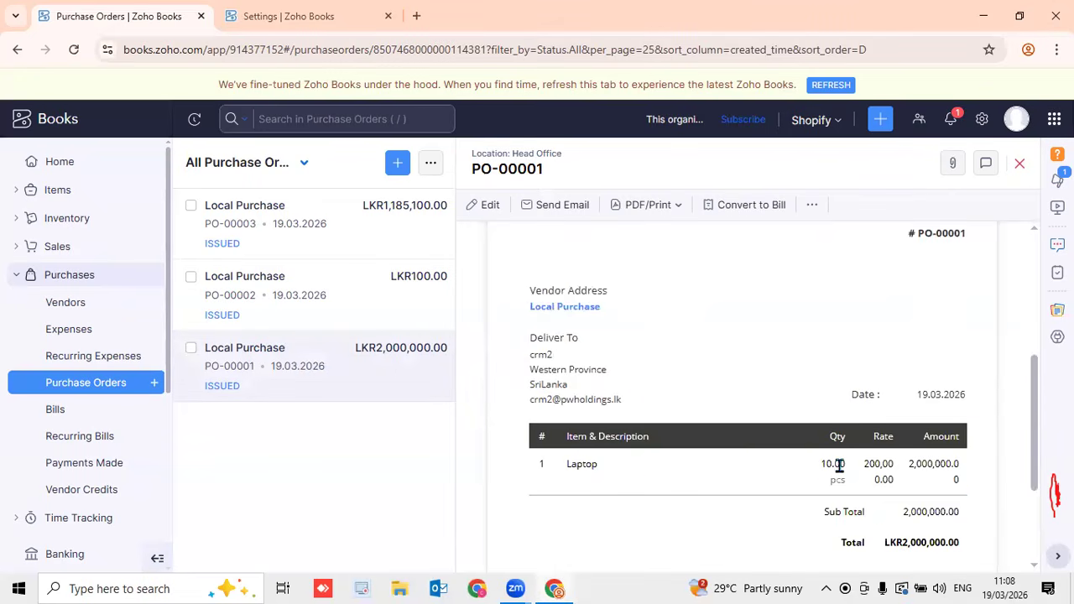
{"action": "scroll", "coordinate": [728, 356], "scroll_direction": "up", "scroll_amount": 5}
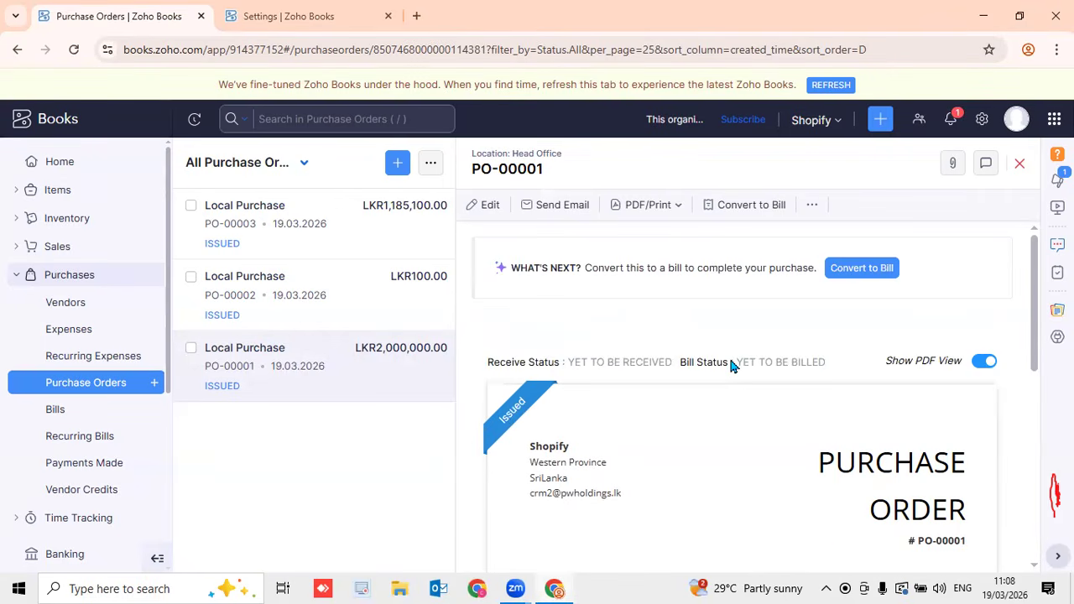
{"action": "left_click", "coordinate": [748, 207]}
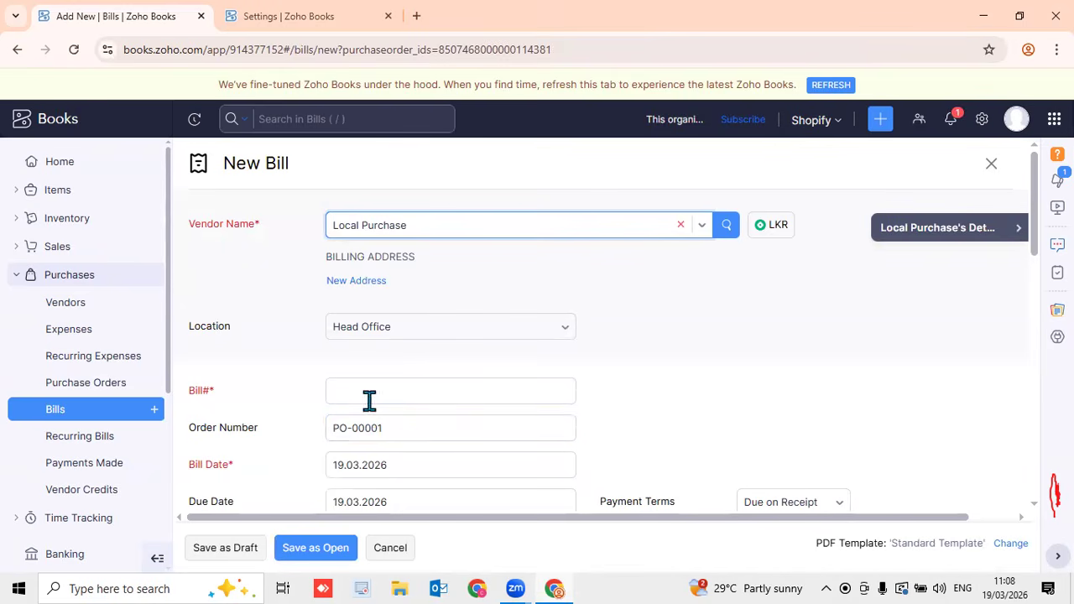
Give the PO-00001 bill number B123 and save it as open at LKR2,000,000.00
{"action": "scroll", "coordinate": [537, 438], "scroll_direction": "down", "scroll_amount": 4}
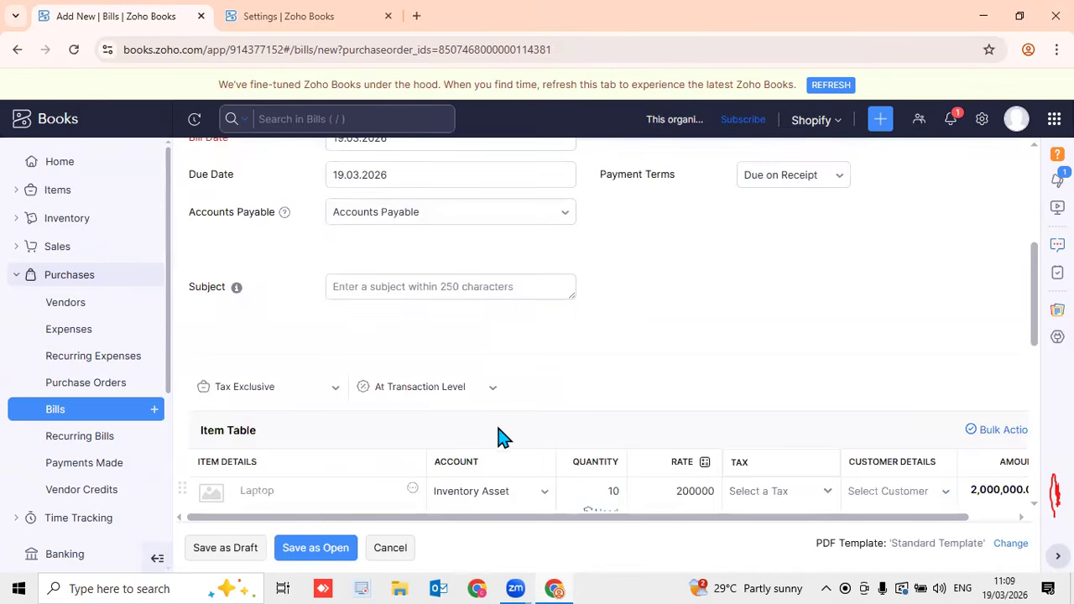
{"action": "scroll", "coordinate": [495, 426], "scroll_direction": "down", "scroll_amount": 4}
{"action": "left_click_drag", "start_coordinate": [1034, 387], "coordinate": [1034, 330]}
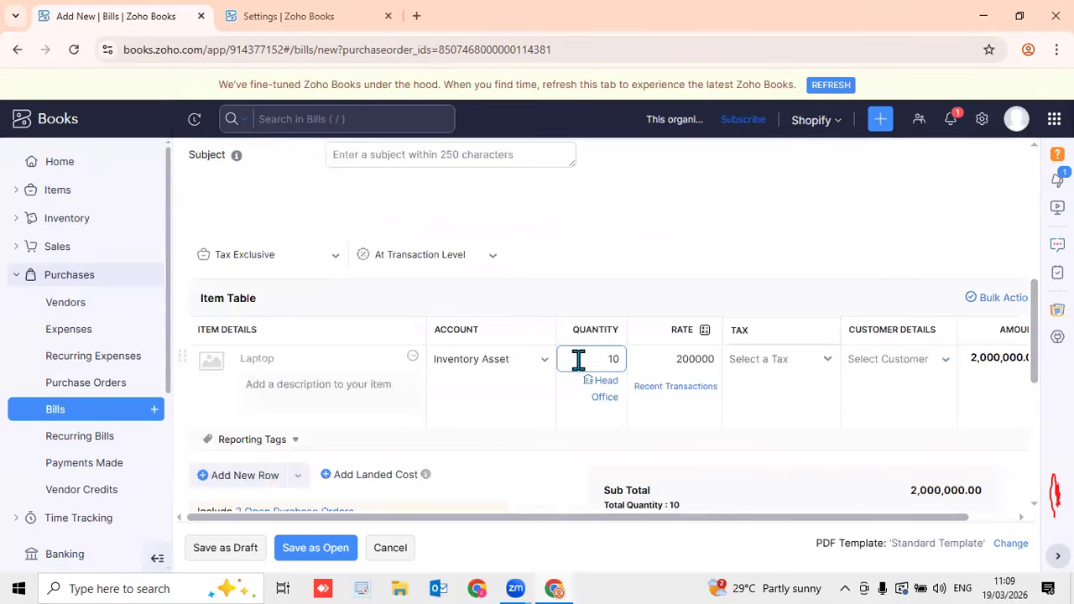
{"action": "scroll", "coordinate": [577, 386], "scroll_direction": "up", "scroll_amount": 5}
{"action": "left_click", "coordinate": [396, 390]}
{"action": "type", "text": "B123"}
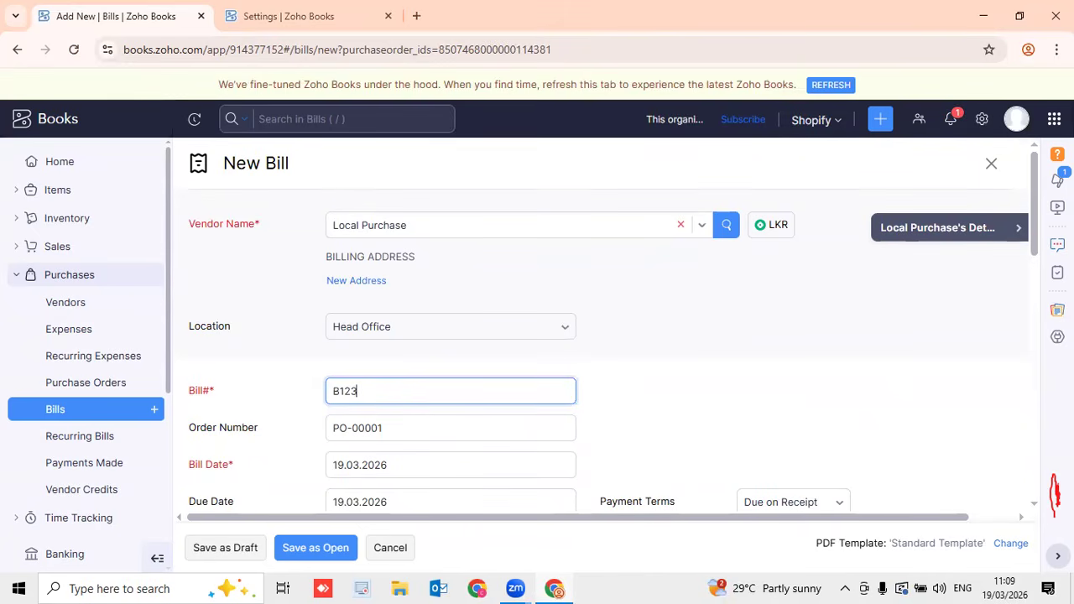
{"action": "left_click_drag", "start_coordinate": [1034, 250], "coordinate": [1034, 397]}
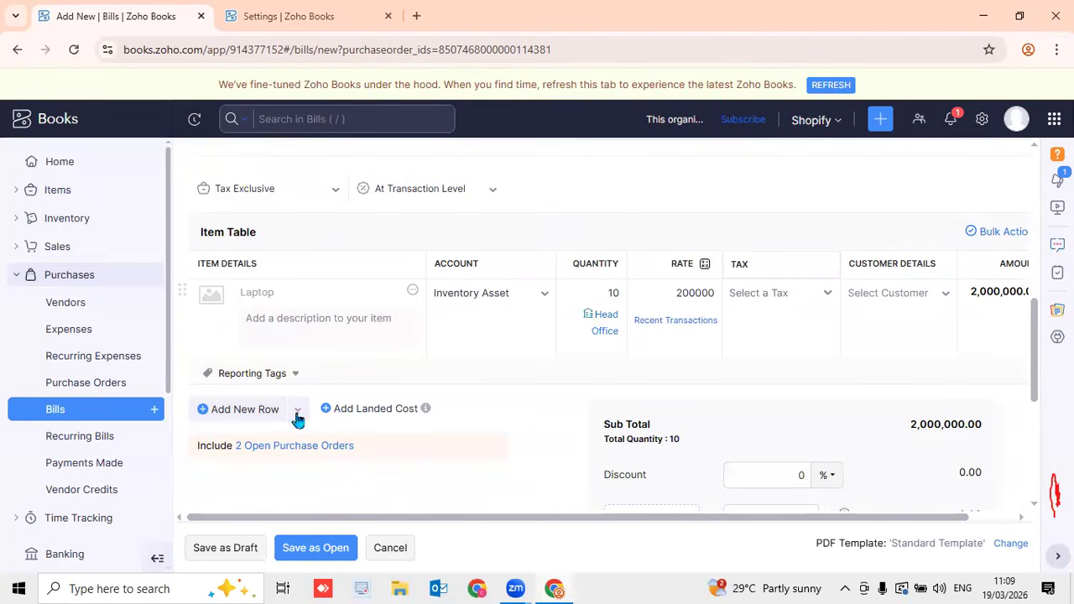
{"action": "scroll", "coordinate": [522, 357], "scroll_direction": "down", "scroll_amount": 4}
{"action": "scroll", "coordinate": [522, 352], "scroll_direction": "up", "scroll_amount": 4}
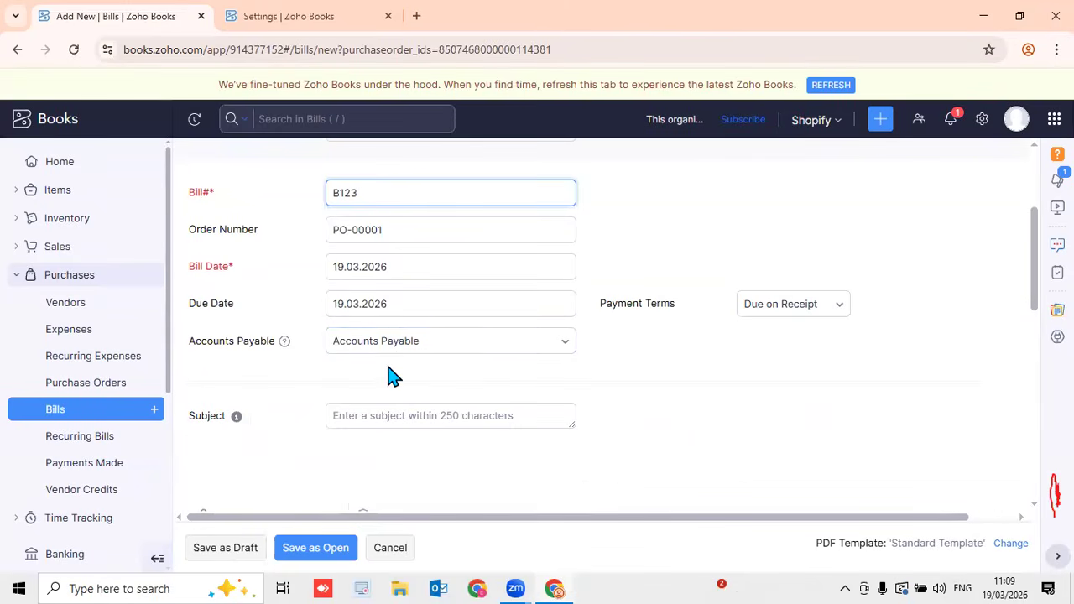
{"action": "scroll", "coordinate": [395, 352], "scroll_direction": "up", "scroll_amount": 3}
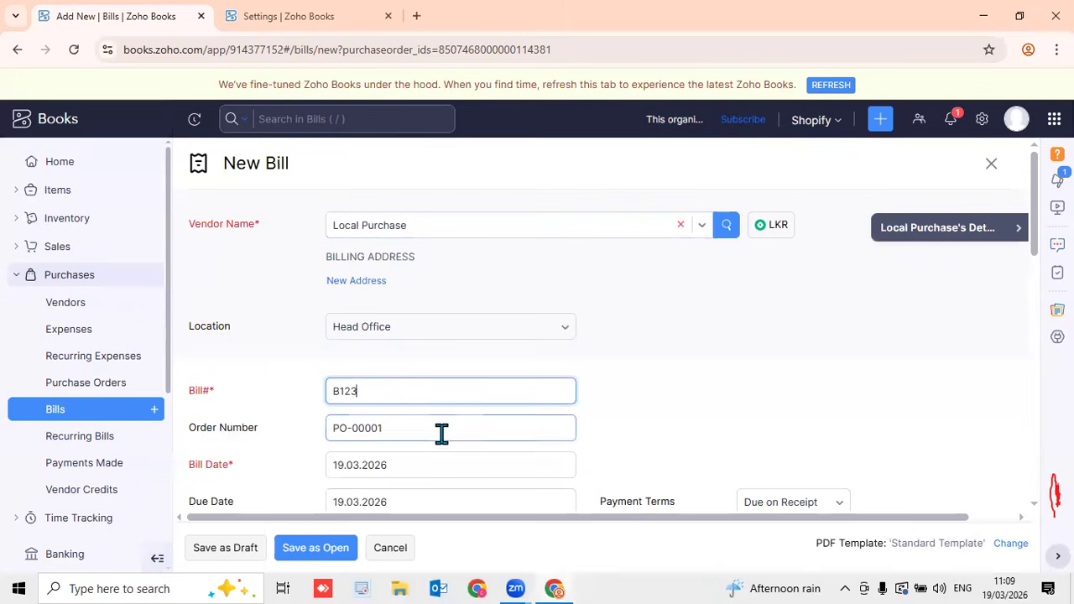
{"action": "left_click_drag", "start_coordinate": [1031, 250], "coordinate": [1038, 307]}
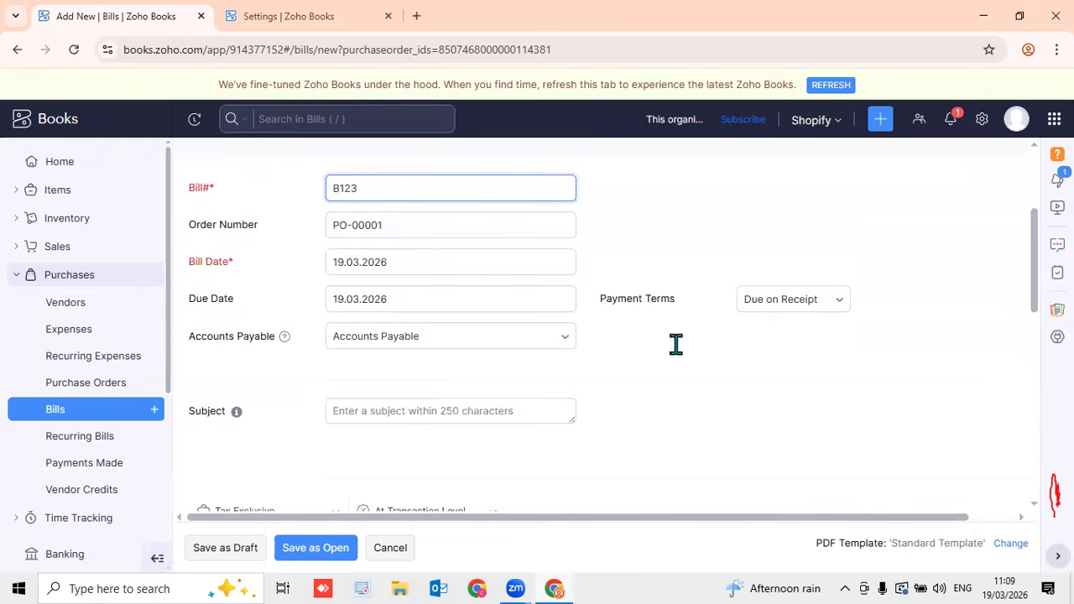
{"action": "scroll", "coordinate": [547, 364], "scroll_direction": "down", "scroll_amount": 4}
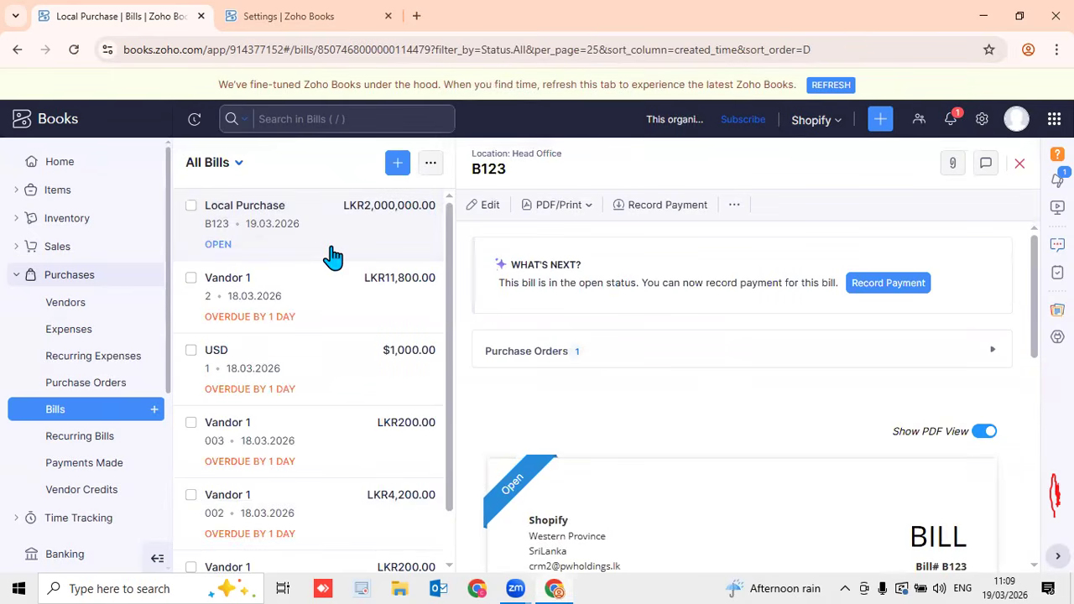
Check PO-00001 is closed and billed, view PO-00002, then start a blank bill
{"action": "left_click", "coordinate": [1019, 165]}
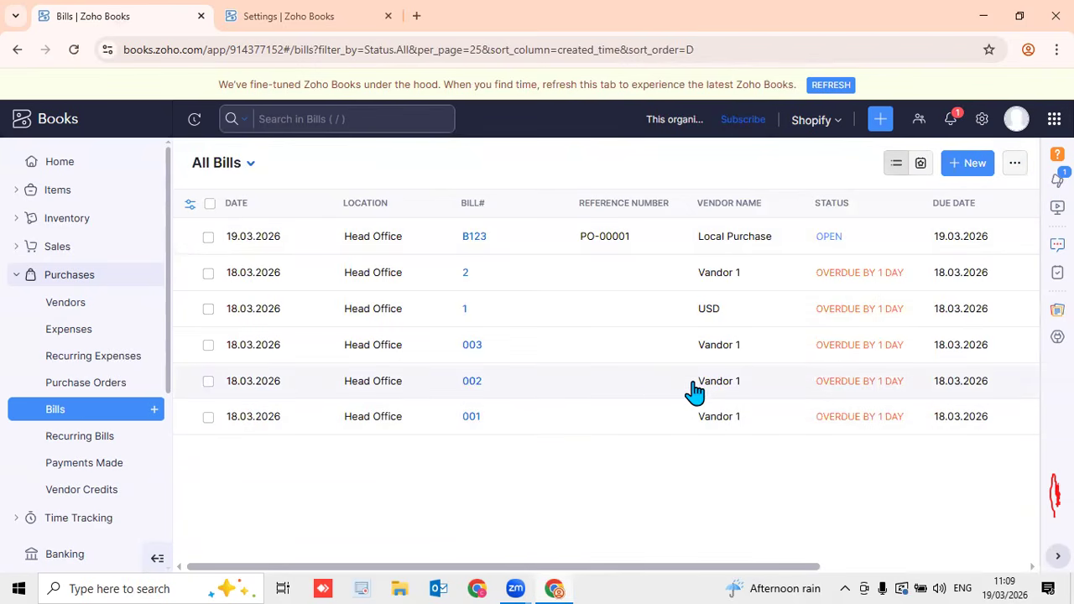
{"action": "left_click", "coordinate": [97, 386]}
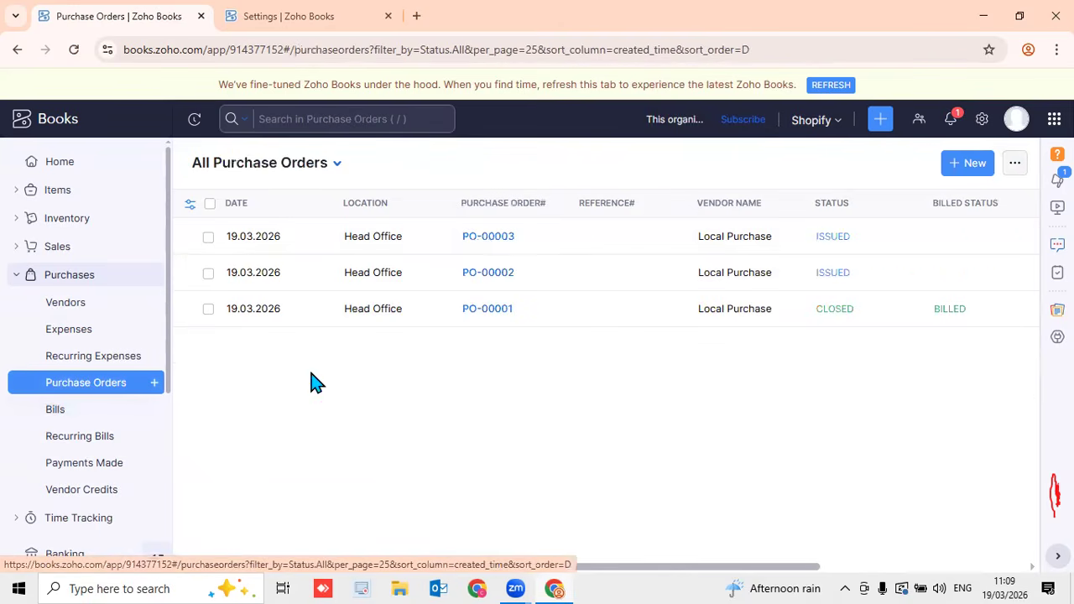
{"action": "left_click", "coordinate": [510, 274]}
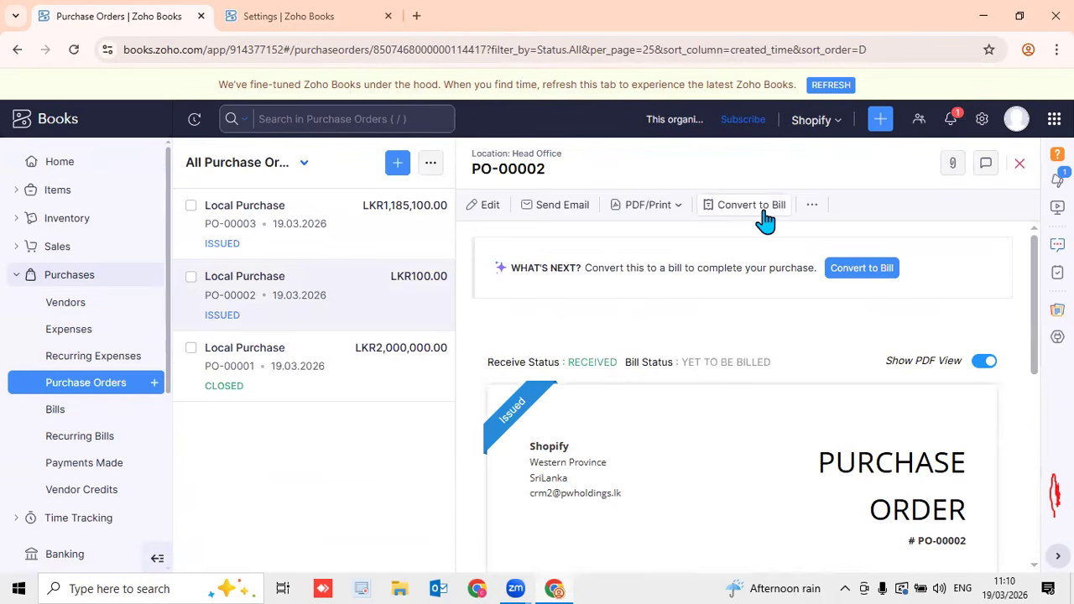
{"action": "left_click", "coordinate": [90, 415]}
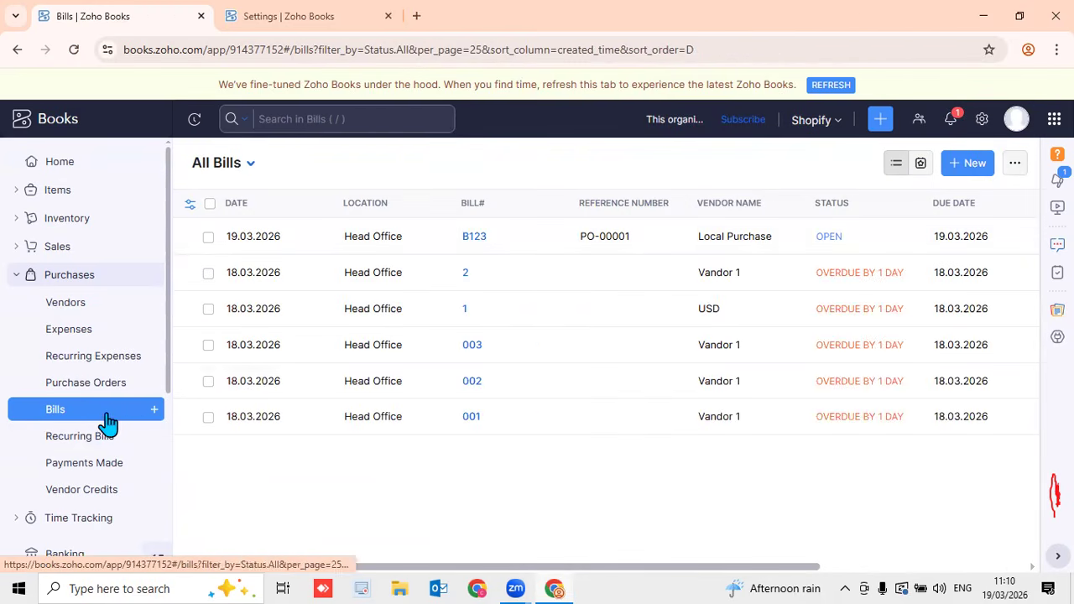
{"action": "left_click", "coordinate": [154, 412]}
Fill bill B456 for vendor Local Purchase with the Laptop item
{"action": "left_click", "coordinate": [407, 244]}
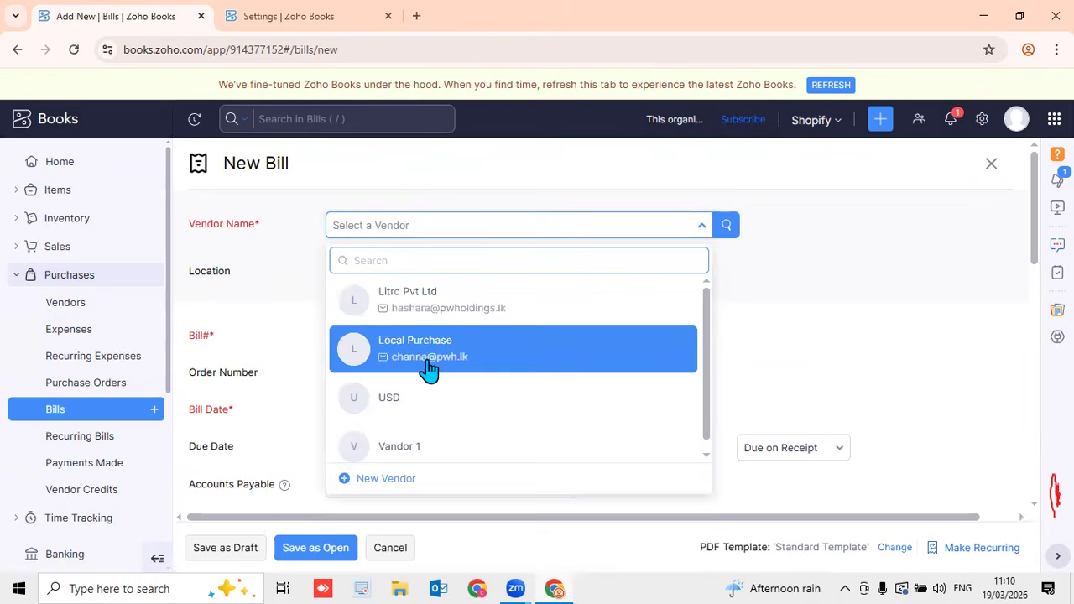
{"action": "left_click", "coordinate": [427, 352]}
{"action": "left_click", "coordinate": [386, 389]}
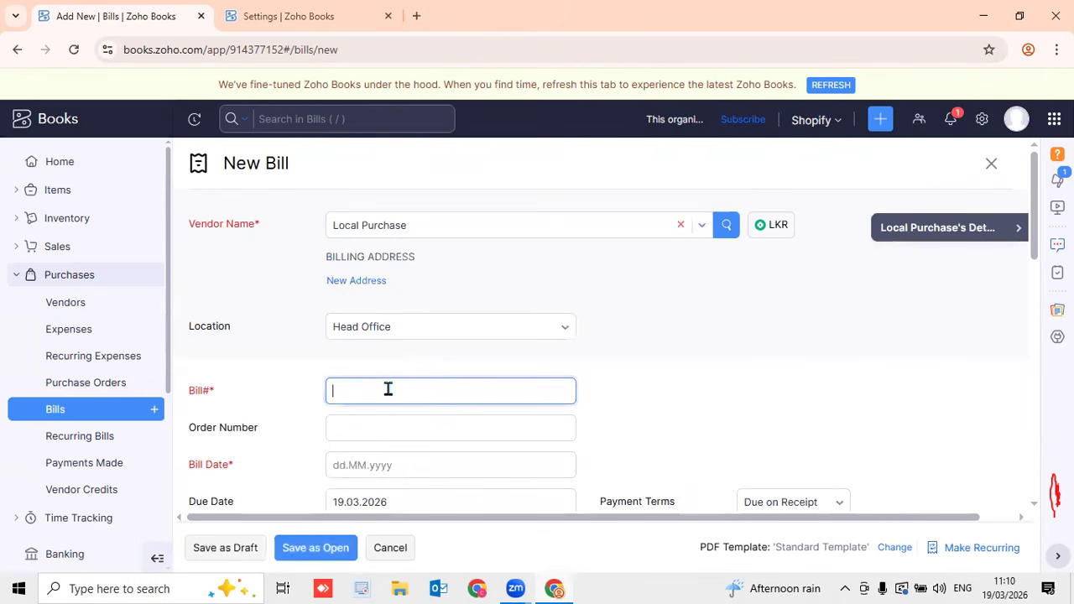
{"action": "type", "text": "B456"}
{"action": "scroll", "coordinate": [395, 389], "scroll_direction": "down", "scroll_amount": 4}
{"action": "left_click", "coordinate": [299, 489]}
{"action": "left_click", "coordinate": [301, 475]}
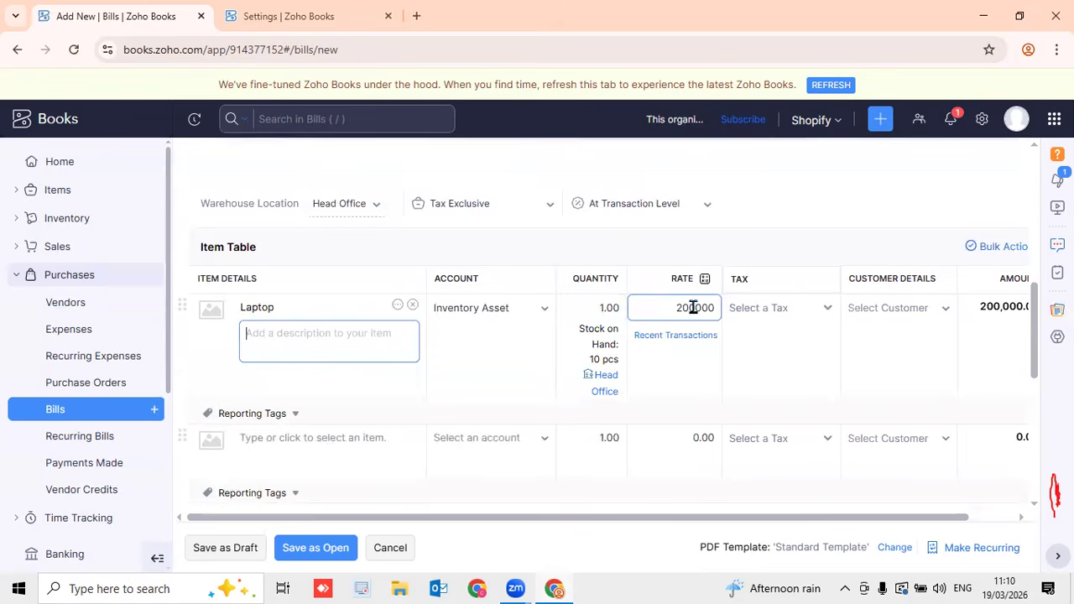
Set bill date 19.03.2026 and save B456 as open at LKR200,000
{"action": "scroll", "coordinate": [797, 352], "scroll_direction": "down", "scroll_amount": 4}
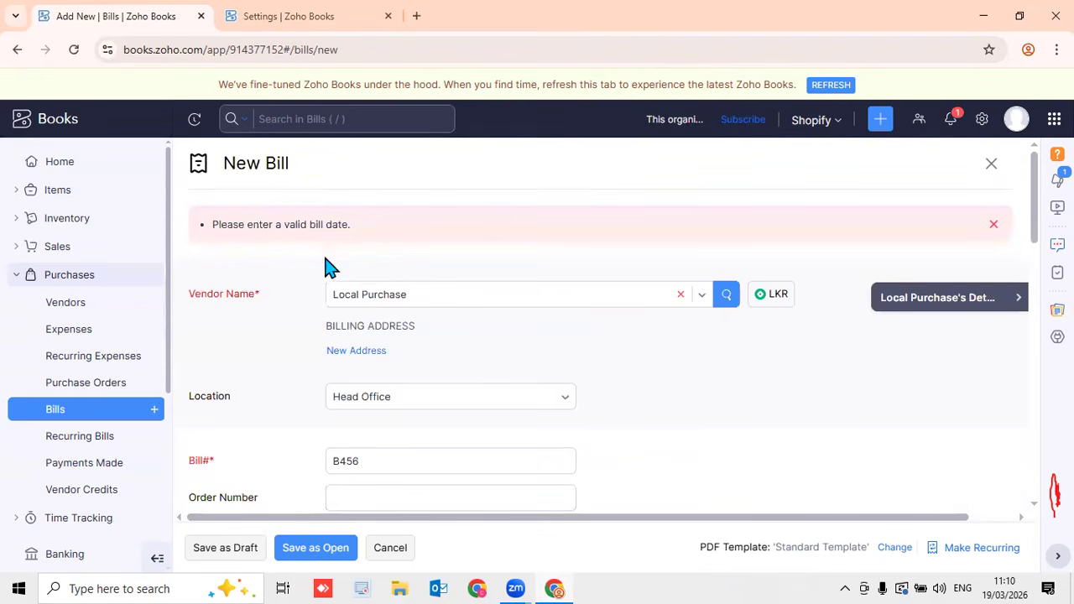
{"action": "scroll", "coordinate": [376, 394], "scroll_direction": "down", "scroll_amount": 4}
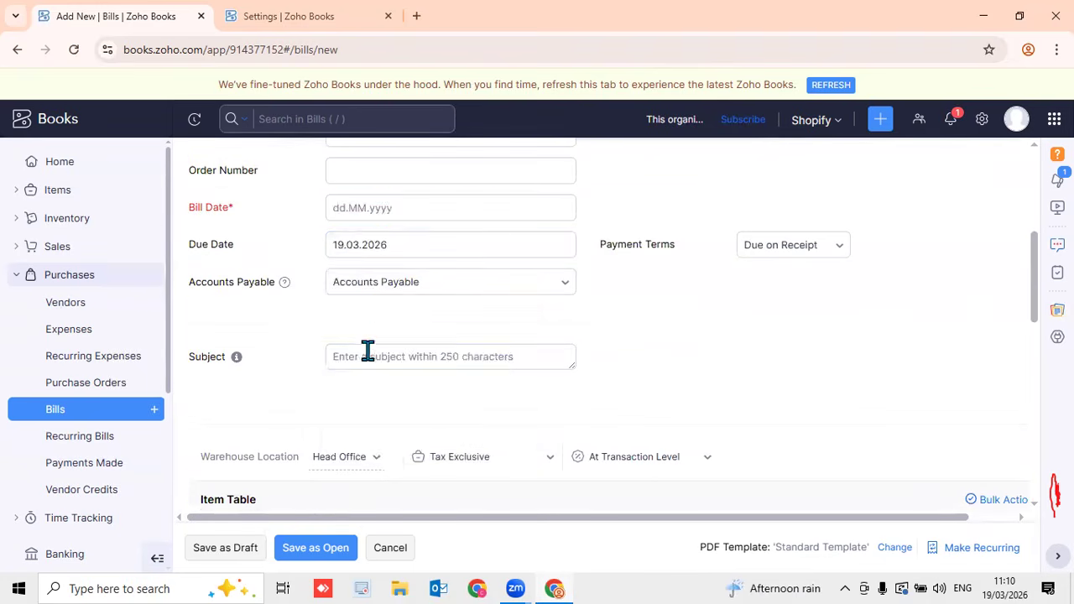
{"action": "left_click", "coordinate": [388, 209]}
{"action": "left_click", "coordinate": [451, 376]}
{"action": "left_click", "coordinate": [316, 547]}
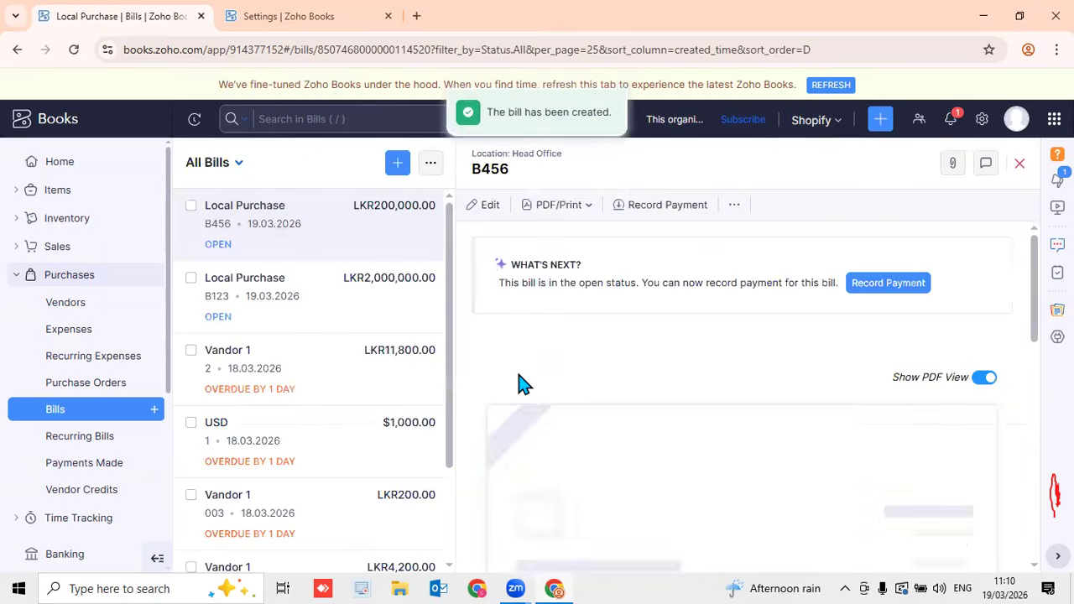
{"action": "left_click", "coordinate": [118, 390]}
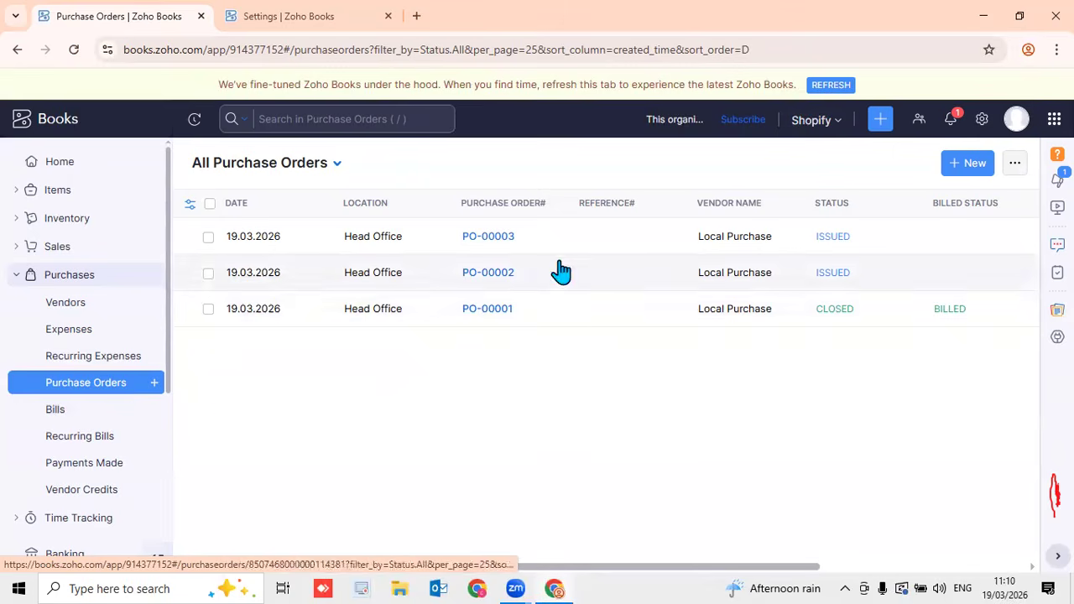
Show the All Bills list with B456 and B123 from Local Purchase open
{"action": "left_click", "coordinate": [94, 412]}
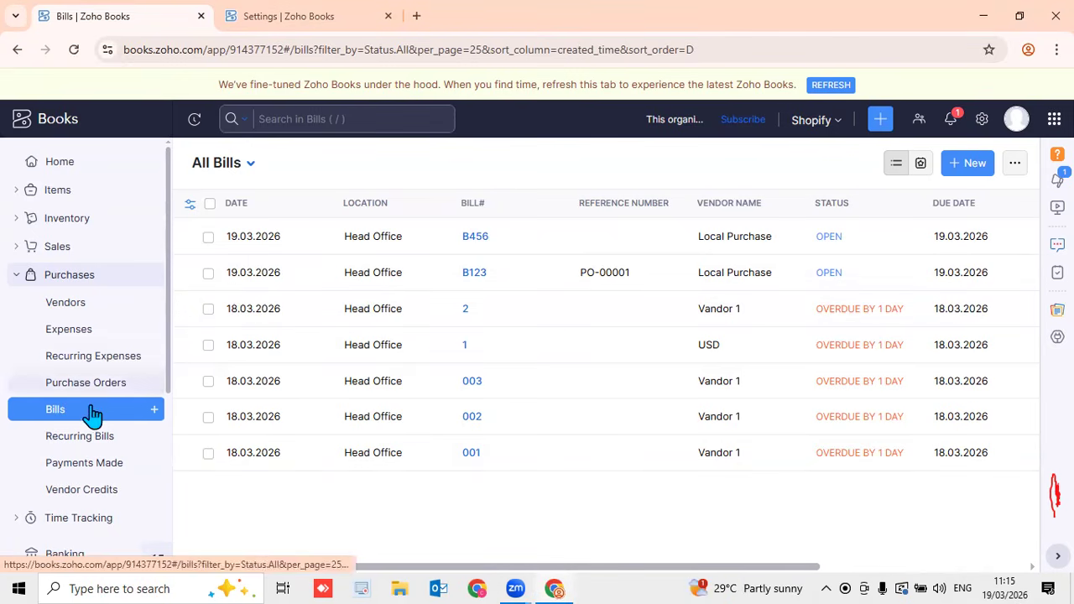
Start a new bill for vendor Litro Pvt Ltd, keeping the default location
{"action": "left_click", "coordinate": [154, 411]}
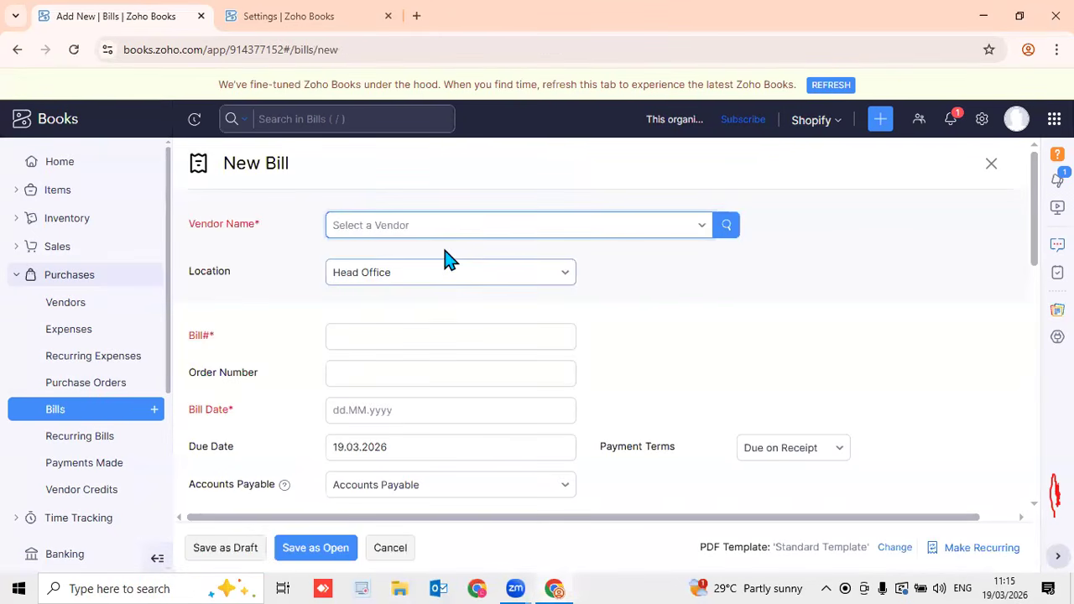
{"action": "left_click", "coordinate": [444, 236]}
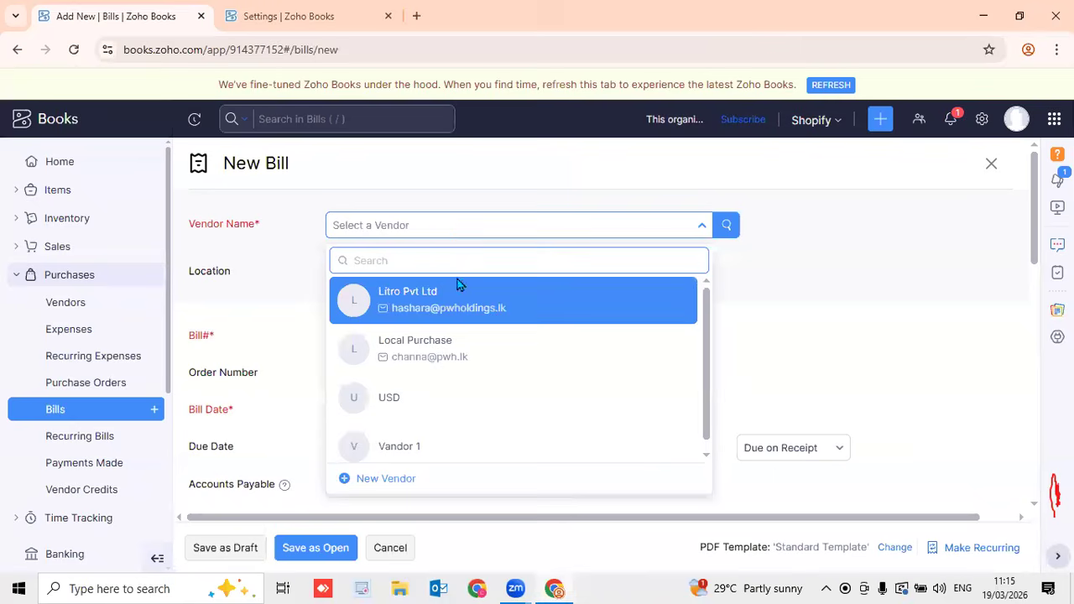
{"action": "left_click", "coordinate": [450, 308]}
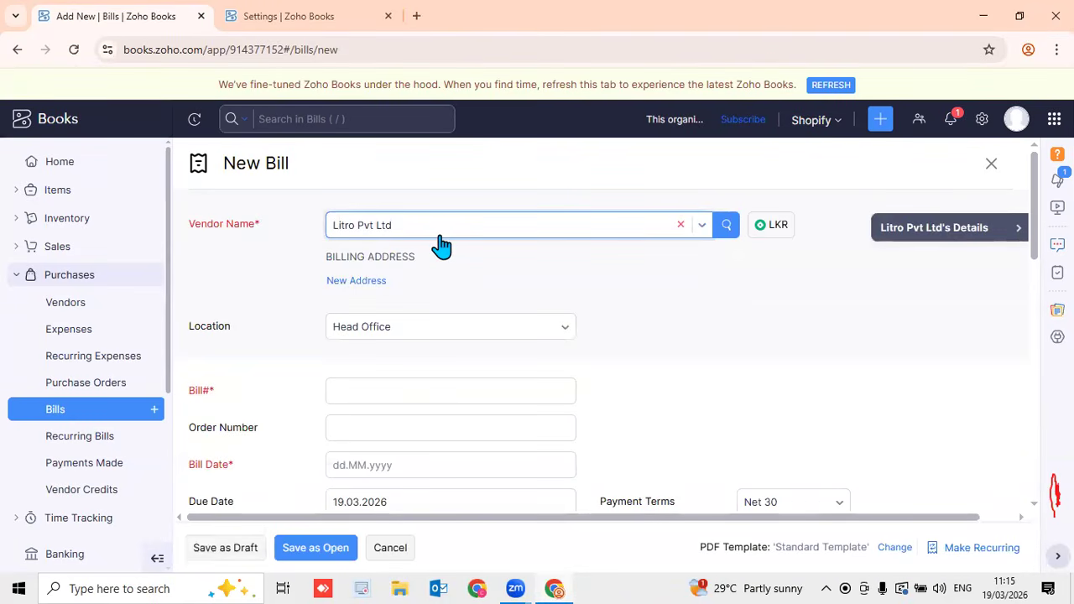
{"action": "left_click", "coordinate": [412, 331]}
{"action": "left_click", "coordinate": [631, 331]}
Enter bill number 456 and bill date 19.03.2026, giving due date 18.04.2026
{"action": "left_click", "coordinate": [528, 391]}
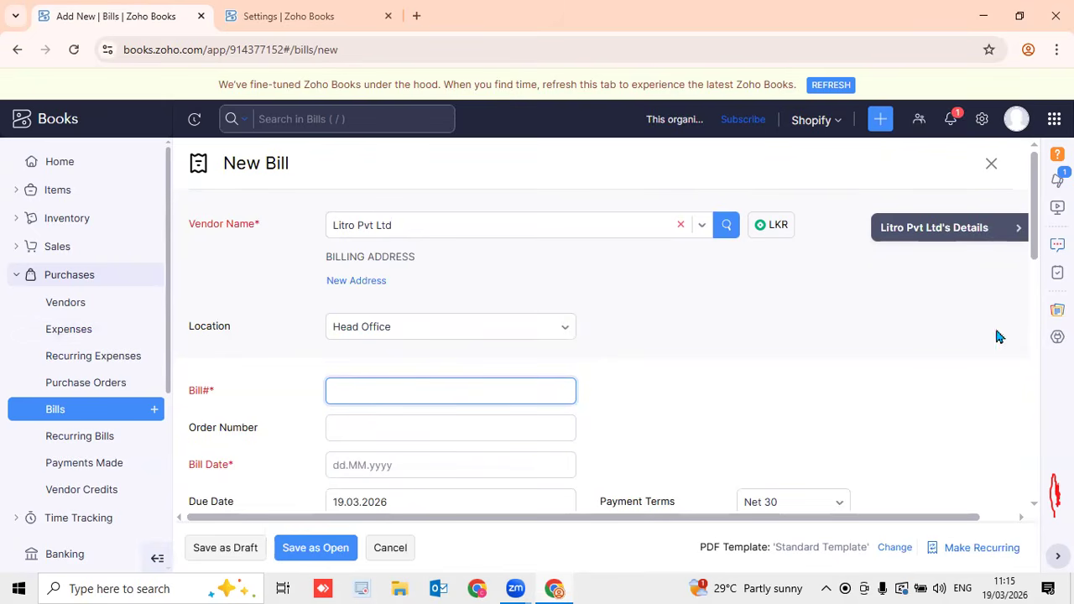
{"action": "scroll", "coordinate": [1043, 265], "scroll_direction": "down", "scroll_amount": 3}
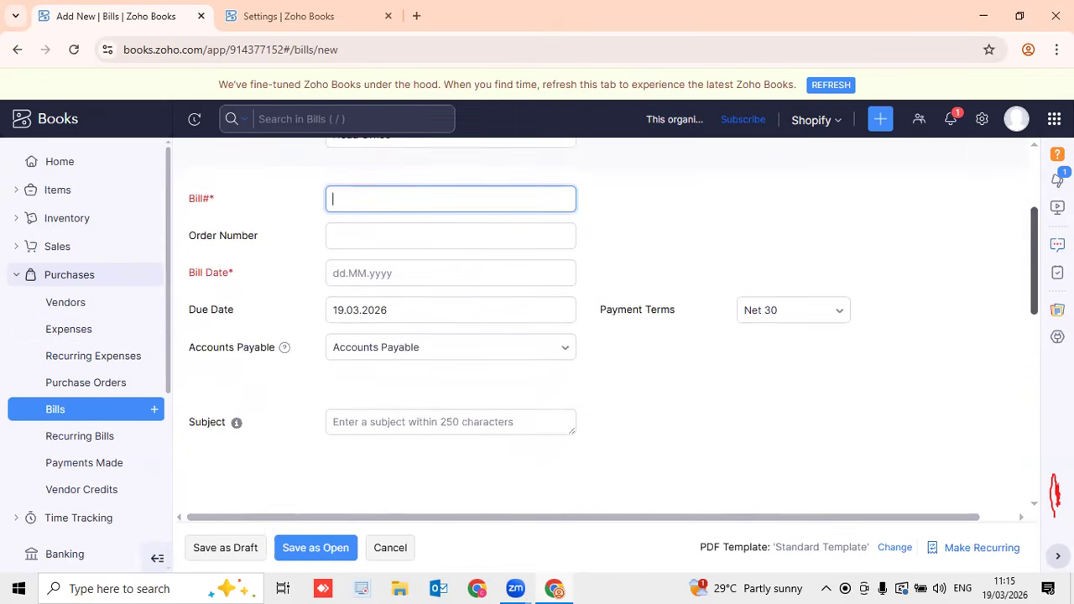
{"action": "mouse_move", "coordinate": [1035, 279]}
{"action": "left_mouse_down"}
{"action": "mouse_move", "coordinate": [1034, 305]}
{"action": "mouse_move", "coordinate": [1035, 264]}
{"action": "left_mouse_up"}
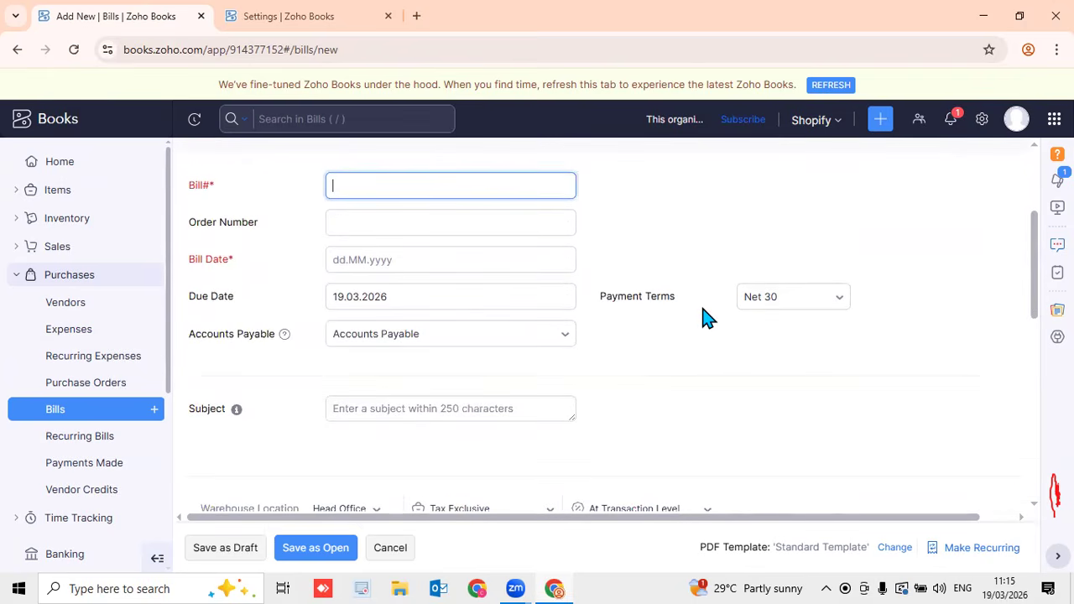
{"action": "type", "text": "456"}
{"action": "left_click", "coordinate": [520, 260]}
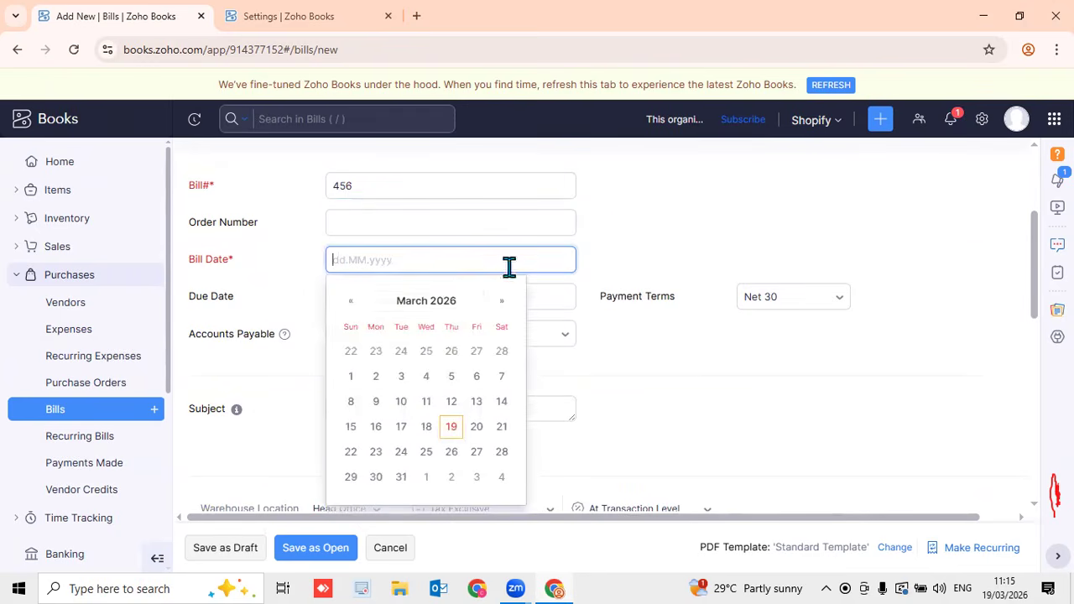
{"action": "left_click", "coordinate": [454, 430]}
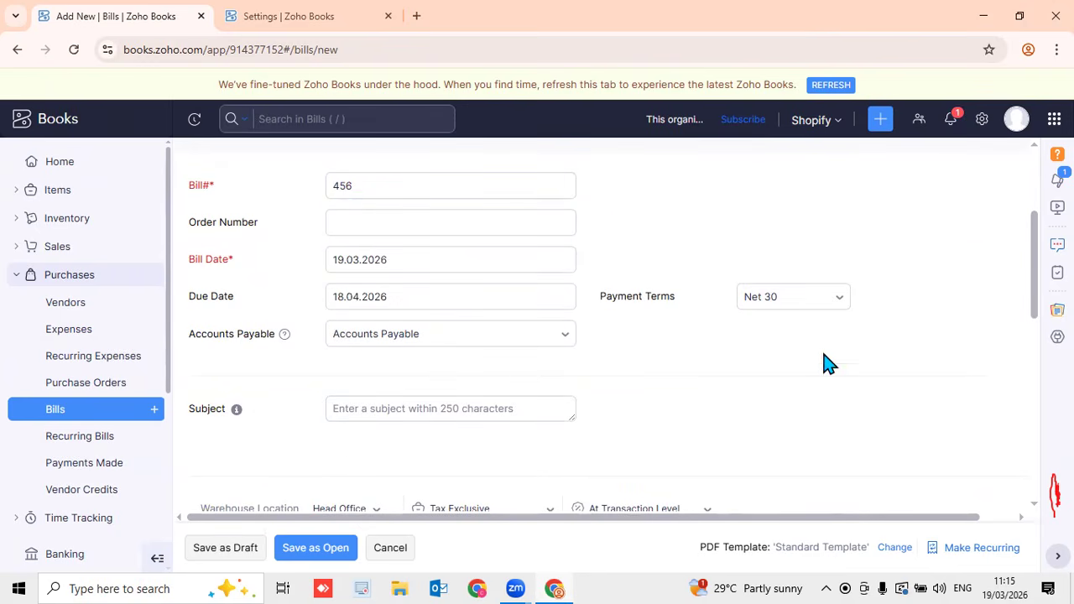
{"action": "scroll", "coordinate": [688, 335], "scroll_direction": "up", "scroll_amount": 3}
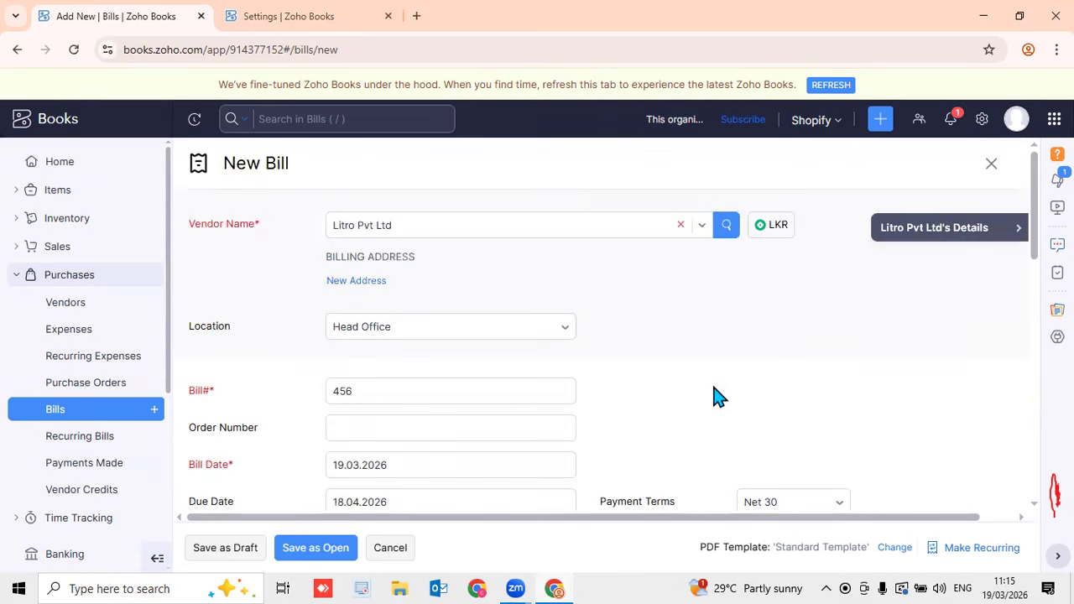
{"action": "scroll", "coordinate": [719, 395], "scroll_direction": "down", "scroll_amount": 4}
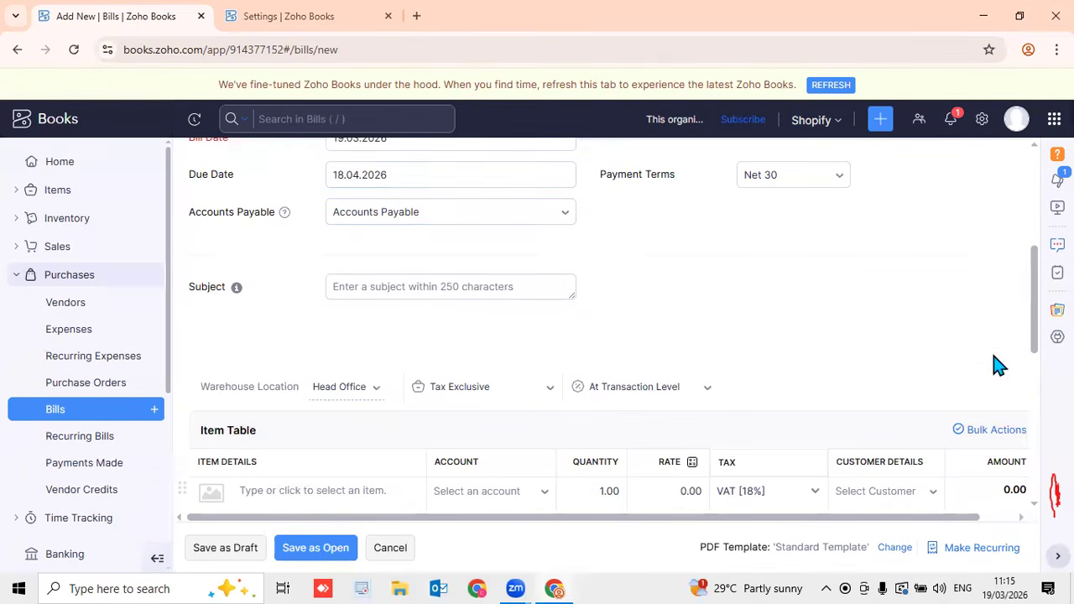
{"action": "left_click_drag", "start_coordinate": [1034, 340], "coordinate": [1007, 317]}
{"action": "left_click", "coordinate": [384, 231]}
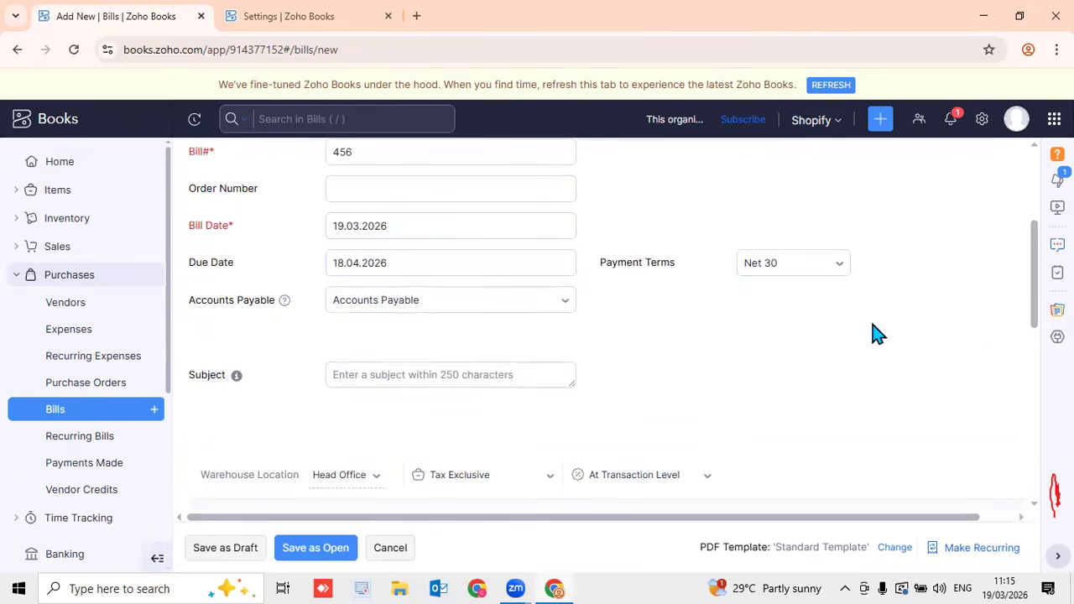
{"action": "left_click_drag", "start_coordinate": [1034, 293], "coordinate": [1024, 346]}
{"action": "left_click", "coordinate": [405, 184]}
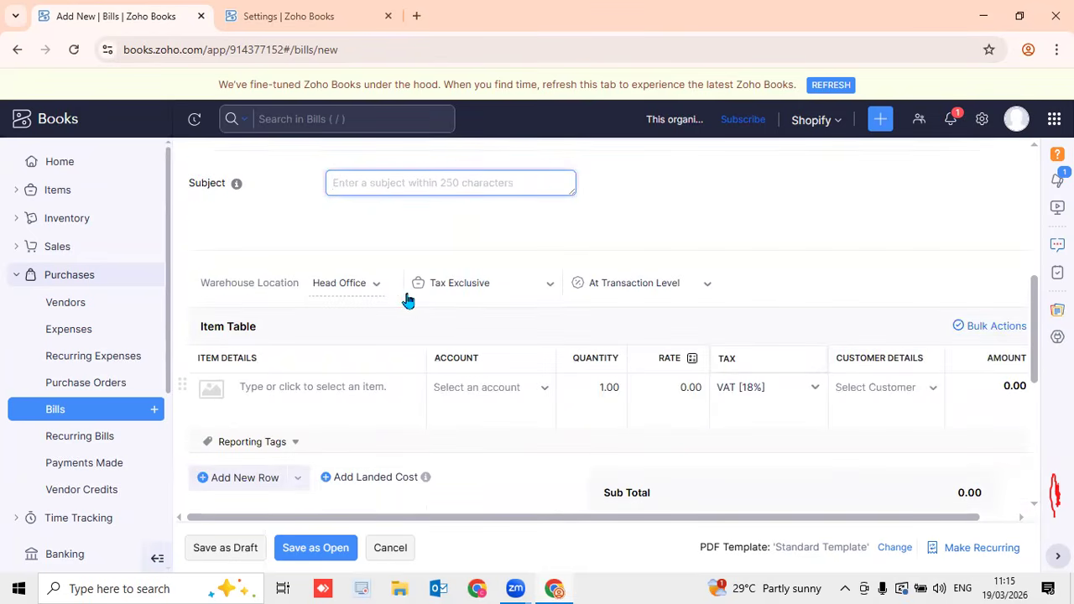
{"action": "left_click", "coordinate": [378, 286]}
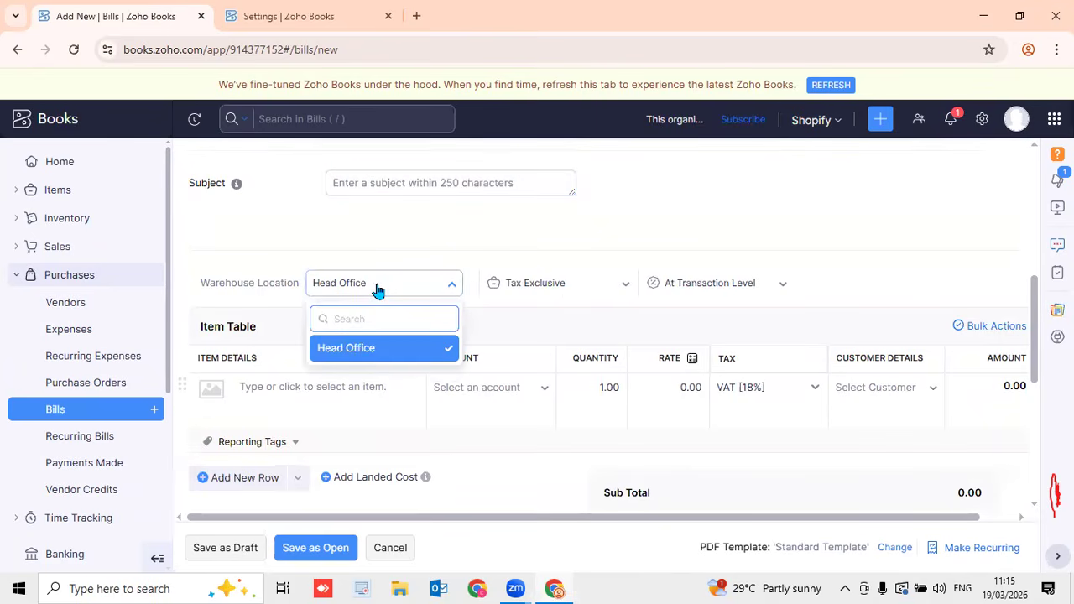
{"action": "left_click", "coordinate": [469, 243]}
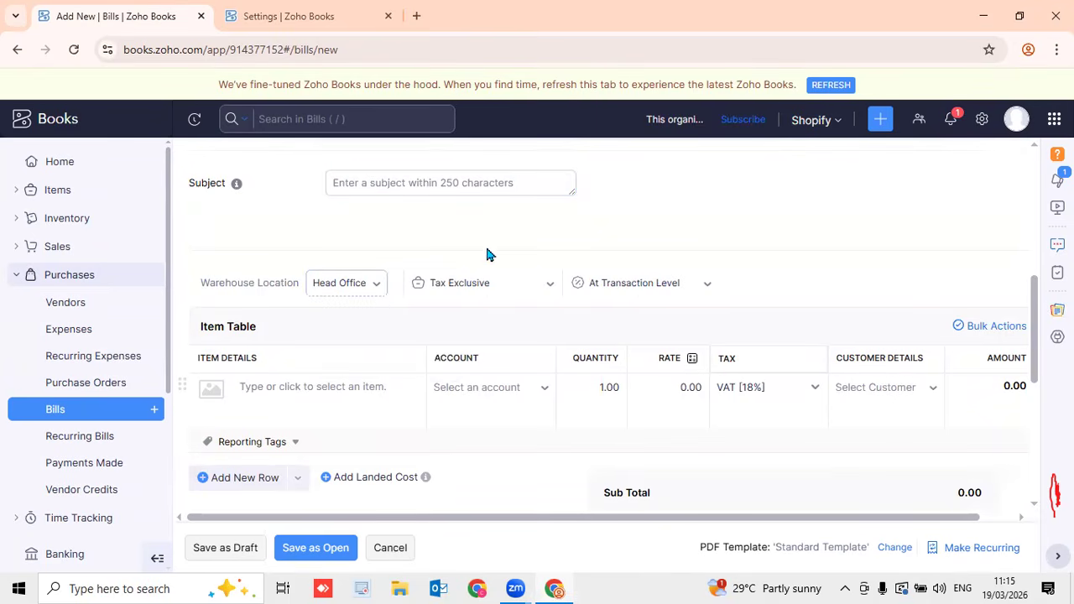
{"action": "left_click", "coordinate": [539, 286]}
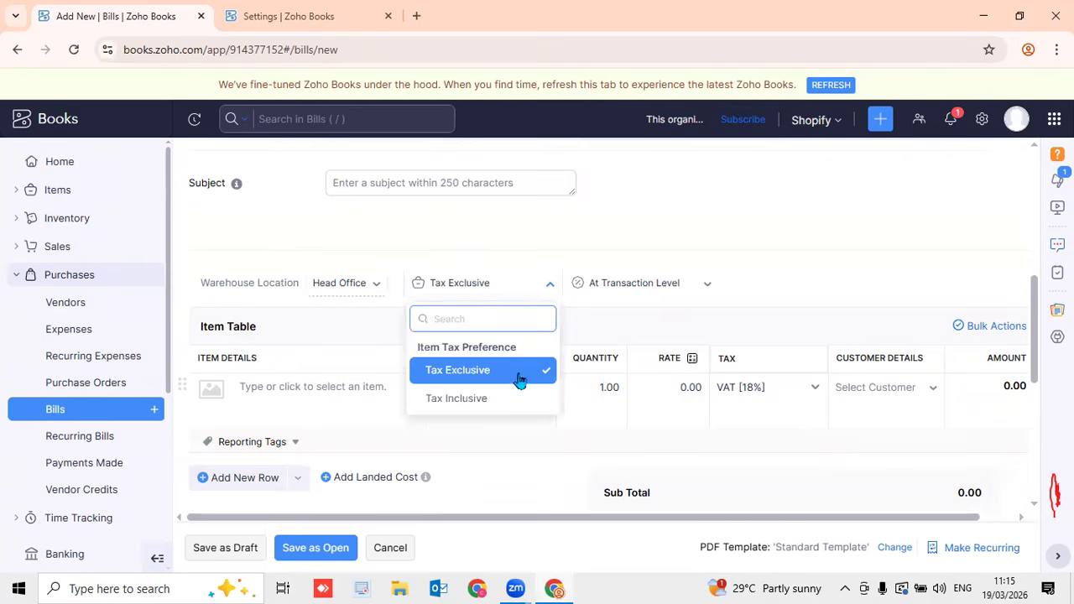
{"action": "left_click", "coordinate": [533, 257]}
{"action": "left_click", "coordinate": [693, 291]}
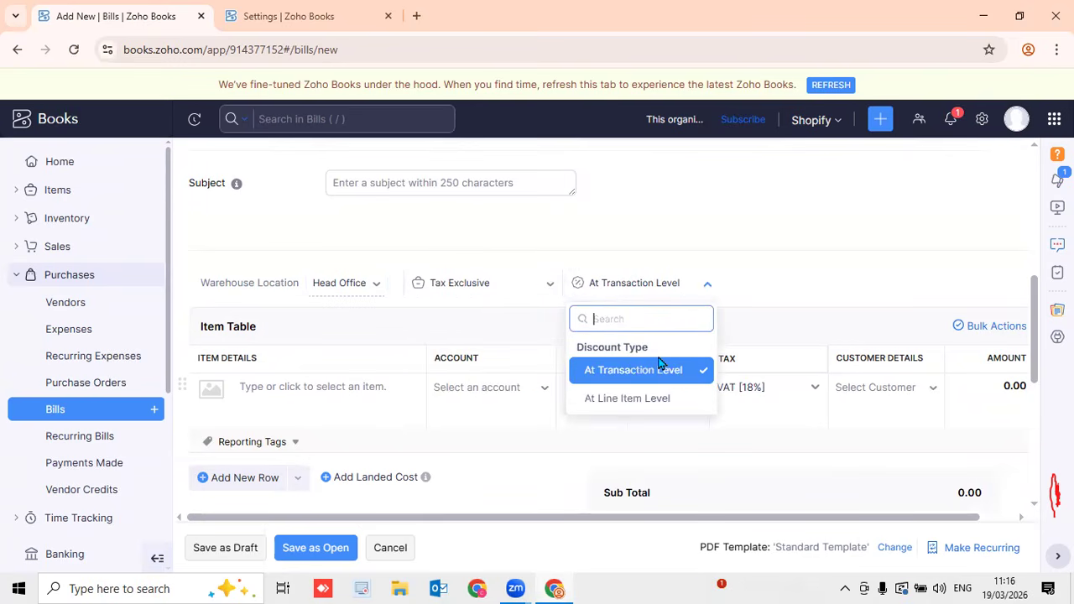
{"action": "left_click", "coordinate": [789, 261]}
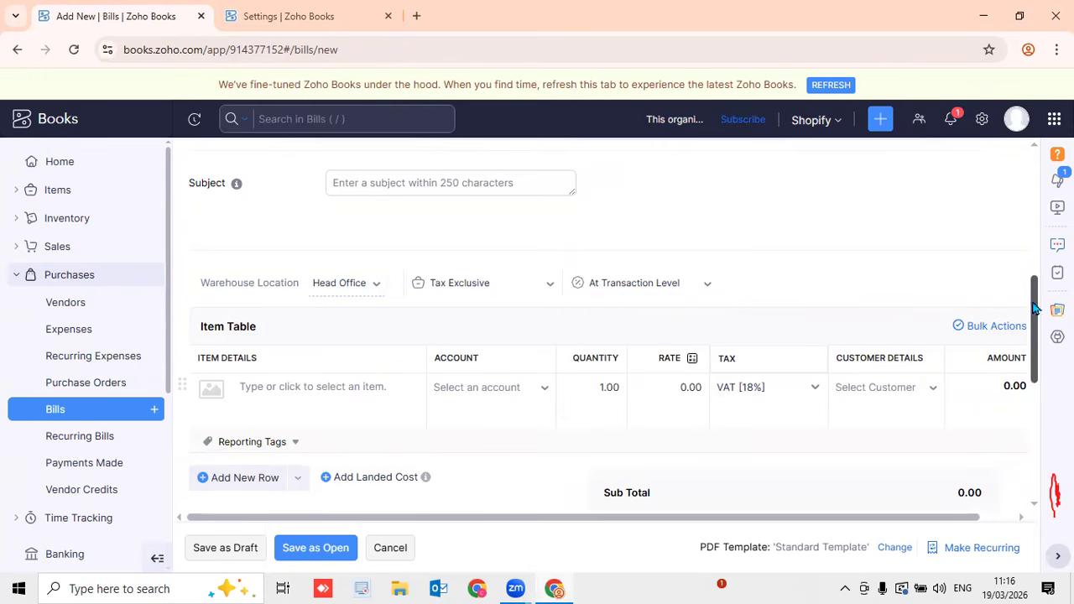
{"action": "scroll", "coordinate": [1038, 319], "scroll_direction": "down", "scroll_amount": 2}
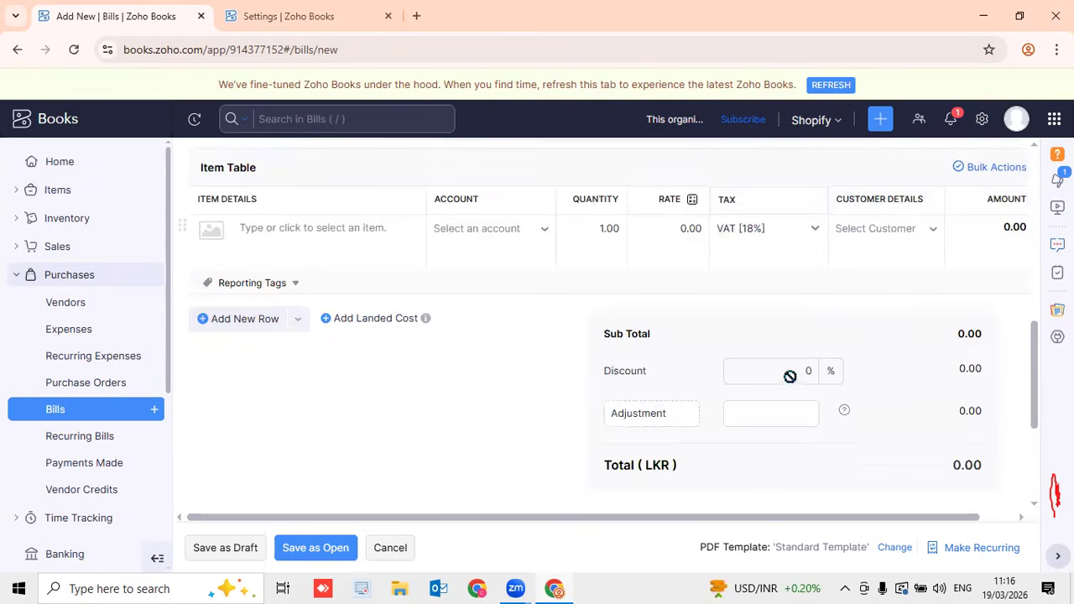
Add a Freight line on Cost of Goods Sold at rate 1000
{"action": "left_click", "coordinate": [682, 232]}
{"action": "type", "text": "10"}
{"action": "left_click", "coordinate": [286, 226]}
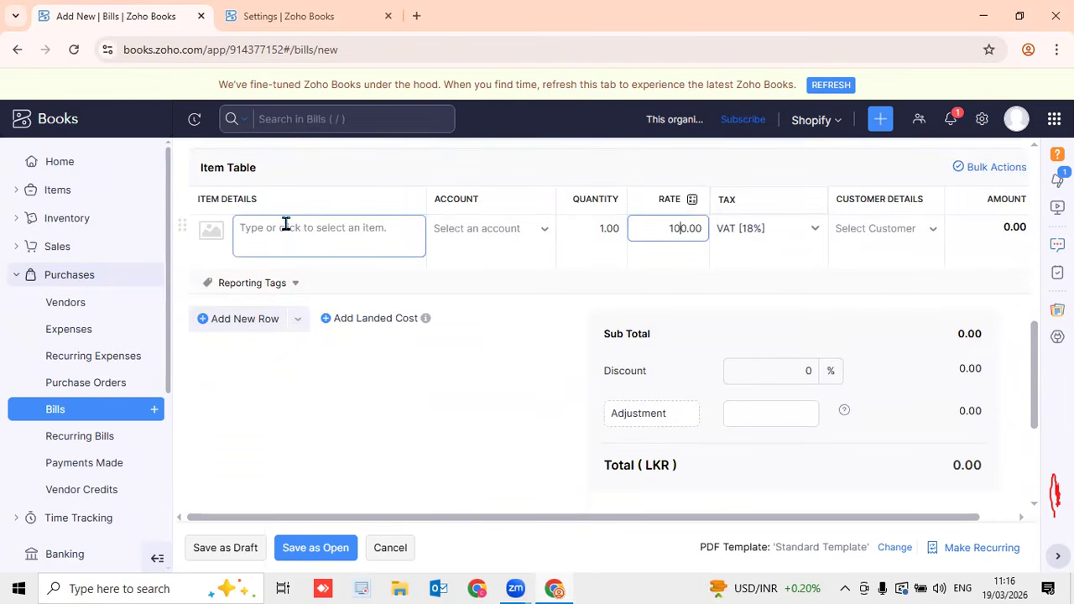
{"action": "left_click", "coordinate": [335, 339]}
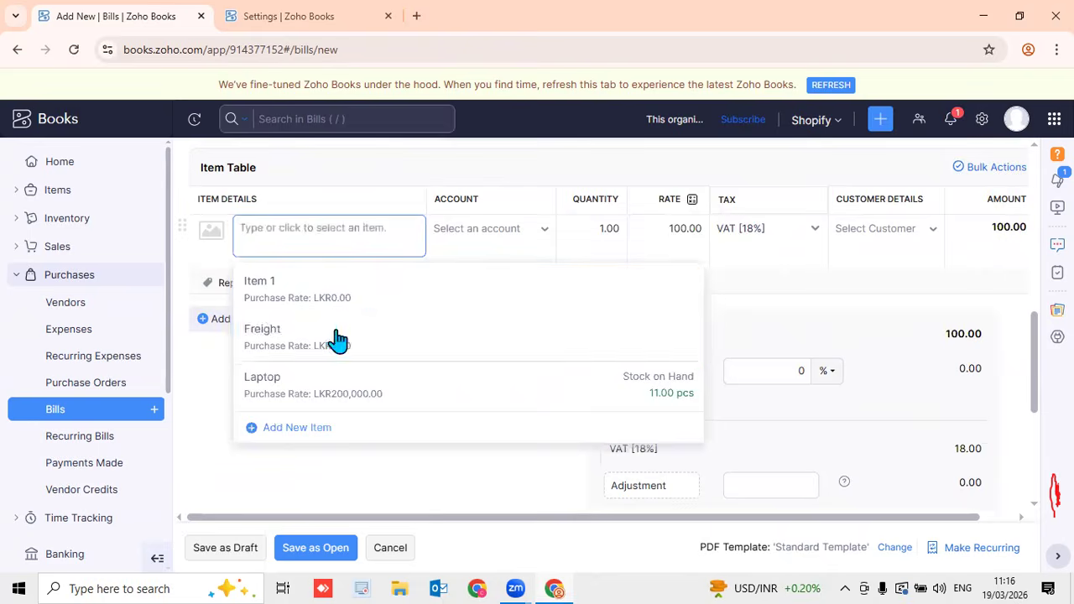
{"action": "left_click", "coordinate": [713, 235]}
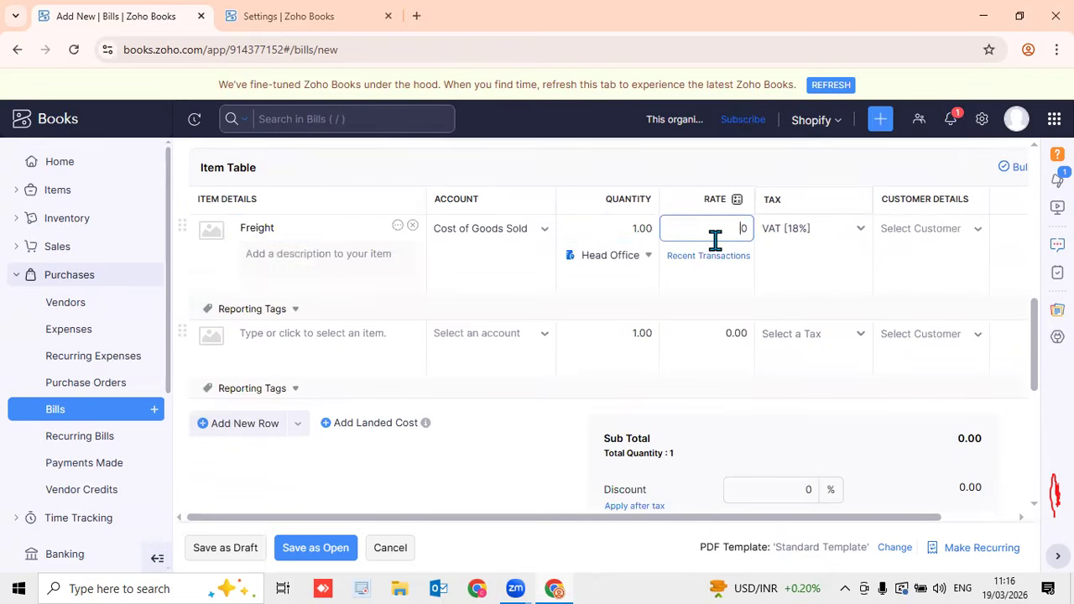
{"action": "left_click", "coordinate": [776, 164]}
{"action": "scroll", "coordinate": [1036, 371], "scroll_direction": "down", "scroll_amount": 2}
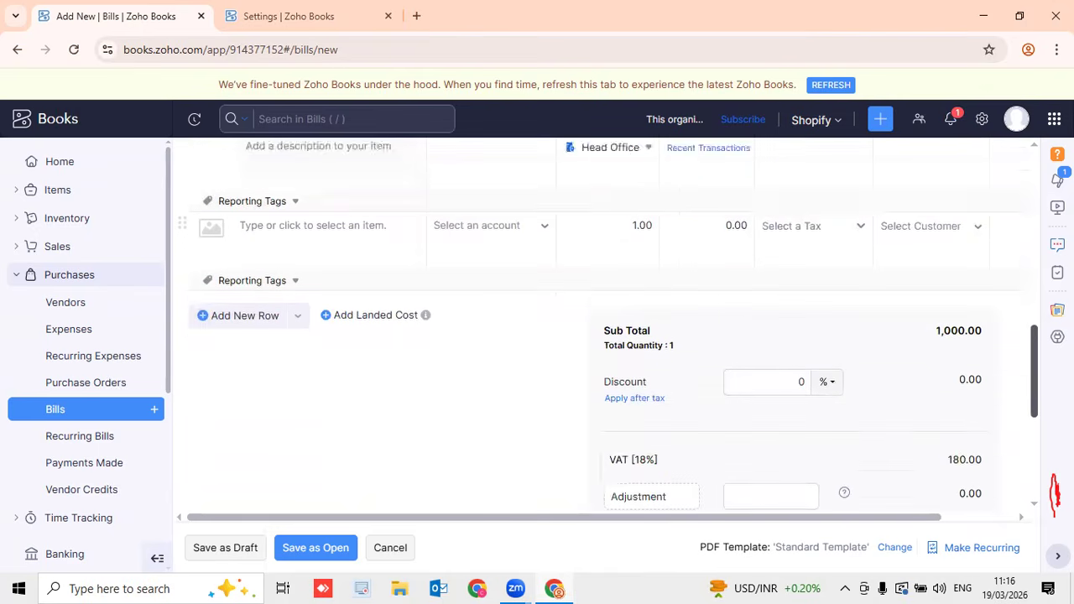
Apply a 10% discount (-100.00), bringing the bill total to LKR 1,062.00
{"action": "left_click", "coordinate": [758, 354]}
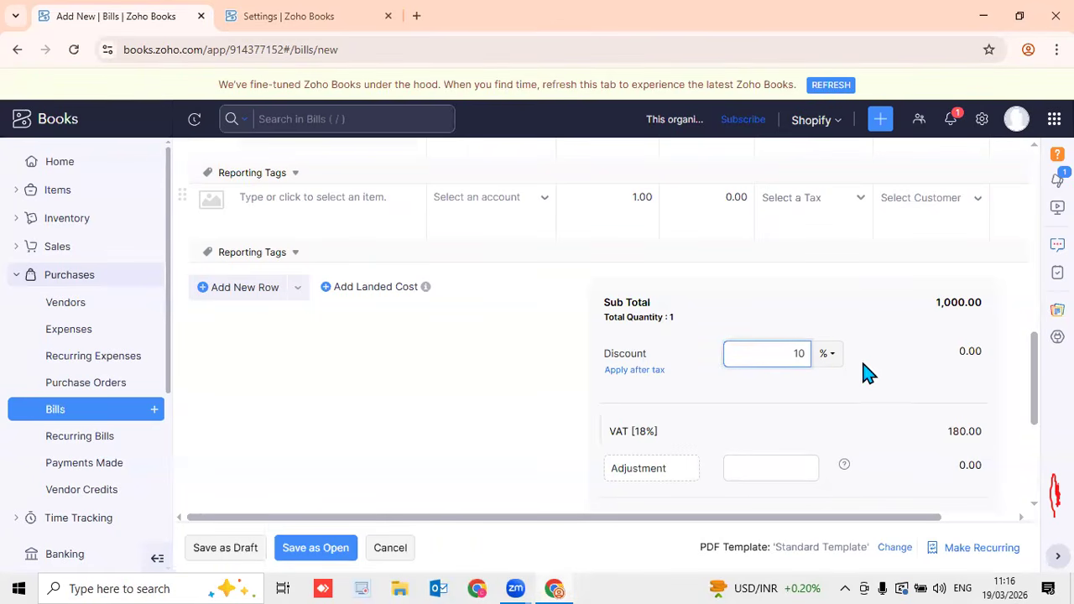
{"action": "left_click", "coordinate": [902, 372]}
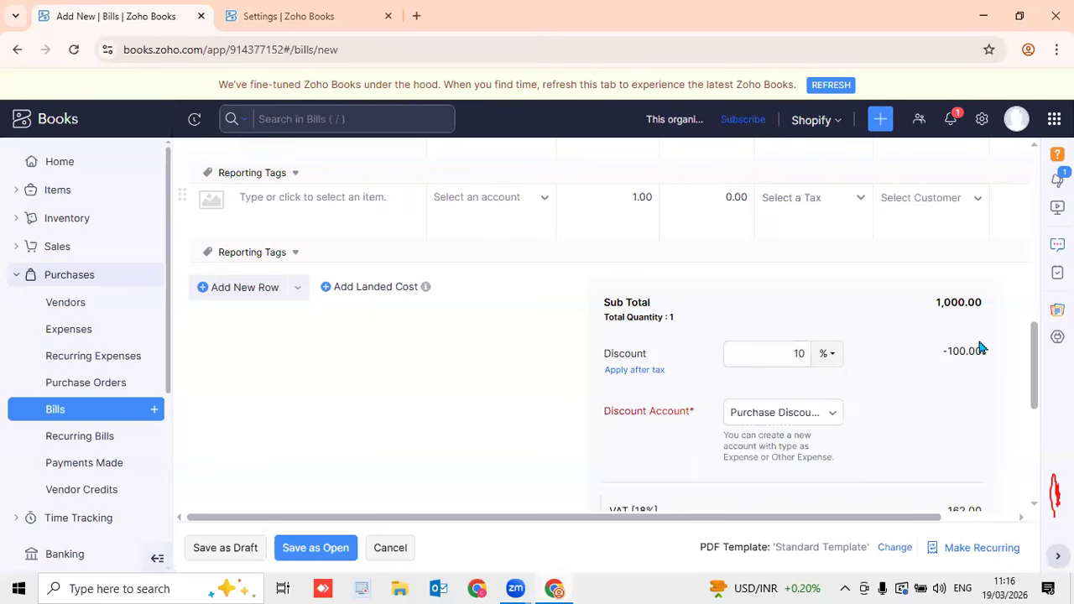
{"action": "scroll", "coordinate": [990, 336], "scroll_direction": "down", "scroll_amount": 1}
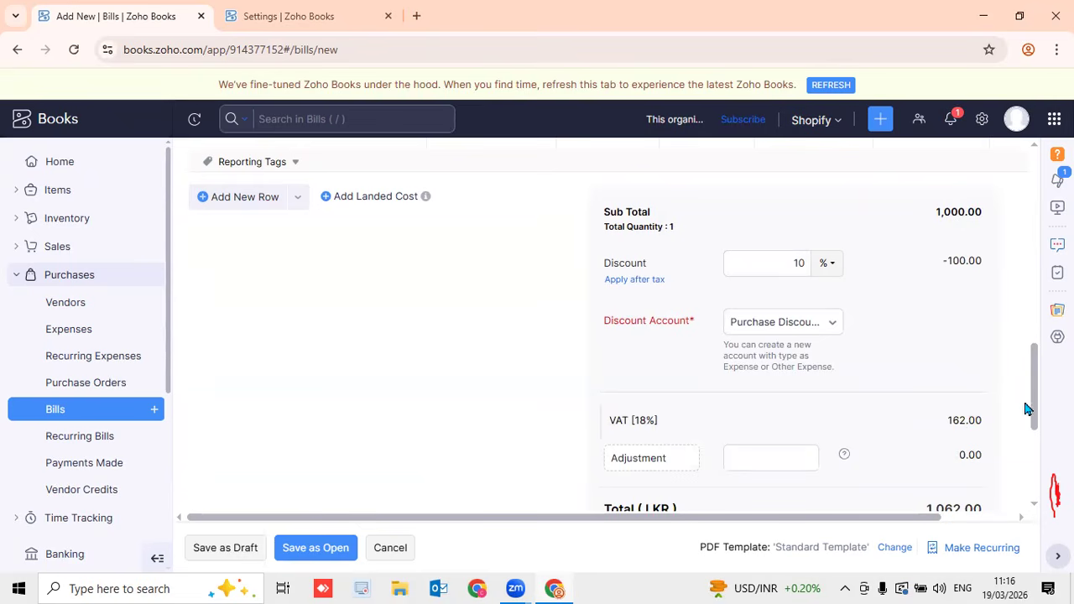
{"action": "scroll", "coordinate": [1007, 415], "scroll_direction": "down", "scroll_amount": 2}
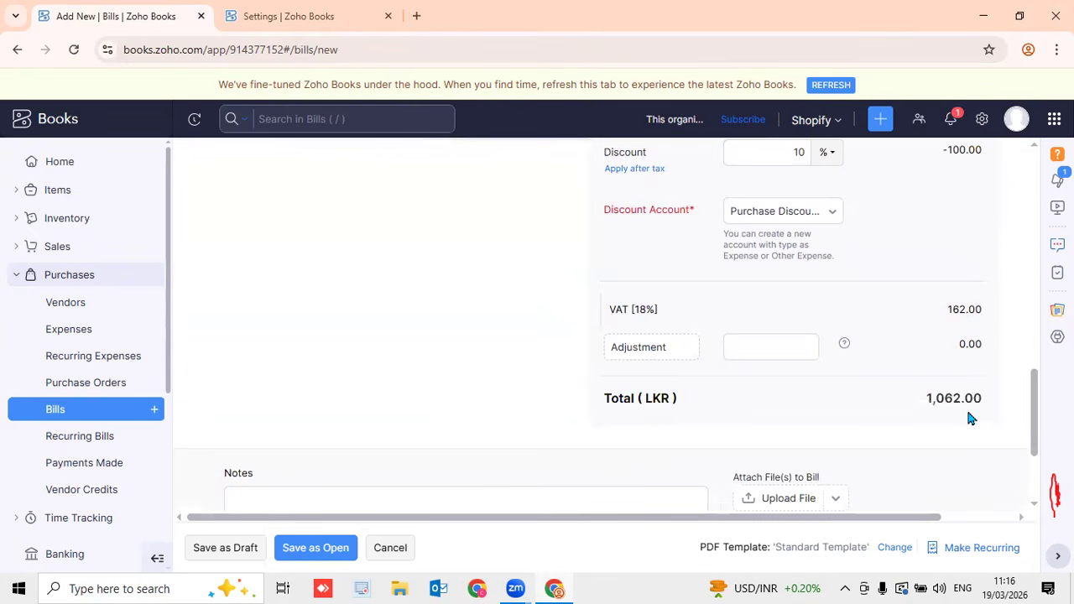
{"action": "left_click_drag", "start_coordinate": [1038, 408], "coordinate": [1000, 392]}
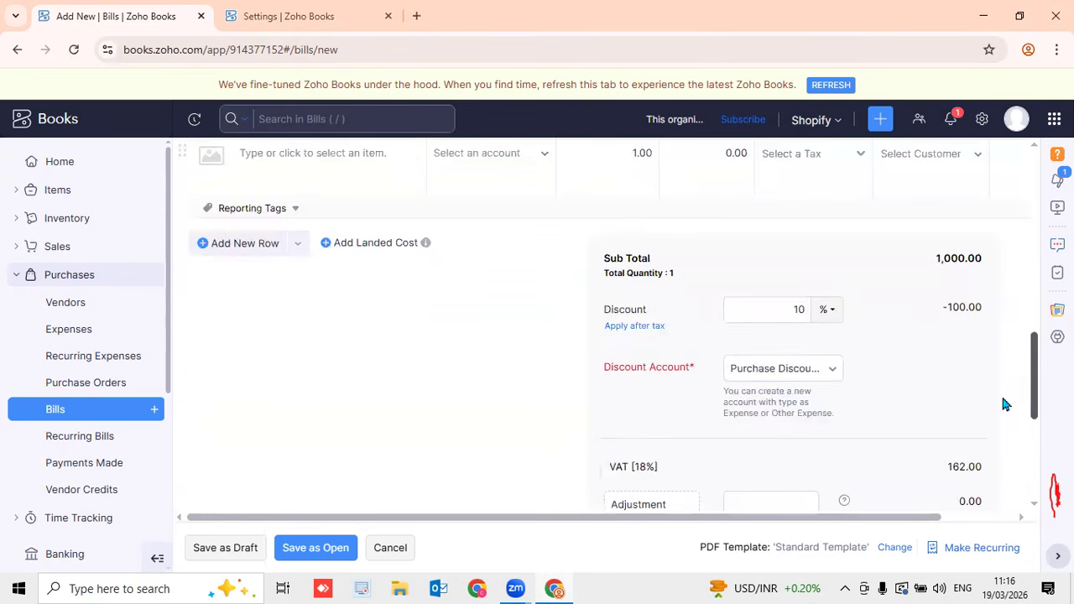
Change the discount from 10% to a flat LKR 50, giving VAT 171.00 and total 1,121.00
{"action": "left_click", "coordinate": [835, 313]}
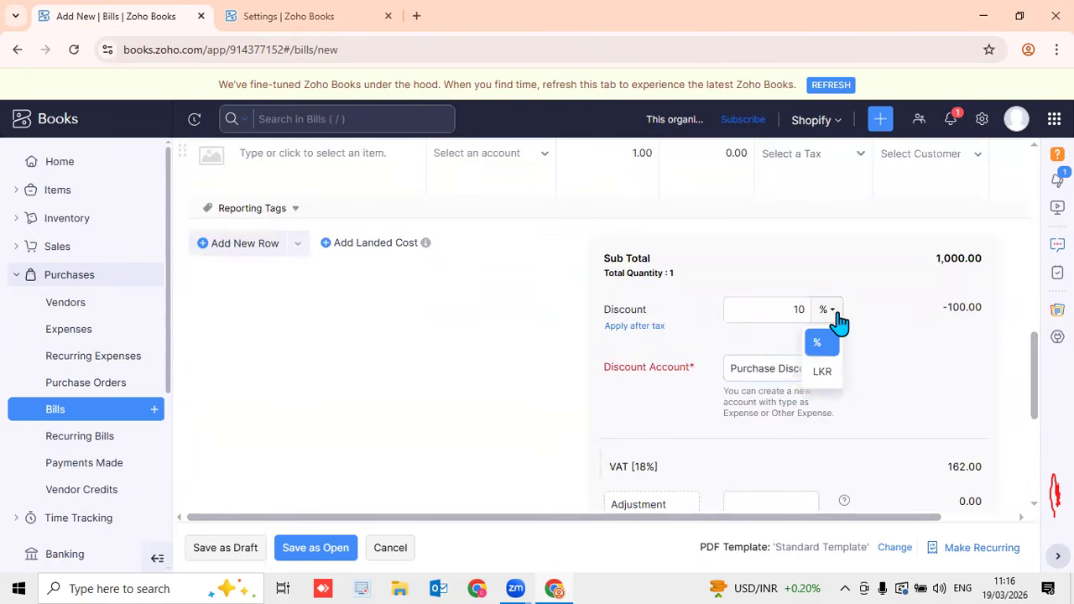
{"action": "left_click", "coordinate": [830, 382]}
{"action": "left_click", "coordinate": [789, 311]}
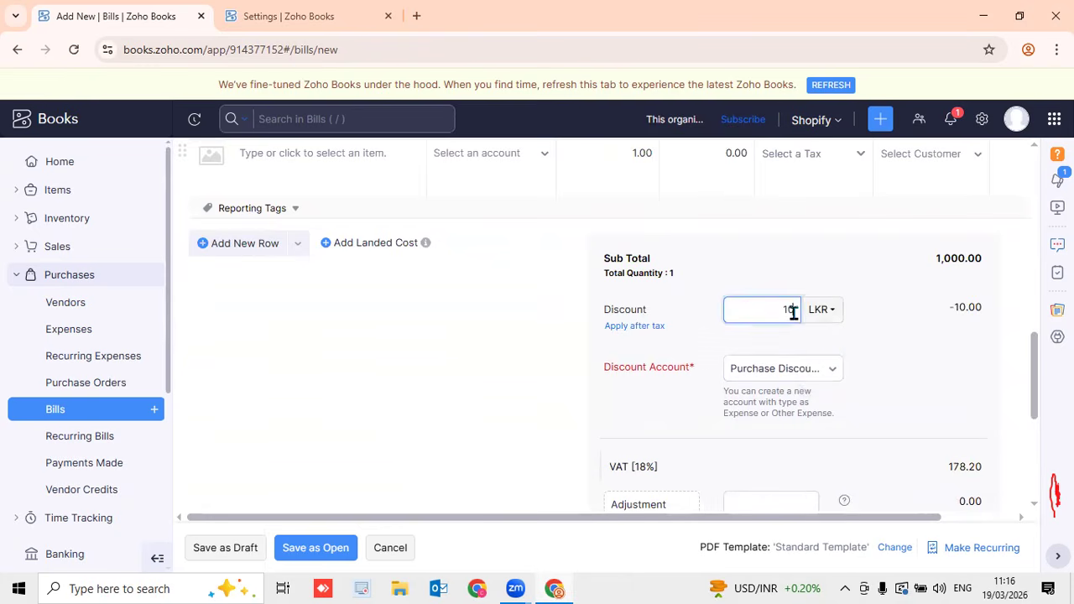
{"action": "left_click_drag", "start_coordinate": [796, 311], "coordinate": [756, 308]}
{"action": "type", "text": "5"}
{"action": "left_click", "coordinate": [774, 242]}
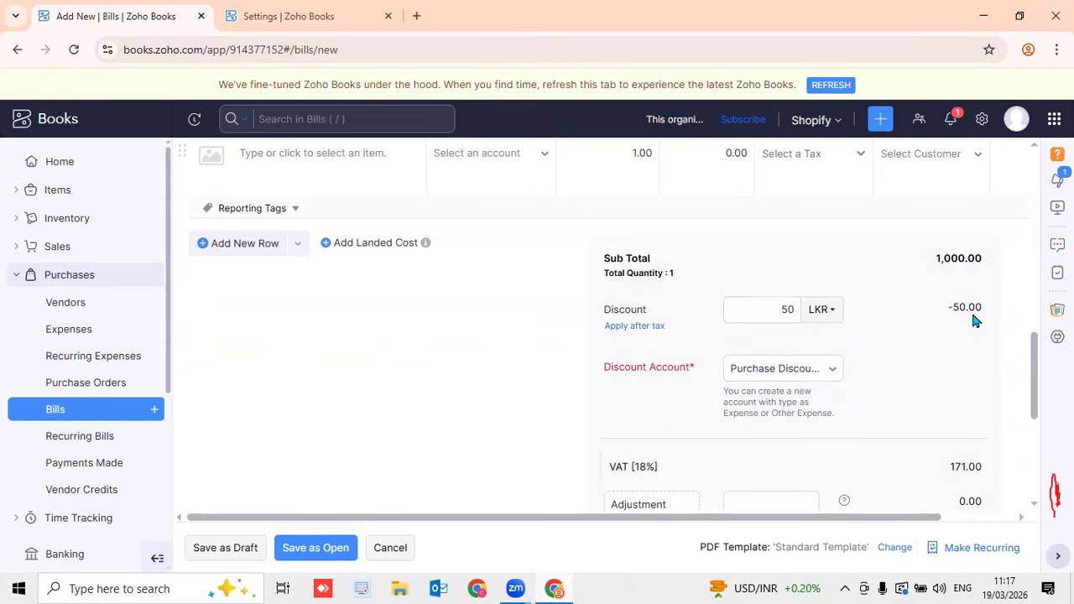
{"action": "scroll", "coordinate": [973, 316], "scroll_direction": "down", "scroll_amount": 4}
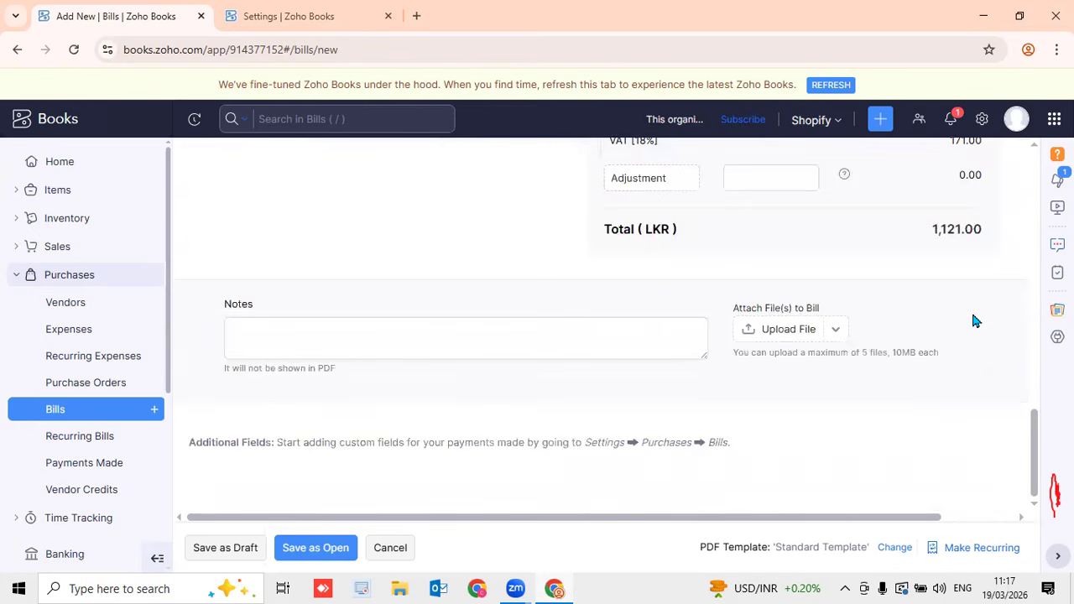
{"action": "scroll", "coordinate": [973, 317], "scroll_direction": "up", "scroll_amount": 4}
{"action": "scroll", "coordinate": [973, 316], "scroll_direction": "up", "scroll_amount": 4}
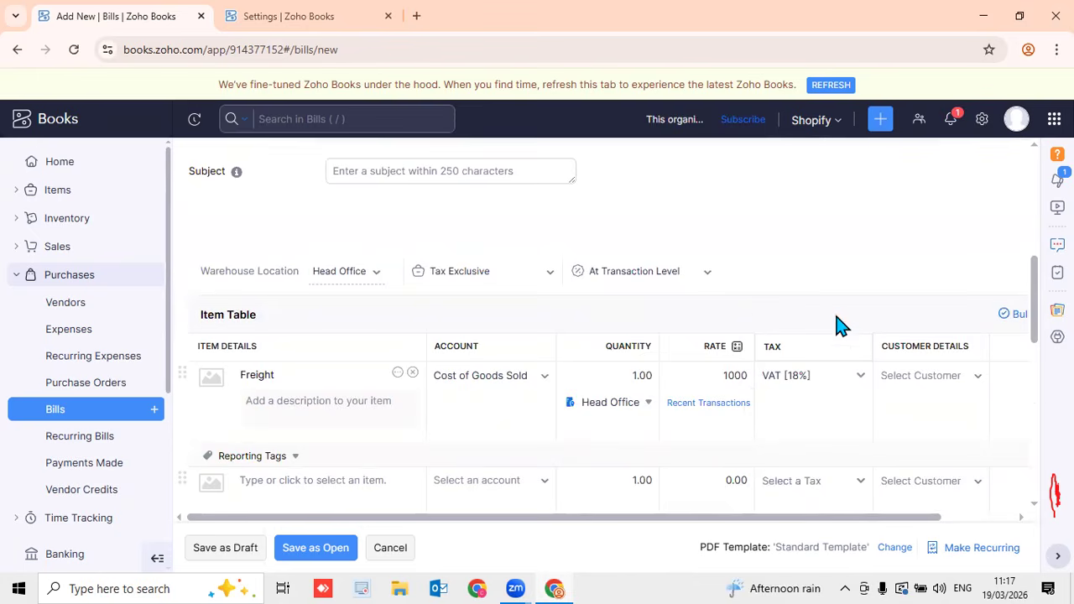
{"action": "left_click", "coordinate": [688, 275]}
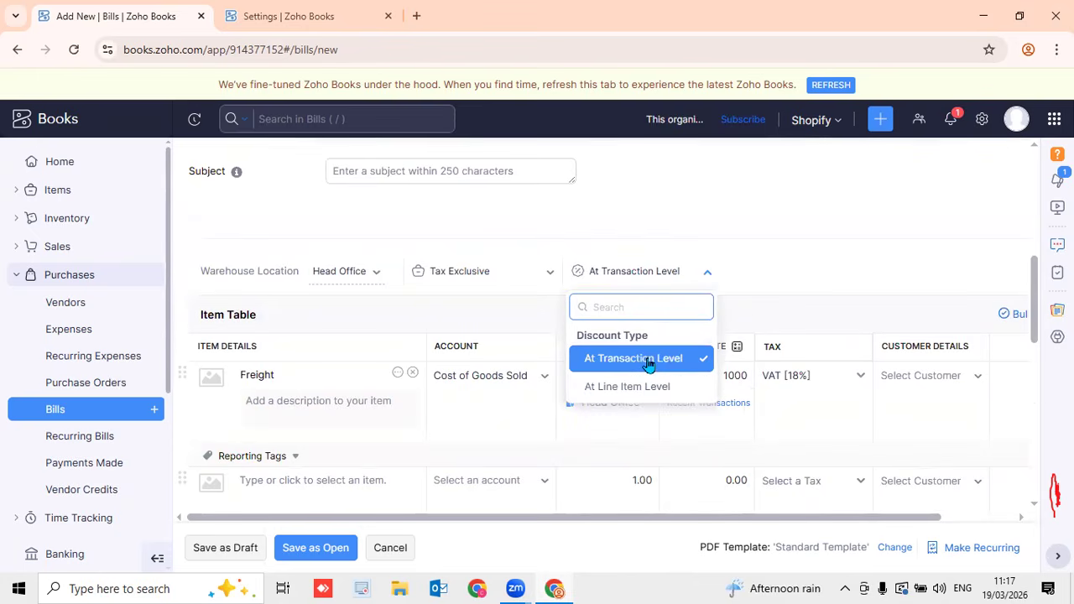
Switch the bill's discount type to At Line Item Level and clear VAT [18%] from the Freight row
{"action": "scroll", "coordinate": [909, 369], "scroll_direction": "down", "scroll_amount": 4}
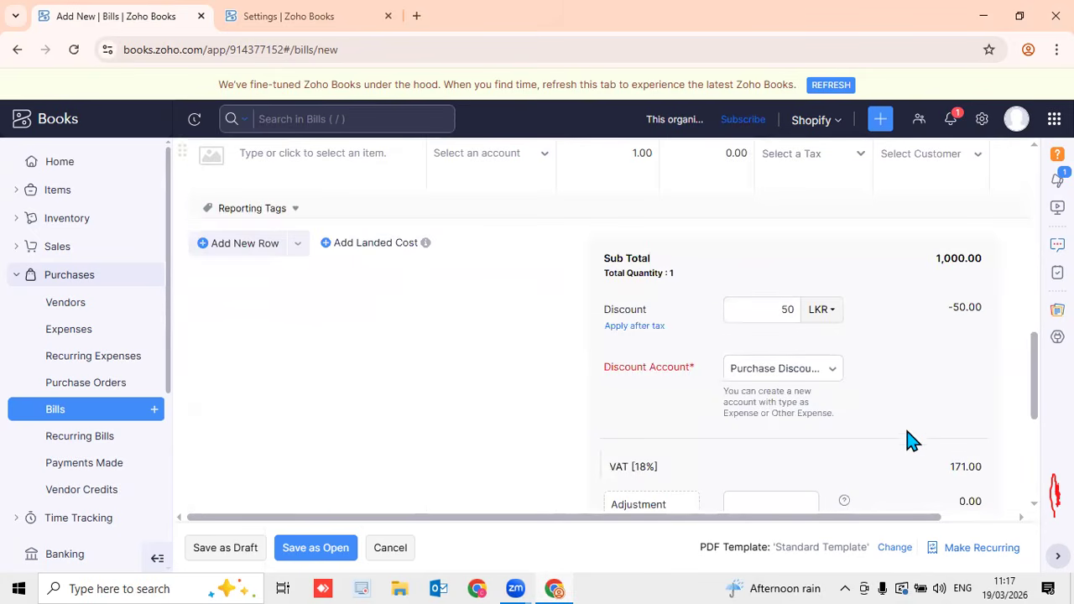
{"action": "scroll", "coordinate": [915, 434], "scroll_direction": "up", "scroll_amount": 4}
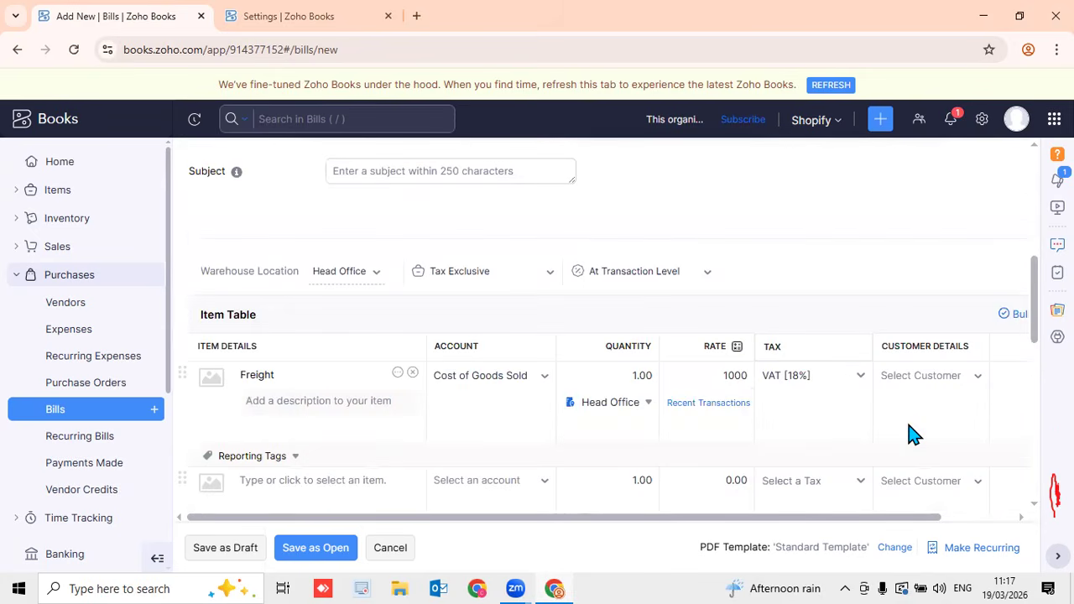
{"action": "left_click", "coordinate": [828, 378]}
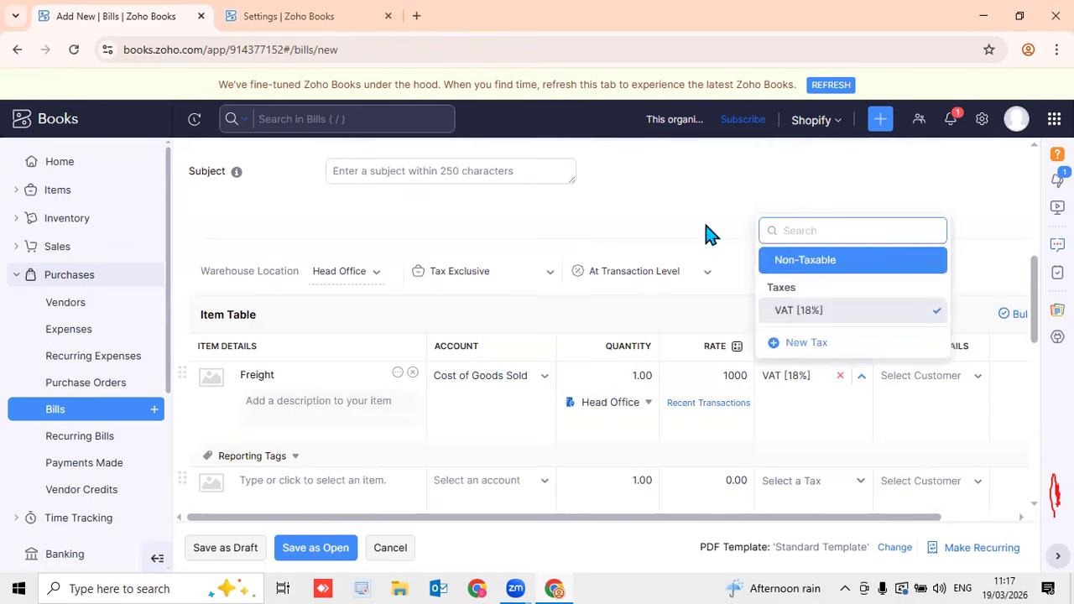
{"action": "left_click", "coordinate": [695, 294]}
{"action": "left_click", "coordinate": [686, 283]}
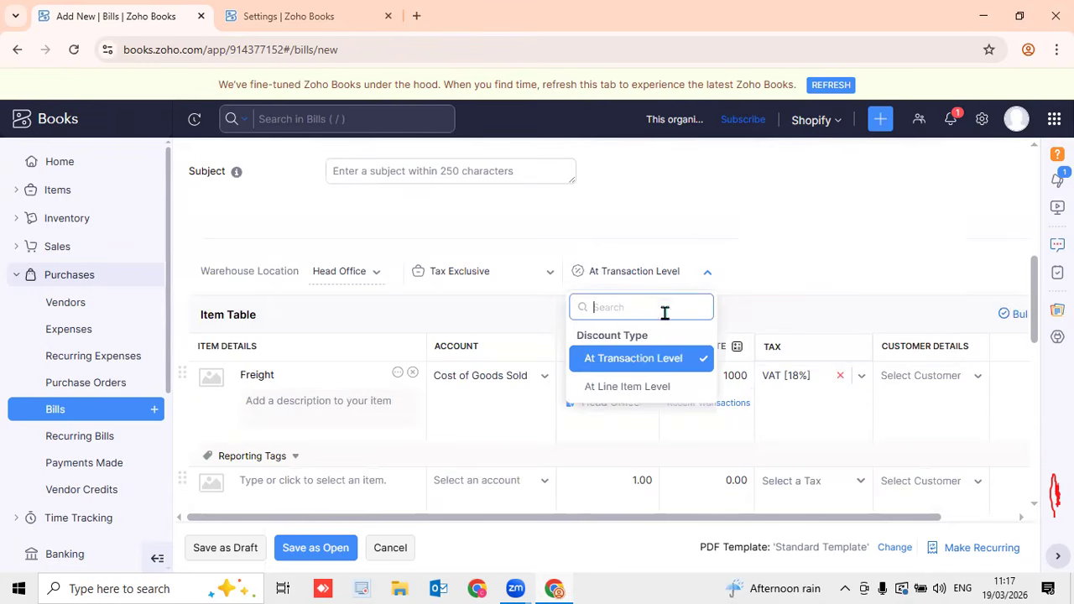
{"action": "left_click", "coordinate": [675, 388]}
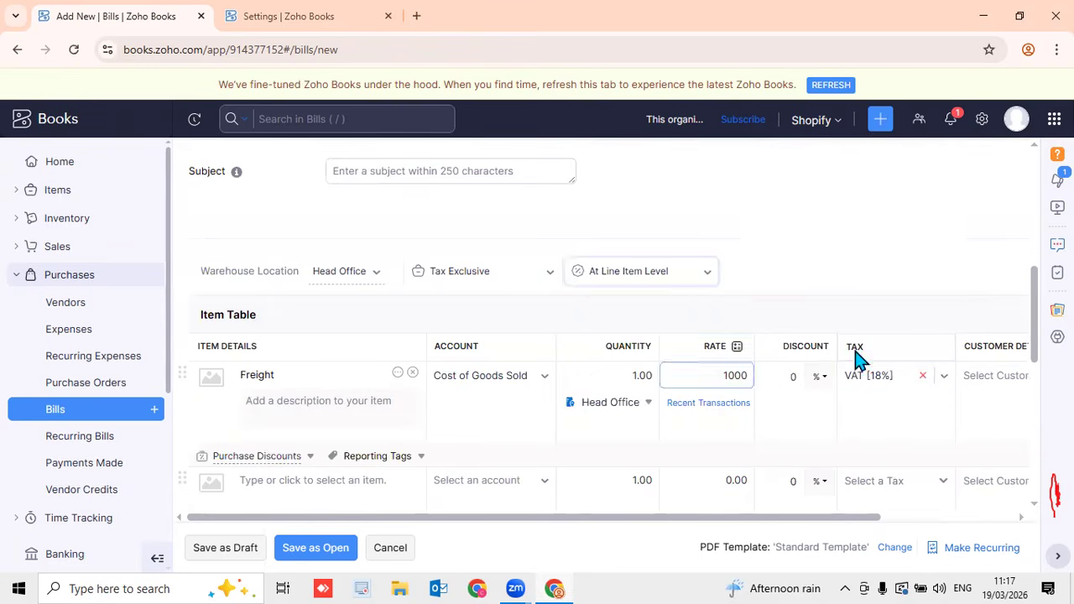
{"action": "left_click", "coordinate": [922, 376]}
{"action": "scroll", "coordinate": [1034, 361], "scroll_direction": "down", "scroll_amount": 1}
{"action": "scroll", "coordinate": [1034, 361], "scroll_direction": "down", "scroll_amount": 1}
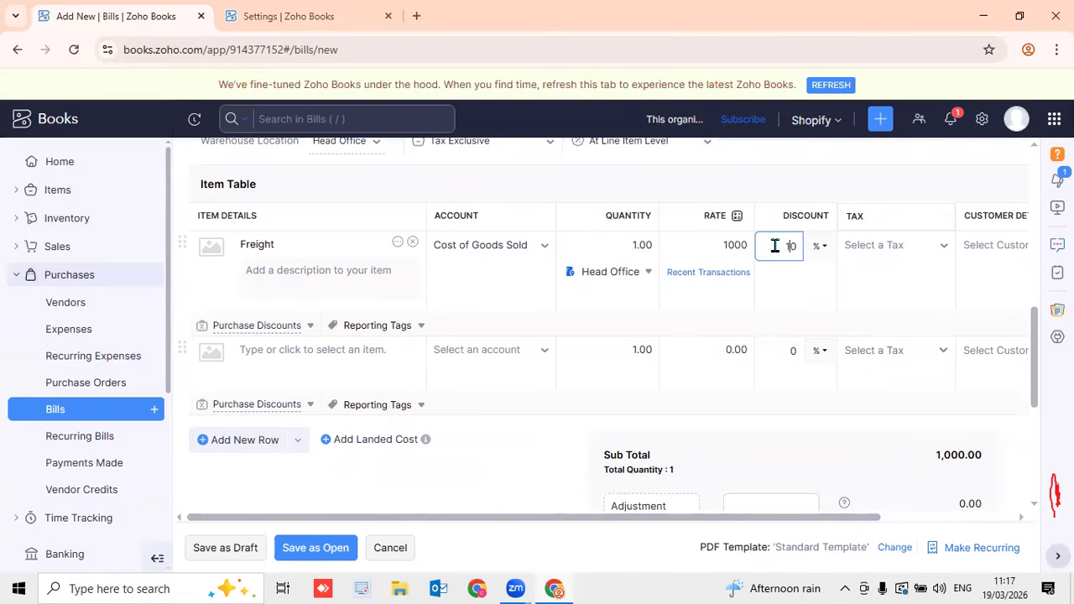
Keep the Freight discount in percent and assign customer Client 1 to the Freight line
{"action": "left_click", "coordinate": [822, 246]}
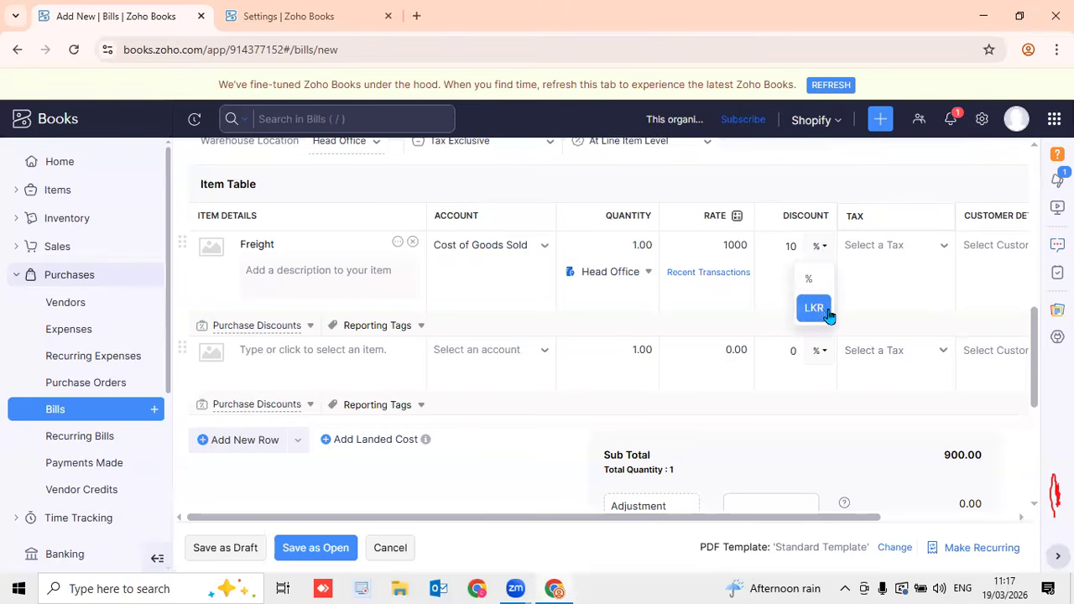
{"action": "left_click", "coordinate": [894, 194]}
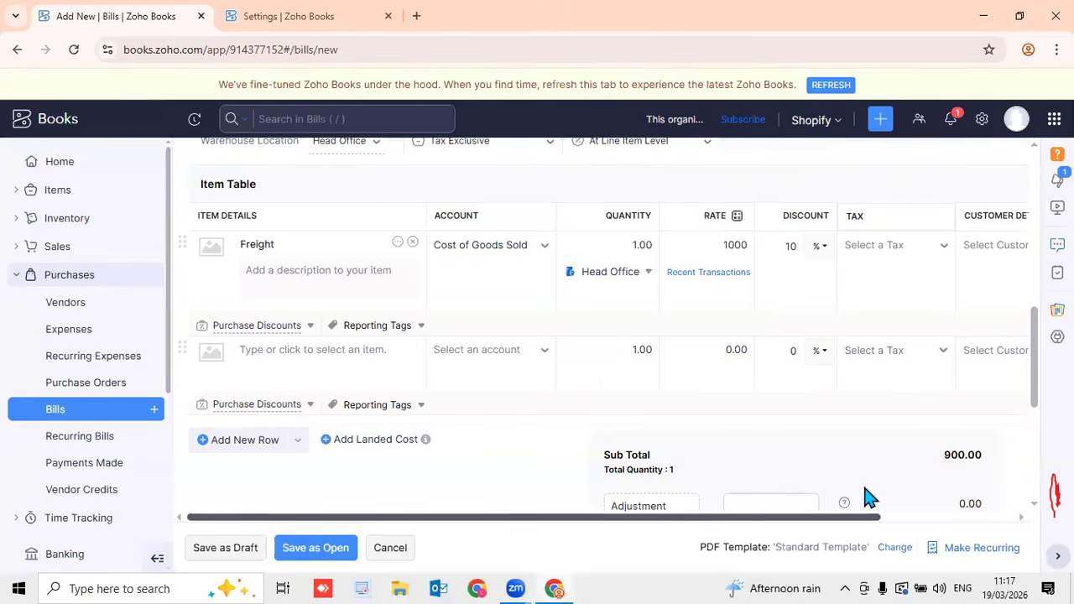
{"action": "scroll", "coordinate": [869, 498], "scroll_direction": "right", "scroll_amount": 3}
{"action": "scroll", "coordinate": [869, 498], "scroll_direction": "right", "scroll_amount": 1}
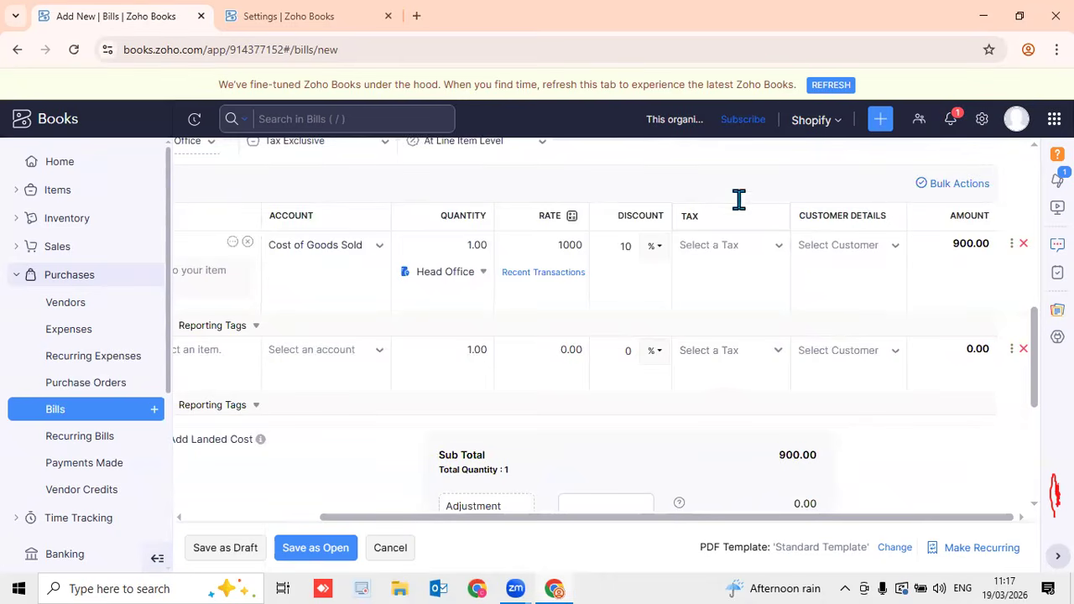
{"action": "left_click", "coordinate": [871, 259]}
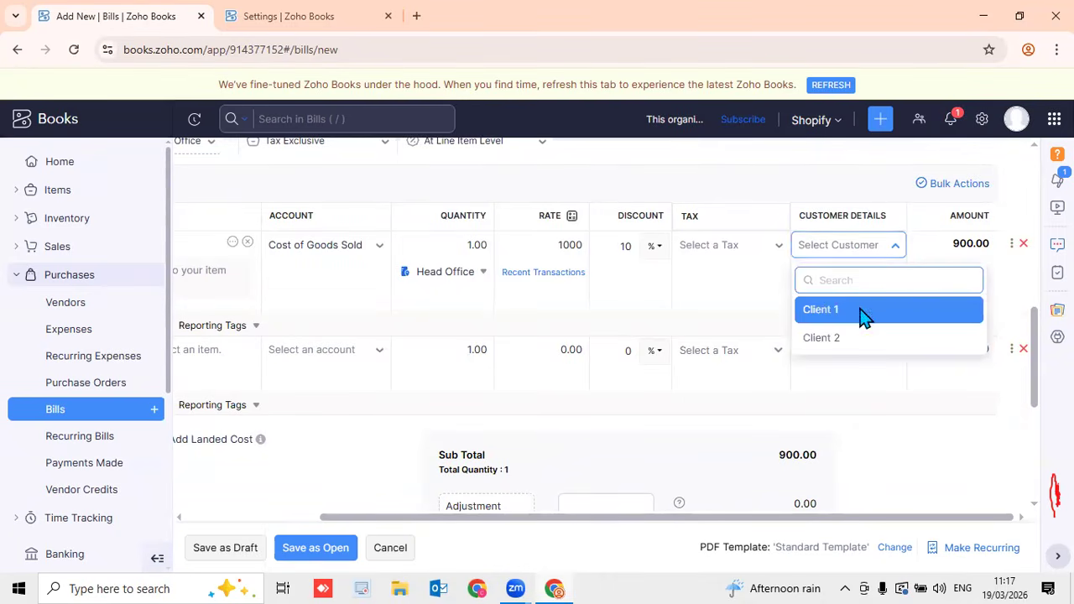
{"action": "left_click", "coordinate": [860, 313]}
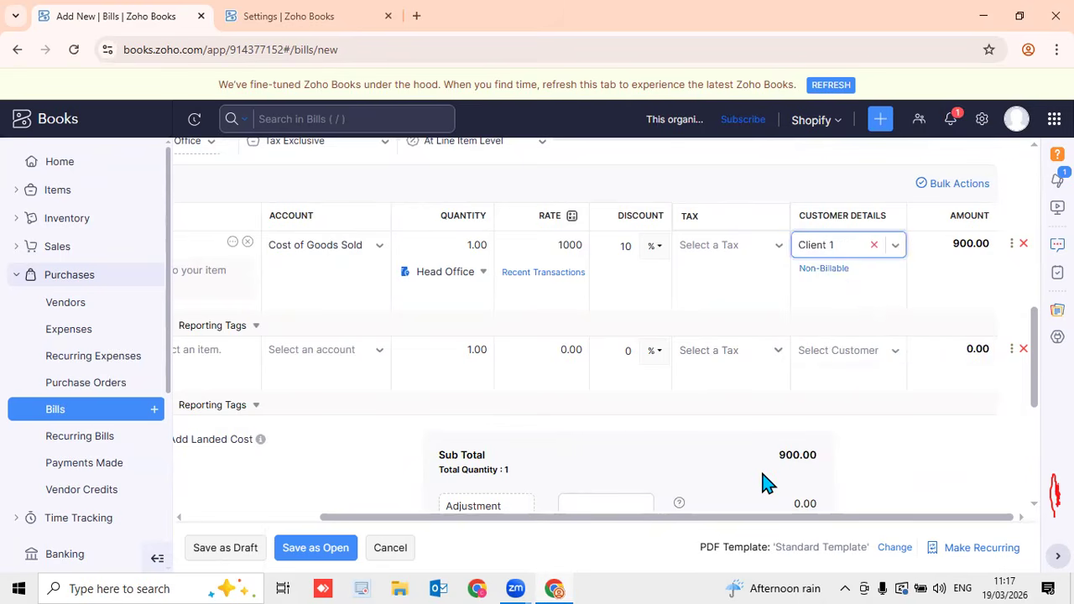
{"action": "scroll", "coordinate": [762, 480], "scroll_direction": "left", "scroll_amount": 3}
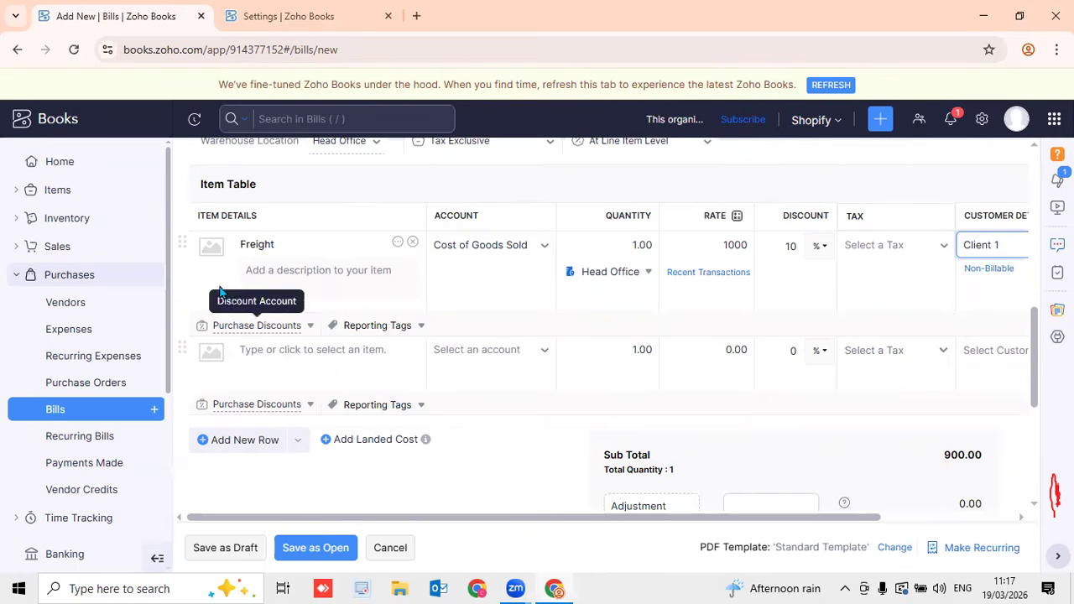
Describe the Freight line as 'Freight charges for purchase laptop' and save the bill as open
{"action": "left_click", "coordinate": [277, 271]}
{"action": "type", "text": "Freight charges"}
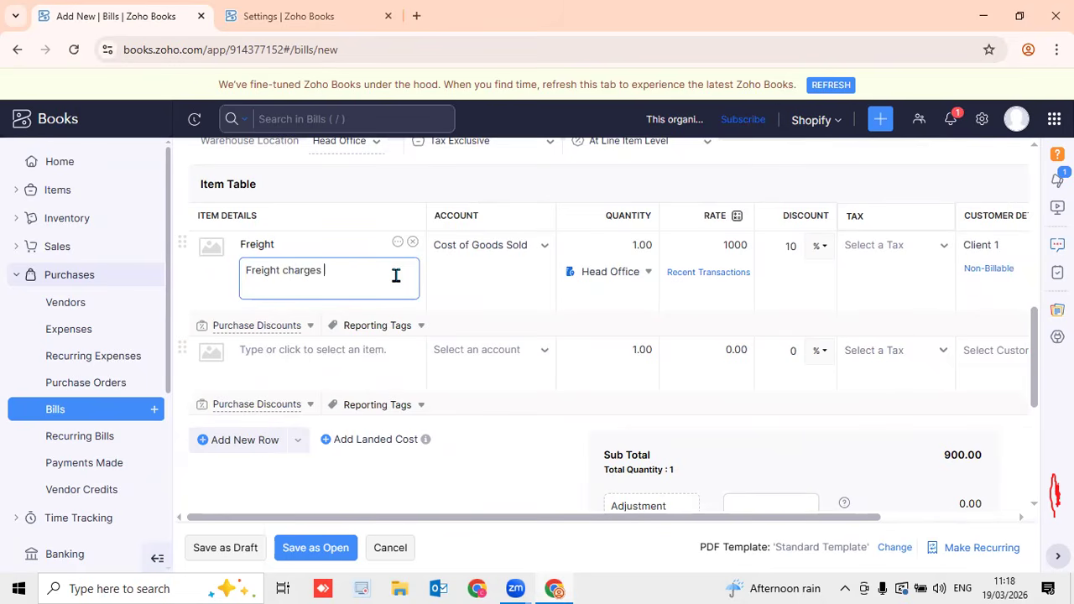
{"action": "type", "text": " for purchase laptops"}
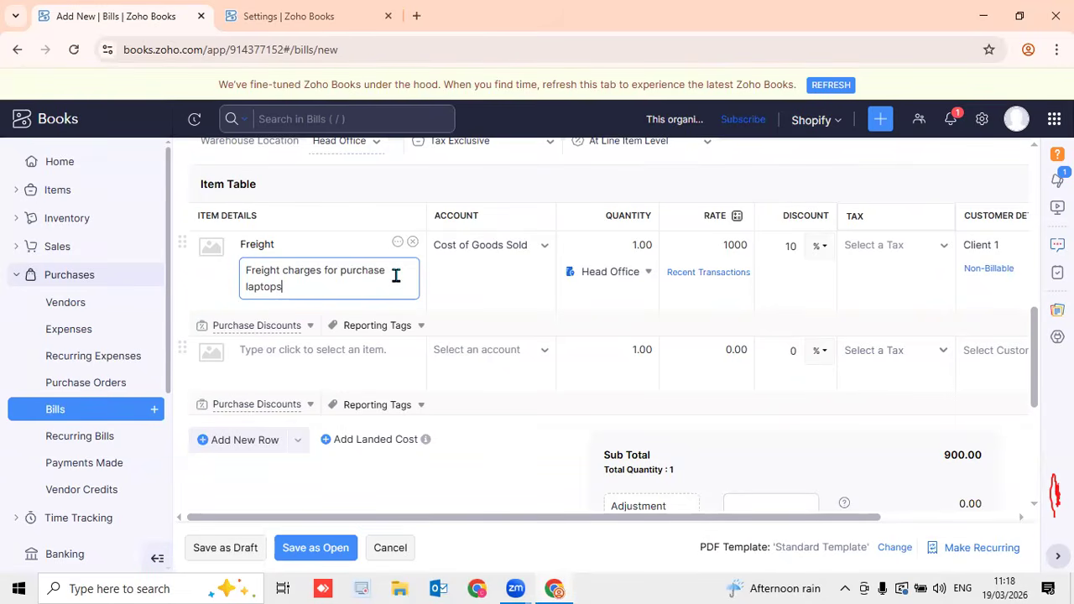
{"action": "left_click", "coordinate": [386, 195]}
{"action": "left_click", "coordinate": [316, 548]}
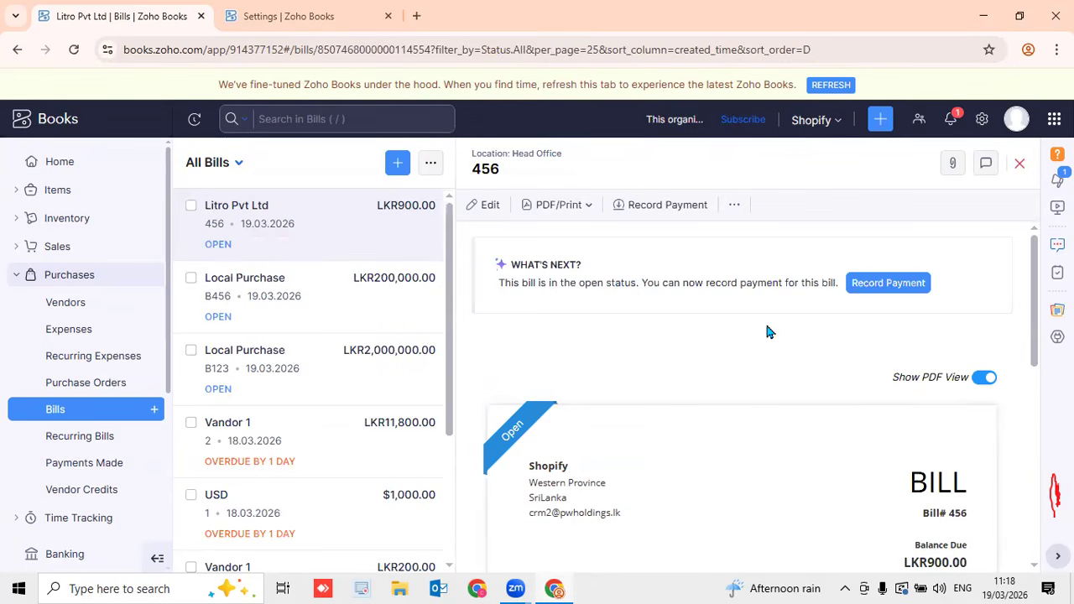
{"action": "left_click", "coordinate": [981, 120]}
{"action": "scroll", "coordinate": [621, 405], "scroll_direction": "down", "scroll_amount": 2}
{"action": "scroll", "coordinate": [621, 405], "scroll_direction": "down", "scroll_amount": 2}
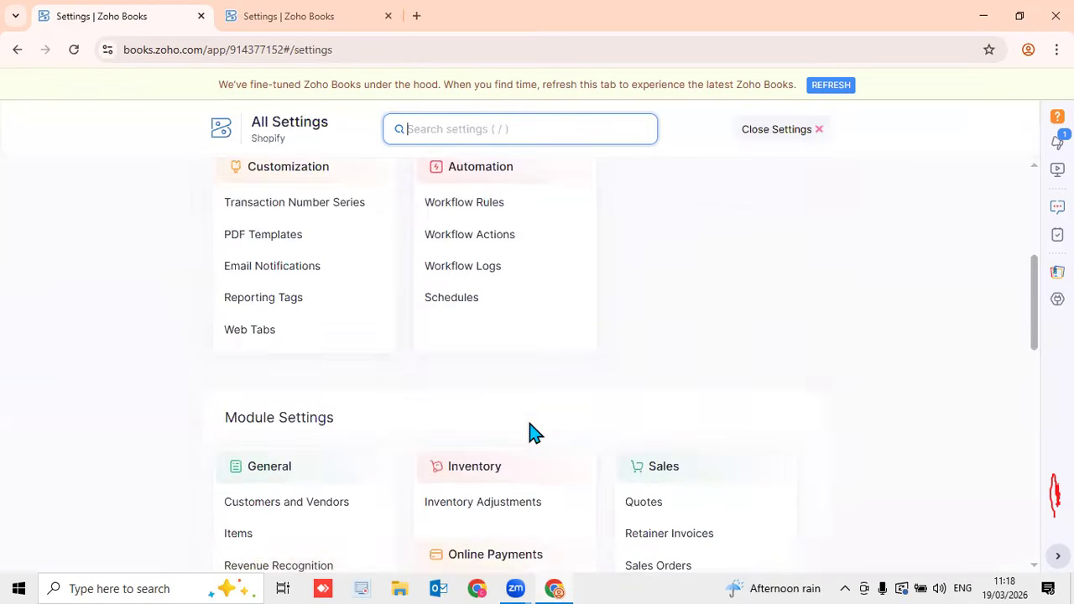
{"action": "left_click", "coordinate": [336, 494]}
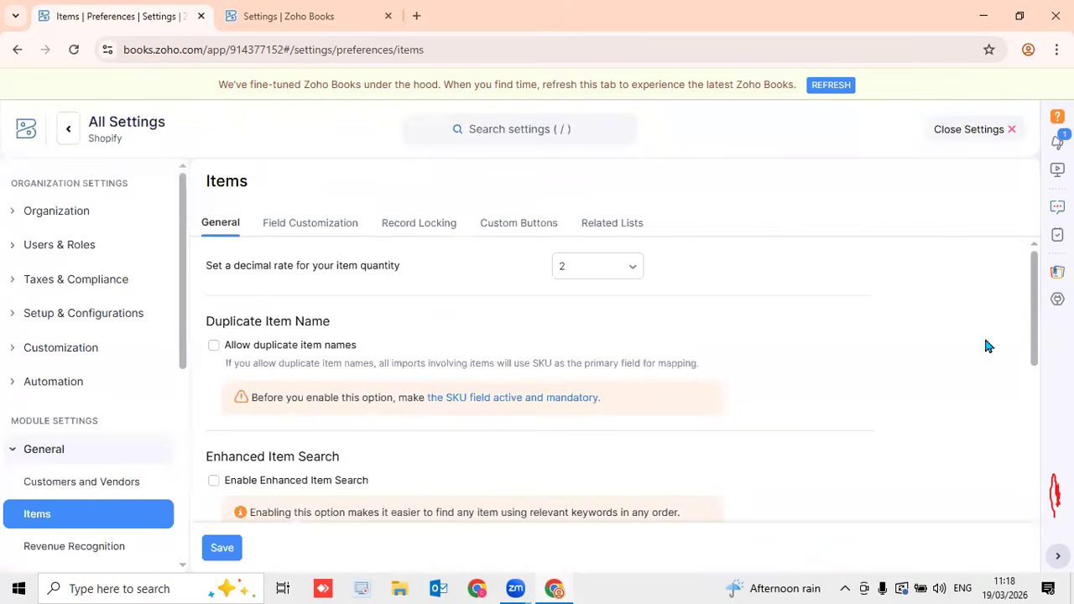
{"action": "left_click_drag", "start_coordinate": [1030, 322], "coordinate": [1044, 506]}
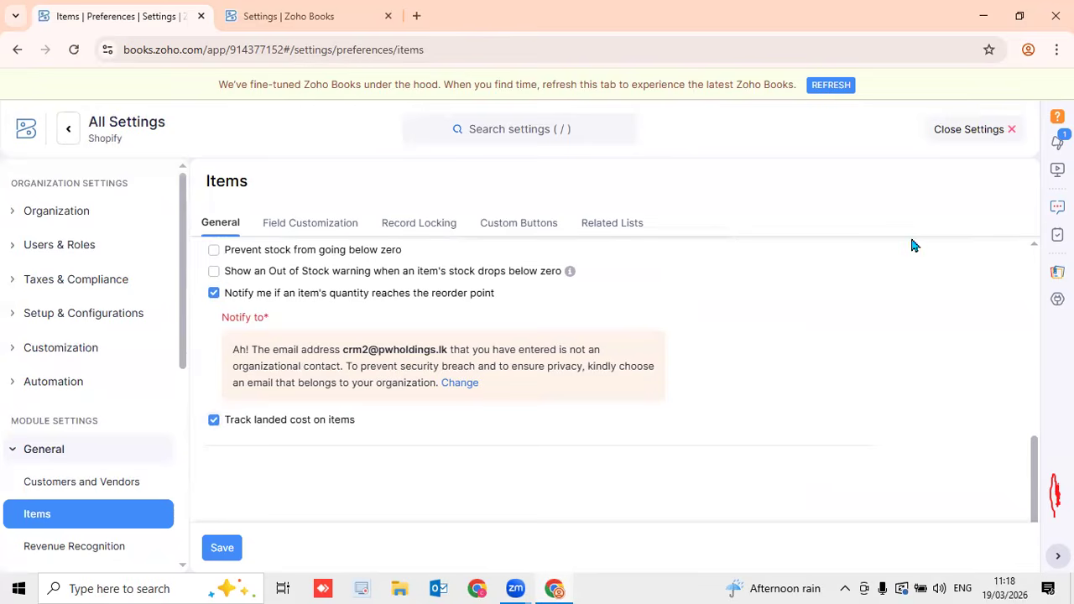
{"action": "left_click", "coordinate": [954, 134]}
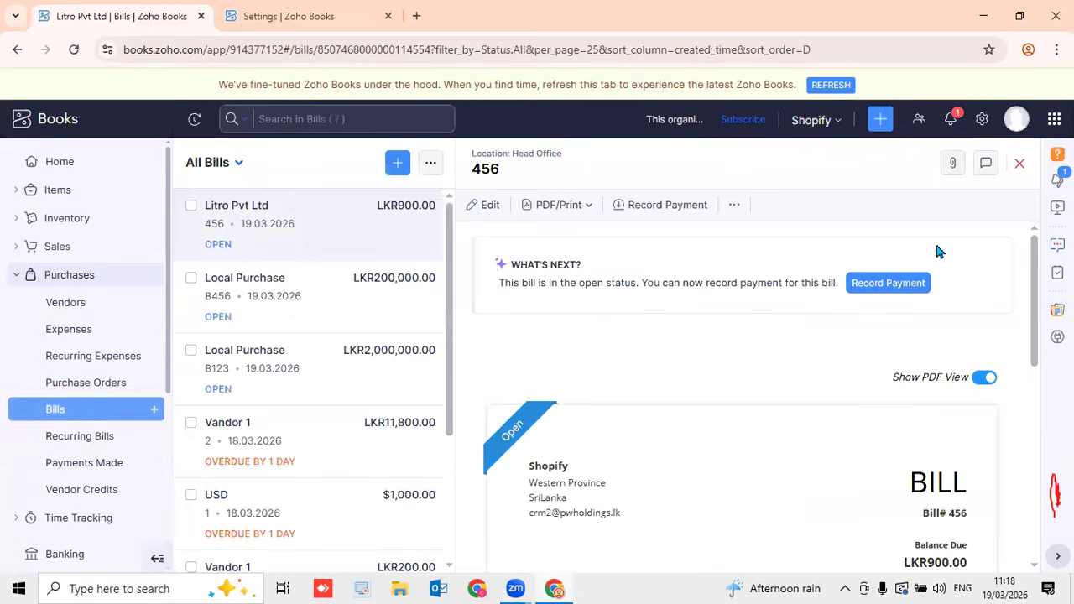
{"action": "left_click", "coordinate": [983, 119]}
{"action": "scroll", "coordinate": [571, 367], "scroll_direction": "down", "scroll_amount": 4}
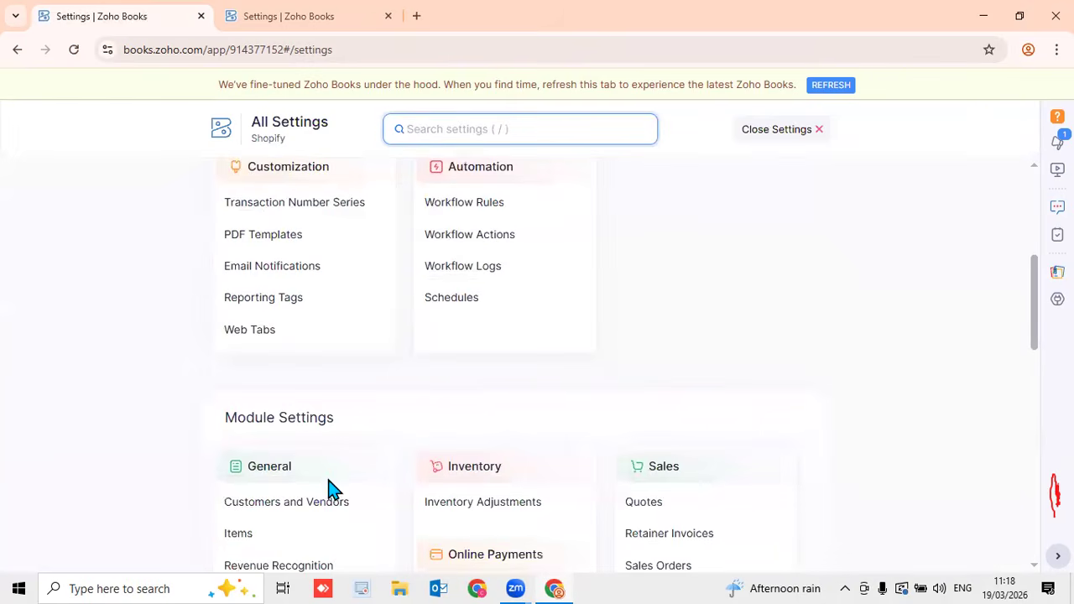
{"action": "left_click", "coordinate": [330, 487]}
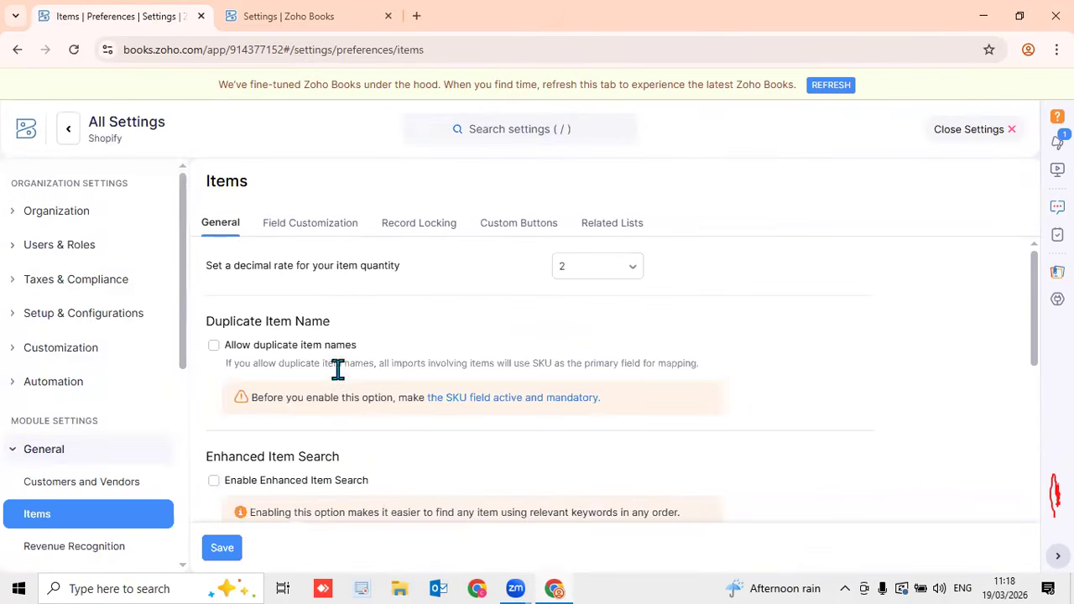
{"action": "scroll", "coordinate": [338, 377], "scroll_direction": "down", "scroll_amount": 3}
{"action": "scroll", "coordinate": [336, 377], "scroll_direction": "down", "scroll_amount": 3}
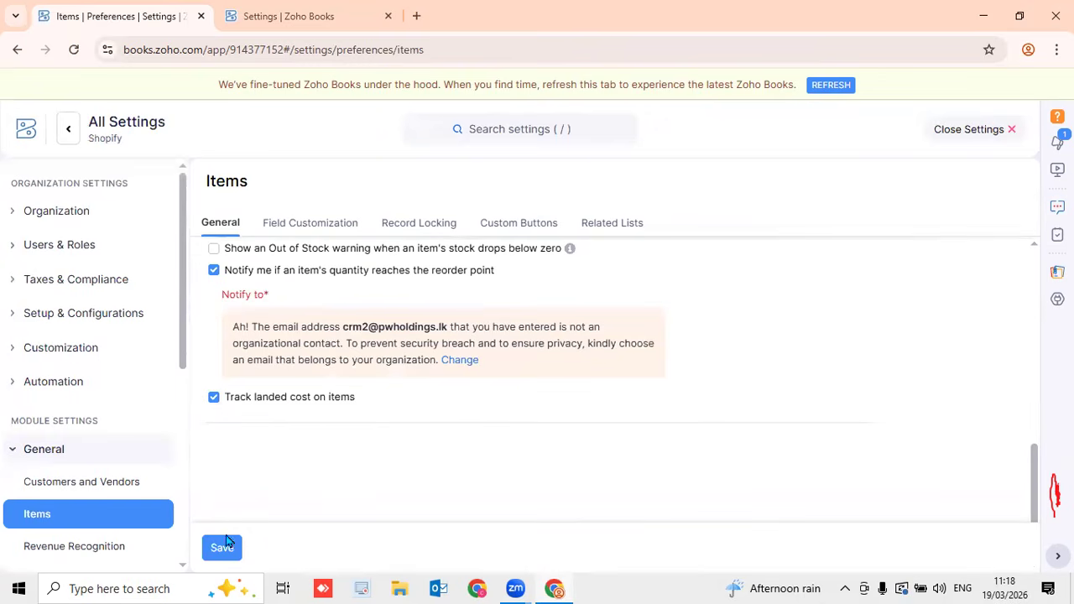
{"action": "left_click", "coordinate": [961, 132]}
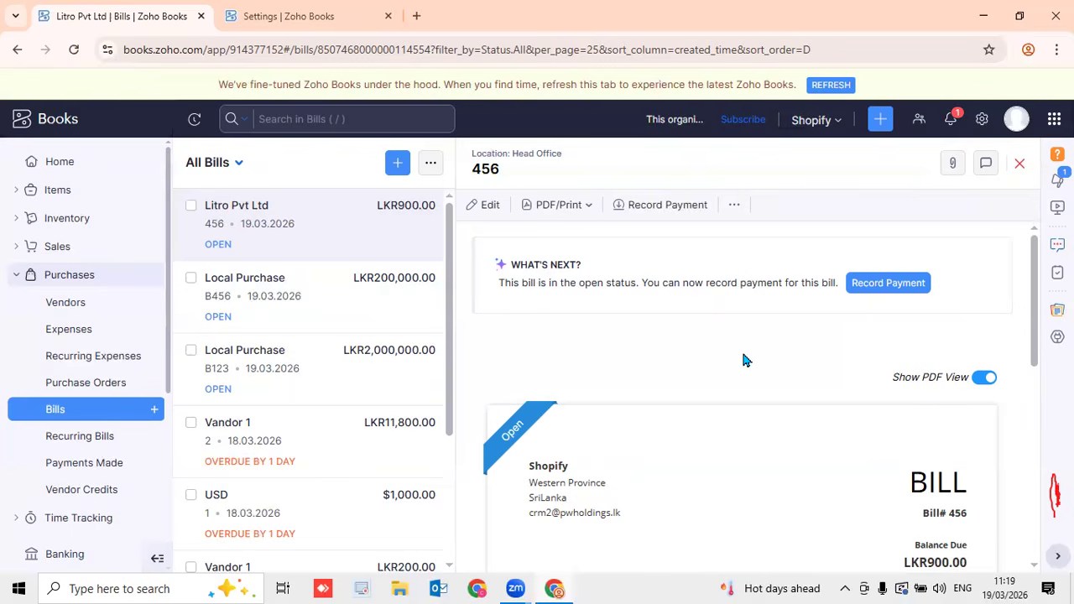
Start a new bill for vendor Local Purchase with bill number 789, dated 19 March 2026
{"action": "left_click", "coordinate": [154, 417]}
{"action": "left_click", "coordinate": [417, 228]}
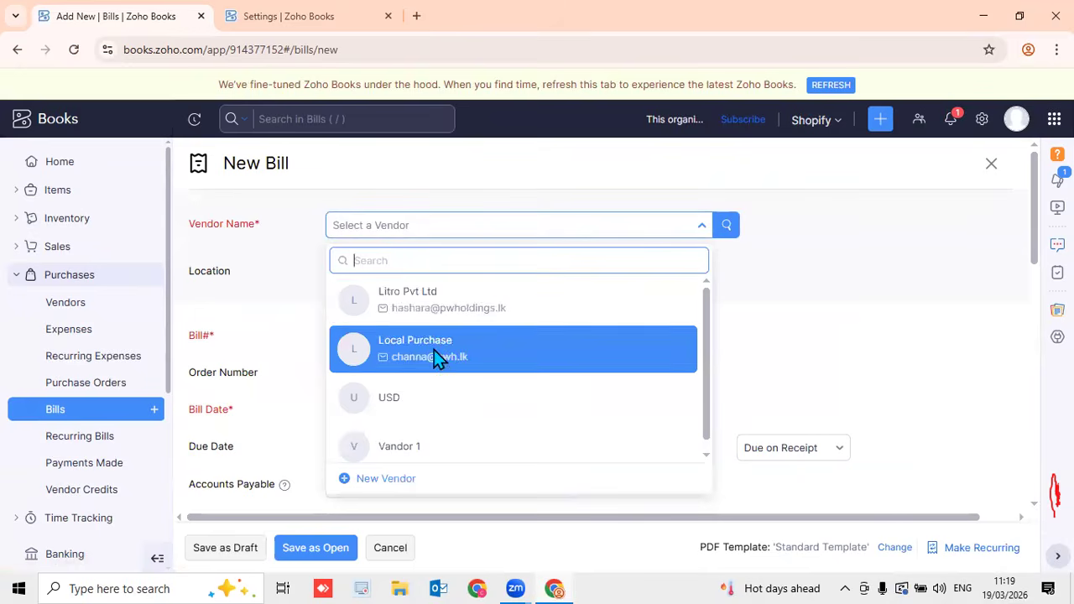
{"action": "left_click", "coordinate": [434, 350]}
{"action": "left_click", "coordinate": [420, 393]}
{"action": "type", "text": "789"}
{"action": "left_click", "coordinate": [669, 396]}
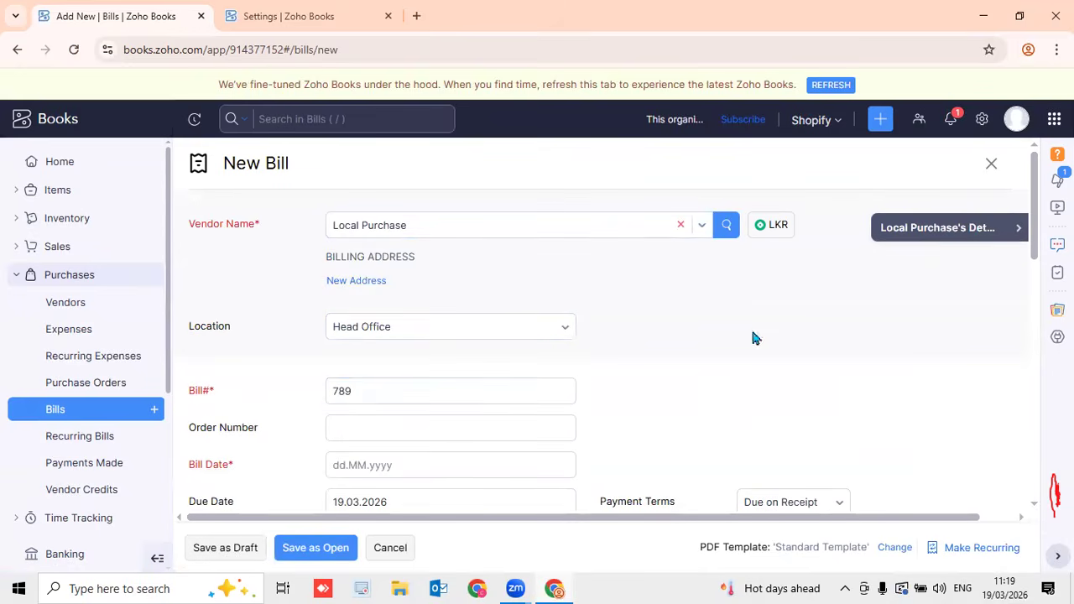
{"action": "scroll", "coordinate": [669, 396], "scroll_direction": "down", "scroll_amount": 3}
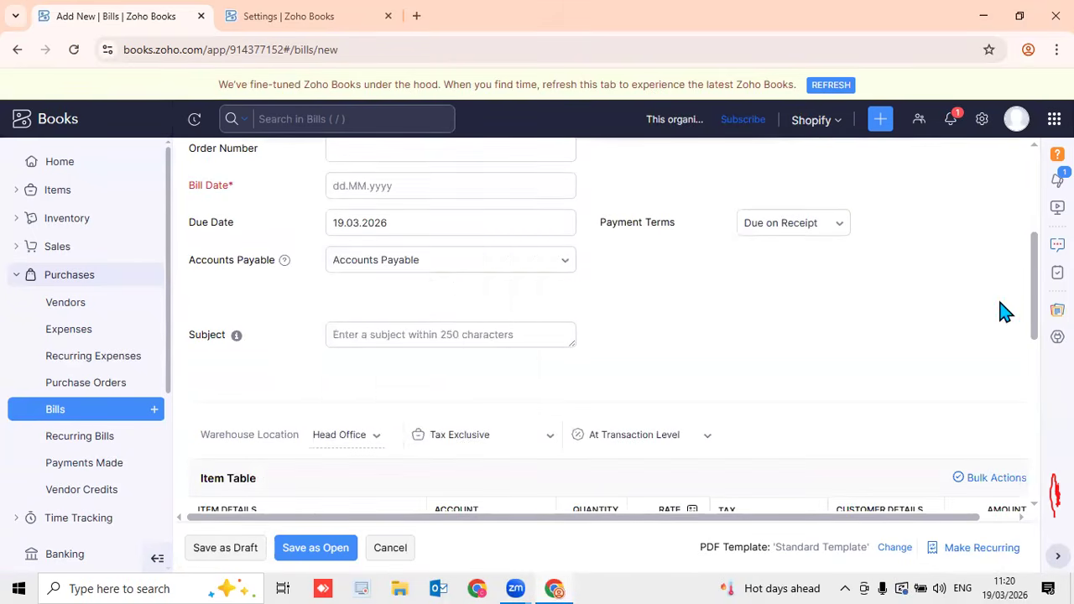
{"action": "left_click", "coordinate": [445, 180]}
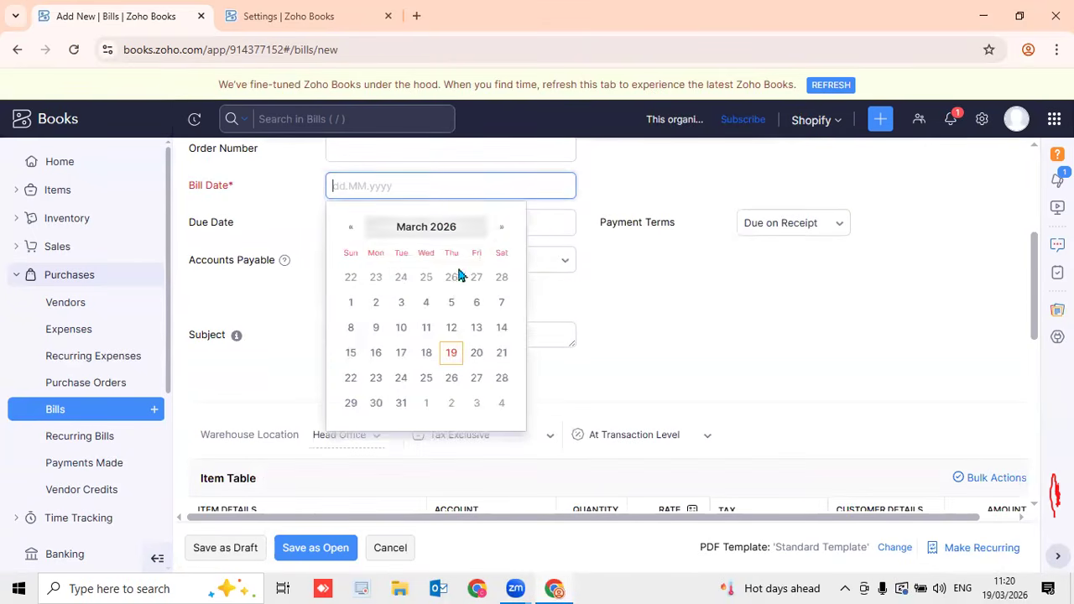
{"action": "left_click", "coordinate": [459, 356]}
{"action": "scroll", "coordinate": [464, 359], "scroll_direction": "down", "scroll_amount": 3}
{"action": "scroll", "coordinate": [466, 369], "scroll_direction": "down", "scroll_amount": 1}
Add Laptop as the first item and a landed cost line named Custom Duty
{"action": "left_click", "coordinate": [302, 217]}
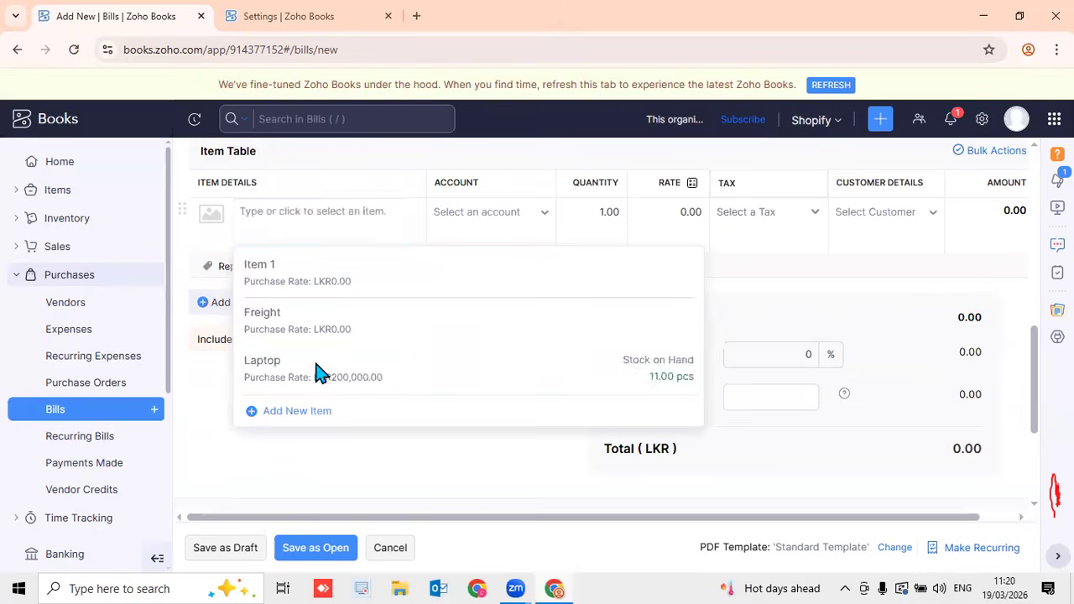
{"action": "left_click", "coordinate": [311, 367]}
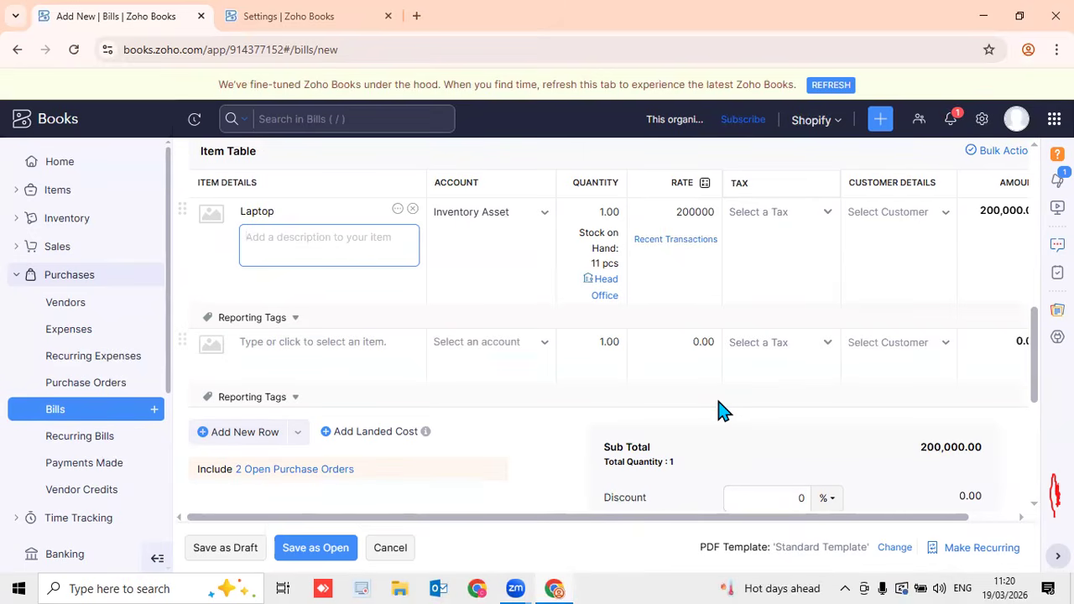
{"action": "left_click", "coordinate": [378, 437]}
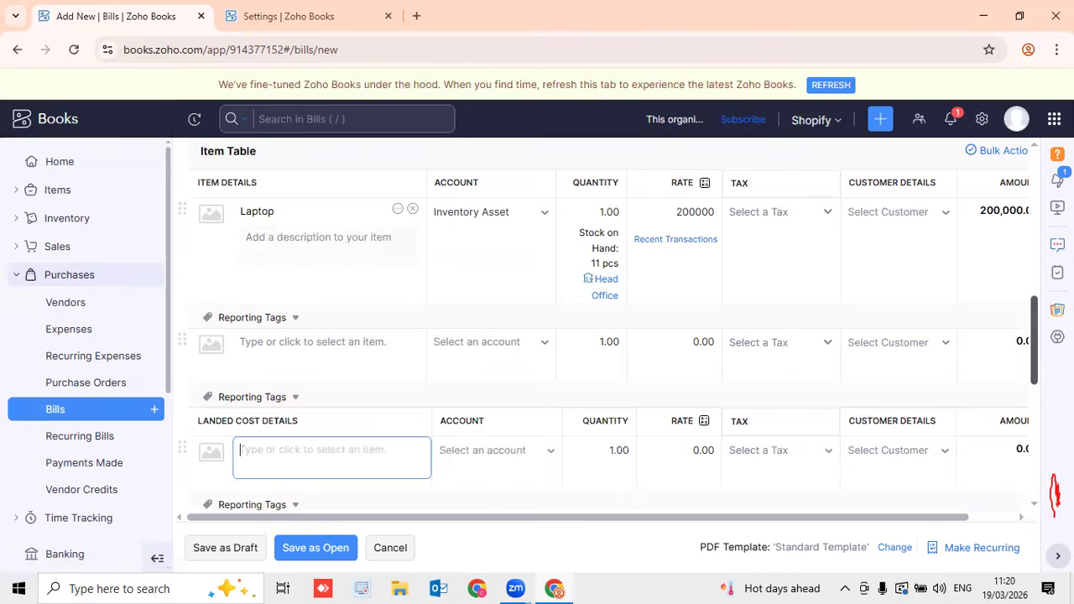
{"action": "scroll", "coordinate": [327, 324], "scroll_direction": "up", "scroll_amount": 1}
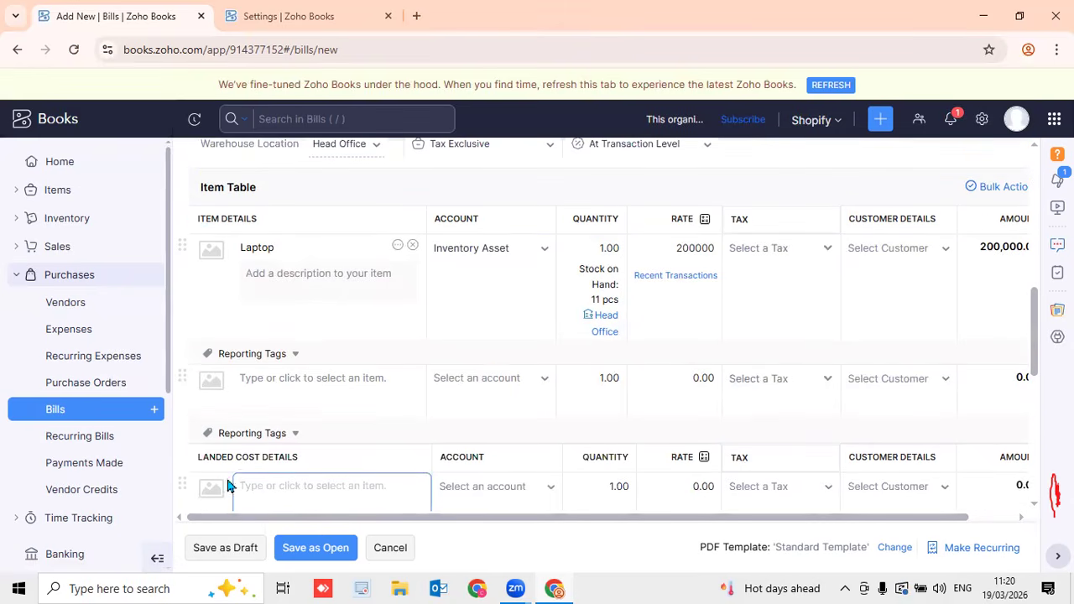
{"action": "scroll", "coordinate": [930, 408], "scroll_direction": "down", "scroll_amount": 3}
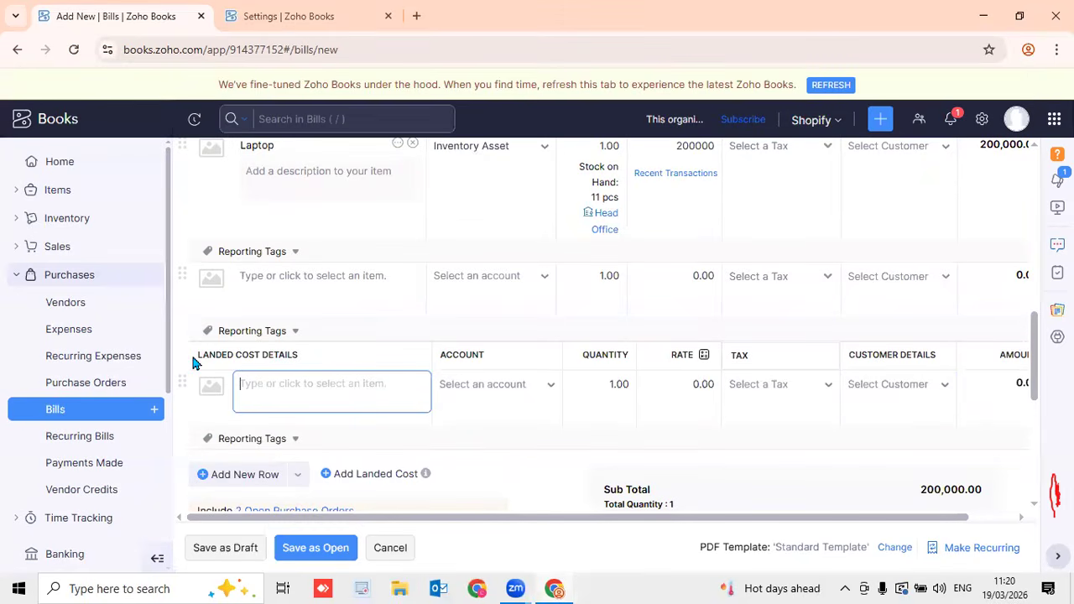
{"action": "left_click_drag", "start_coordinate": [192, 356], "coordinate": [261, 369]}
{"action": "left_click", "coordinate": [311, 382]}
{"action": "type", "text": "Tr"}
{"action": "key", "text": "BackSpace"}
{"action": "key", "text": "BackSpace"}
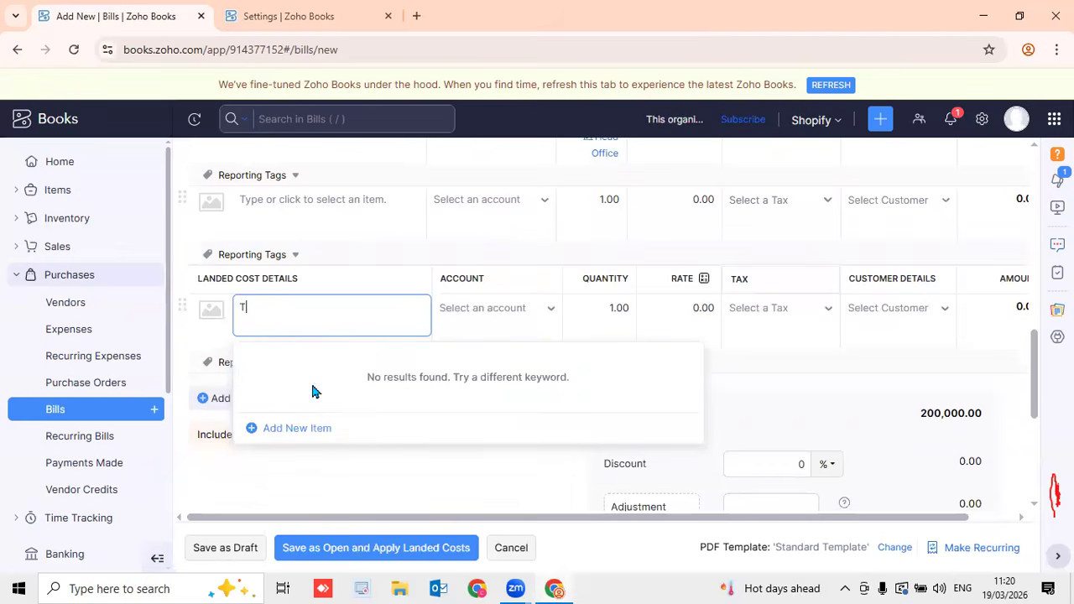
{"action": "type", "text": "Custom Duty"}
{"action": "left_click", "coordinate": [313, 388]}
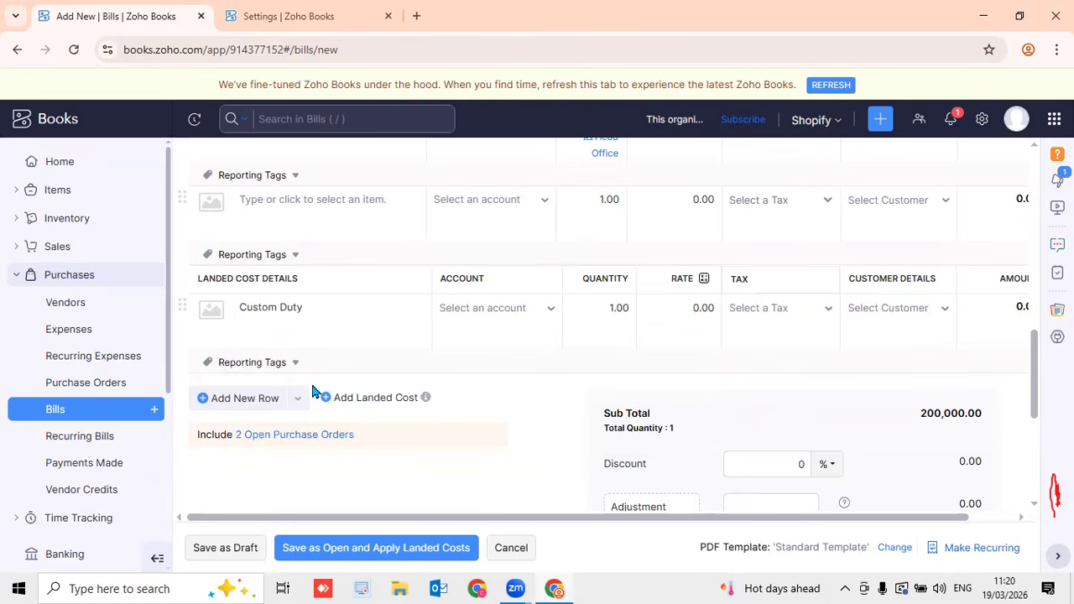
Charge Custom Duty to Cost of Goods Sold at 5000, remove the empty row, and save as open
{"action": "left_click", "coordinate": [481, 321]}
{"action": "type", "text": "cost"}
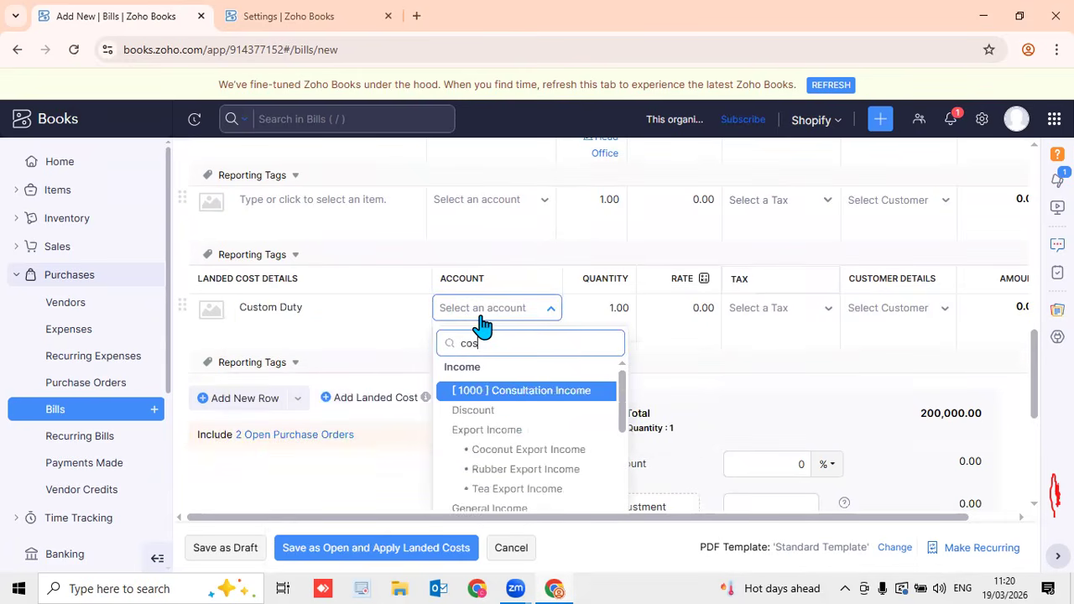
{"action": "left_click", "coordinate": [541, 391]}
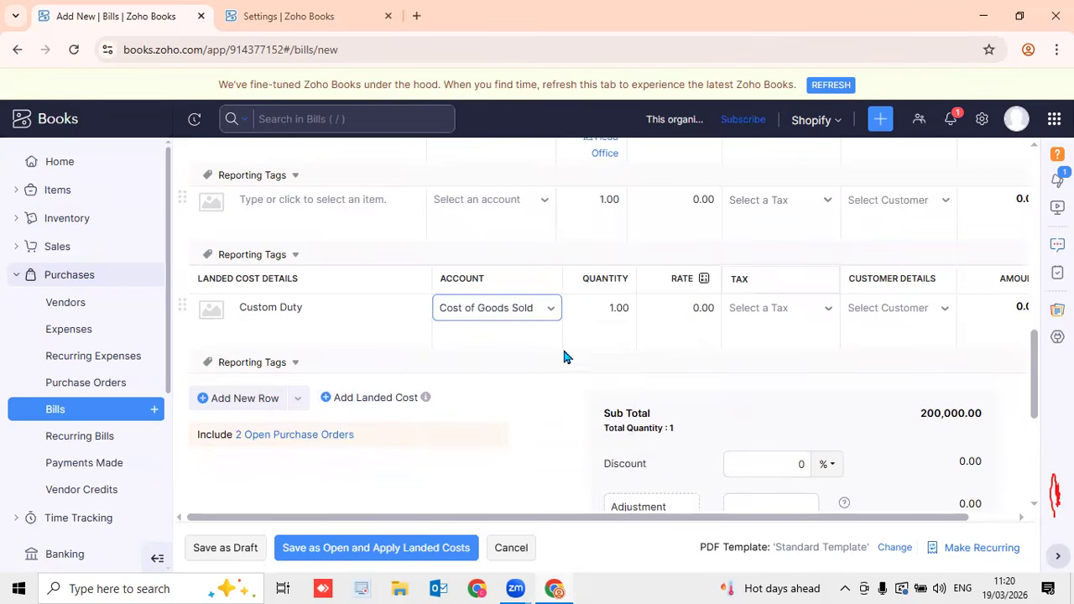
{"action": "left_click", "coordinate": [681, 310]}
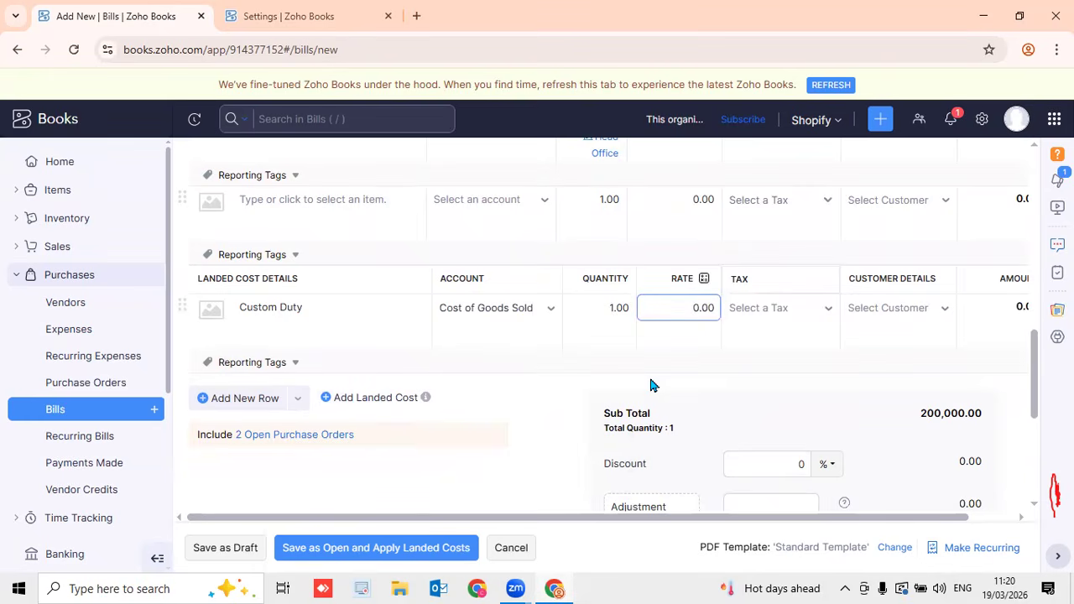
{"action": "type", "text": "500"}
{"action": "left_click", "coordinate": [255, 406]}
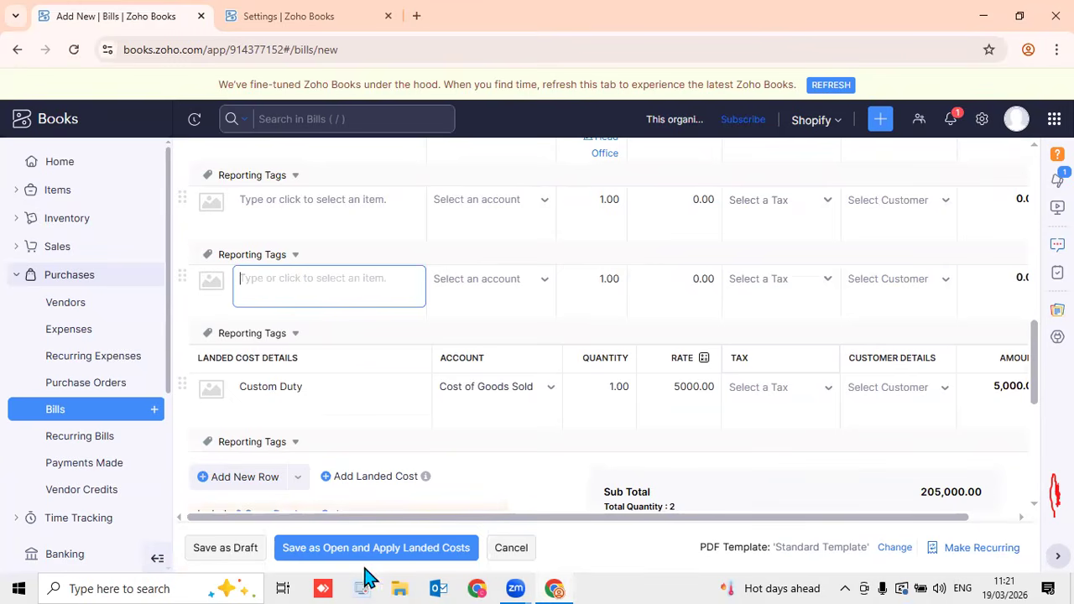
{"action": "scroll", "coordinate": [831, 499], "scroll_direction": "right", "scroll_amount": 2}
{"action": "left_click", "coordinate": [1023, 280]}
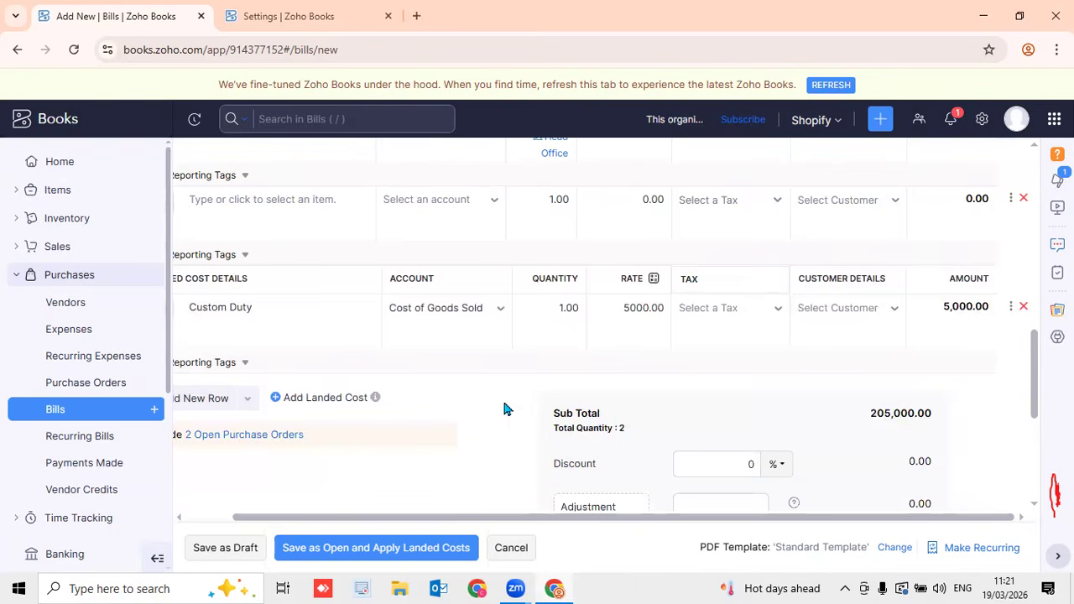
{"action": "scroll", "coordinate": [399, 369], "scroll_direction": "left", "scroll_amount": 2}
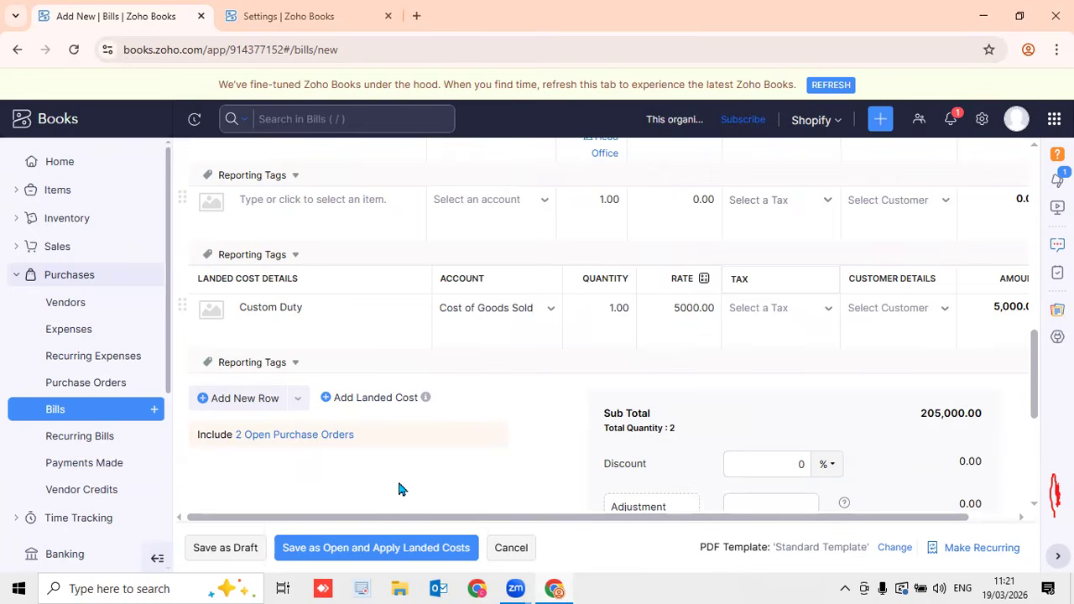
{"action": "key", "text": "alt+Return"}
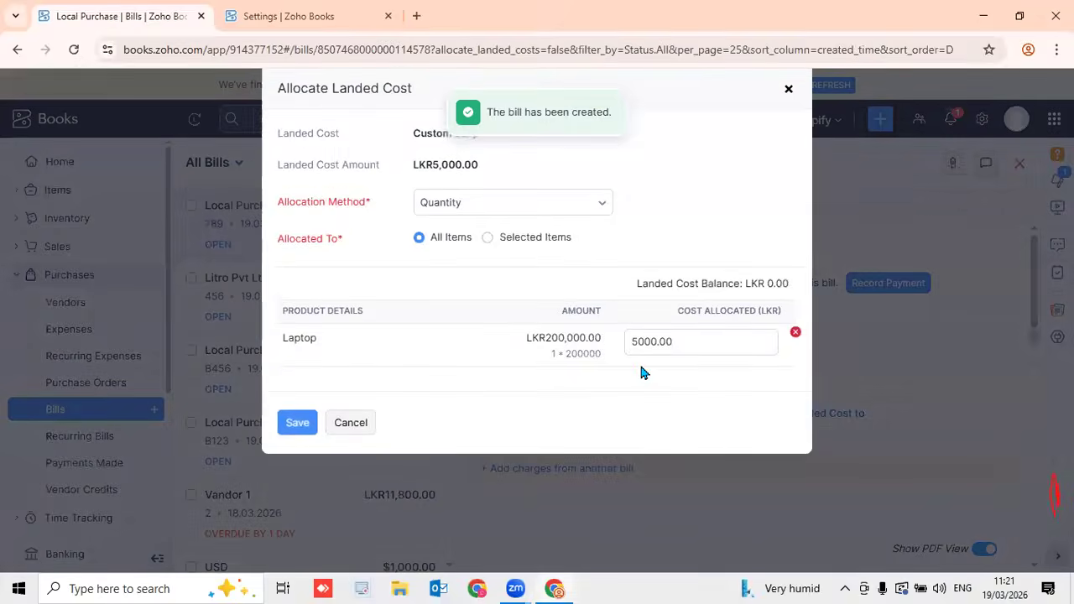
Change the Custom Duty allocation method from Quantity to Value for Laptop and save it
{"action": "left_click", "coordinate": [658, 349]}
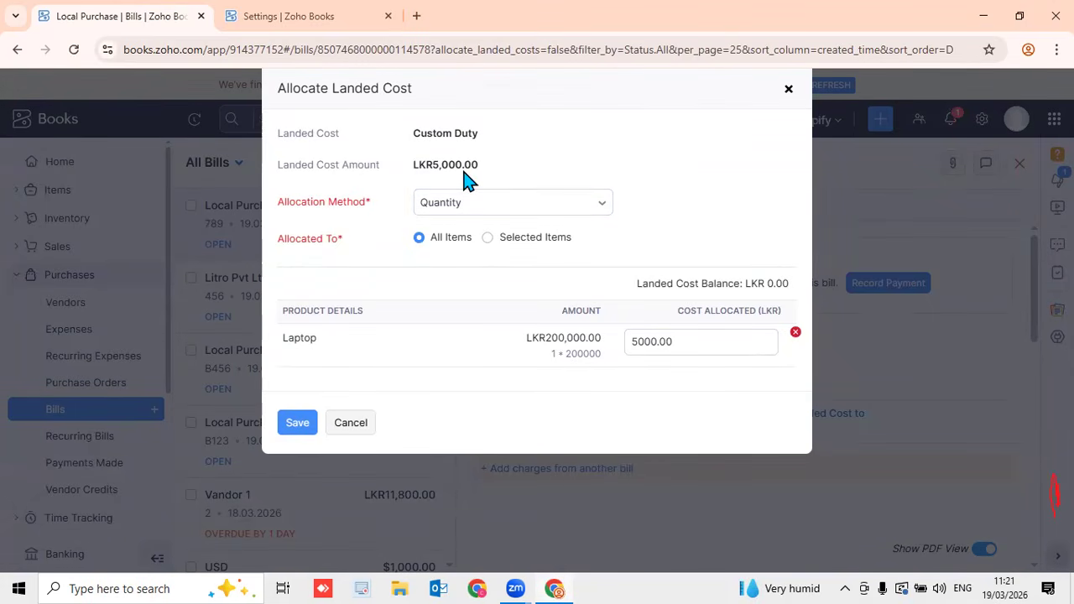
{"action": "left_click", "coordinate": [582, 213]}
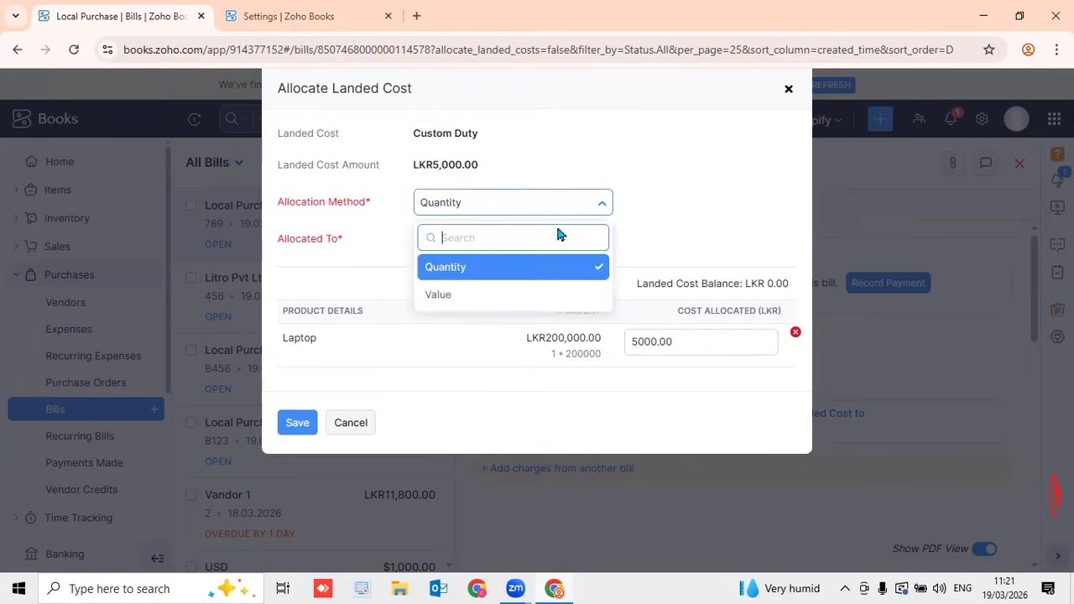
{"action": "left_click", "coordinate": [530, 293]}
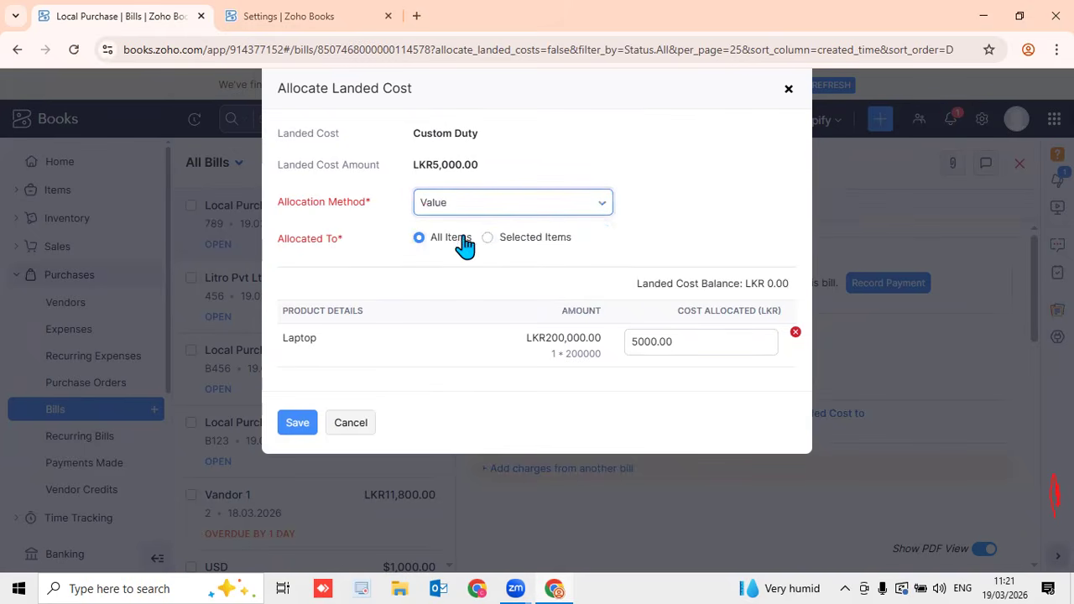
{"action": "left_click", "coordinate": [687, 344]}
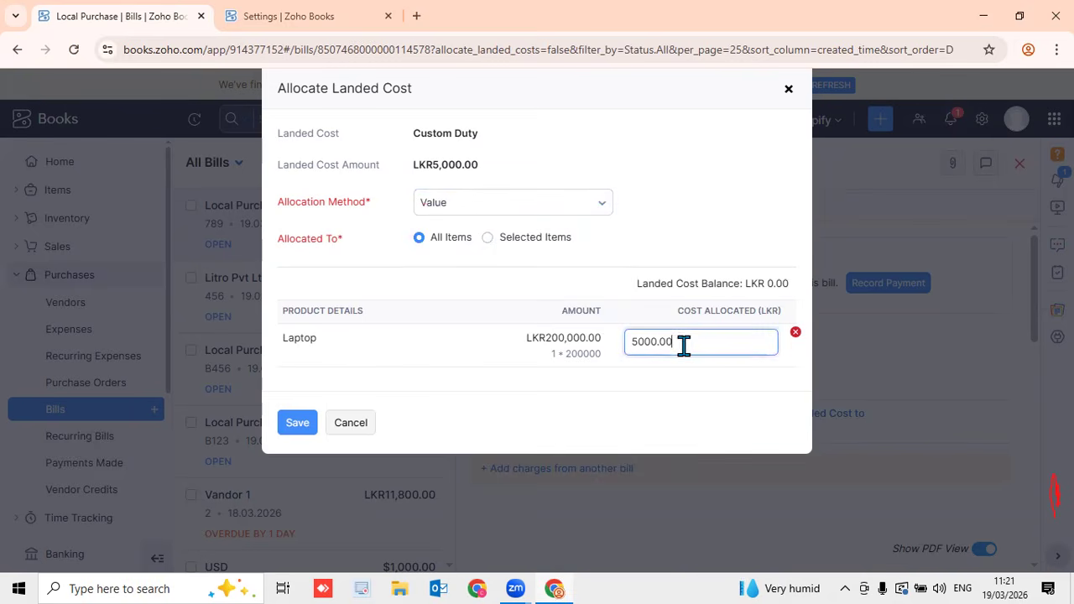
{"action": "left_click", "coordinate": [304, 426]}
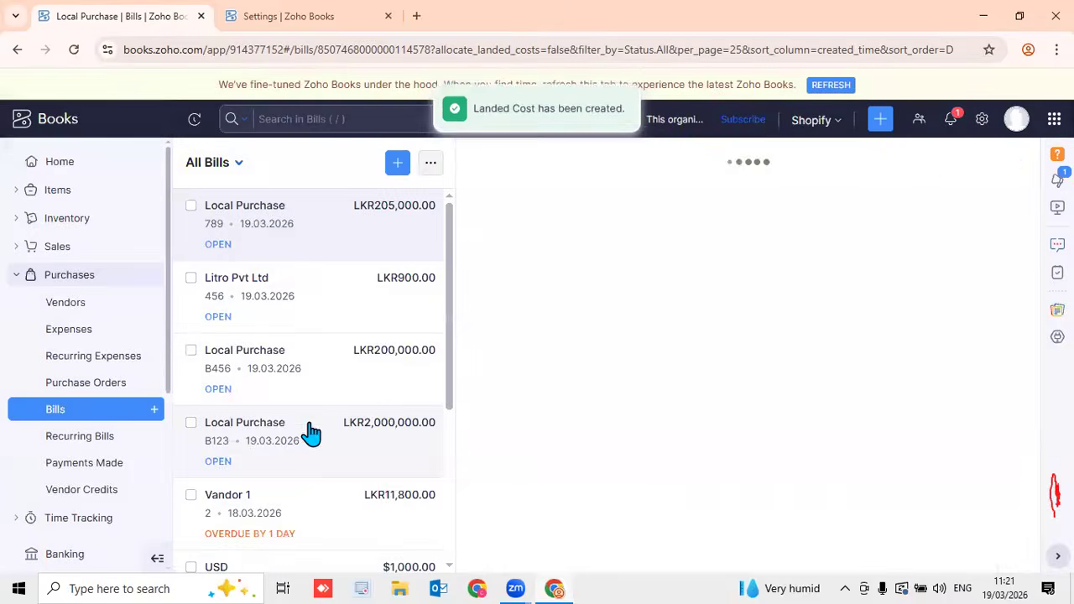
Review bill 789's LKR5,000.00 Custom Duty line, close the bill, and go to Inventory Items
{"action": "scroll", "coordinate": [697, 388], "scroll_direction": "down", "scroll_amount": 5}
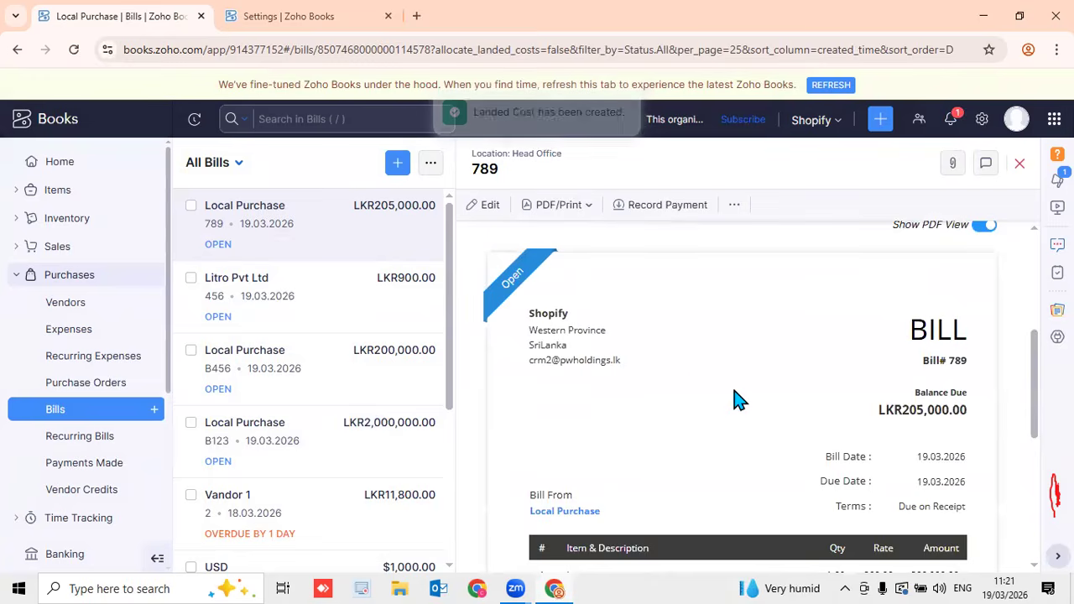
{"action": "scroll", "coordinate": [911, 412], "scroll_direction": "down", "scroll_amount": 4}
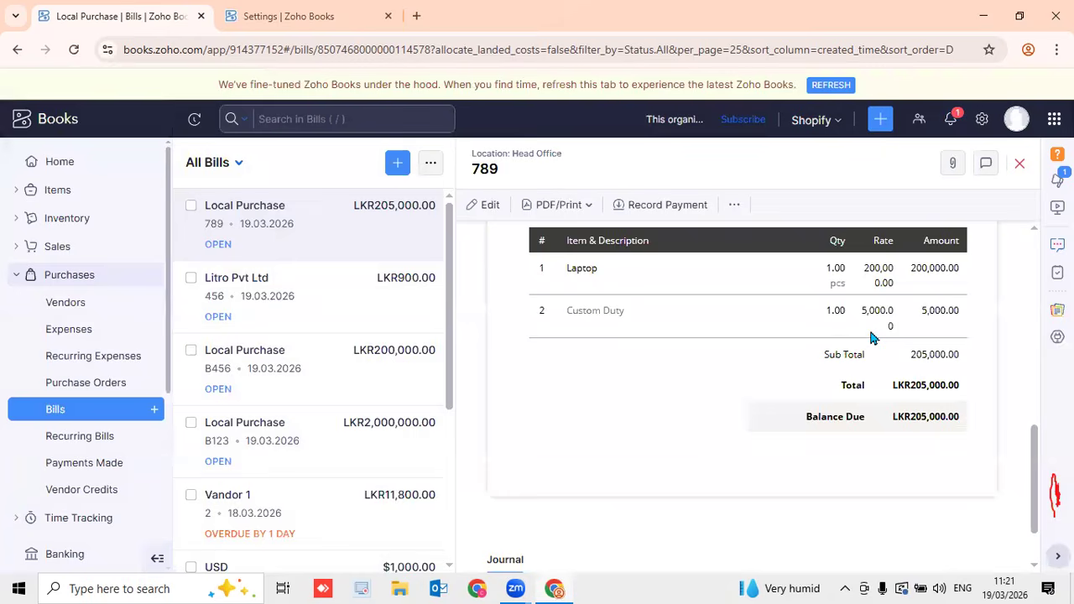
{"action": "scroll", "coordinate": [870, 332], "scroll_direction": "up", "scroll_amount": 9}
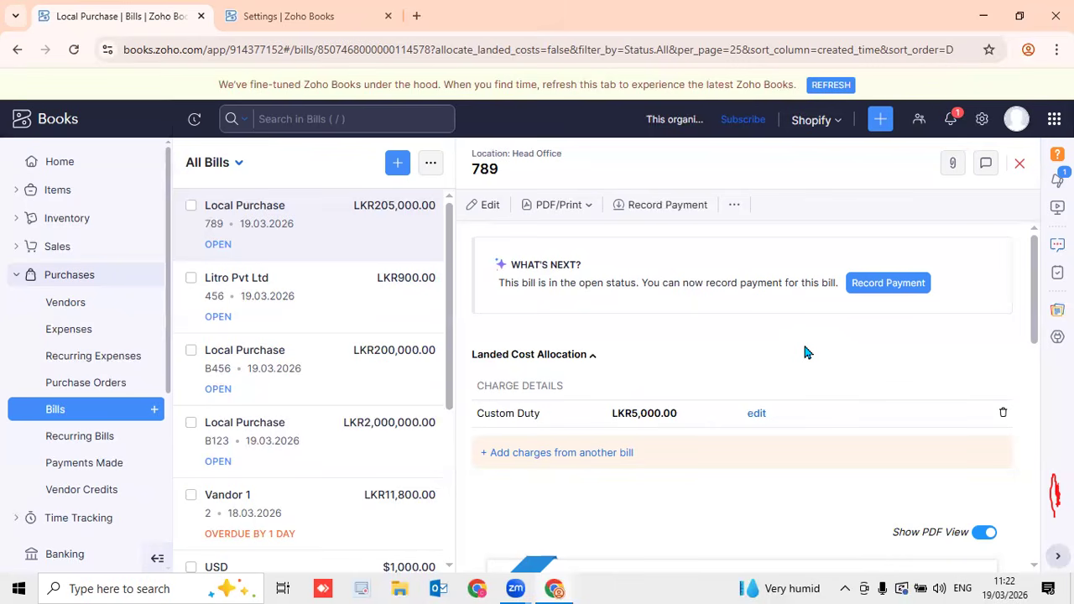
{"action": "left_click", "coordinate": [1019, 163]}
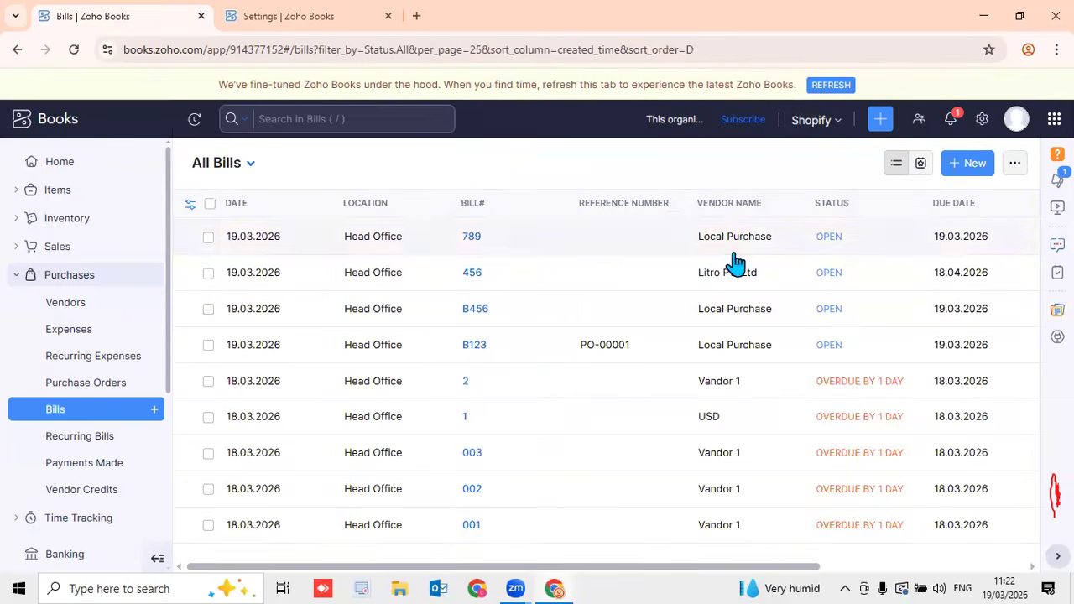
{"action": "left_click", "coordinate": [67, 223]}
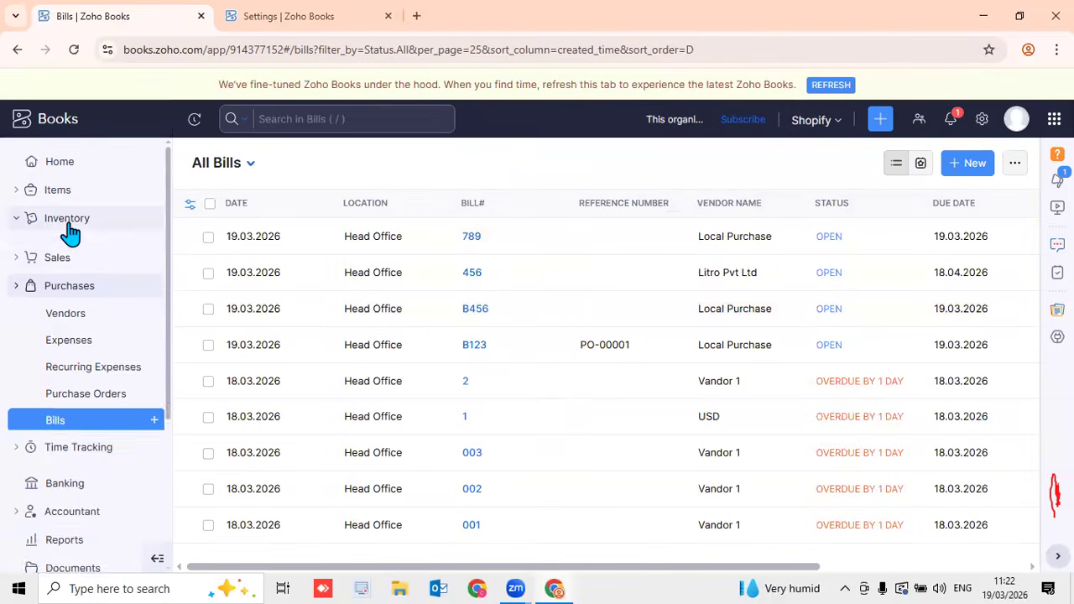
{"action": "left_click", "coordinate": [75, 193]}
Create a new item named Computer with selling price 100000 and cost price 0
{"action": "left_click", "coordinate": [153, 217]}
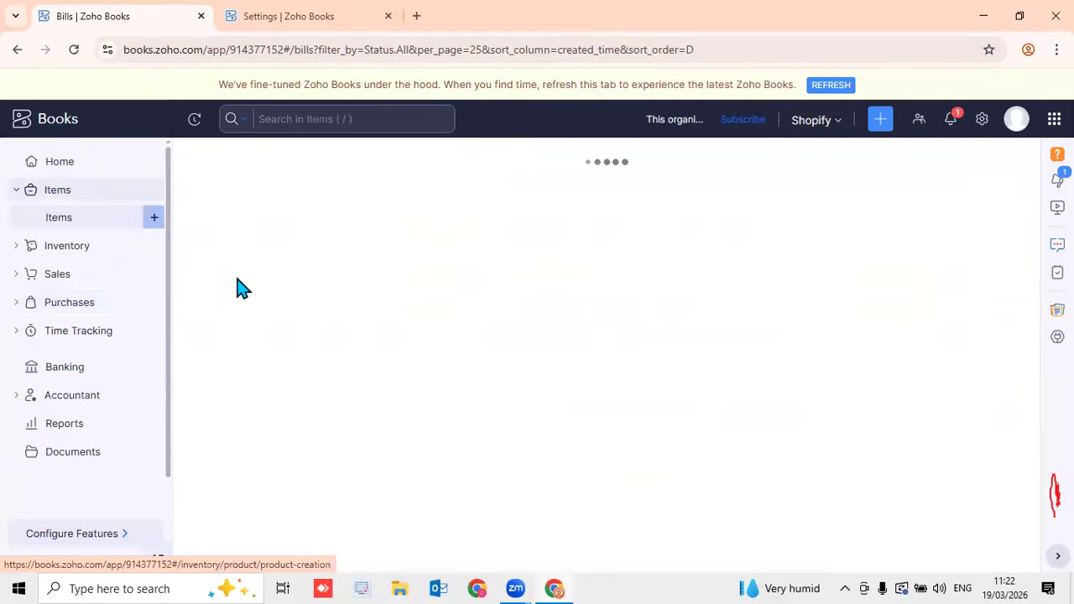
{"action": "left_click", "coordinate": [448, 322]}
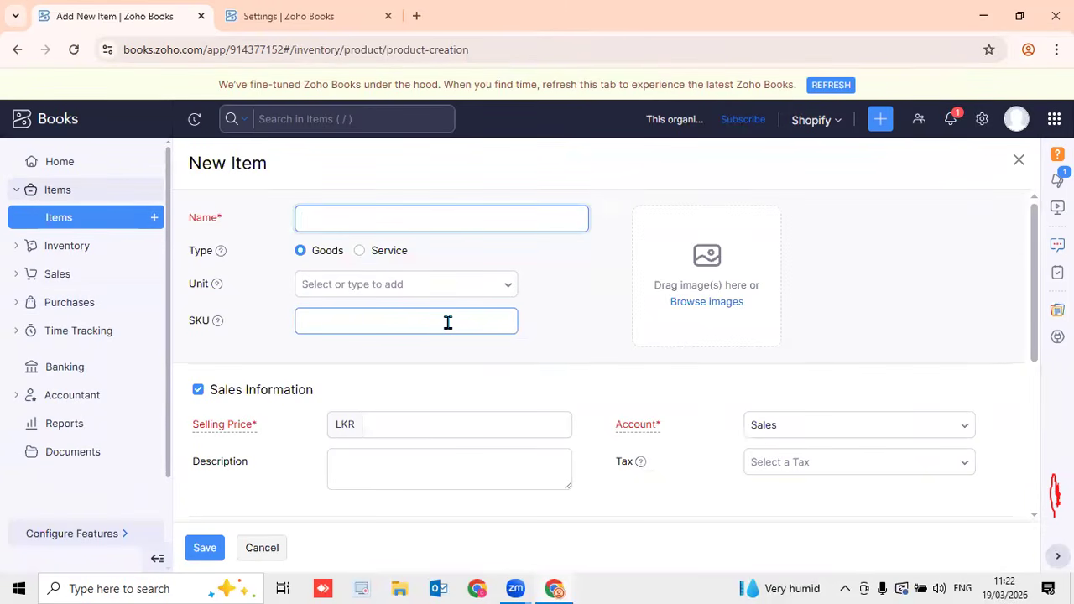
{"action": "type", "text": "Computer"}
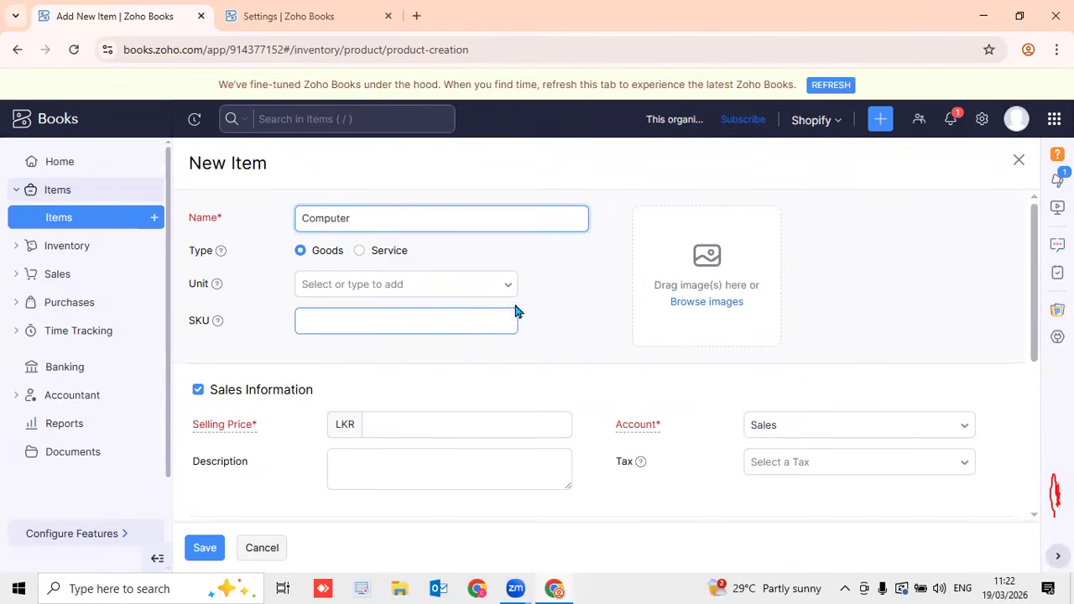
{"action": "left_click", "coordinate": [425, 425]}
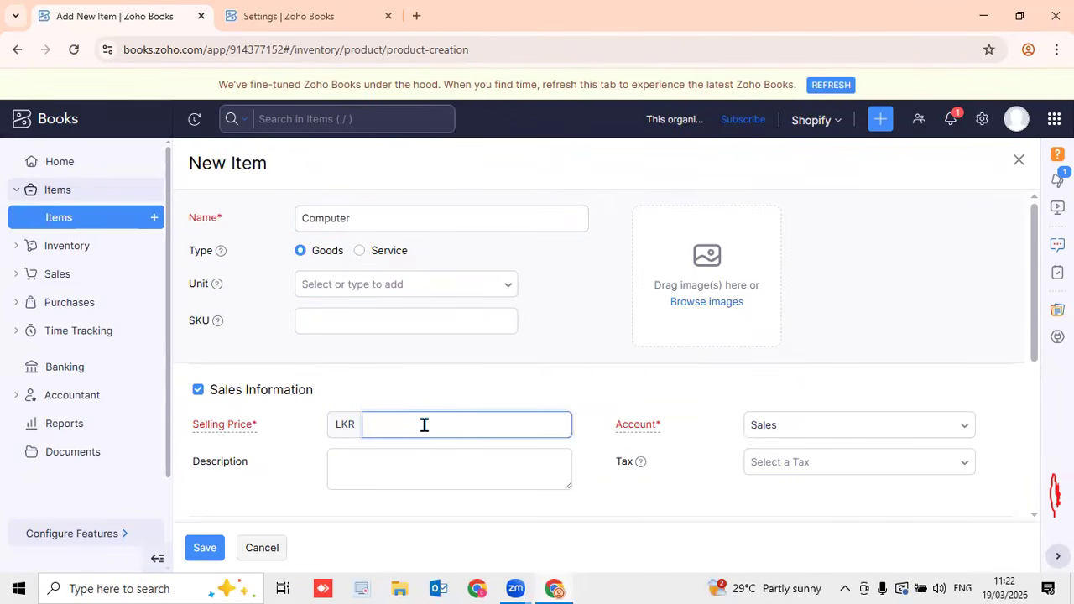
{"action": "type", "text": "100000"}
{"action": "scroll", "coordinate": [986, 480], "scroll_direction": "down", "scroll_amount": 5}
{"action": "left_click", "coordinate": [514, 291]}
{"action": "type", "text": "0"}
Track Computer's inventory with Inventory Asset account and WAC valuation, save it, and start a new bill
{"action": "left_click", "coordinate": [280, 442]}
{"action": "scroll", "coordinate": [377, 420], "scroll_direction": "down", "scroll_amount": 2}
{"action": "left_click", "coordinate": [421, 402]}
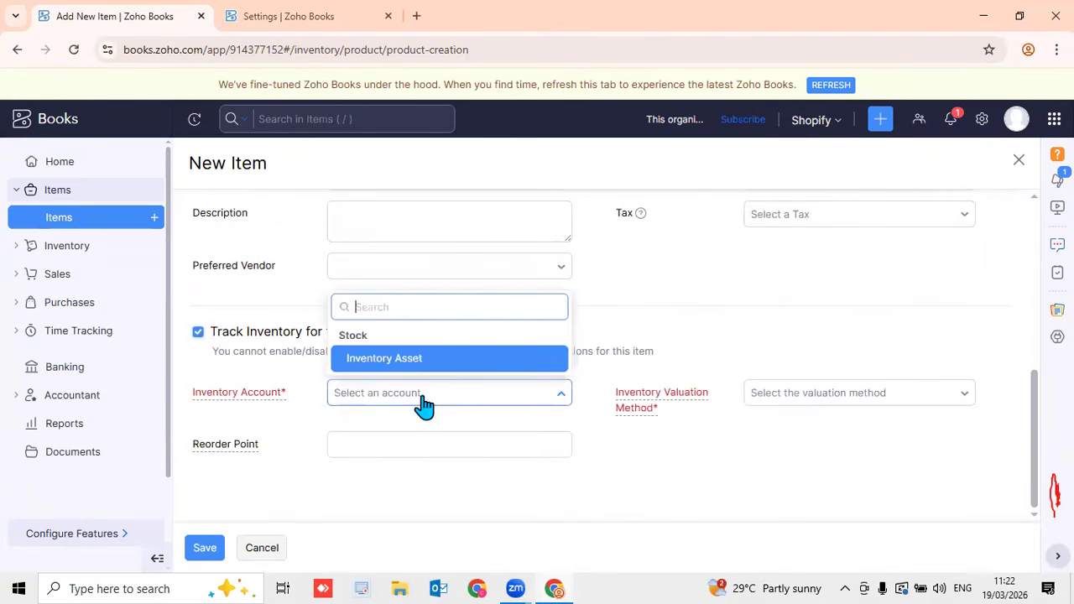
{"action": "left_click", "coordinate": [425, 371]}
{"action": "left_click", "coordinate": [932, 393]}
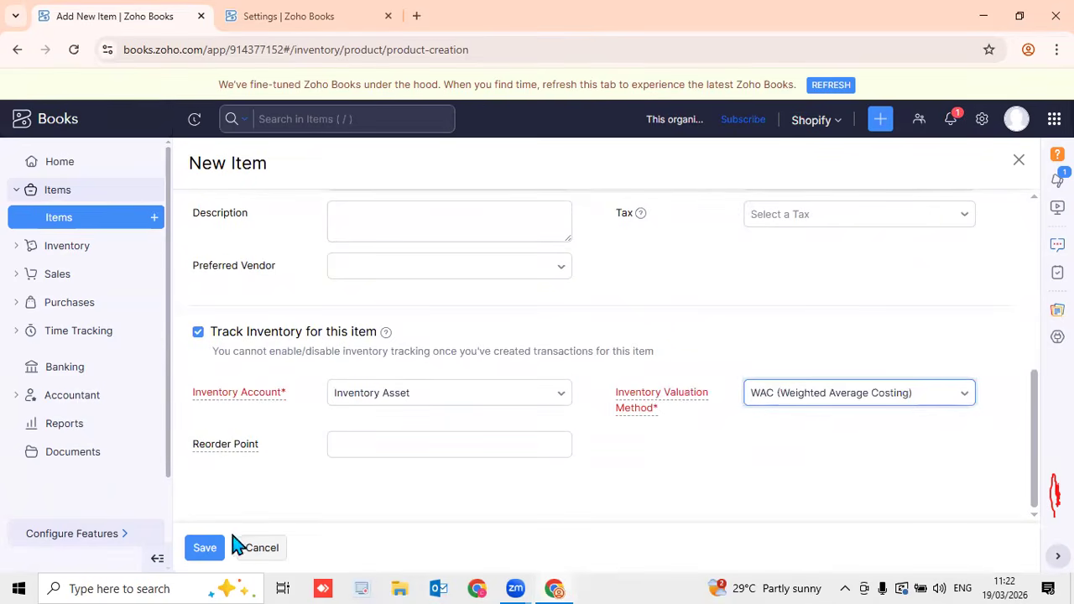
{"action": "left_click", "coordinate": [208, 550]}
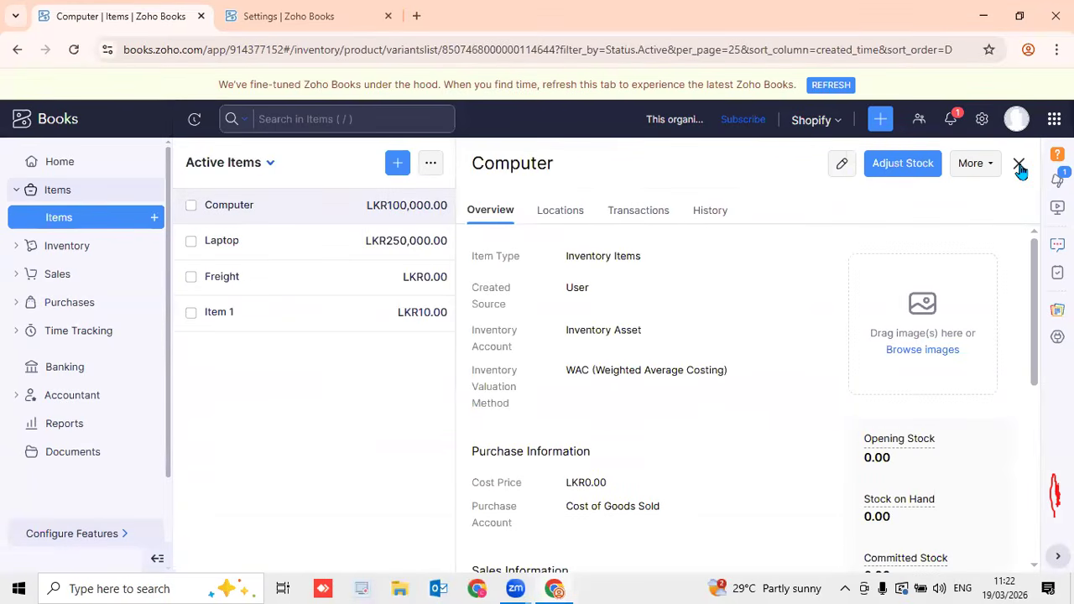
{"action": "left_click", "coordinate": [1020, 167]}
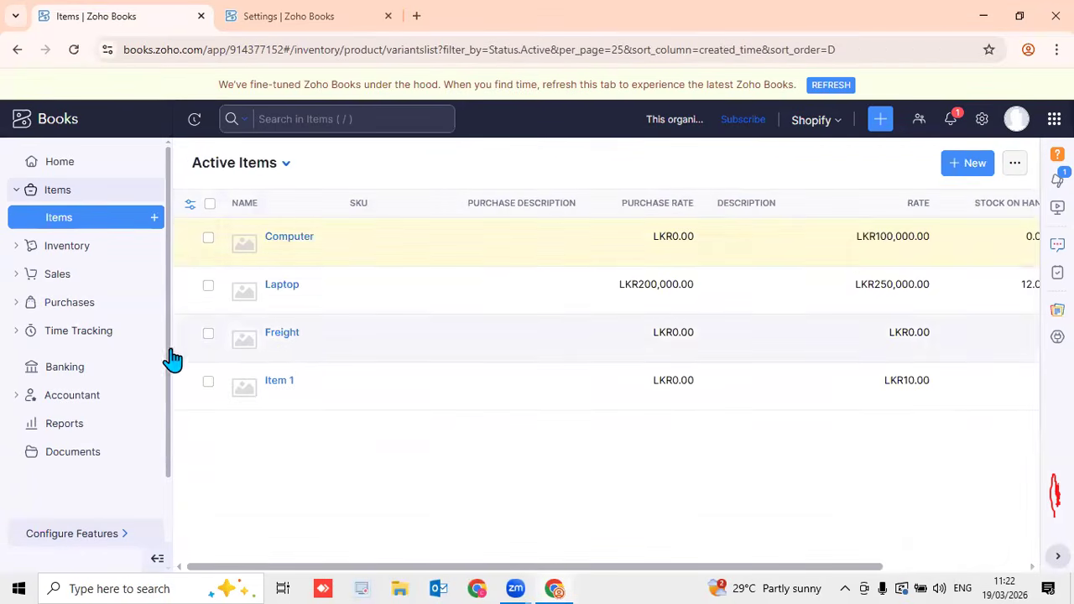
{"action": "left_click", "coordinate": [114, 302]}
{"action": "left_click", "coordinate": [154, 409]}
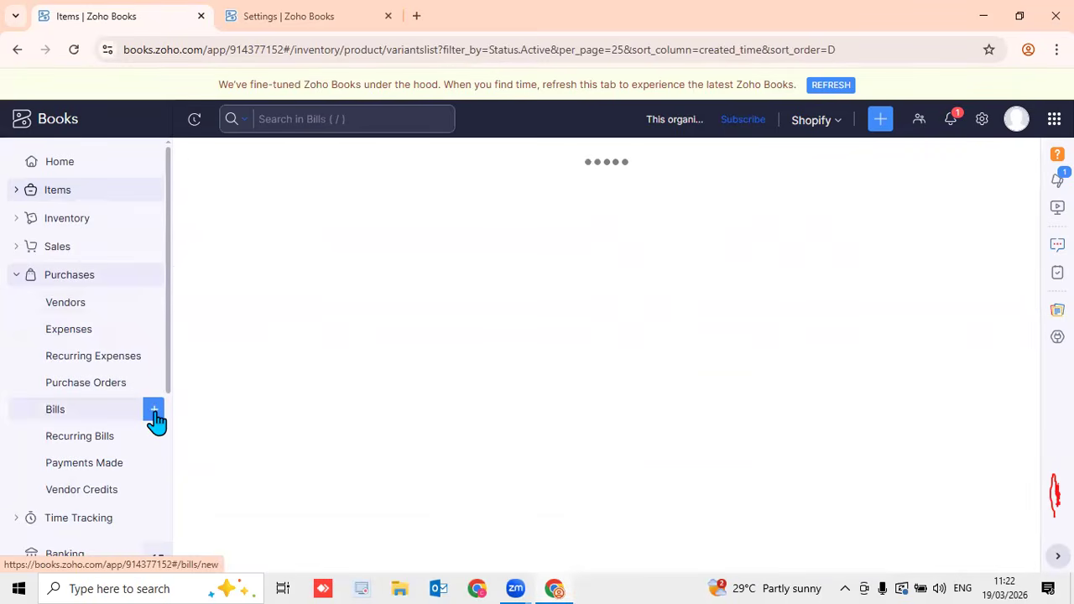
Set the new bill's vendor to Litro Pvt Ltd and its date to 19 March 2026
{"action": "left_click", "coordinate": [576, 229]}
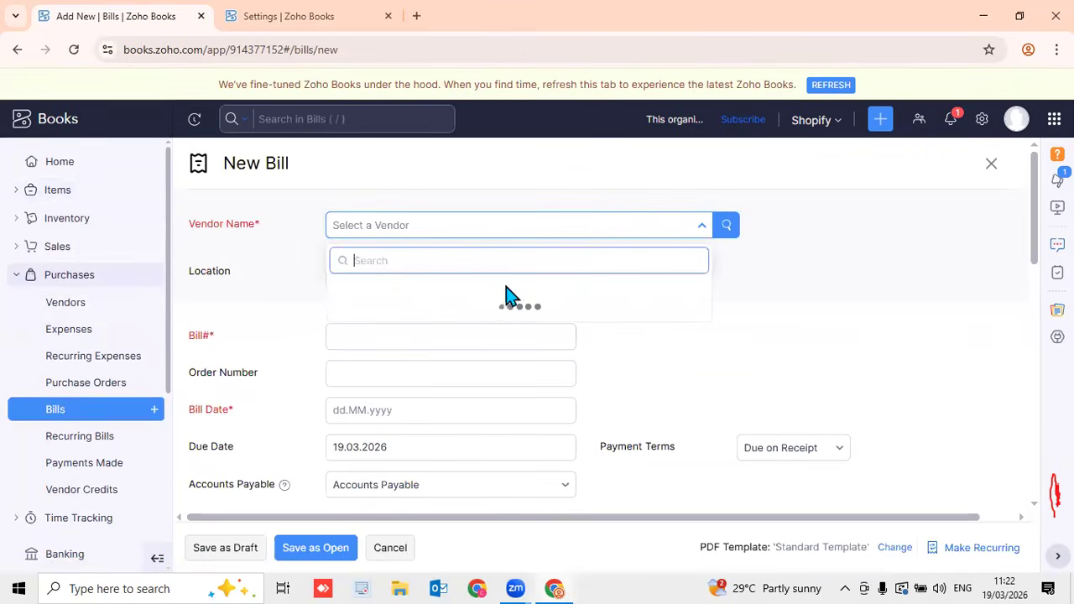
{"action": "left_click", "coordinate": [460, 312]}
{"action": "left_click", "coordinate": [391, 392]}
{"action": "scroll", "coordinate": [391, 392], "scroll_direction": "down", "scroll_amount": 4}
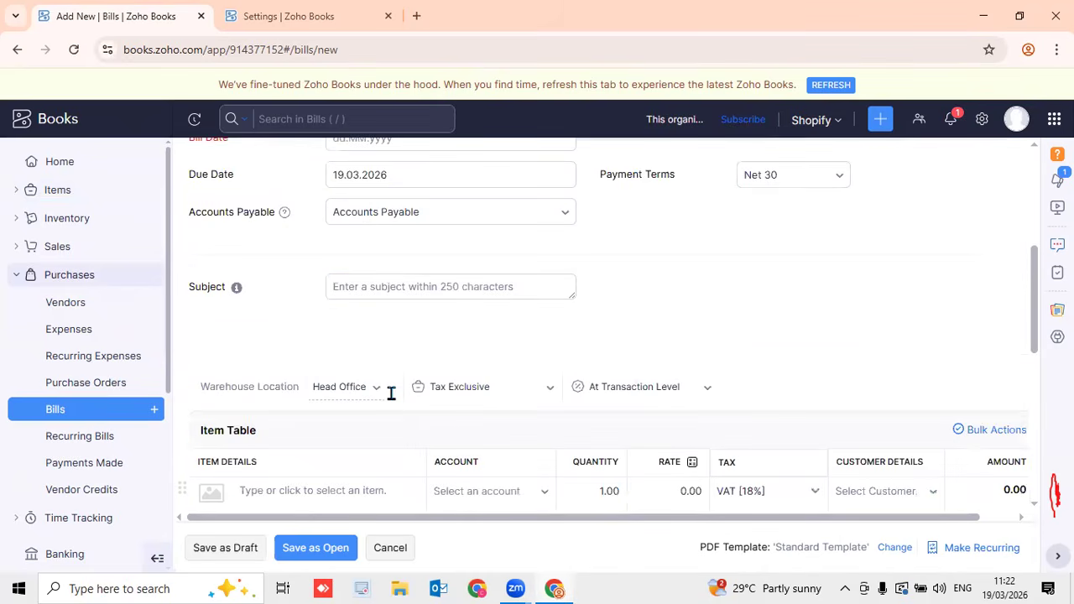
{"action": "scroll", "coordinate": [395, 386], "scroll_direction": "up", "scroll_amount": 4}
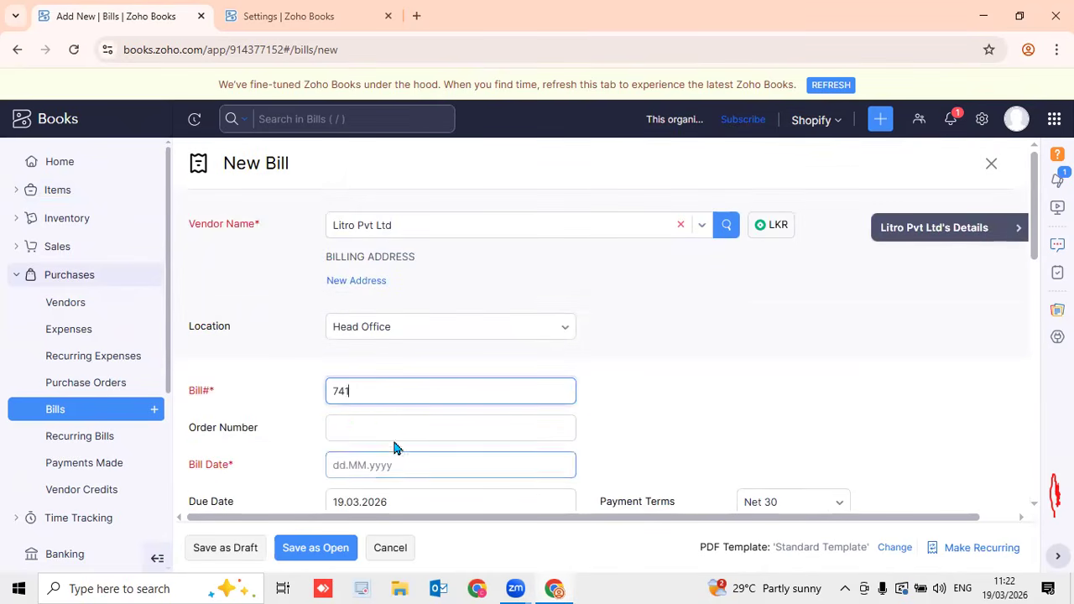
{"action": "left_click", "coordinate": [390, 464]}
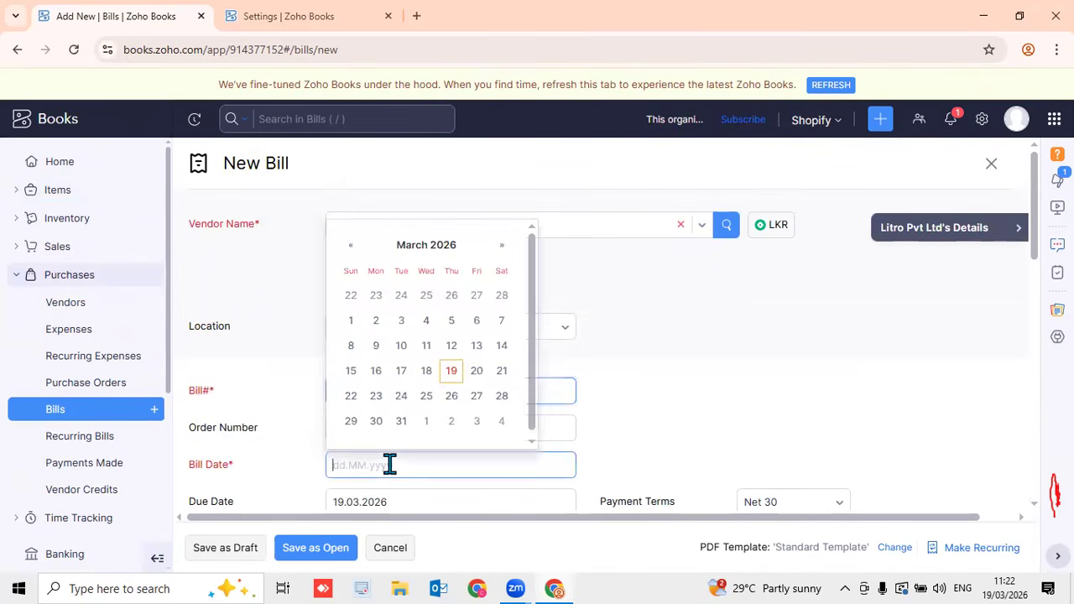
{"action": "left_click", "coordinate": [451, 373]}
{"action": "scroll", "coordinate": [453, 378], "scroll_direction": "down", "scroll_amount": 8}
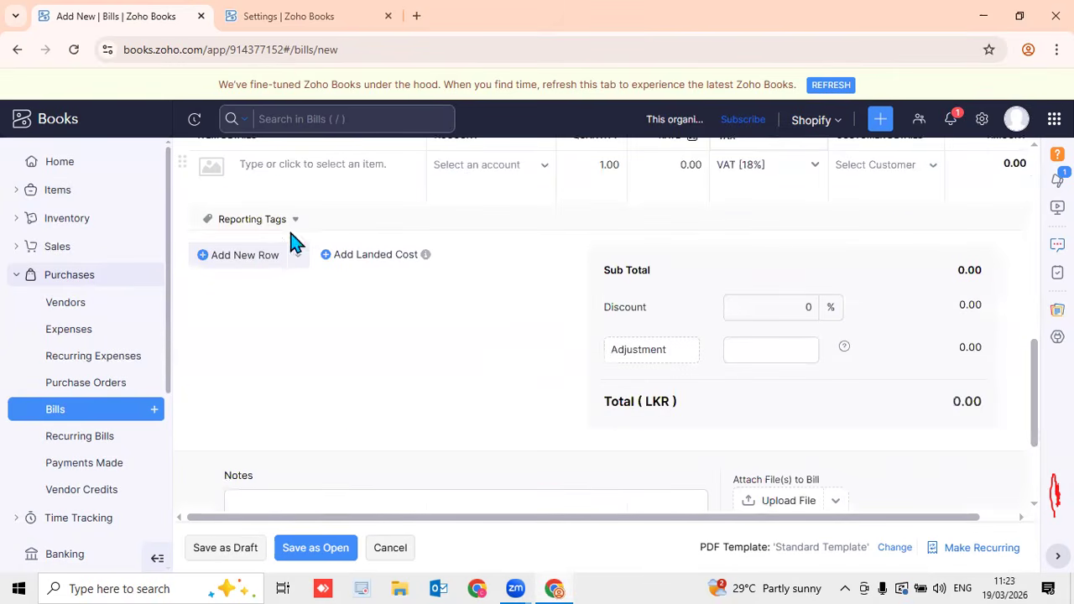
{"action": "left_click_drag", "start_coordinate": [1038, 367], "coordinate": [1036, 350]}
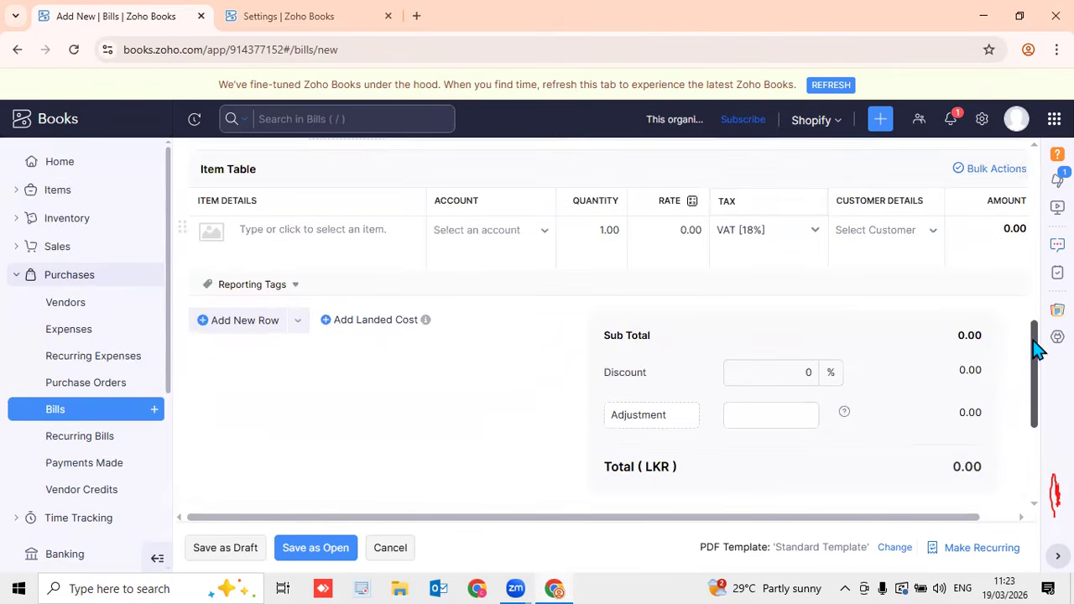
List 10 Computers at rate 80000 and one Laptop at 200000, then check the totals
{"action": "left_click", "coordinate": [319, 232]}
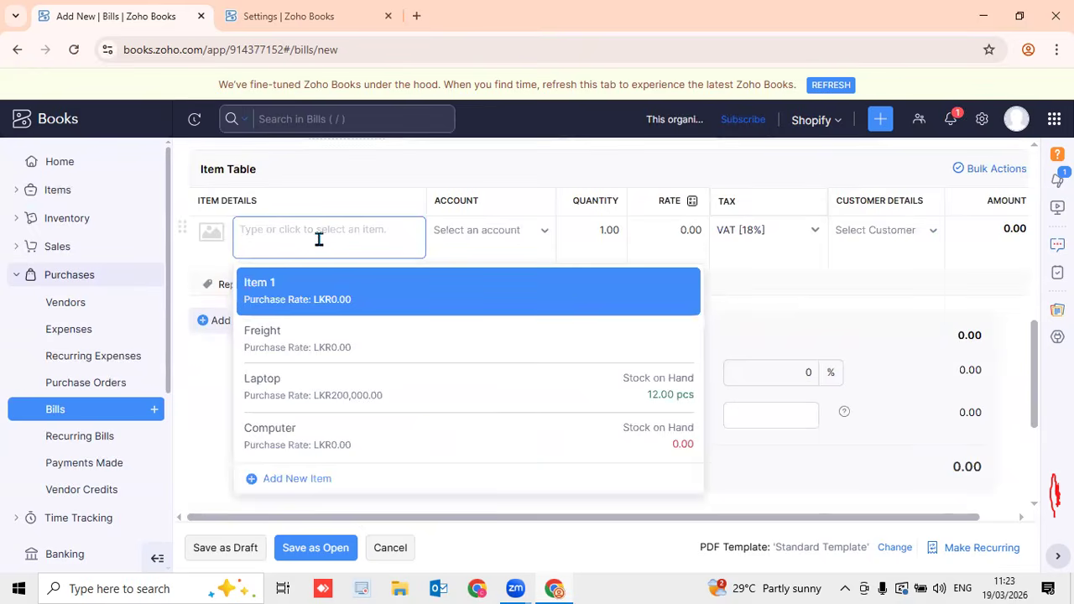
{"action": "left_click", "coordinate": [310, 431]}
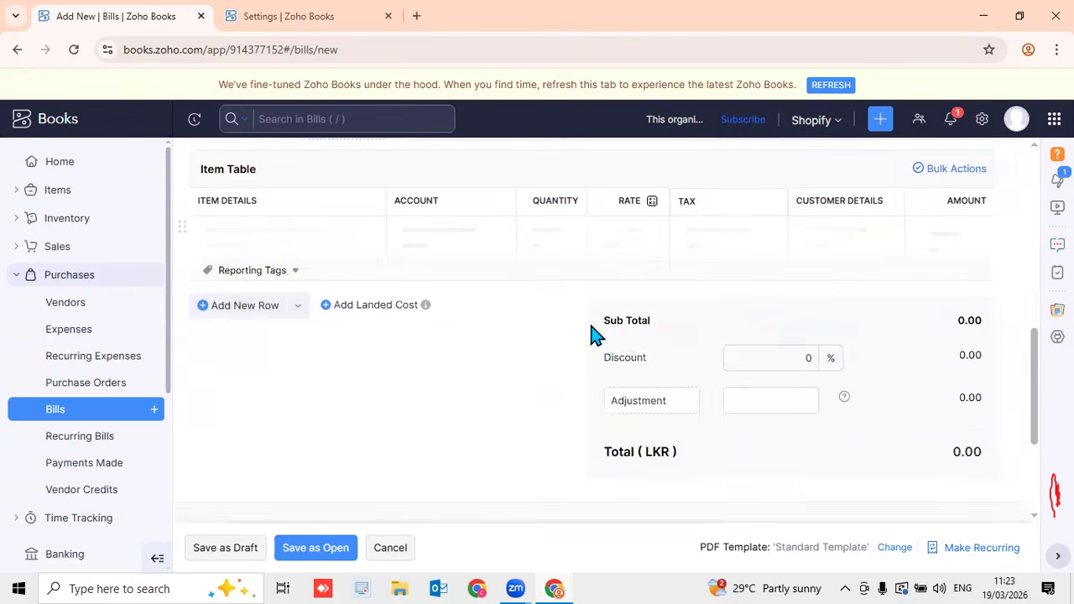
{"action": "left_click", "coordinate": [611, 237]}
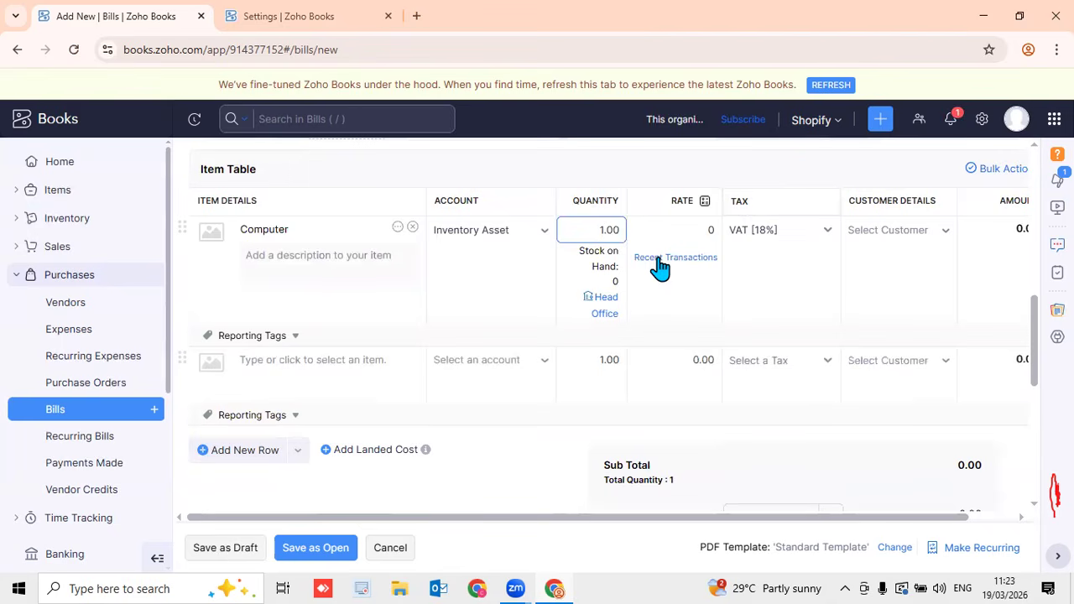
{"action": "type", "text": "0"}
{"action": "left_click", "coordinate": [669, 235]}
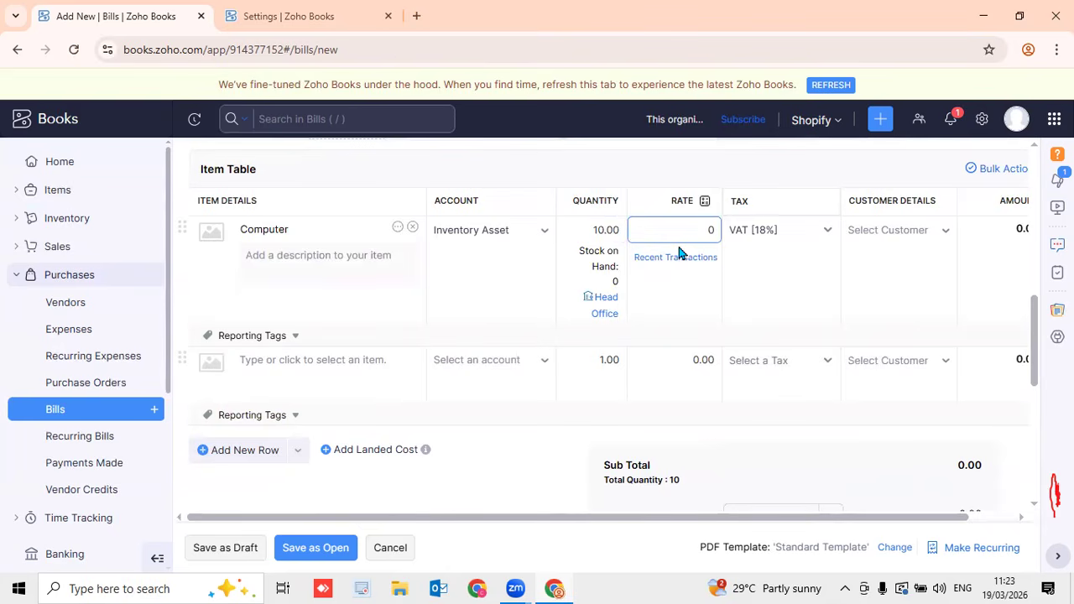
{"action": "type", "text": "00"}
{"action": "left_click", "coordinate": [312, 377]}
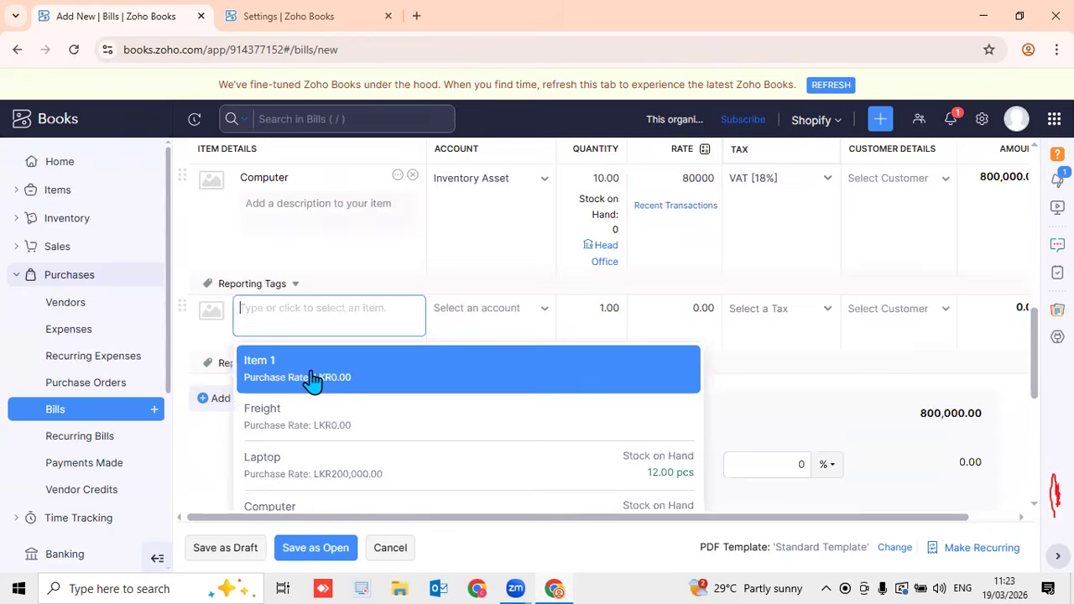
{"action": "left_click", "coordinate": [336, 468]}
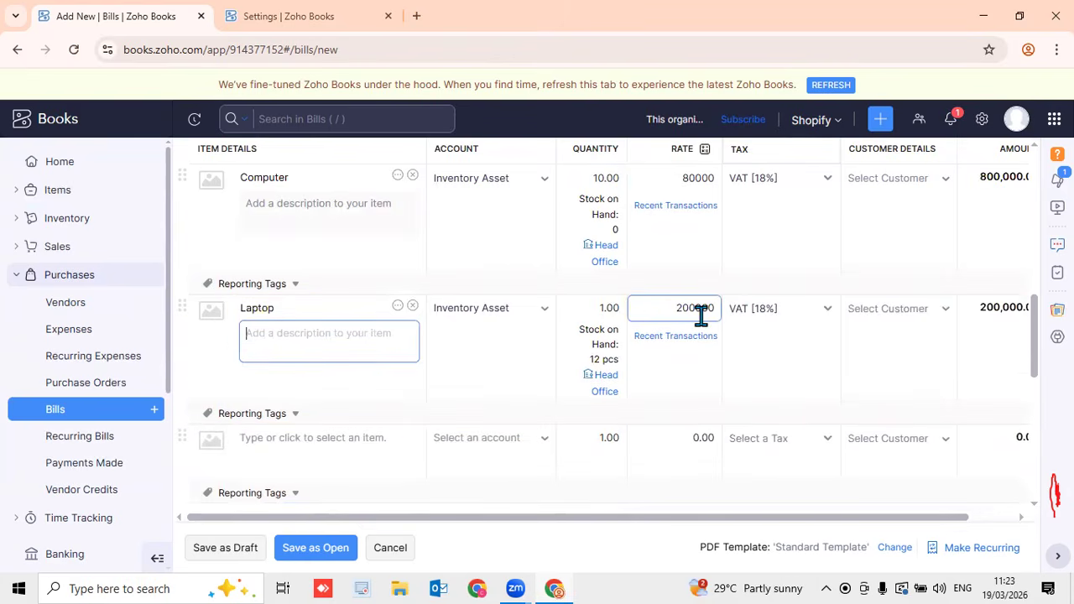
{"action": "scroll", "coordinate": [492, 431], "scroll_direction": "down", "scroll_amount": 4}
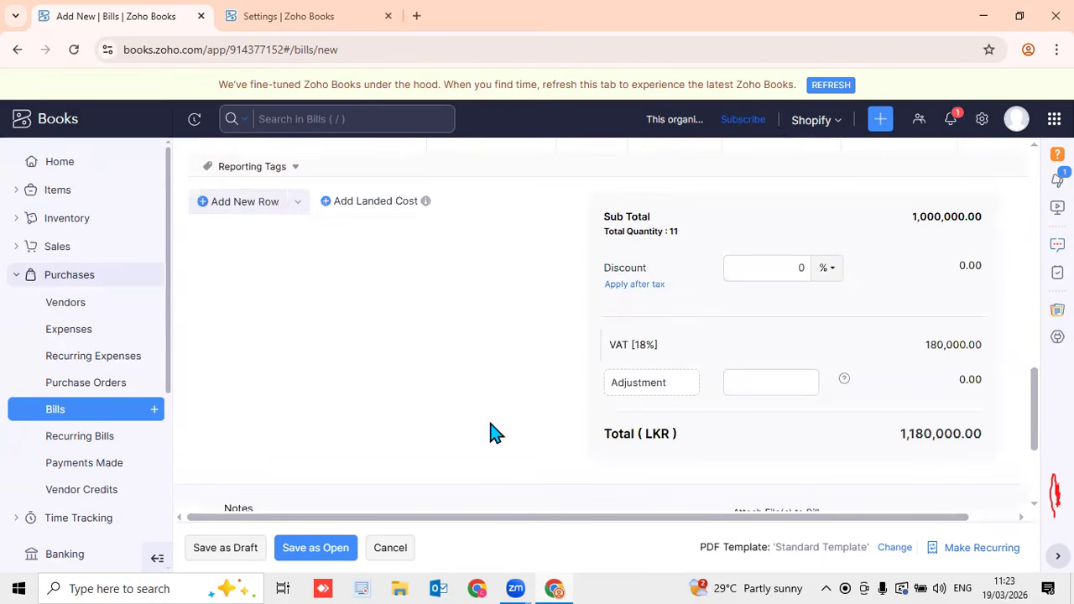
{"action": "scroll", "coordinate": [1029, 396], "scroll_direction": "up", "scroll_amount": 1}
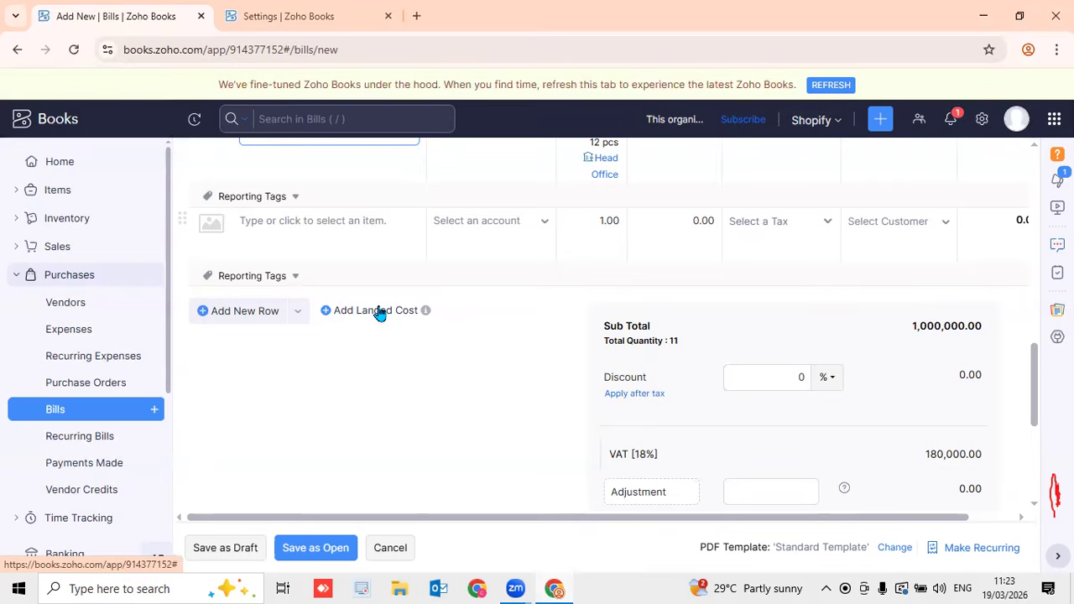
Add a Custom duty landed cost charged to Cost of Goods Sold at rate 10000
{"action": "left_click", "coordinate": [377, 310]}
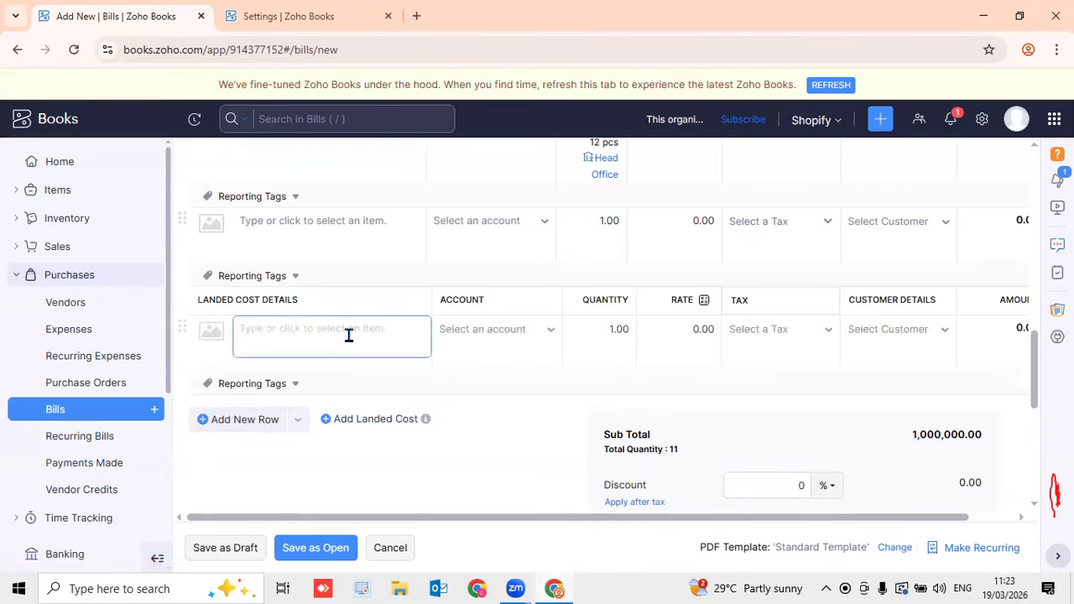
{"action": "type", "text": "Custom duty"}
{"action": "key", "text": "Tab"}
{"action": "key", "text": "Tab"}
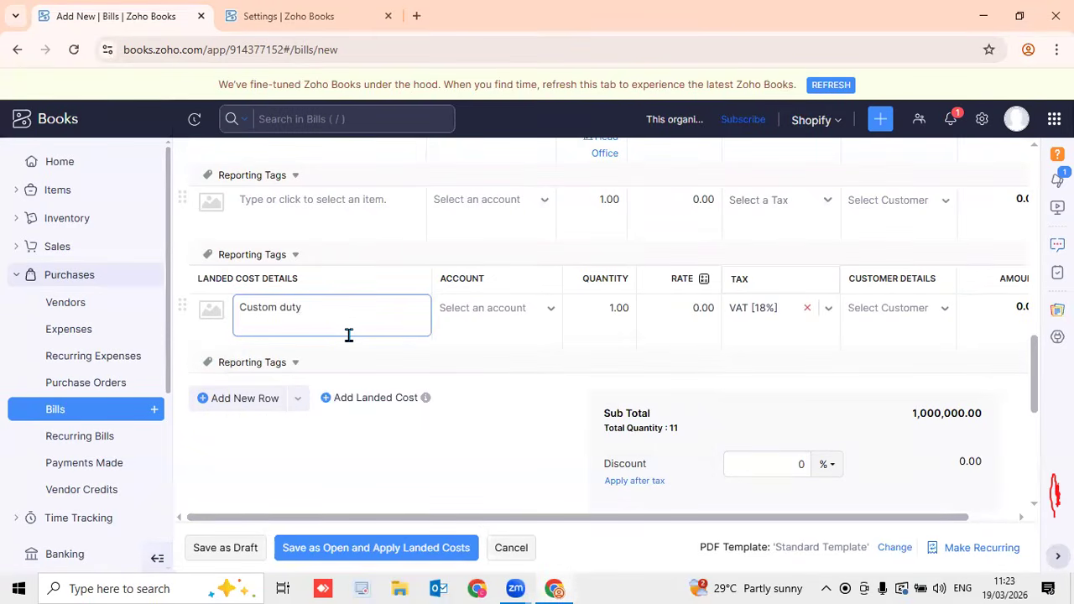
{"action": "left_click", "coordinate": [519, 313]}
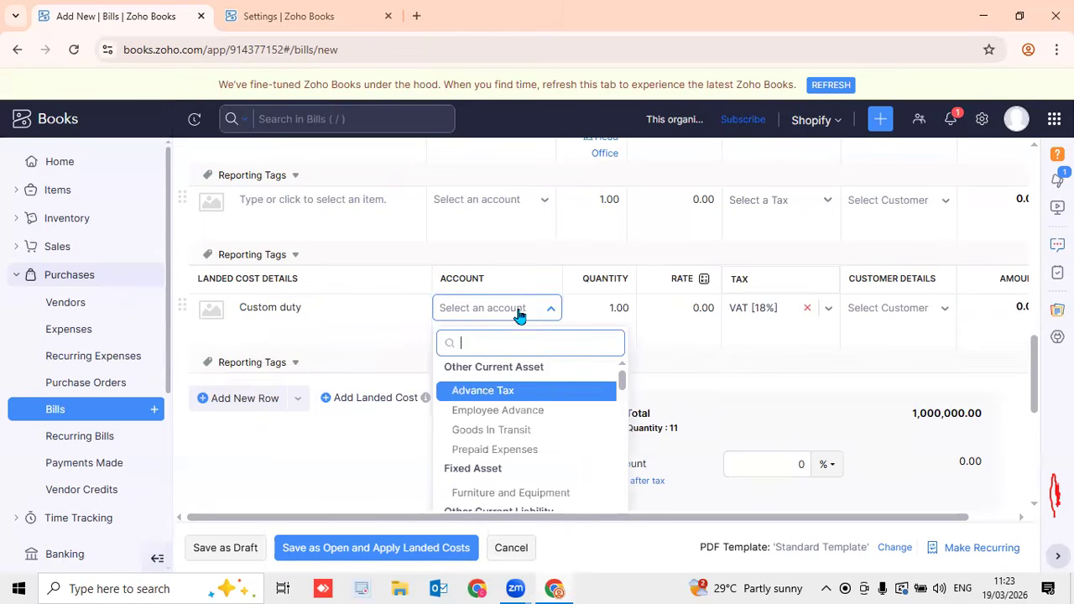
{"action": "type", "text": "co"}
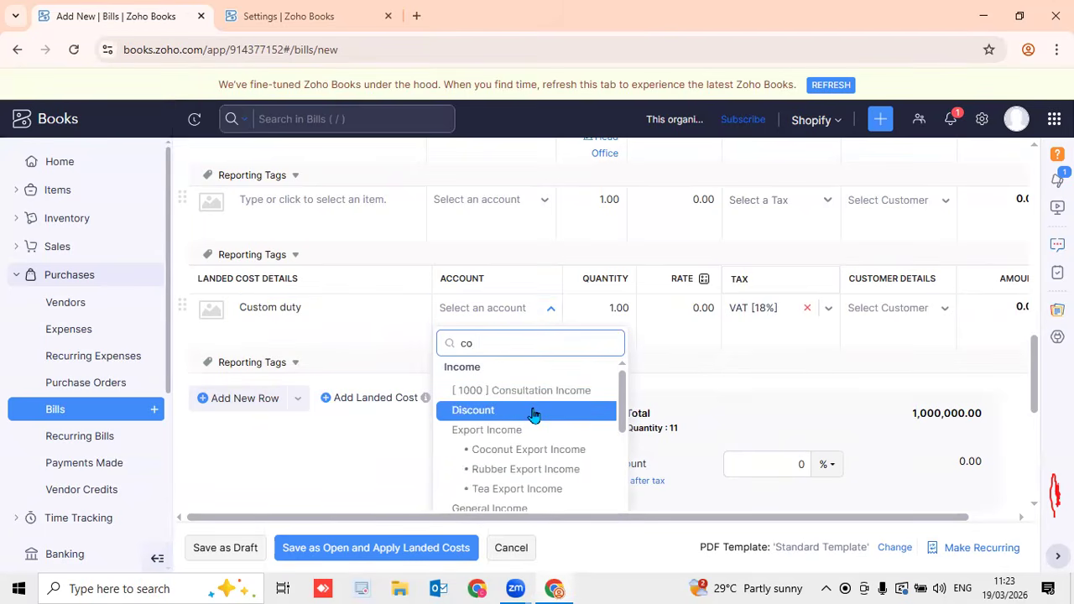
{"action": "type", "text": "st"}
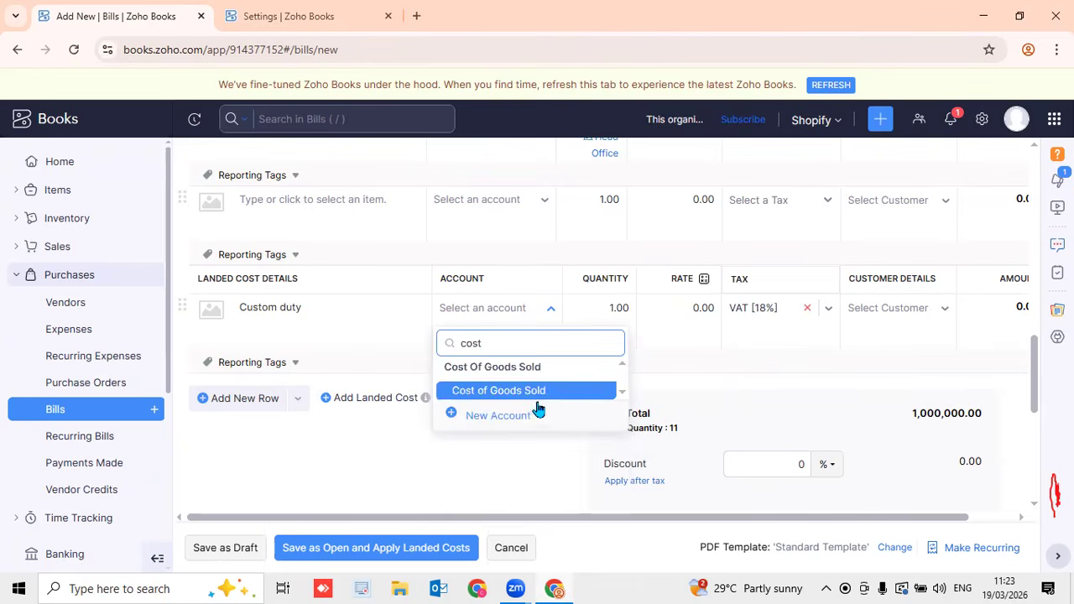
{"action": "left_click", "coordinate": [541, 391]}
{"action": "left_click", "coordinate": [660, 307]}
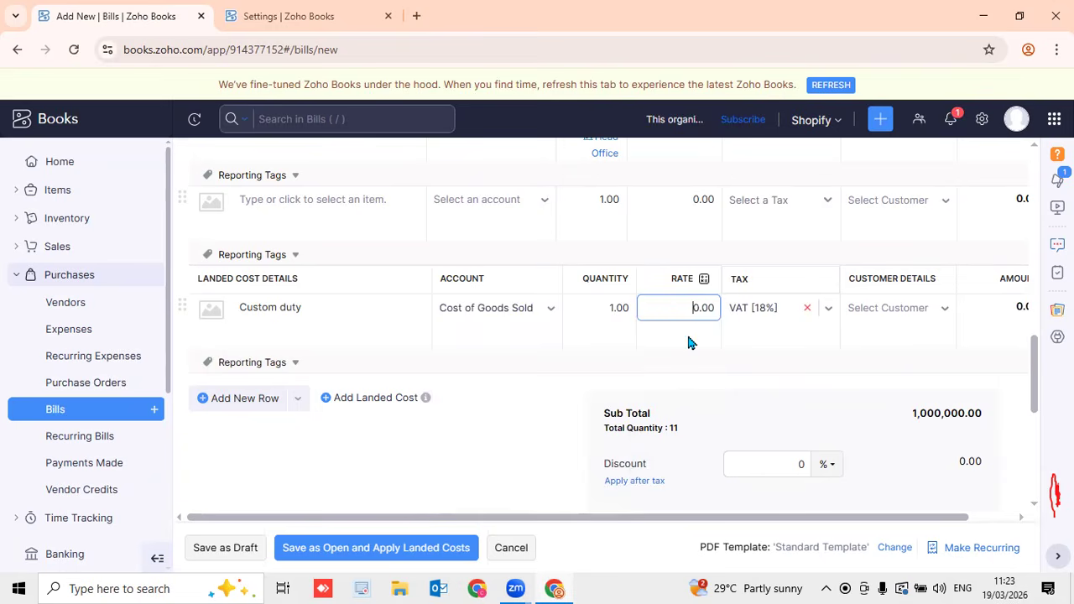
{"action": "type", "text": "1000"}
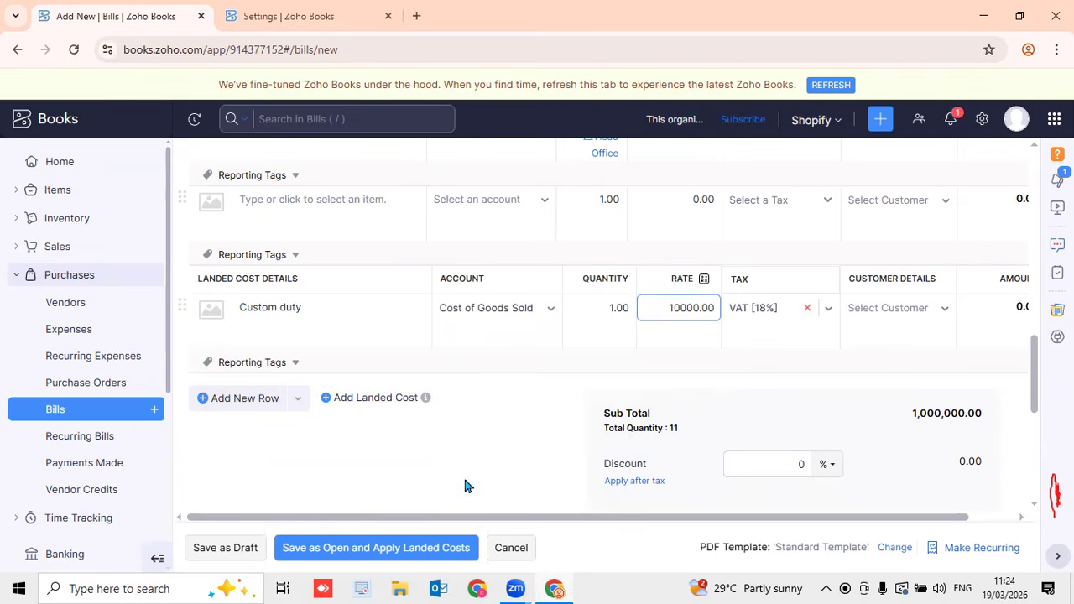
{"action": "key", "text": "Return"}
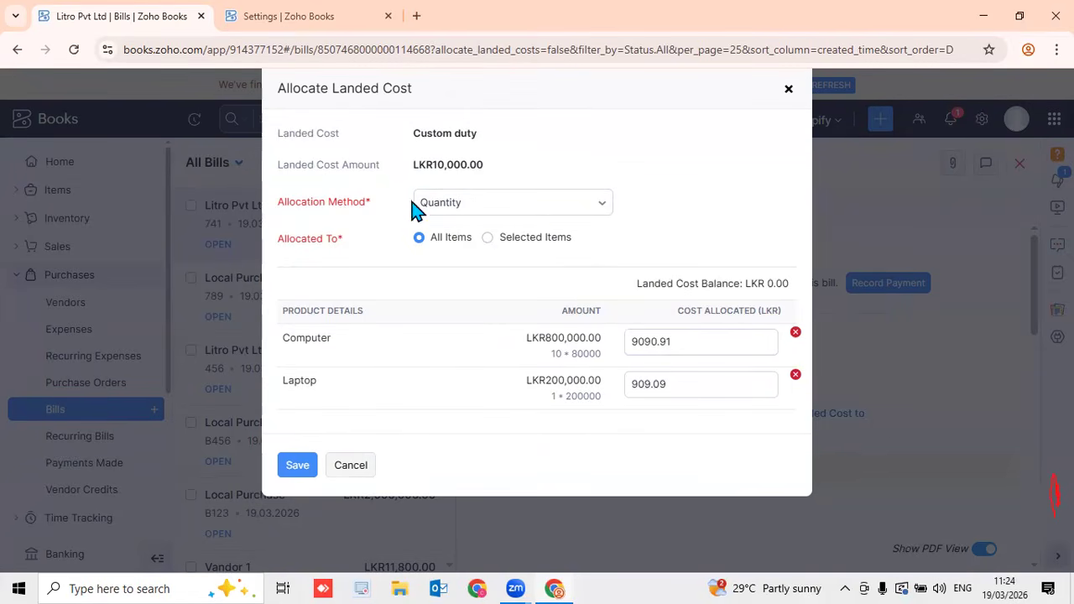
Set the Custom duty's allocation method to Value
{"action": "left_click", "coordinate": [555, 217]}
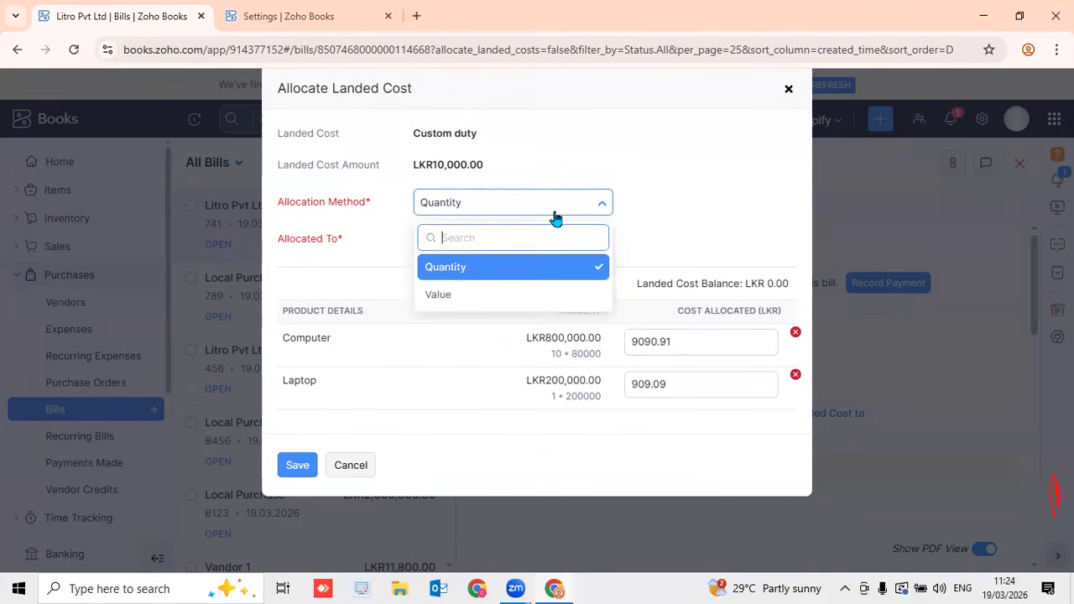
{"action": "left_click", "coordinate": [510, 299]}
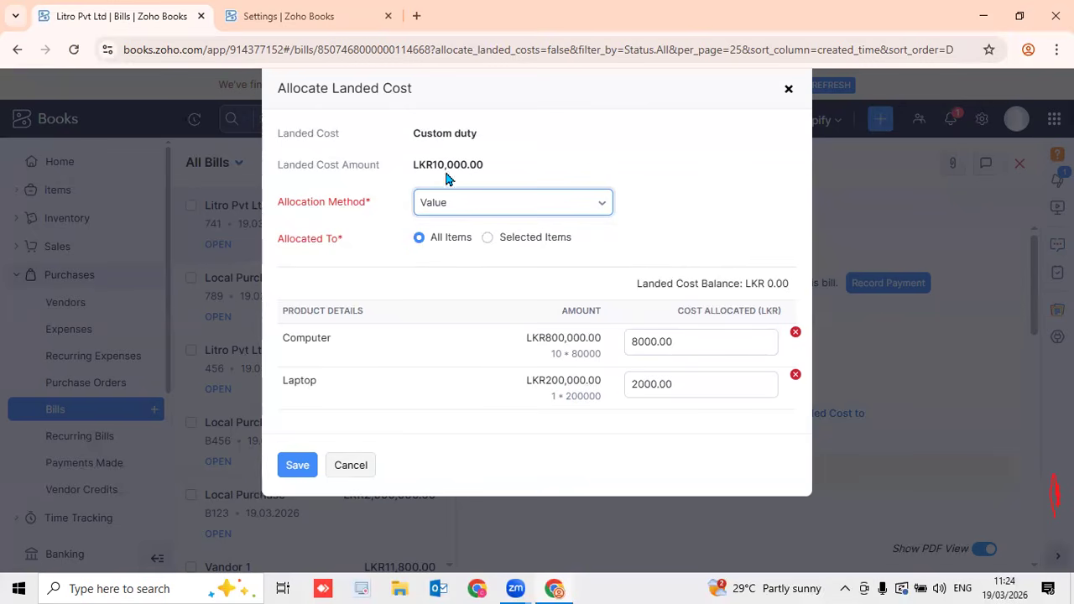
{"action": "left_click_drag", "start_coordinate": [429, 165], "coordinate": [474, 165]}
{"action": "left_click", "coordinate": [647, 352]}
{"action": "left_click", "coordinate": [685, 345]}
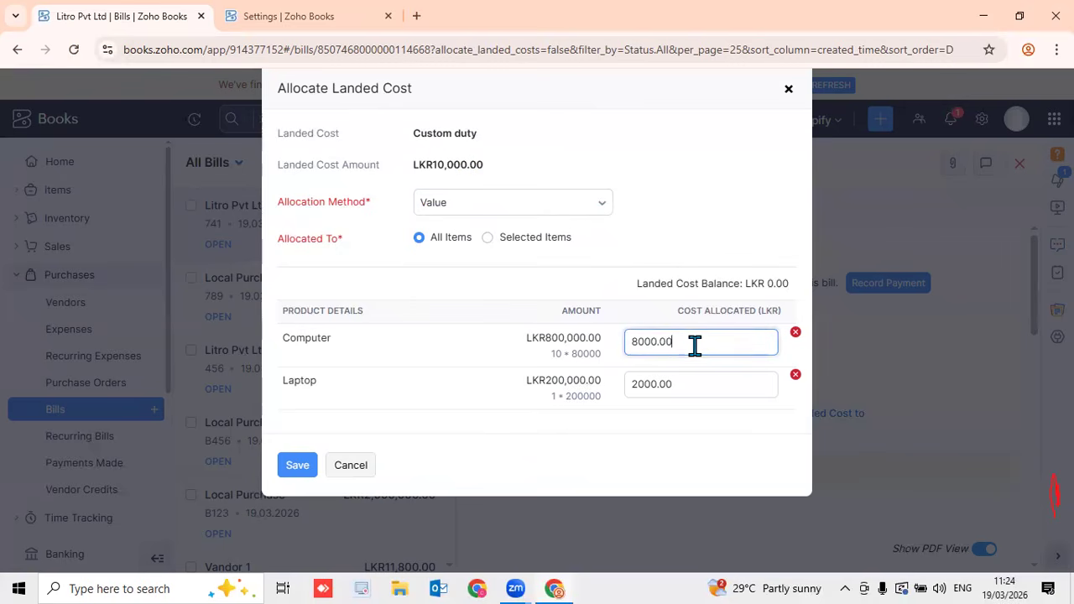
{"action": "left_click", "coordinate": [695, 387]}
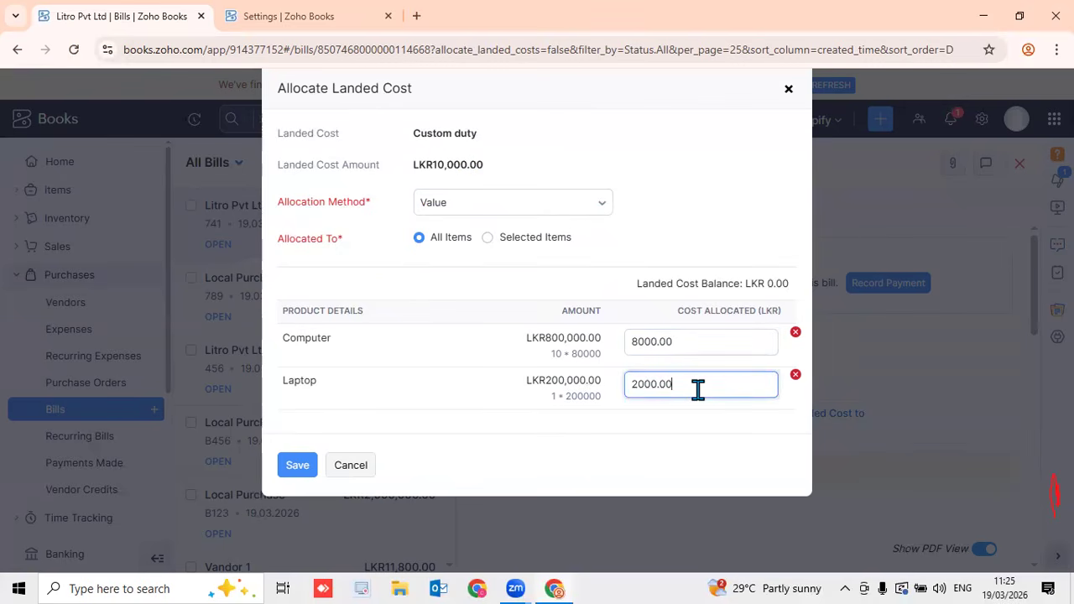
{"action": "left_click", "coordinate": [589, 212]}
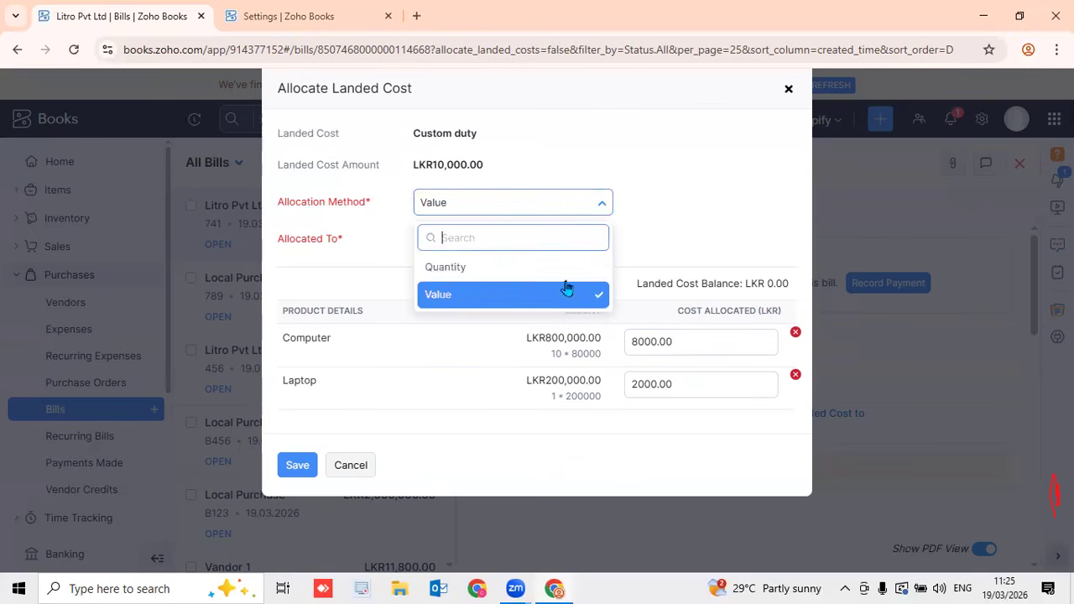
{"action": "left_click", "coordinate": [686, 212]}
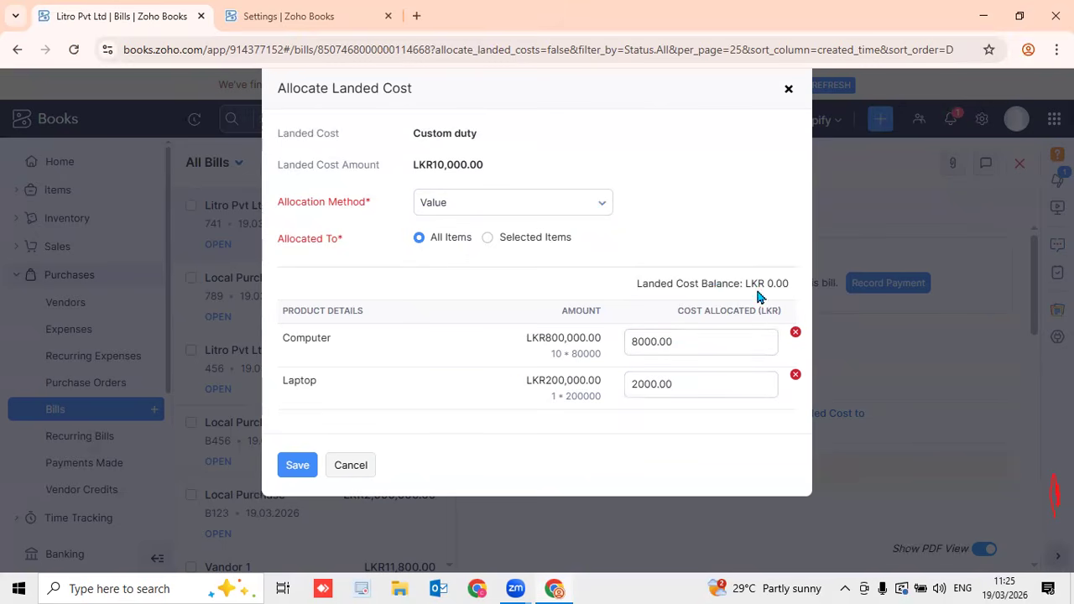
{"action": "left_click", "coordinate": [638, 383]}
Manually allocate 6000 of the Custom duty to Computer and 4000 to Laptop
{"action": "left_click", "coordinate": [635, 341]}
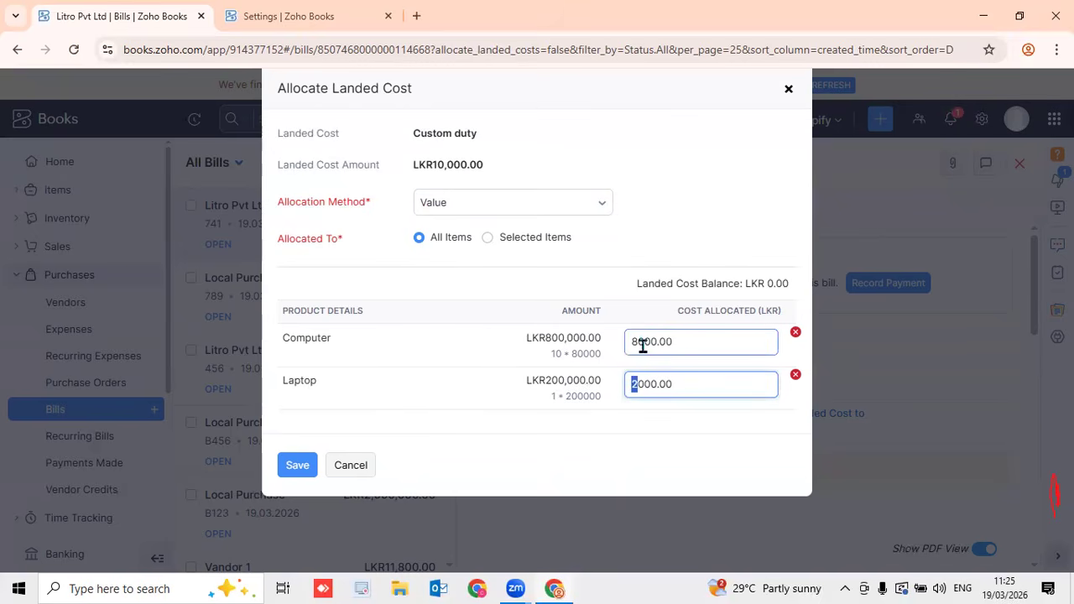
{"action": "left_click_drag", "start_coordinate": [617, 343], "coordinate": [612, 342]}
{"action": "type", "text": "6"}
{"action": "left_click", "coordinate": [686, 188]}
{"action": "left_click", "coordinate": [635, 385]}
{"action": "type", "text": "4"}
{"action": "left_click", "coordinate": [761, 201]}
{"action": "left_click", "coordinate": [666, 383]}
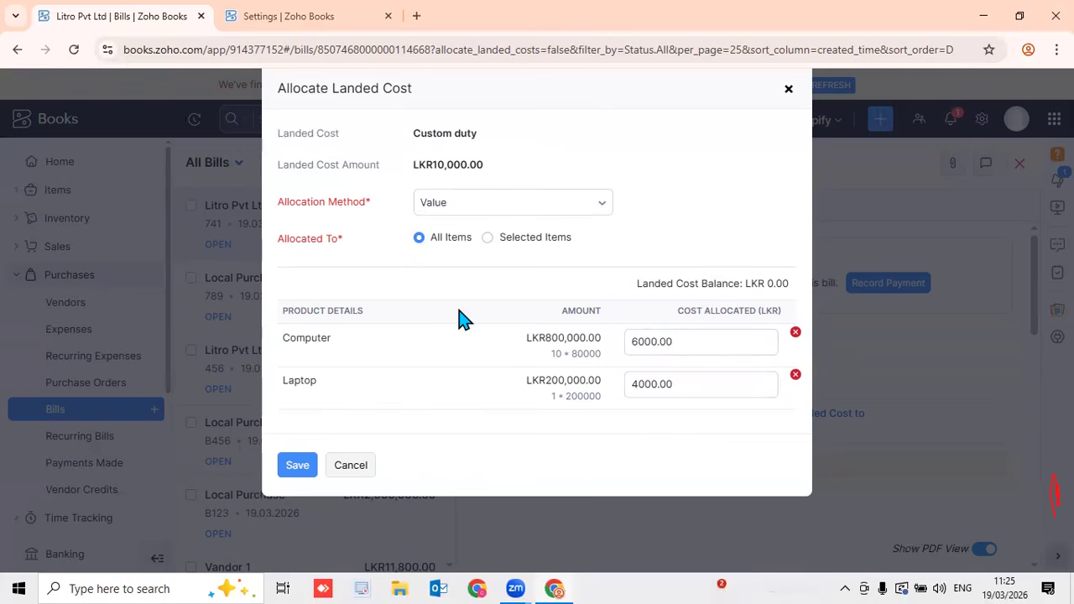
Save the Custom duty allocation and reopen it to review the 6000/4000 split
{"action": "left_click", "coordinate": [296, 473]}
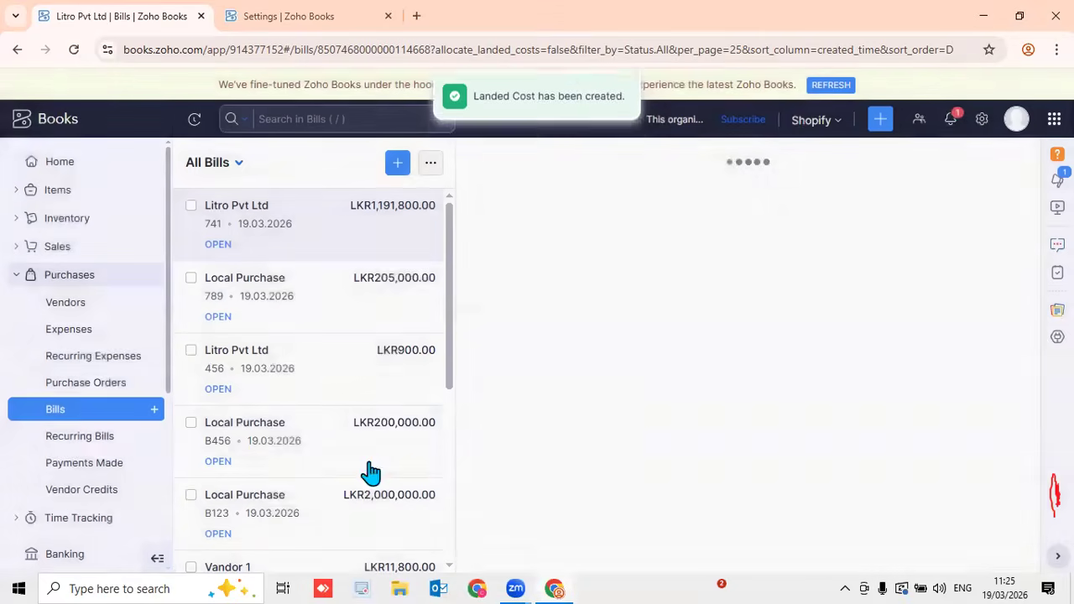
{"action": "scroll", "coordinate": [635, 417], "scroll_direction": "down", "scroll_amount": 10}
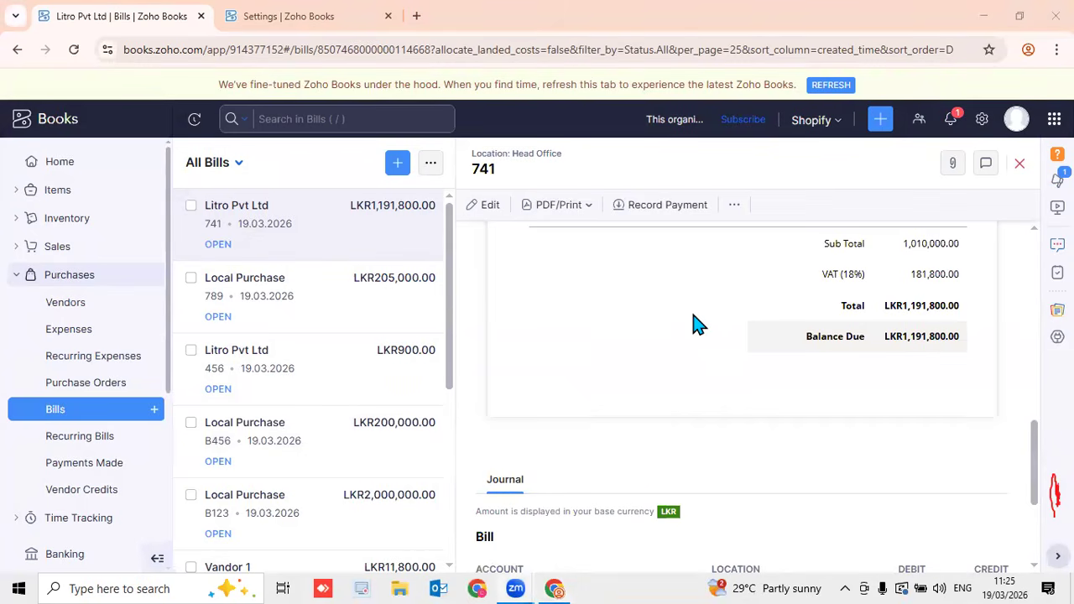
{"action": "scroll", "coordinate": [705, 322], "scroll_direction": "up", "scroll_amount": 5}
{"action": "scroll", "coordinate": [705, 322], "scroll_direction": "up", "scroll_amount": 2}
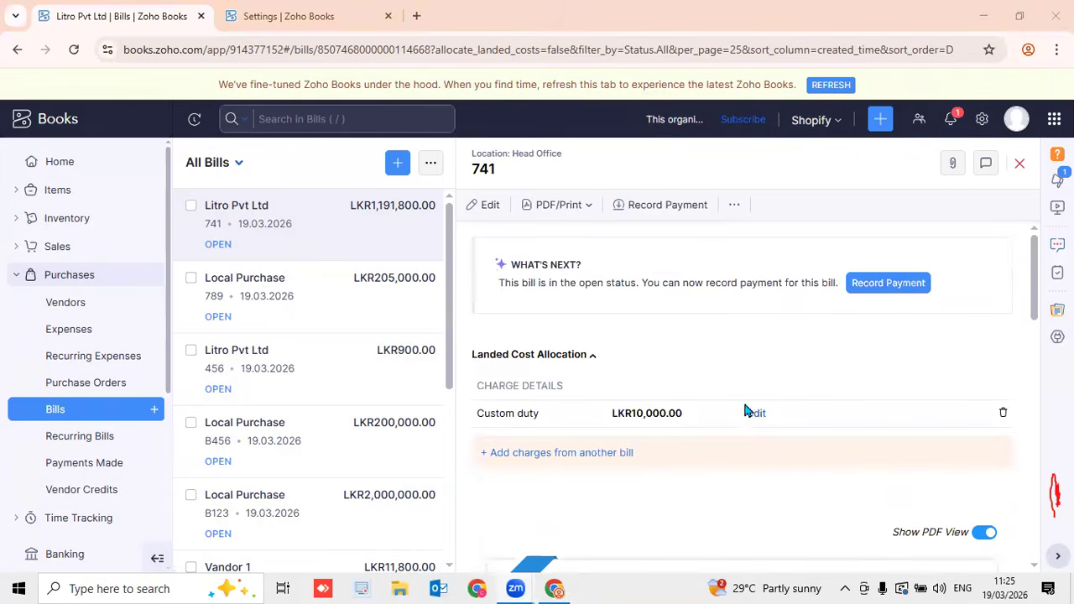
{"action": "left_click", "coordinate": [756, 414]}
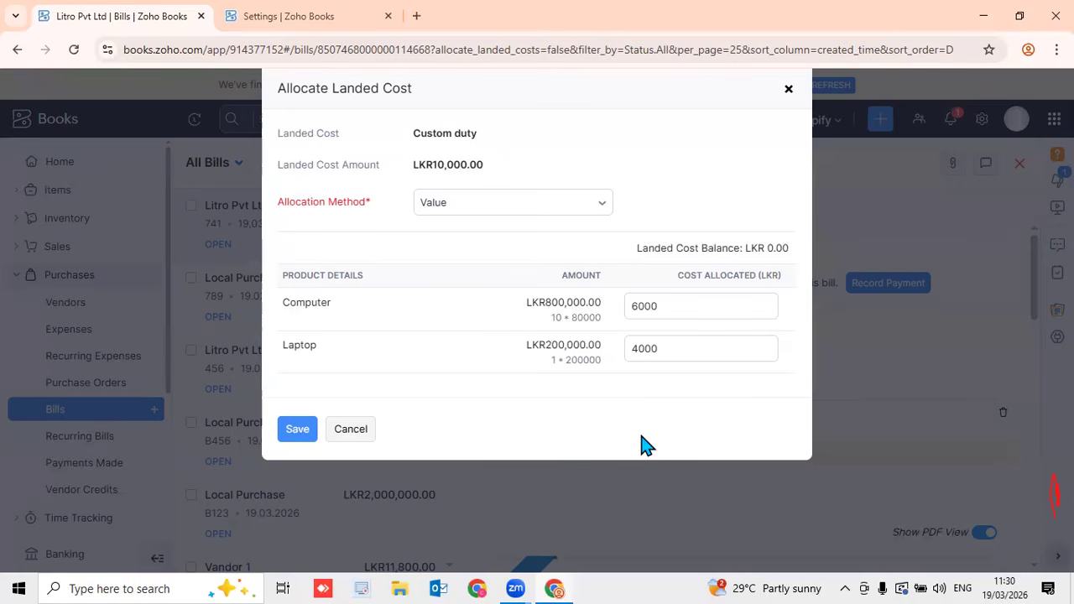
Allocate 4000 of the custom duty to Laptop, save the allocation, and go to Payments Made
{"action": "left_click", "coordinate": [720, 346]}
{"action": "left_click", "coordinate": [297, 431]}
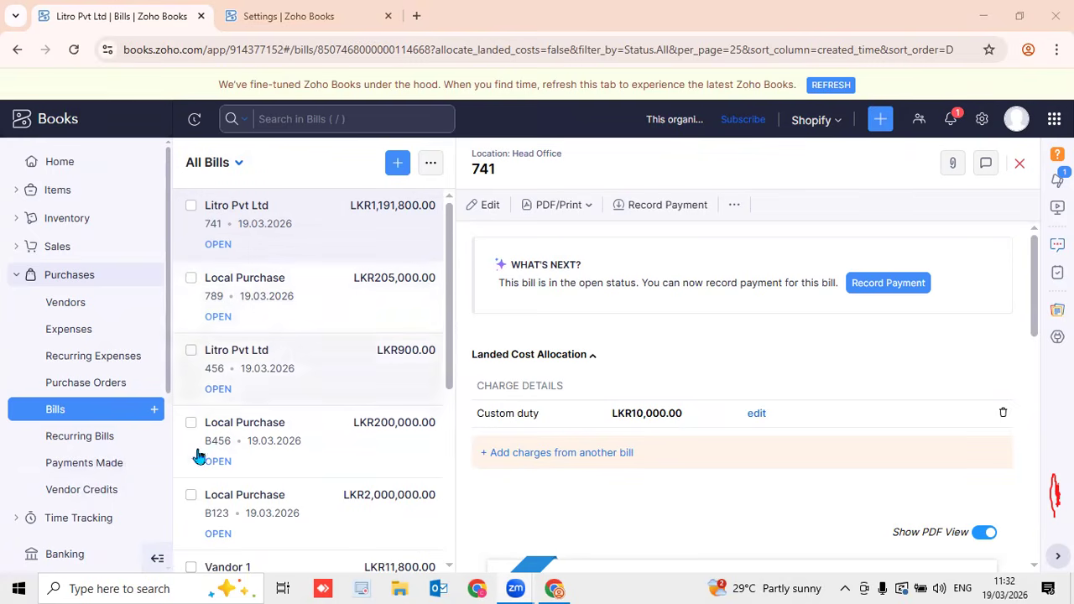
{"action": "left_click", "coordinate": [89, 475]}
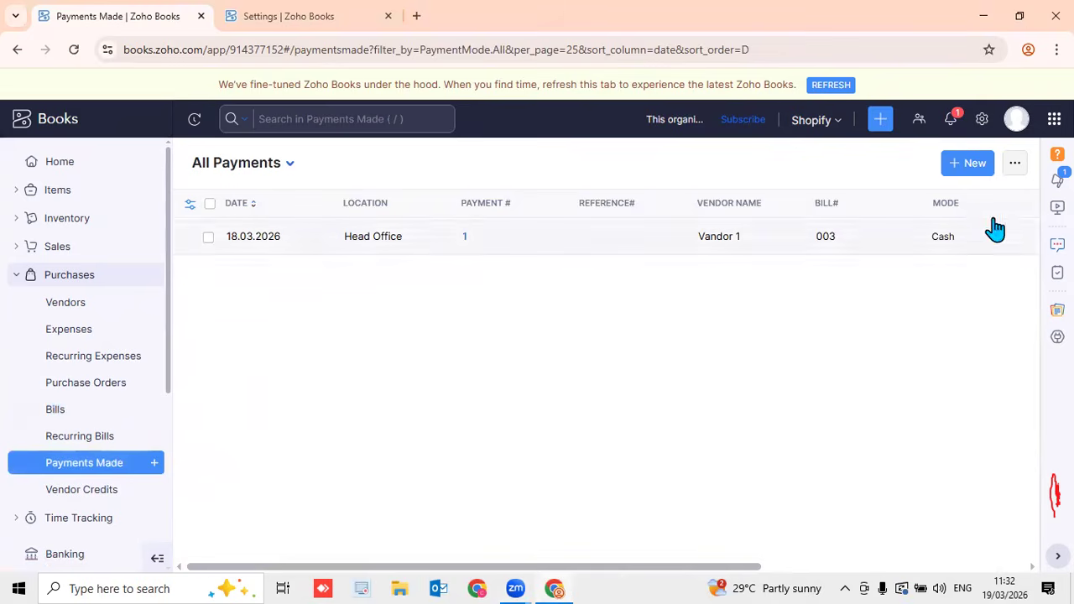
Start a new vendor payment to Litro Pvt Ltd for 900
{"action": "left_click", "coordinate": [973, 168]}
{"action": "left_click", "coordinate": [511, 233]}
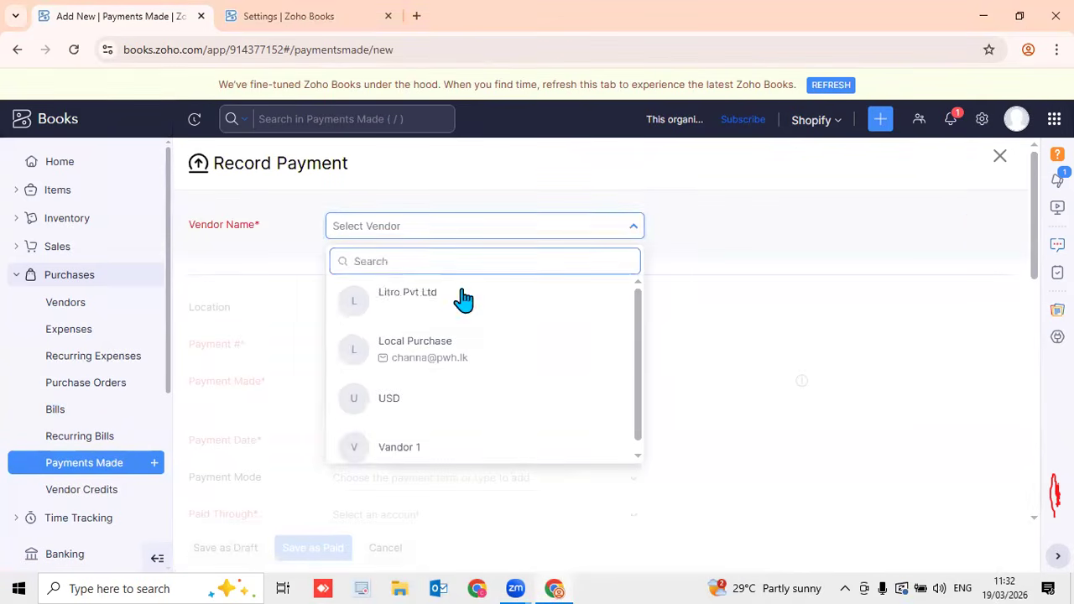
{"action": "left_click", "coordinate": [464, 301]}
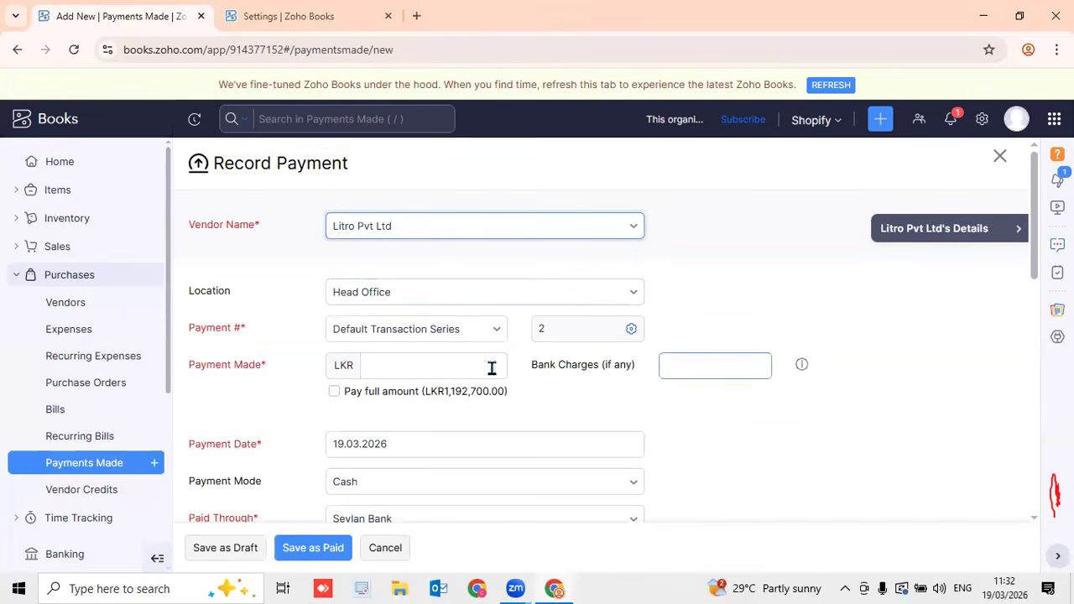
{"action": "scroll", "coordinate": [499, 328], "scroll_direction": "down", "scroll_amount": 4}
{"action": "scroll", "coordinate": [496, 202], "scroll_direction": "up", "scroll_amount": 4}
{"action": "scroll", "coordinate": [560, 397], "scroll_direction": "down", "scroll_amount": 4}
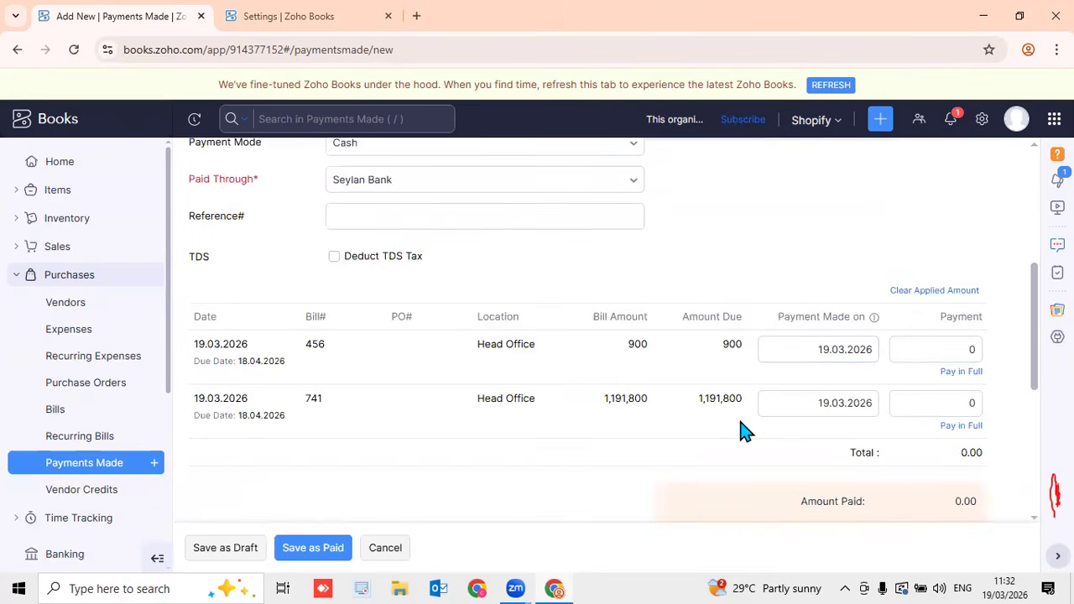
{"action": "scroll", "coordinate": [713, 396], "scroll_direction": "up", "scroll_amount": 4}
{"action": "left_click", "coordinate": [437, 365]}
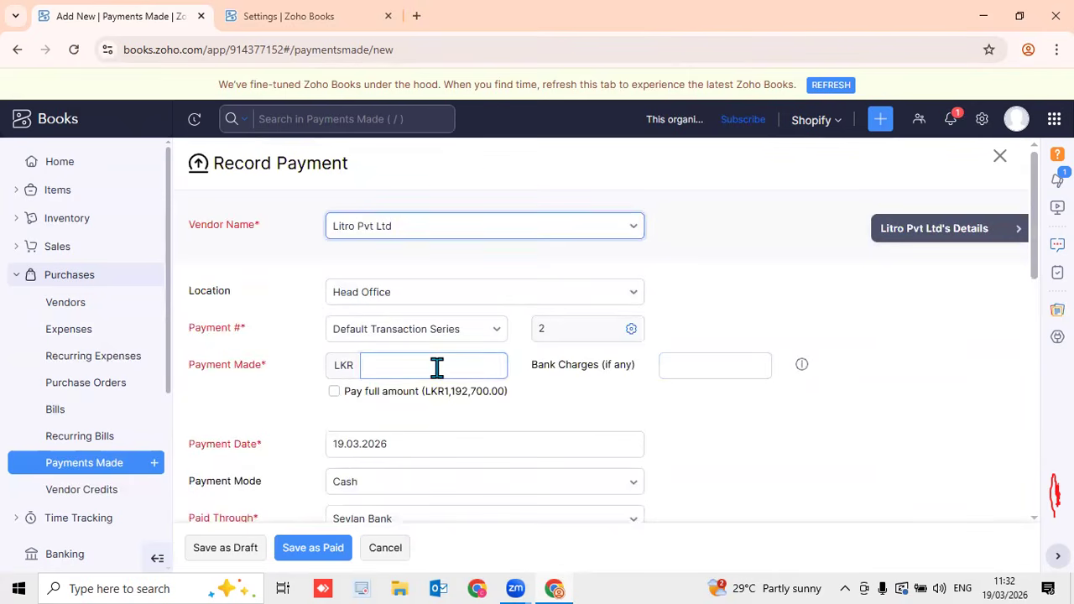
{"action": "type", "text": "900"}
Pay bill 456 in full without updating the amount, then discard the draft payment
{"action": "scroll", "coordinate": [526, 404], "scroll_direction": "down", "scroll_amount": 4}
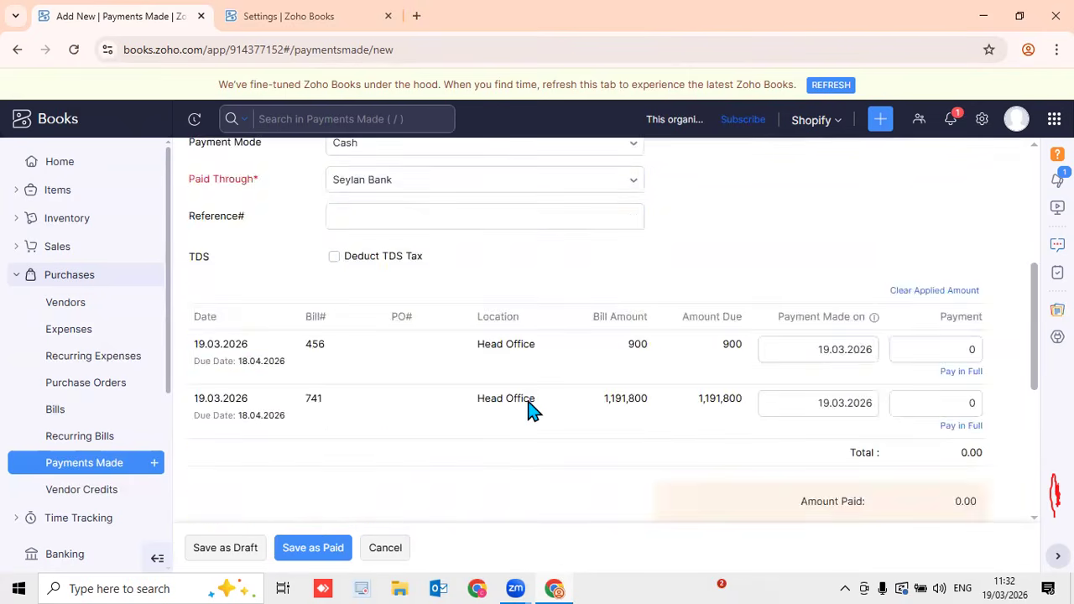
{"action": "left_click", "coordinate": [945, 349]}
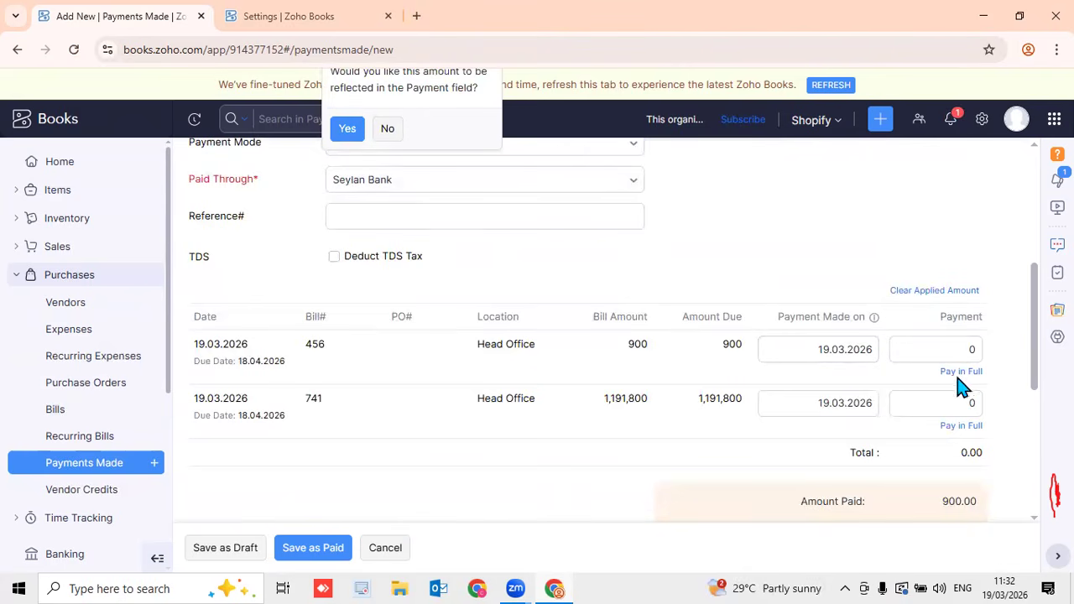
{"action": "left_click", "coordinate": [961, 371]}
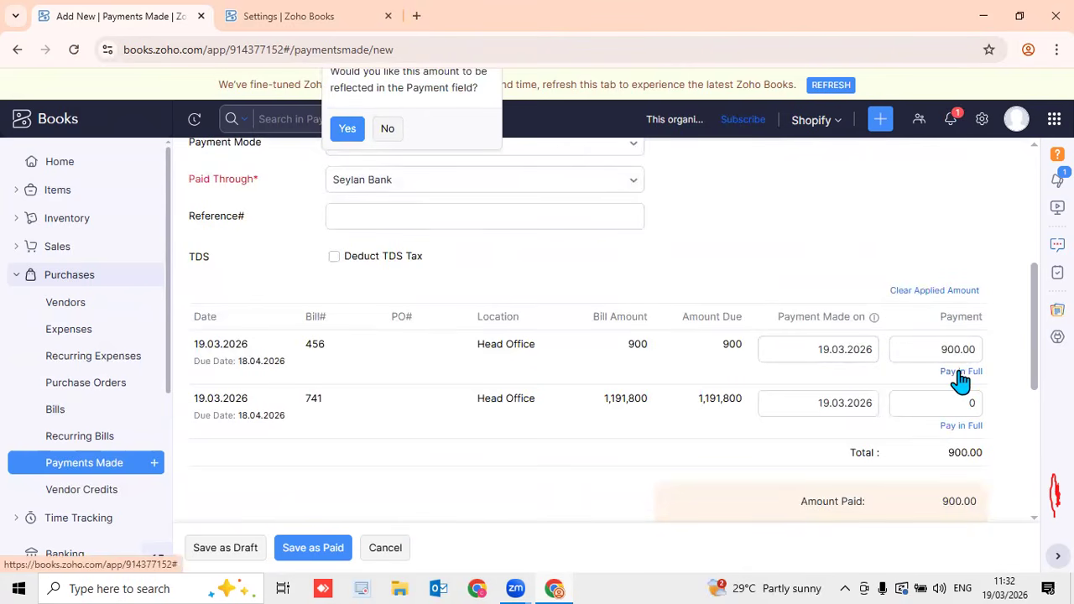
{"action": "left_click", "coordinate": [387, 128]}
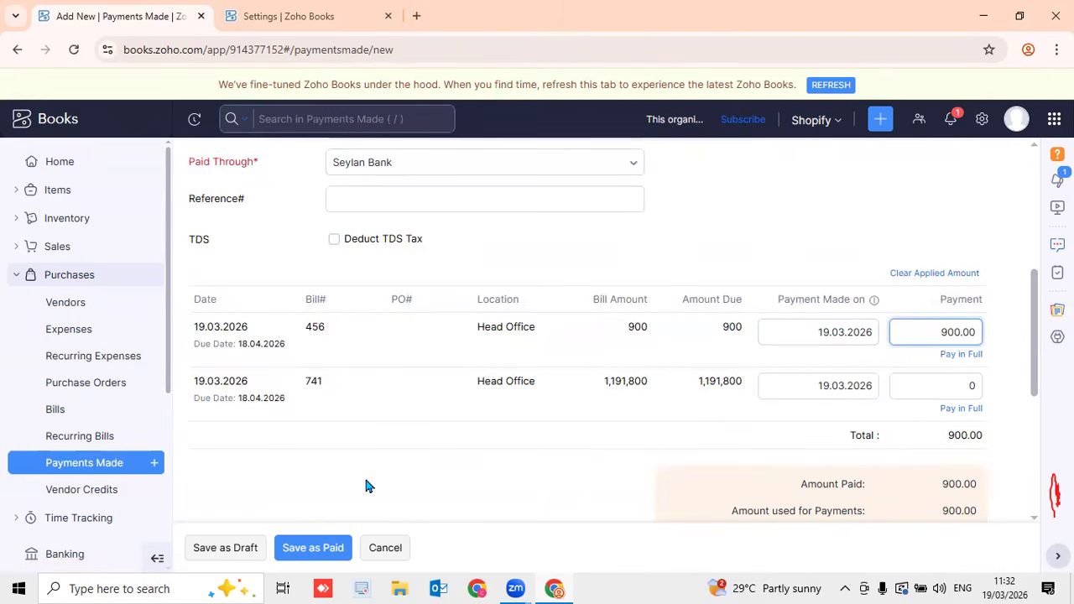
{"action": "scroll", "coordinate": [365, 478], "scroll_direction": "up", "scroll_amount": 4}
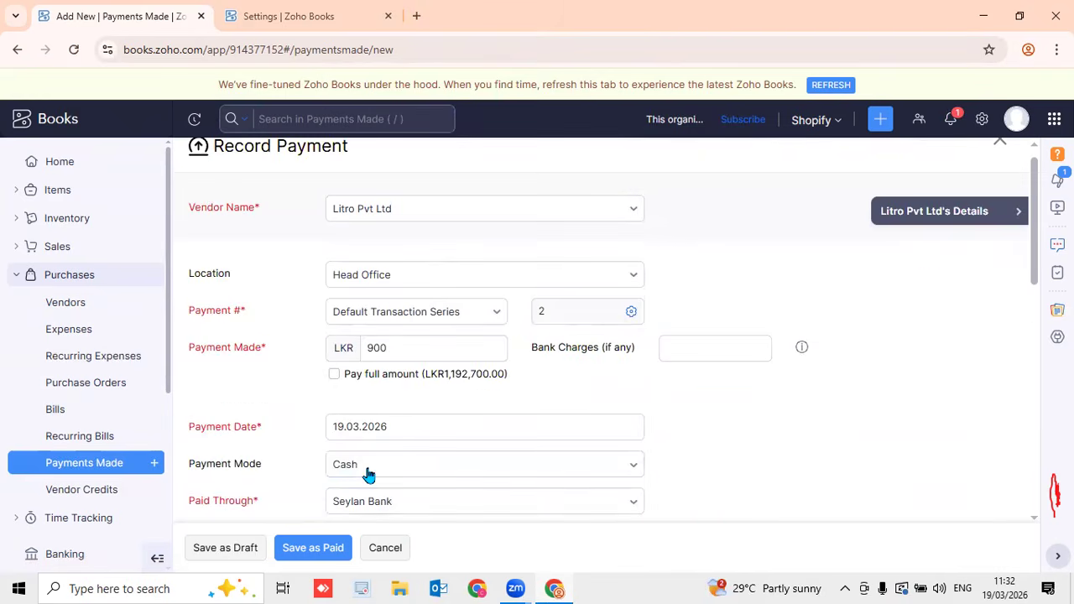
{"action": "left_click", "coordinate": [385, 548]}
{"action": "left_click", "coordinate": [527, 199]}
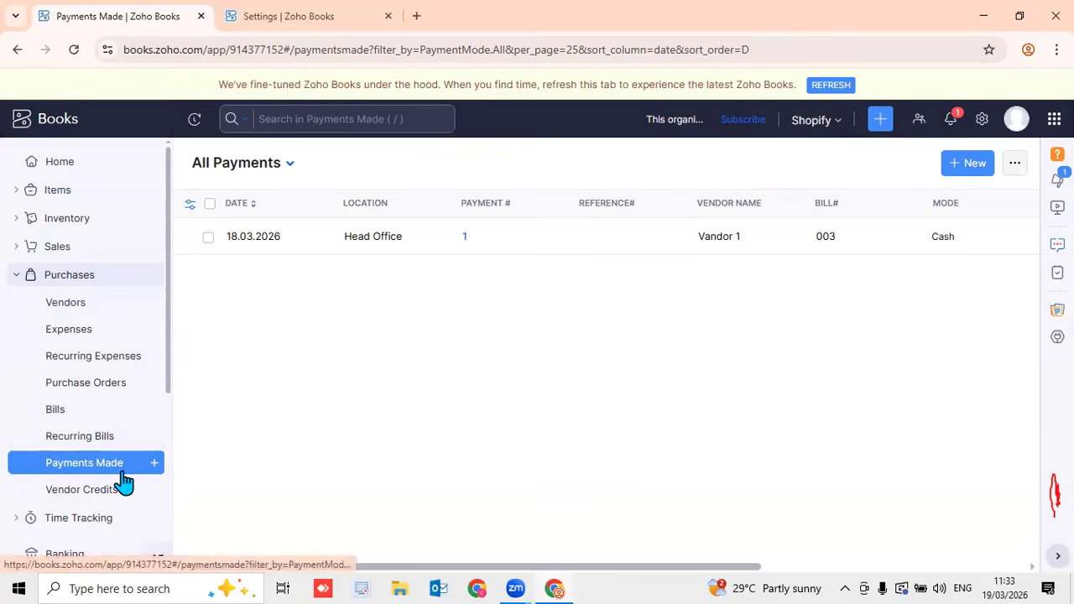
Start another payment to Litro Pvt Ltd and check the vendor's details
{"action": "left_click", "coordinate": [153, 463]}
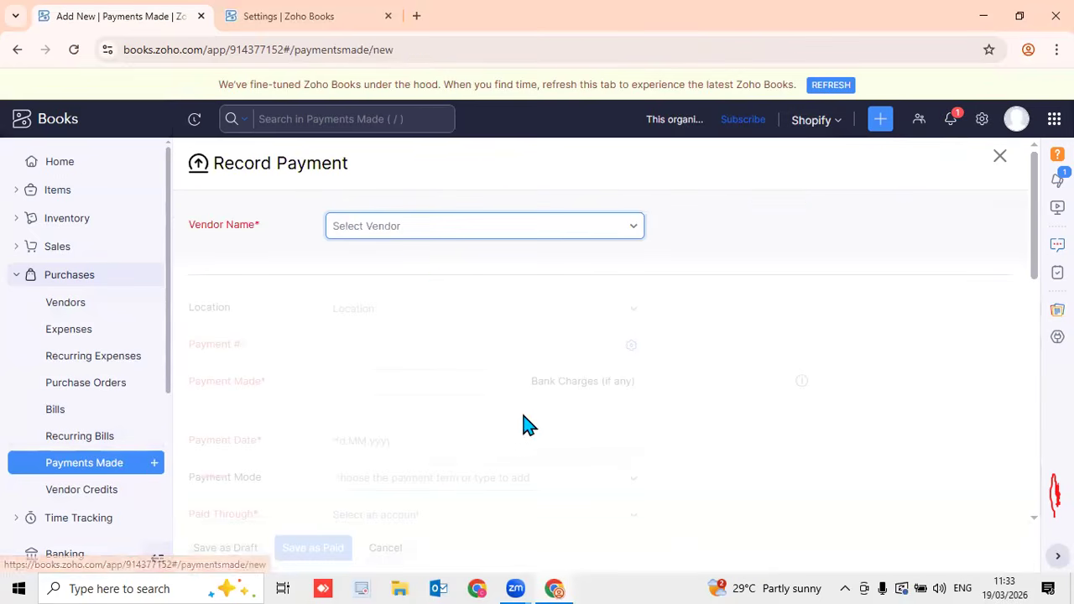
{"action": "left_click", "coordinate": [433, 232]}
{"action": "left_click", "coordinate": [422, 302]}
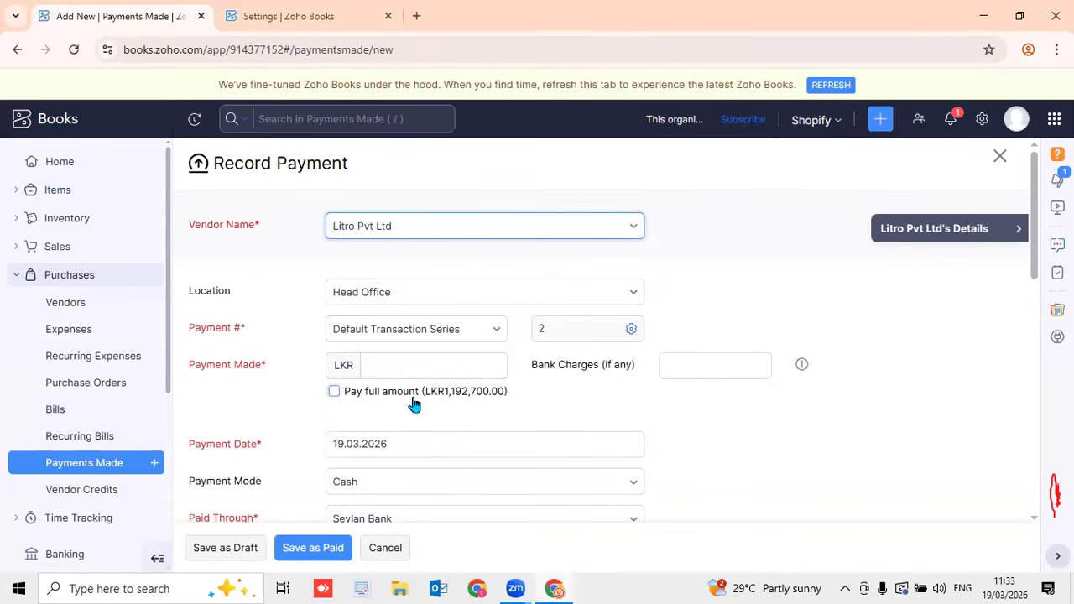
{"action": "scroll", "coordinate": [491, 401], "scroll_direction": "down", "scroll_amount": 4}
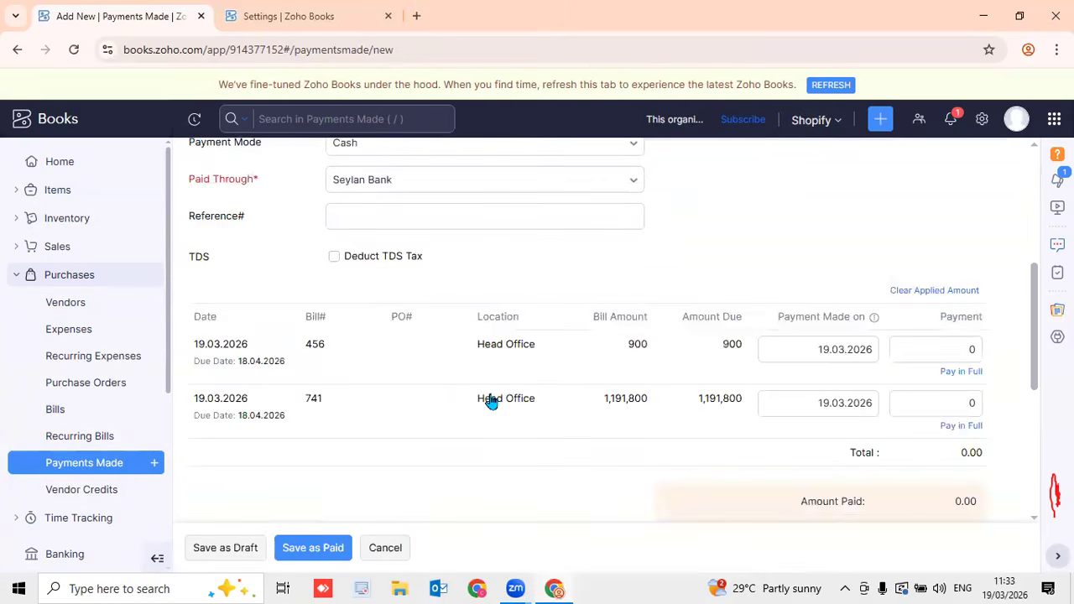
{"action": "scroll", "coordinate": [720, 386], "scroll_direction": "up", "scroll_amount": 4}
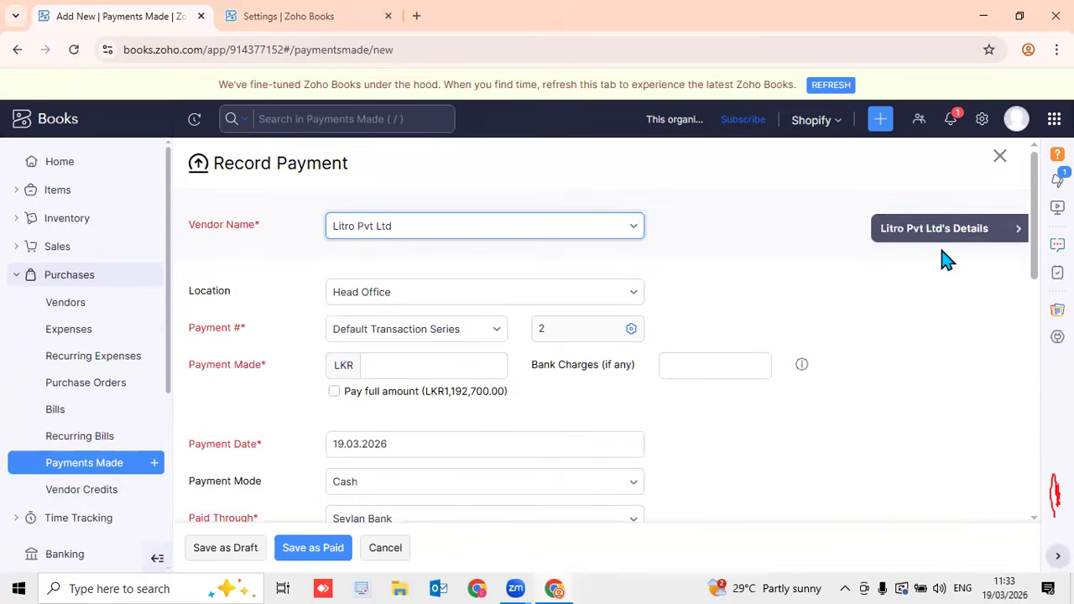
{"action": "left_click", "coordinate": [944, 229]}
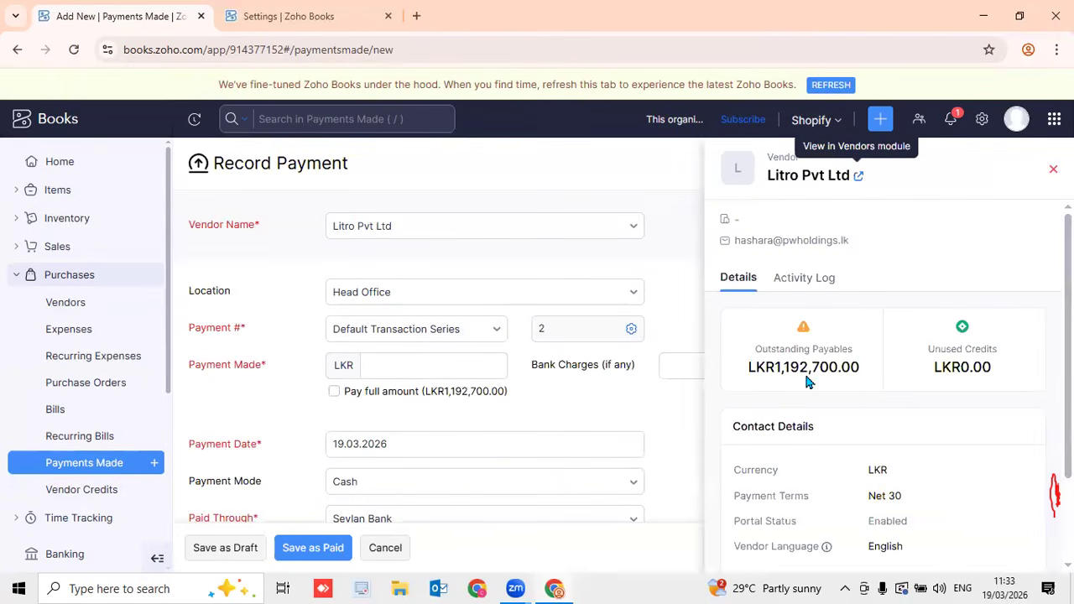
{"action": "scroll", "coordinate": [837, 427], "scroll_direction": "down", "scroll_amount": 2}
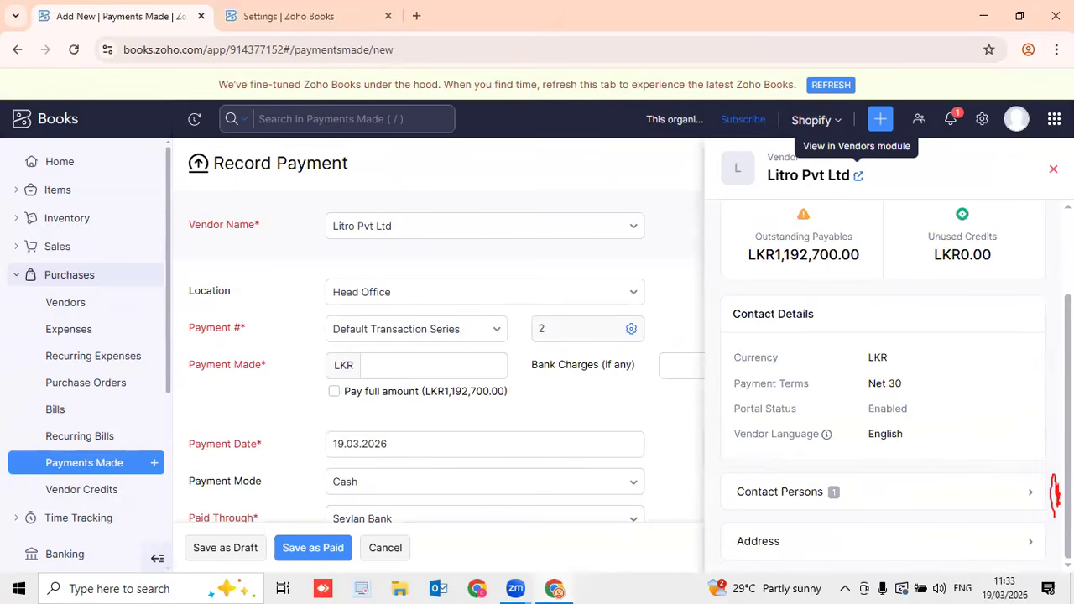
{"action": "left_click", "coordinate": [1053, 169]}
Enter a 900 payment amount and apply it to bill 456
{"action": "left_click", "coordinate": [436, 362]}
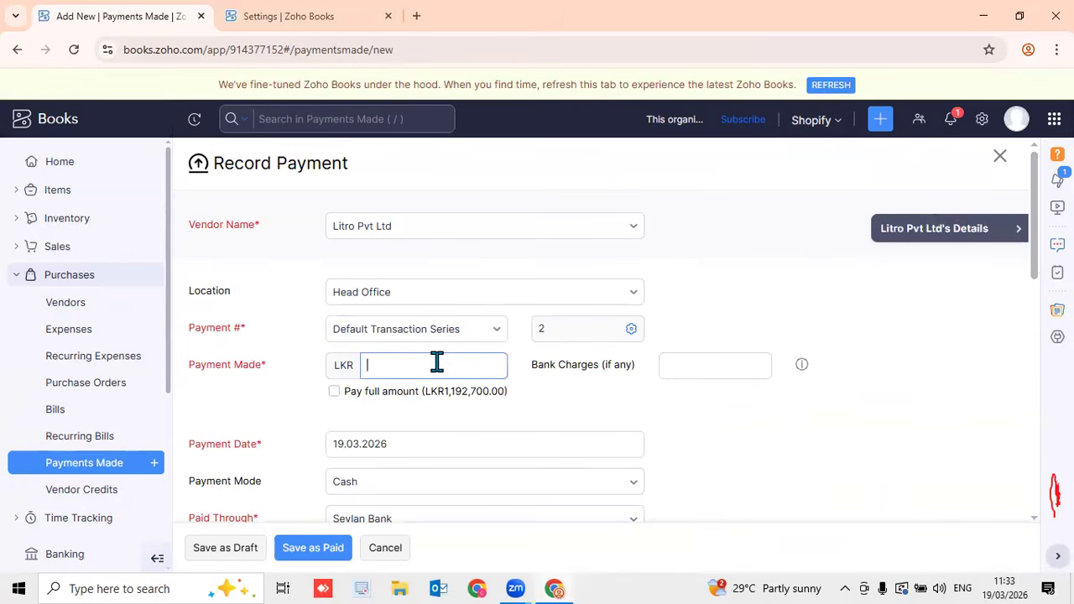
{"action": "type", "text": "900"}
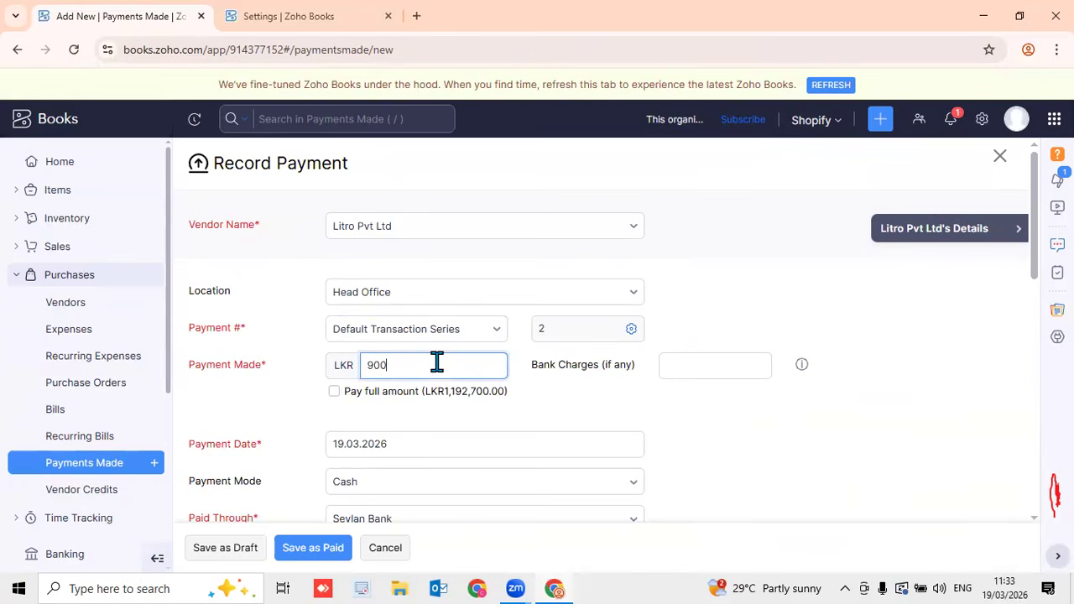
{"action": "key", "text": "Tab"}
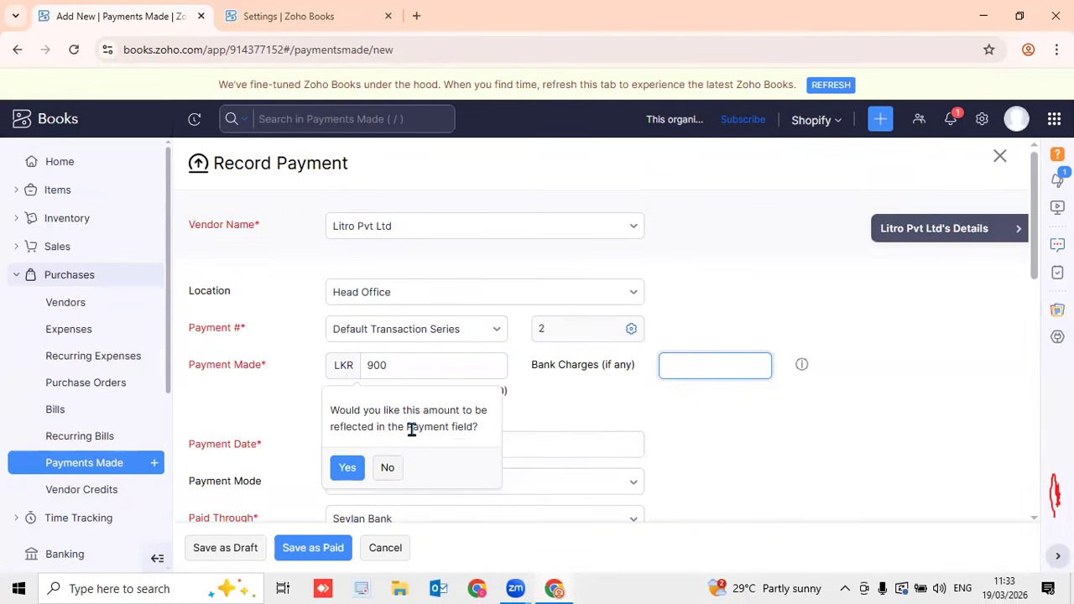
{"action": "left_click", "coordinate": [349, 472]}
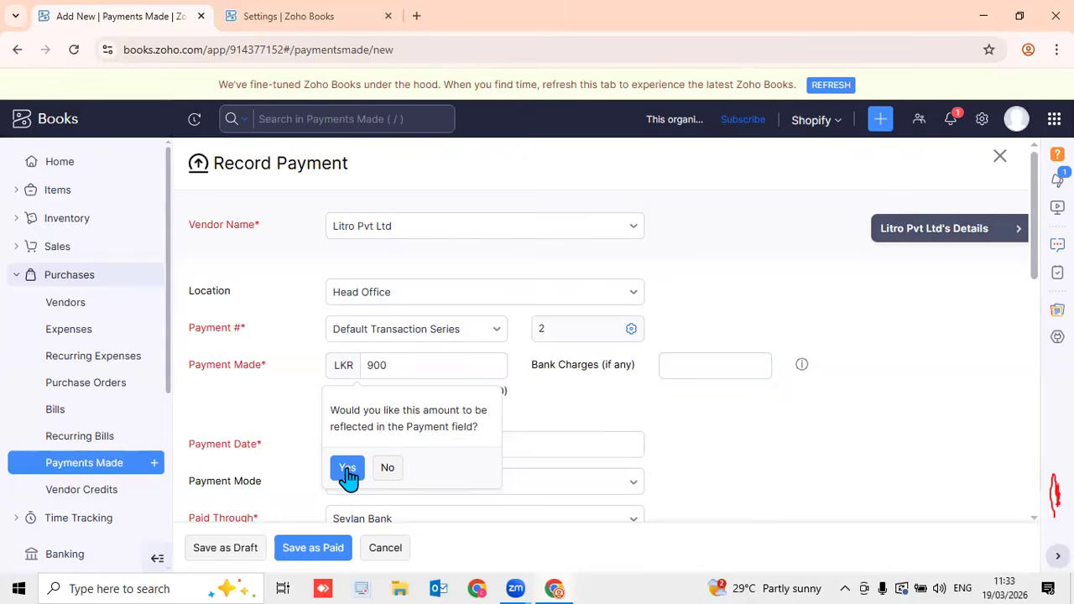
{"action": "left_click", "coordinate": [443, 444]}
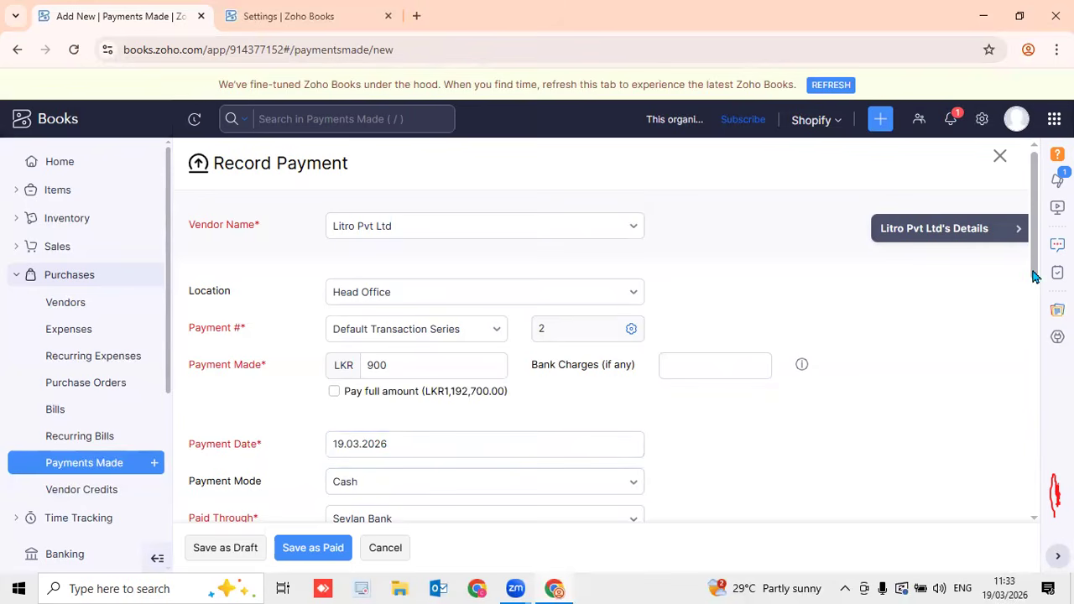
{"action": "scroll", "coordinate": [1036, 277], "scroll_direction": "down", "scroll_amount": 2}
Set the payment mode to Check, keeping Seylan Bank as Paid Through
{"action": "left_click", "coordinate": [461, 330]}
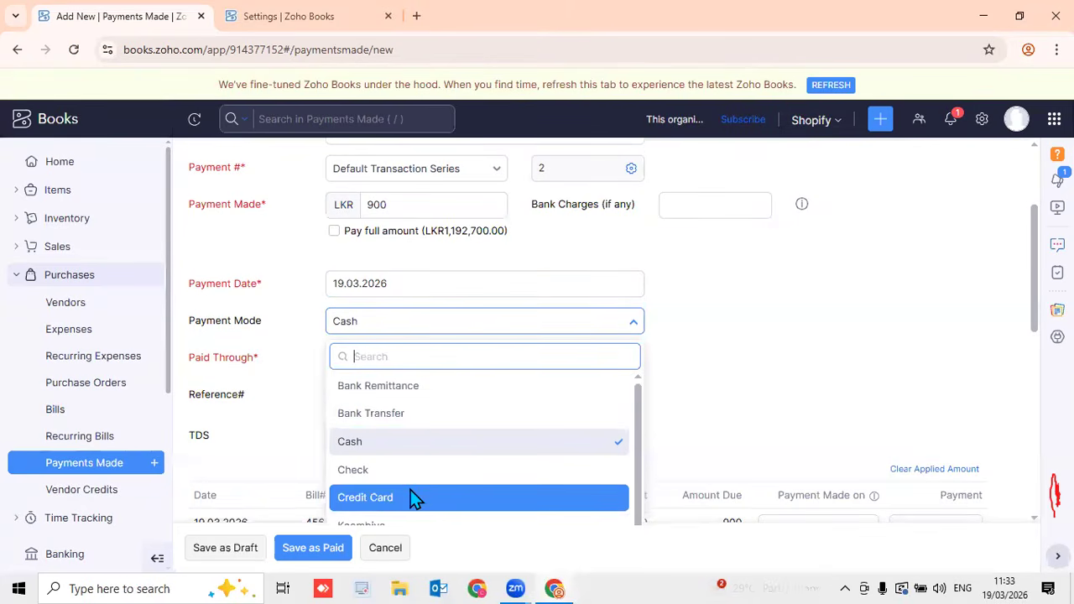
{"action": "scroll", "coordinate": [415, 498], "scroll_direction": "down", "scroll_amount": 1}
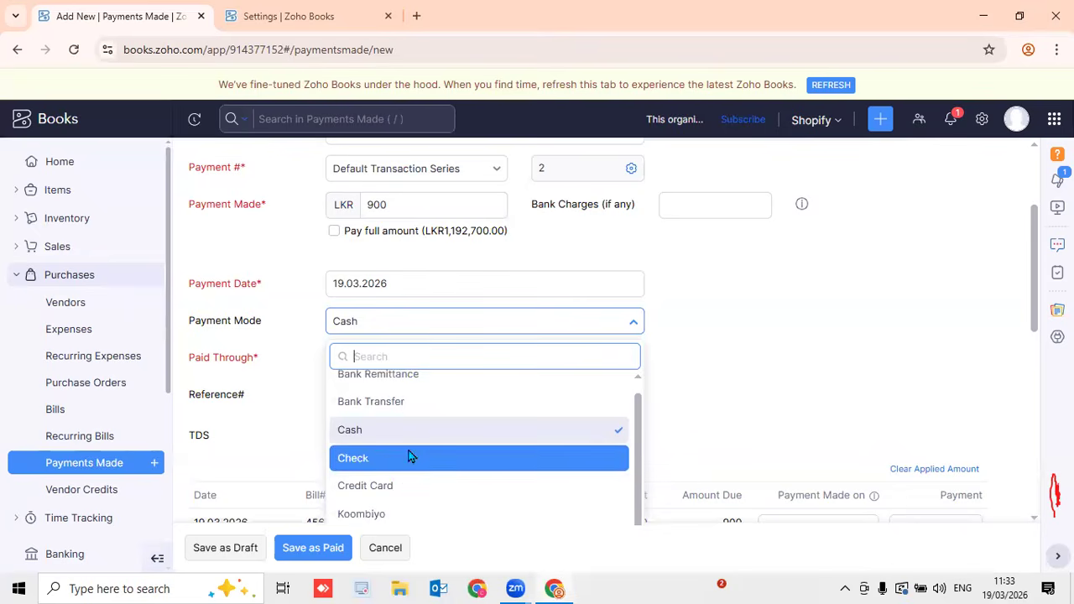
{"action": "left_click", "coordinate": [410, 466]}
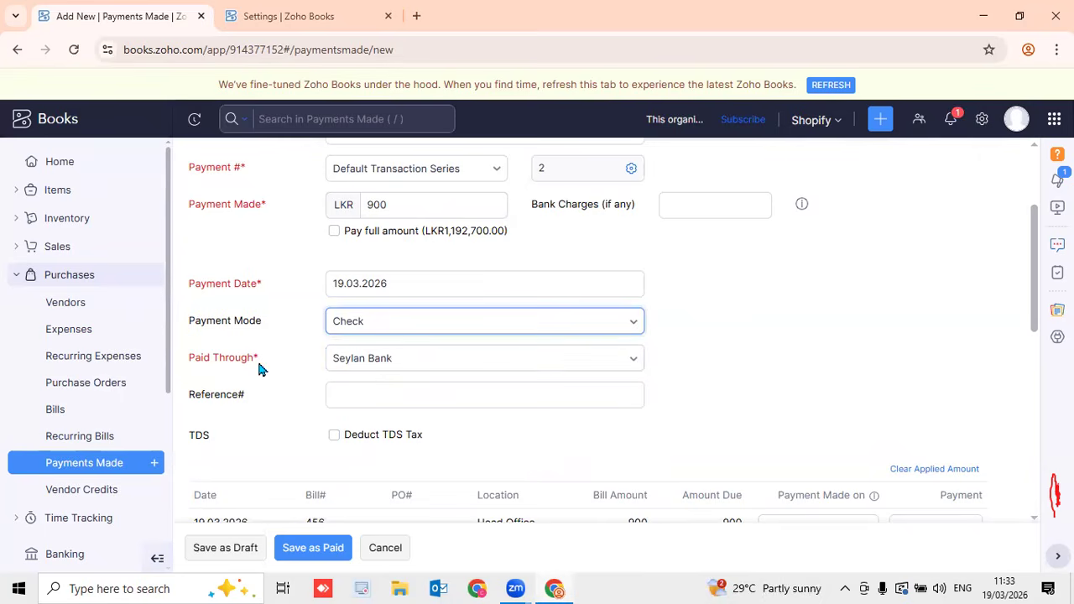
{"action": "left_click", "coordinate": [437, 375]}
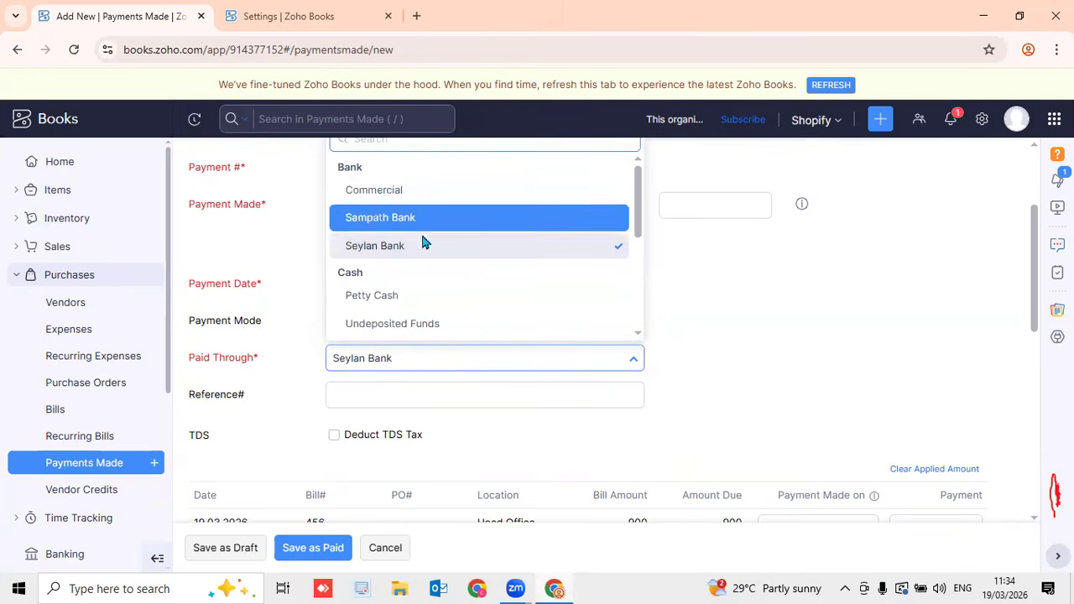
{"action": "left_click", "coordinate": [717, 250]}
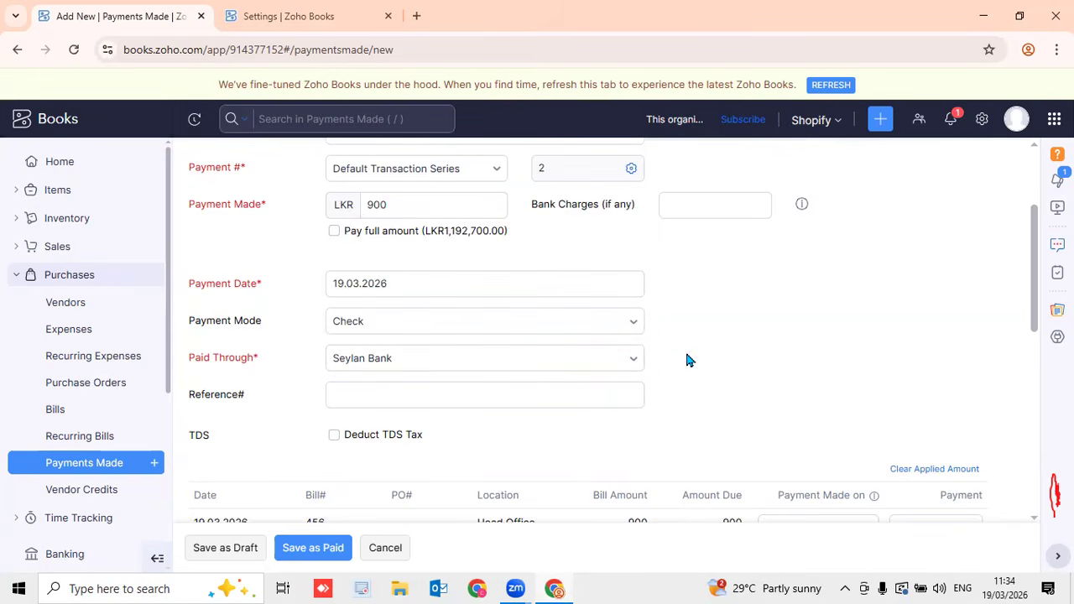
Enter reference 456123 and save the payment as paid
{"action": "left_click", "coordinate": [418, 391]}
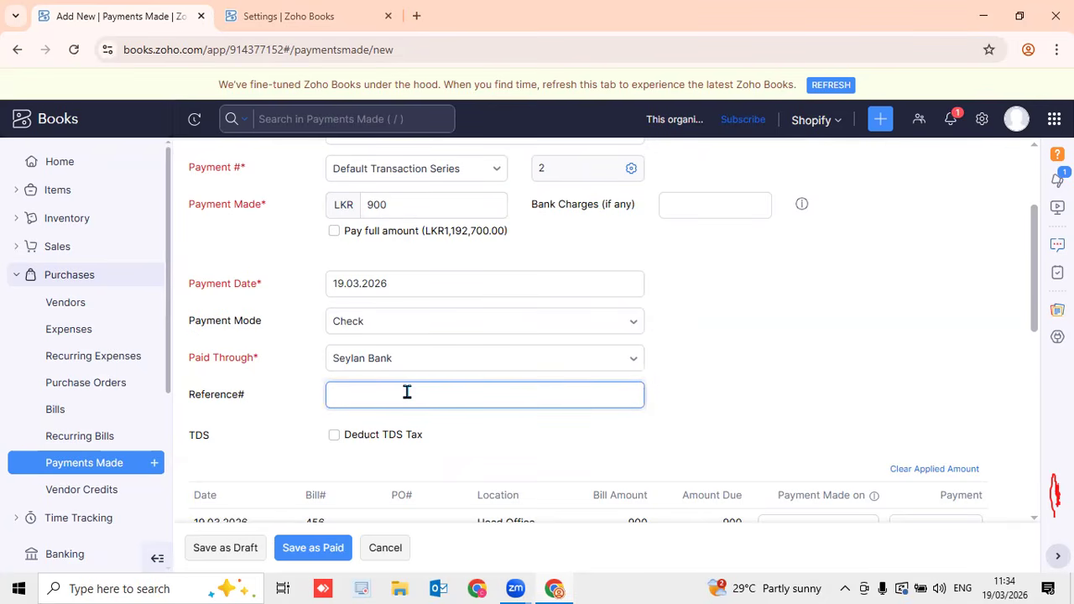
{"action": "type", "text": "456123"}
{"action": "scroll", "coordinate": [1039, 344], "scroll_direction": "down", "scroll_amount": 1}
{"action": "scroll", "coordinate": [1039, 344], "scroll_direction": "down", "scroll_amount": 2}
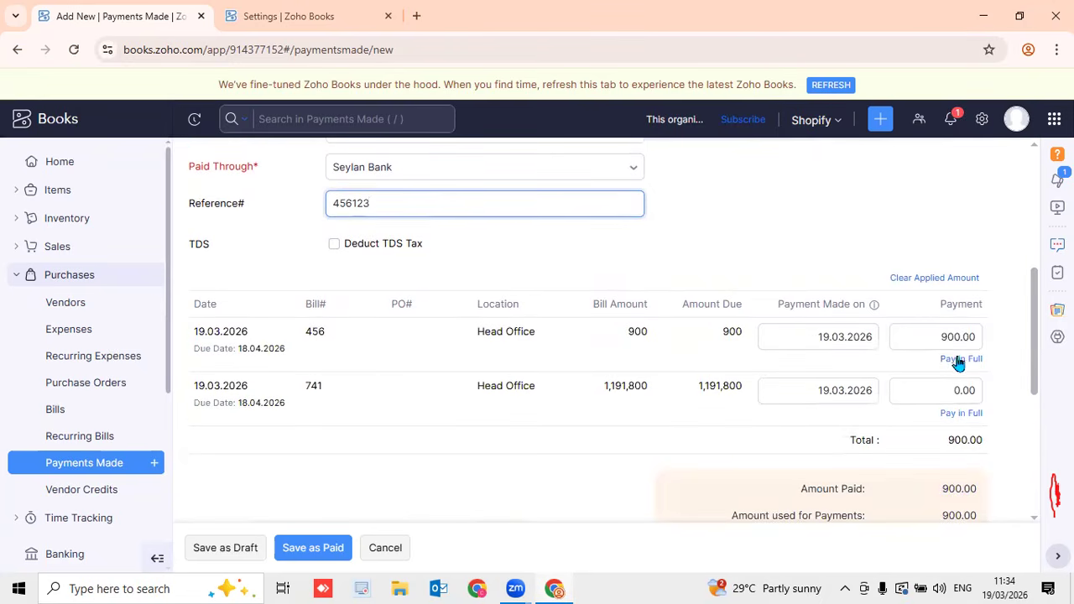
{"action": "scroll", "coordinate": [944, 363], "scroll_direction": "down", "scroll_amount": 5}
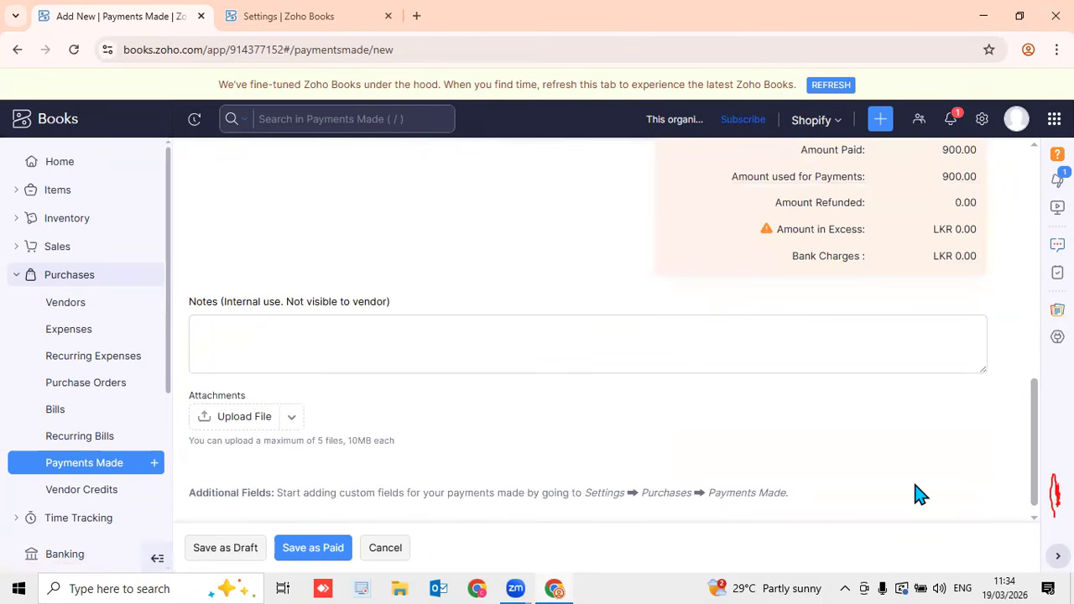
{"action": "key", "text": "alt+s"}
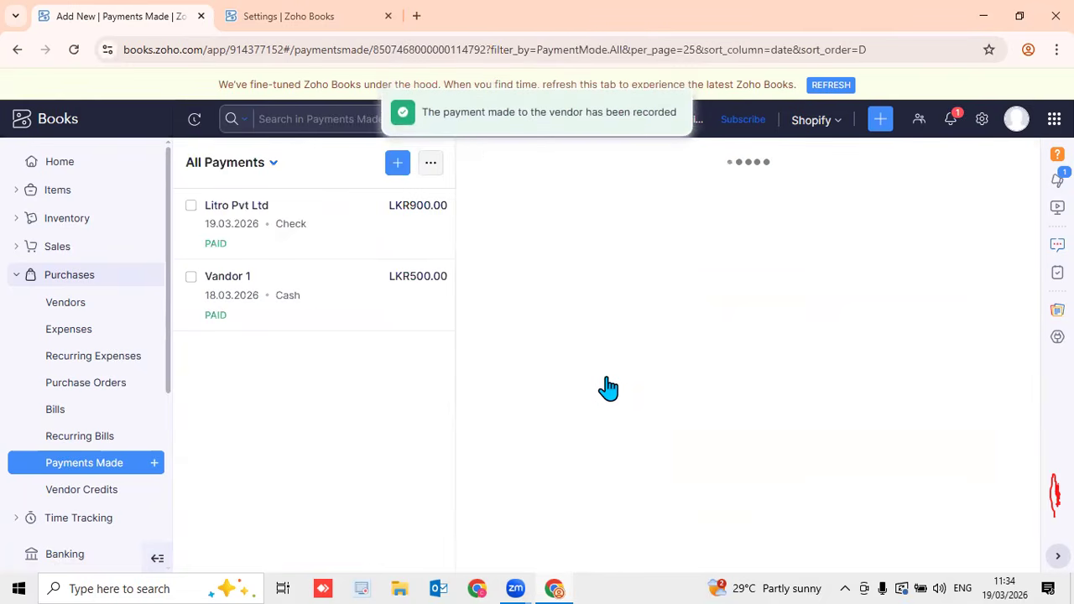
Close the payment details pane to see the full All Payments list
{"action": "left_click", "coordinate": [1018, 165]}
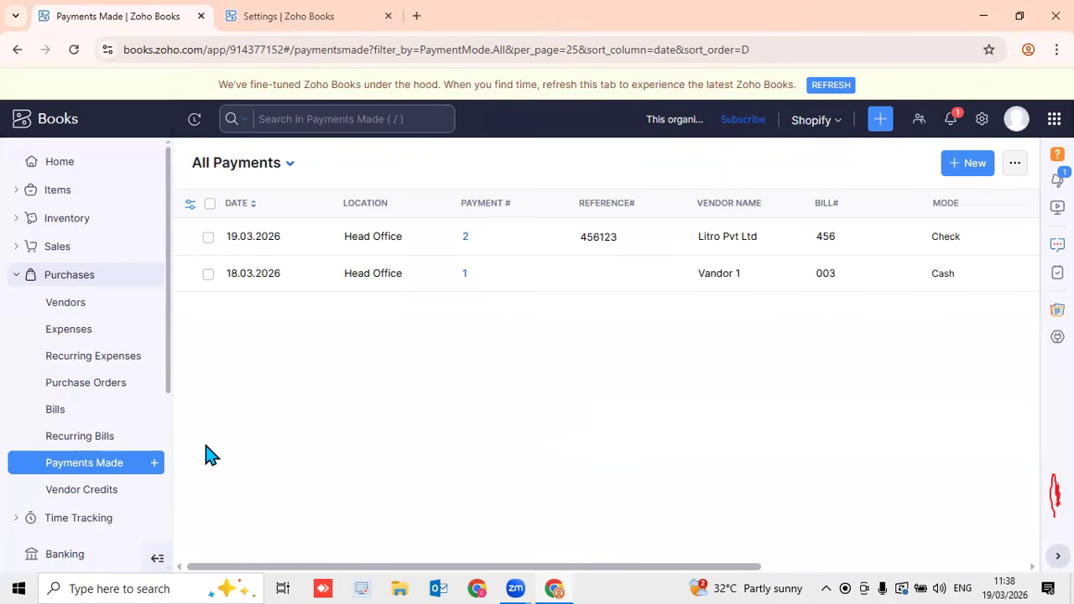
Open All Bills, check that bill 456 shows PAID, and open bill 741
{"action": "left_click", "coordinate": [70, 414]}
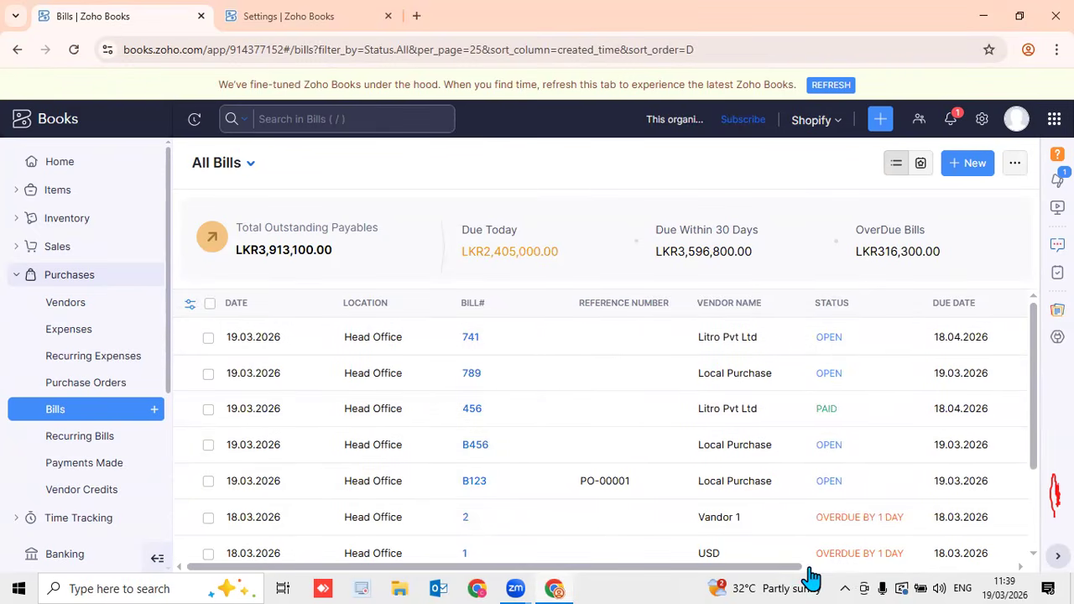
{"action": "scroll", "coordinate": [808, 571], "scroll_direction": "right", "scroll_amount": 4}
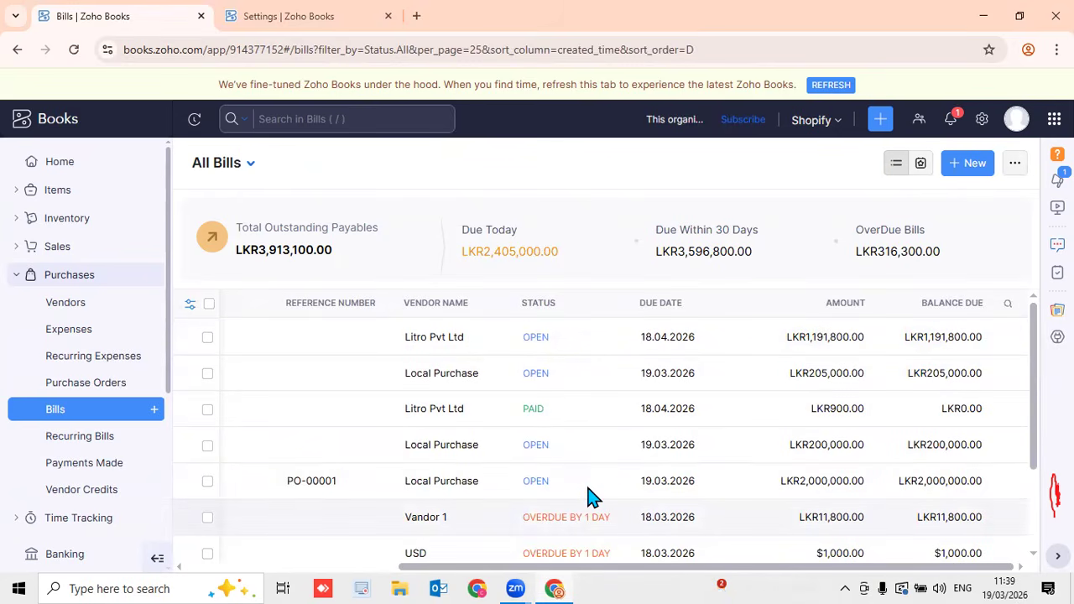
{"action": "scroll", "coordinate": [1038, 454], "scroll_direction": "down", "scroll_amount": 1}
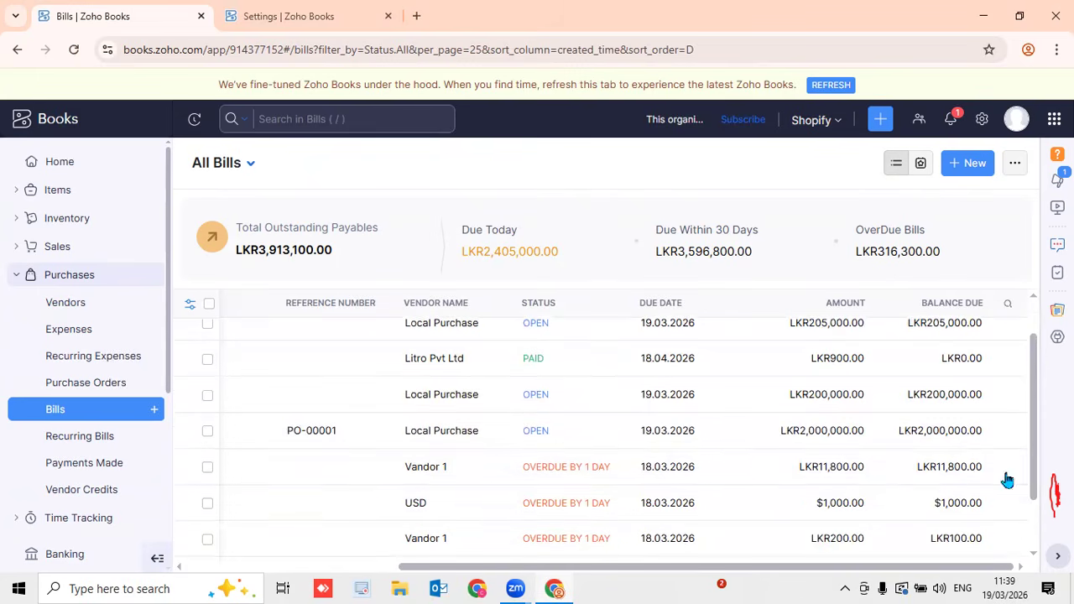
{"action": "scroll", "coordinate": [631, 494], "scroll_direction": "down", "scroll_amount": 1}
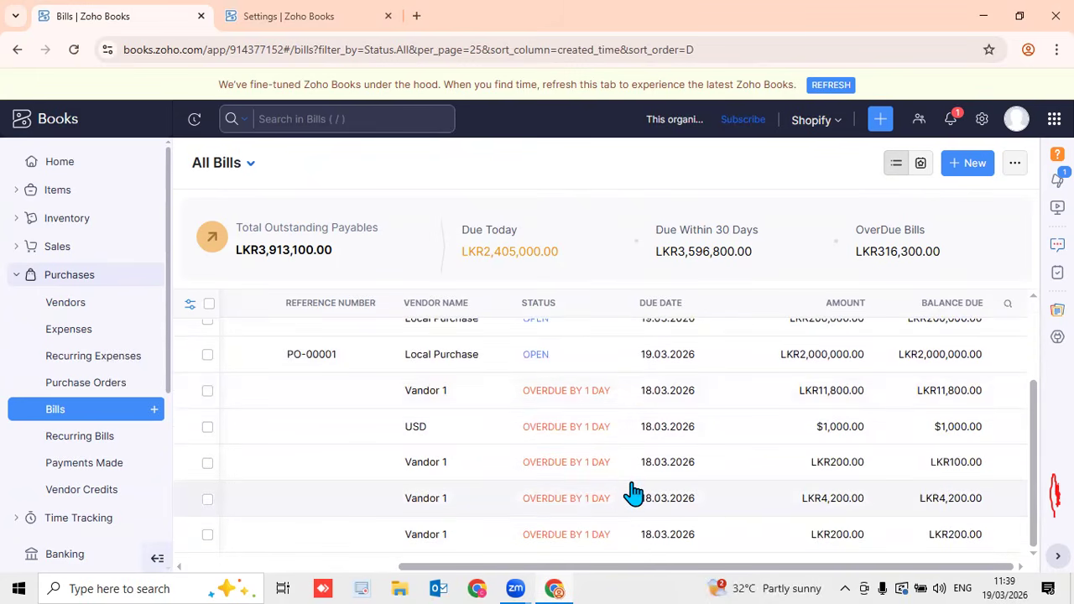
{"action": "scroll", "coordinate": [631, 494], "scroll_direction": "up", "scroll_amount": 3}
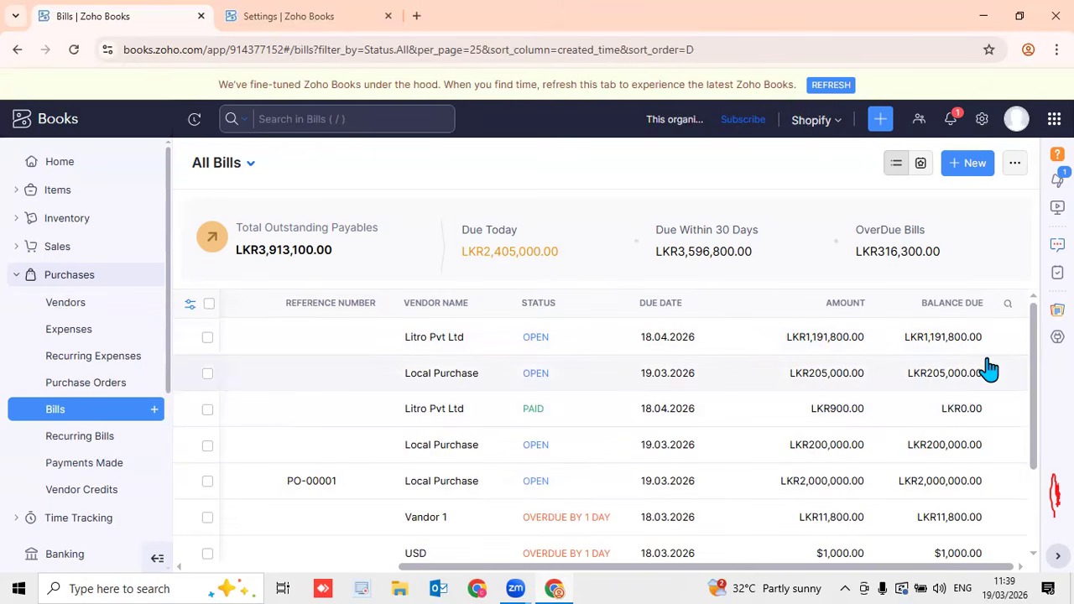
{"action": "left_click_drag", "start_coordinate": [907, 567], "coordinate": [578, 571]}
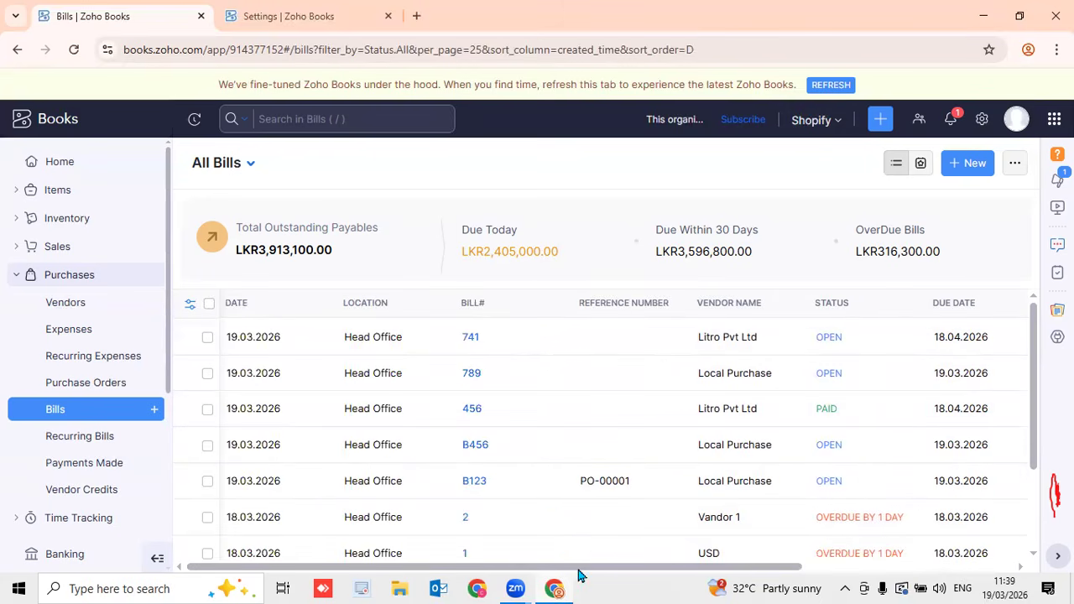
{"action": "left_click", "coordinate": [420, 348]}
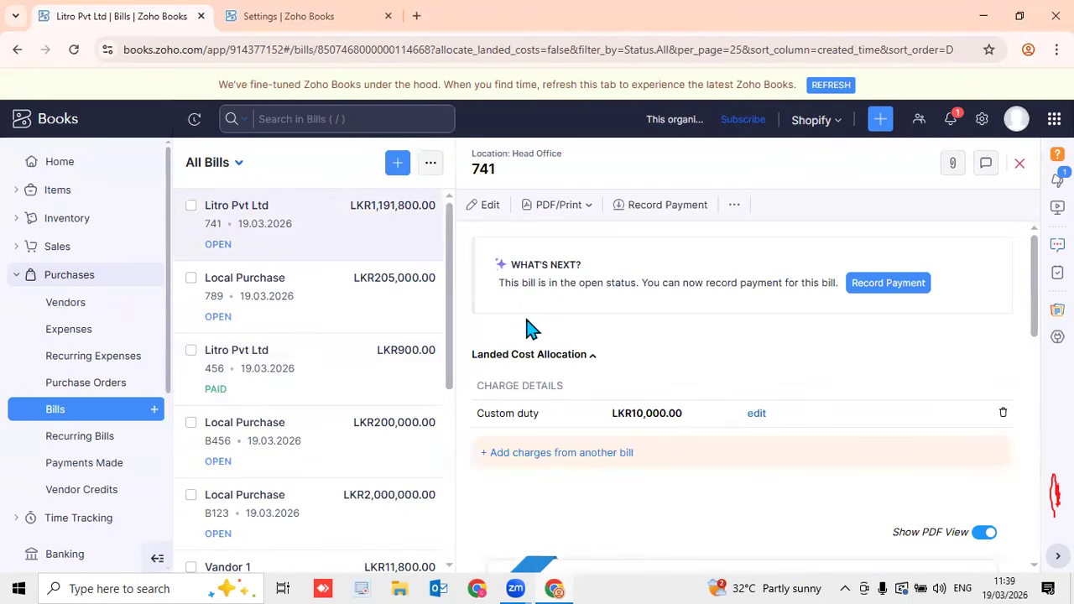
Start a payment for bill 741 of LKR 1191800 in Cash via Seylan Bank
{"action": "left_click", "coordinate": [877, 285]}
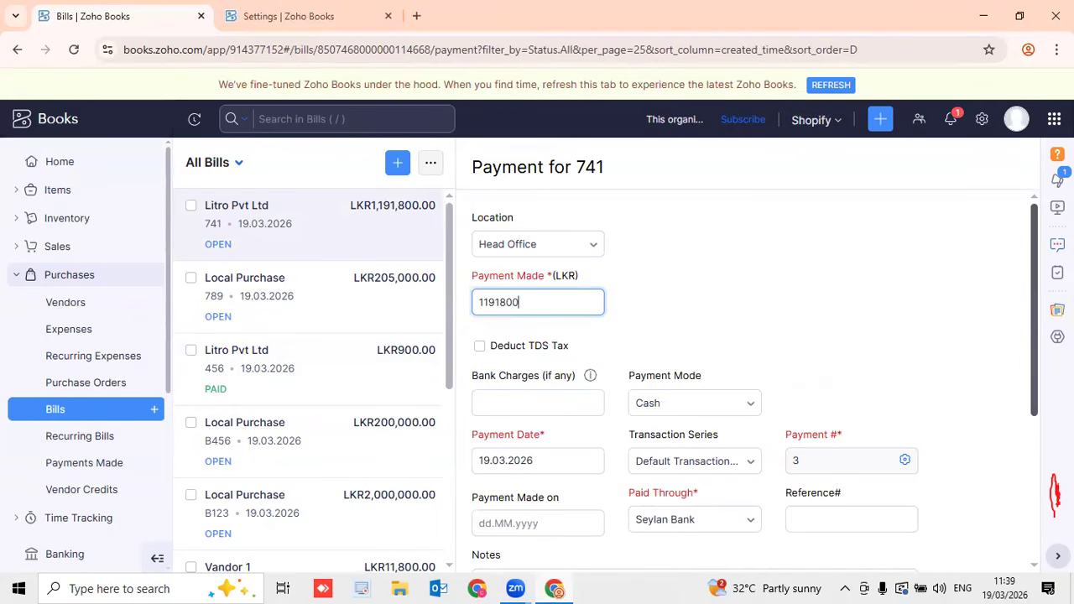
{"action": "scroll", "coordinate": [818, 377], "scroll_direction": "down", "scroll_amount": 1}
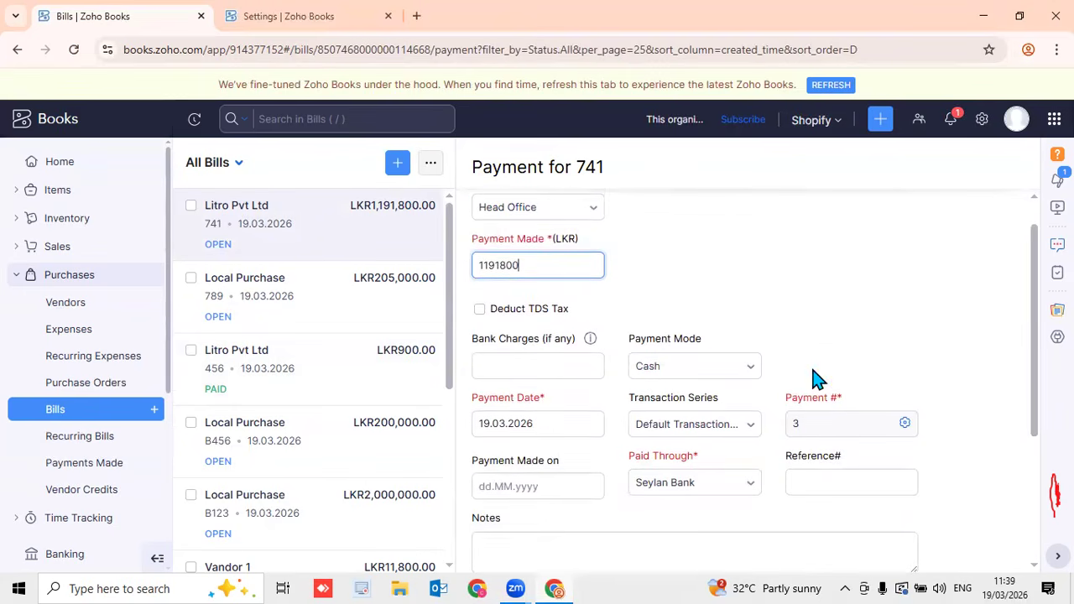
{"action": "left_click", "coordinate": [746, 381]}
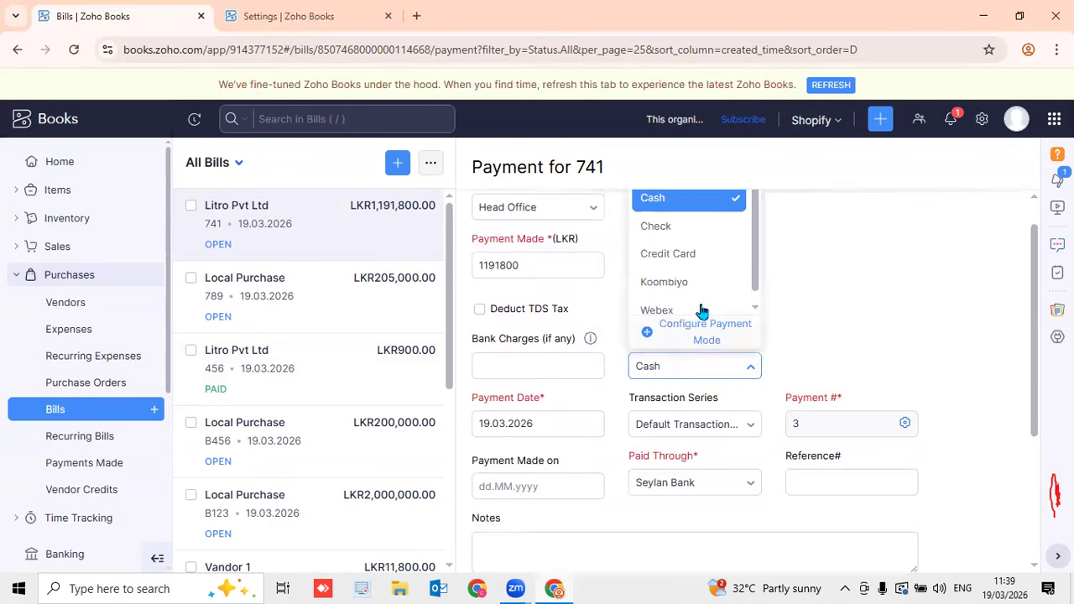
{"action": "left_click", "coordinate": [667, 191]}
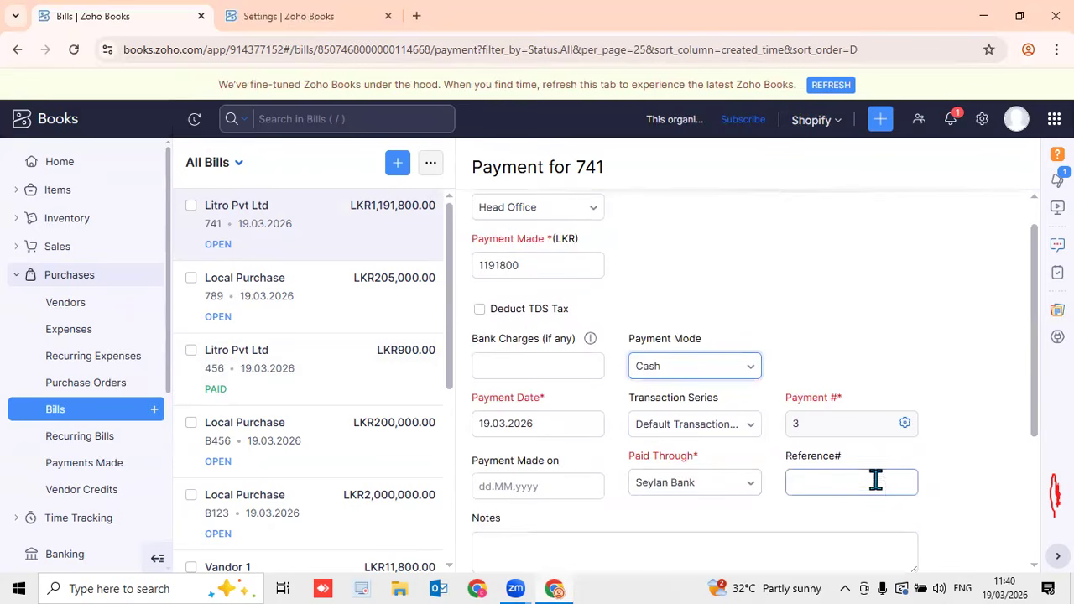
{"action": "scroll", "coordinate": [1038, 401], "scroll_direction": "down", "scroll_amount": 2}
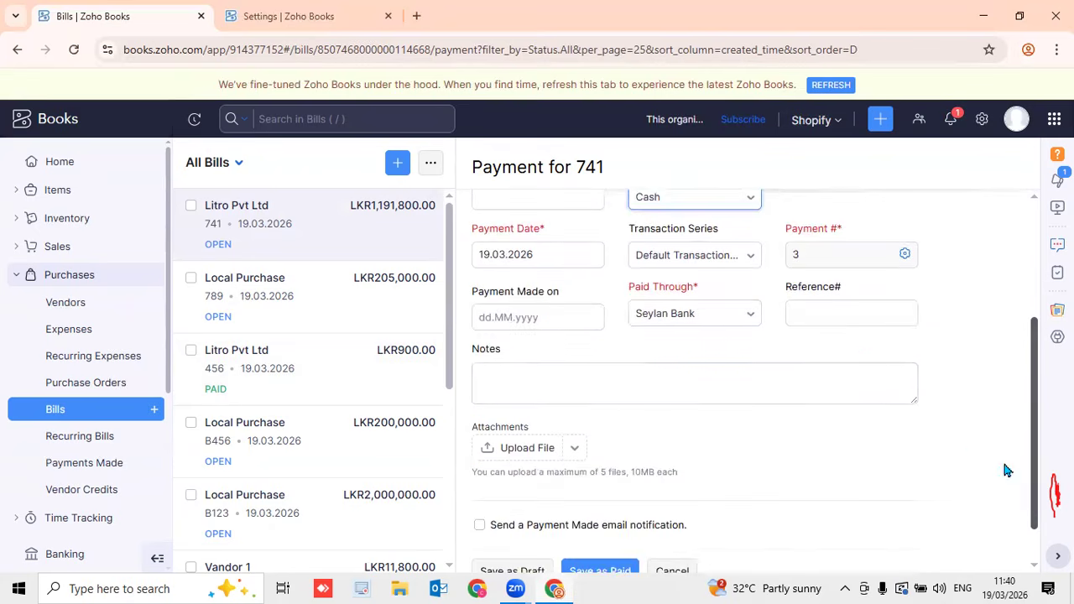
{"action": "scroll", "coordinate": [868, 401], "scroll_direction": "down", "scroll_amount": 1}
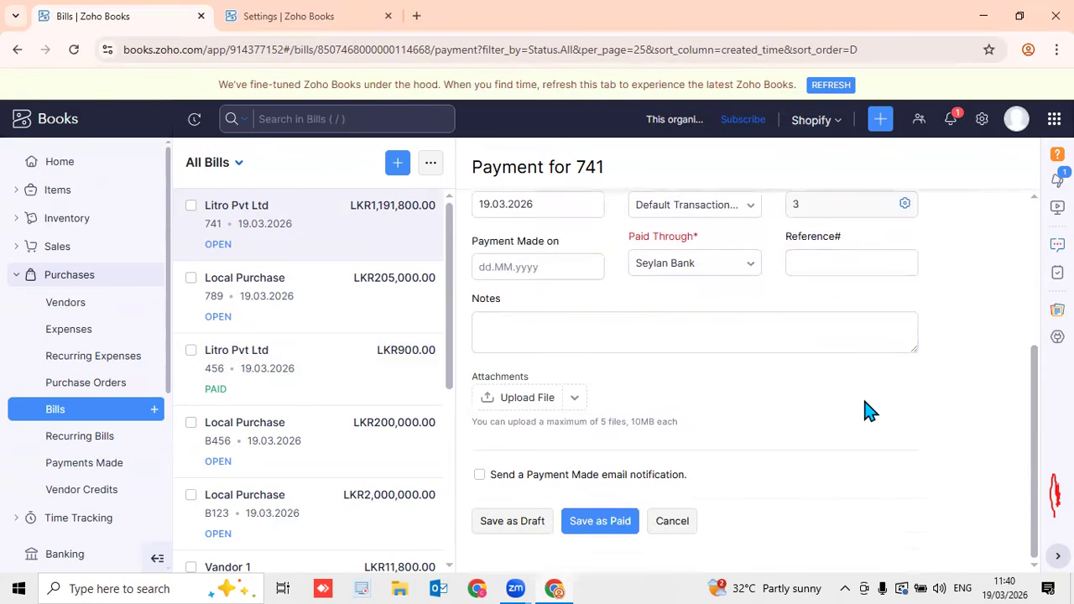
{"action": "scroll", "coordinate": [680, 487], "scroll_direction": "up", "scroll_amount": 3}
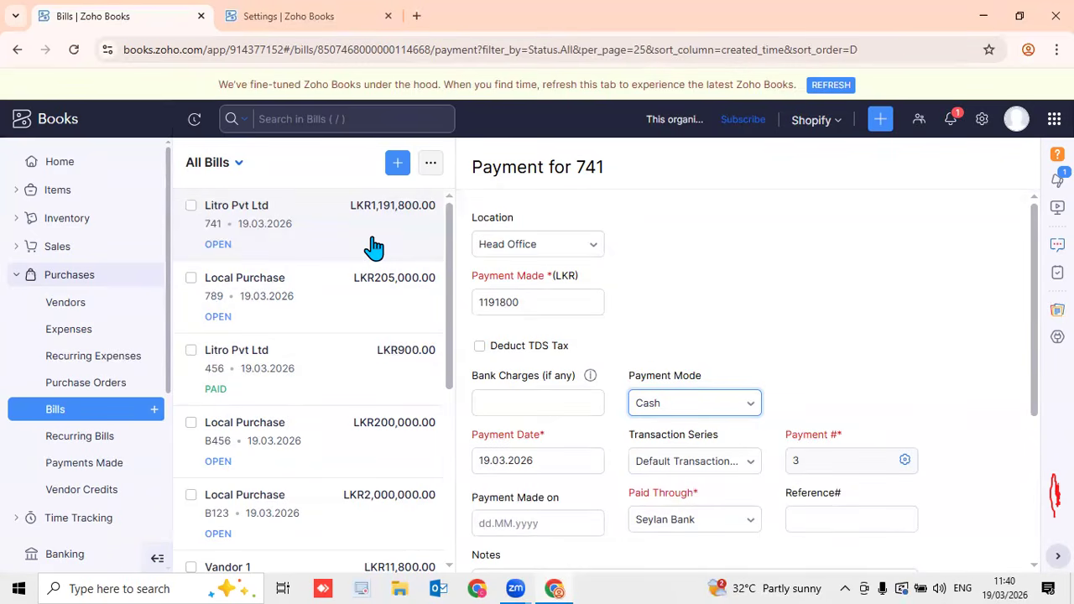
{"action": "scroll", "coordinate": [795, 310], "scroll_direction": "down", "scroll_amount": 3}
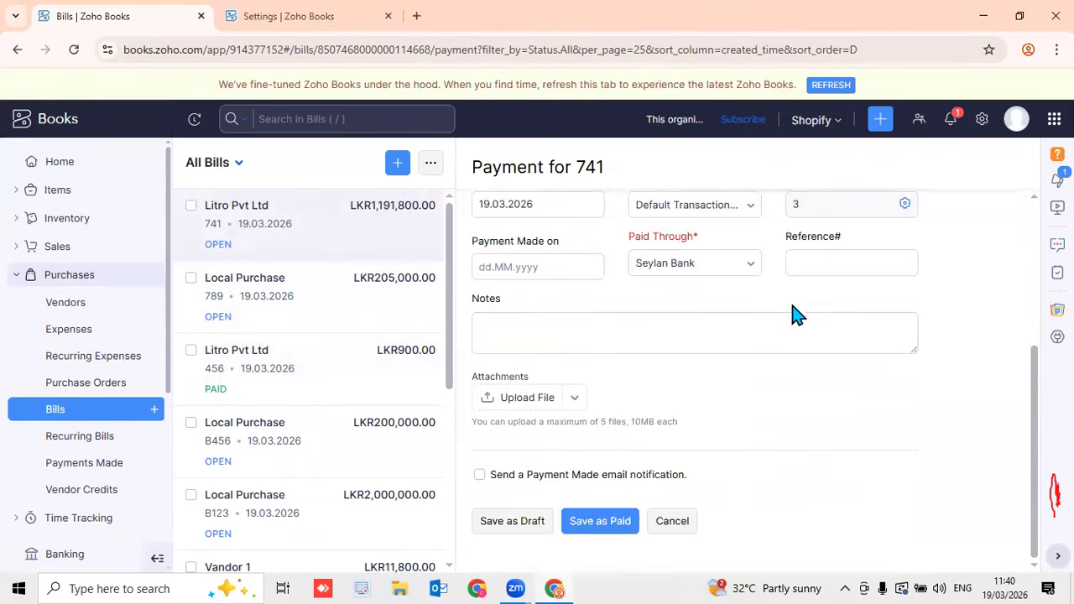
Save bill 741's payment as paid and confirm its LKR0.00 balance due
{"action": "left_click", "coordinate": [606, 520]}
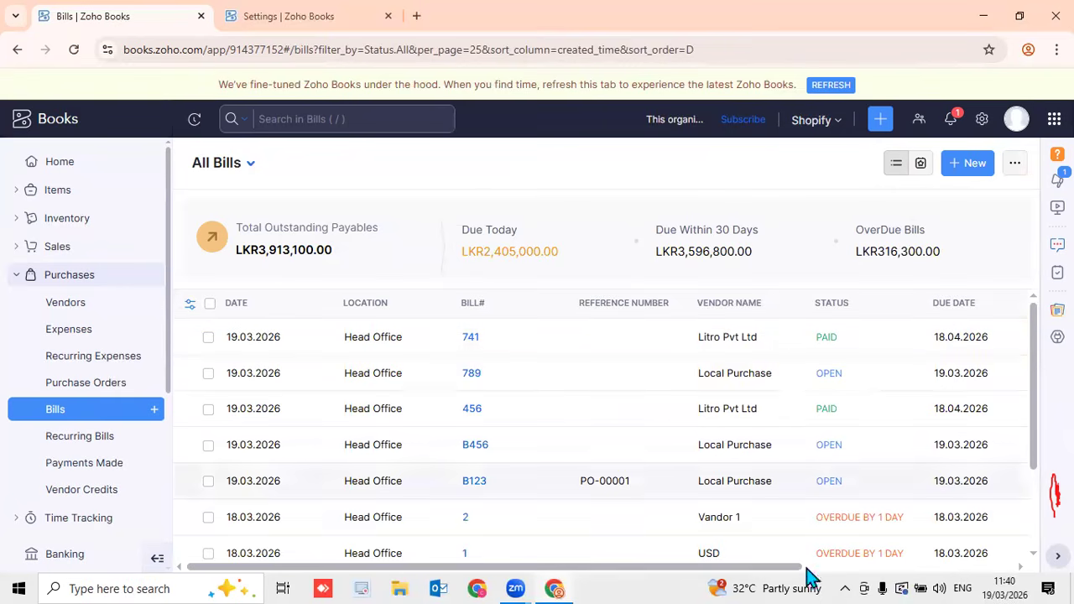
{"action": "left_click_drag", "start_coordinate": [785, 568], "coordinate": [999, 568]}
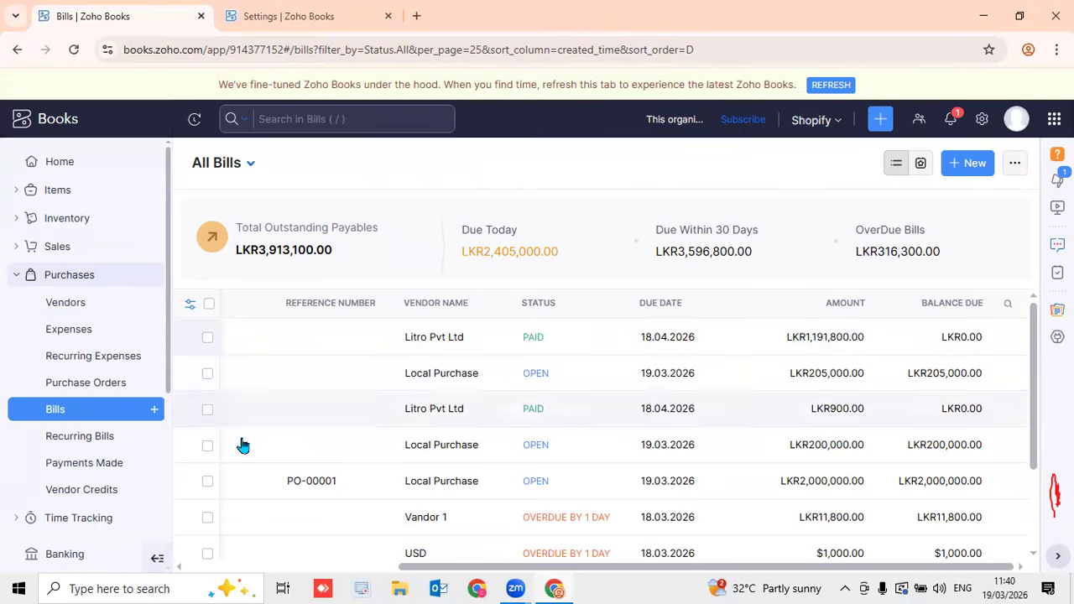
Begin a new Litro Pvt Ltd payment from Payments Made, then close it unsaved
{"action": "left_click", "coordinate": [103, 468]}
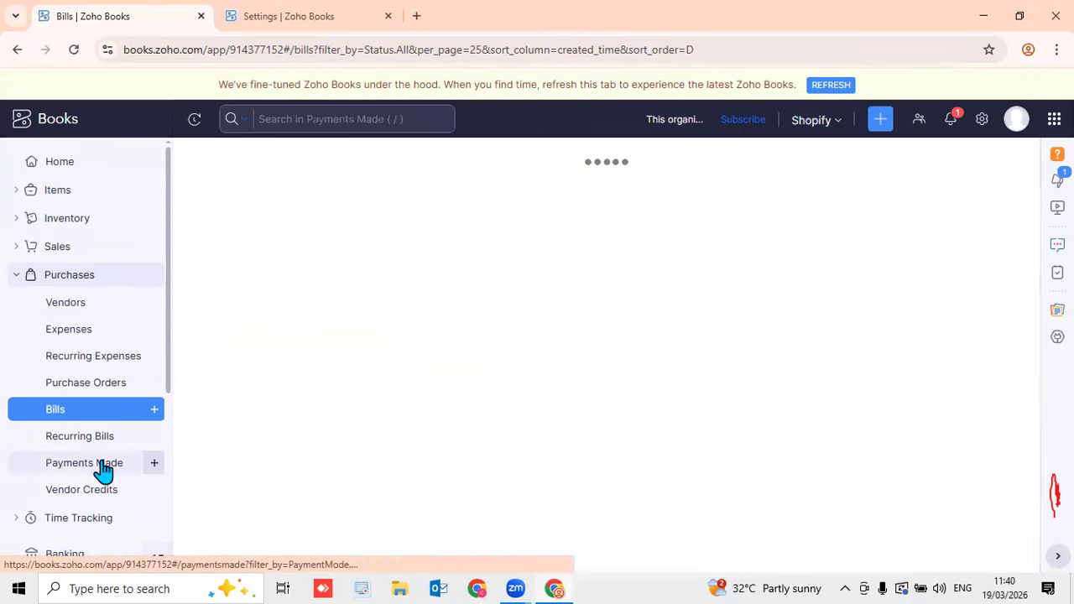
{"action": "left_click", "coordinate": [154, 466]}
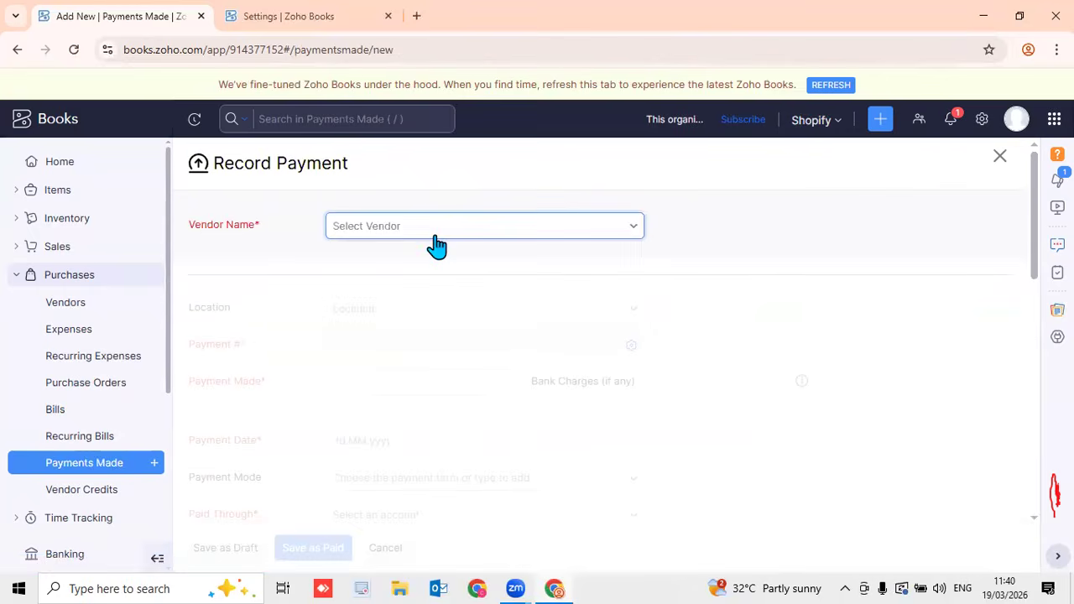
{"action": "left_click", "coordinate": [436, 244]}
{"action": "left_click", "coordinate": [434, 293]}
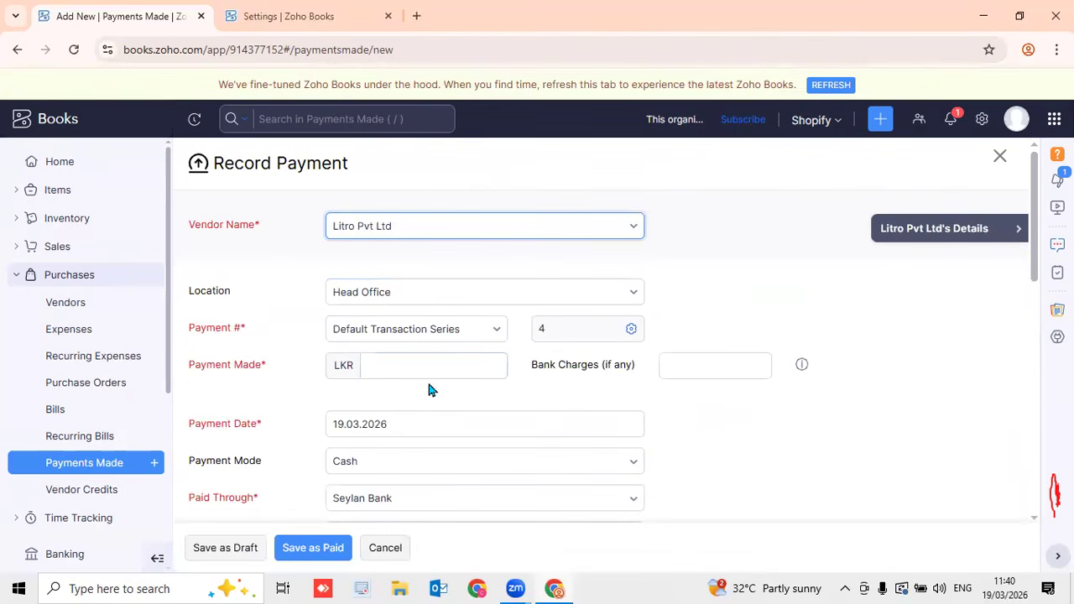
{"action": "scroll", "coordinate": [431, 395], "scroll_direction": "down", "scroll_amount": 8}
{"action": "scroll", "coordinate": [428, 414], "scroll_direction": "up", "scroll_amount": 10}
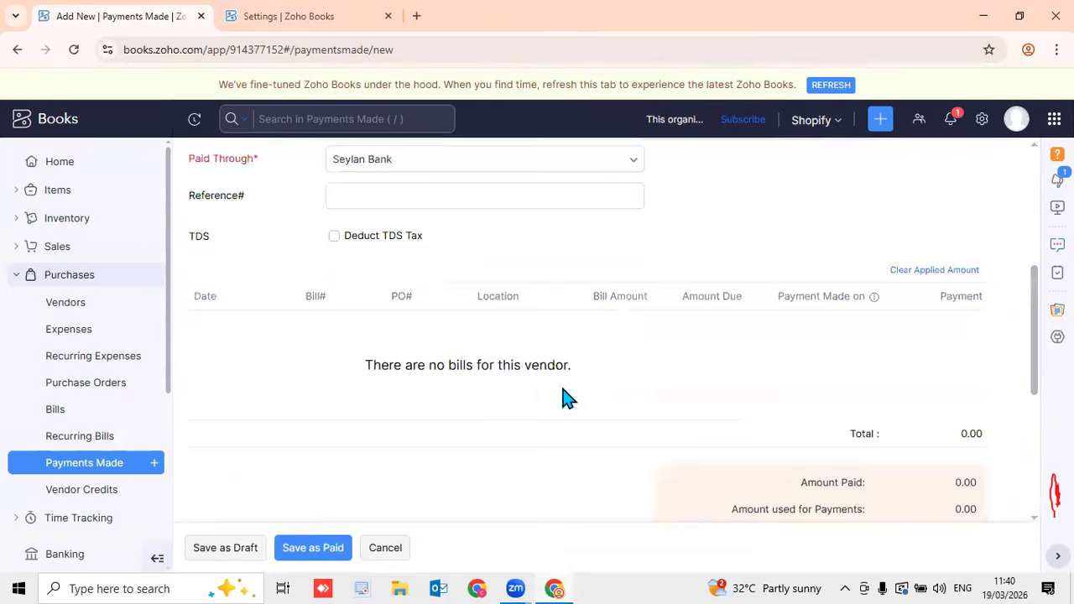
{"action": "left_click", "coordinate": [386, 547]}
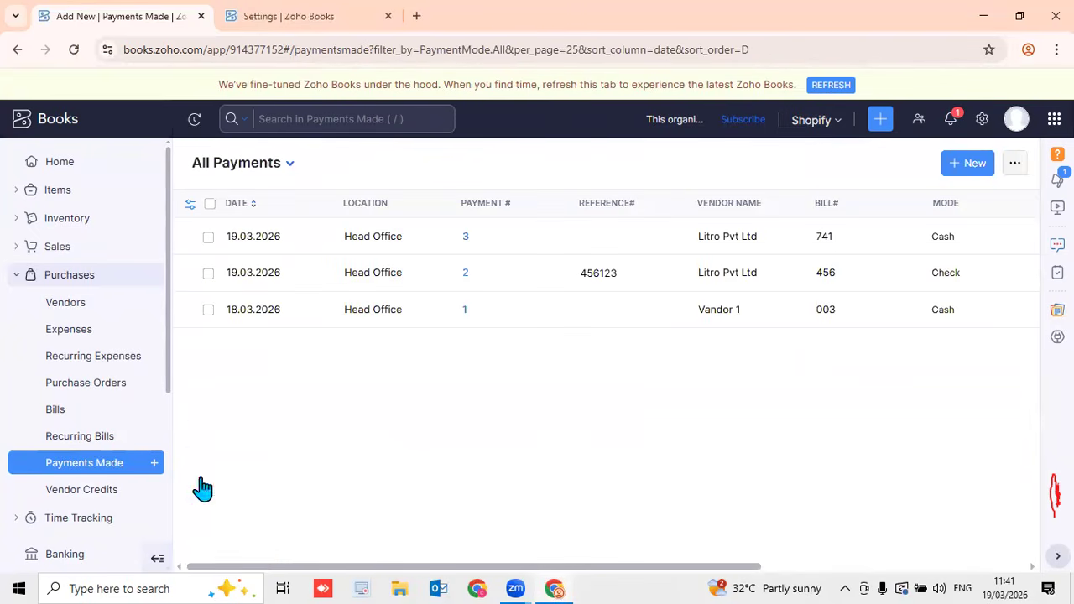
{"action": "left_click", "coordinate": [98, 417]}
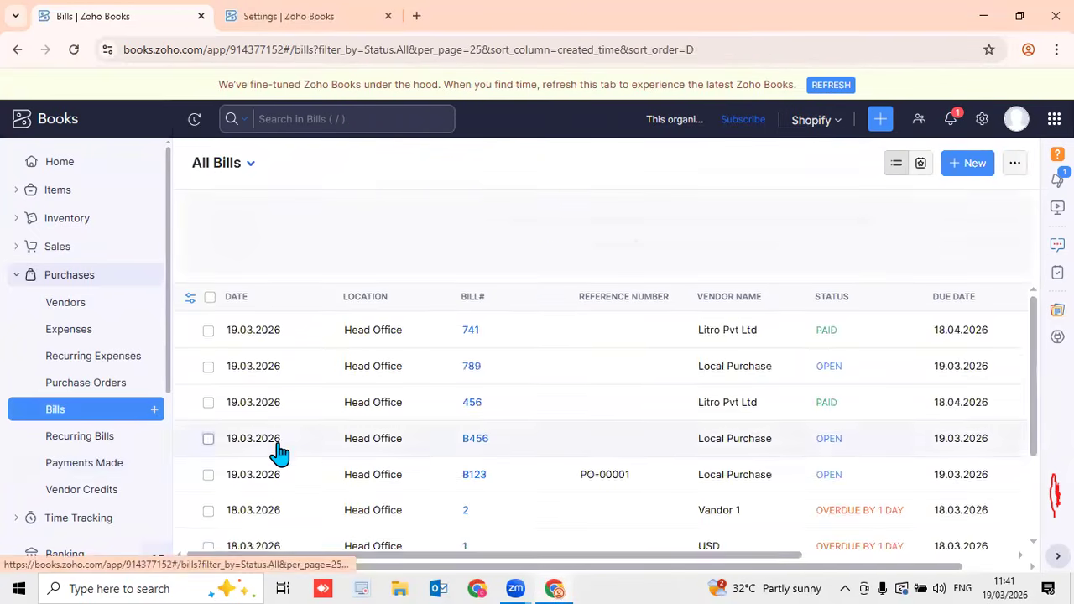
{"action": "left_click", "coordinate": [382, 453]}
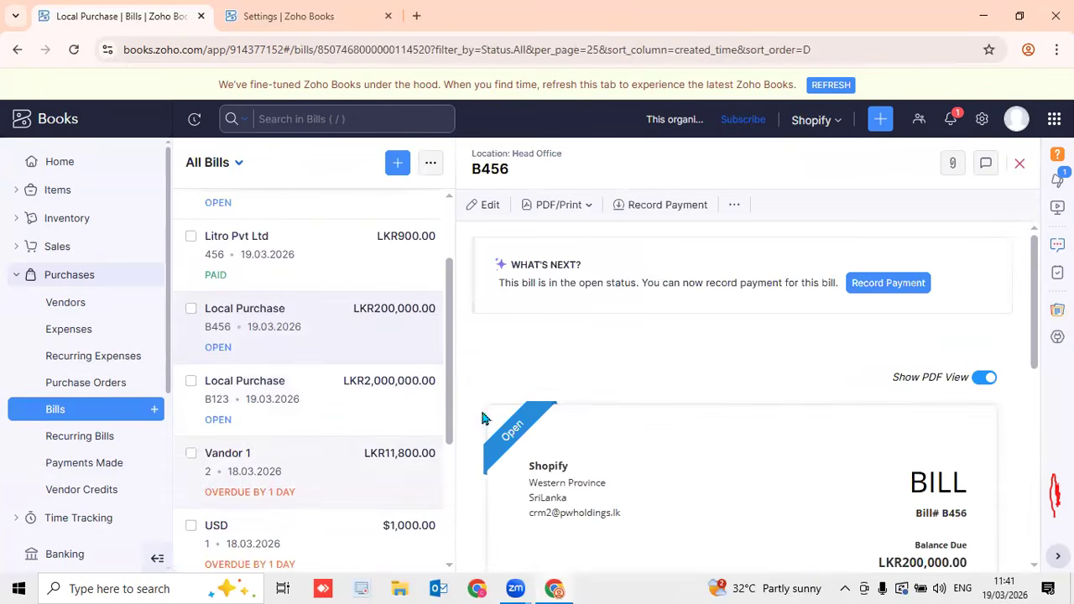
{"action": "left_click", "coordinate": [905, 283]}
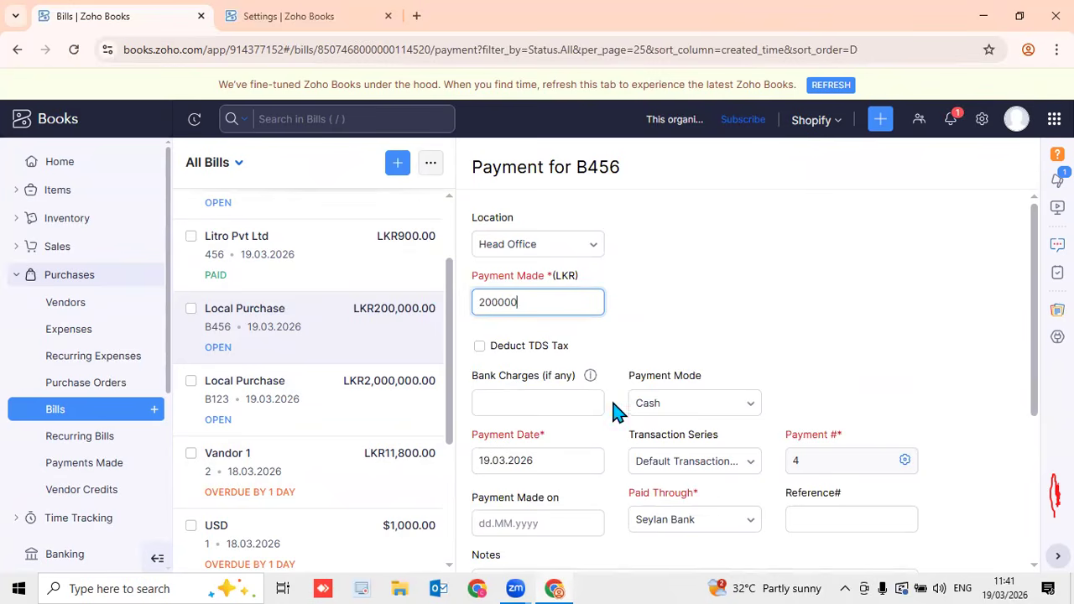
{"action": "scroll", "coordinate": [542, 355], "scroll_direction": "down", "scroll_amount": 3}
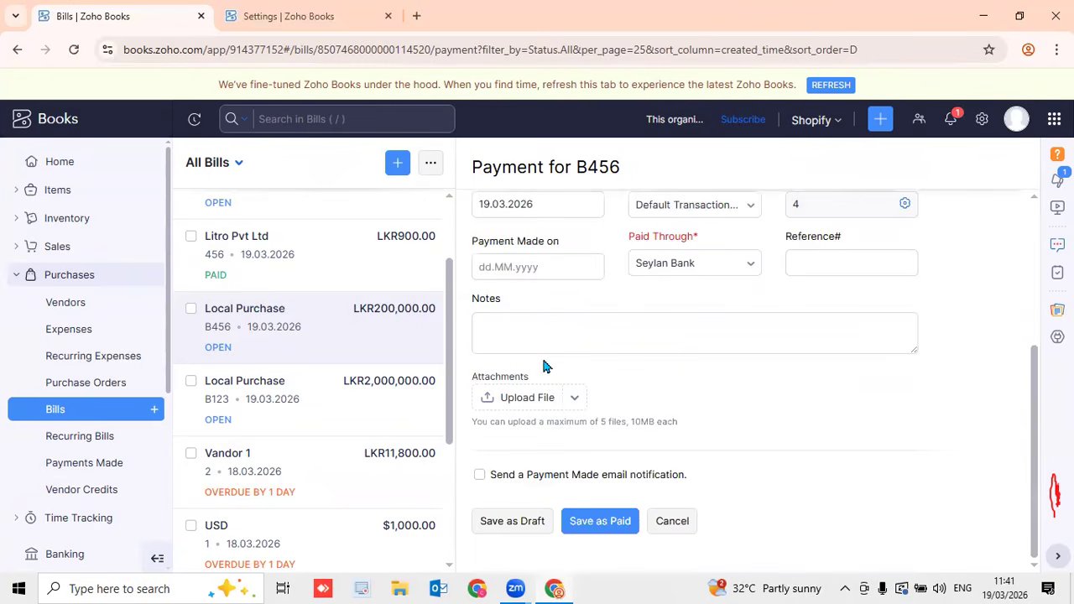
{"action": "left_click", "coordinate": [667, 520]}
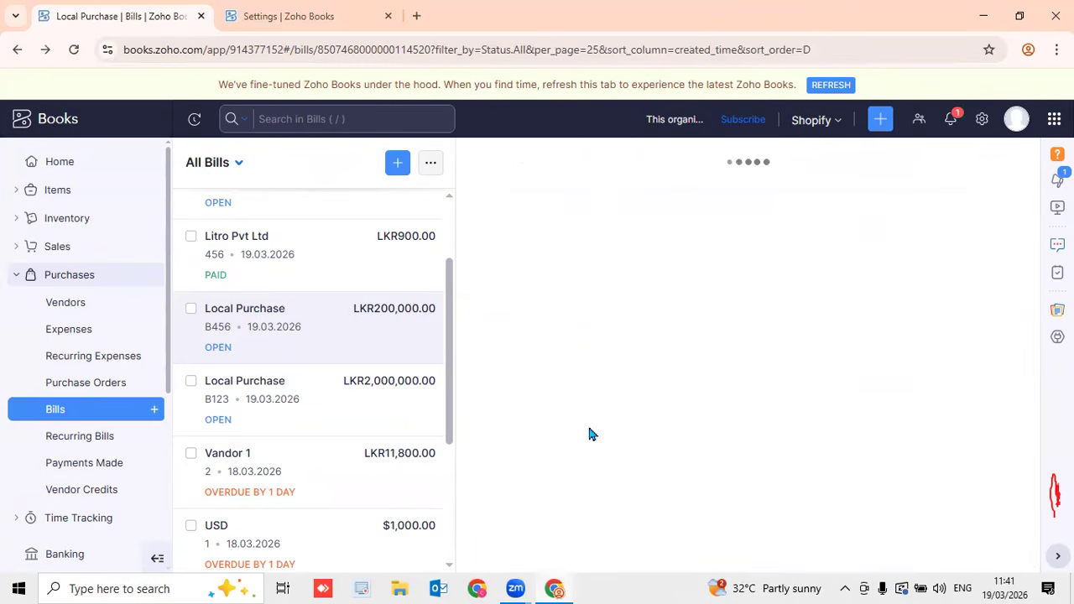
{"action": "left_click", "coordinate": [1019, 164]}
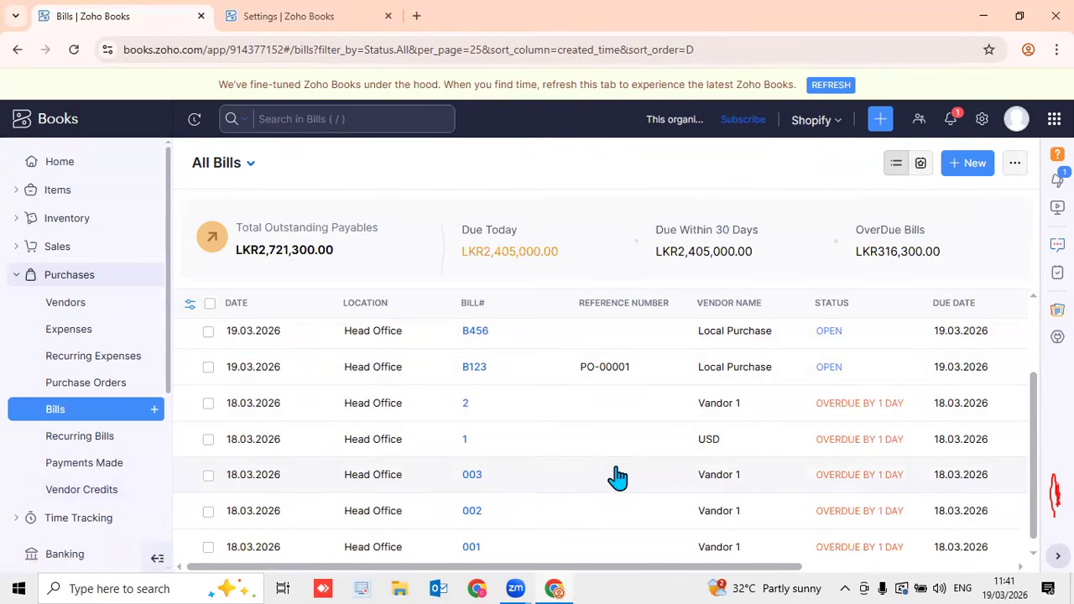
{"action": "scroll", "coordinate": [736, 496], "scroll_direction": "down", "scroll_amount": 1}
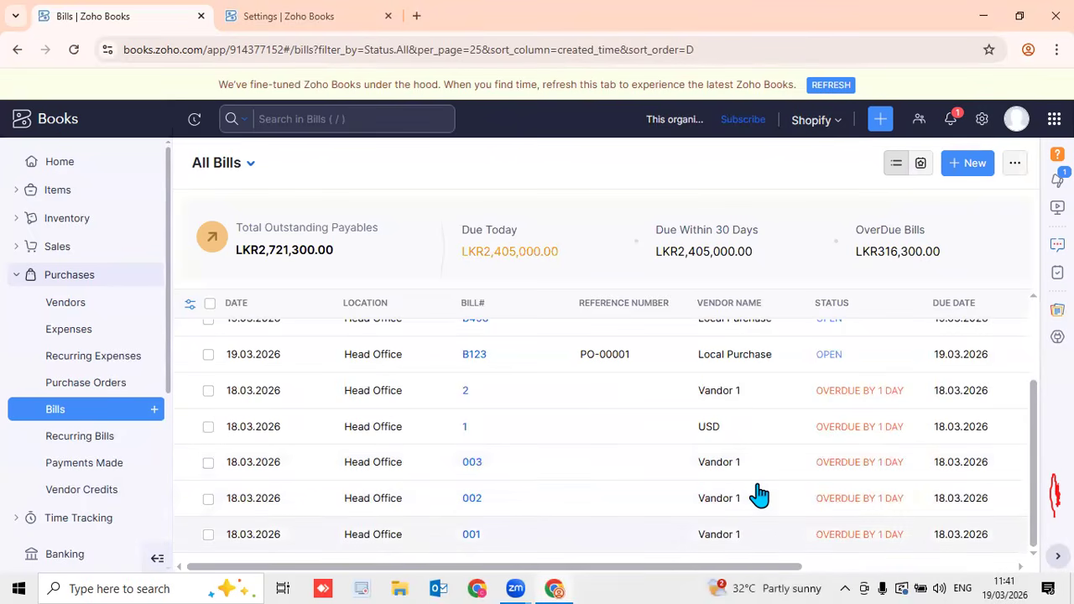
{"action": "left_click", "coordinate": [654, 462]}
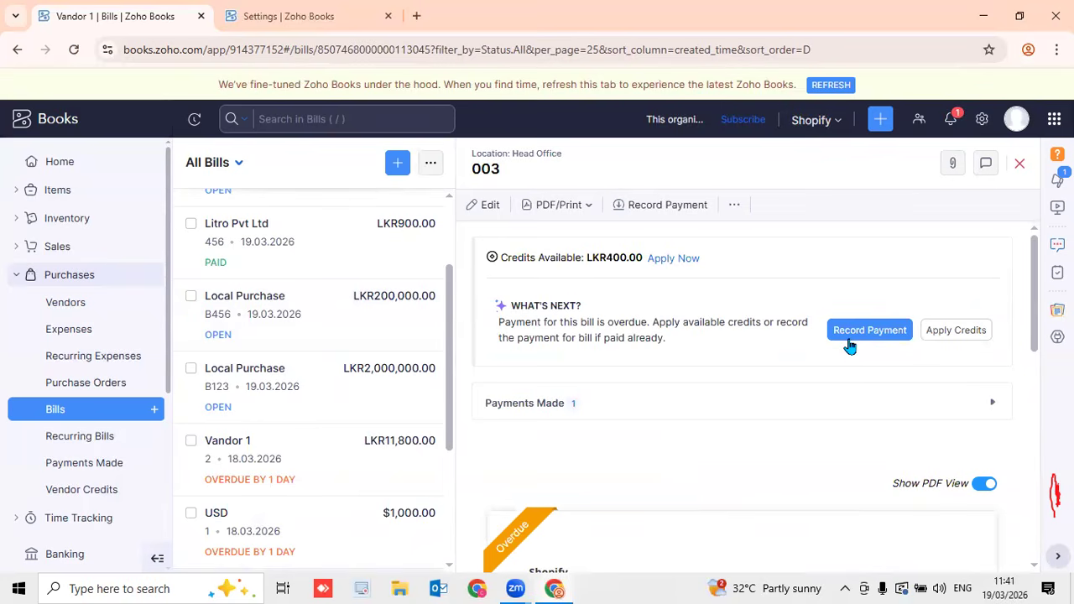
{"action": "left_click", "coordinate": [849, 336]}
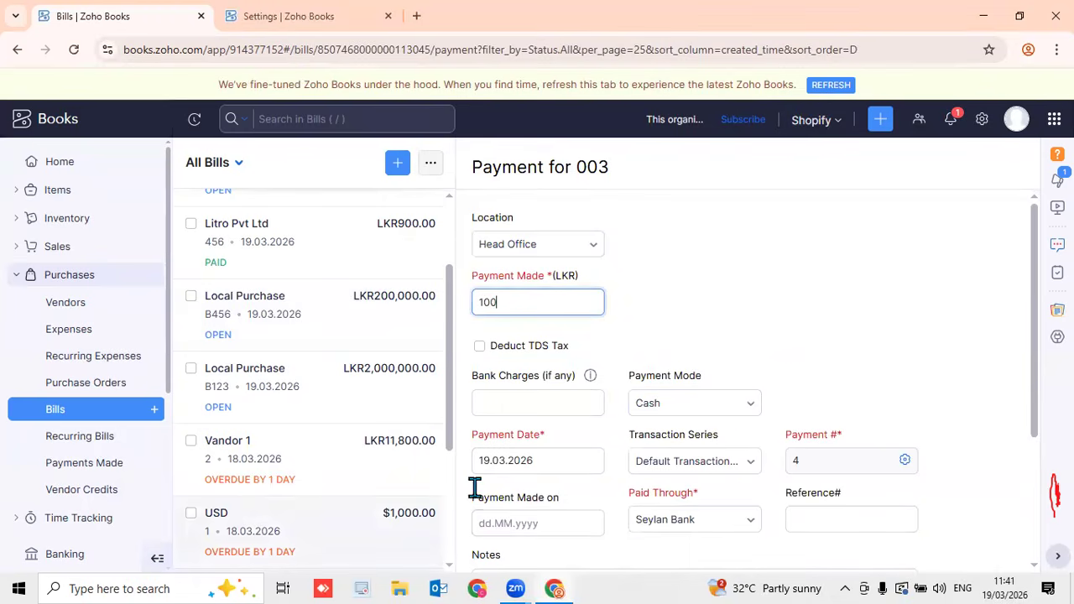
{"action": "left_click", "coordinate": [88, 472]}
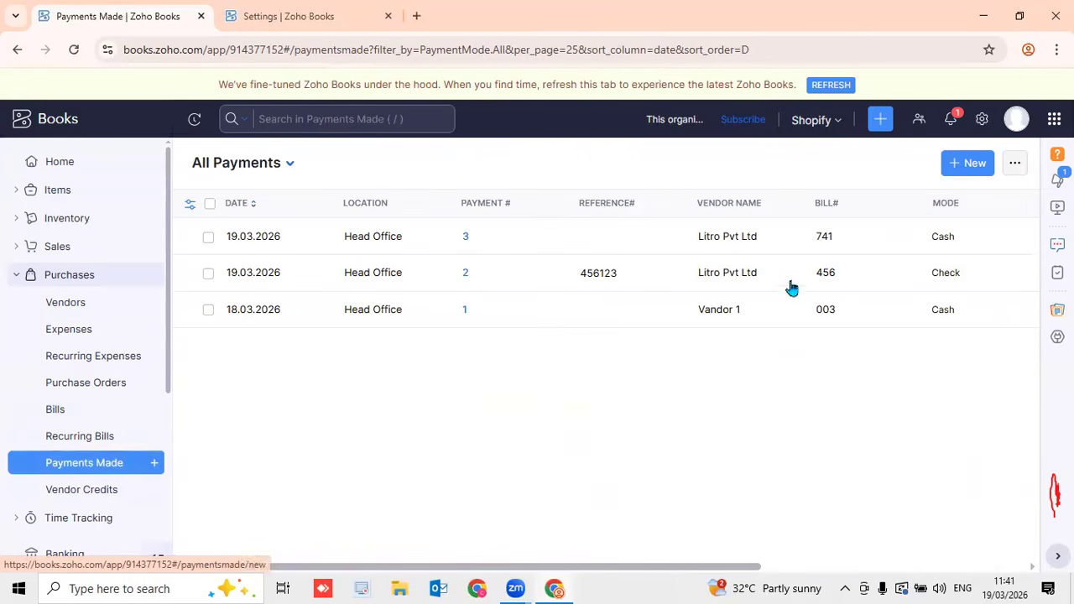
Start a Vendor 1 payment paying bills 001, 002 and 003 in full, then leave for Bills
{"action": "left_click", "coordinate": [965, 162]}
{"action": "left_click", "coordinate": [466, 238]}
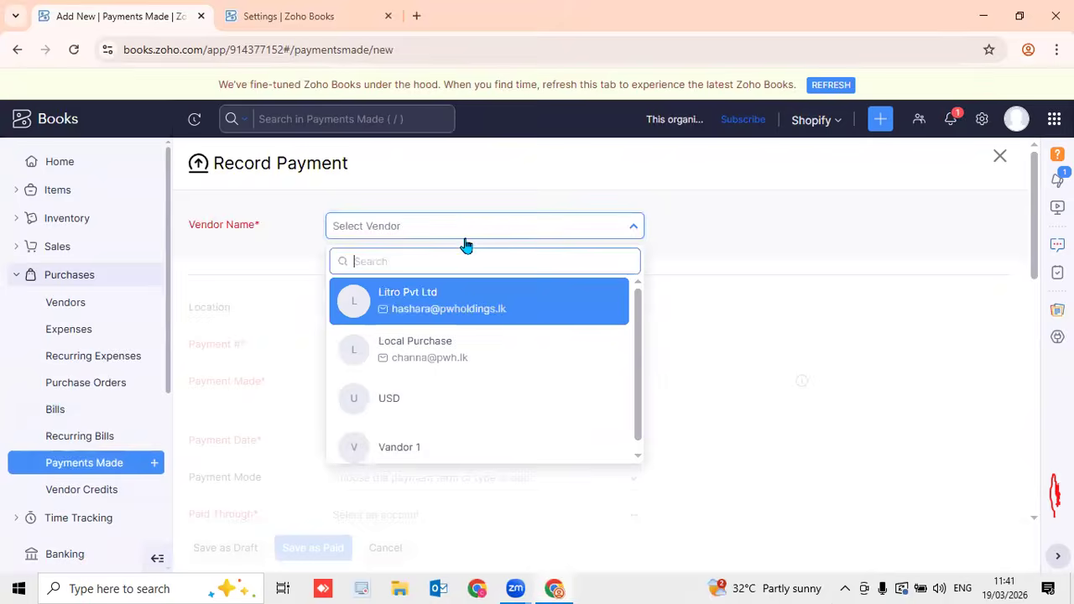
{"action": "left_click", "coordinate": [440, 446]}
{"action": "scroll", "coordinate": [716, 375], "scroll_direction": "down", "scroll_amount": 4}
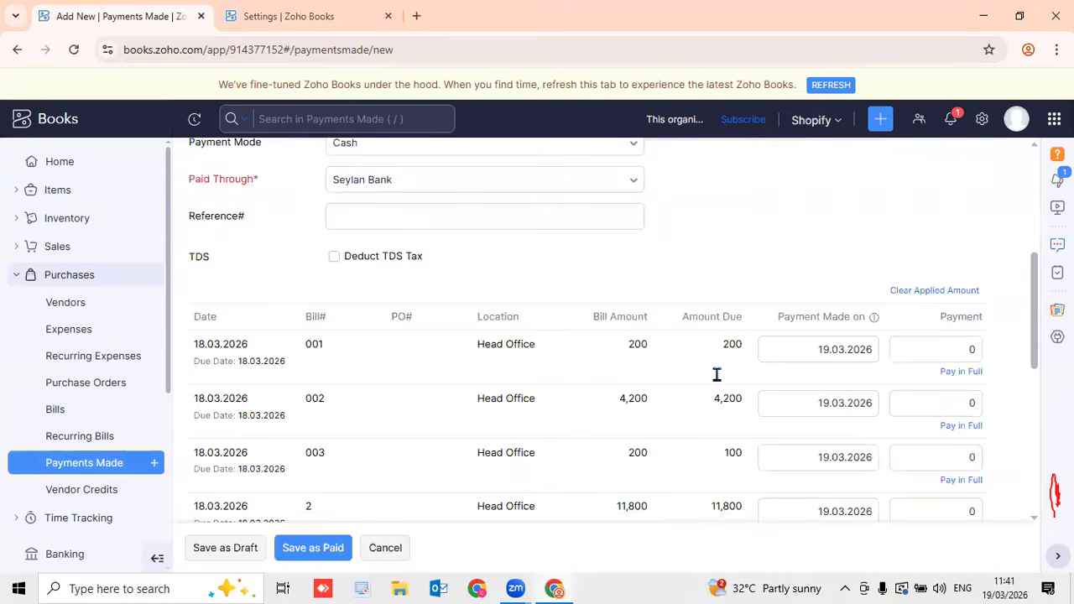
{"action": "left_click", "coordinate": [961, 371]}
{"action": "left_click", "coordinate": [961, 425]}
{"action": "left_click", "coordinate": [961, 480]}
{"action": "scroll", "coordinate": [961, 468], "scroll_direction": "down", "scroll_amount": 4}
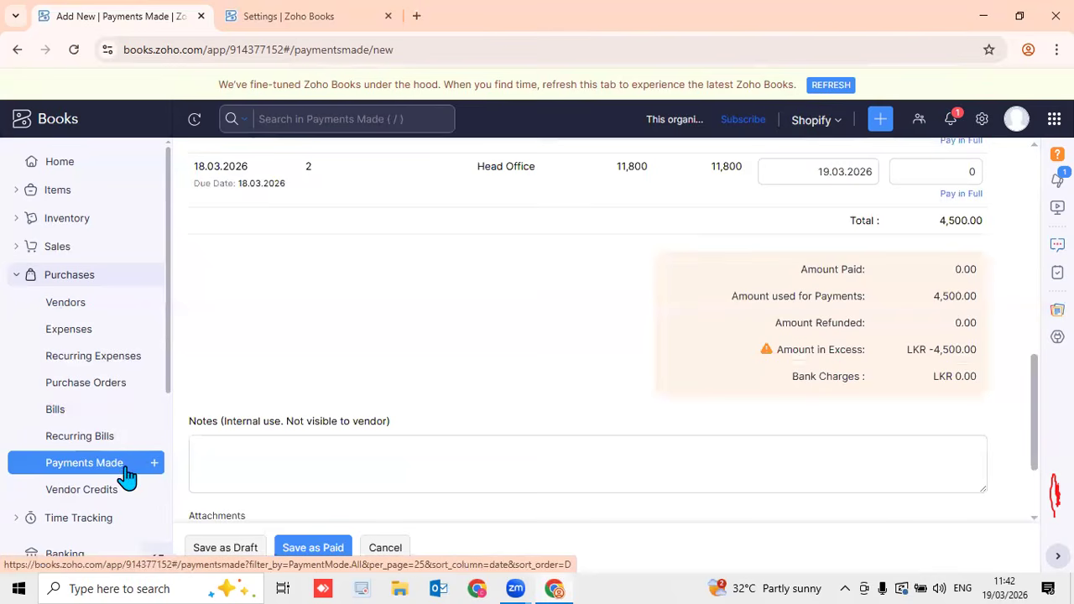
{"action": "scroll", "coordinate": [524, 395], "scroll_direction": "up", "scroll_amount": 8}
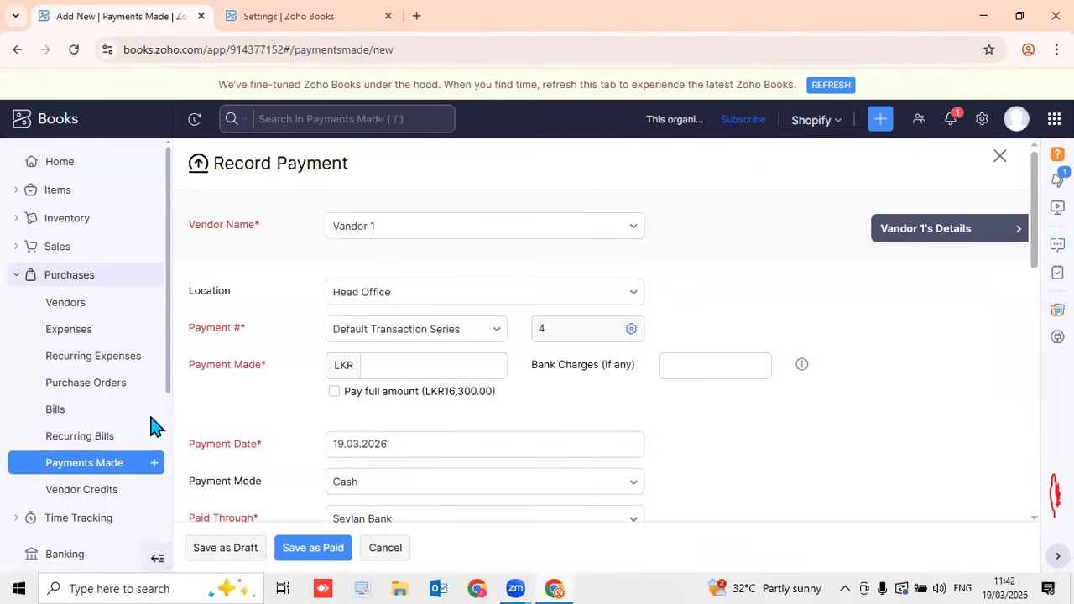
{"action": "left_click", "coordinate": [80, 413]}
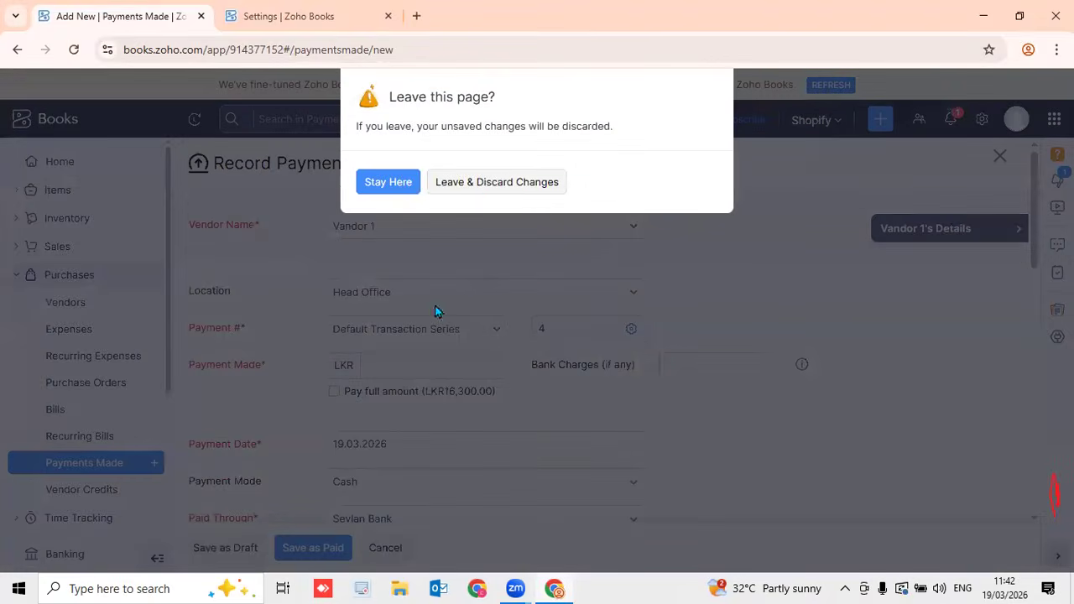
Discard the unsaved Vendor 1 payment and return to the All Bills list
{"action": "left_click", "coordinate": [491, 185]}
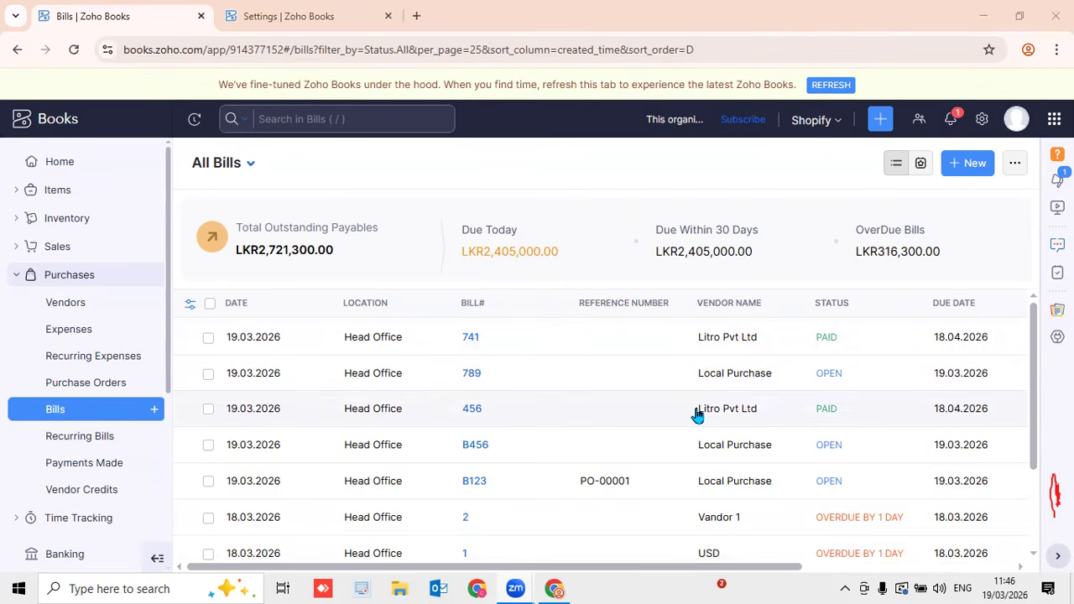
{"action": "scroll", "coordinate": [697, 414], "scroll_direction": "down", "scroll_amount": 2}
{"action": "scroll", "coordinate": [697, 415], "scroll_direction": "up", "scroll_amount": 2}
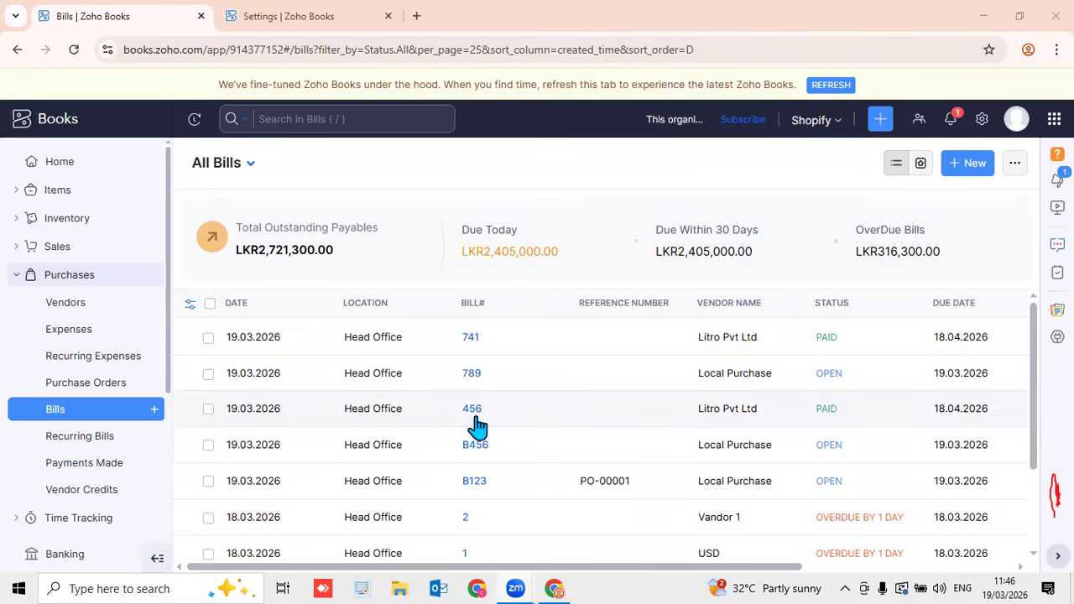
Expand Sales and scroll the bills to confirm Litro bills 741 and 456 are PAID
{"action": "left_click", "coordinate": [81, 248]}
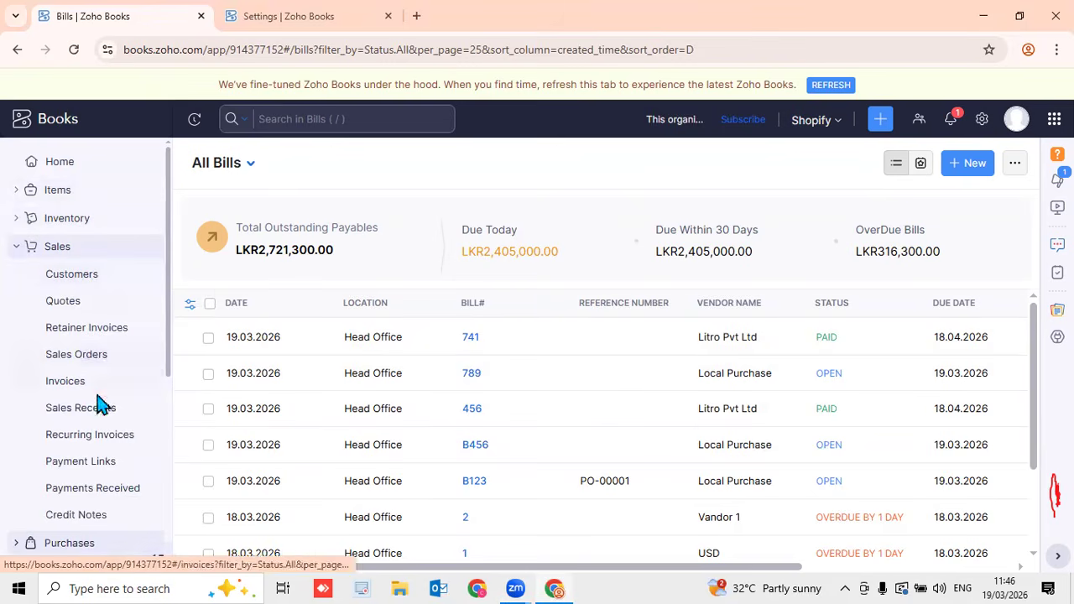
{"action": "scroll", "coordinate": [98, 411], "scroll_direction": "down", "scroll_amount": 1}
{"action": "scroll", "coordinate": [98, 417], "scroll_direction": "down", "scroll_amount": 4}
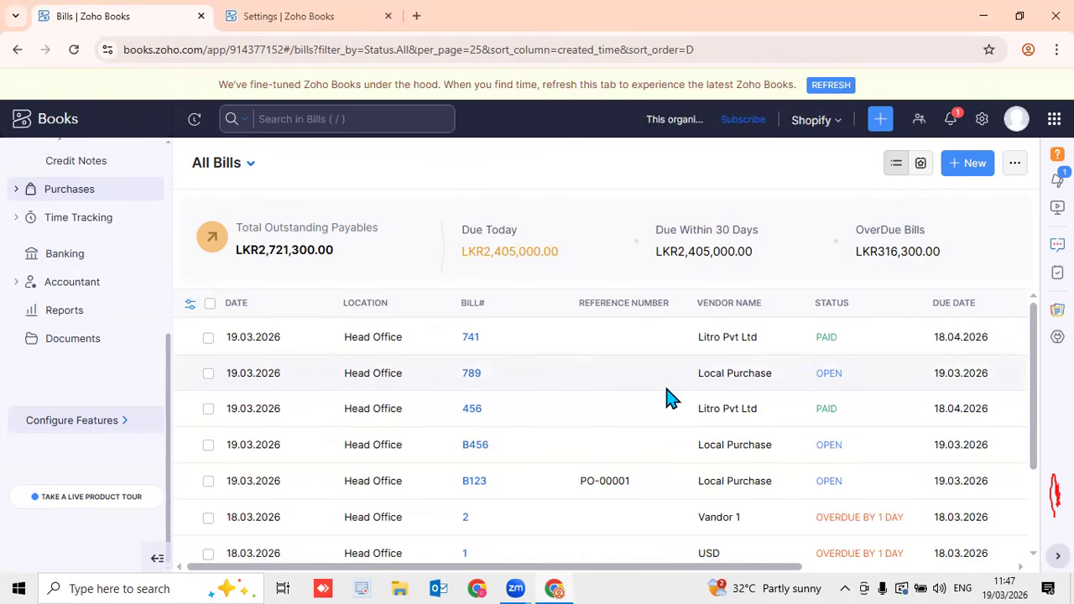
{"action": "scroll", "coordinate": [671, 395], "scroll_direction": "down", "scroll_amount": 2}
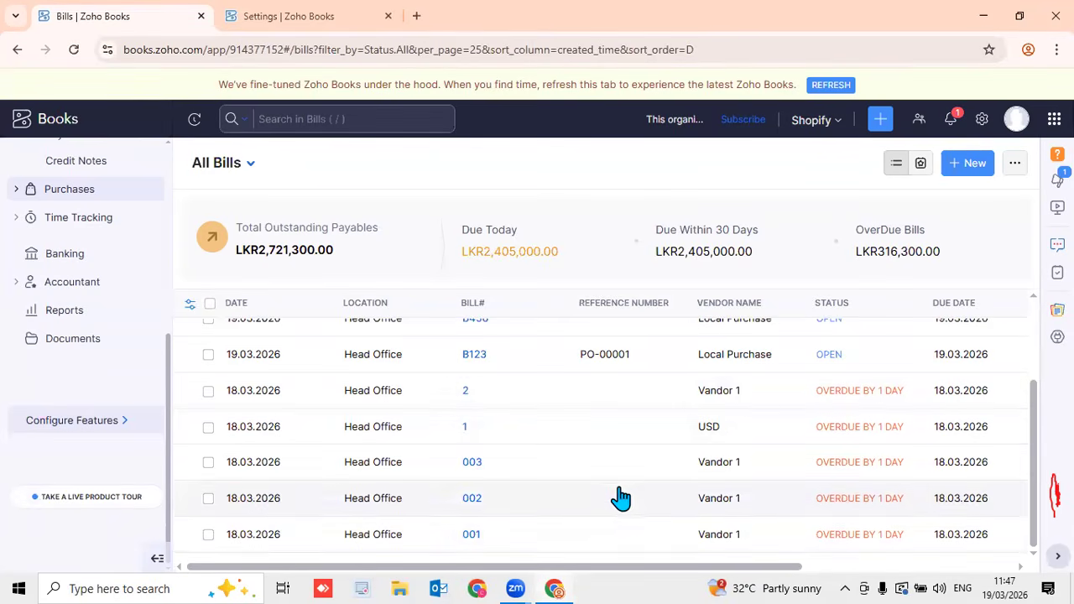
{"action": "scroll", "coordinate": [634, 495], "scroll_direction": "up", "scroll_amount": 2}
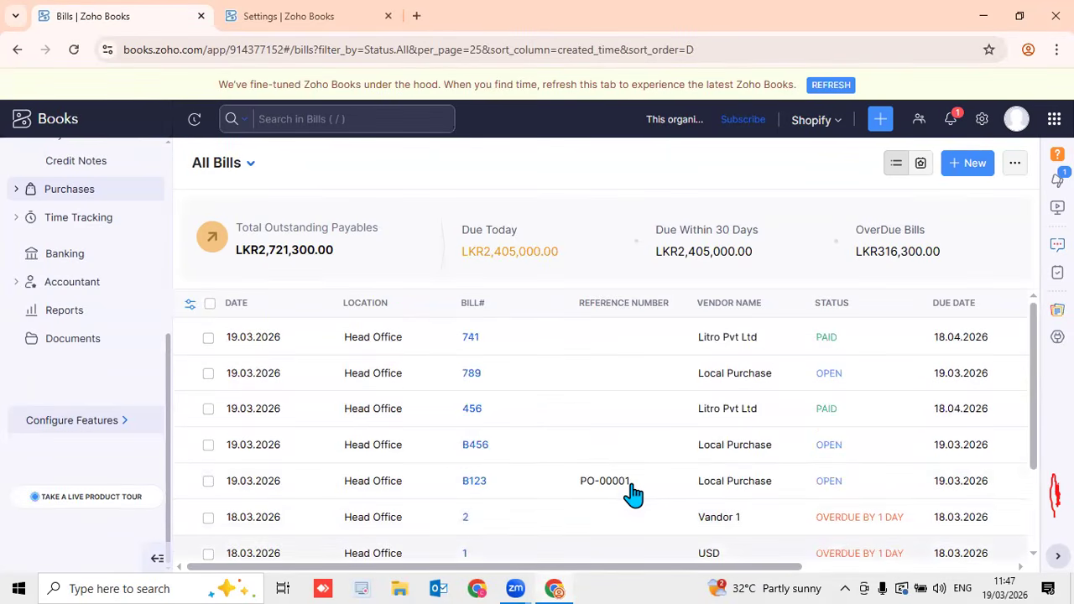